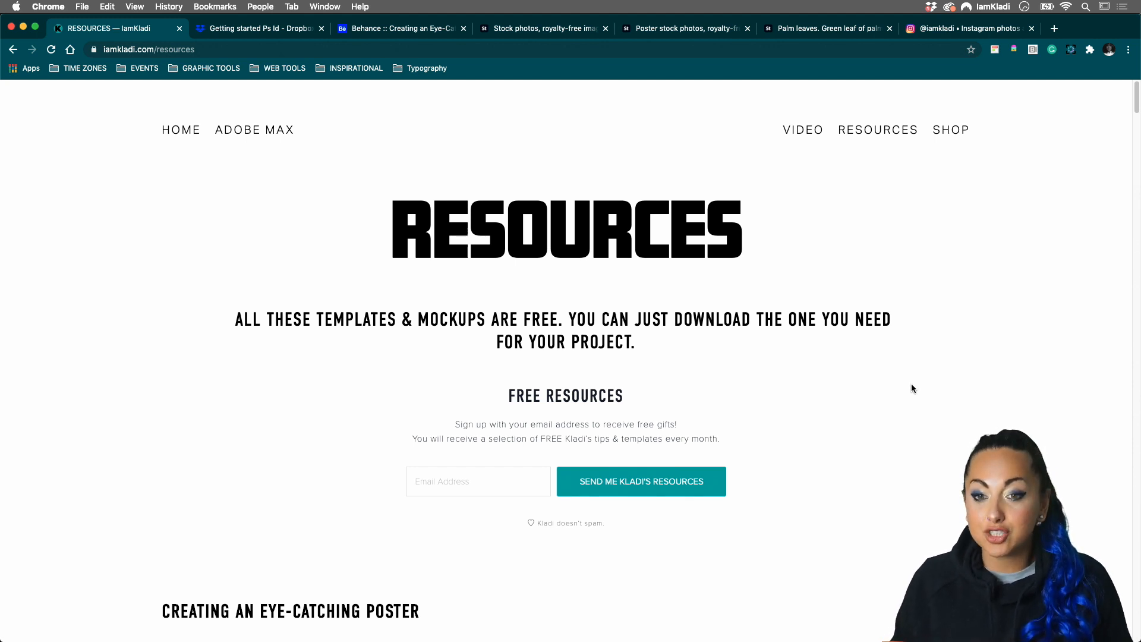
- Open the assets folder for the Creating an Eye-Catching Poster project from the resources page
scroll(972, 419, "down", 1)
scroll(972, 422, "down", 5)
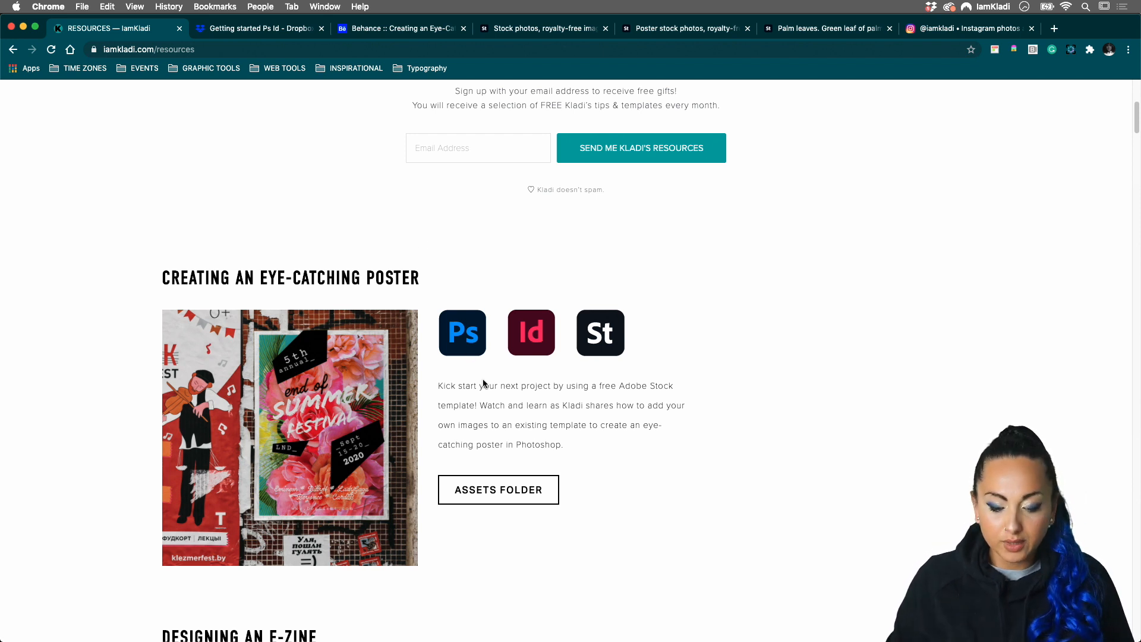
left_click(487, 495)
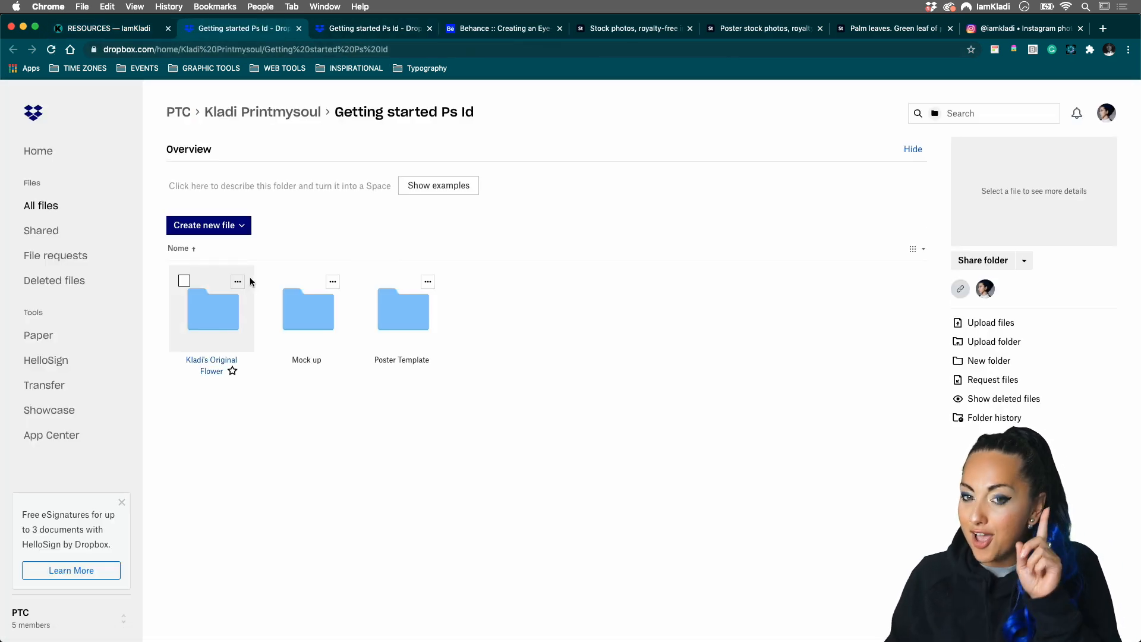
- Open the folder of original flower photos and select Flower 5.jpg
left_click(225, 311)
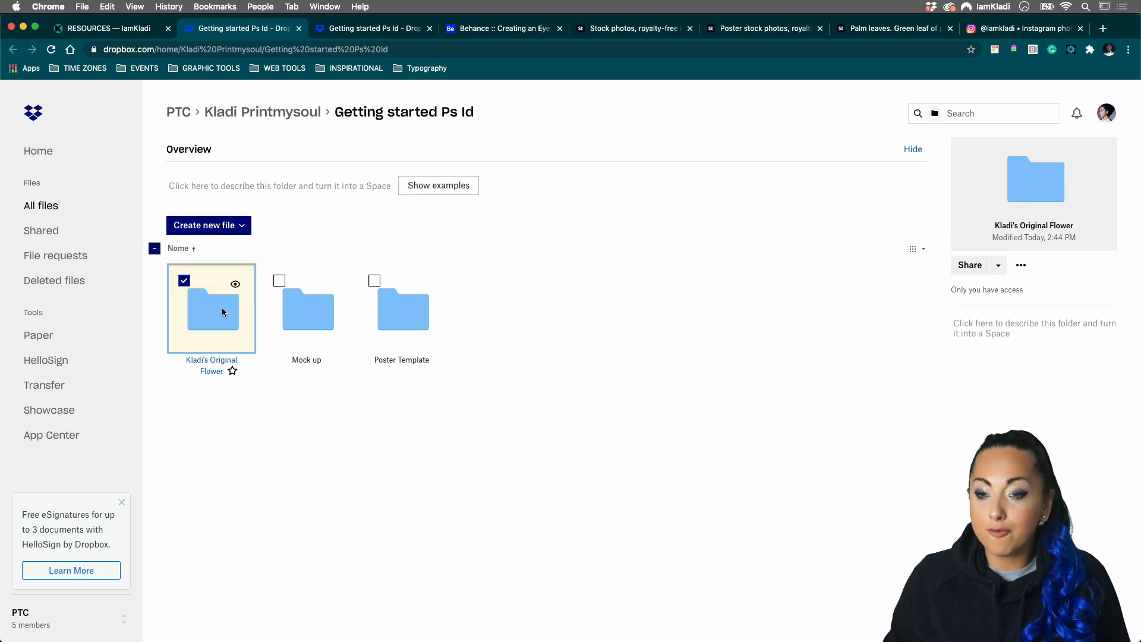
double_click(220, 311)
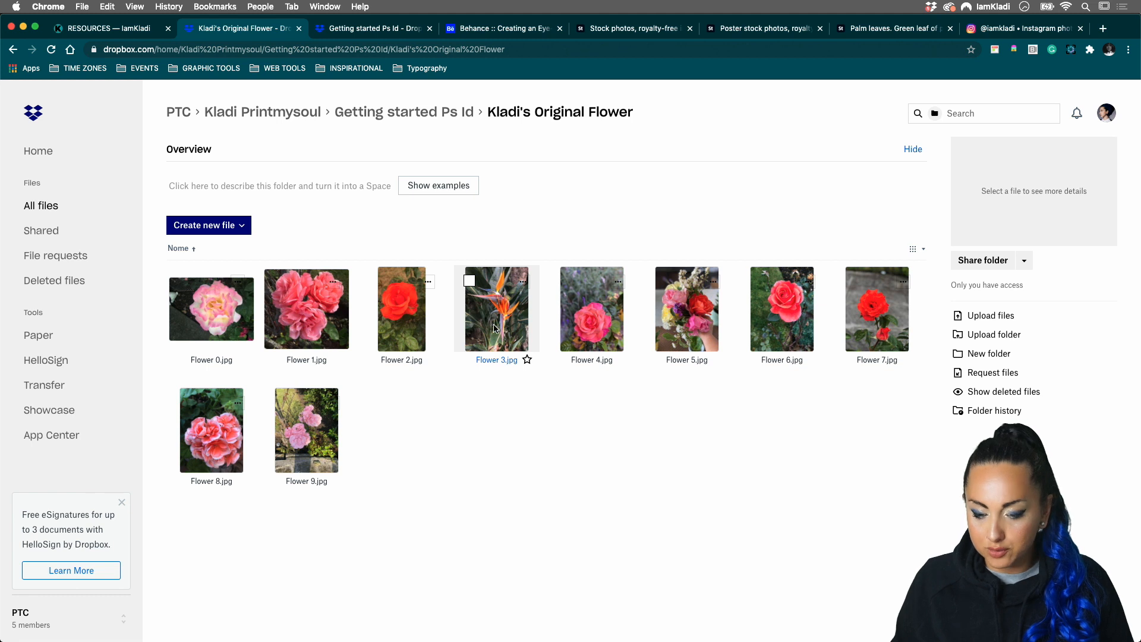
left_click(693, 329)
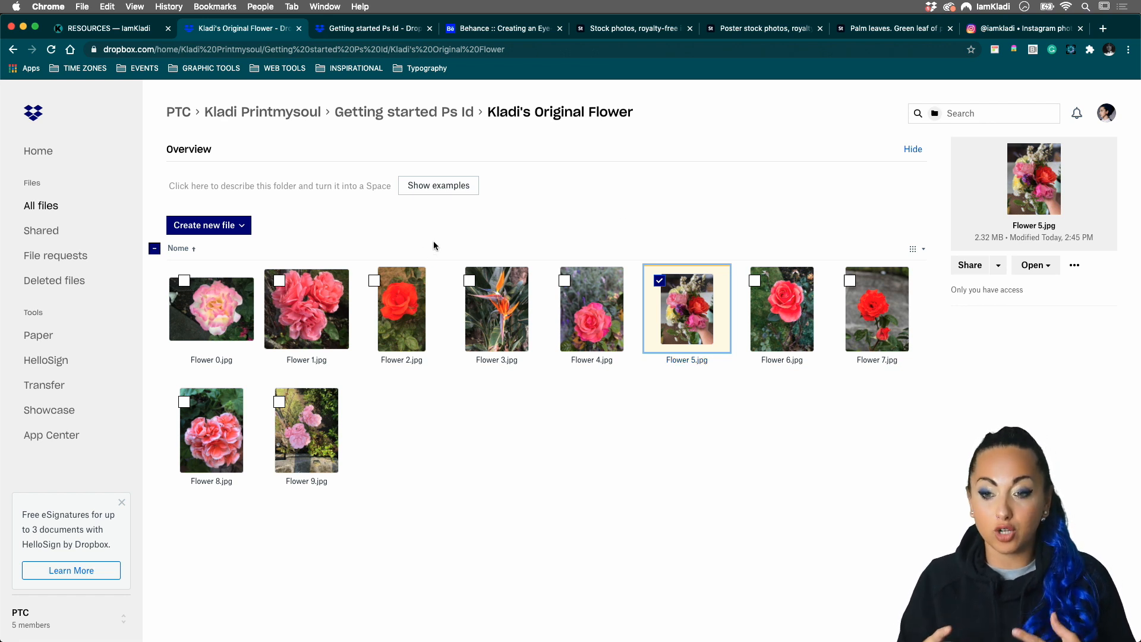
- Go to the Mock up folder and preview Image to Mock up.jpg with the file sidebar collapsed
left_click(434, 118)
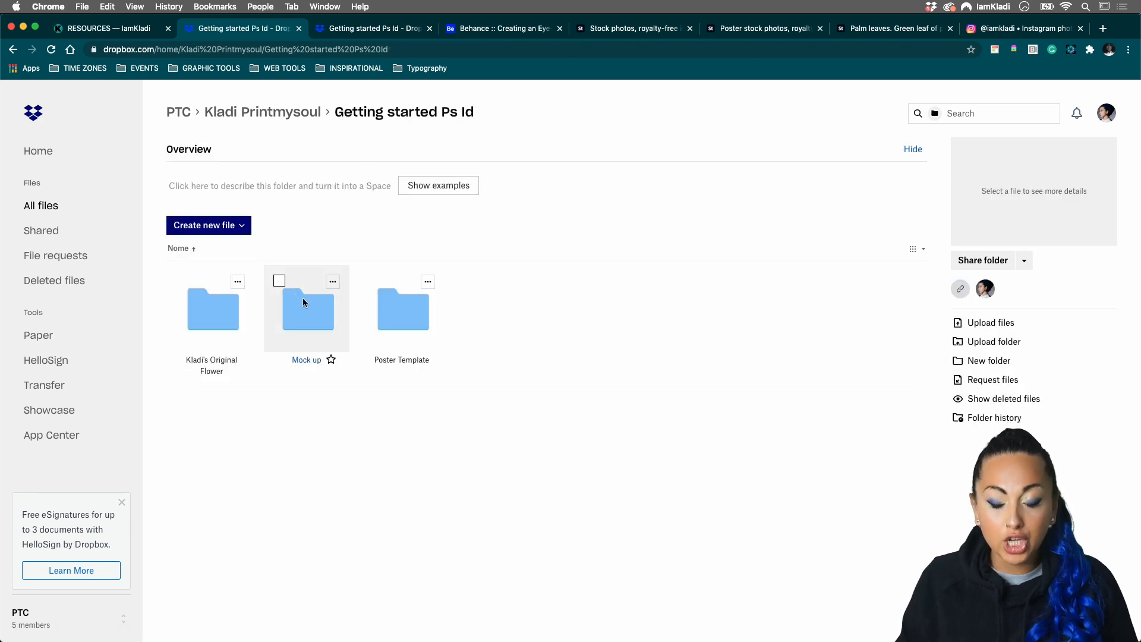
left_click(302, 306)
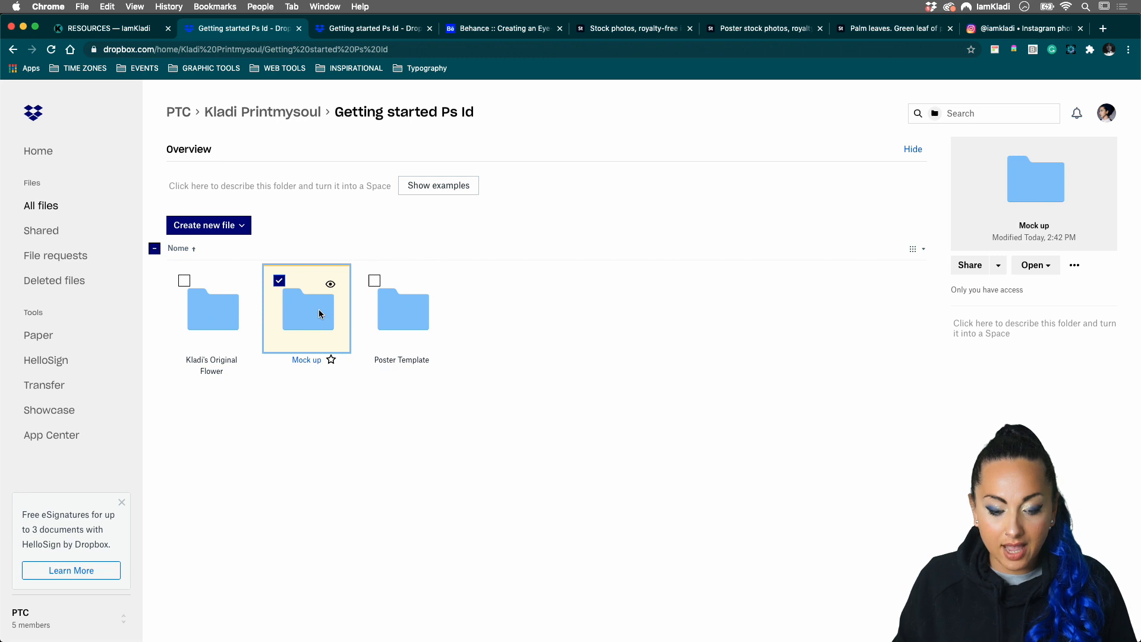
double_click(316, 319)
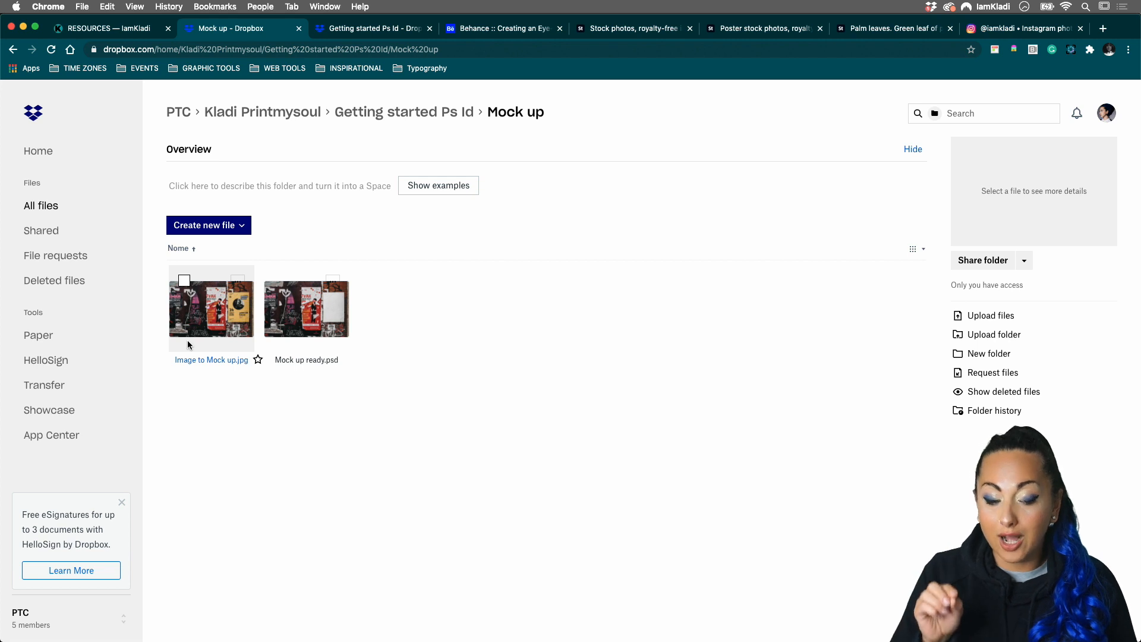
left_click(226, 321)
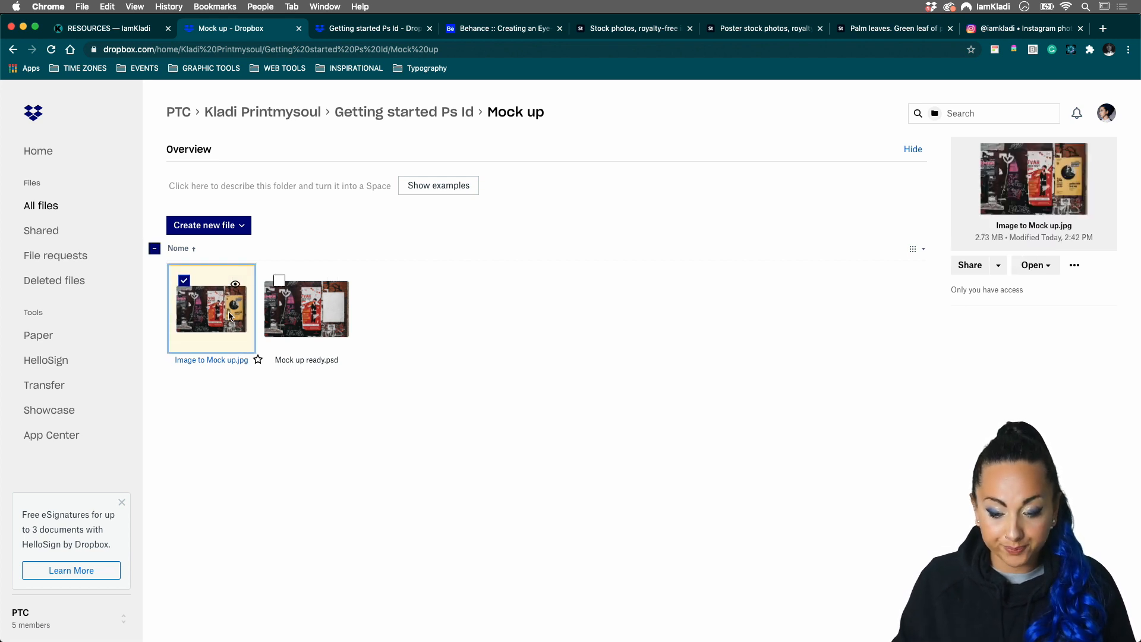
left_click(230, 316)
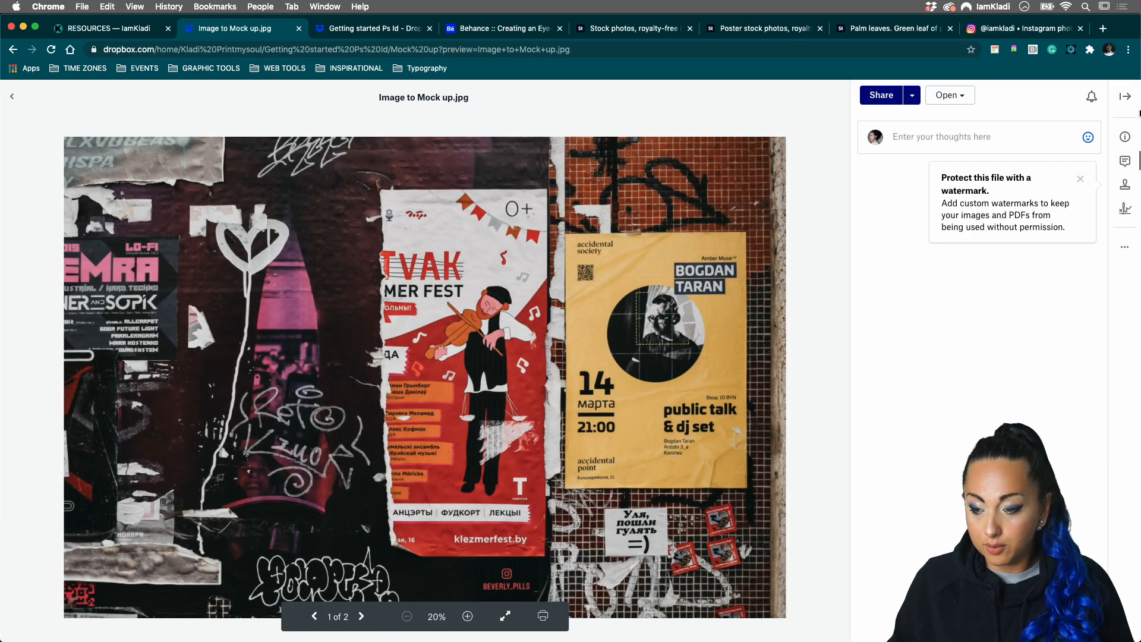
left_click(1122, 98)
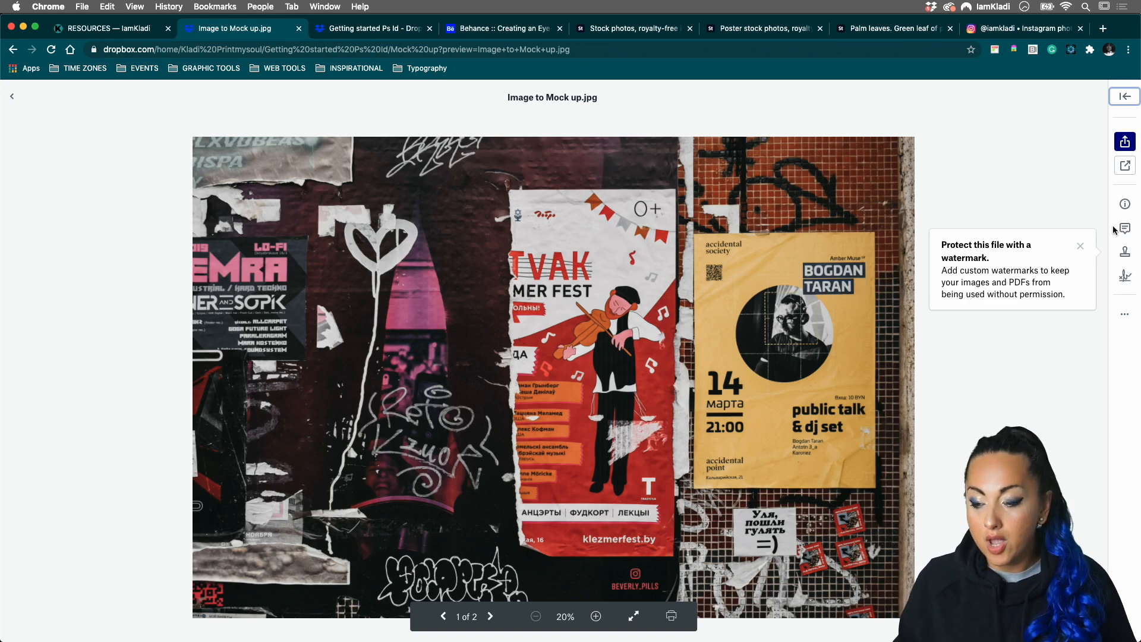
left_click(7, 96)
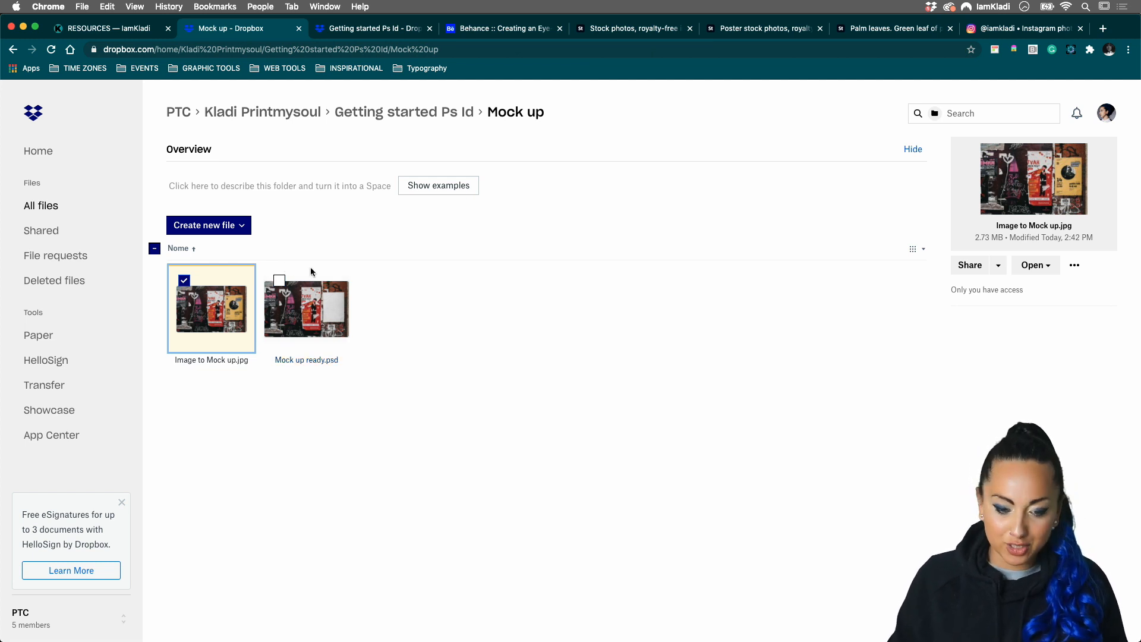
- Return to the Getting started Ps Id folder and open its Poster Template folder
left_click(366, 113)
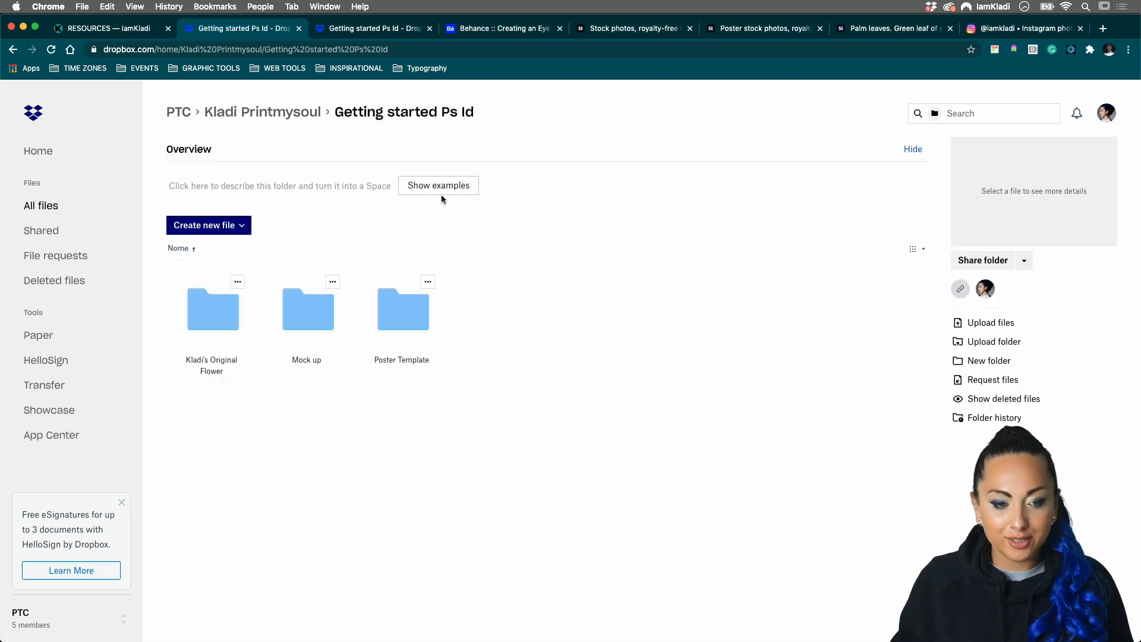
left_click(400, 314)
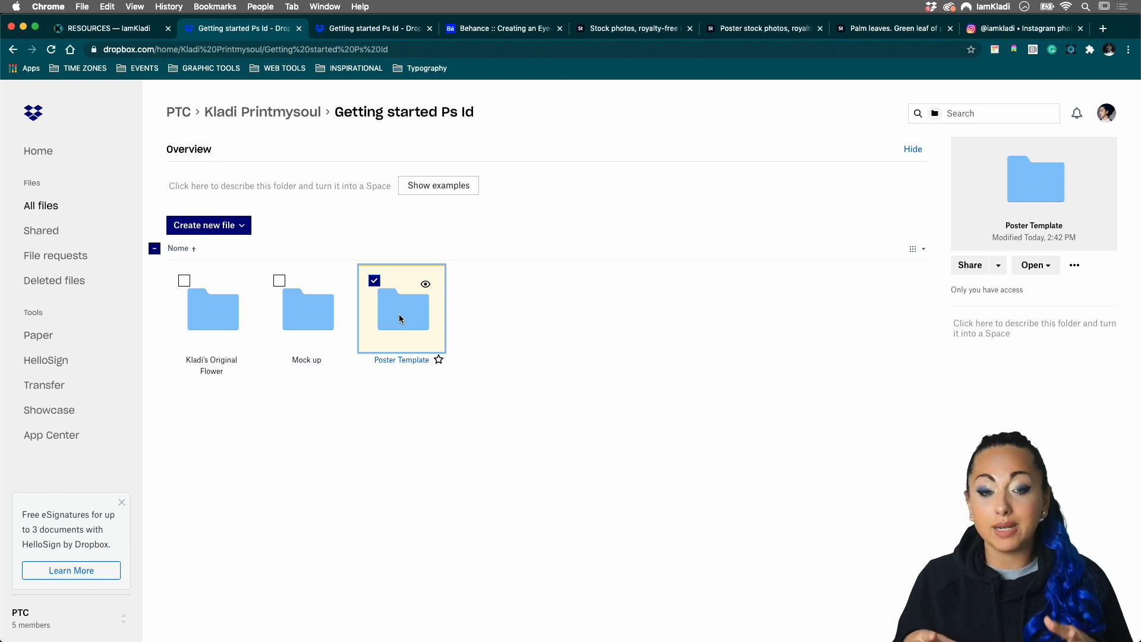
double_click(399, 318)
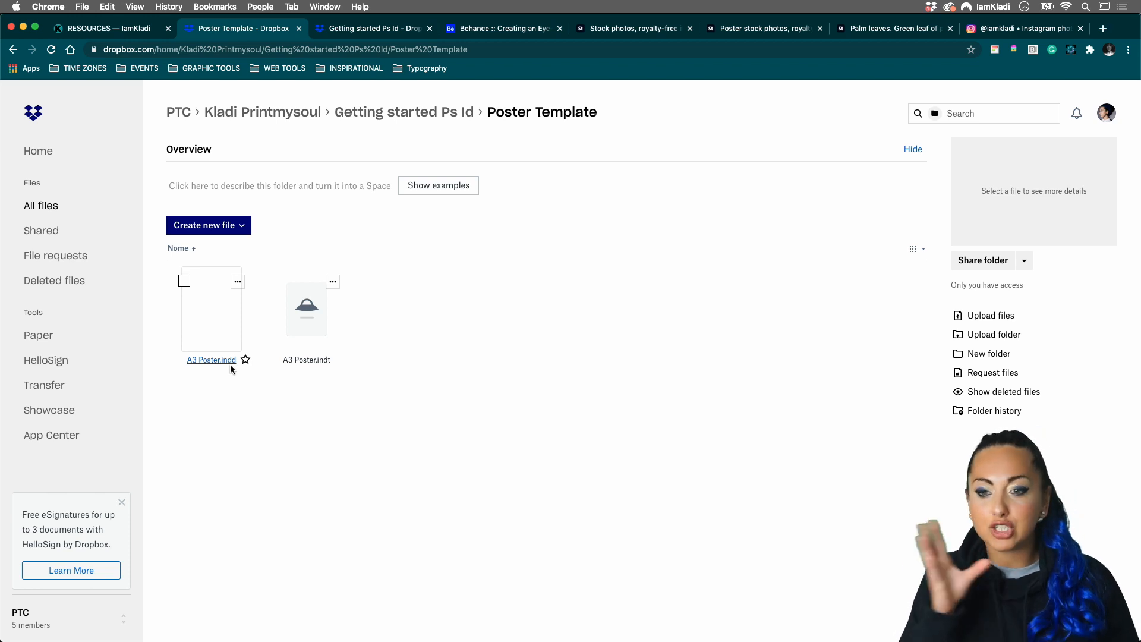
- Return to the resources page and look through the other free projects listed below the poster
left_click(133, 31)
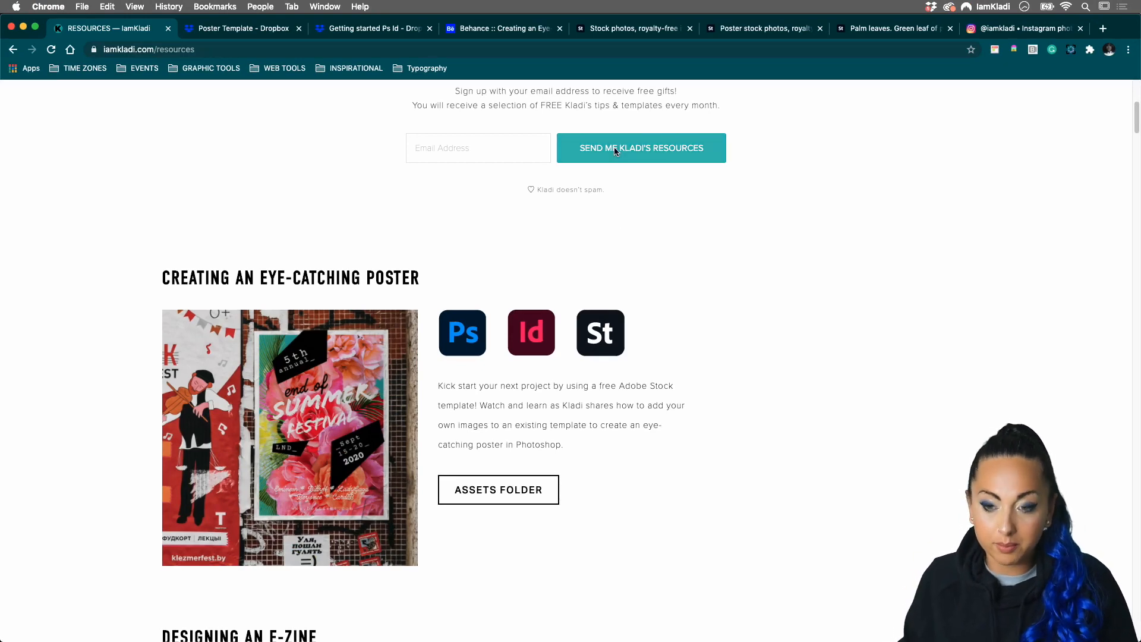
scroll(708, 356, "down", 14)
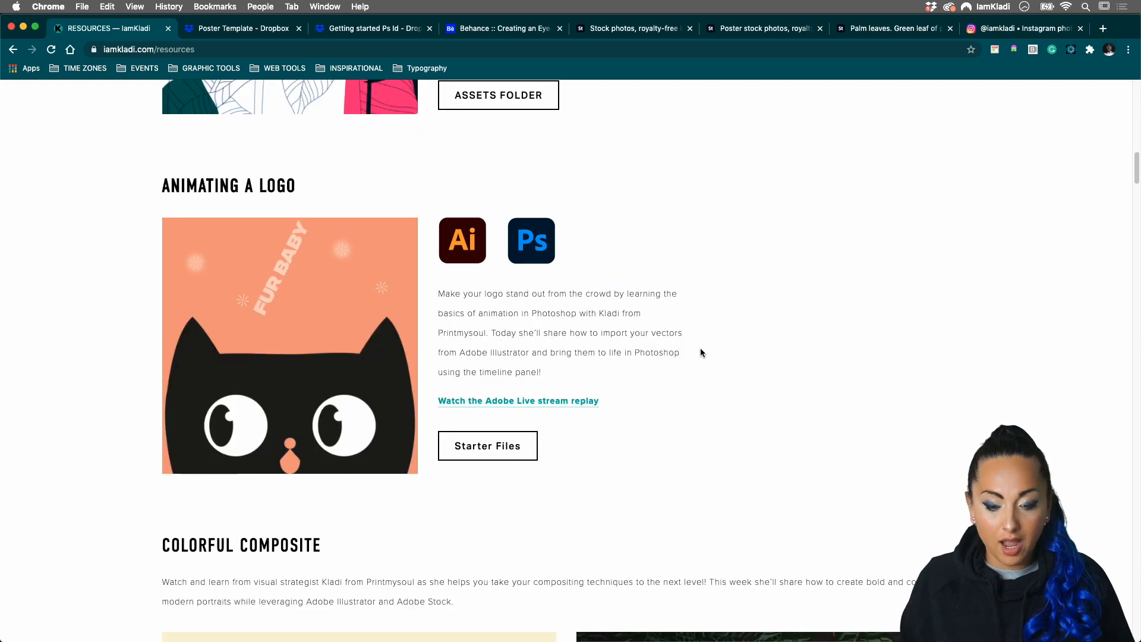
scroll(702, 353, "up", 5)
scroll(701, 353, "up", 8)
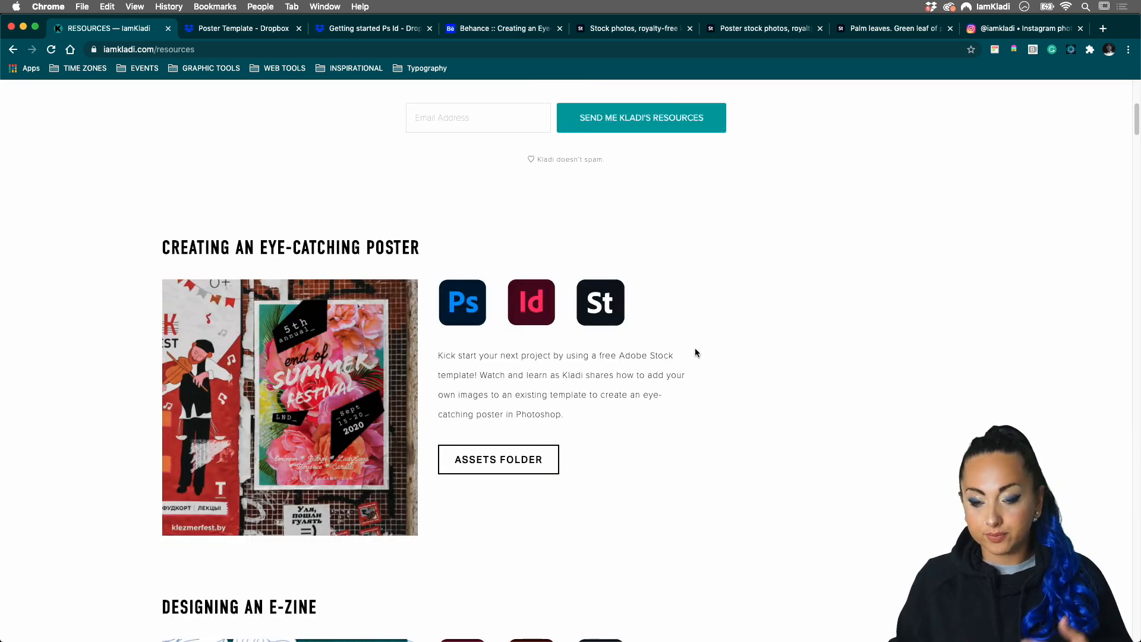
scroll(615, 581, "down", 8)
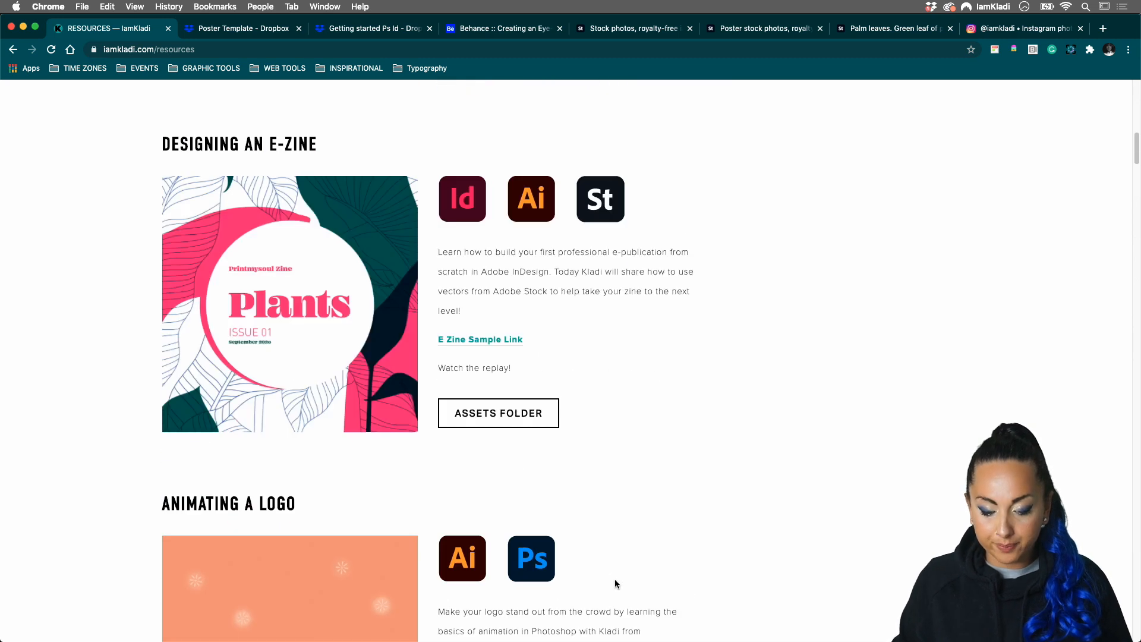
- Switch to Adobe InDesign 2020, go to its home screen and view the Learn tutorials there
mouse_move(658, 632)
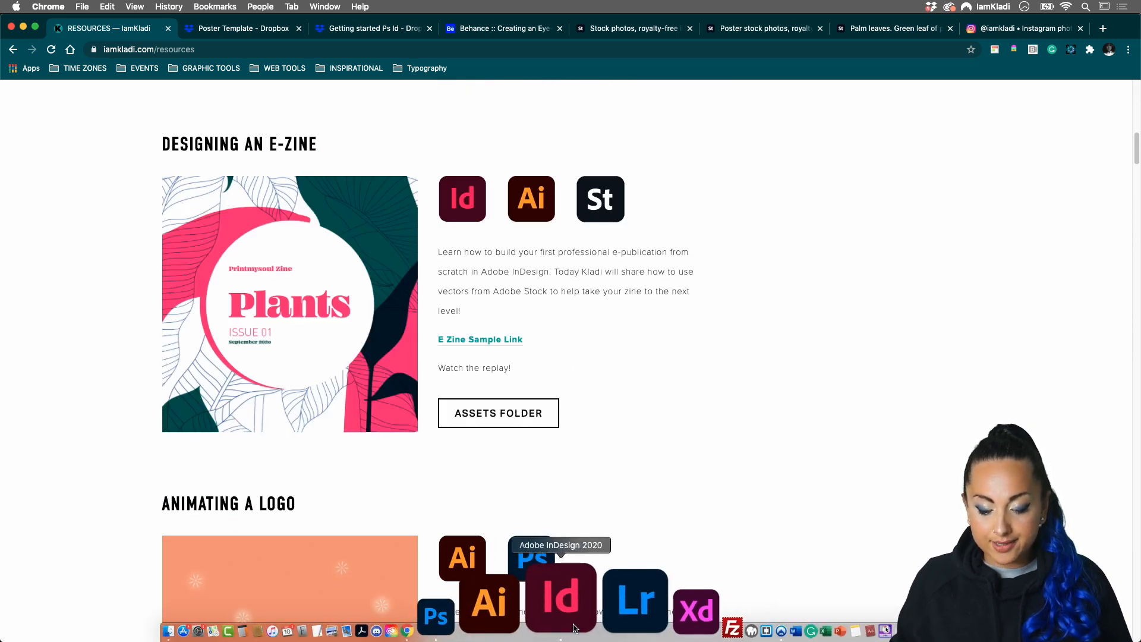
left_click(561, 601)
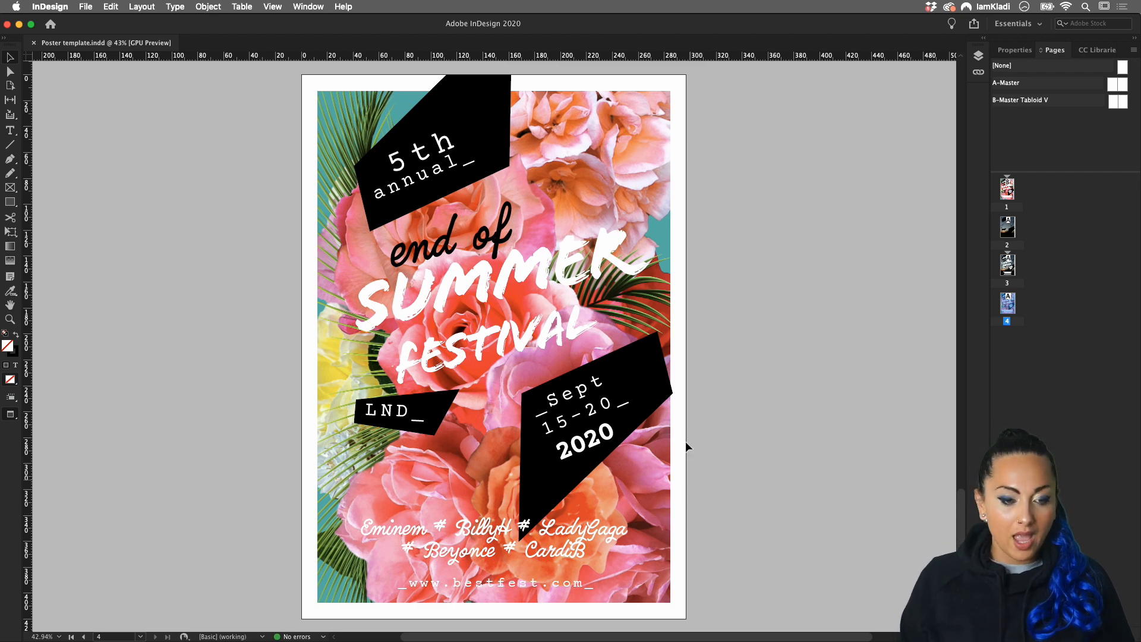
left_click(51, 24)
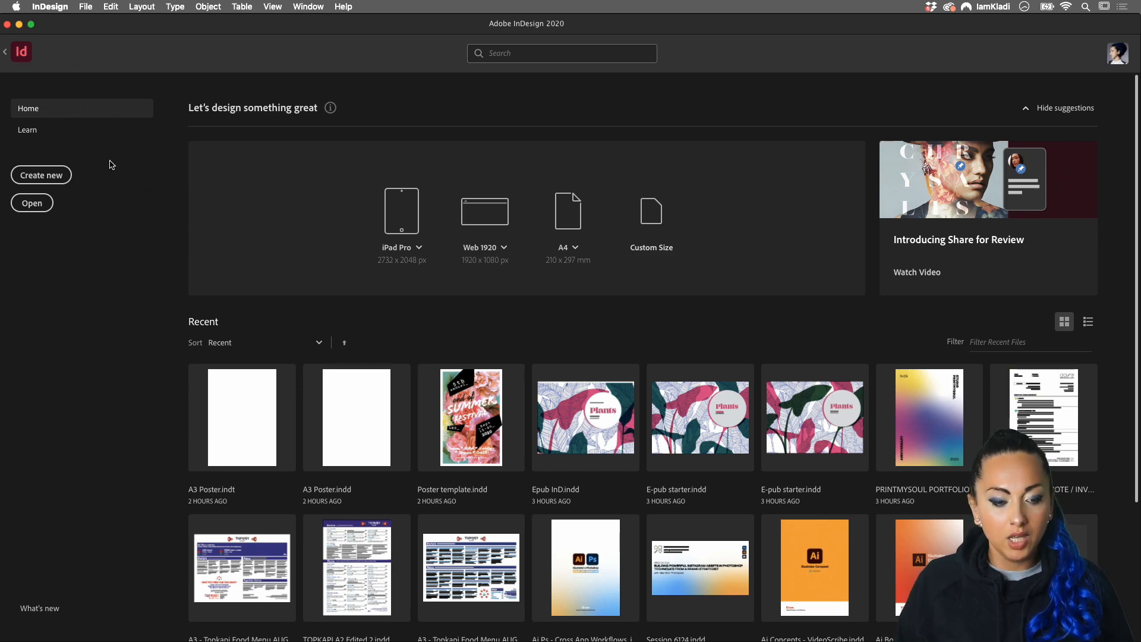
left_click(28, 130)
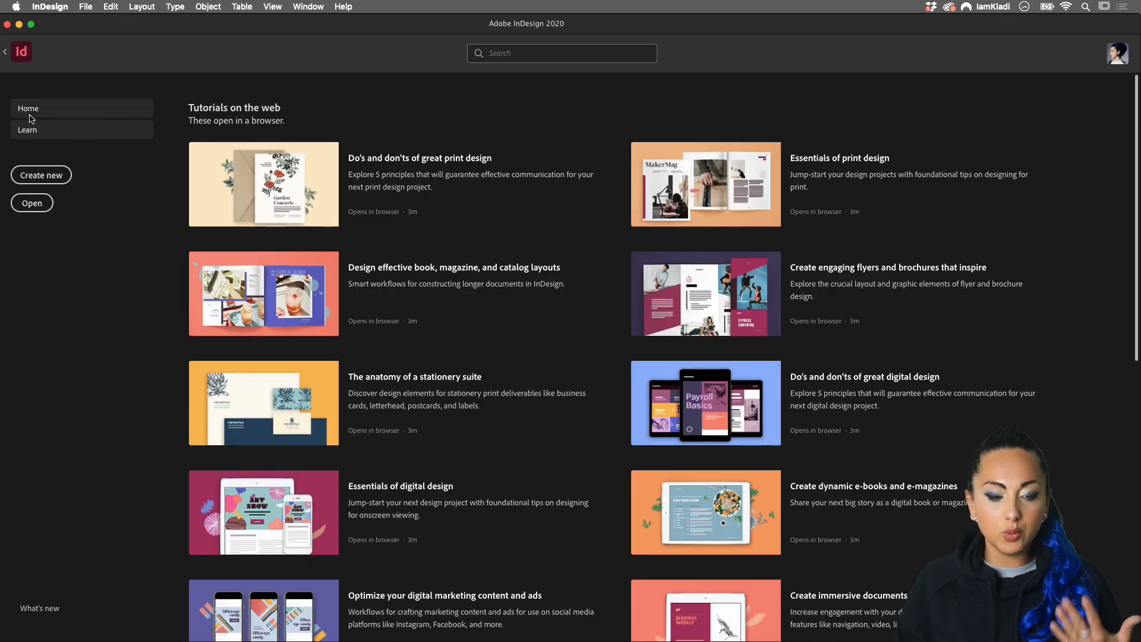
left_click(30, 115)
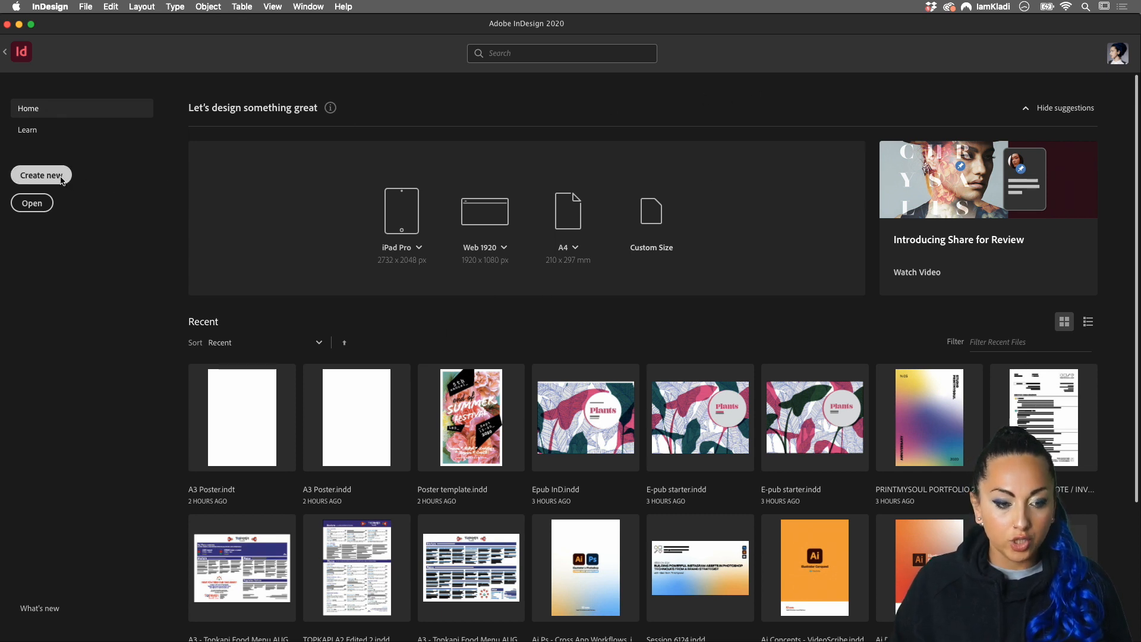
- Start a new document and move the New Document dialog higher on the screen
left_click(84, 8)
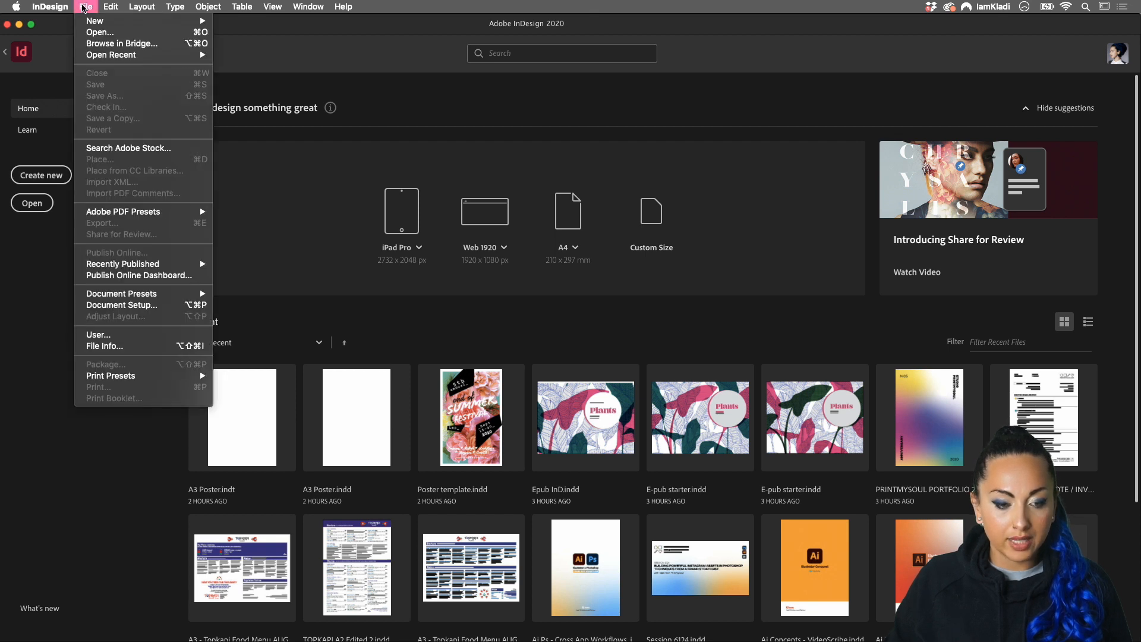
mouse_move(136, 22)
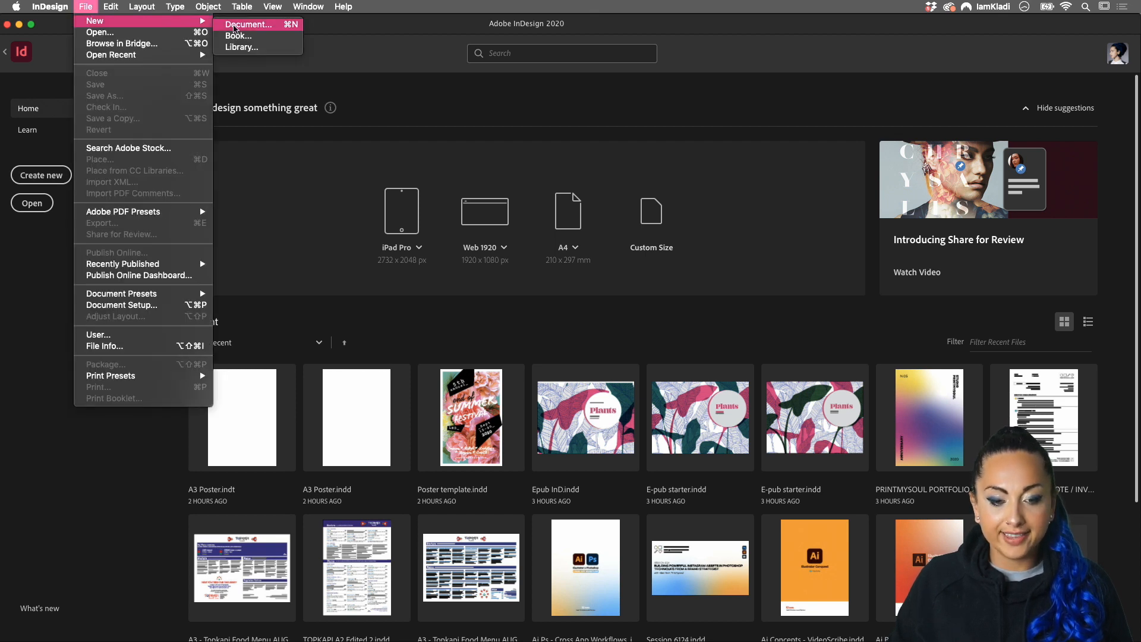
left_click(237, 28)
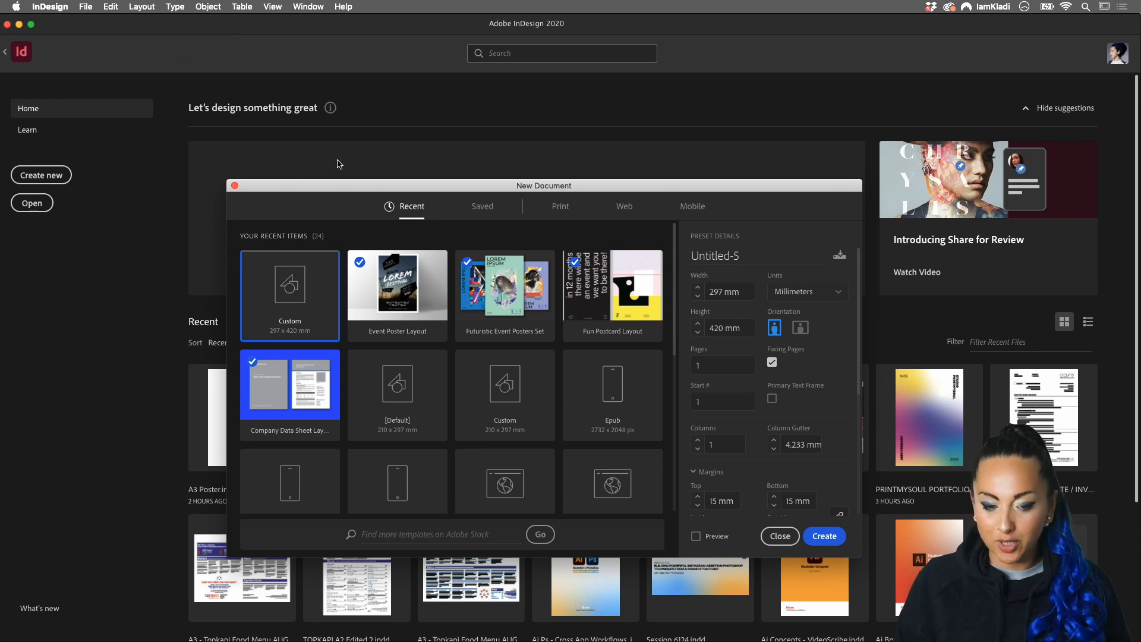
left_click_drag(342, 187, 328, 96)
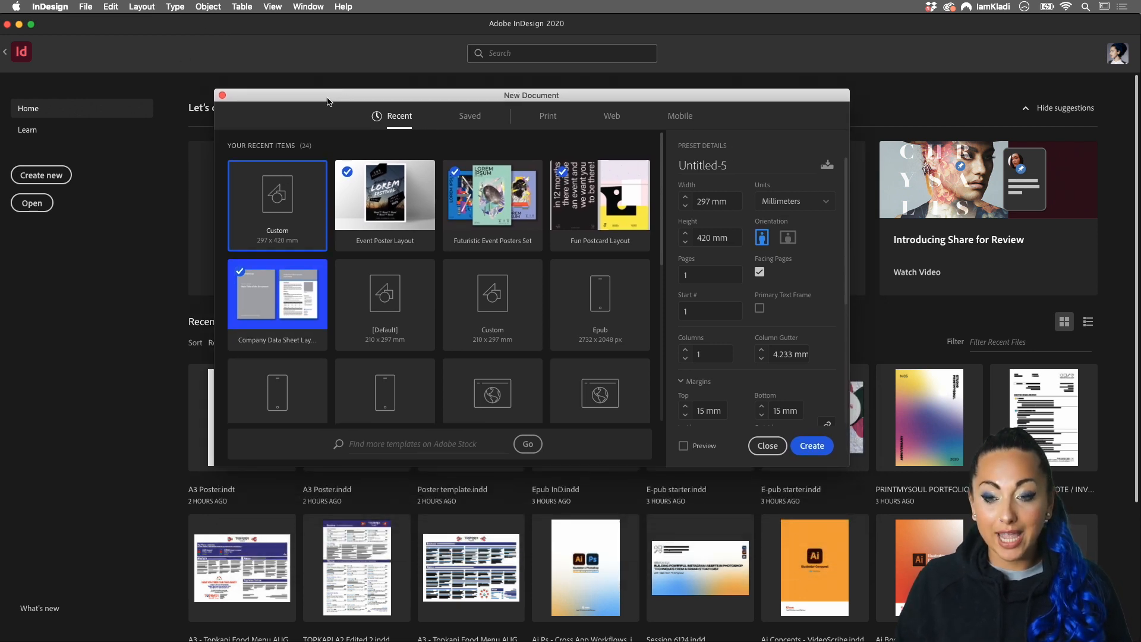
- Compare the Print, Web and Mobile document presets and view the measurement units available for print
left_click(548, 119)
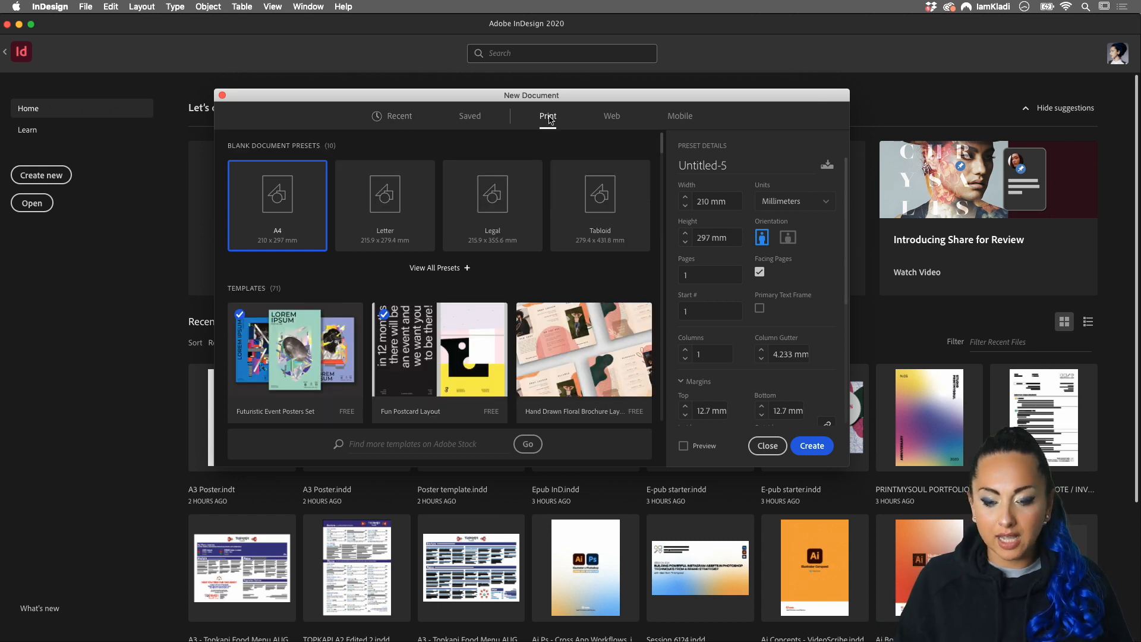
left_click(613, 118)
left_click(679, 118)
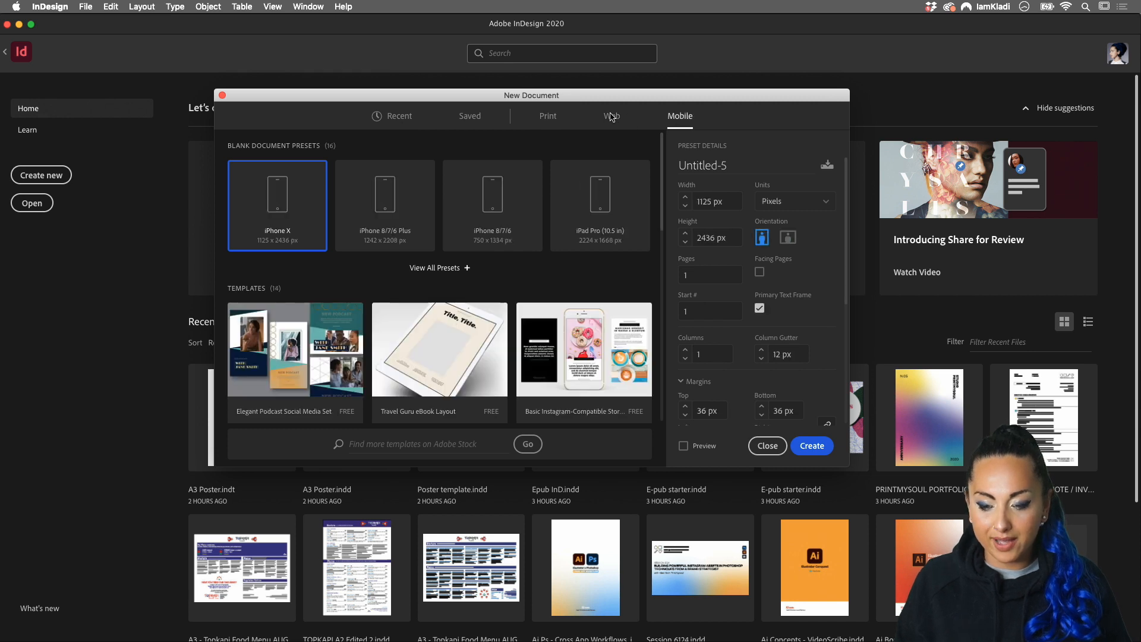
left_click(552, 116)
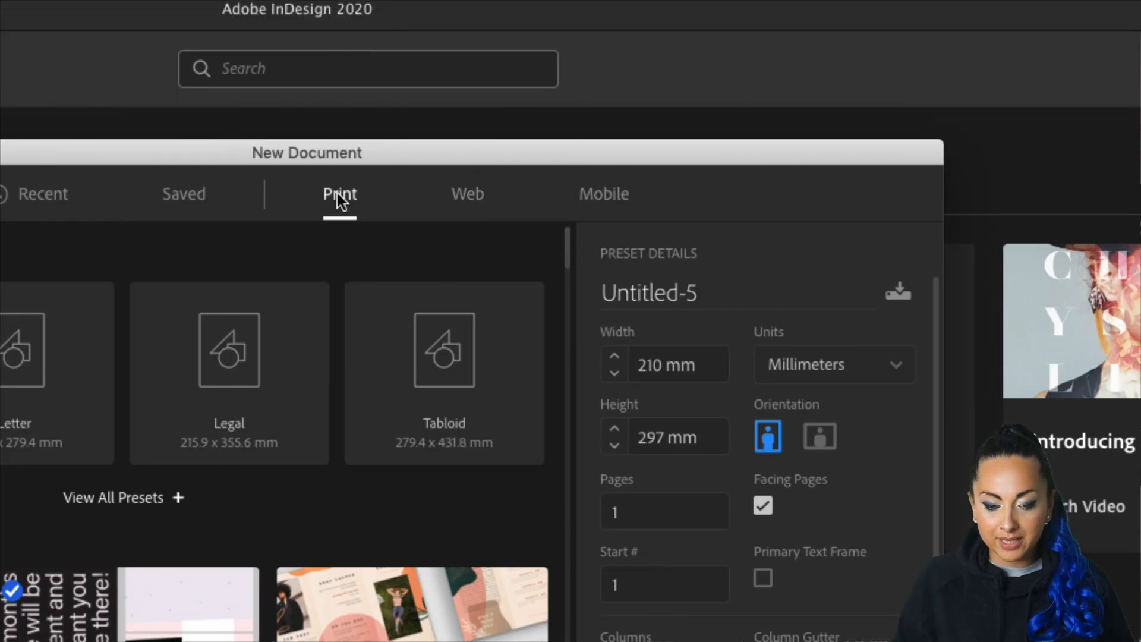
left_click(455, 194)
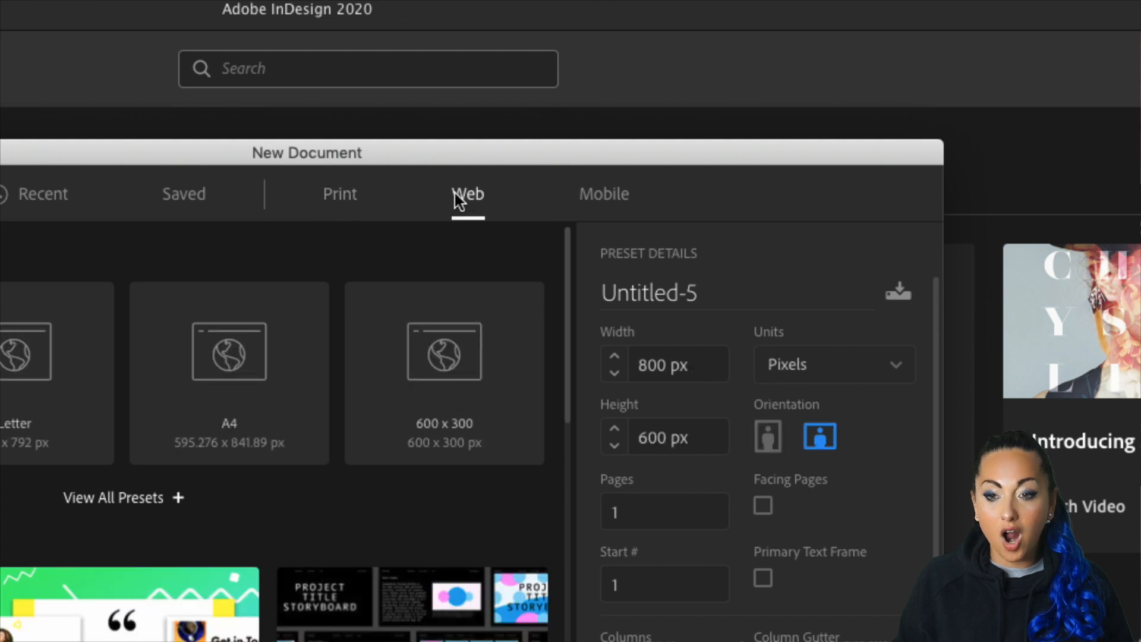
left_click(352, 194)
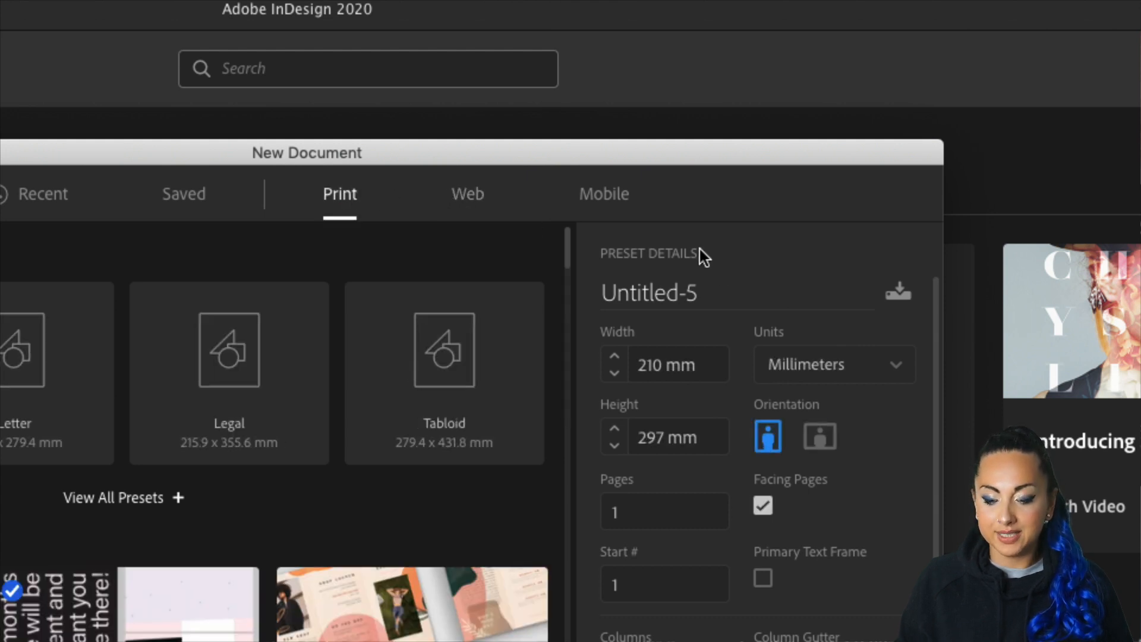
left_click(791, 372)
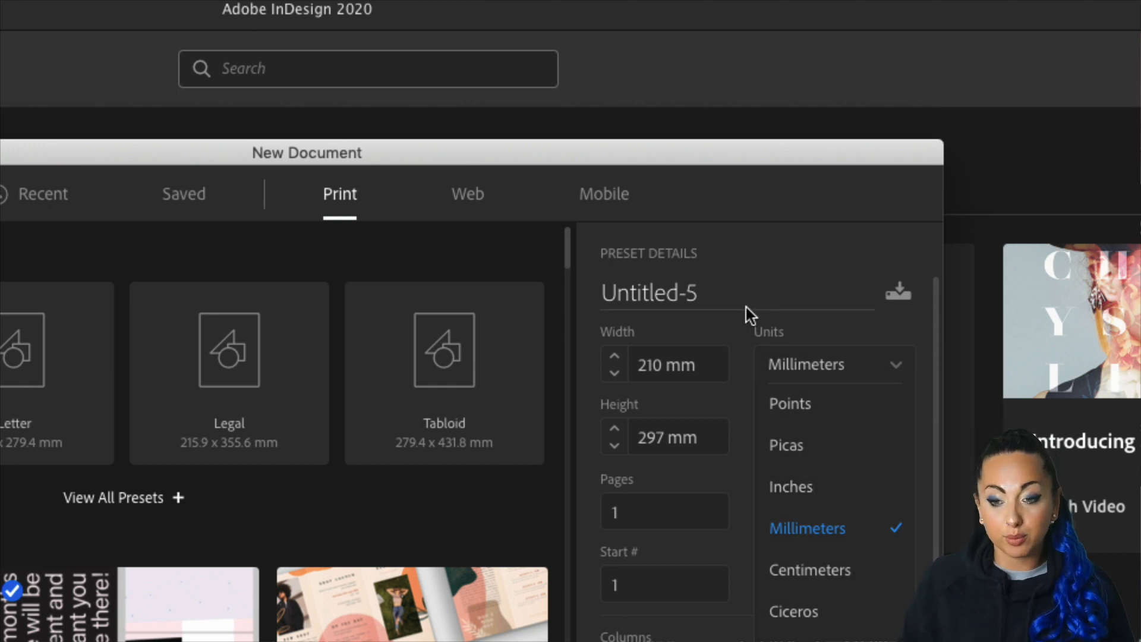
left_click(469, 198)
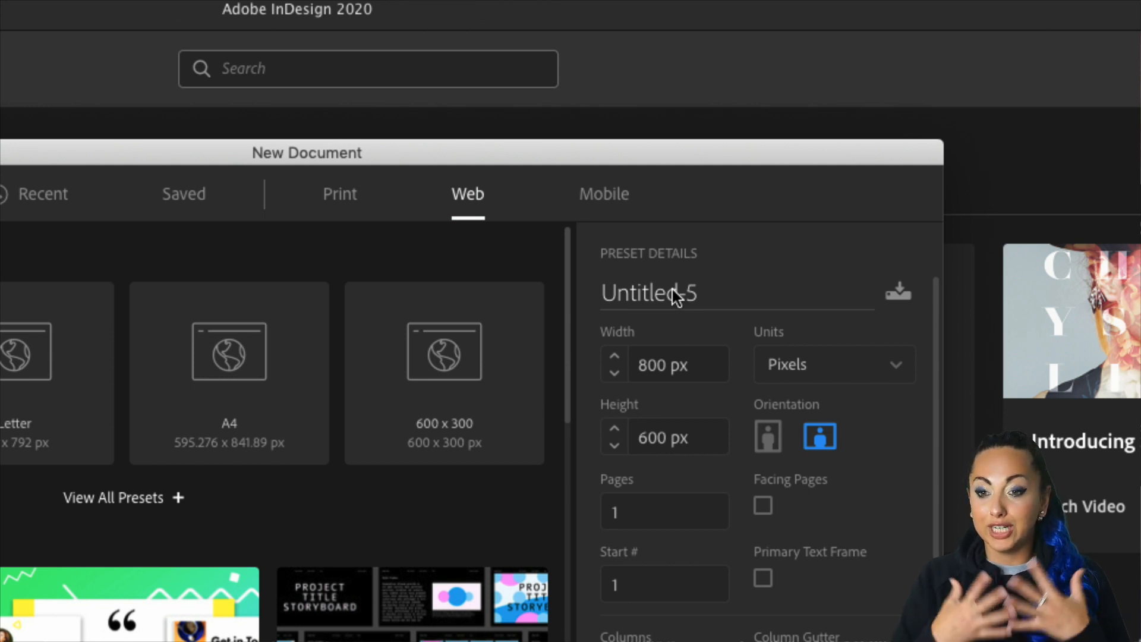
- Revisit the Print and Mobile presets, return to Print and browse the free templates listed below its blank presets
left_click(348, 186)
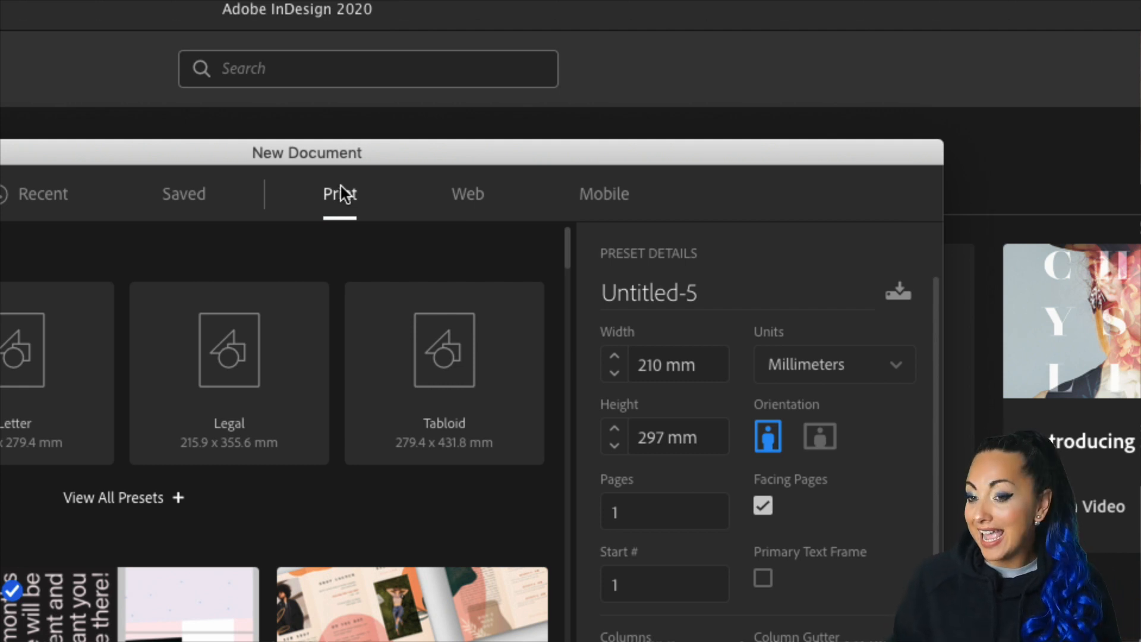
left_click(591, 198)
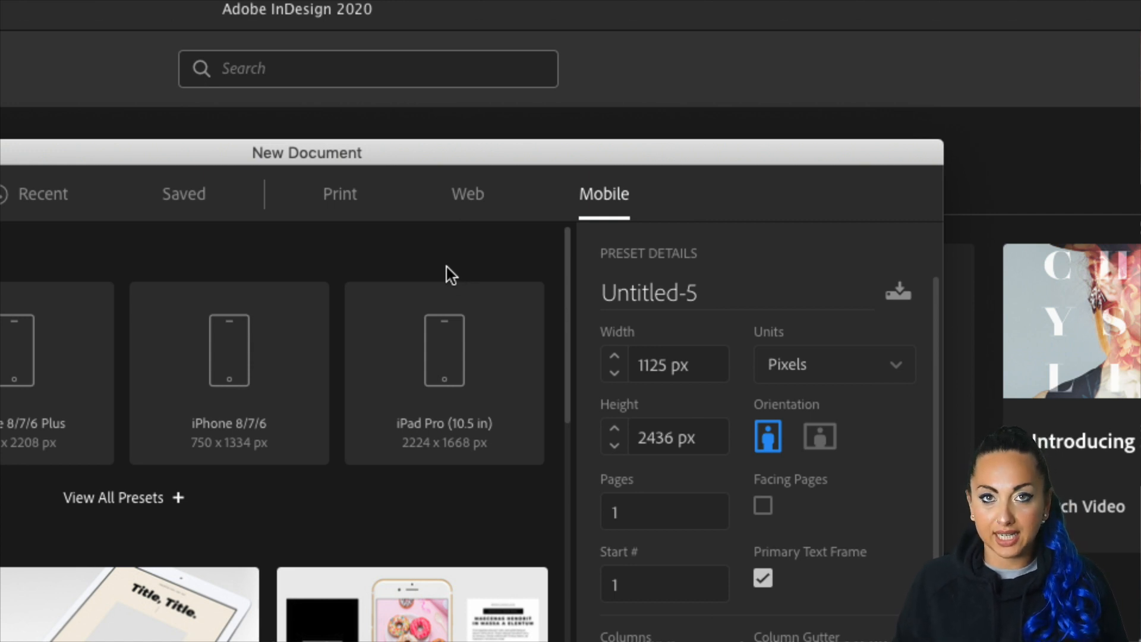
left_click(344, 195)
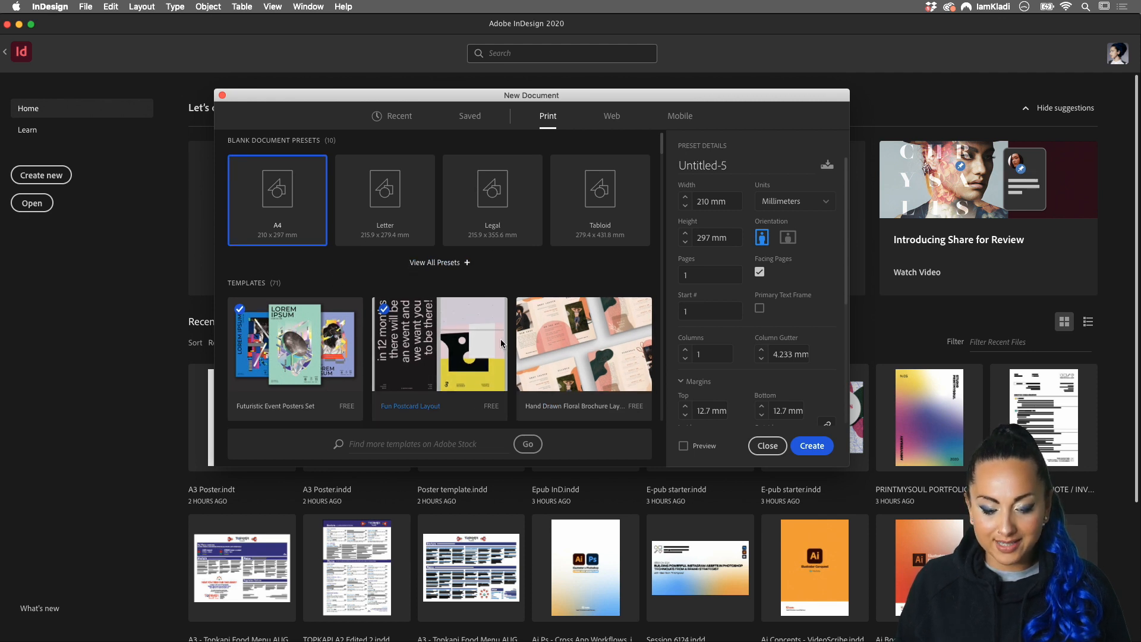
scroll(501, 339, "down", 2)
scroll(373, 342, "down", 10)
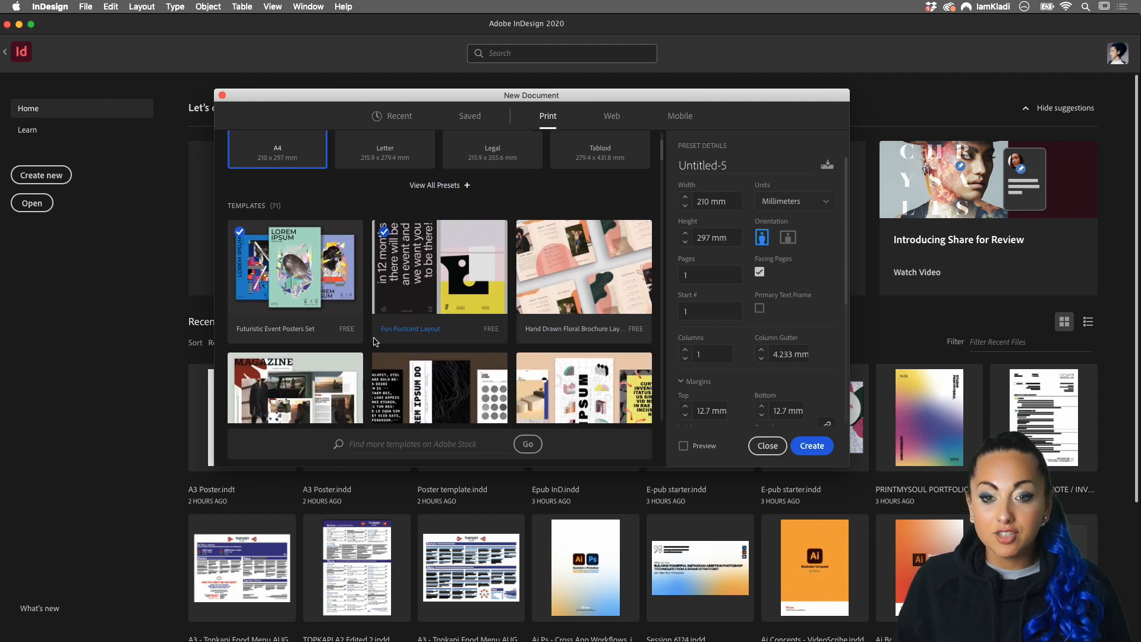
scroll(367, 339, "down", 1)
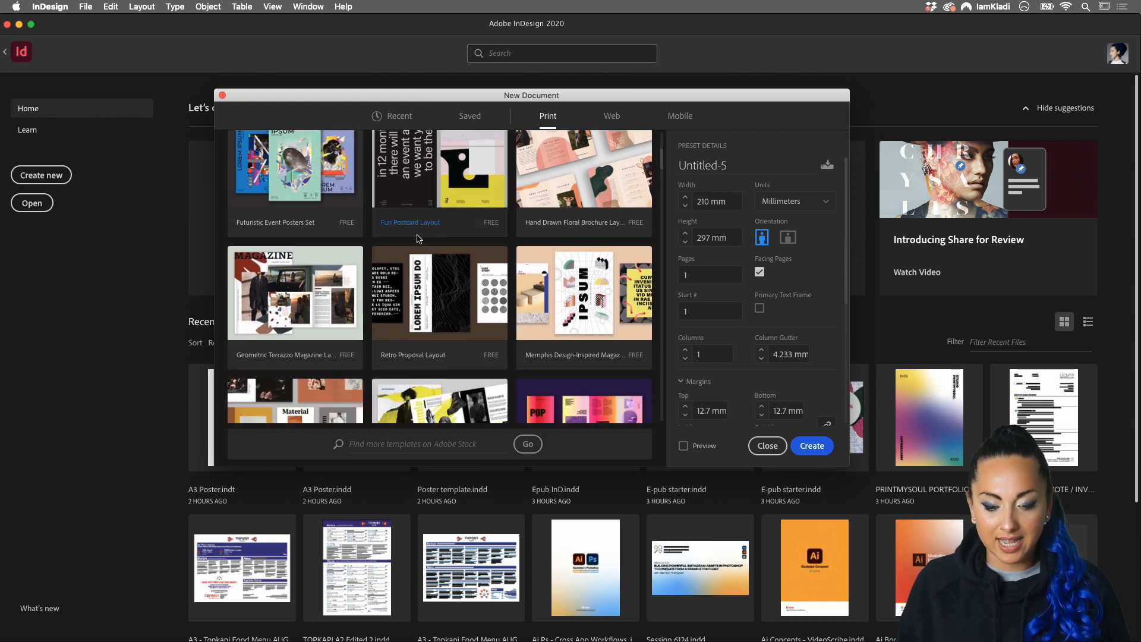
scroll(452, 208, "up", 3)
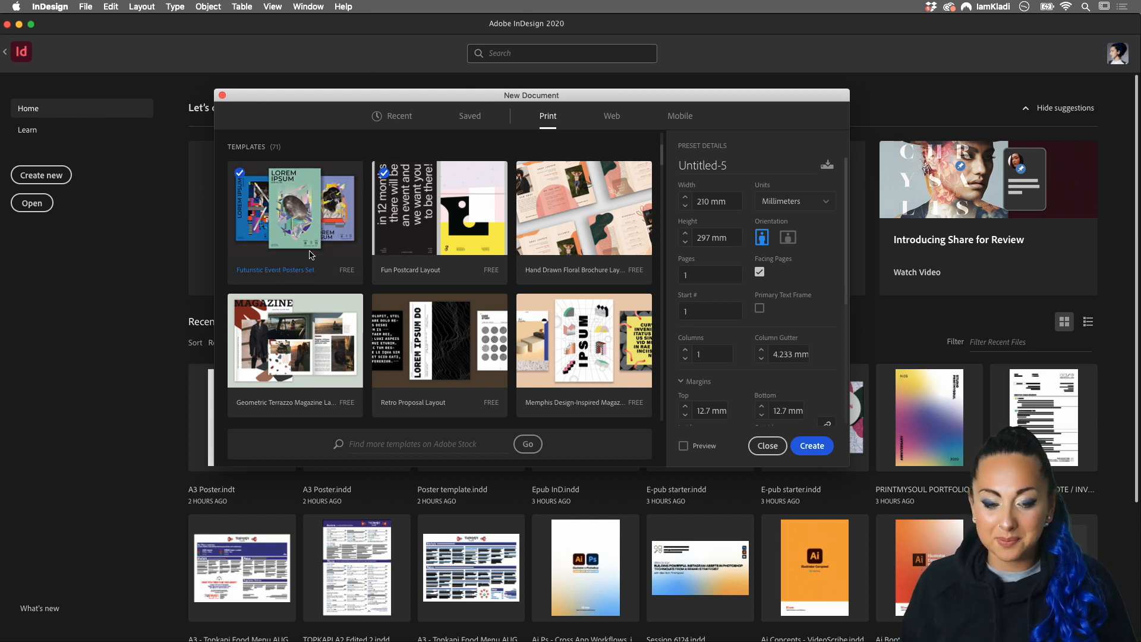
- Move the New Document dialog lower and preview the pages of the Colorful Shop Brochure Layout print template
left_click_drag(374, 97, 425, 207)
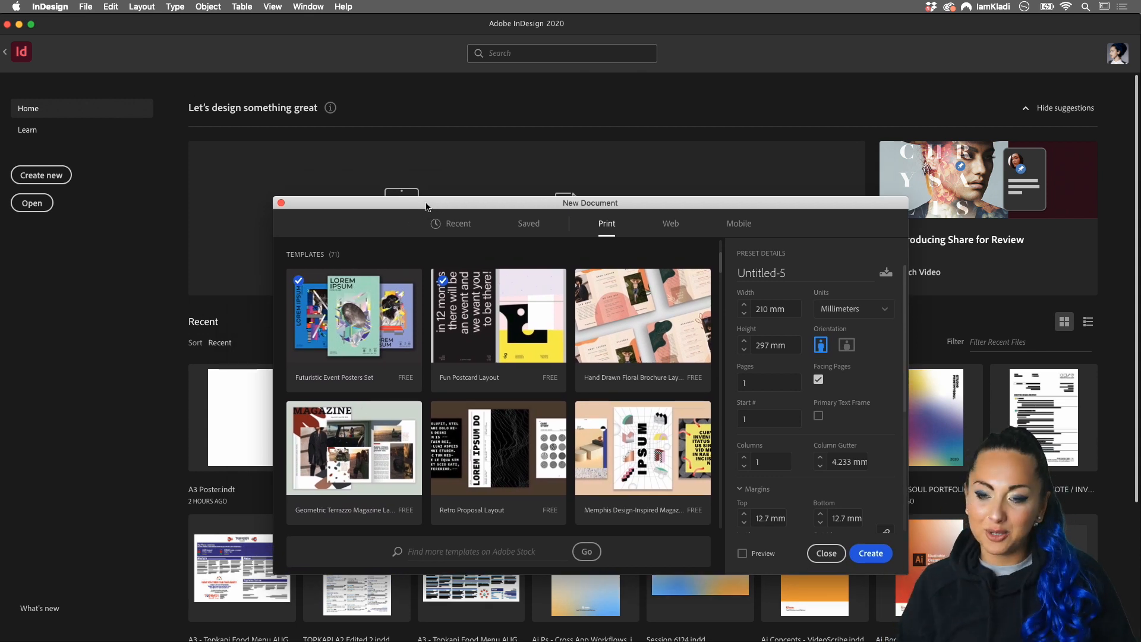
left_click_drag(515, 212, 523, 225)
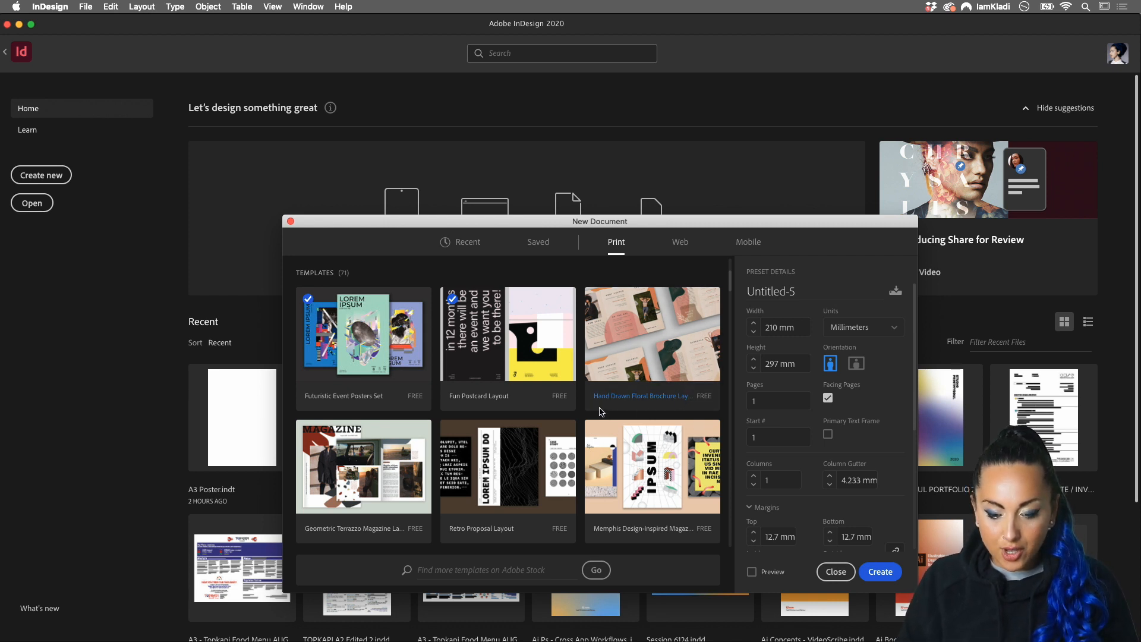
scroll(584, 415, "down", 5)
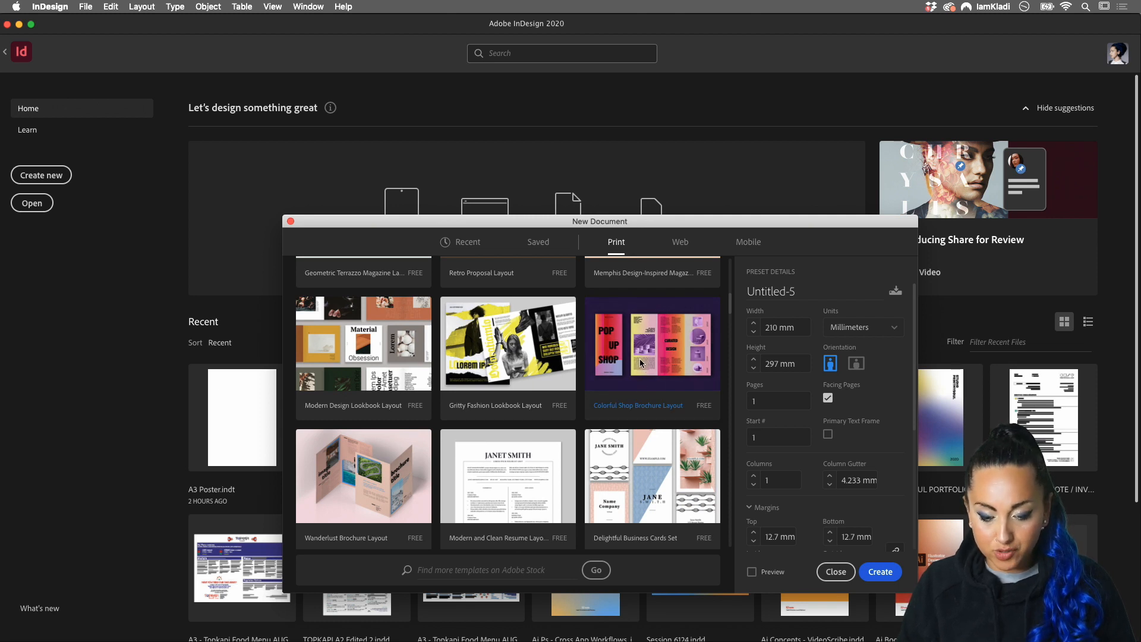
left_click(643, 369)
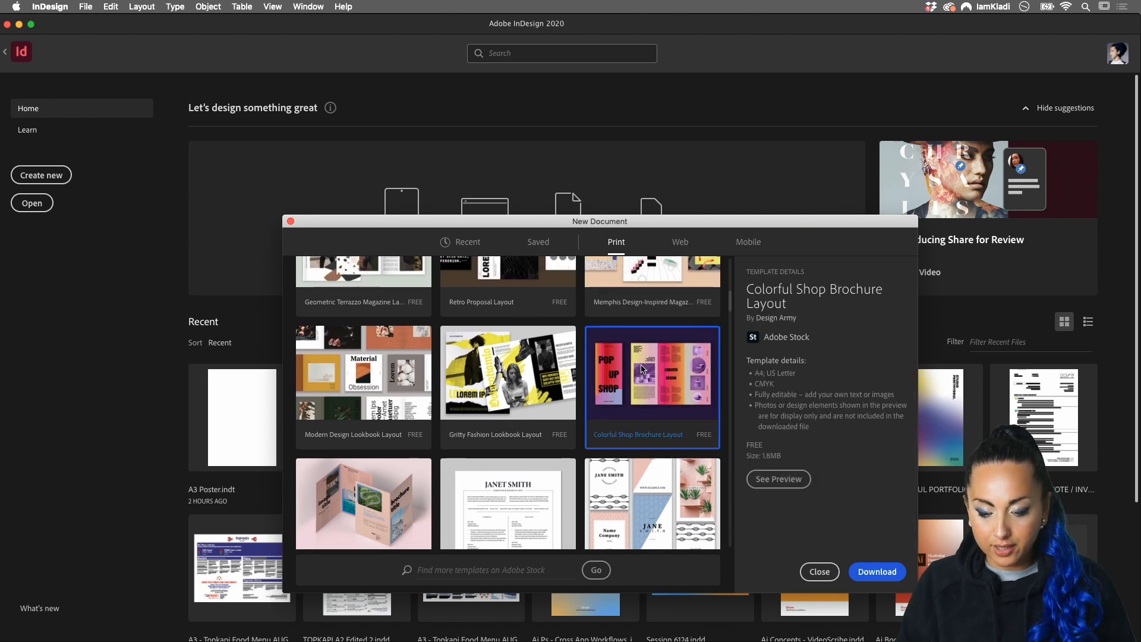
left_click(780, 480)
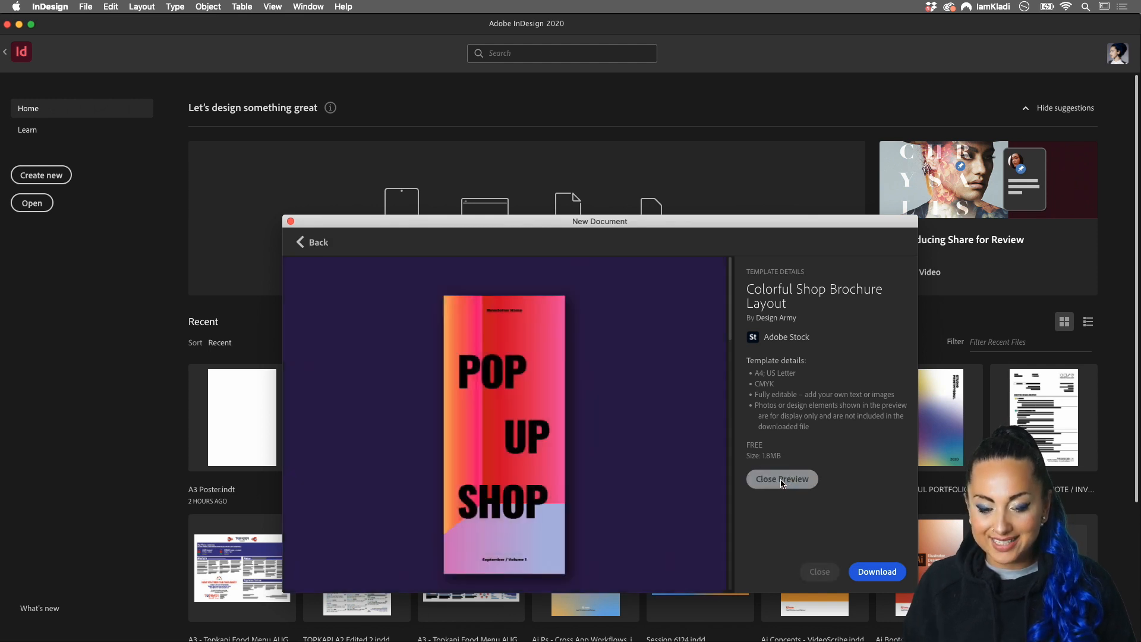
scroll(652, 459, "down", 10)
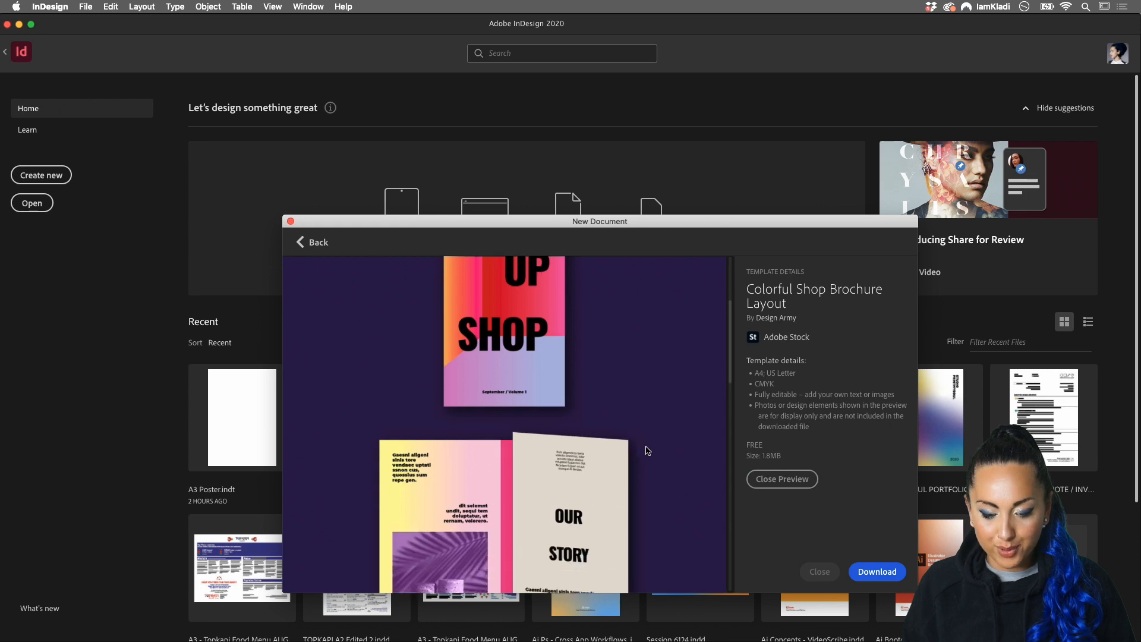
scroll(644, 453, "down", 10)
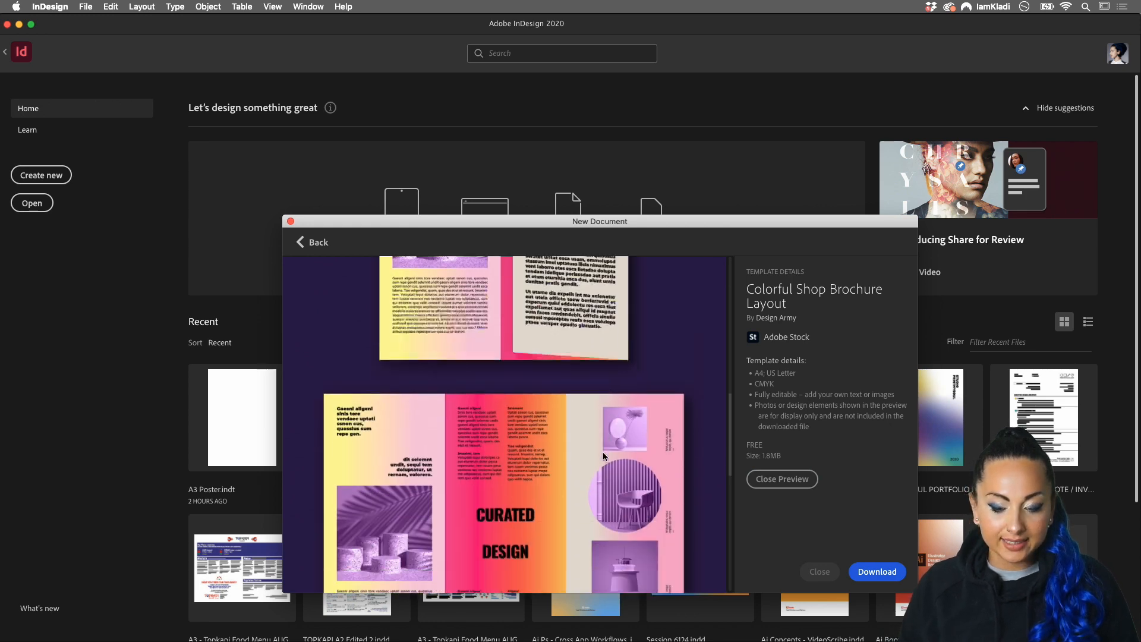
scroll(600, 456, "down", 3)
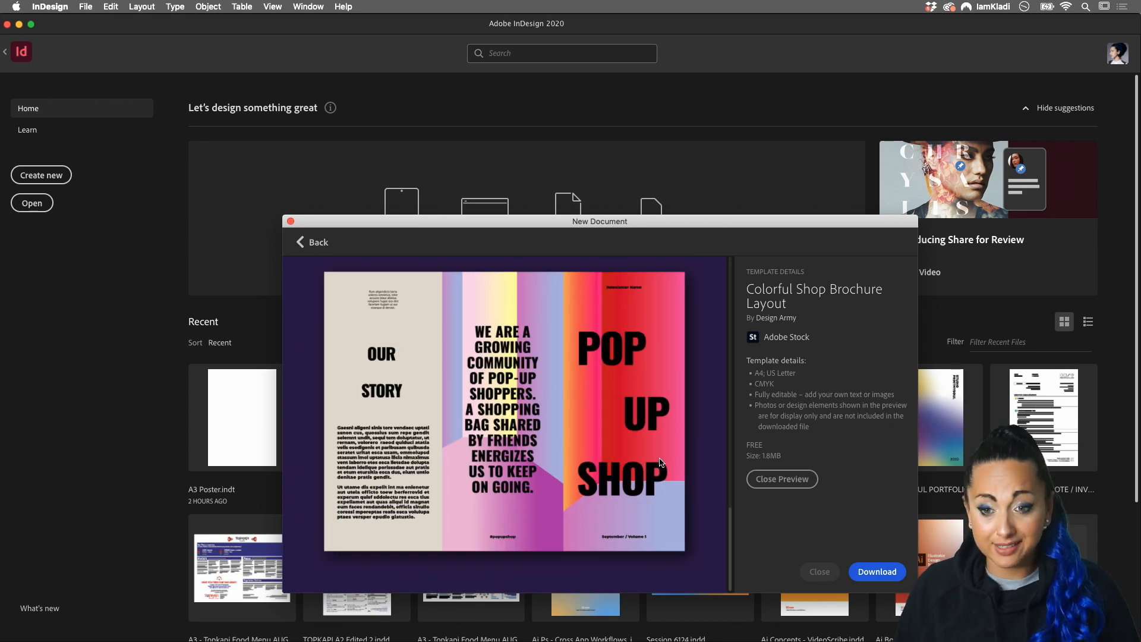
scroll(656, 459, "up", 5)
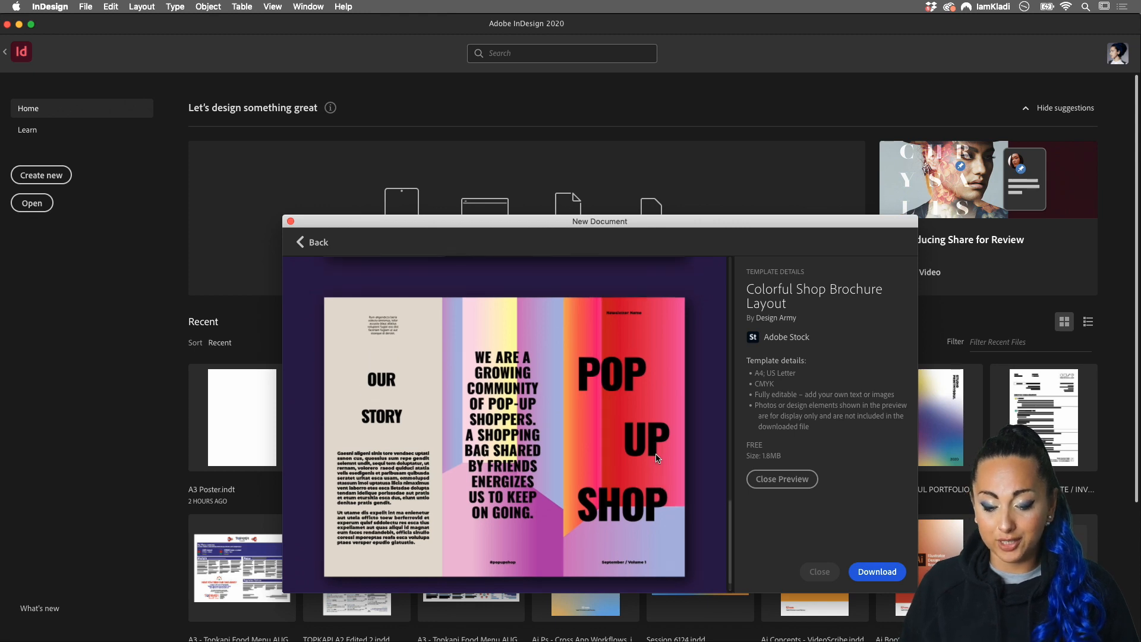
scroll(656, 461, "up", 8)
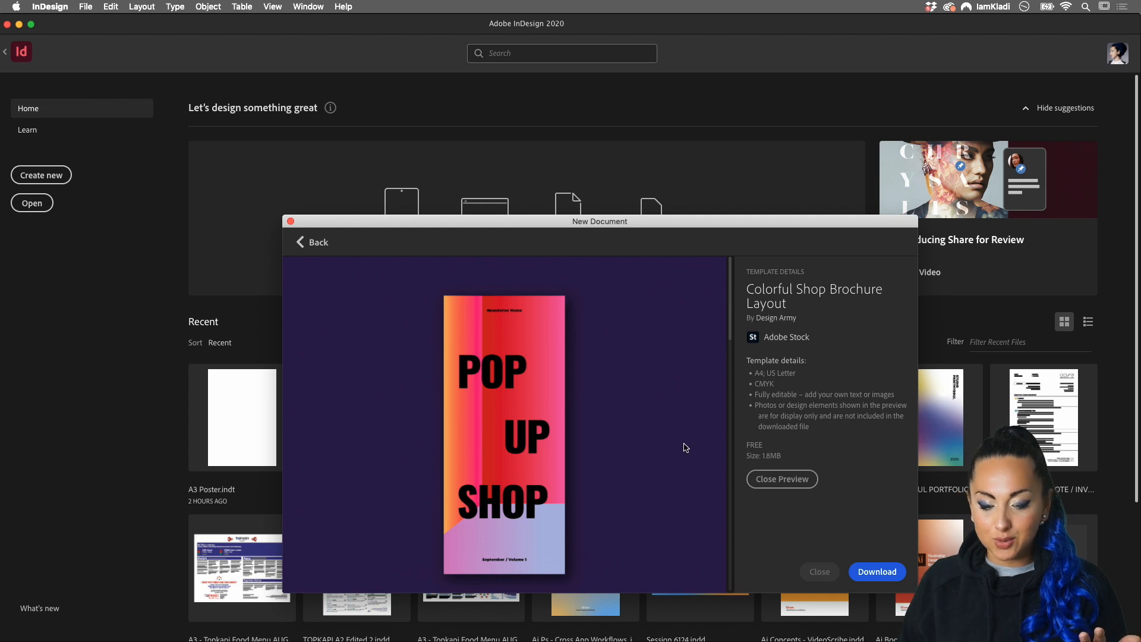
- Download the Colorful Shop Brochure Layout template and open it as a document
left_click(882, 573)
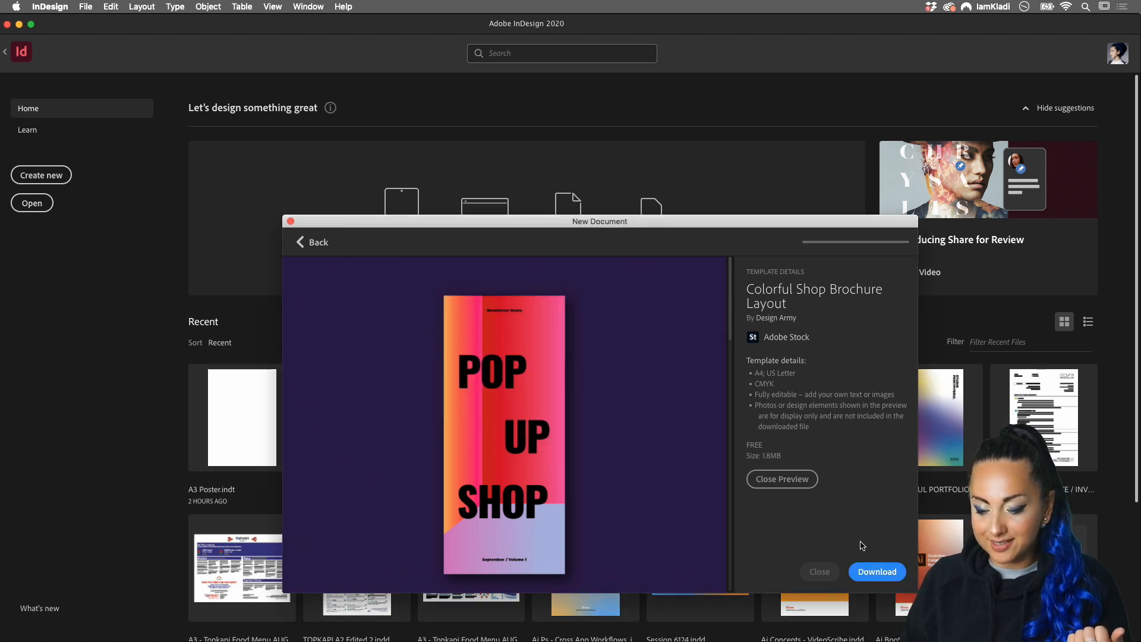
left_click(880, 570)
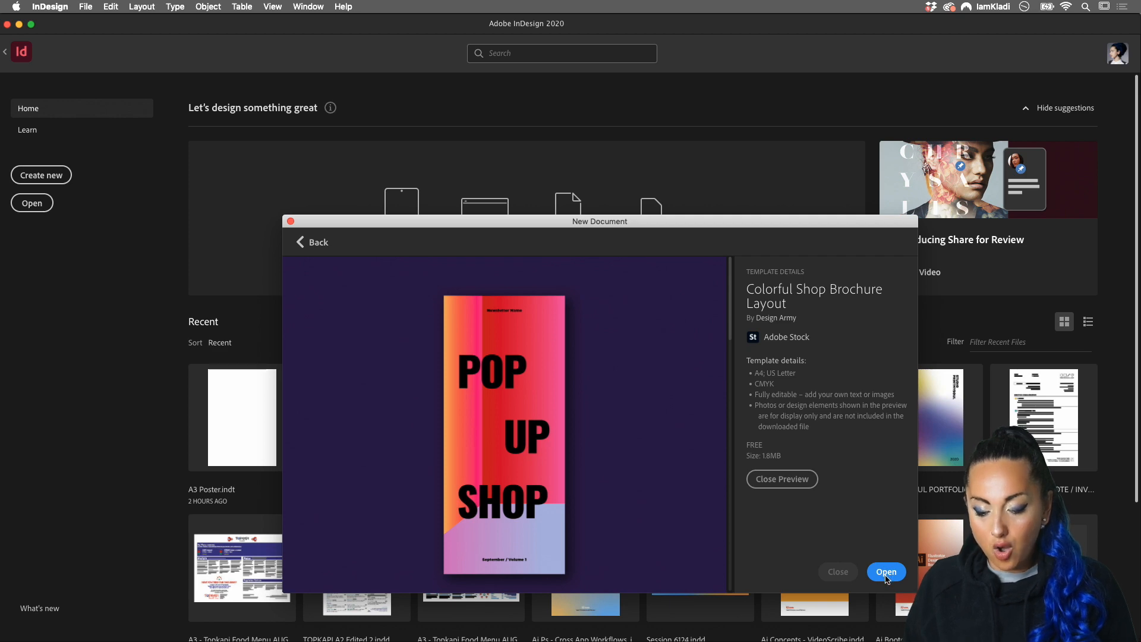
left_click(887, 572)
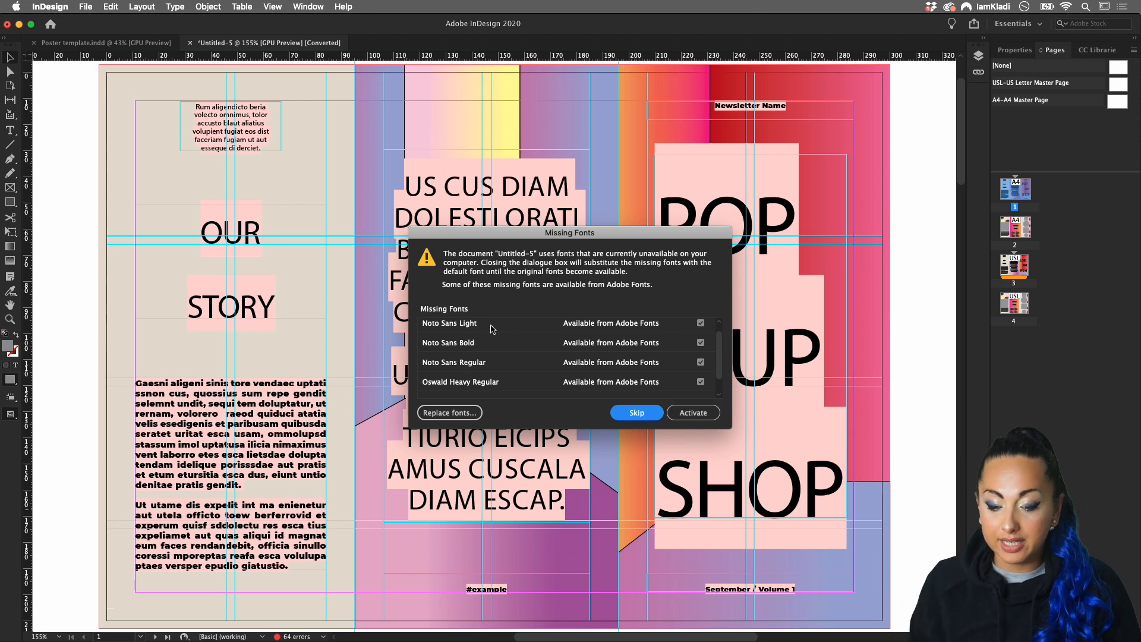
- Activate the brochure's missing Noto Sans and Oswald fonts from Adobe Fonts
left_click(564, 328)
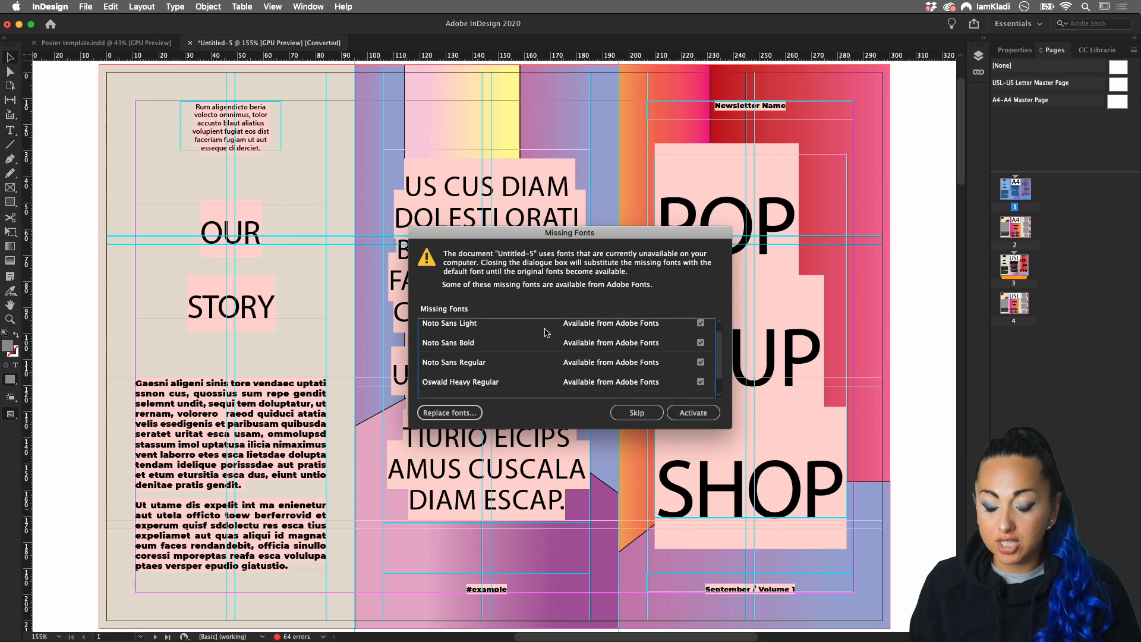
left_click(704, 417)
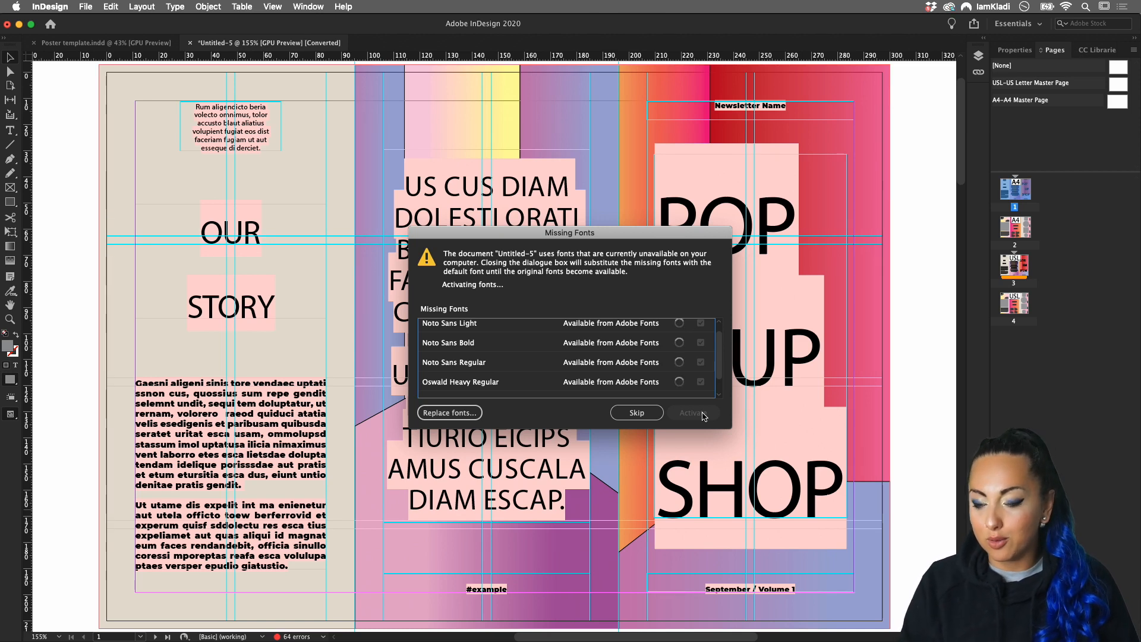
left_click(1067, 7)
left_click(930, 239)
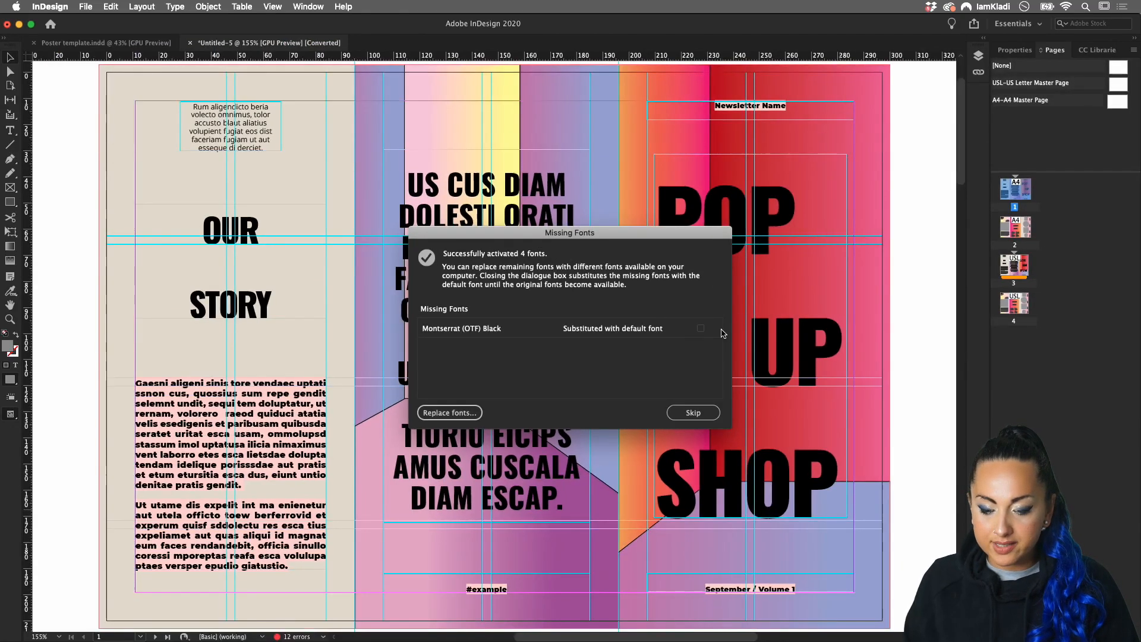
- Skip replacing the missing Montserrat (OTF) Black font and enable automatic activation of Adobe Fonts
left_click(704, 330)
left_click(695, 413)
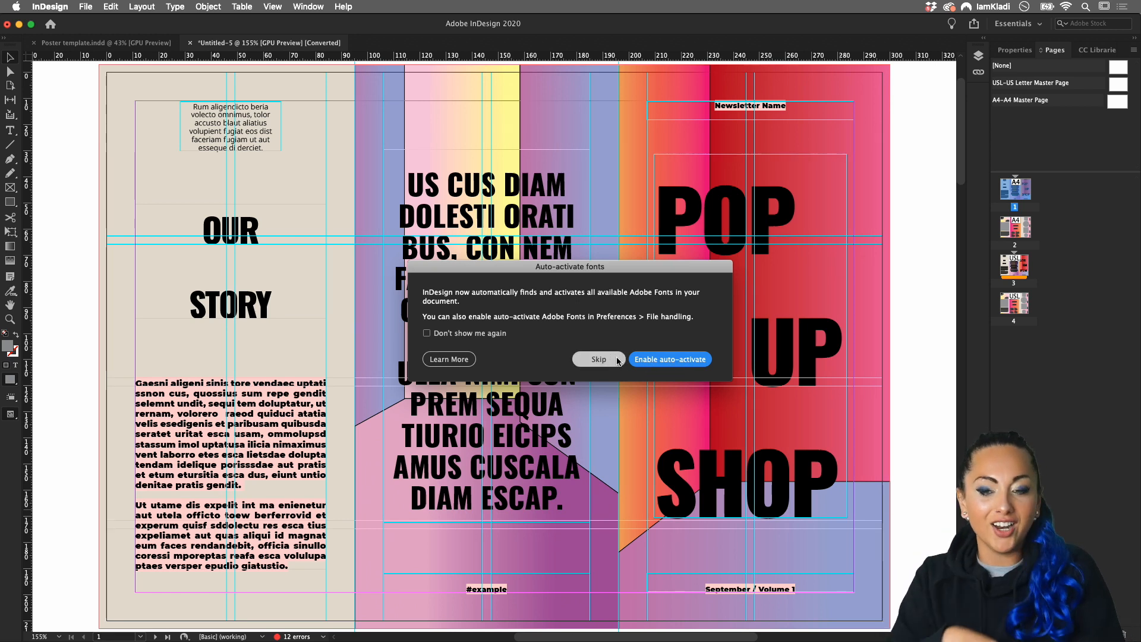
left_click(667, 364)
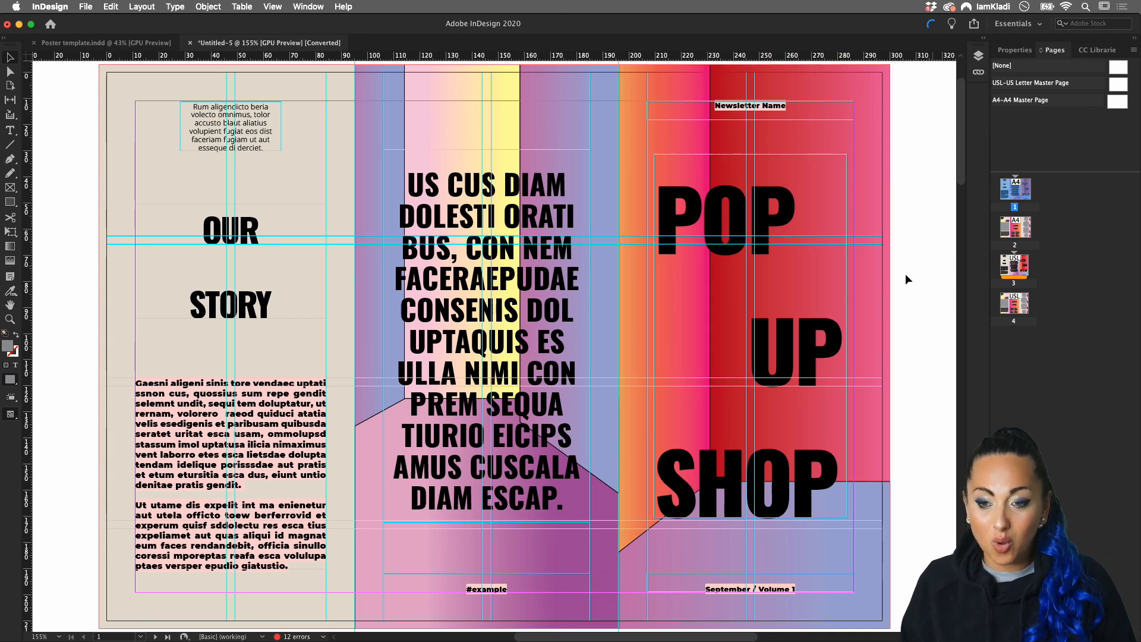
- Look through the pages of the opened brochure and briefly view Poster template.indd before returning to the brochure
scroll(896, 261, "down", 10)
scroll(892, 265, "down", 10)
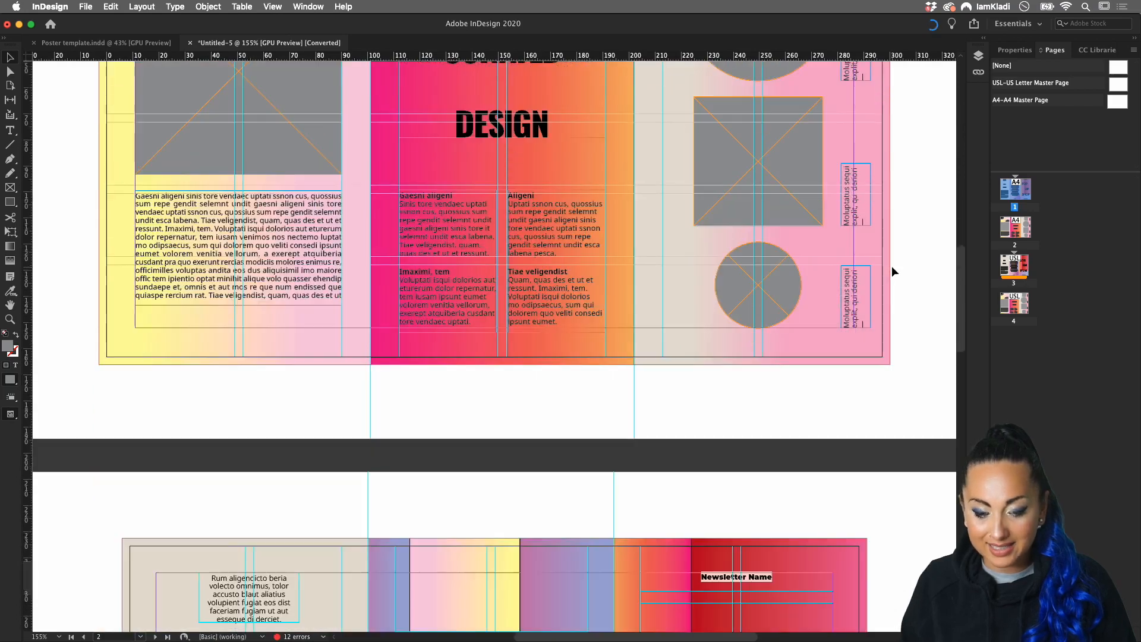
scroll(883, 253, "down", 10)
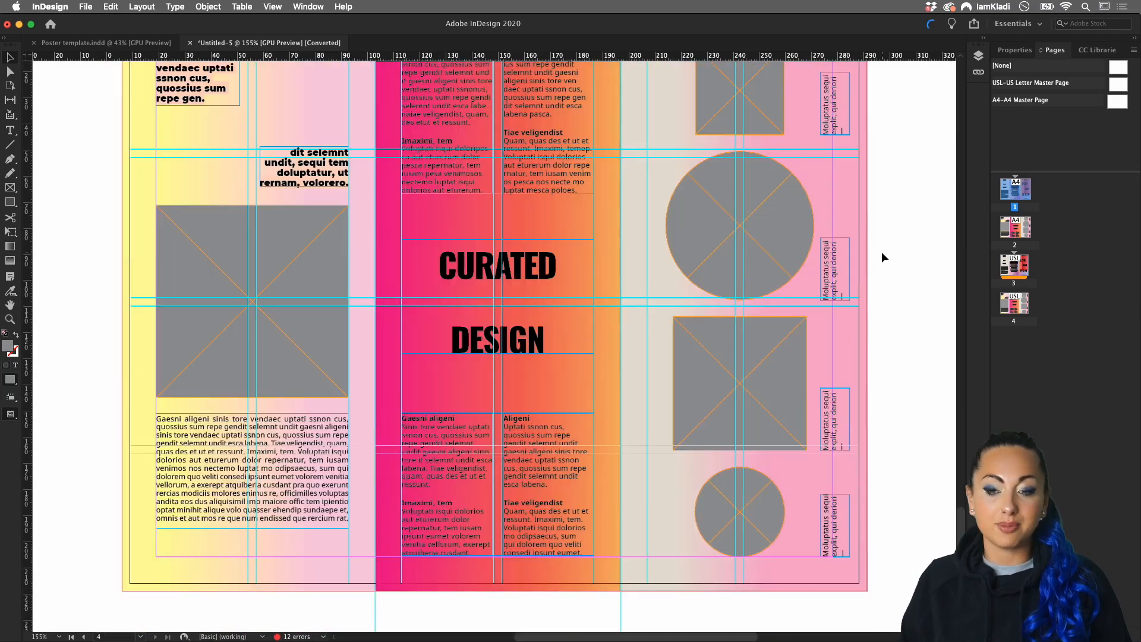
scroll(886, 255, "up", 20)
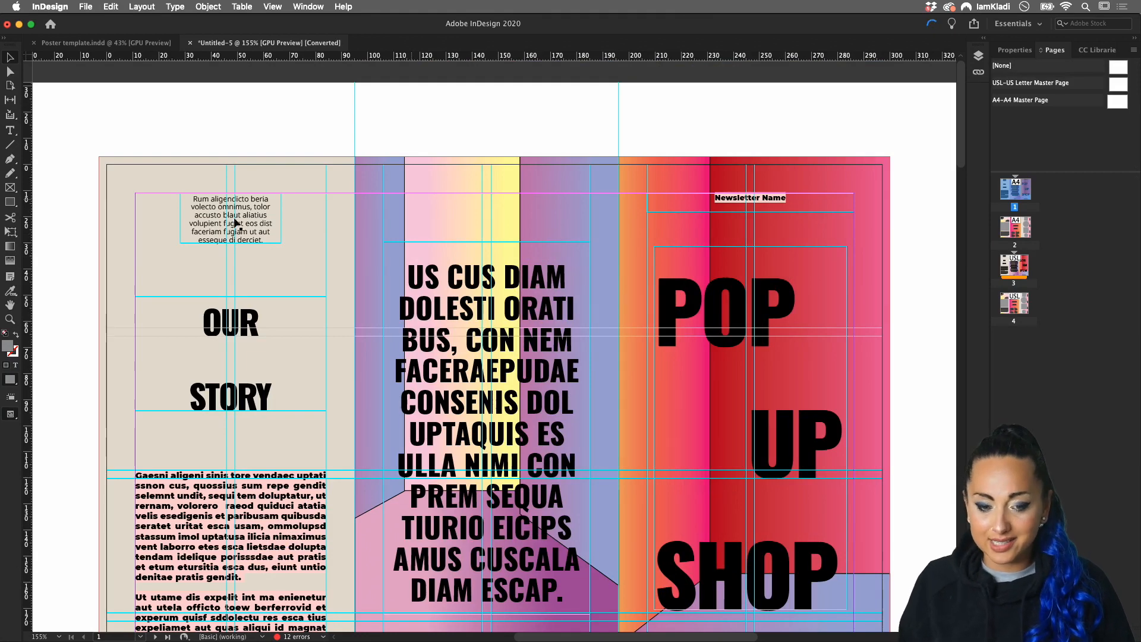
left_click(112, 44)
left_click(221, 44)
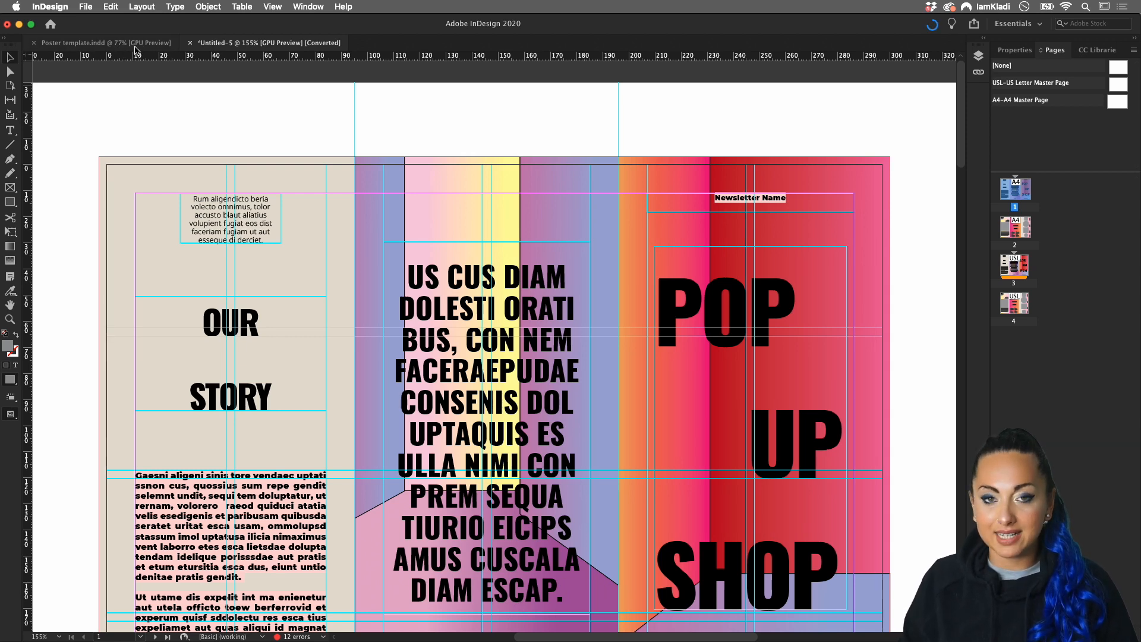
- Go back to the home screen, start another new document and browse the Print templates in the raised dialog
left_click(51, 23)
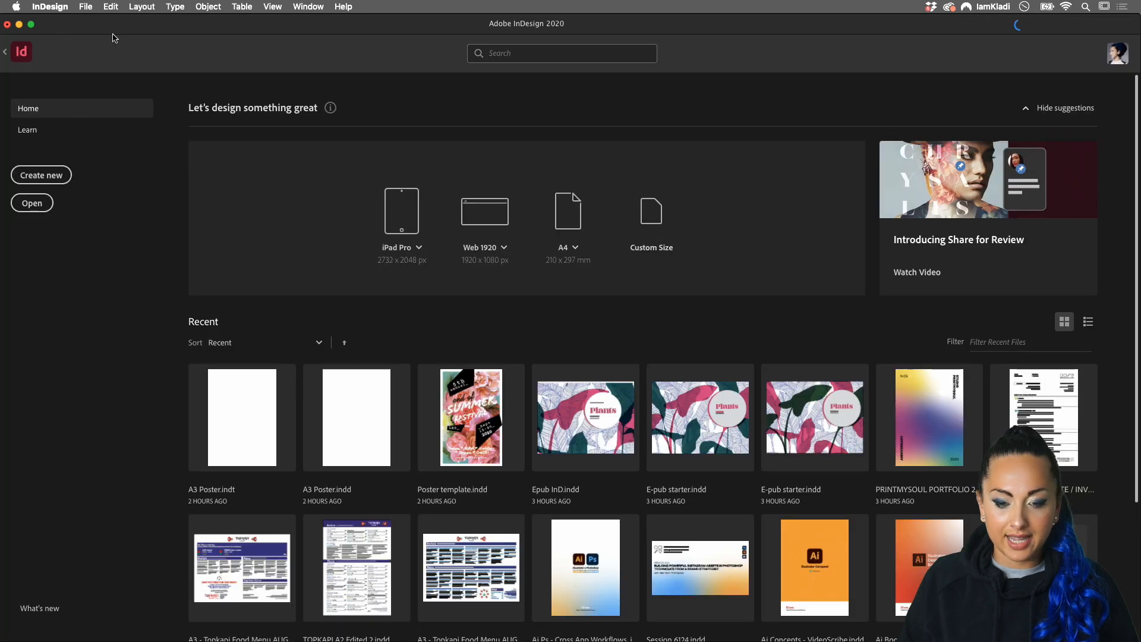
left_click(41, 174)
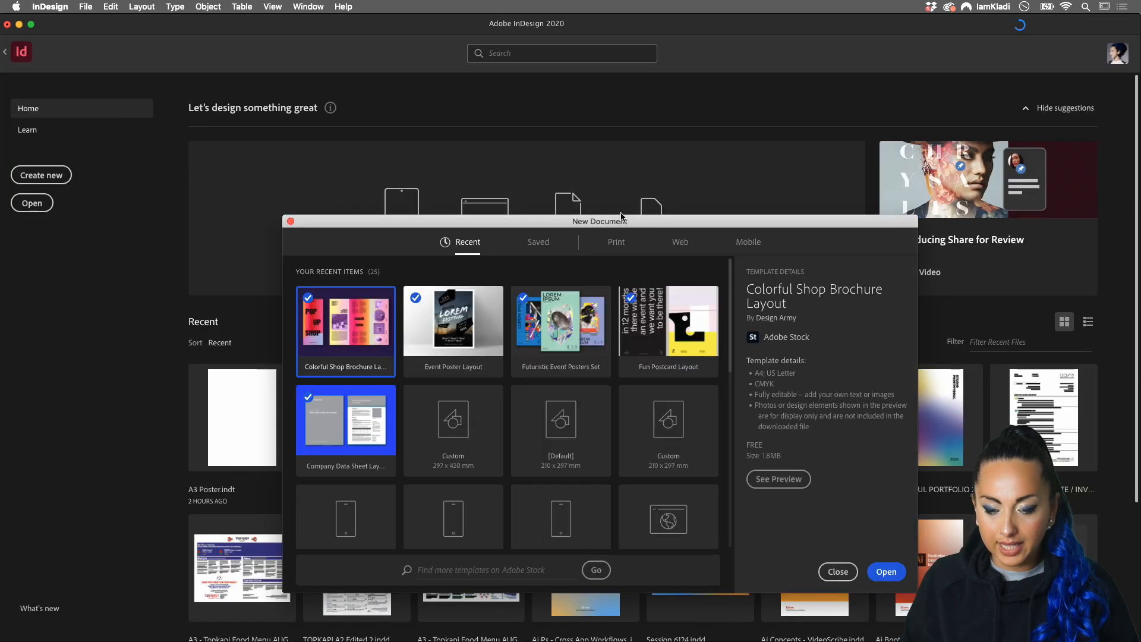
left_click(606, 170)
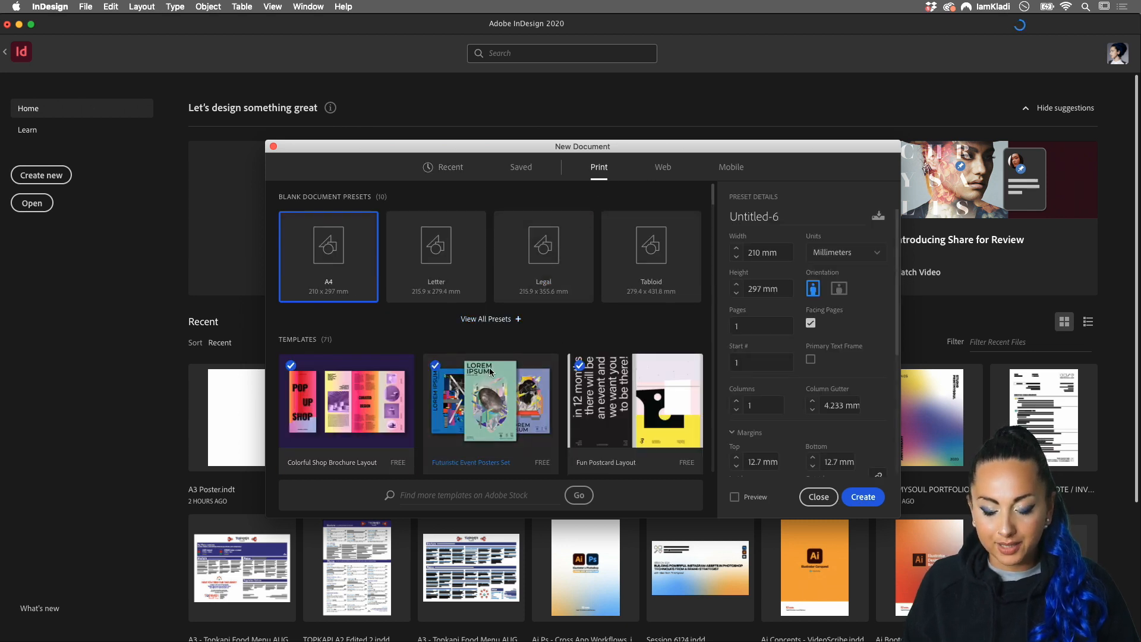
scroll(562, 357, "down", 1)
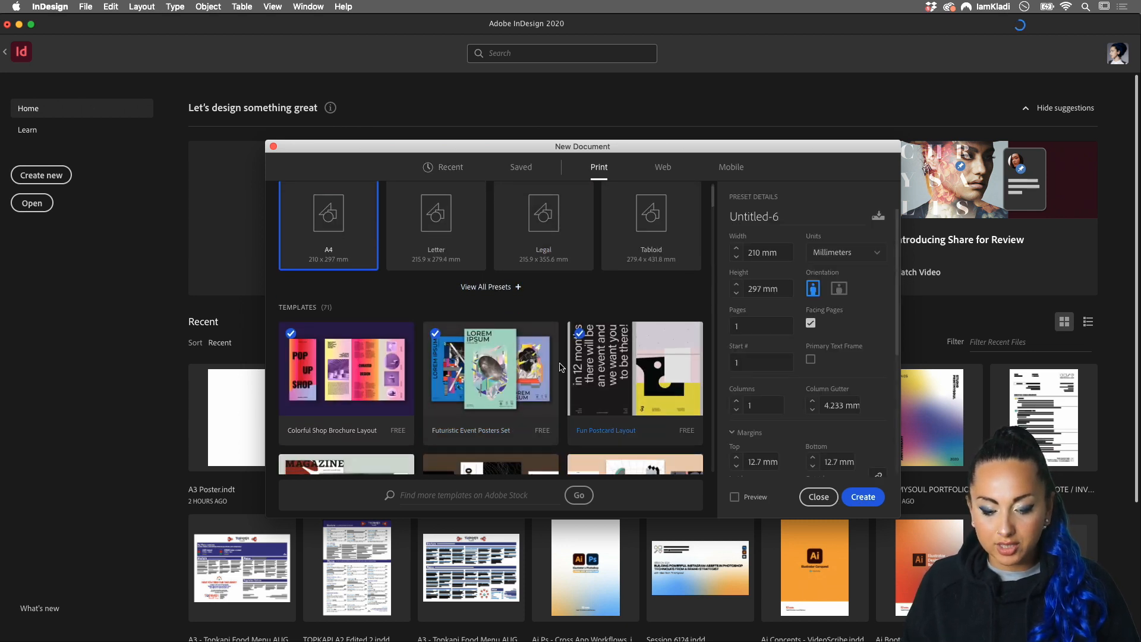
scroll(547, 354, "down", 1)
scroll(535, 381, "down", 1)
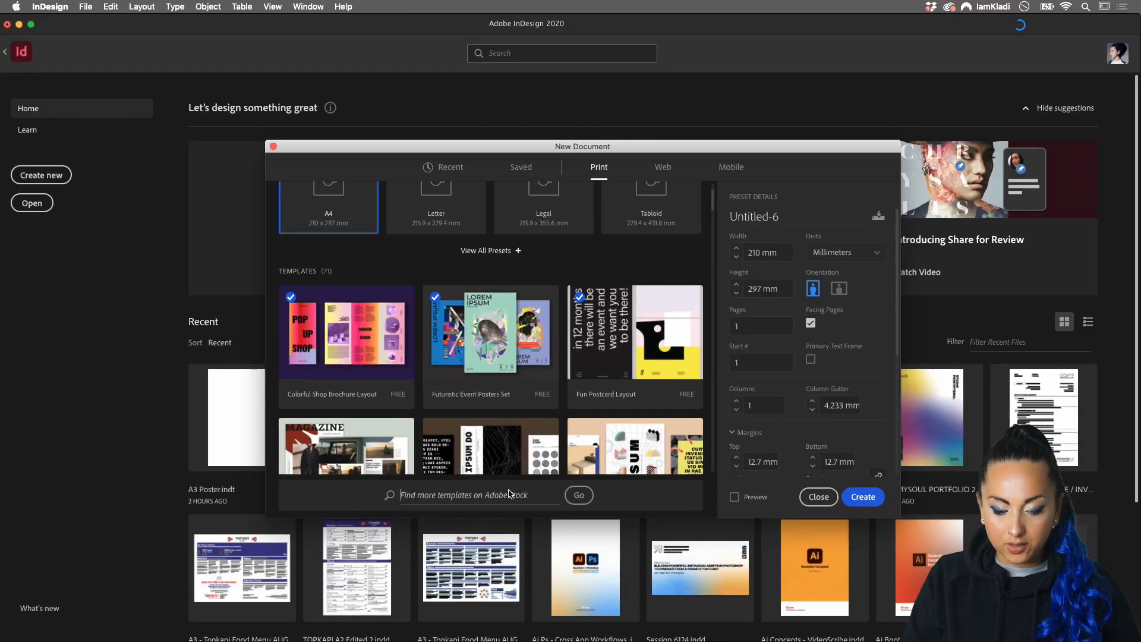
- Search Adobe Stock for poster templates from the New Document dialog
type("poste")
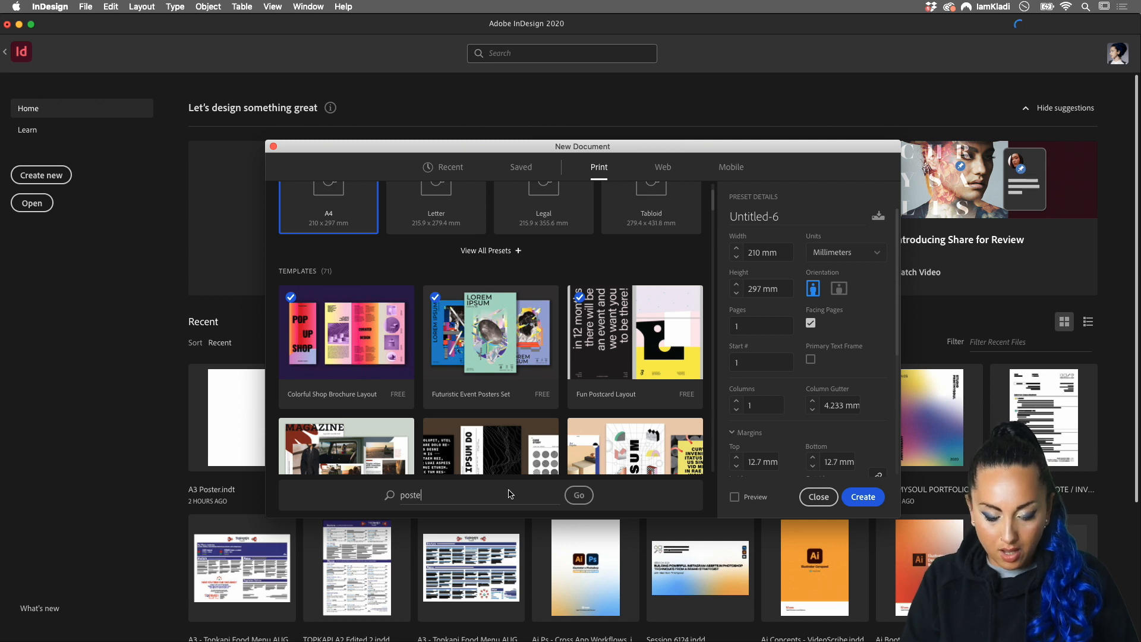
key("super+a")
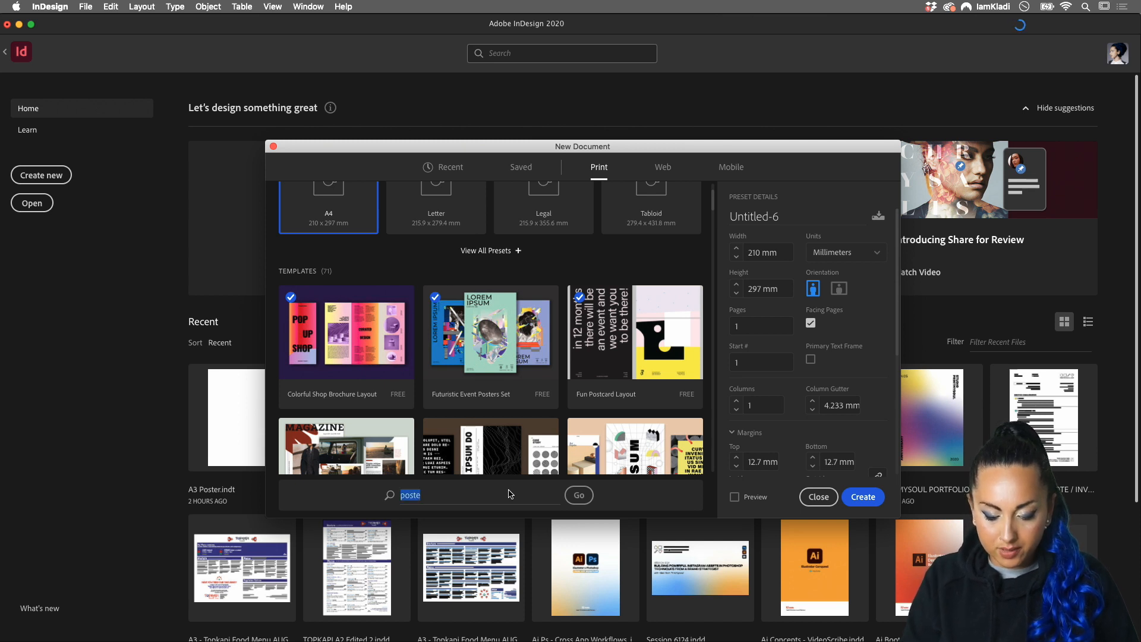
type("post")
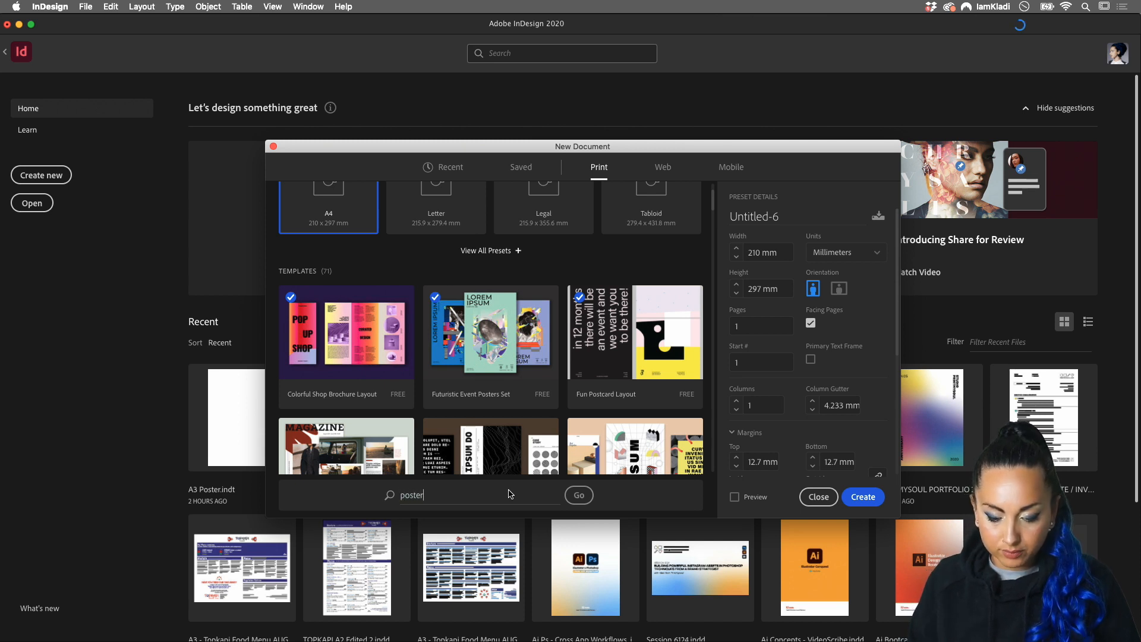
left_click(579, 495)
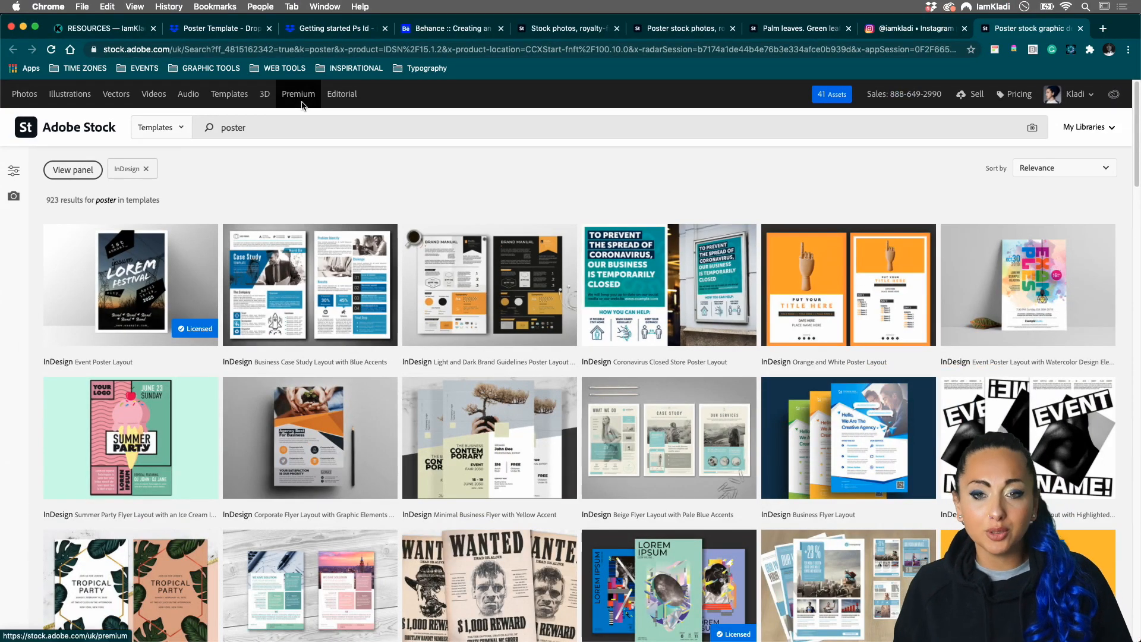
- Go to the Adobe Stock home page, set the asset category to Images and search for "flower"
left_click(678, 34)
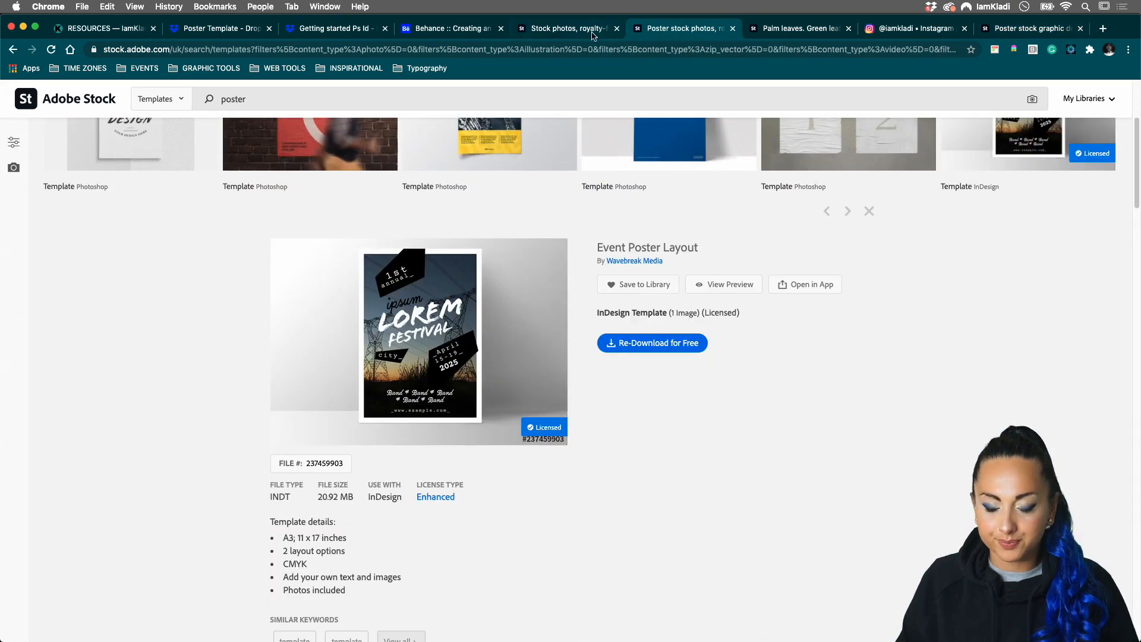
left_click(593, 35)
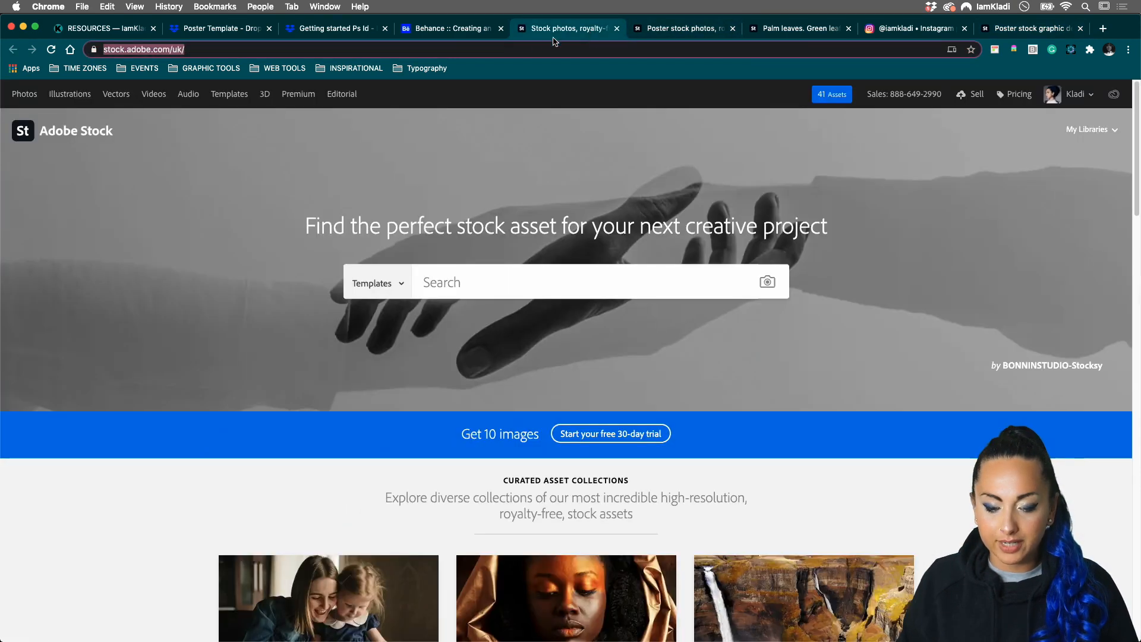
left_click(387, 282)
left_click(380, 231)
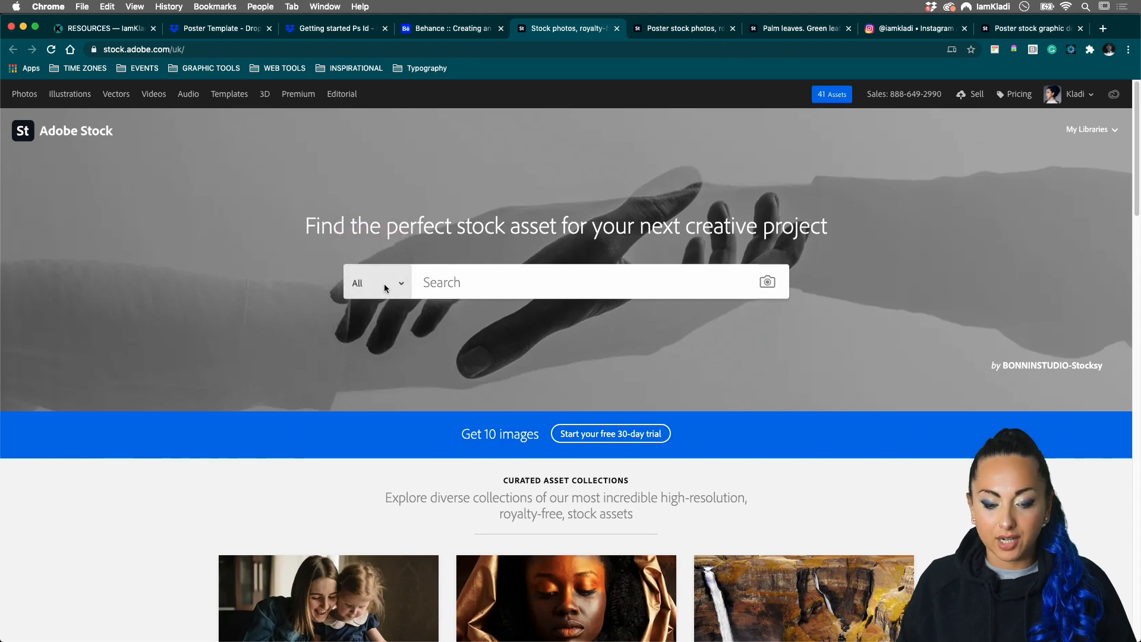
left_click(383, 290)
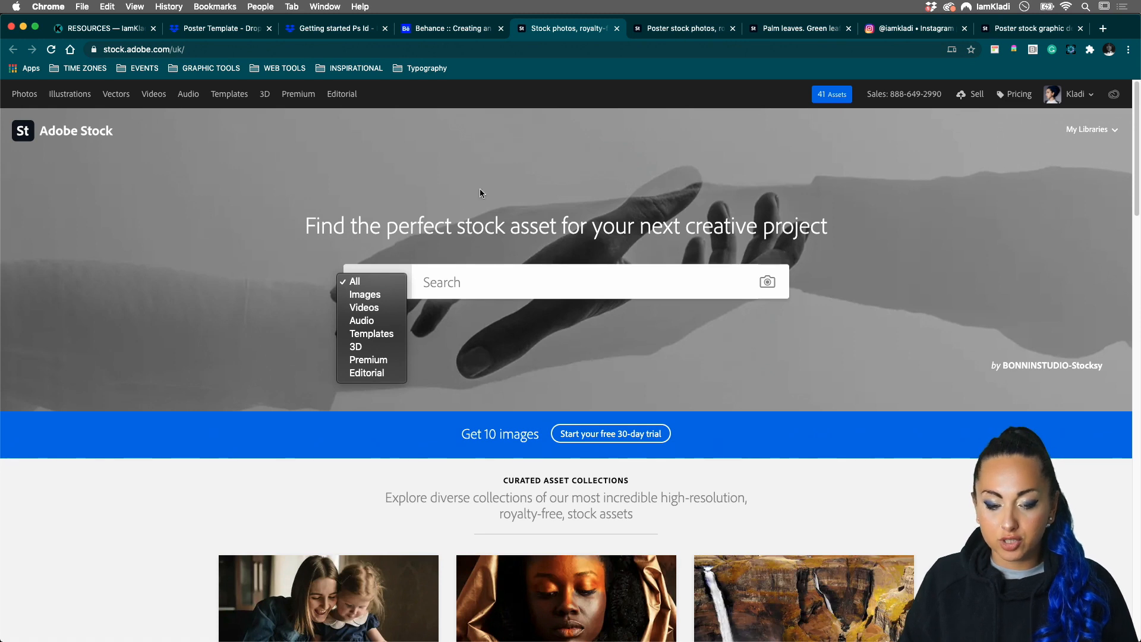
left_click(364, 294)
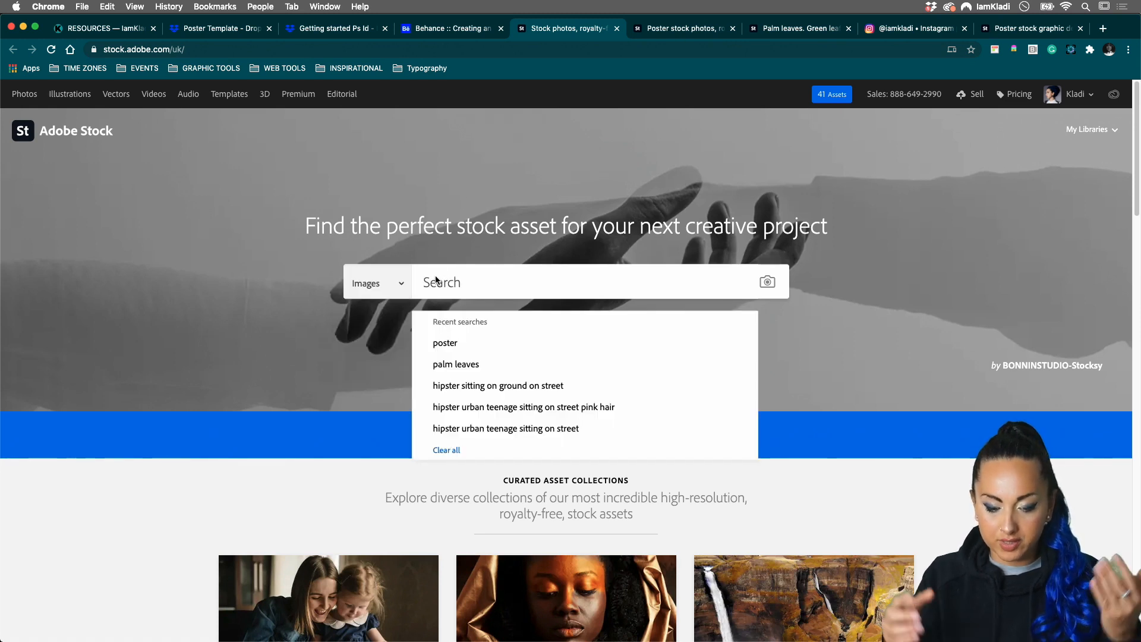
type("flower")
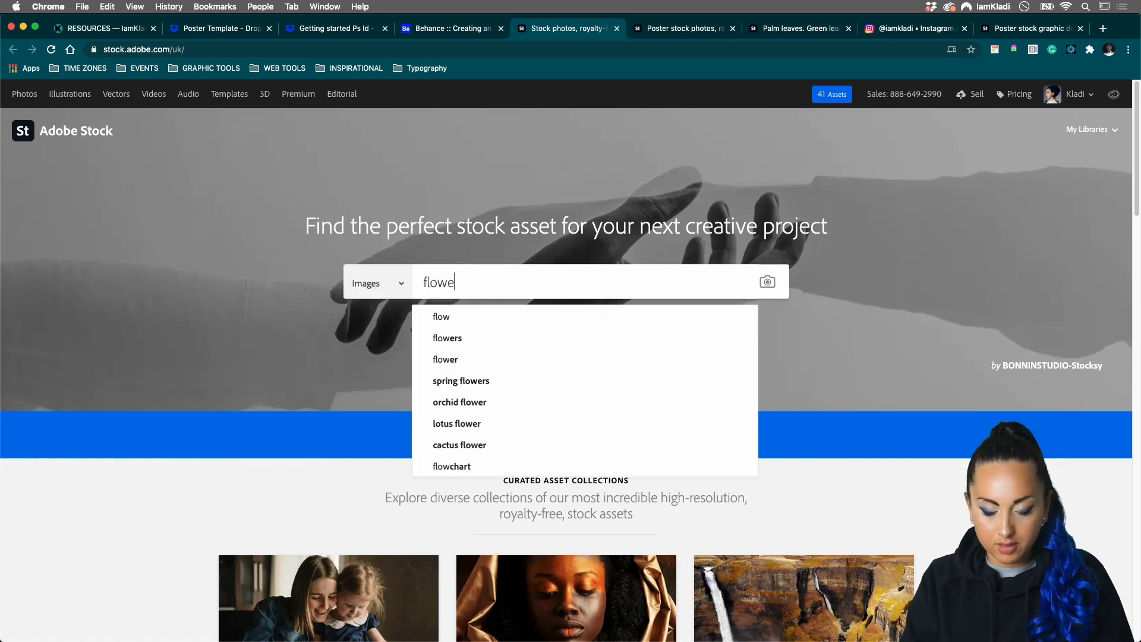
key("Return")
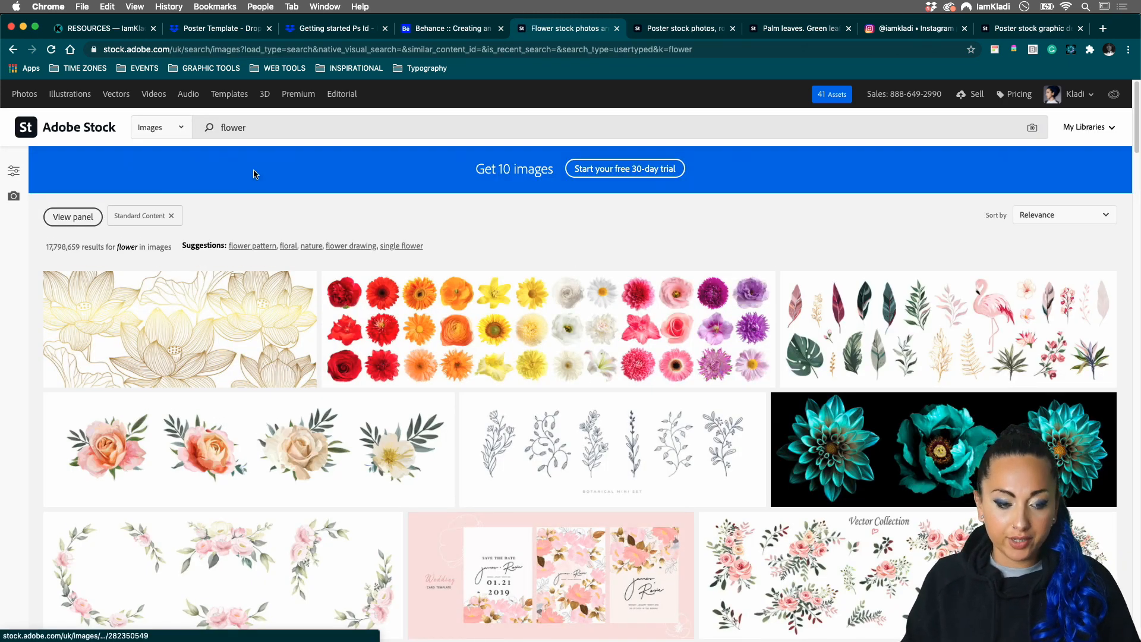
- Show the search filters and review the available options, including orientation, copy space, people, usage rights, size and color
left_click(10, 172)
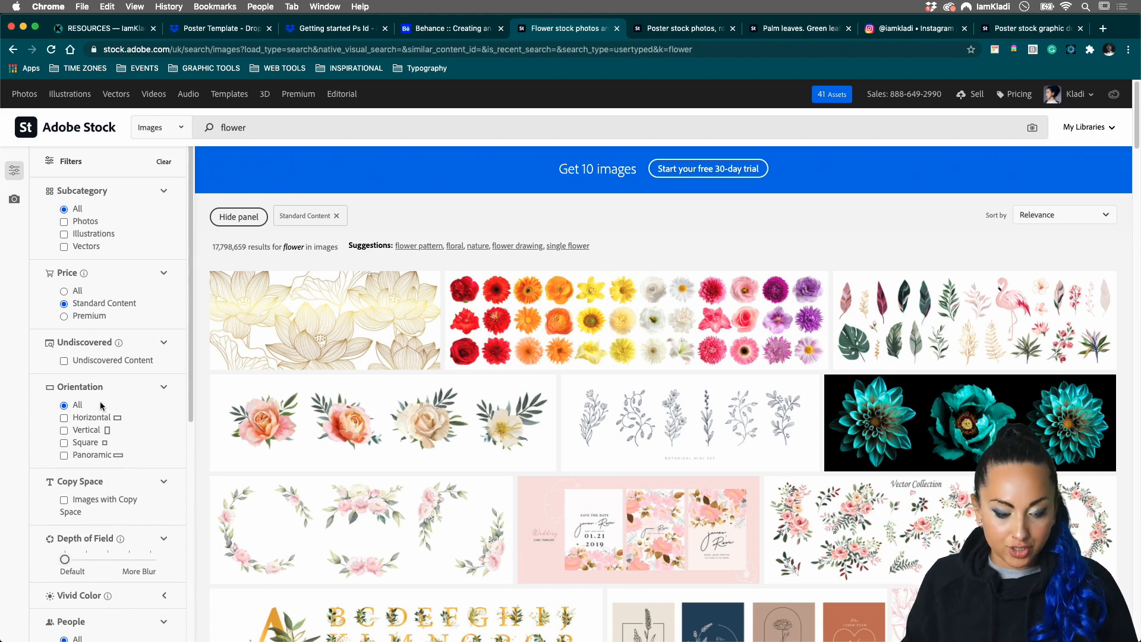
scroll(135, 496, "down", 5)
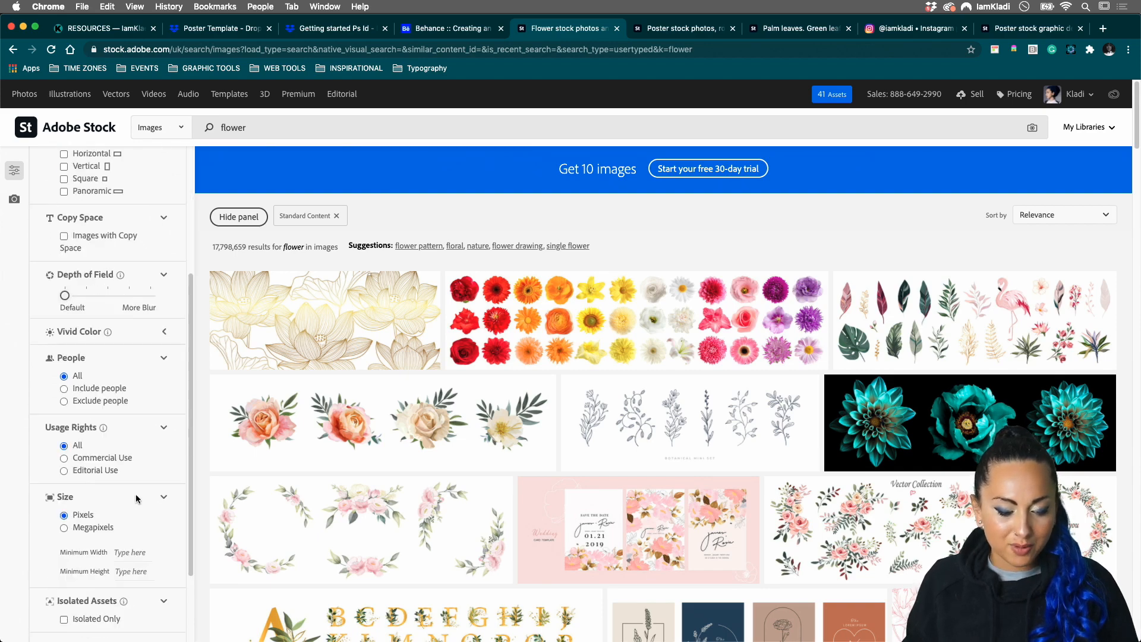
scroll(135, 498, "down", 2)
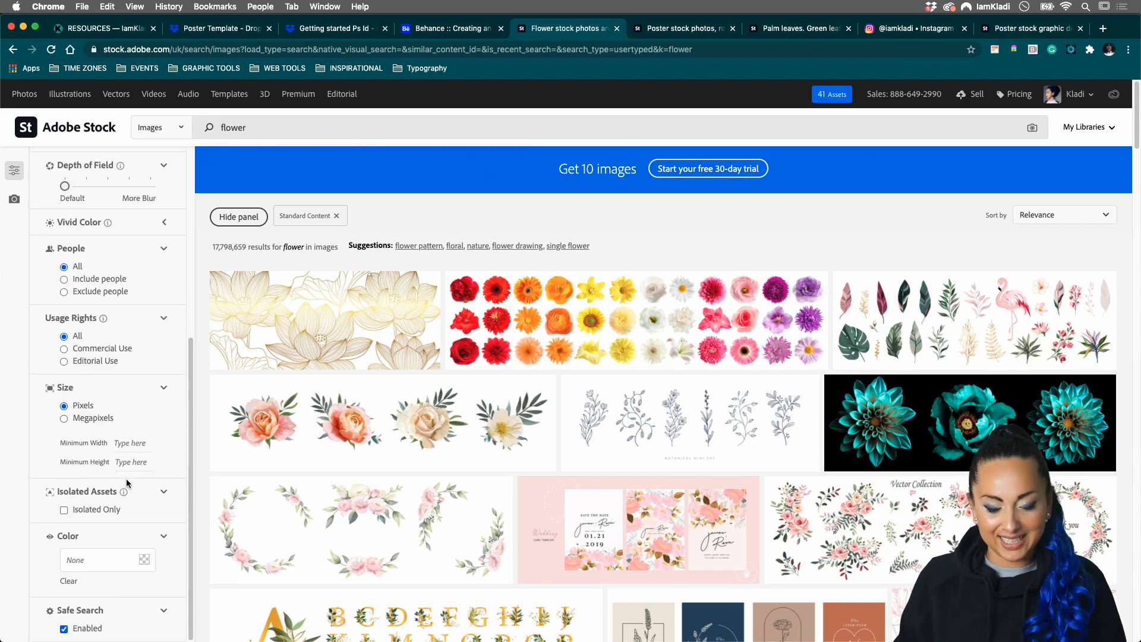
scroll(126, 479, "down", 4)
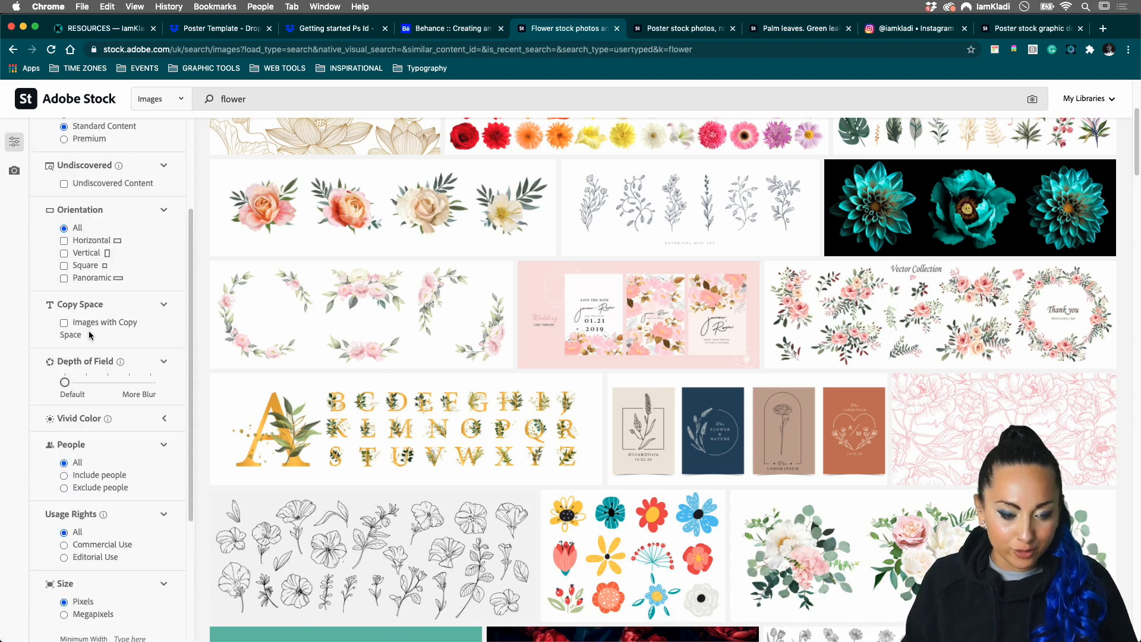
scroll(127, 272, "up", 2)
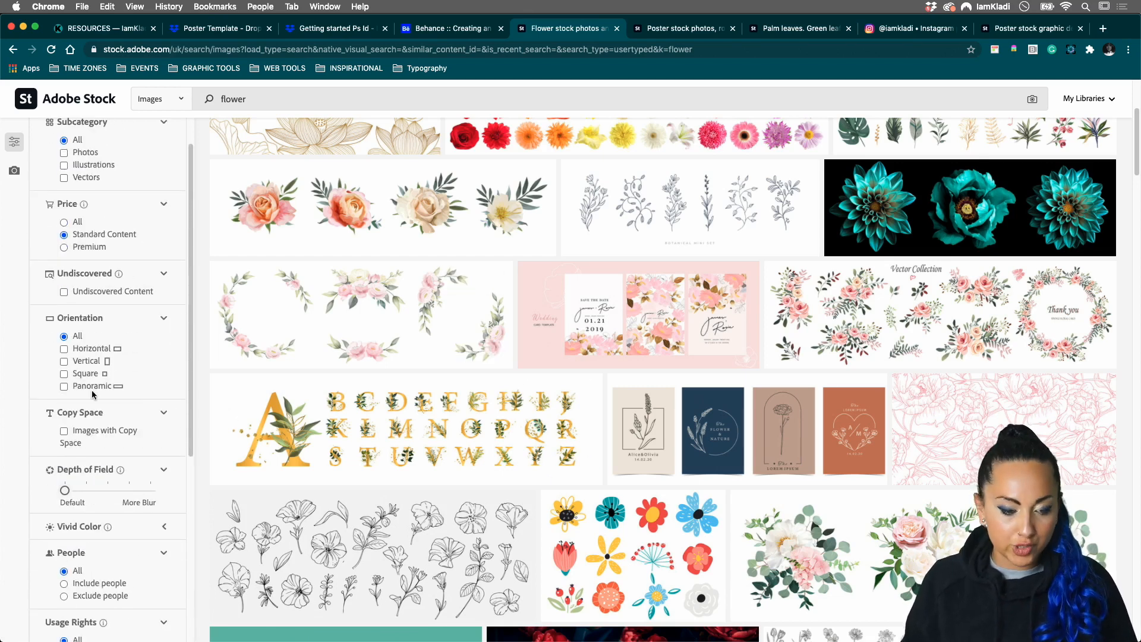
scroll(89, 316, "down", 4)
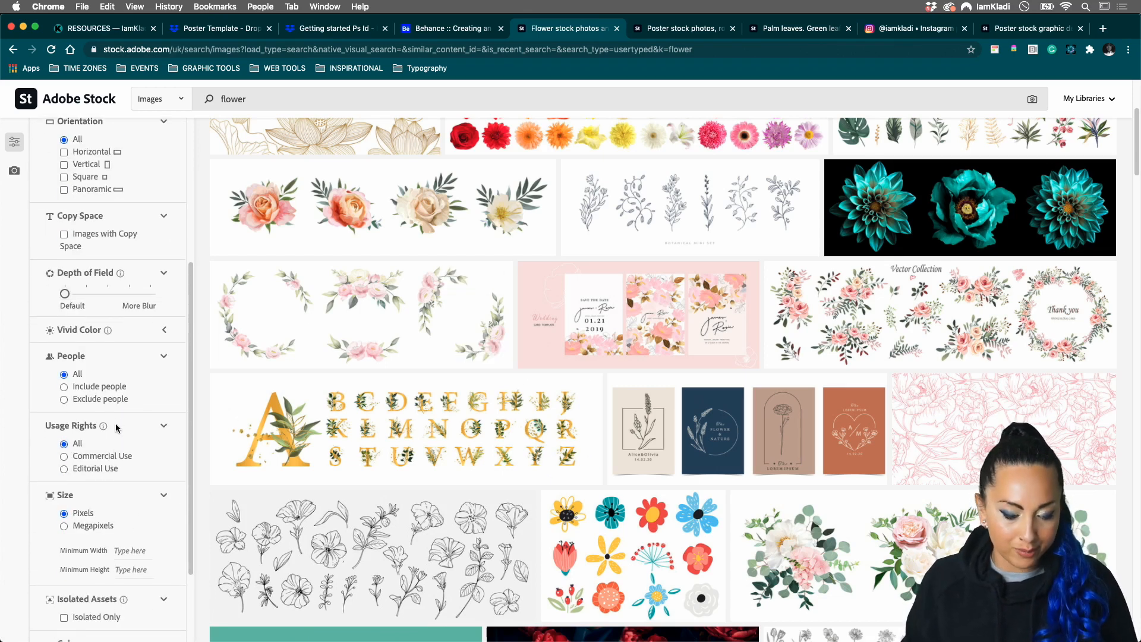
scroll(116, 483, "down", 3)
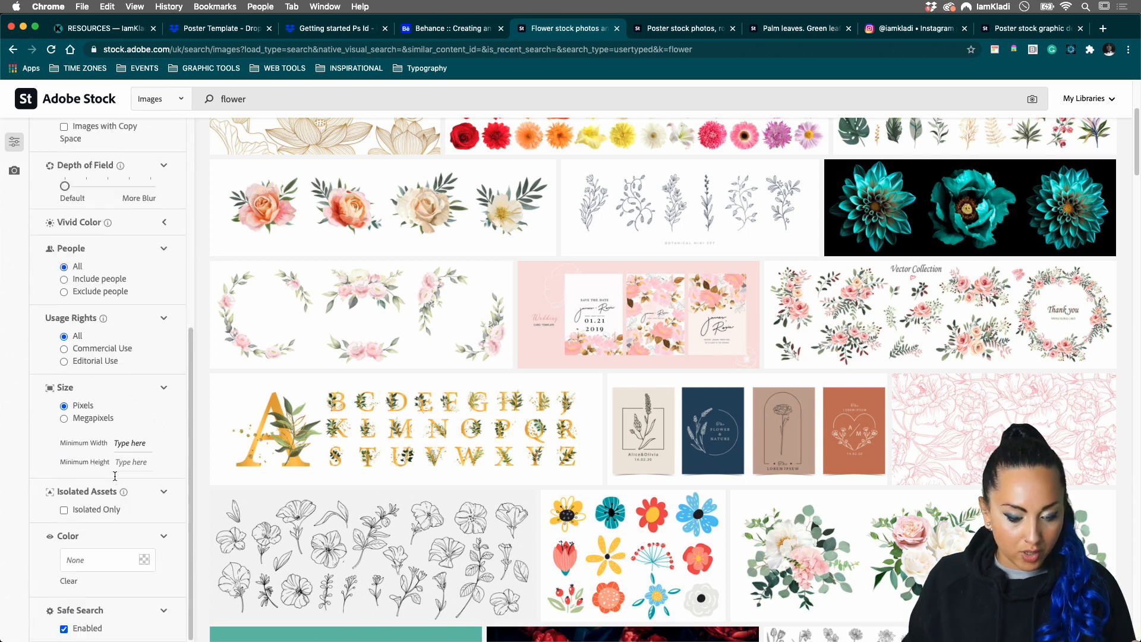
- Filter the flower images by the red color #FF0505
left_click(141, 564)
left_click_drag(133, 485, 143, 459)
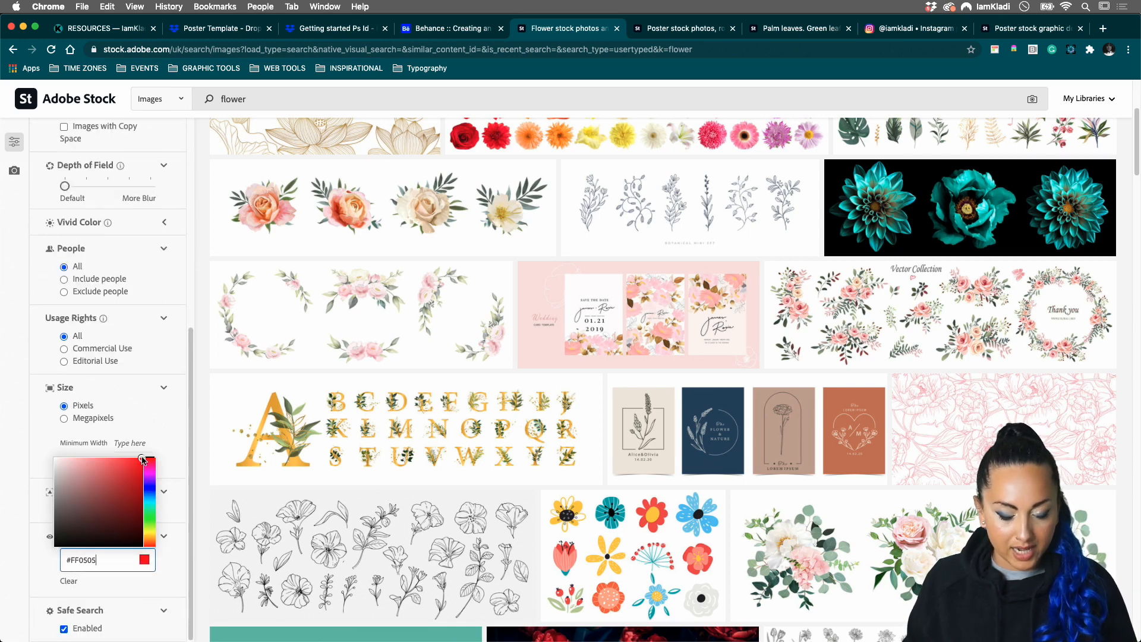
left_click(181, 472)
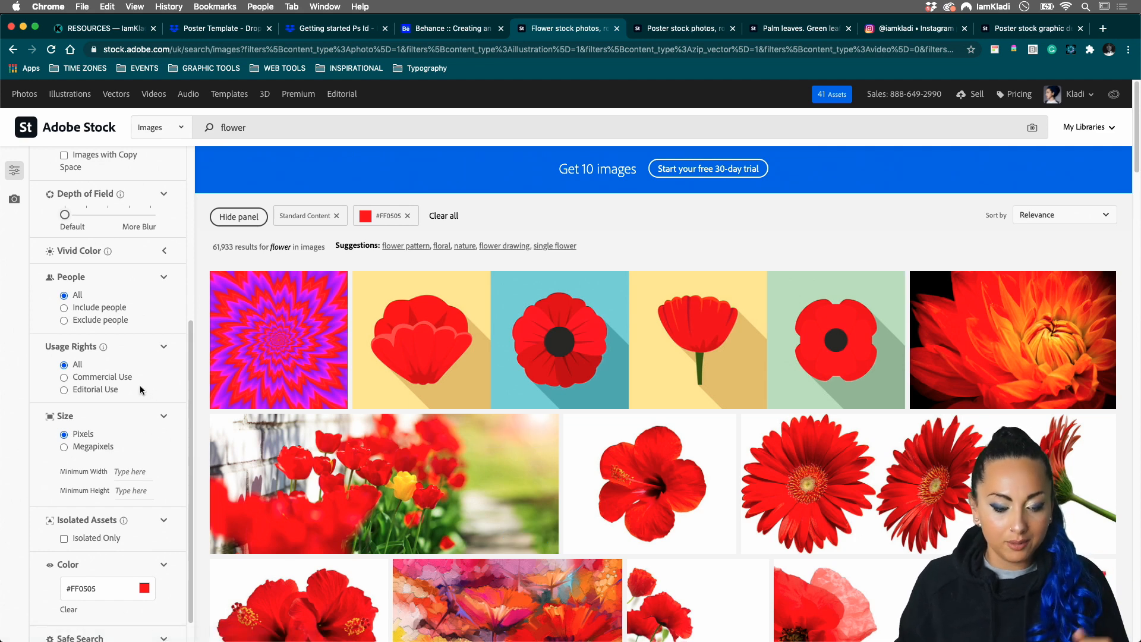
- Restrict the red flower results to the Photos subcategory and browse them
scroll(135, 379, "up", 8)
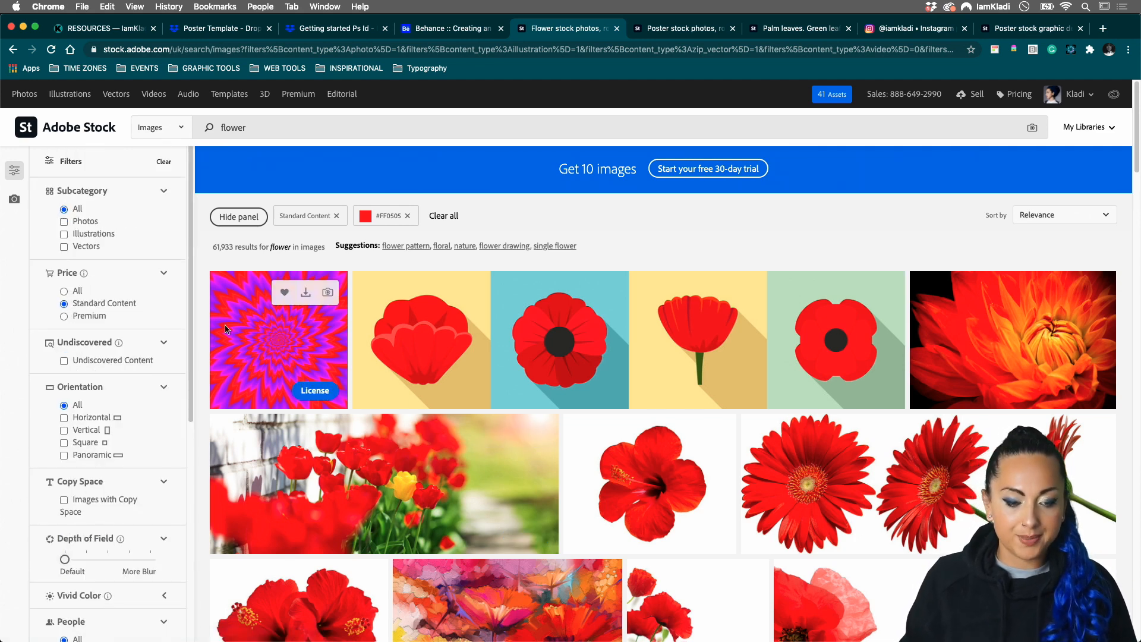
left_click(64, 222)
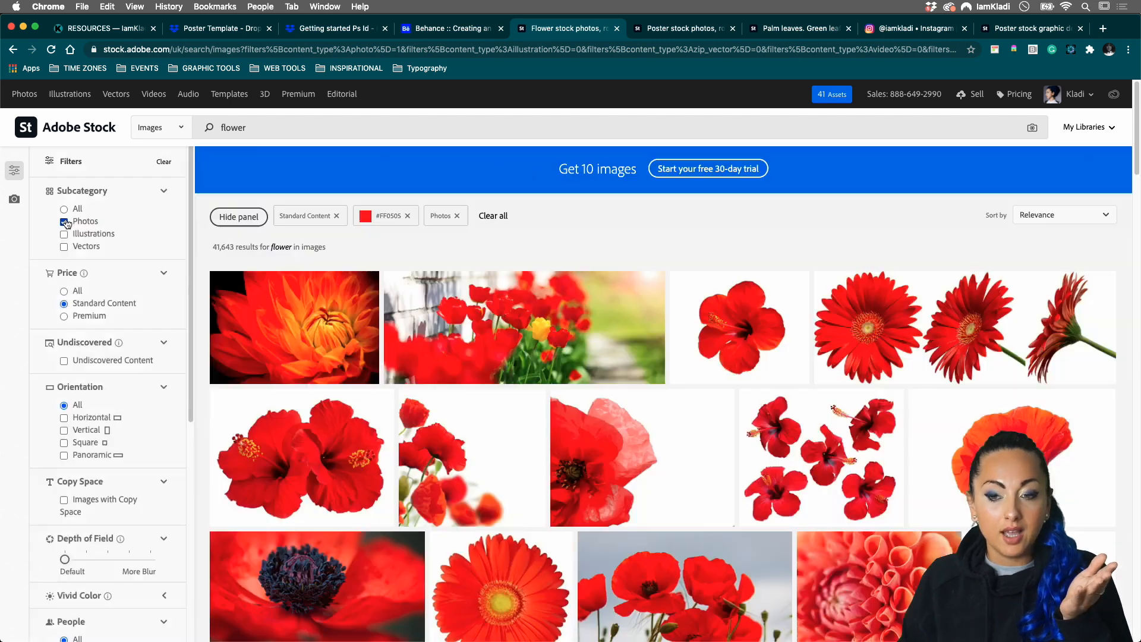
scroll(575, 353, "down", 1)
scroll(576, 353, "down", 5)
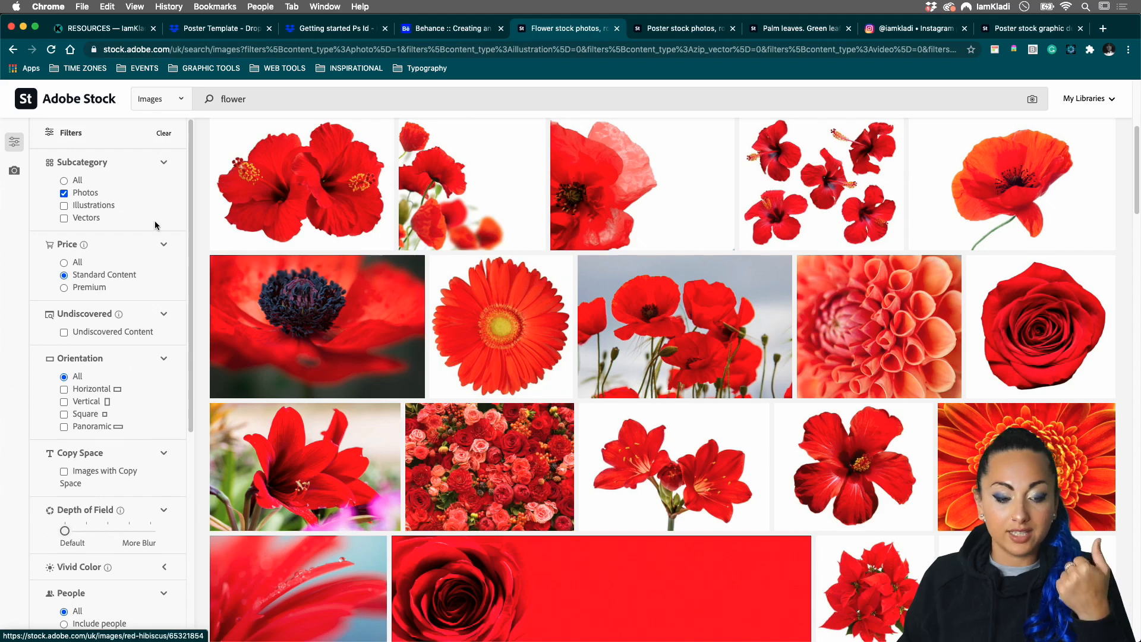
- Limit the subcategory to Vectors only and view the details of the "Floral seamless pattern with apple blossoms" asset
left_click(64, 218)
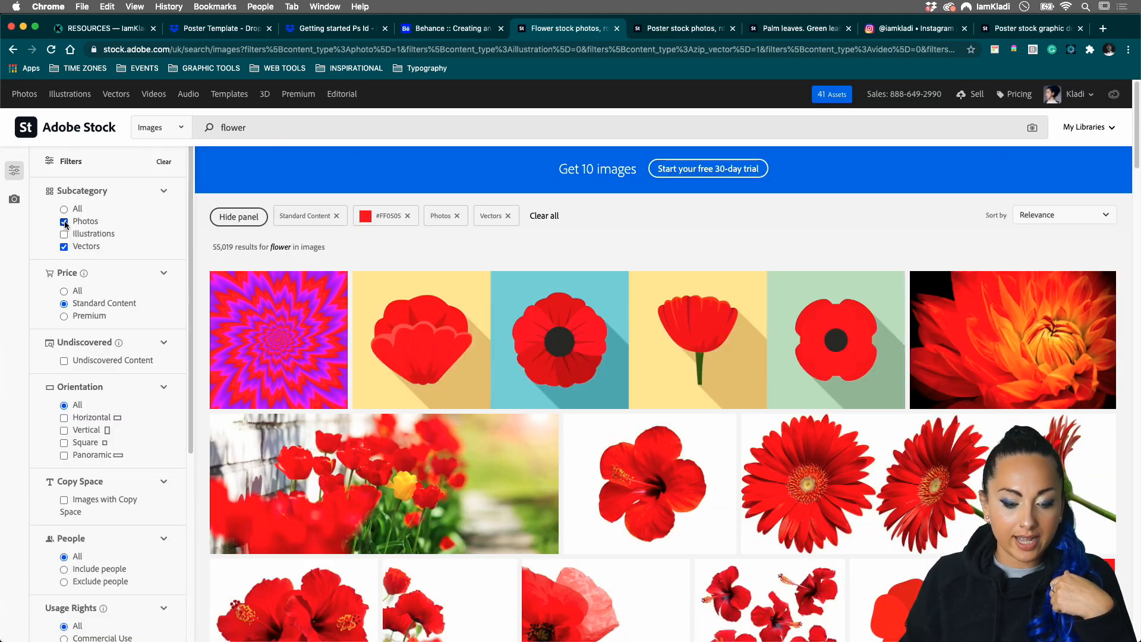
left_click(64, 222)
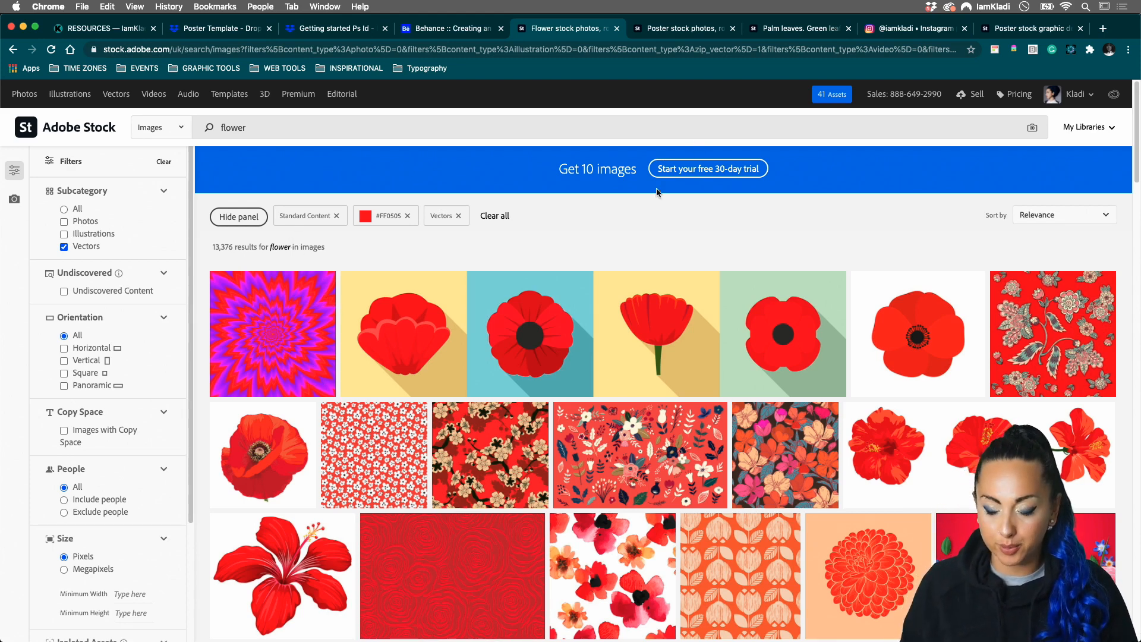
mouse_move(691, 641)
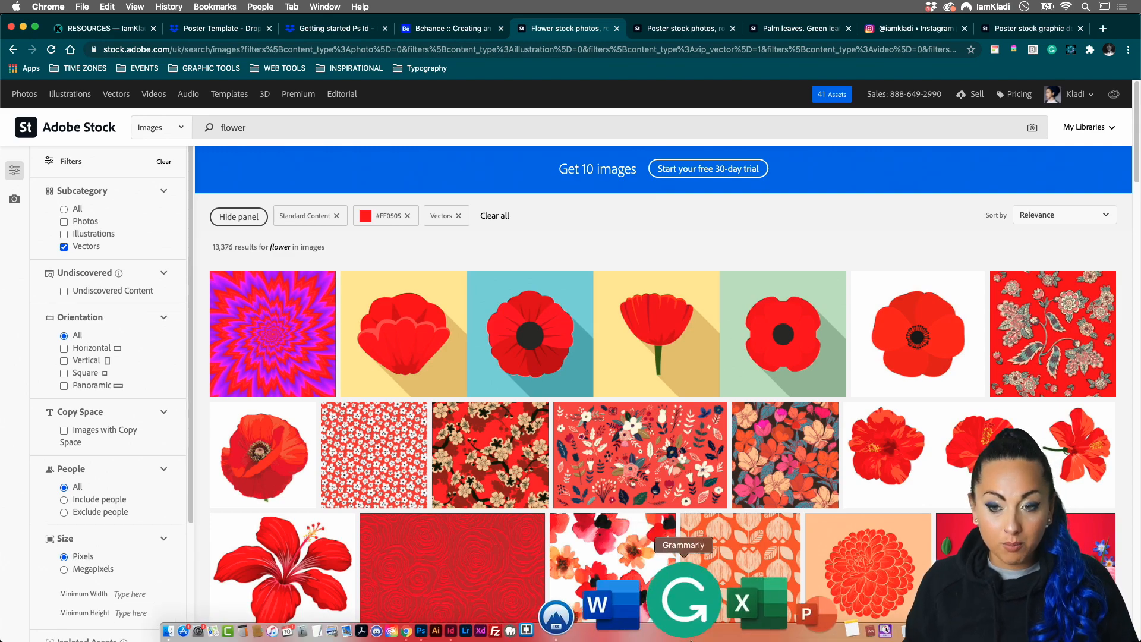
left_click(776, 460)
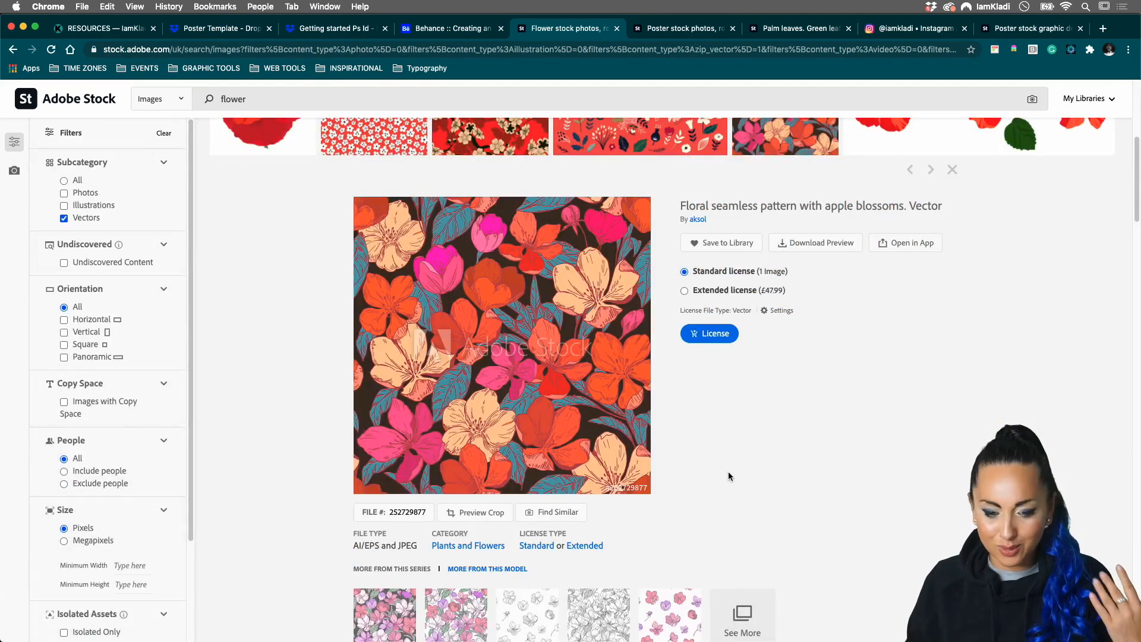
- Switch back to InDesign, close the New Document dialog without creating anything and bring up Poster template.indd
mouse_move(773, 641)
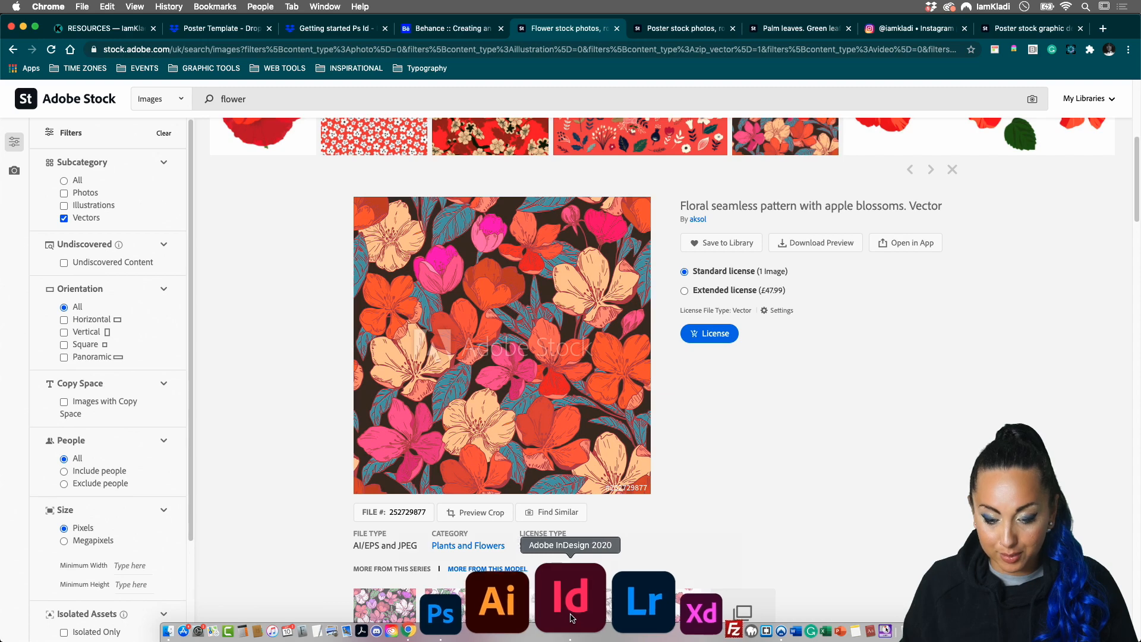
left_click(570, 601)
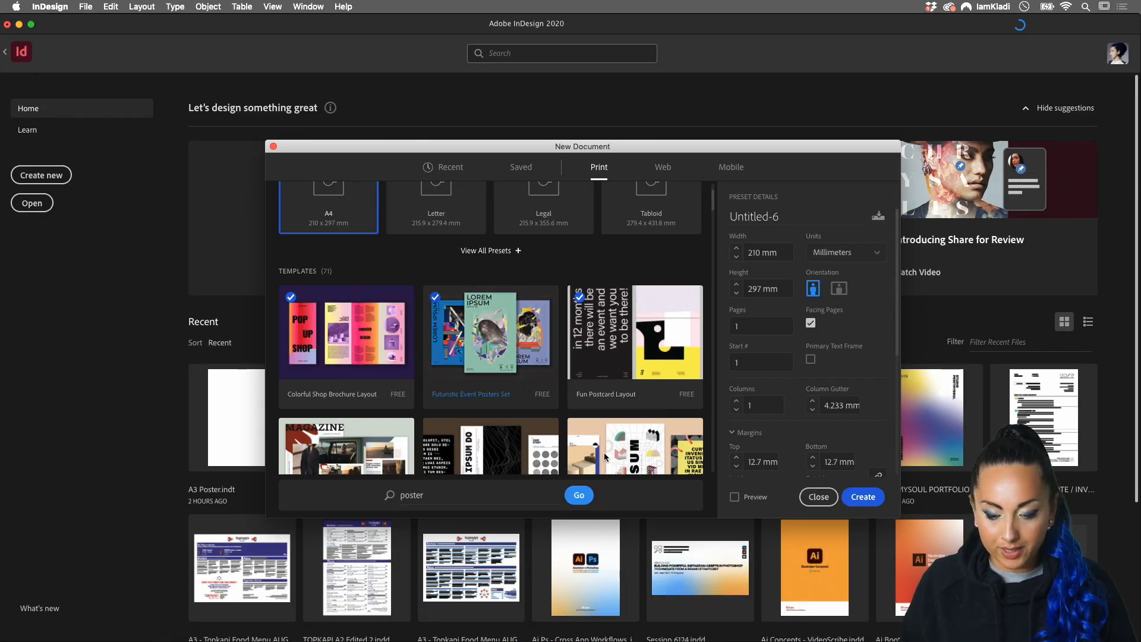
left_click(819, 496)
mouse_move(591, 640)
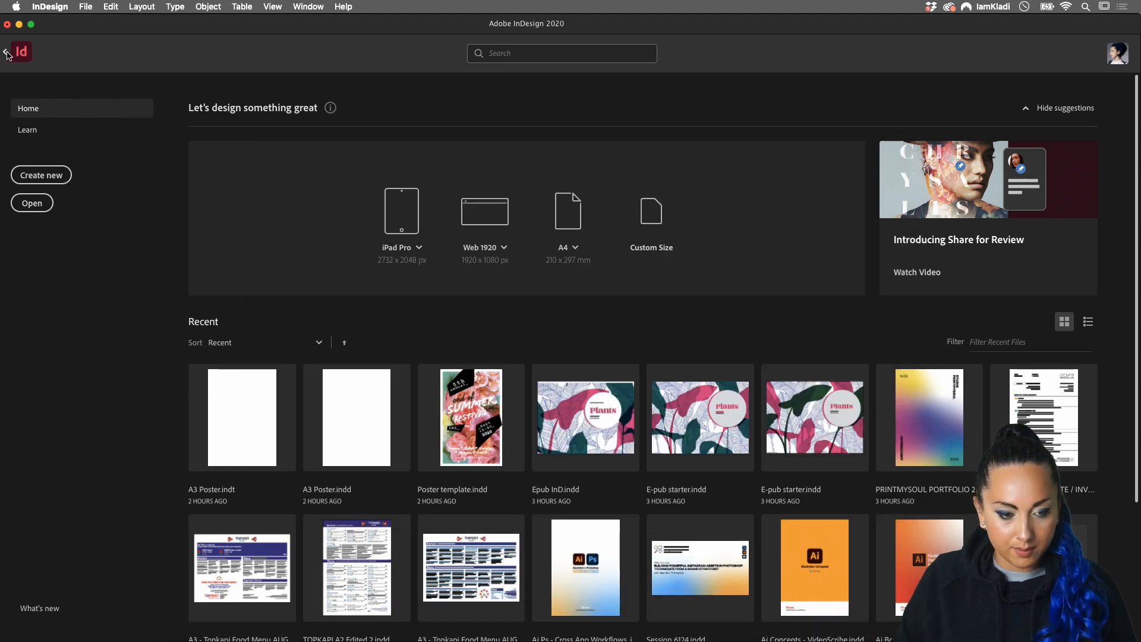
left_click(476, 445)
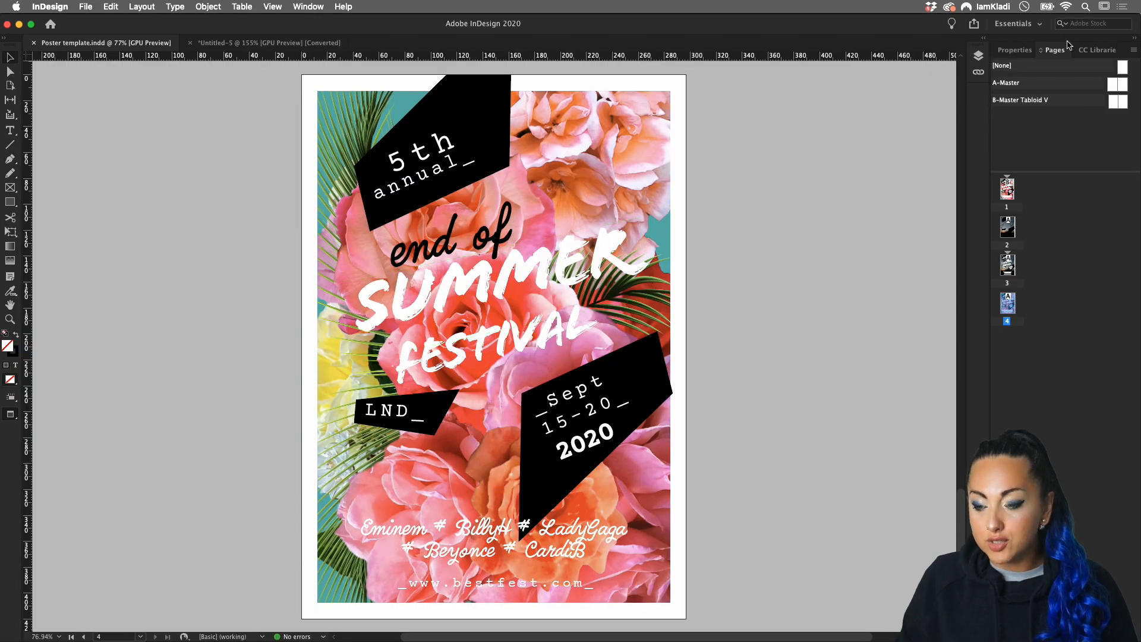
- Show the CC Libraries and search Adobe Stock for "flower" within them
left_click(1099, 51)
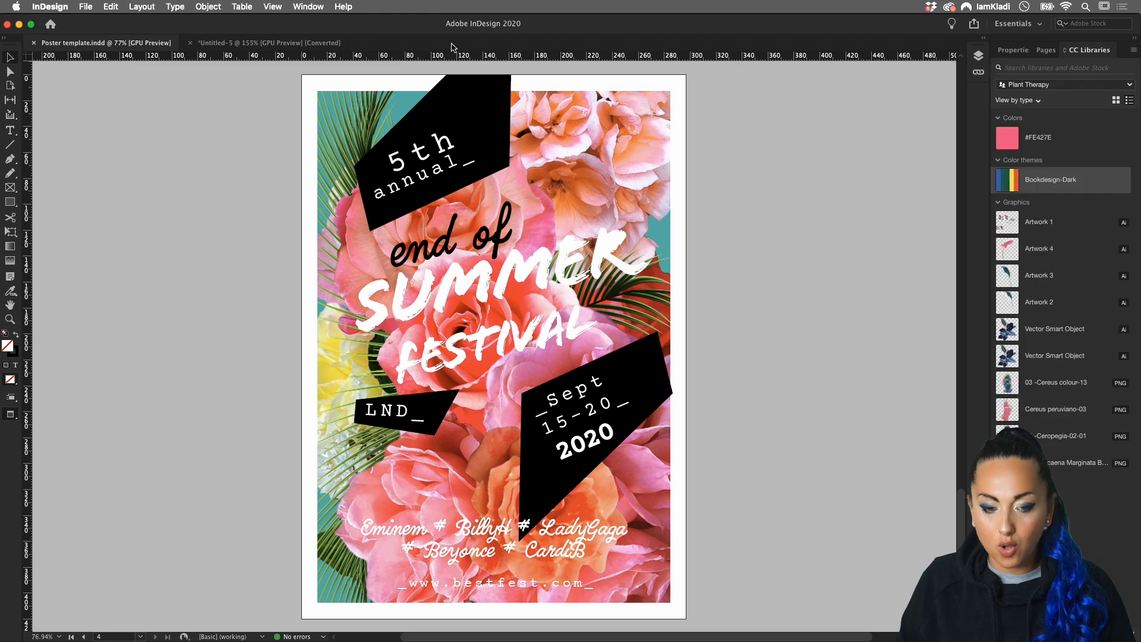
left_click(314, 7)
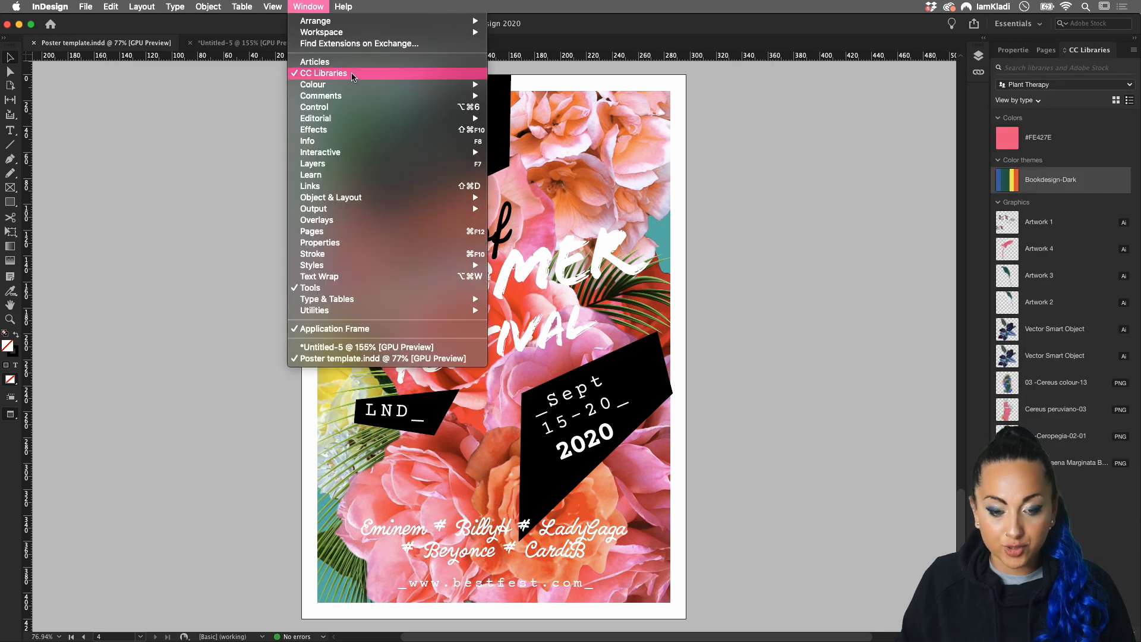
left_click(1092, 68)
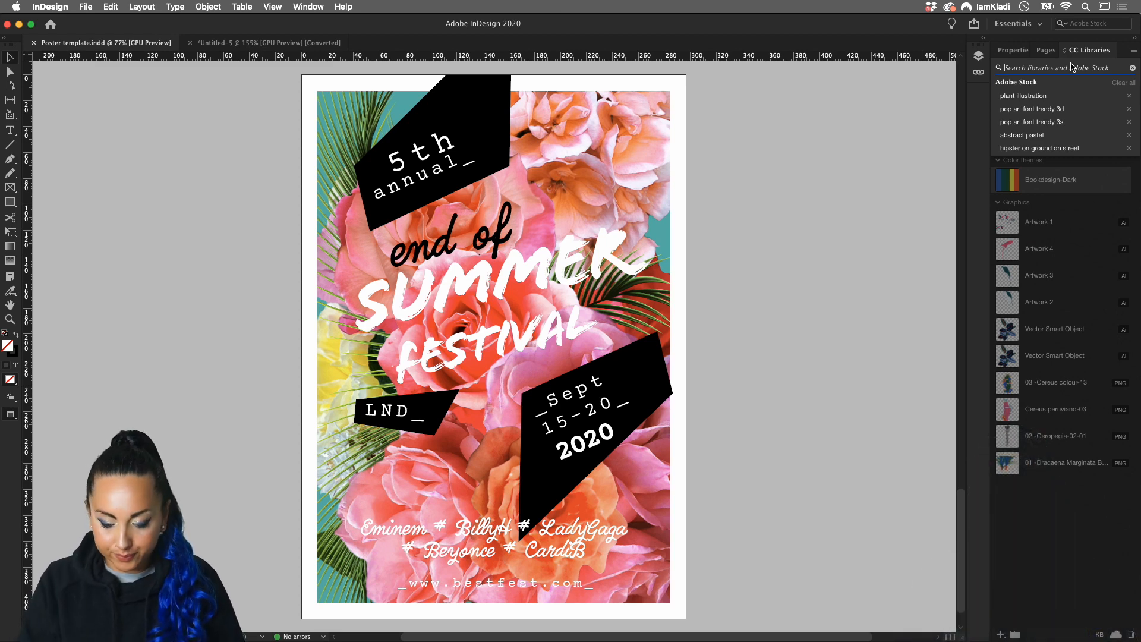
type("flower")
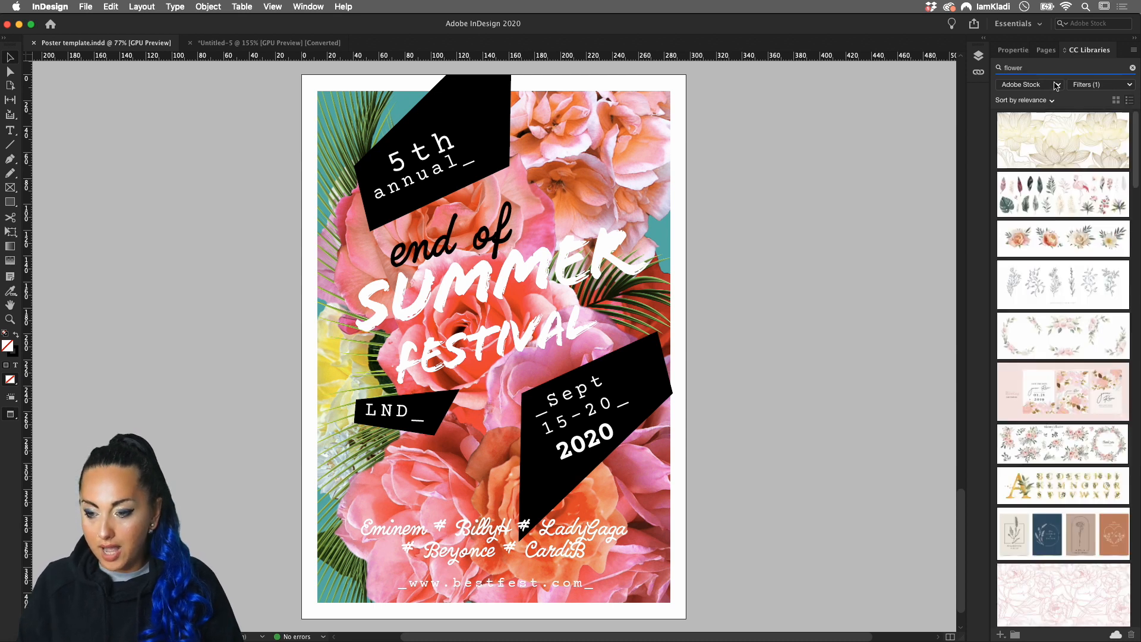
- Detach CC Libraries from its dock, float it beside the poster and enlarge it to show wider Adobe Stock previews
left_click(310, 6)
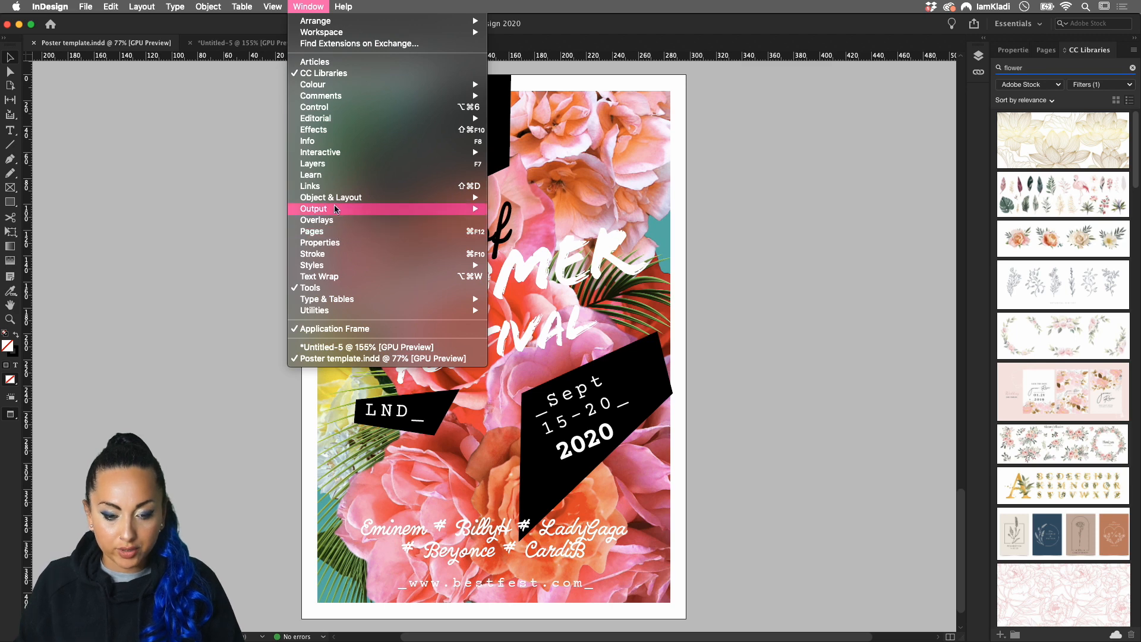
mouse_move(322, 157)
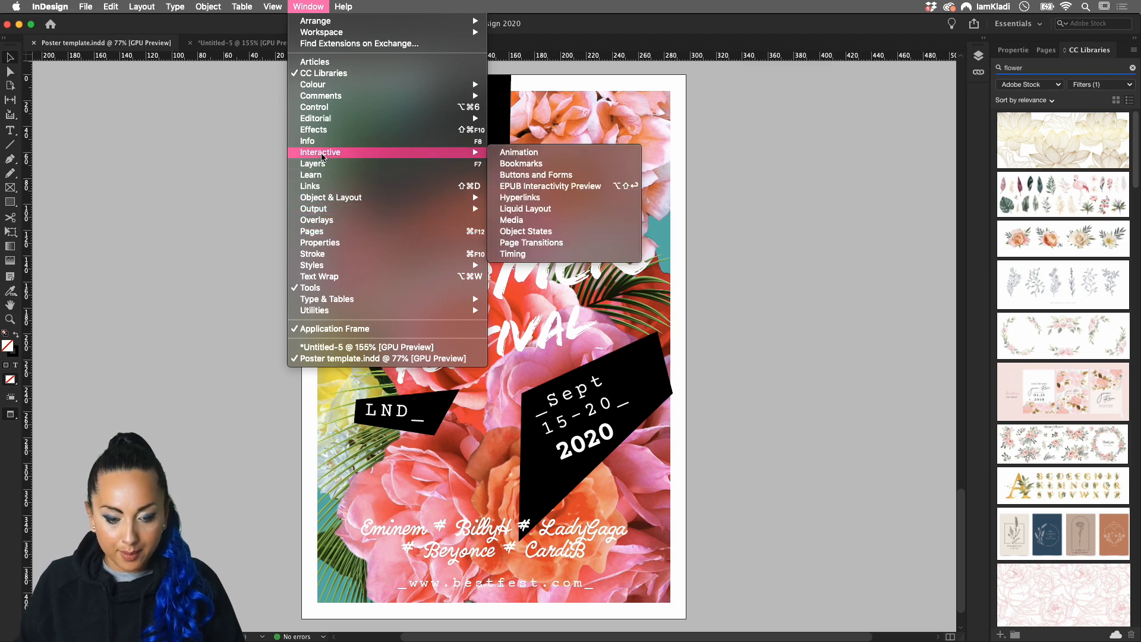
left_click(346, 74)
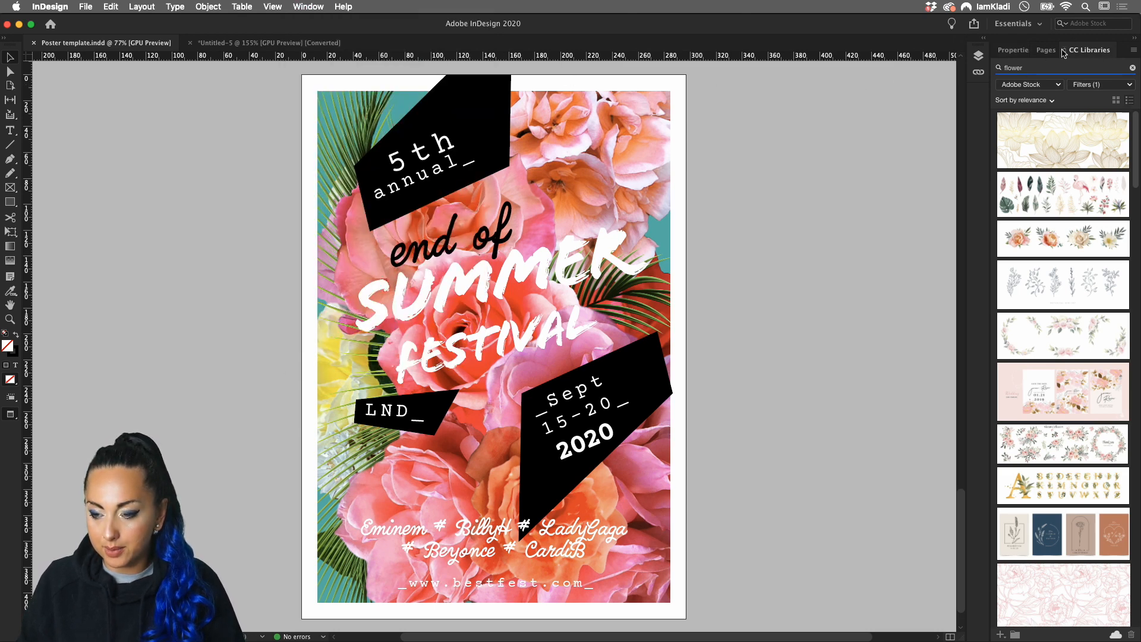
left_click_drag(1077, 53, 773, 52)
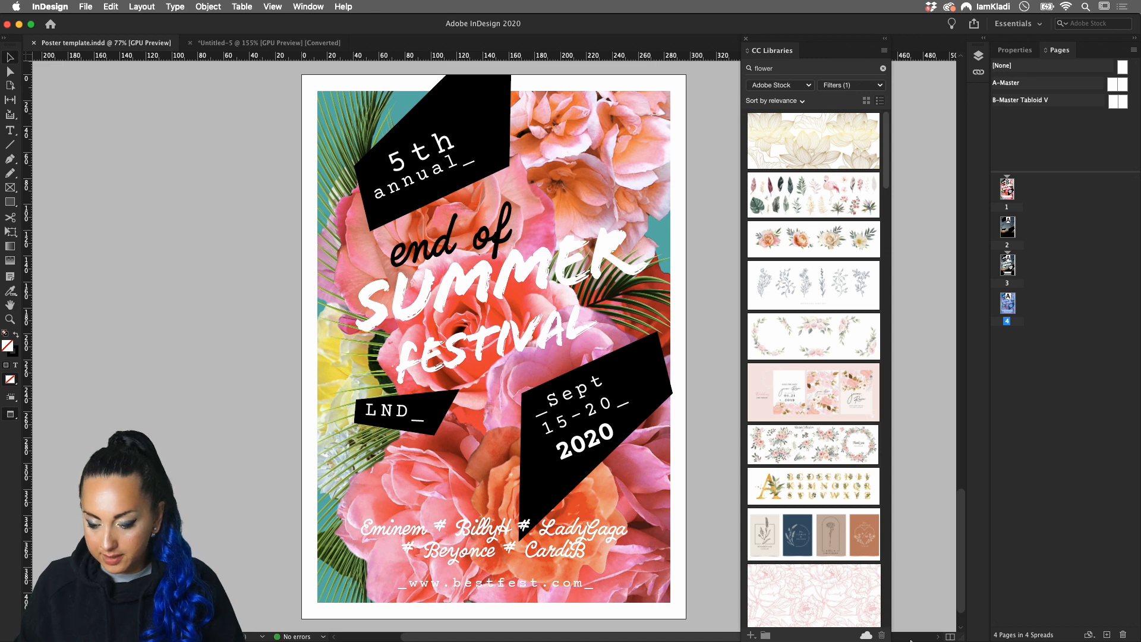
left_click_drag(891, 640, 1139, 526)
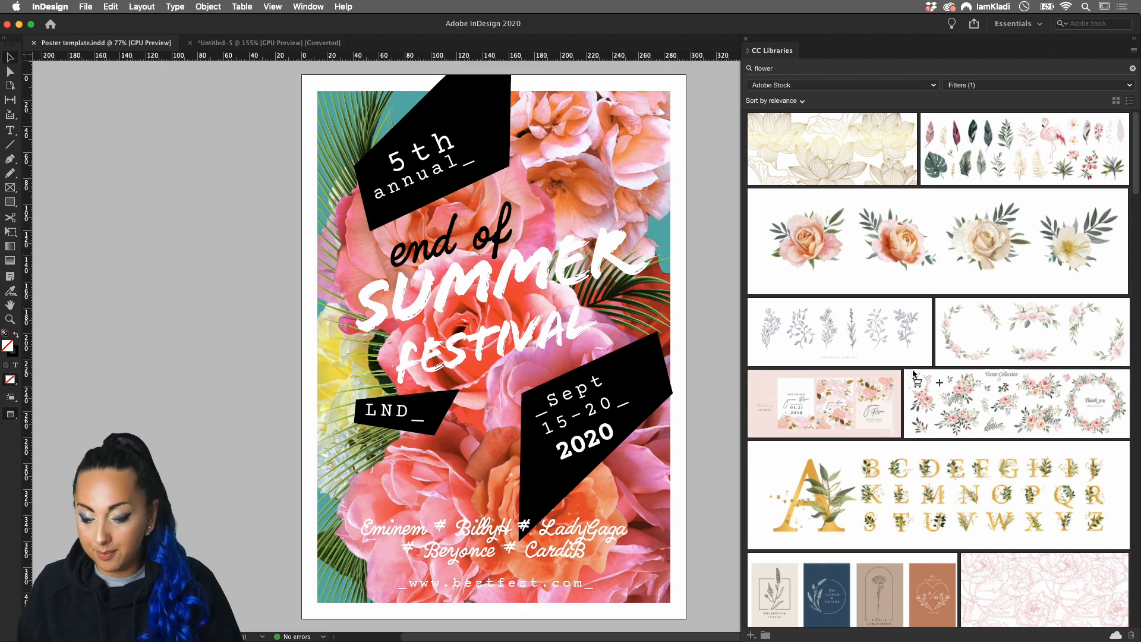
- Find Adobe Stock assets similar to the vector with four separate watercolour flowers and browse the results
left_click(1130, 87)
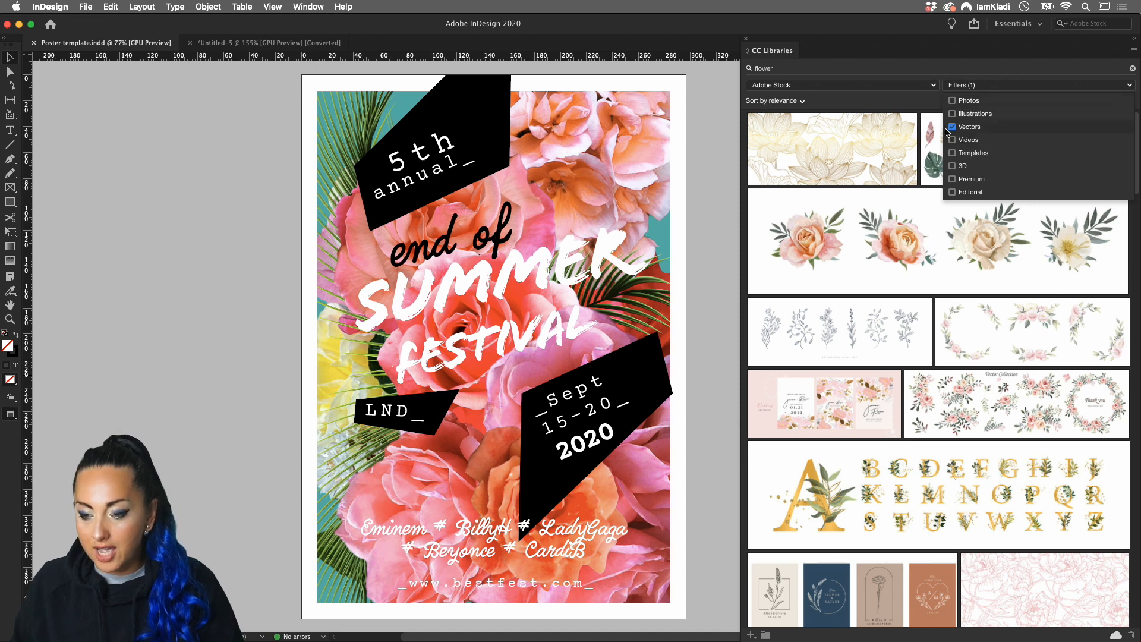
left_click(915, 240)
right_click(915, 241)
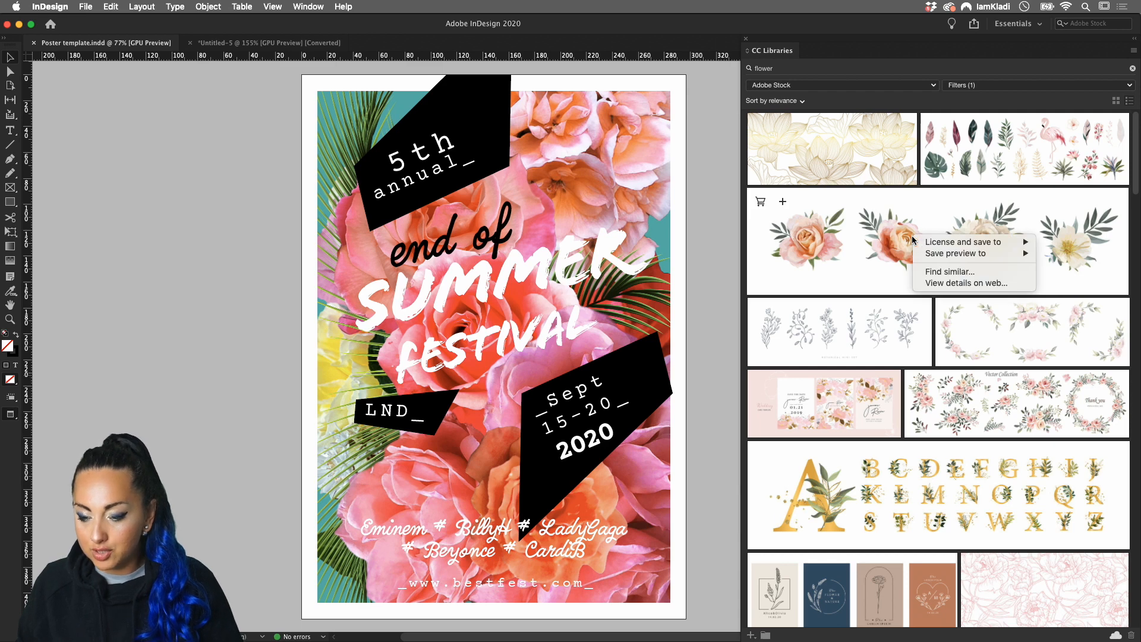
left_click(977, 272)
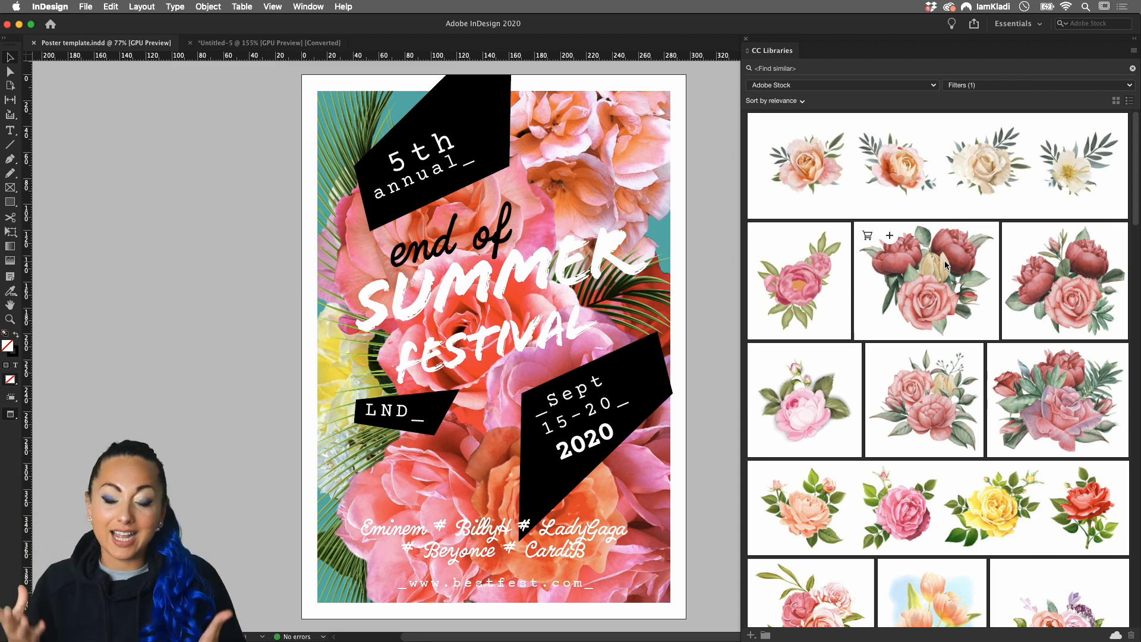
scroll(976, 305, "down", 4)
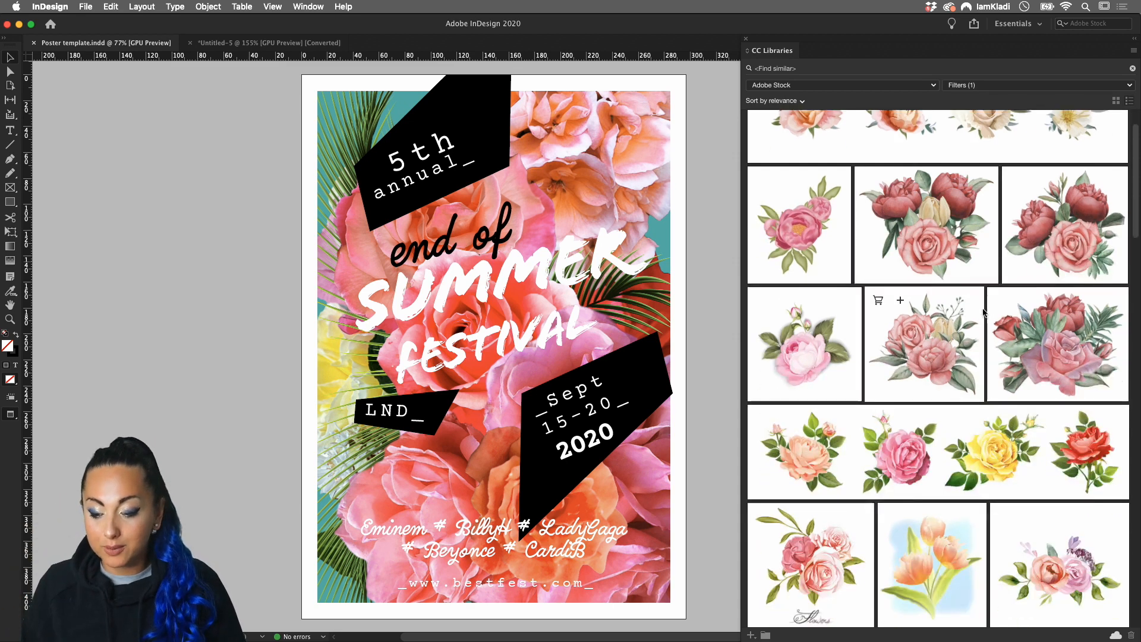
- Replace the Vectors filter with Photos for the similar flower results
left_click(1014, 85)
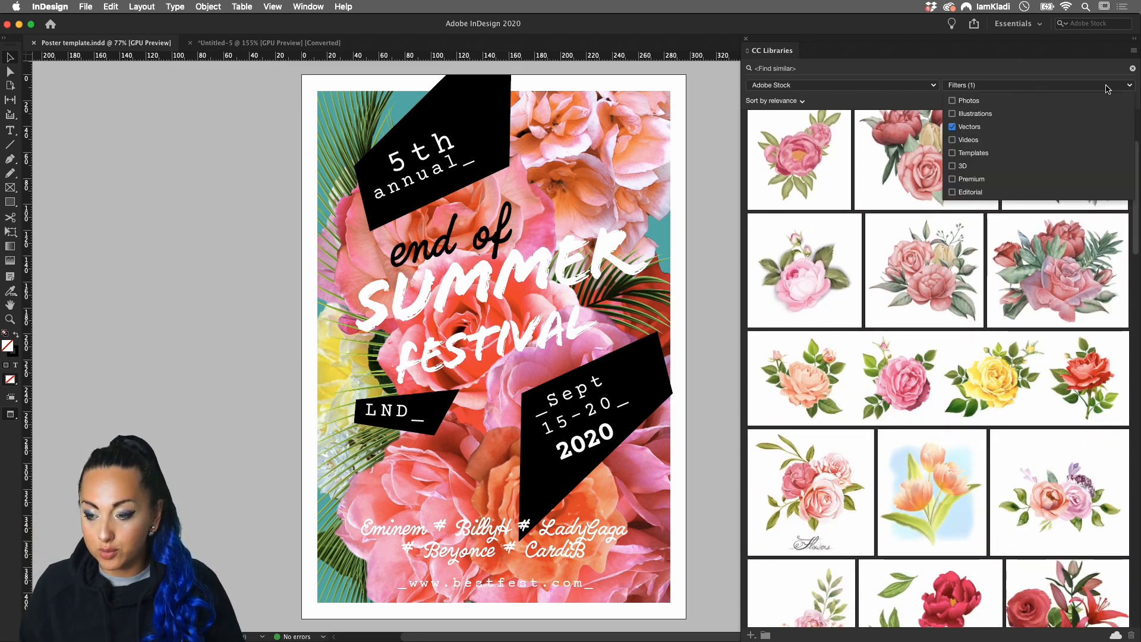
left_click(953, 127)
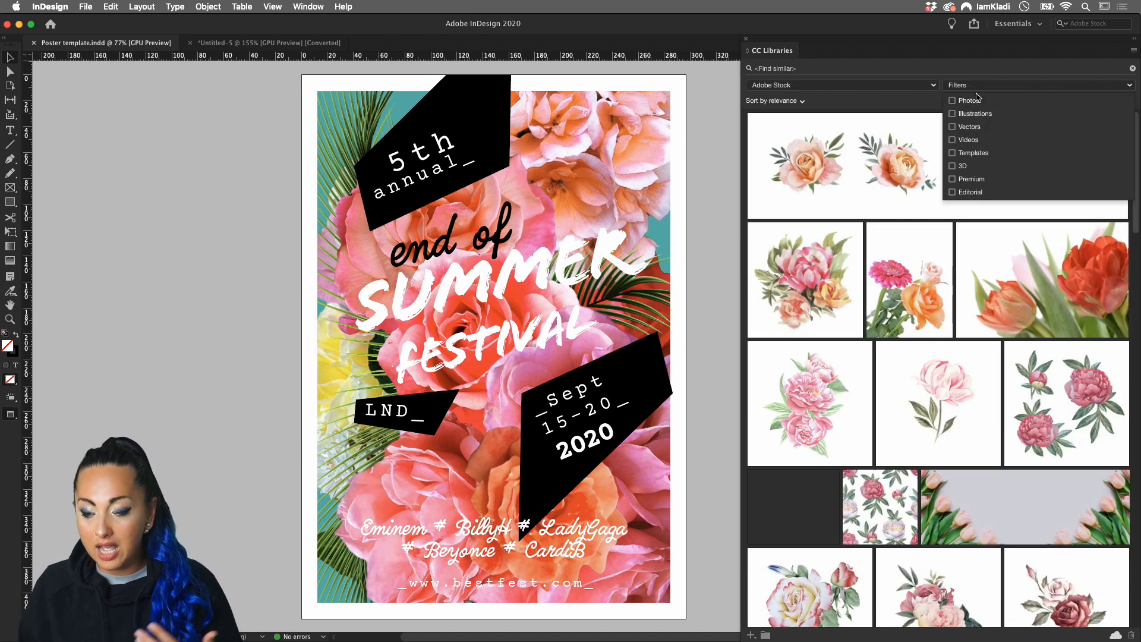
left_click(953, 101)
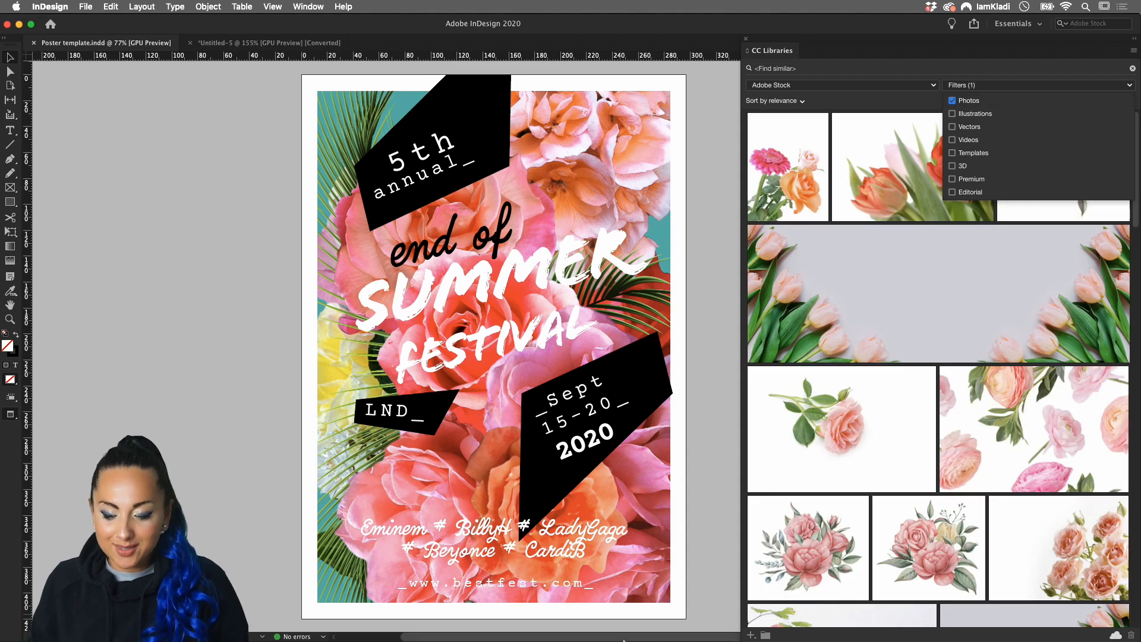
mouse_move(645, 640)
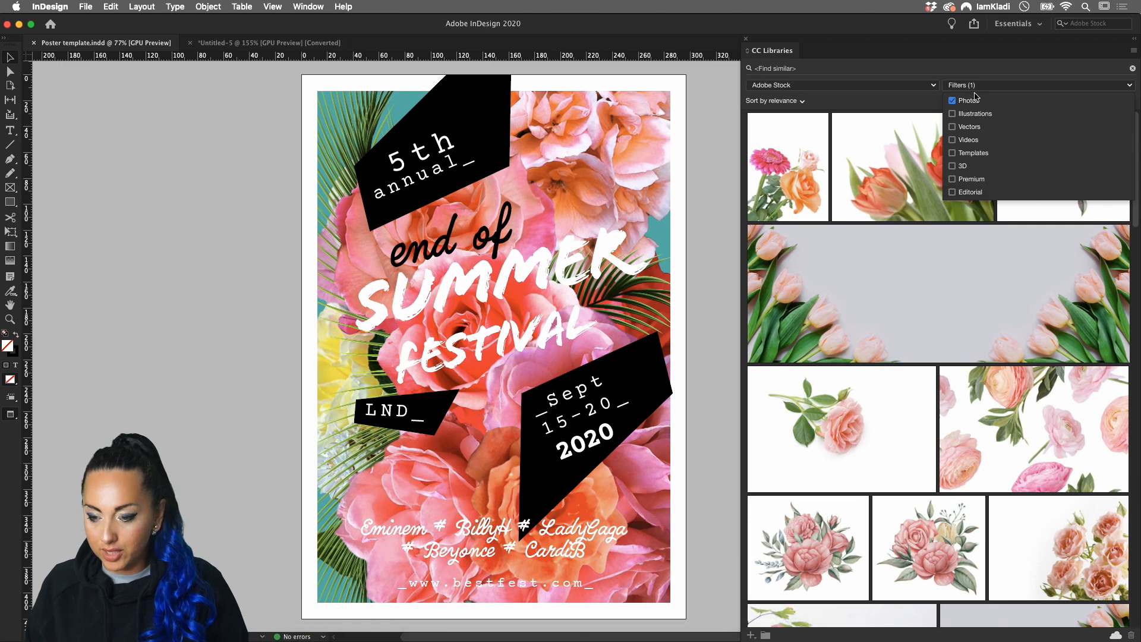
- Restrict the Adobe Stock results to Templates and search for "poster" in CC Libraries
left_click(954, 153)
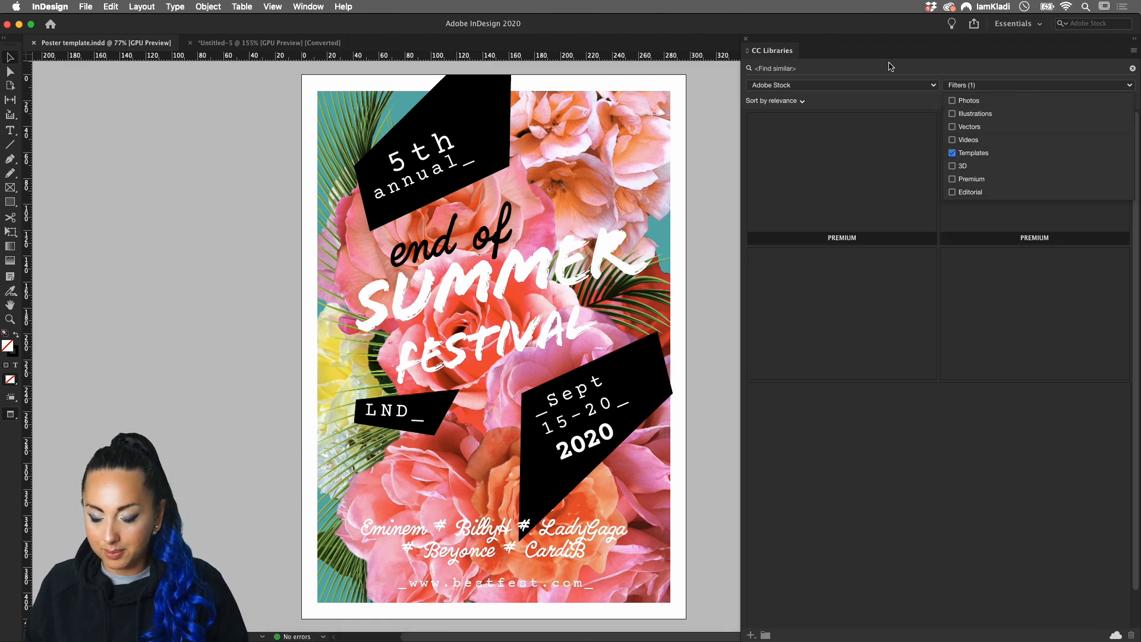
left_click(872, 70)
triple_click(870, 68)
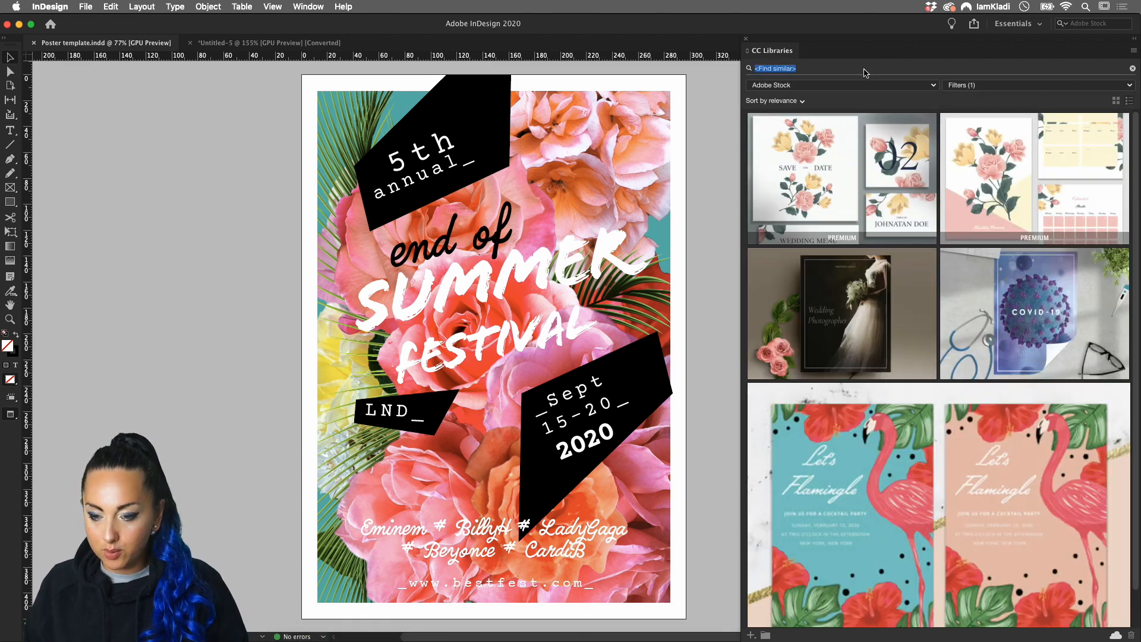
type("po")
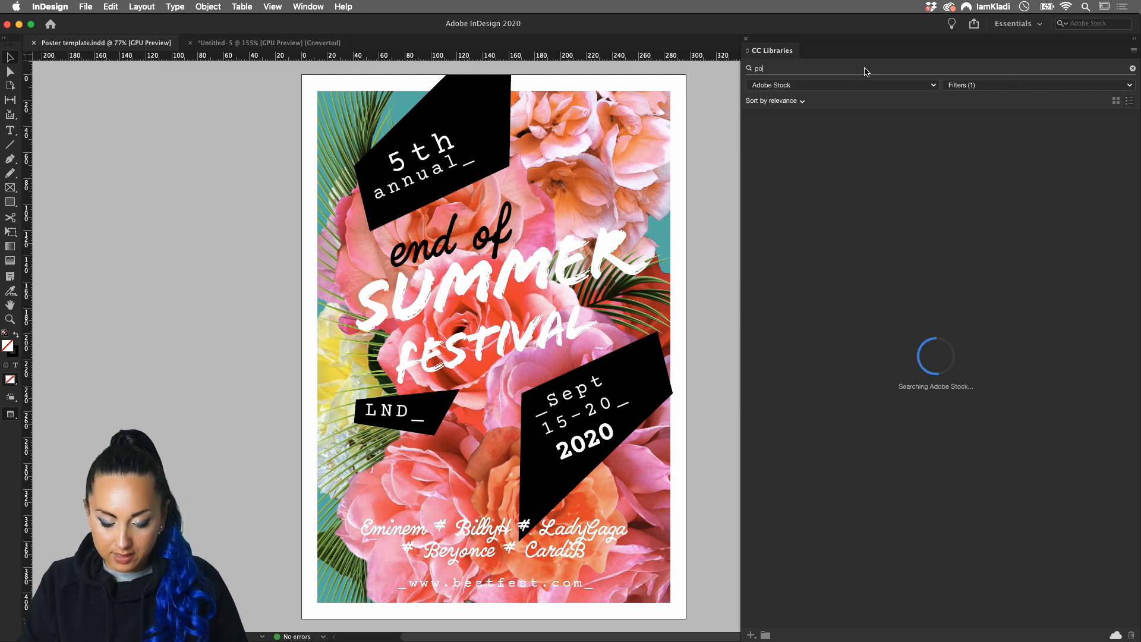
type("ster")
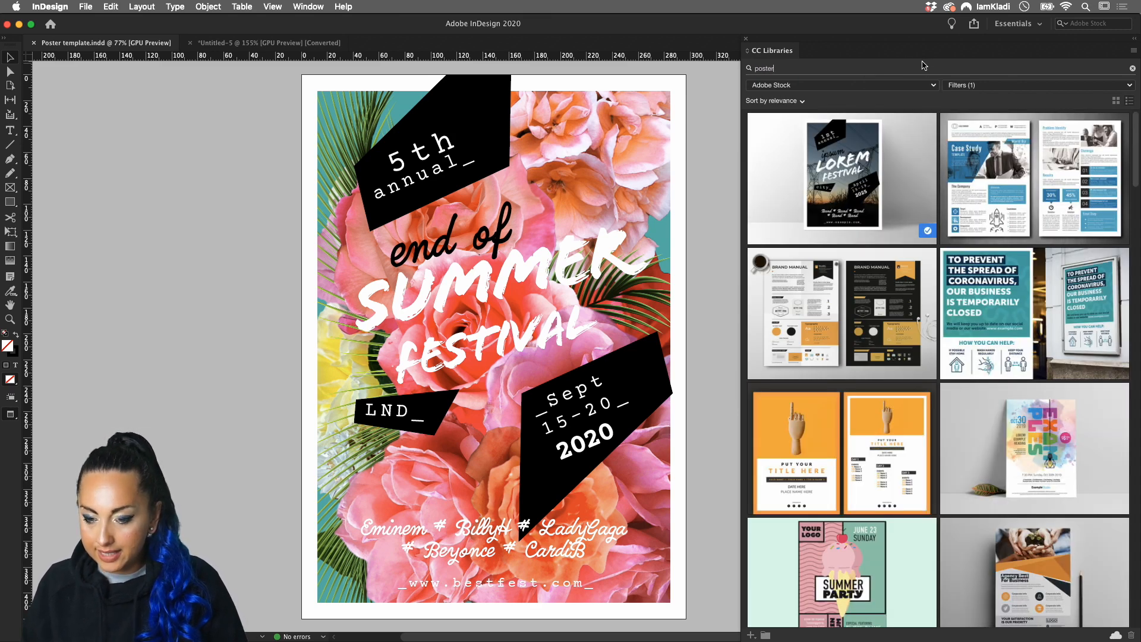
left_click(1124, 90)
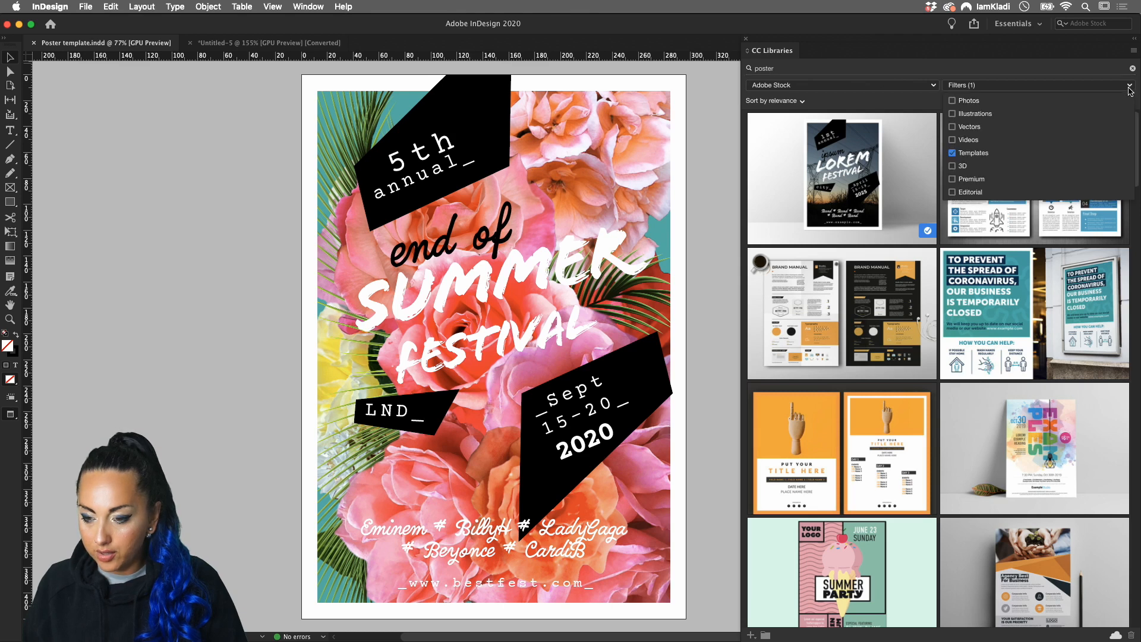
left_click(972, 154)
left_click(973, 155)
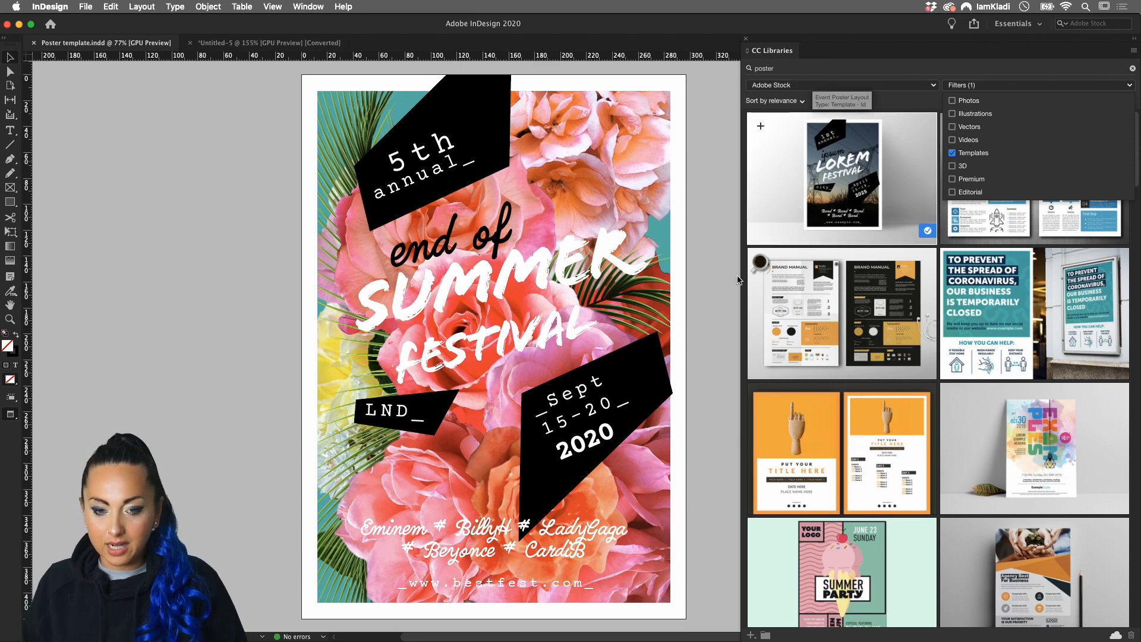
- Switch to Chrome and copy the file number of the Event Poster Layout template from its Adobe Stock details
mouse_move(359, 619)
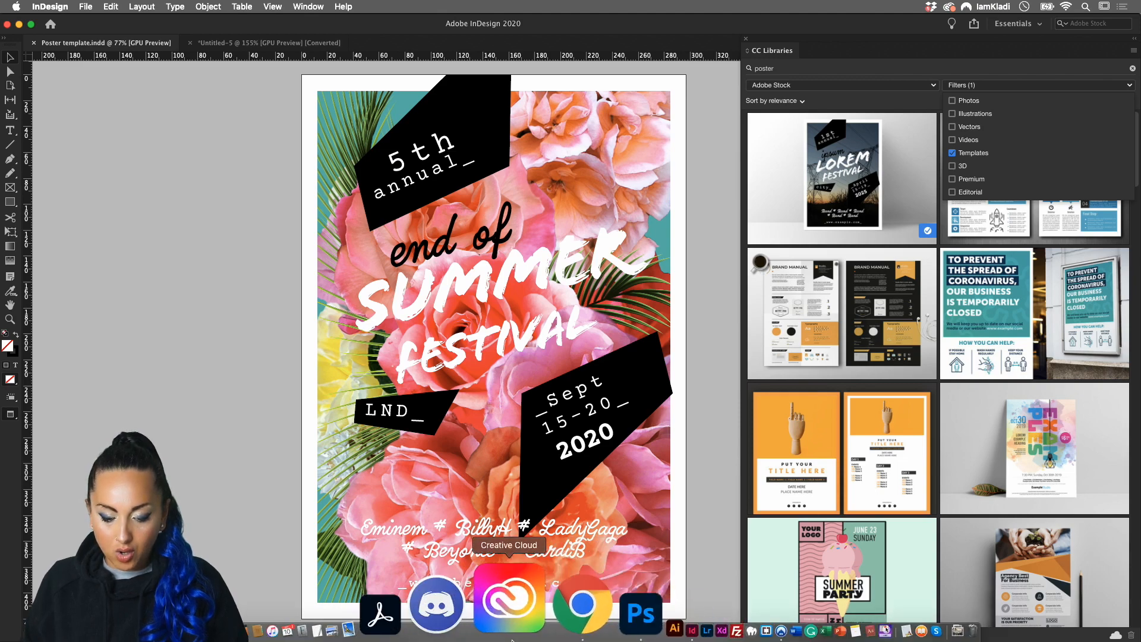
left_click(517, 613)
left_click(682, 31)
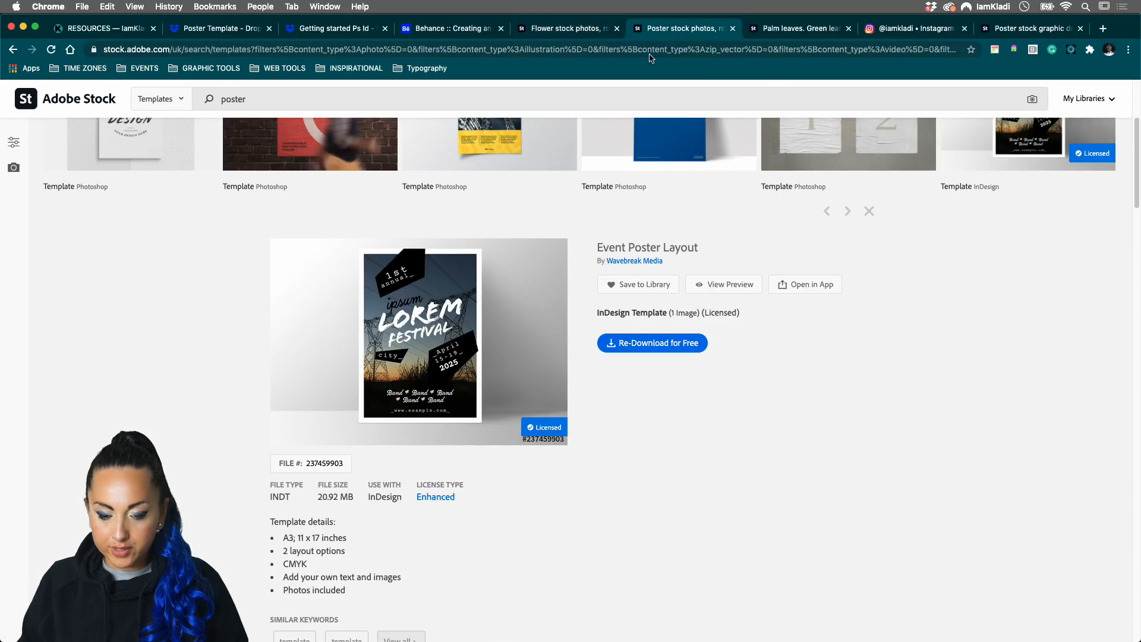
left_click_drag(345, 465, 301, 464)
key("super+c")
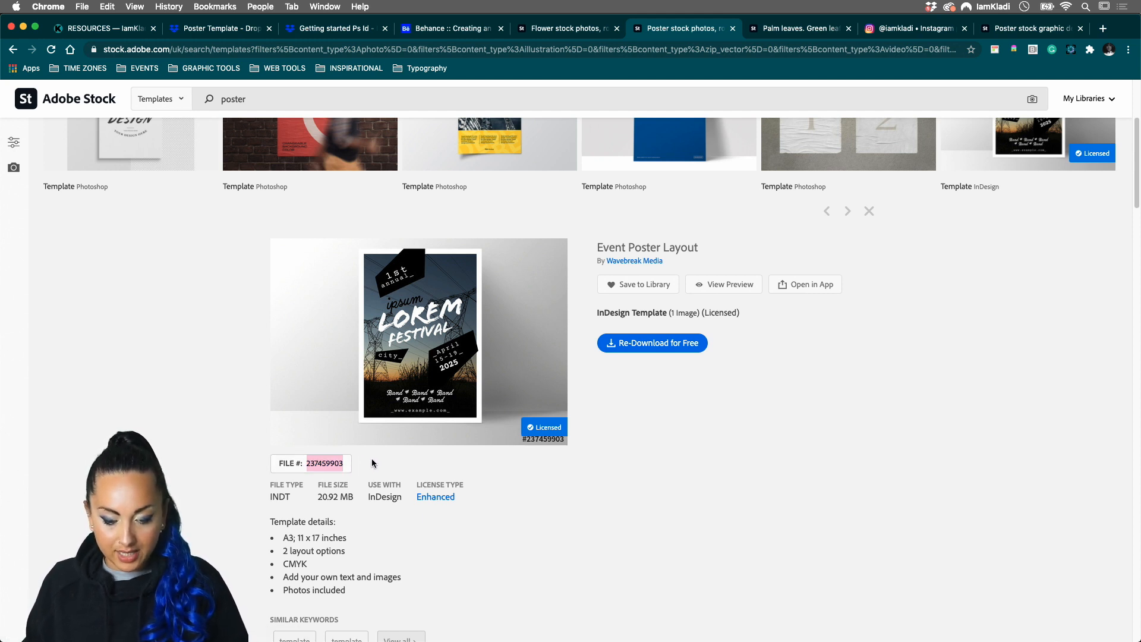
- Bring up the Behance page, load the Adobe Live stream with its chat and mute the computer's sound
mouse_move(511, 640)
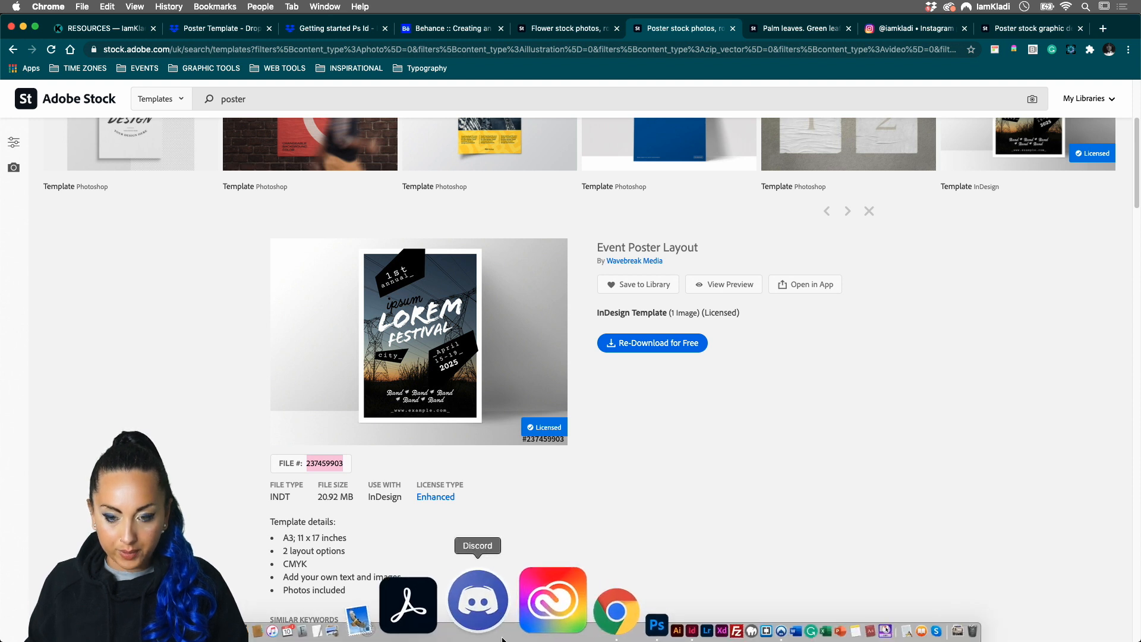
left_click(470, 34)
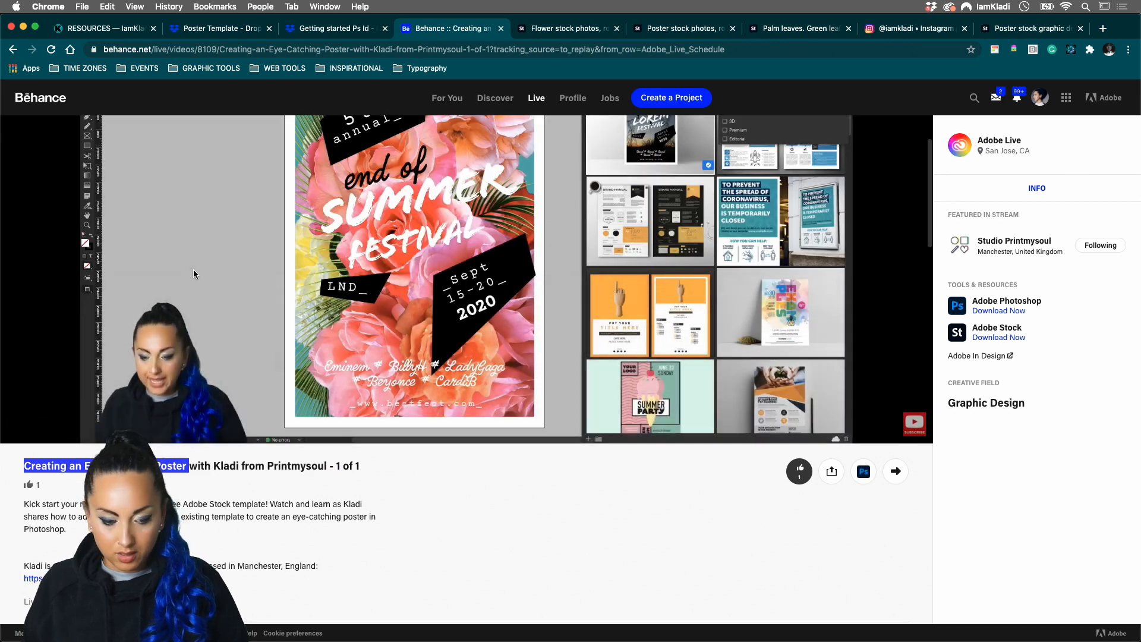
scroll(606, 173, "down", 5)
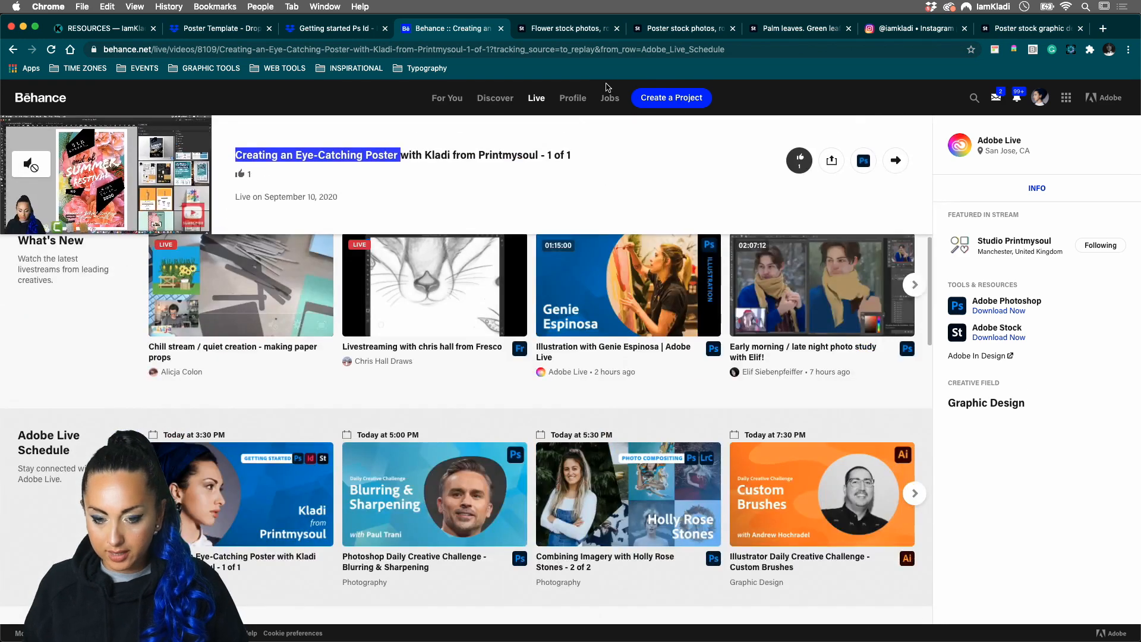
left_click(562, 51)
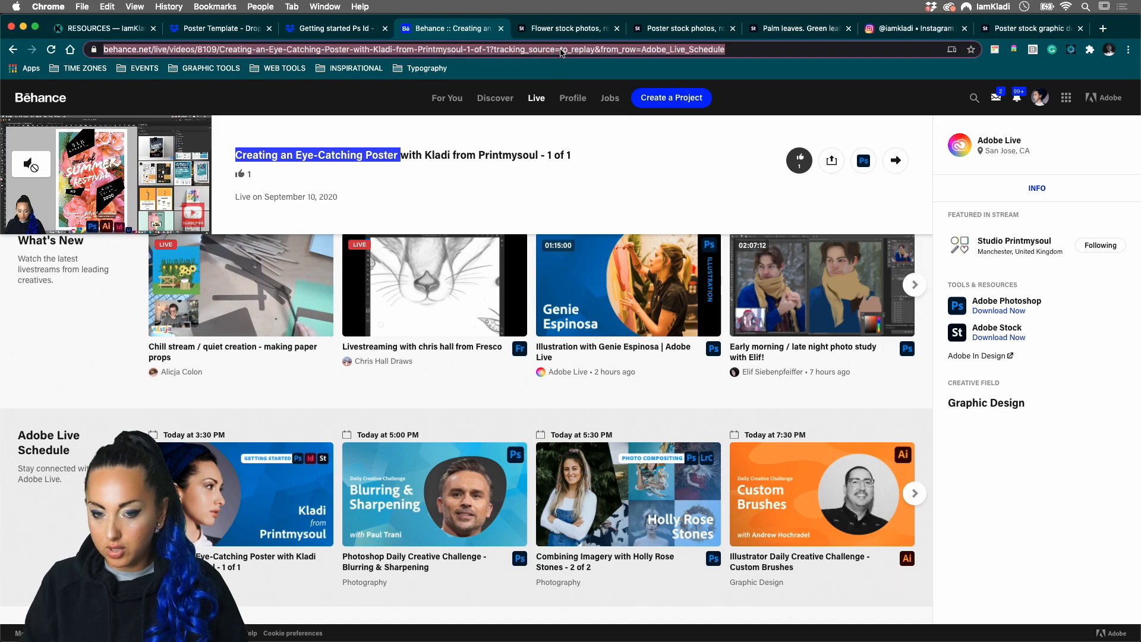
key("Return")
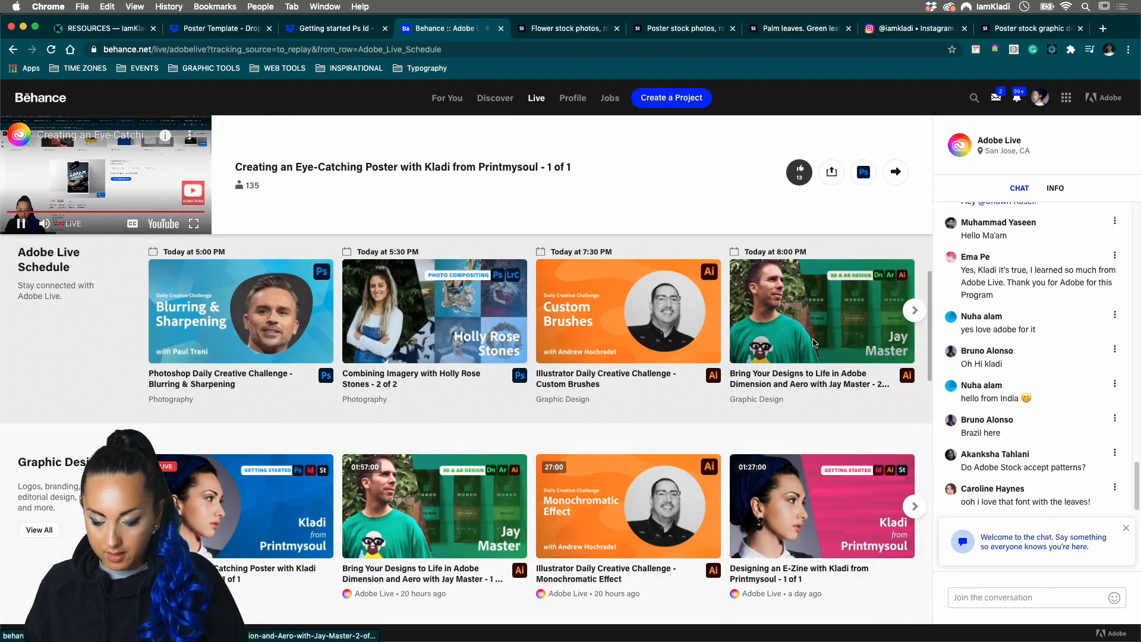
key("XF86AudioMute")
- Post the message "poster template 237459903" in the live stream chat
left_click(1039, 605)
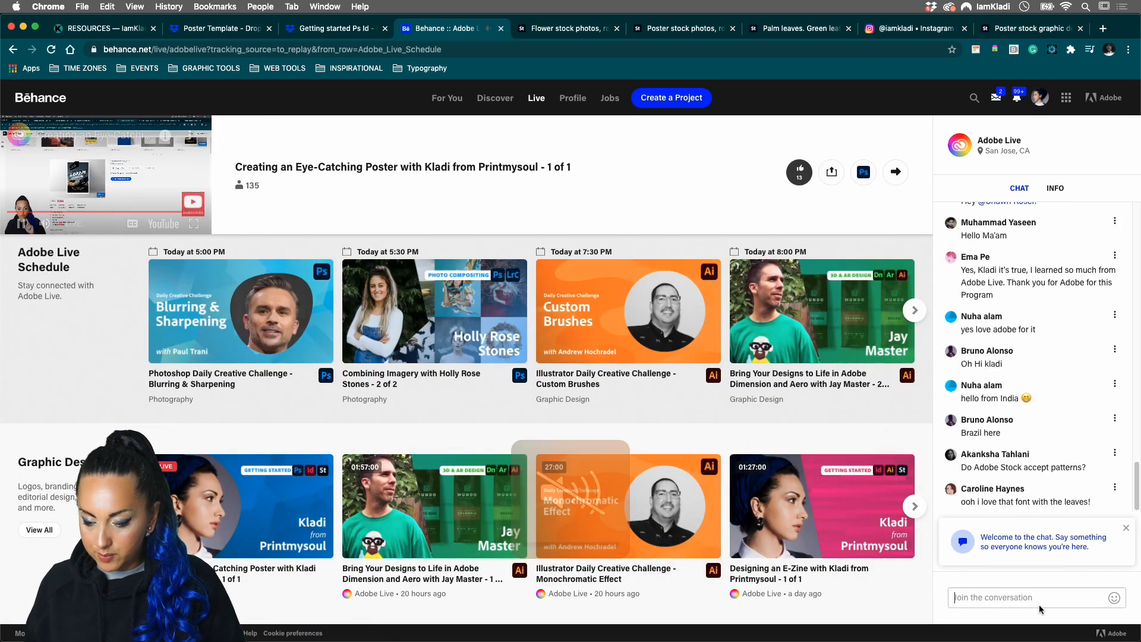
type("poster")
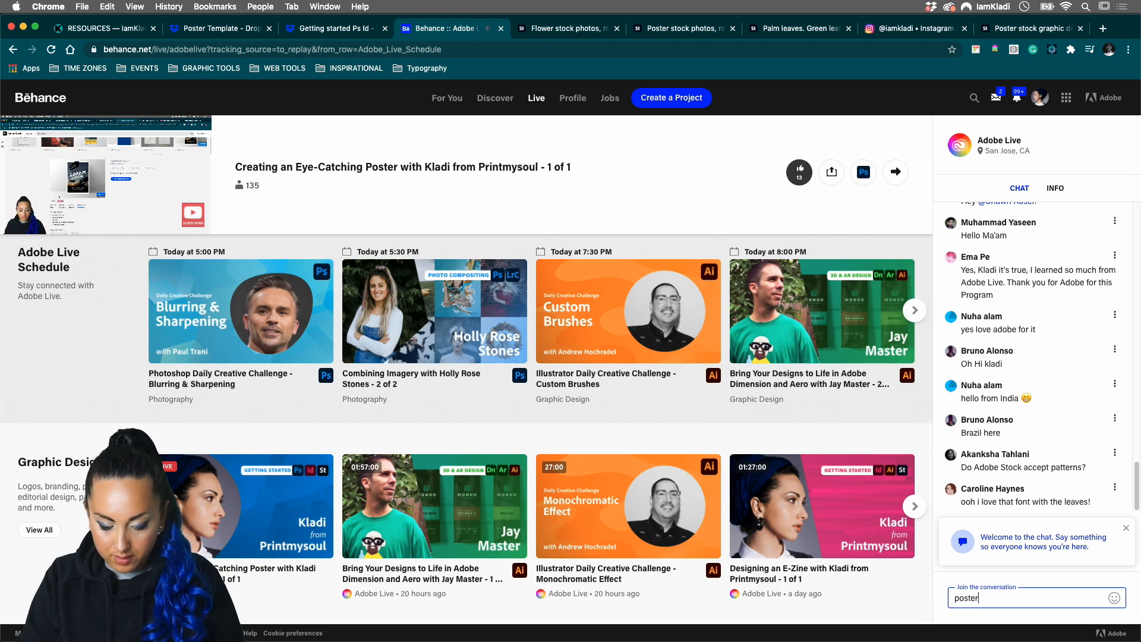
type(" template")
key("super+v")
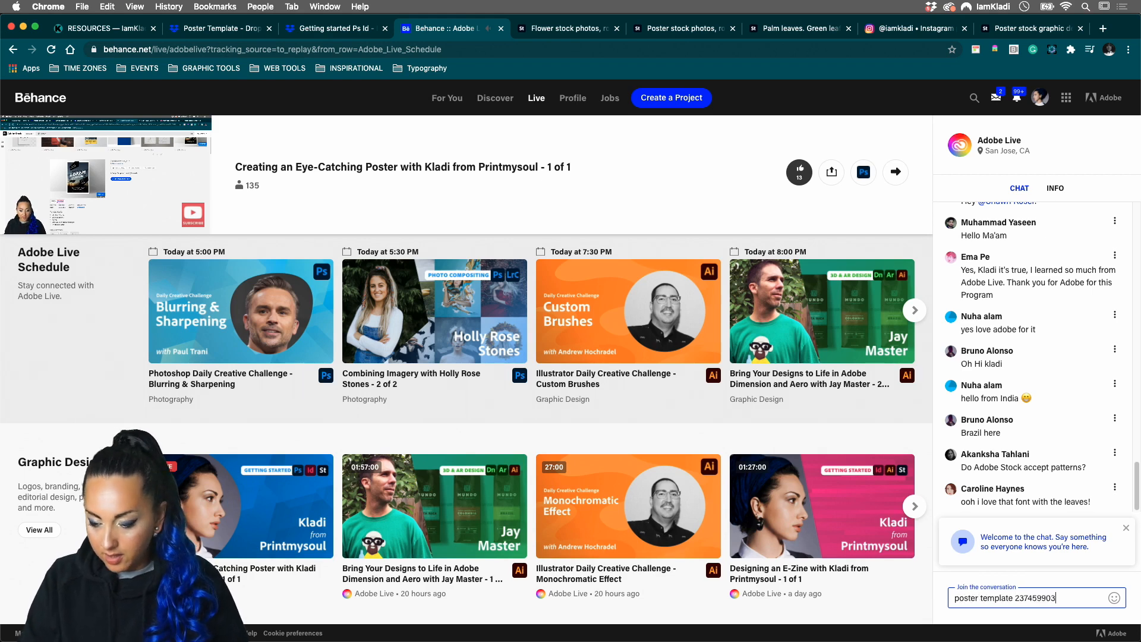
key("Return")
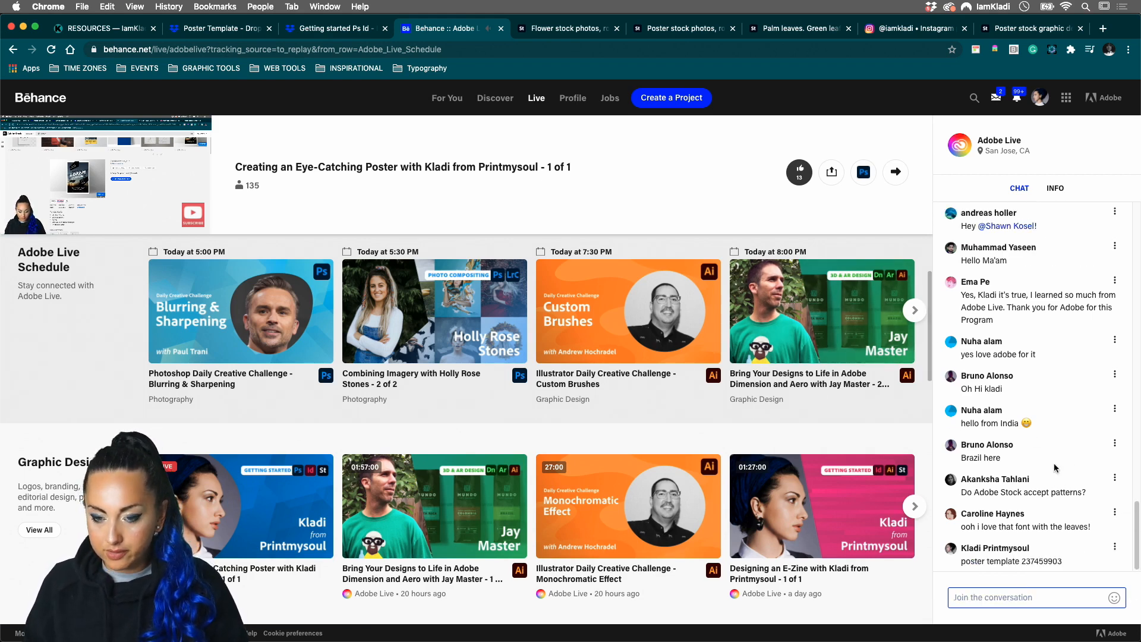
- Return to the Adobe Stock flower results and search for file number 237459903 instead of "flower"
left_click(651, 27)
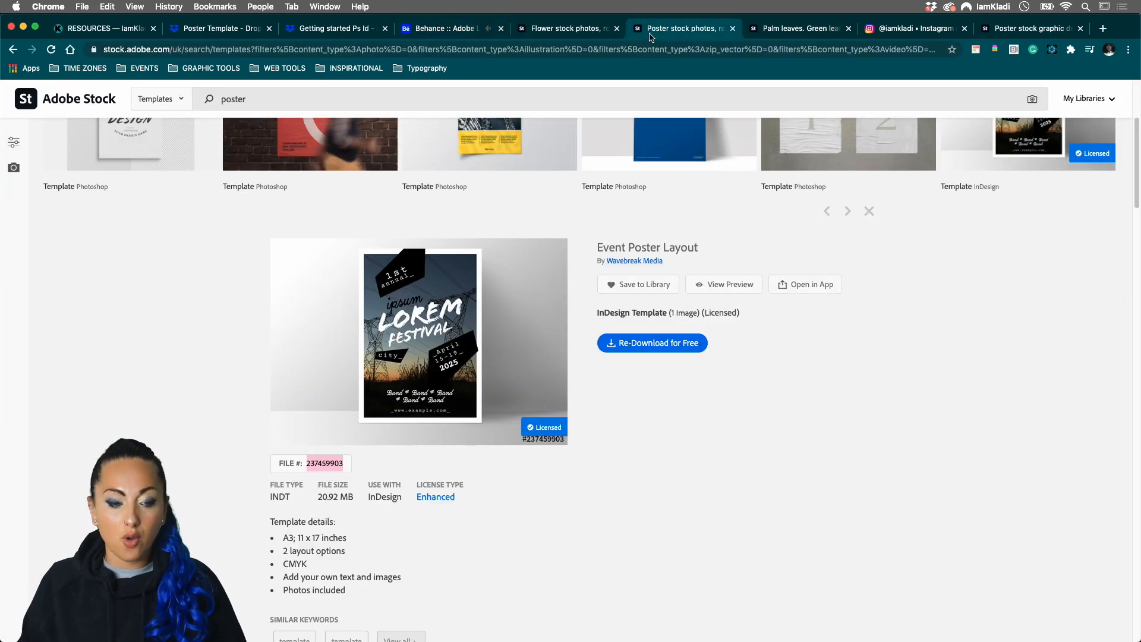
left_click(568, 28)
scroll(571, 119, "up", 5)
left_click(397, 126)
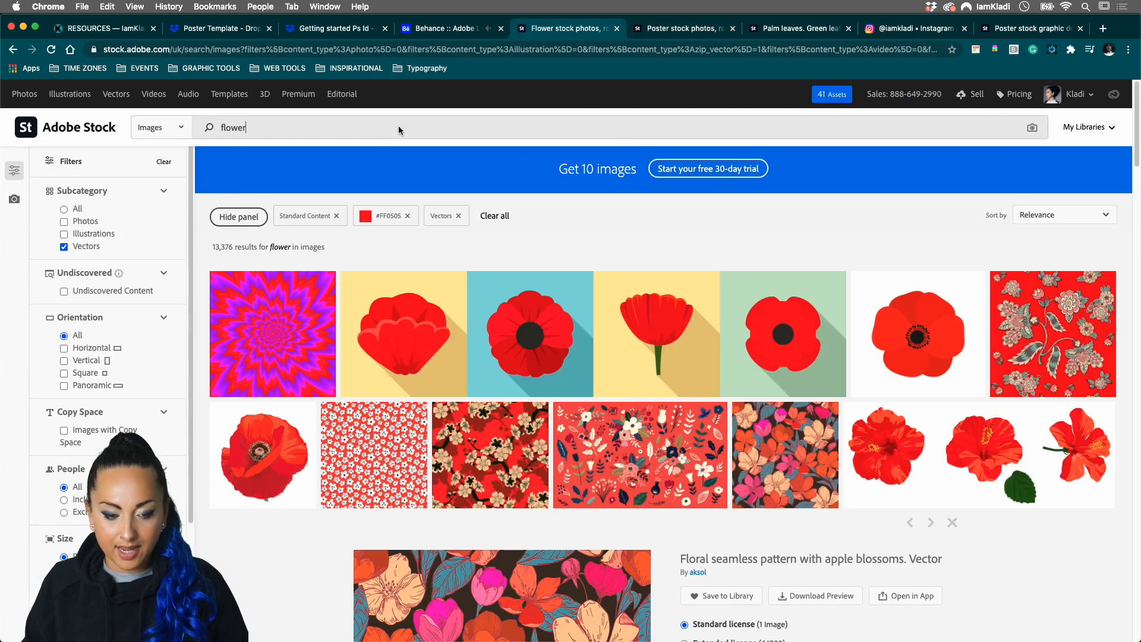
key("super+v")
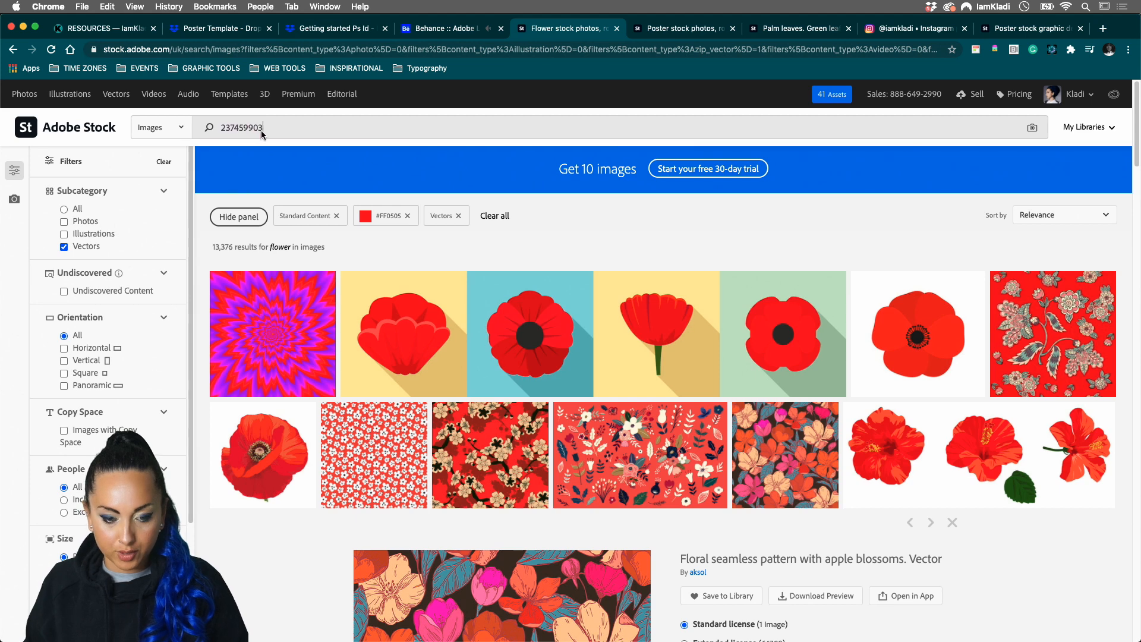
key("Return")
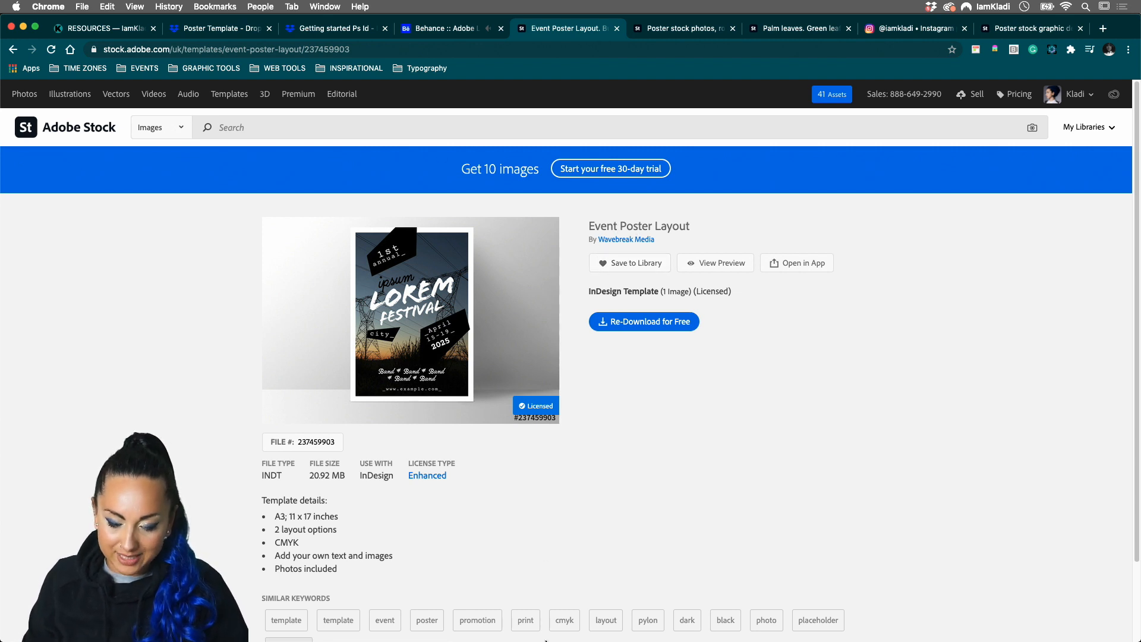
- Switch to InDesign, clear the poster search and create a new CC library named "Poster Design"
mouse_move(541, 640)
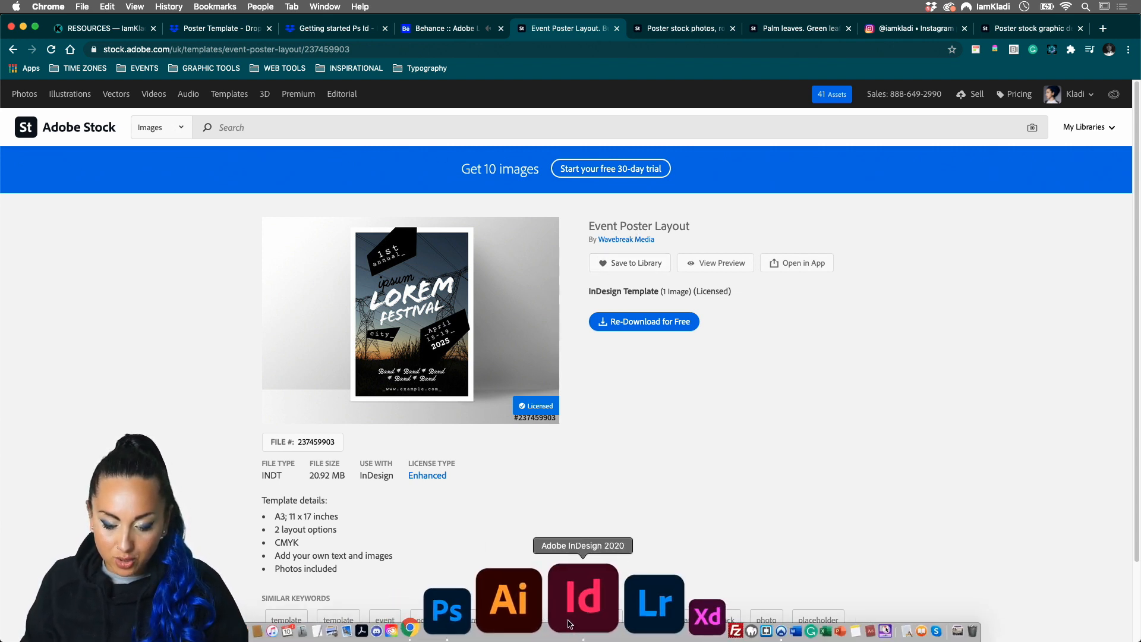
left_click(569, 624)
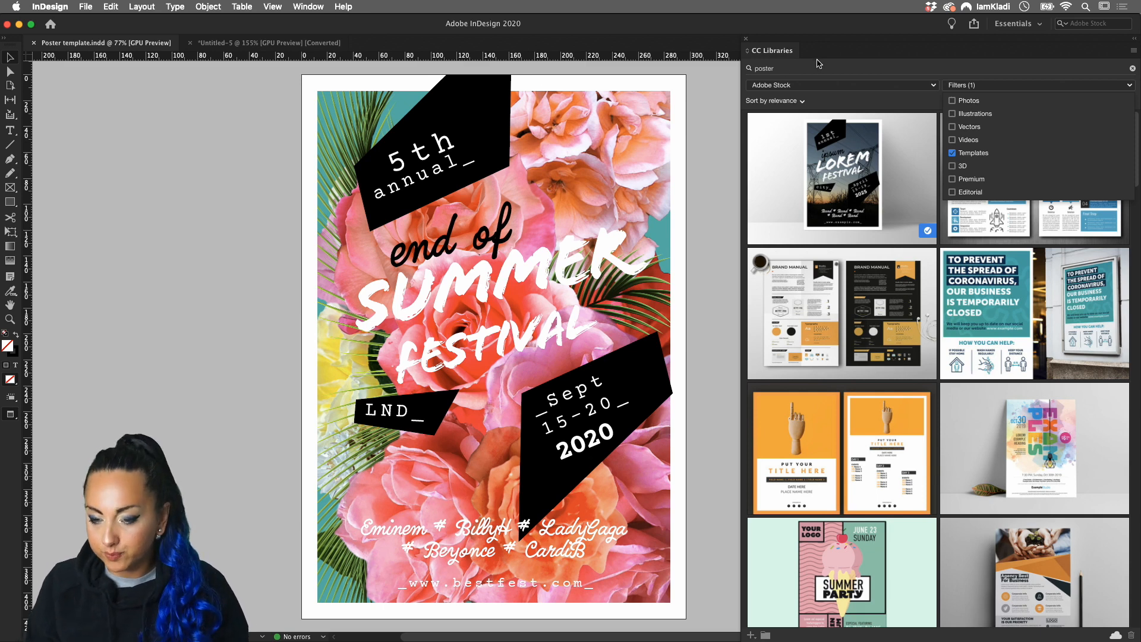
left_click(1134, 69)
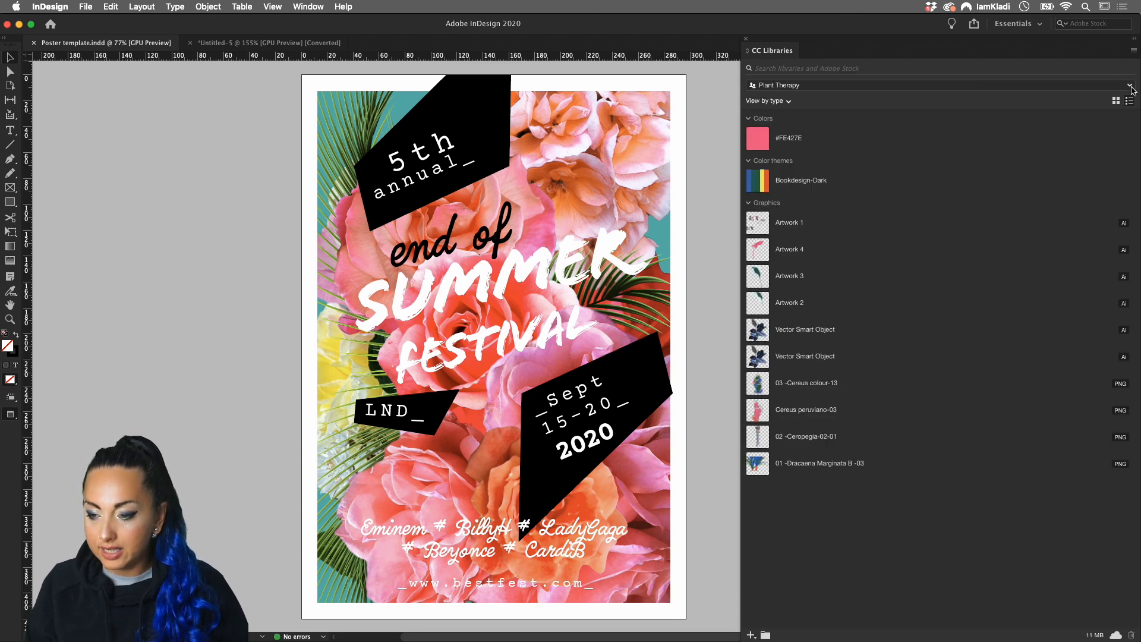
left_click(1131, 87)
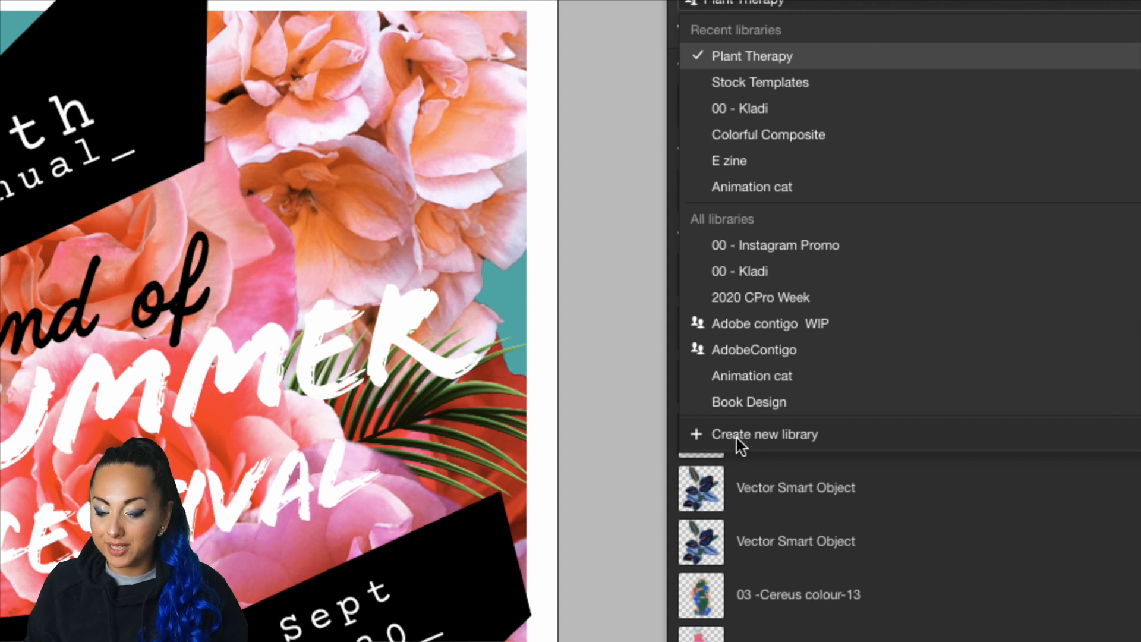
left_click(727, 438)
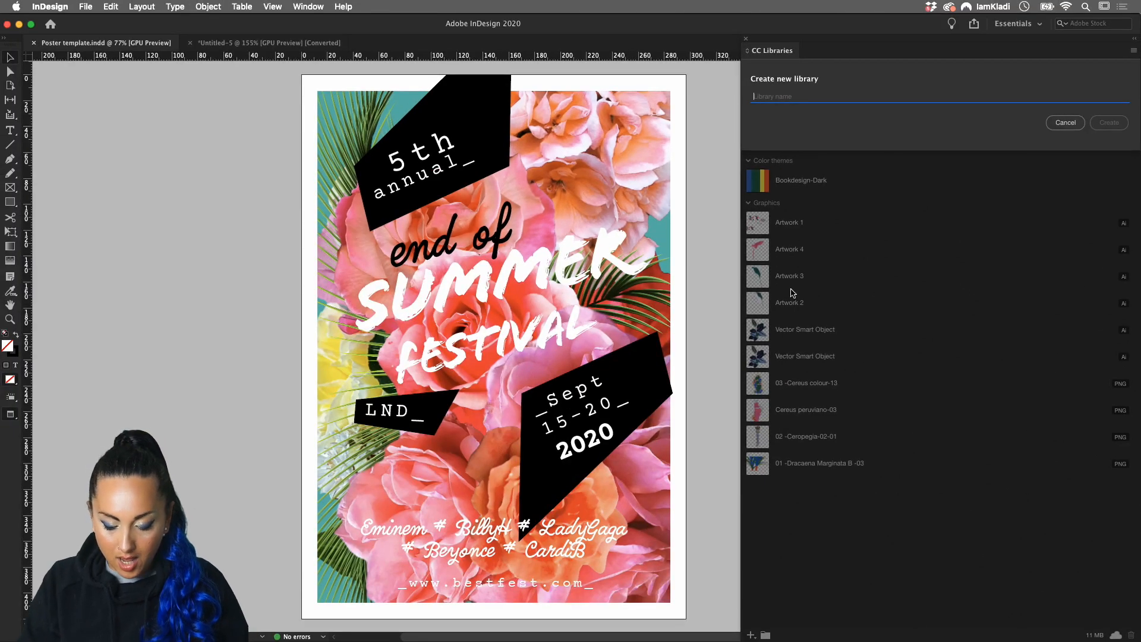
type("Poster Design")
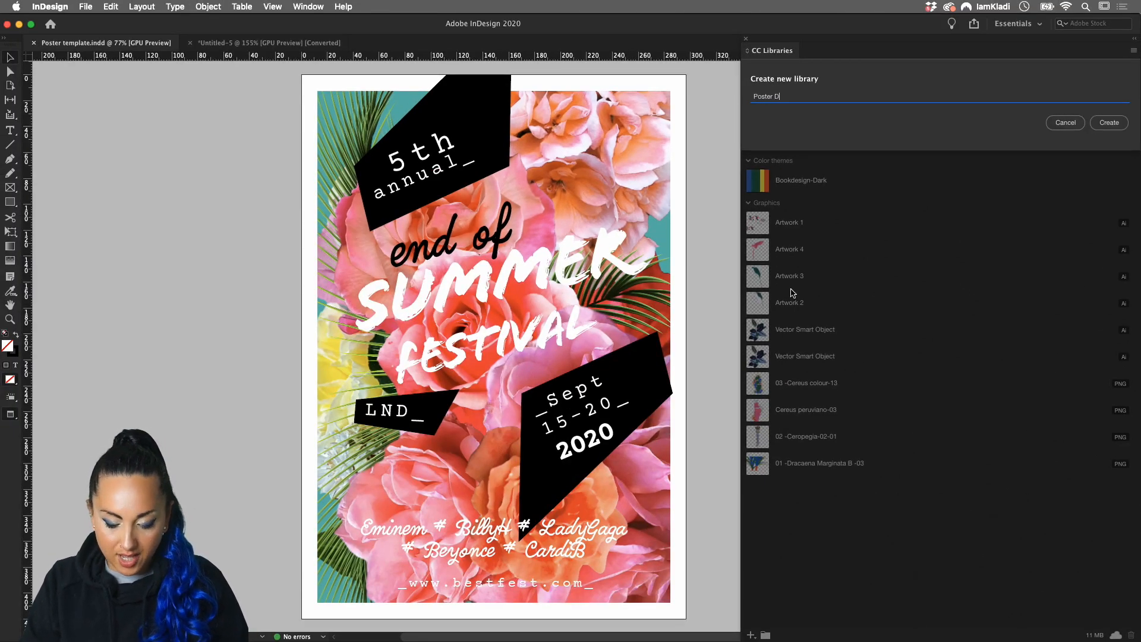
left_click(1108, 123)
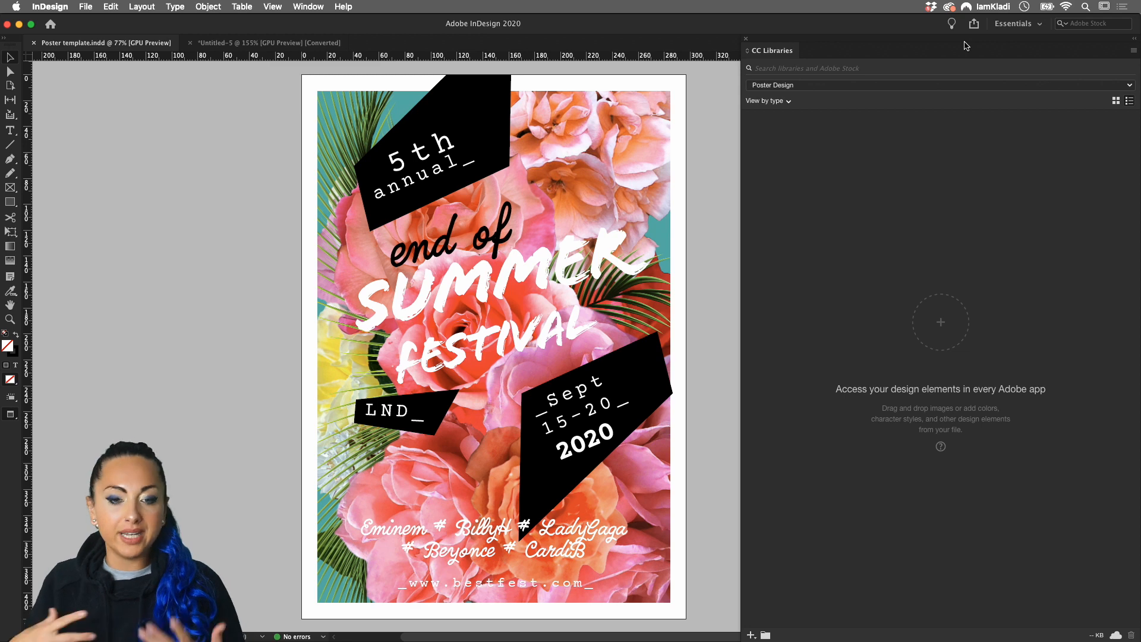
- Search Adobe Stock for "poster" again and save the licensed Event Poster Layout template to the Poster Design library
left_click(931, 70)
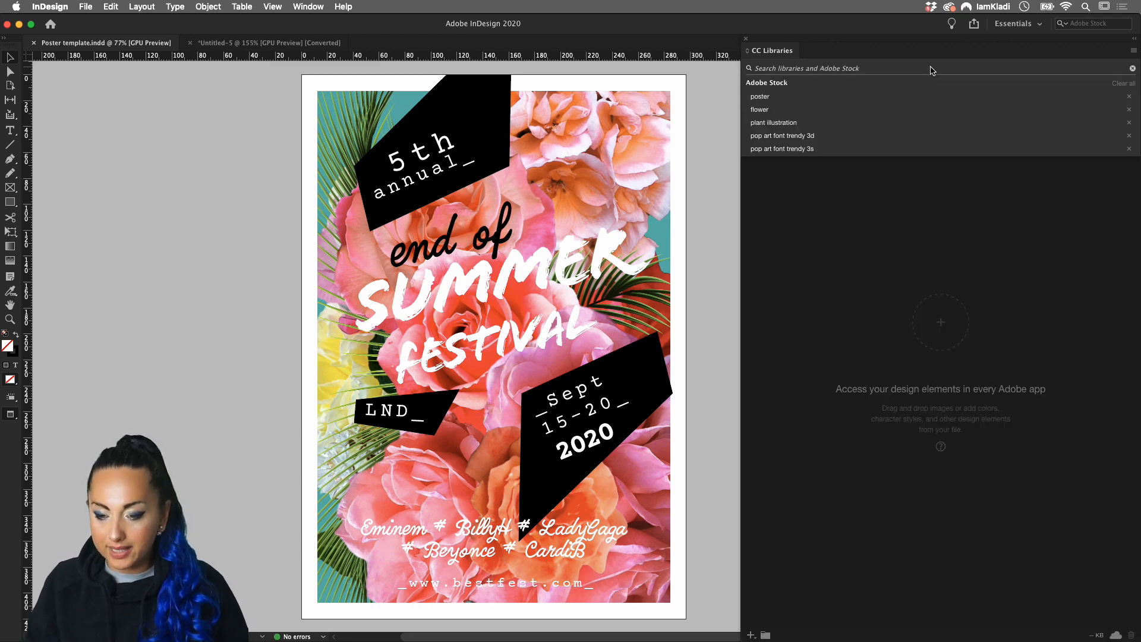
left_click(900, 97)
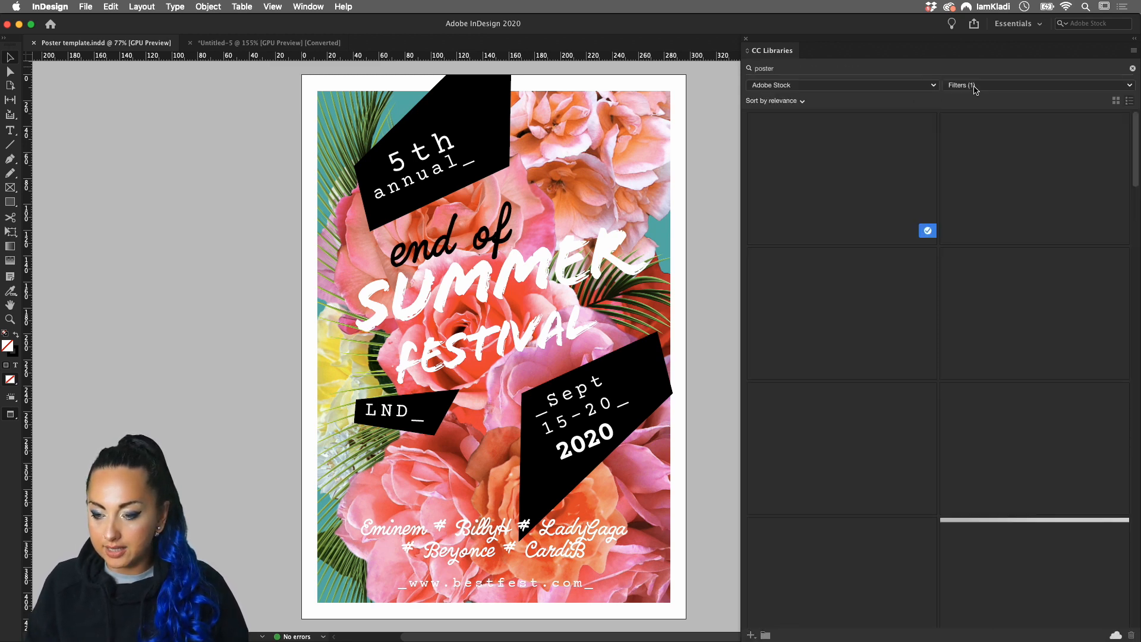
mouse_move(924, 190)
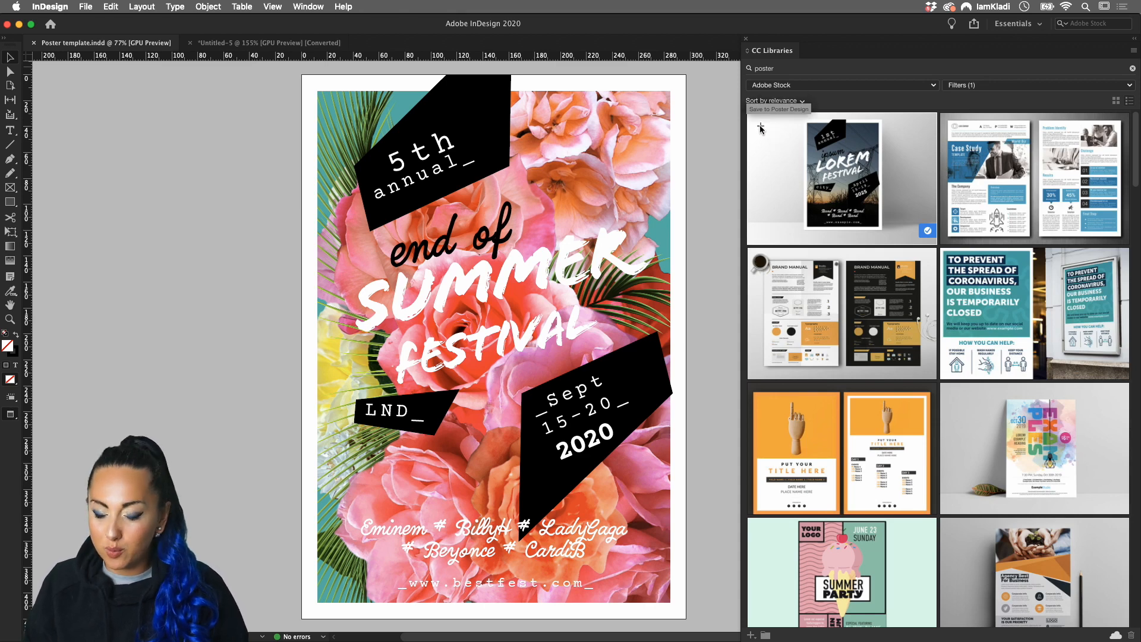
mouse_move(958, 136)
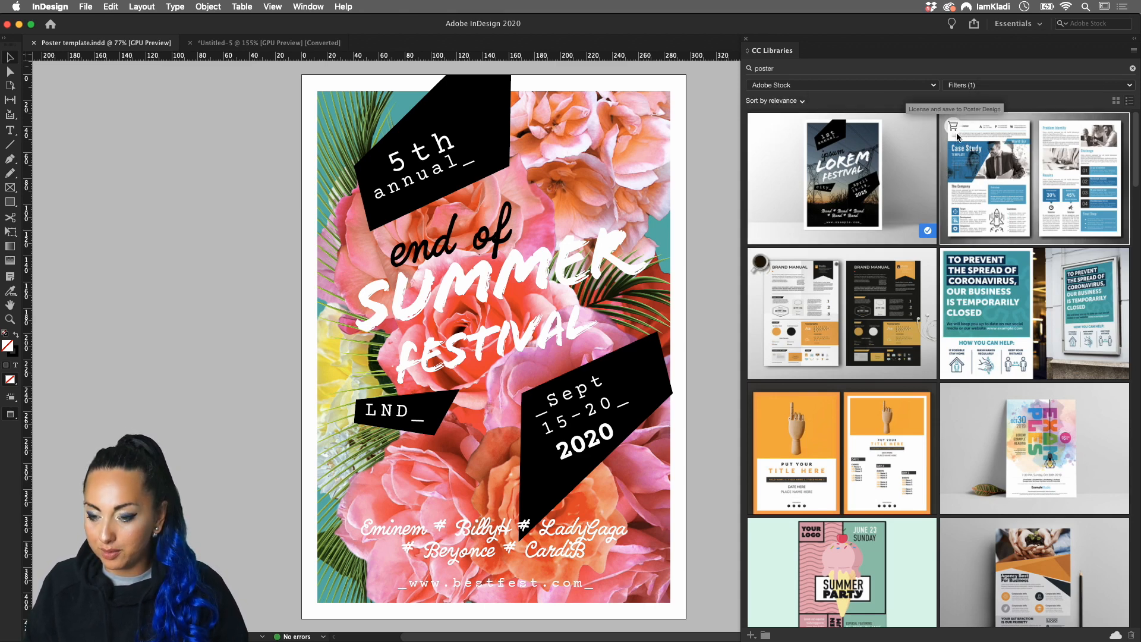
mouse_move(802, 137)
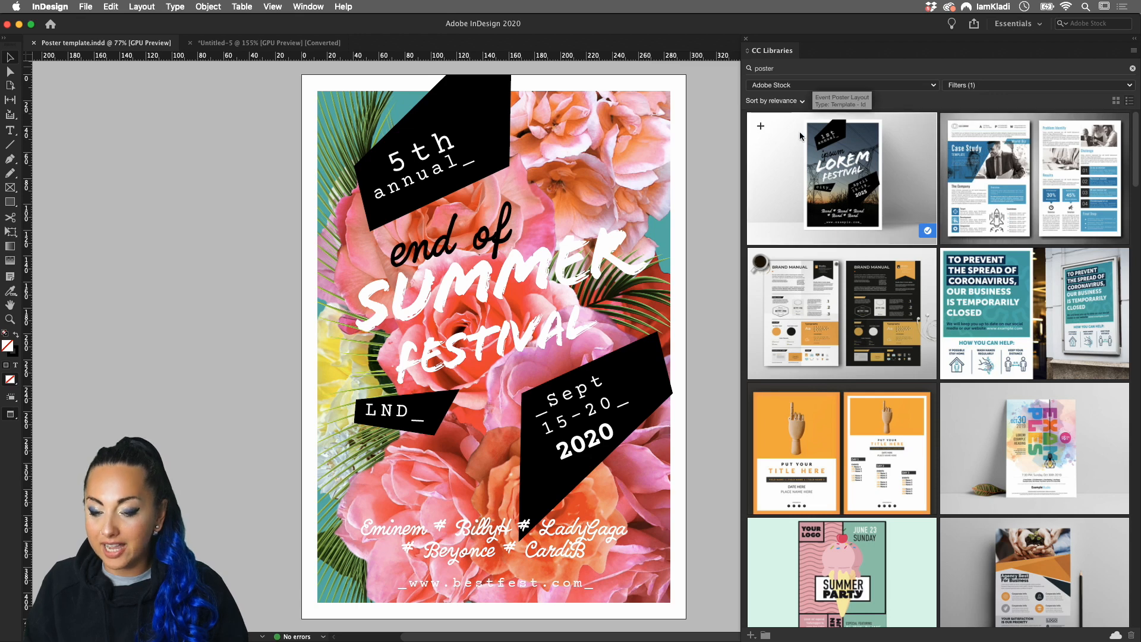
left_click(759, 131)
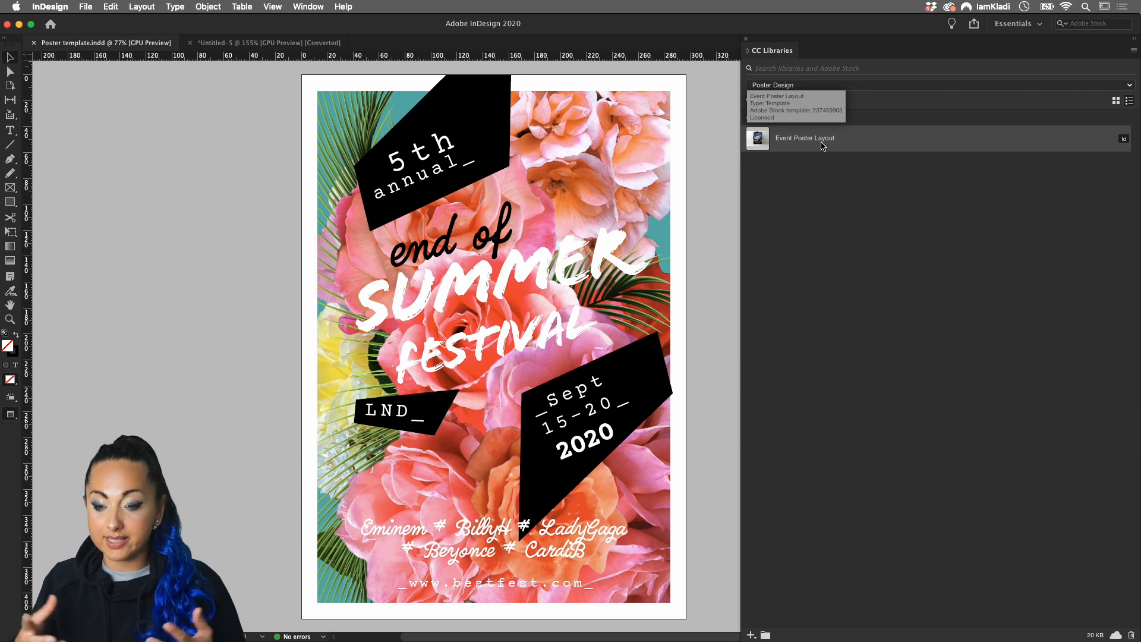
- Open the Event Poster Layout template from the Poster Design library as a new document and bring the whole poster into view
double_click(767, 145)
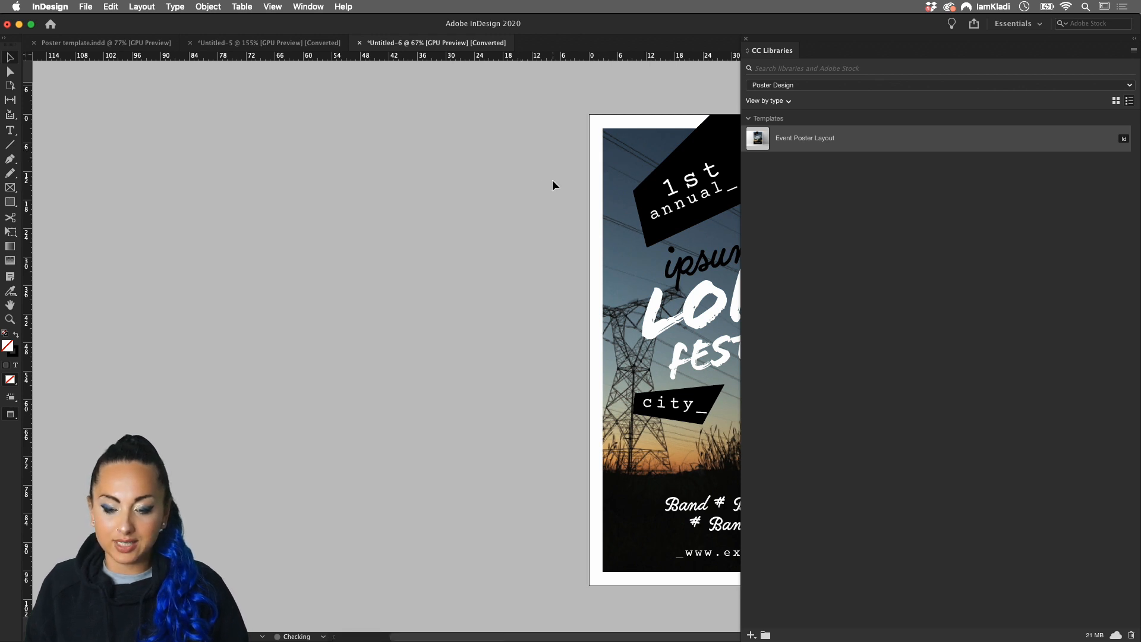
scroll(552, 180, "right", 8)
scroll(553, 185, "right", 1)
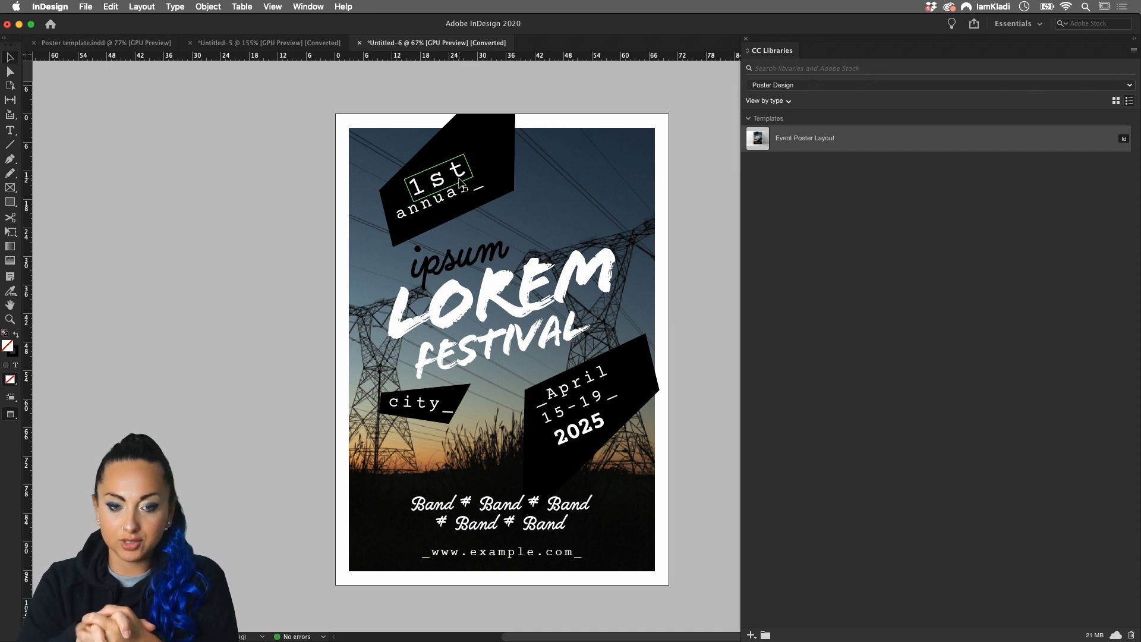
left_click(708, 321)
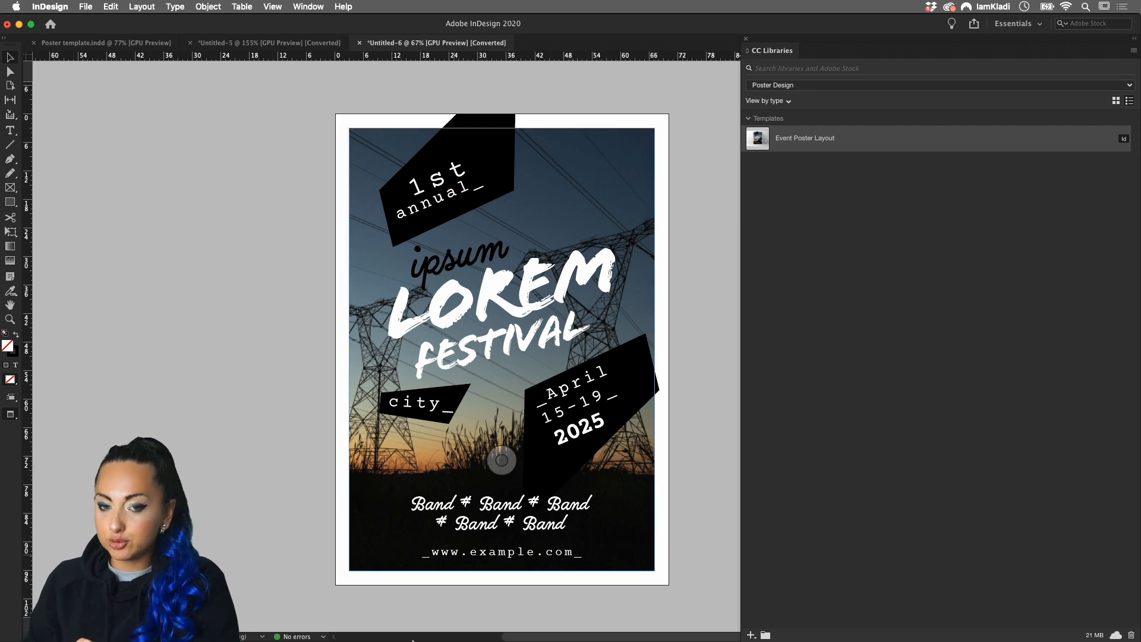
- Switch to Chrome and browse the Adobe Illustrator challenge videos on the Video page of the resources website
mouse_move(452, 641)
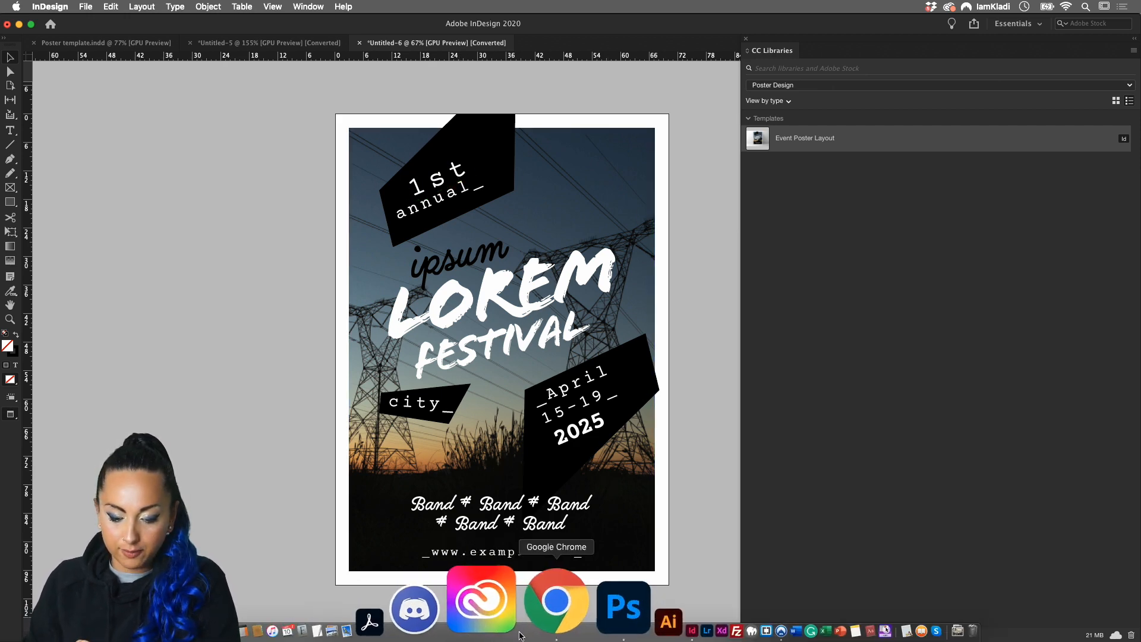
left_click(527, 631)
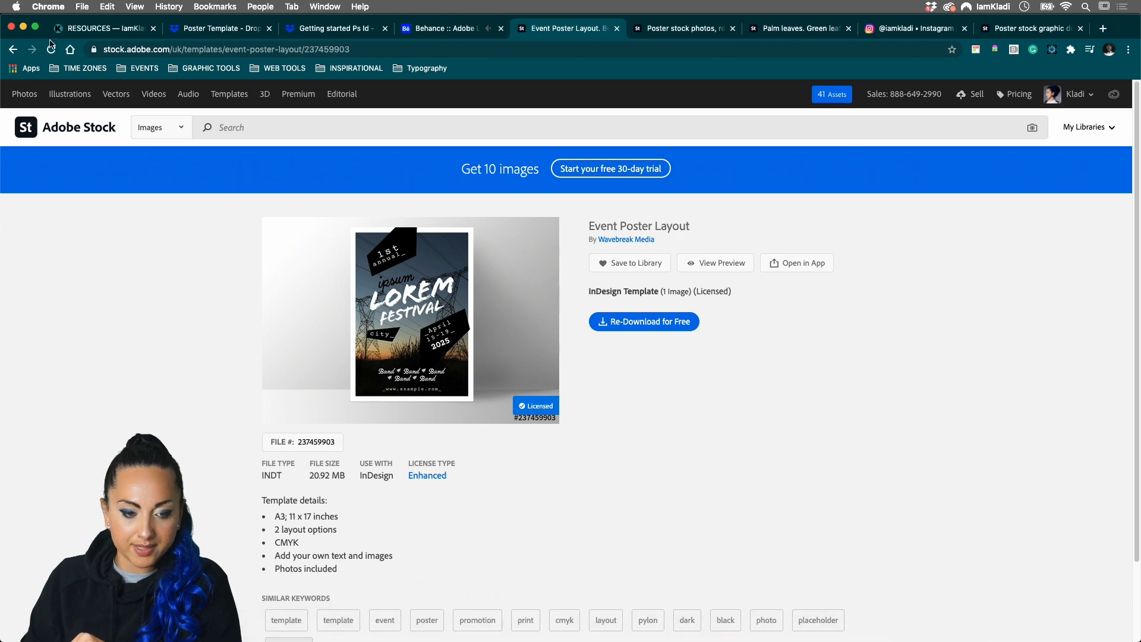
left_click(75, 34)
scroll(349, 196, "up", 15)
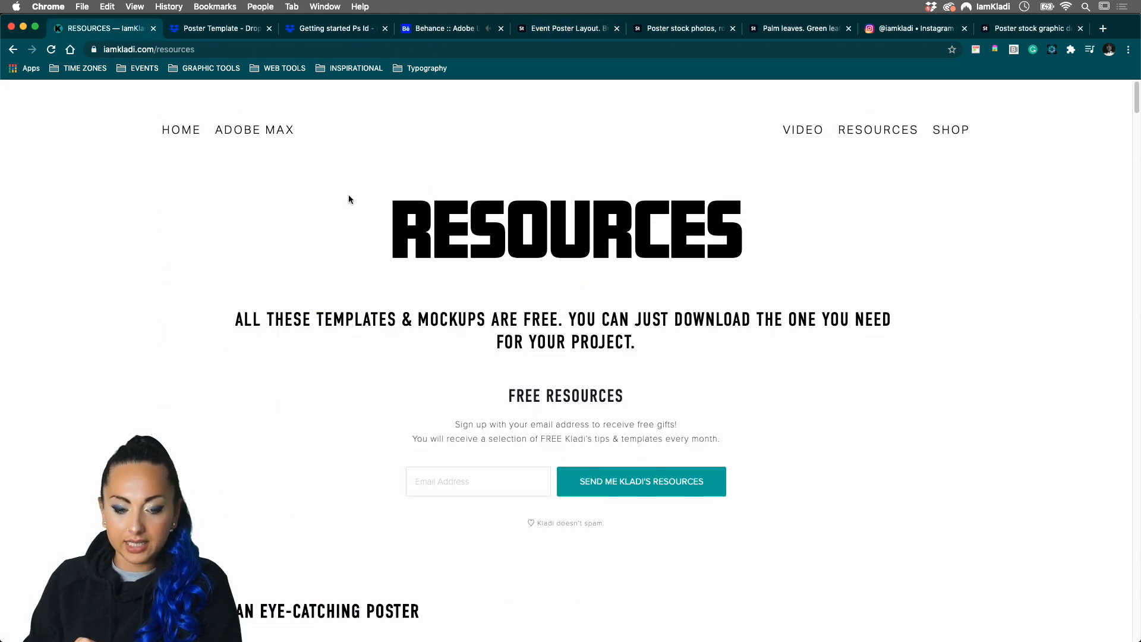
left_click(799, 132)
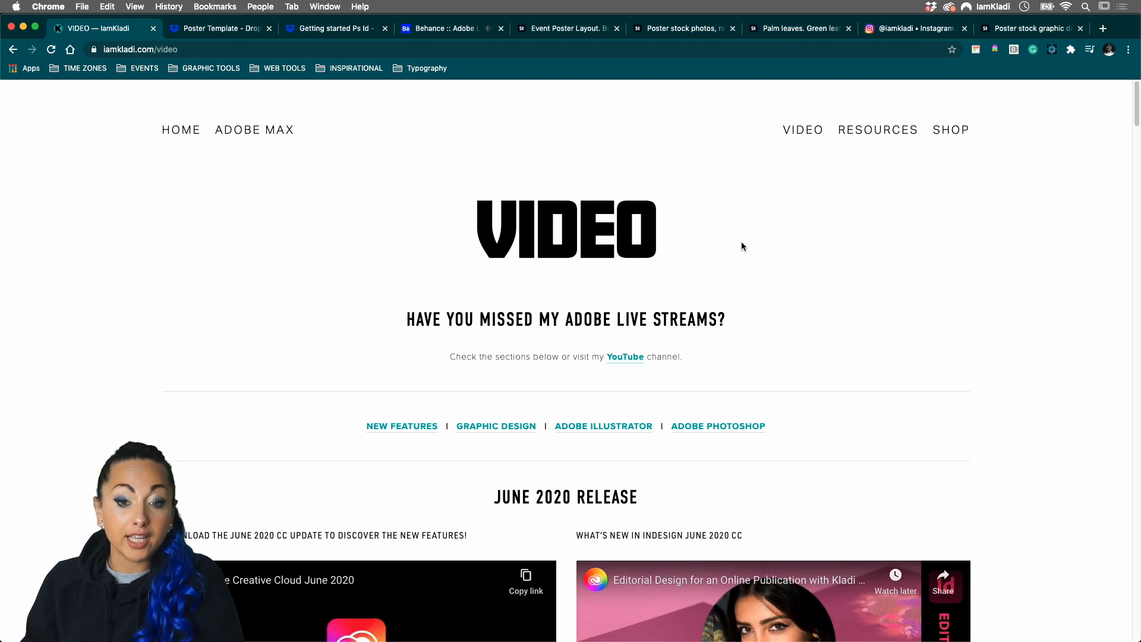
left_click(599, 427)
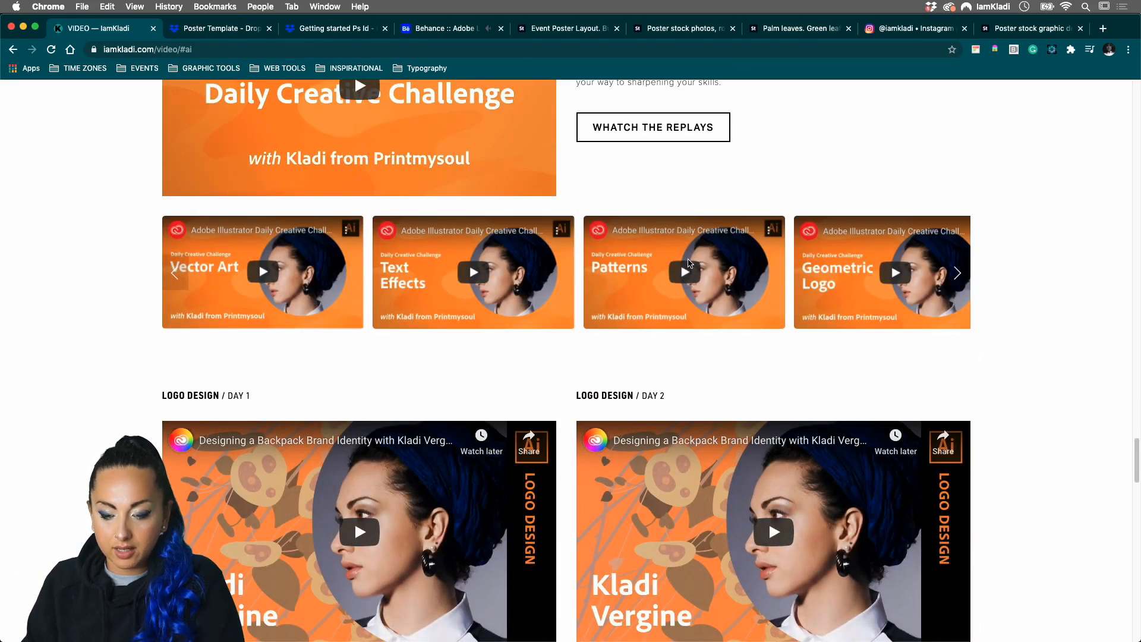
scroll(650, 274, "up", 3)
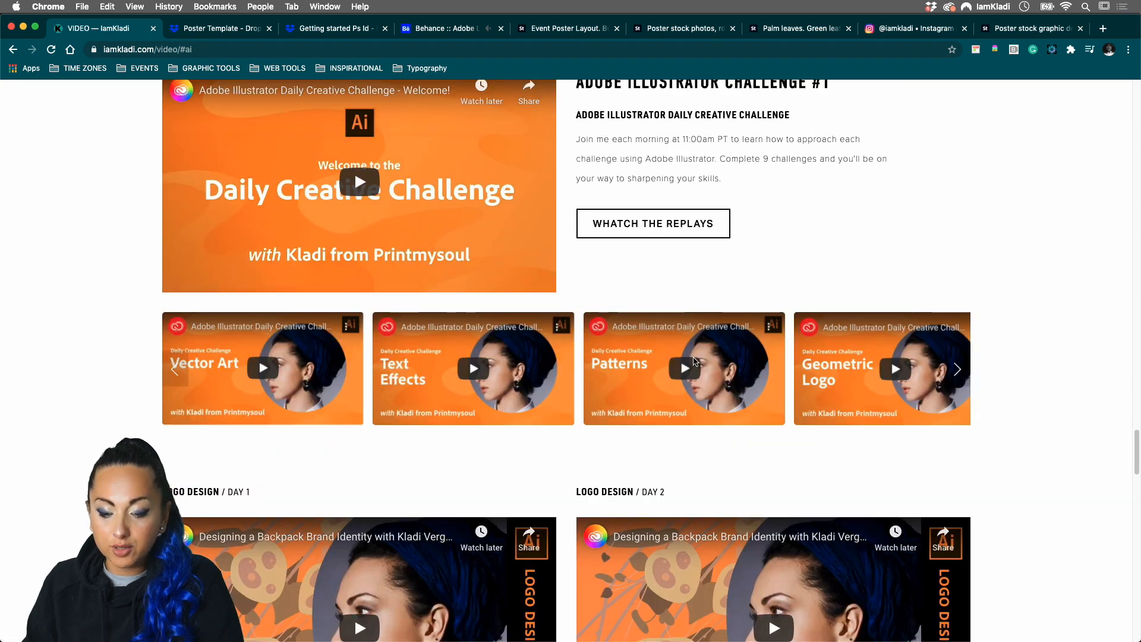
scroll(683, 351, "up", 2)
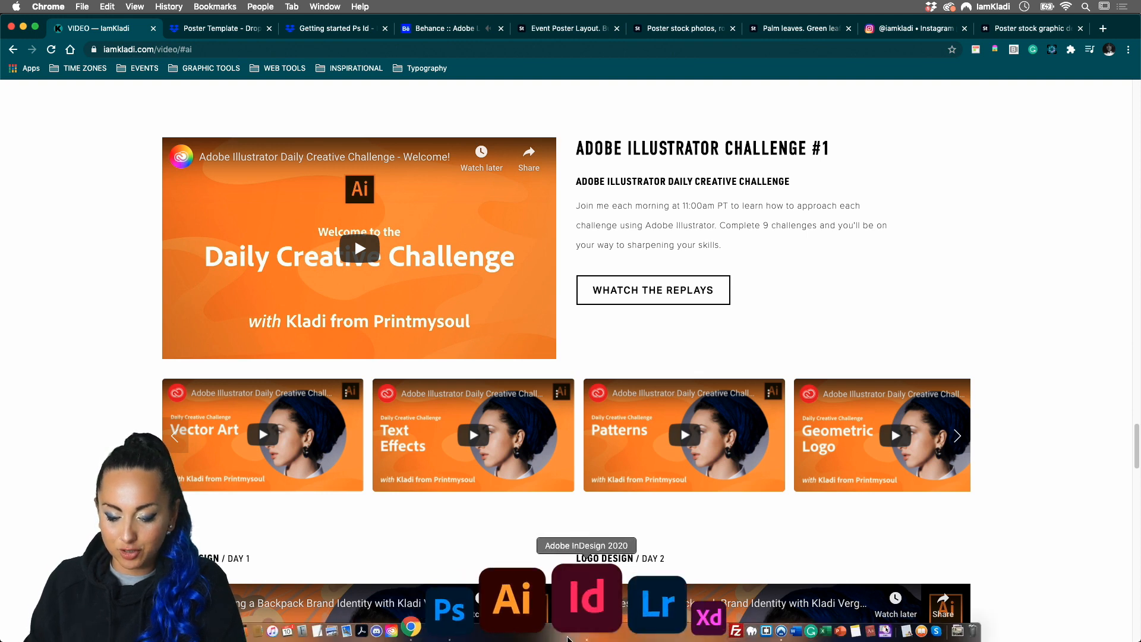
- Return to InDesign, narrow the floating CC Libraries panel and dock it next to Pages
left_click(569, 638)
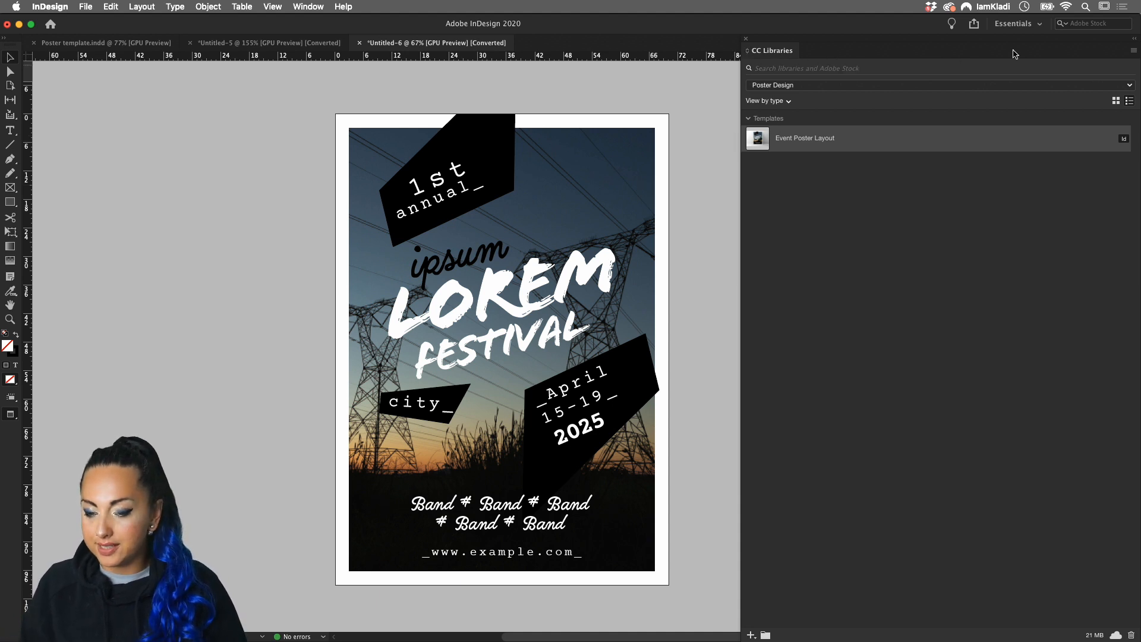
left_click_drag(802, 39, 717, 50)
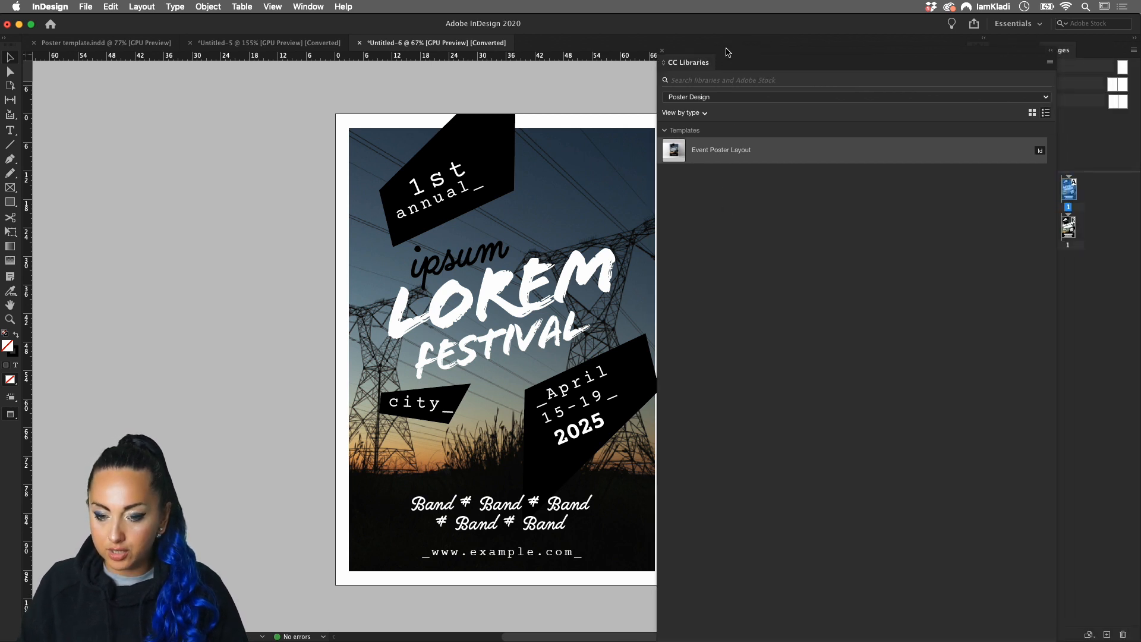
left_click_drag(730, 55, 703, 24)
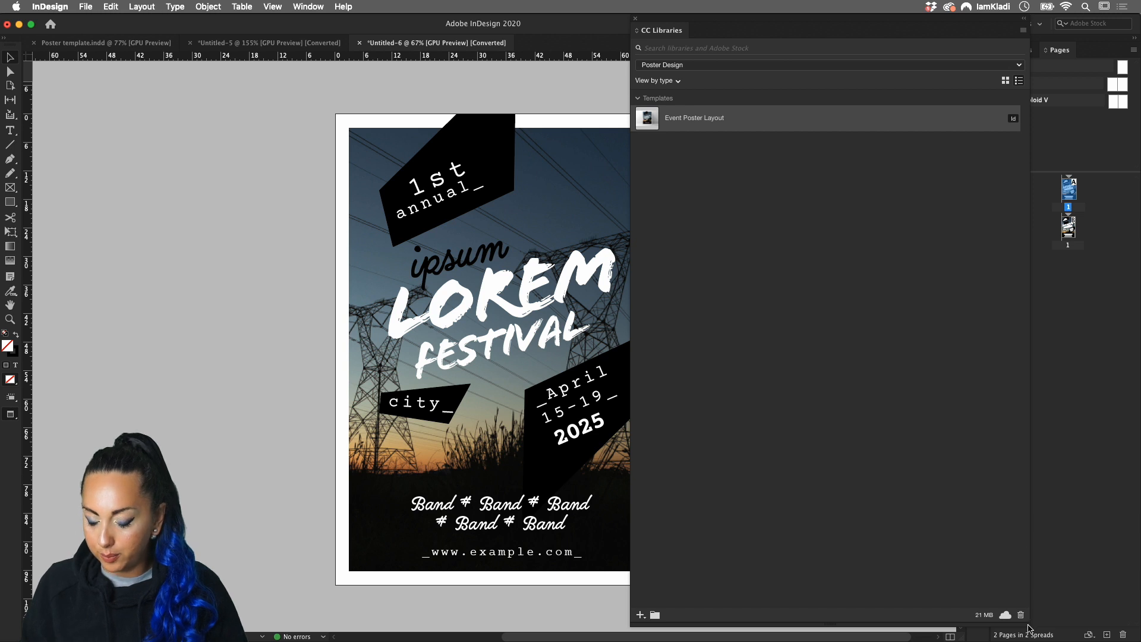
left_click_drag(1030, 624, 772, 602)
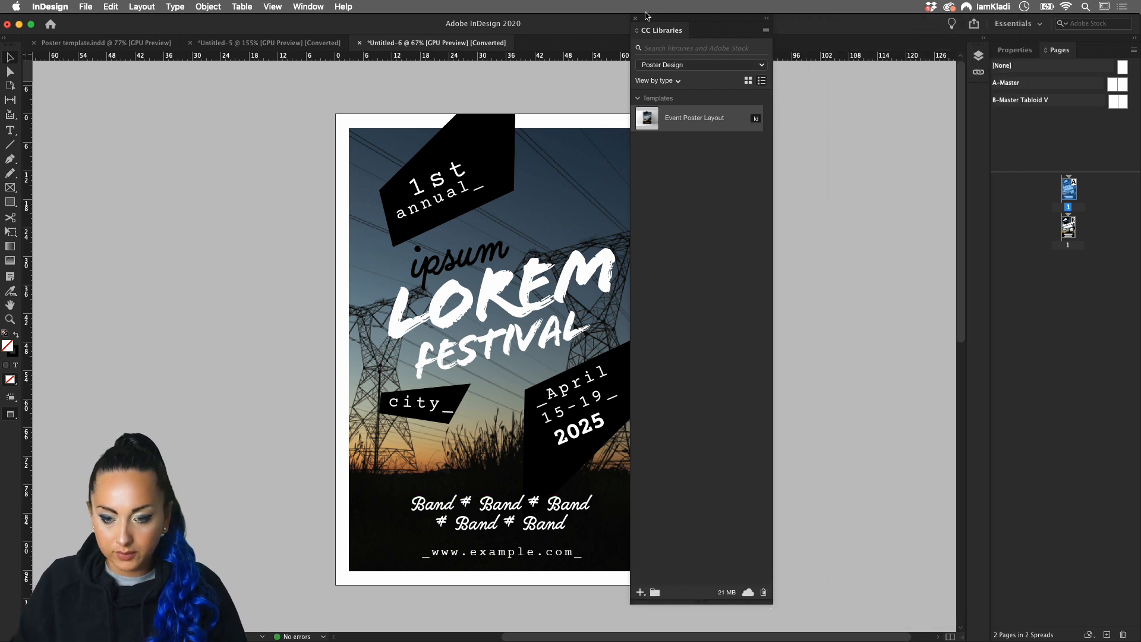
left_click_drag(648, 15, 1091, 56)
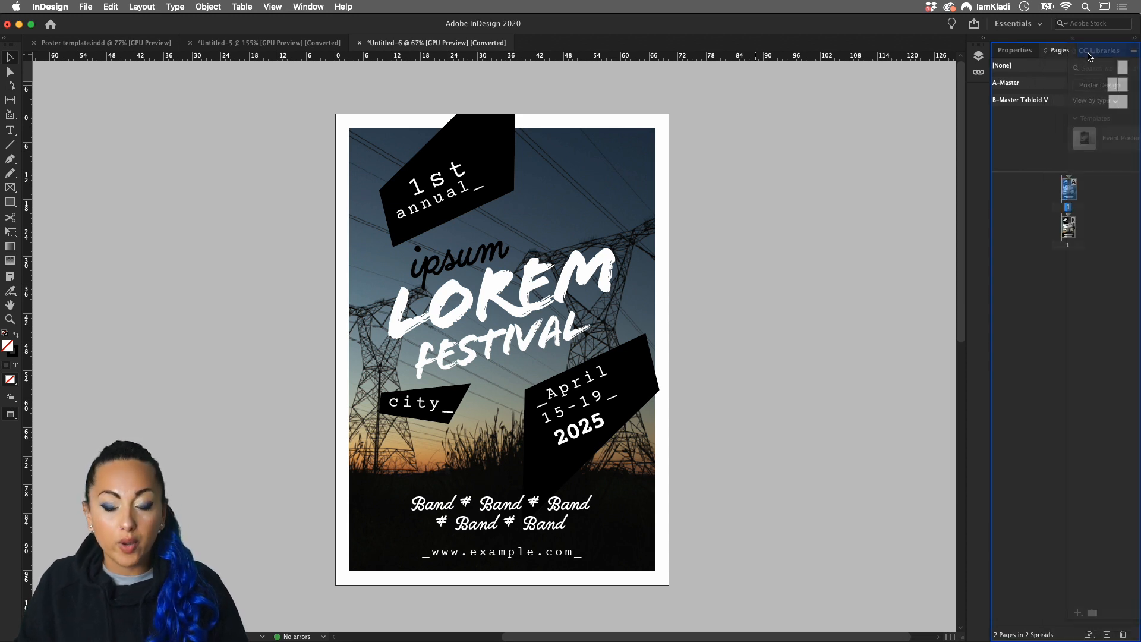
left_click_drag(1088, 53, 1088, 55)
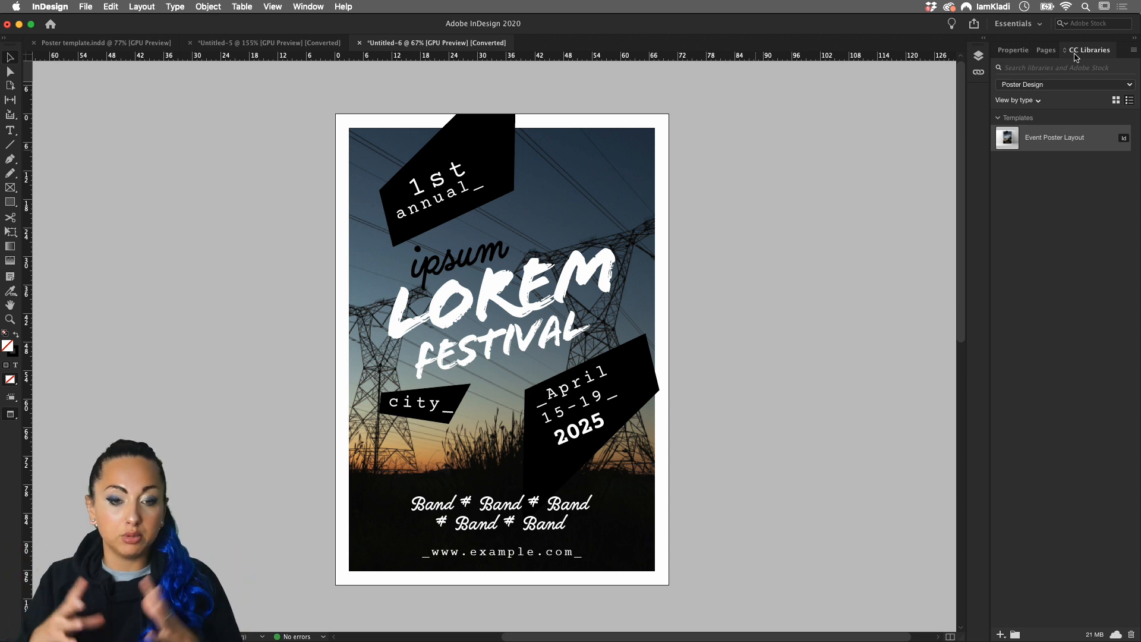
left_click(1135, 39)
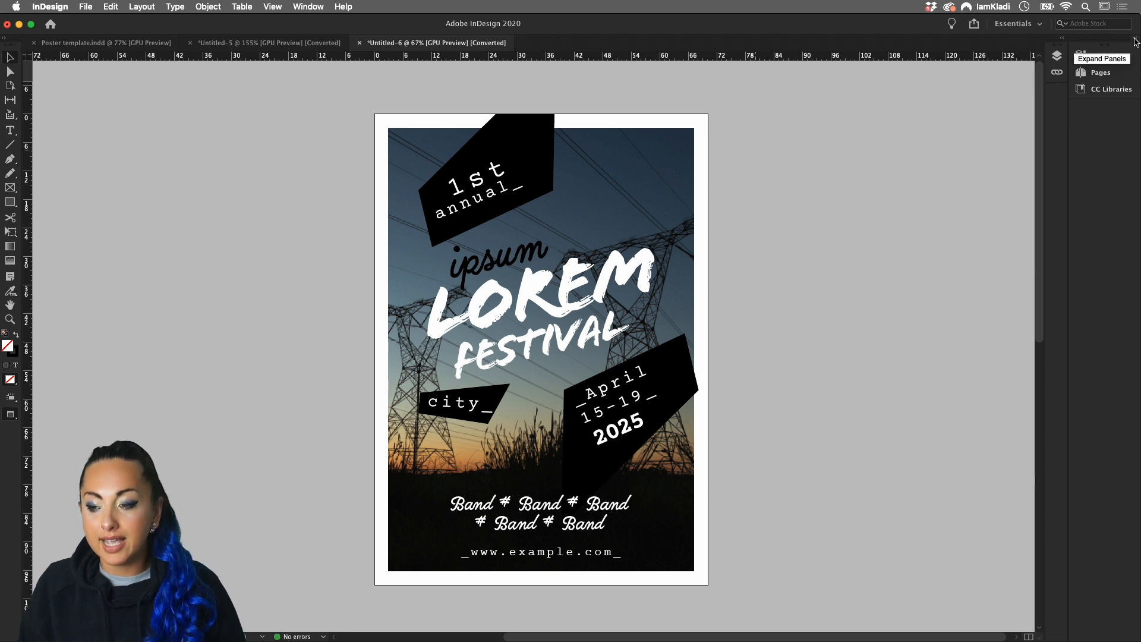
left_click(1136, 42)
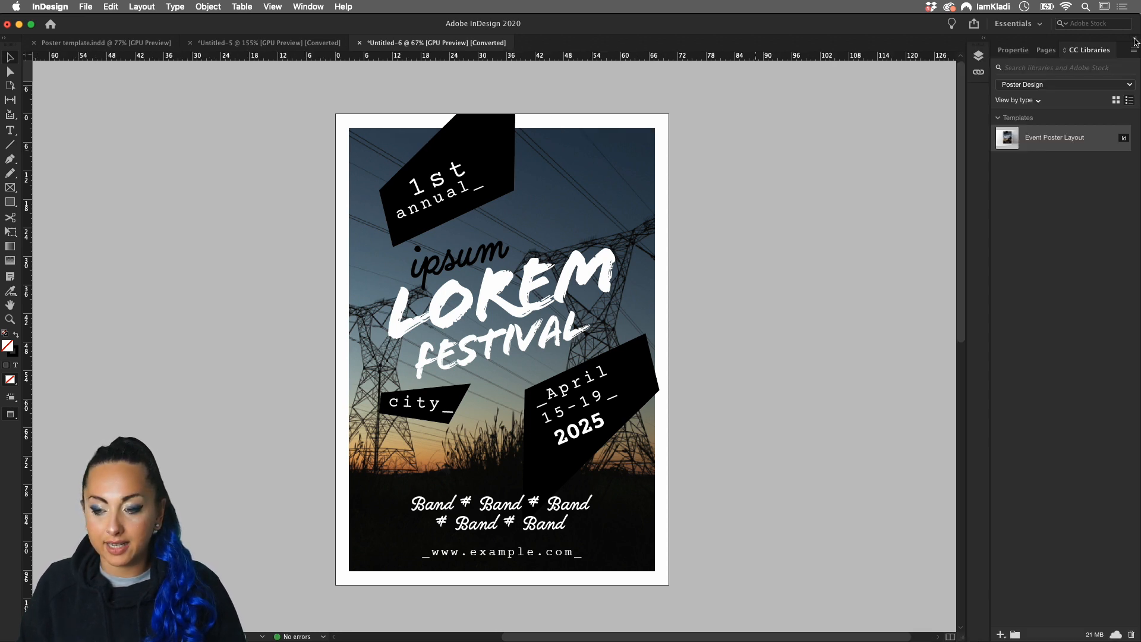
- List the document's pages and compare the poster template's two layout versions by viewing each page in turn
left_click(1047, 50)
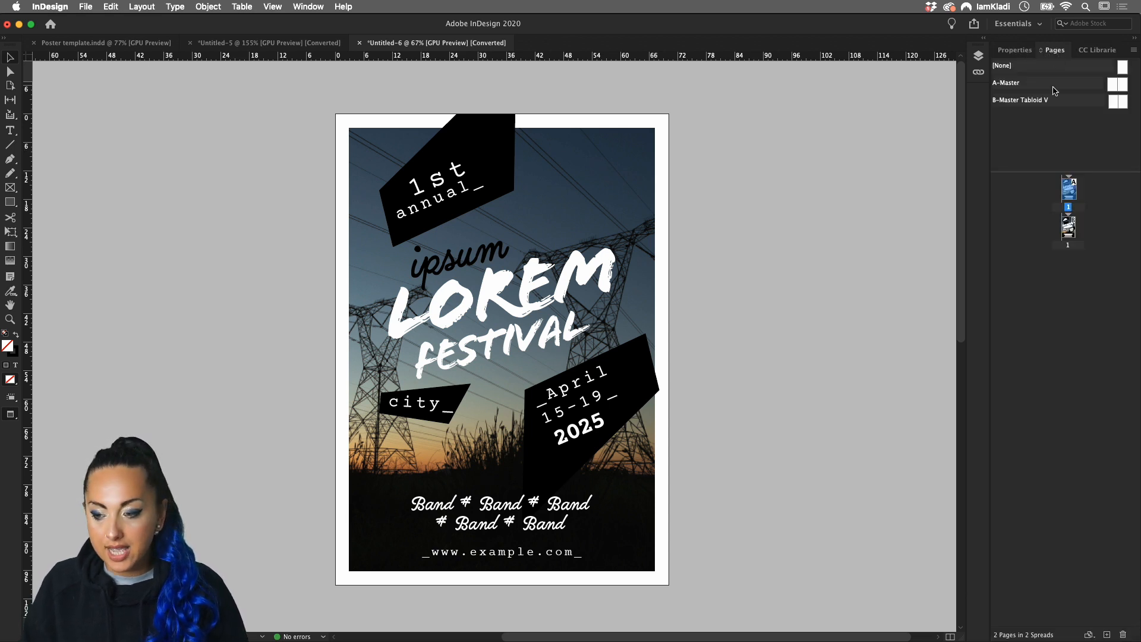
double_click(1069, 191)
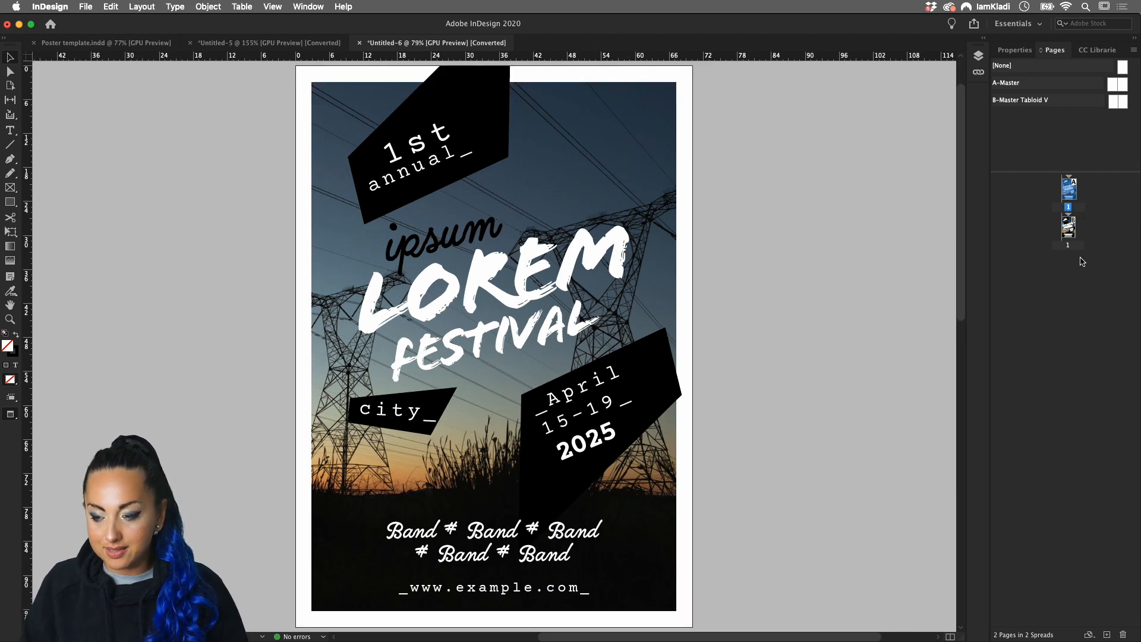
double_click(1068, 223)
double_click(1068, 193)
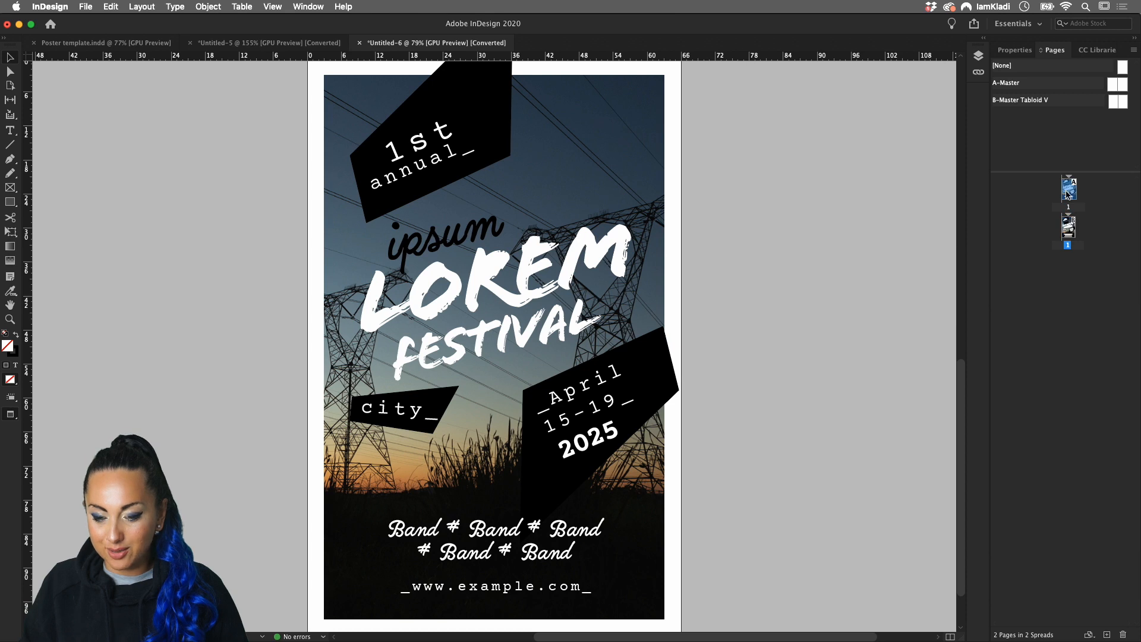
double_click(1073, 224)
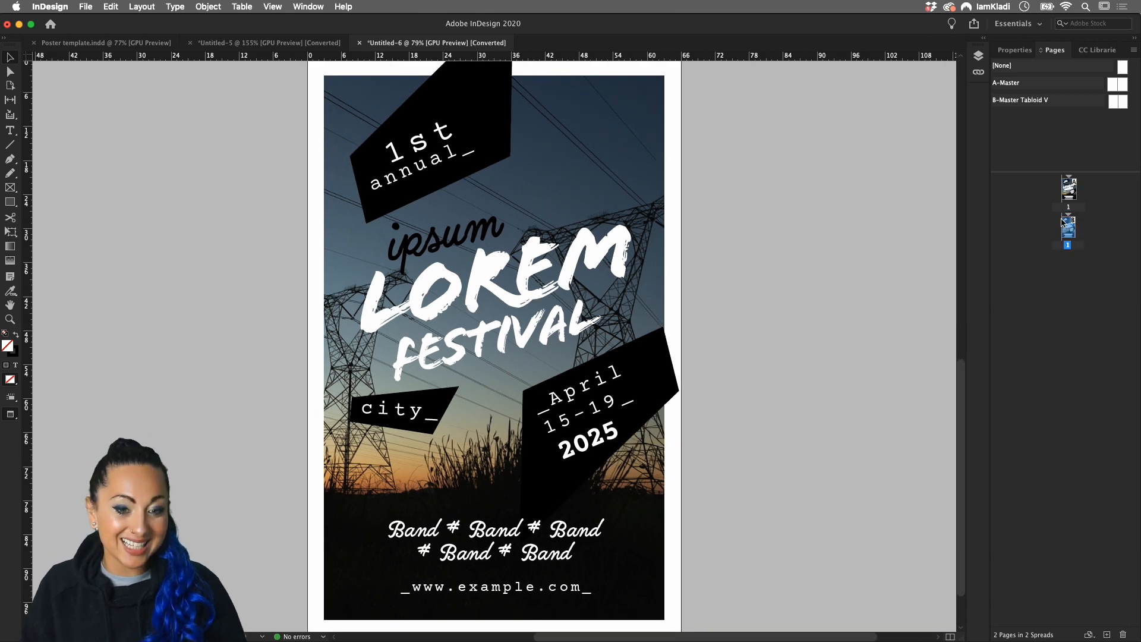
- Switch between the template's two poster pages to compare their sizes, selecting the LOREM title frame on the second and first page
double_click(1069, 193)
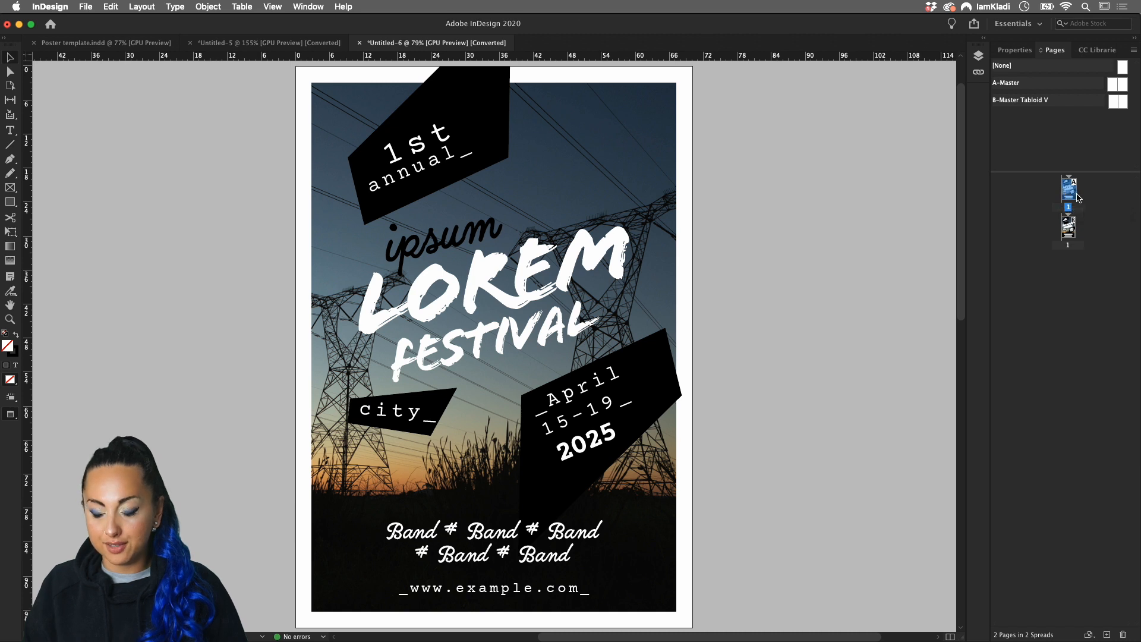
double_click(1072, 232)
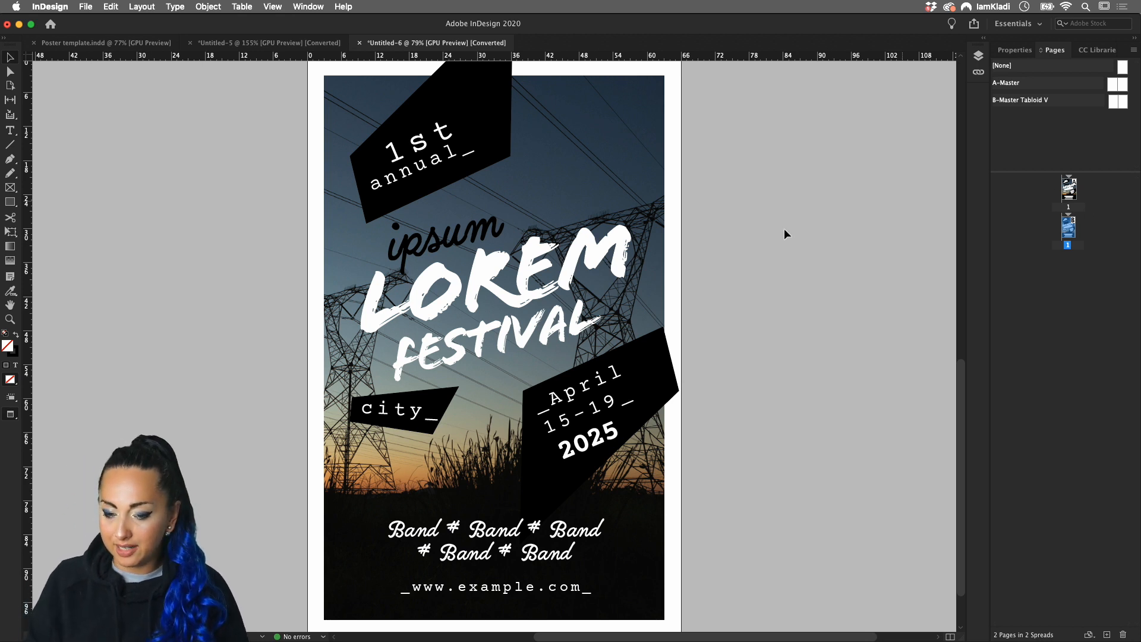
left_click(554, 299)
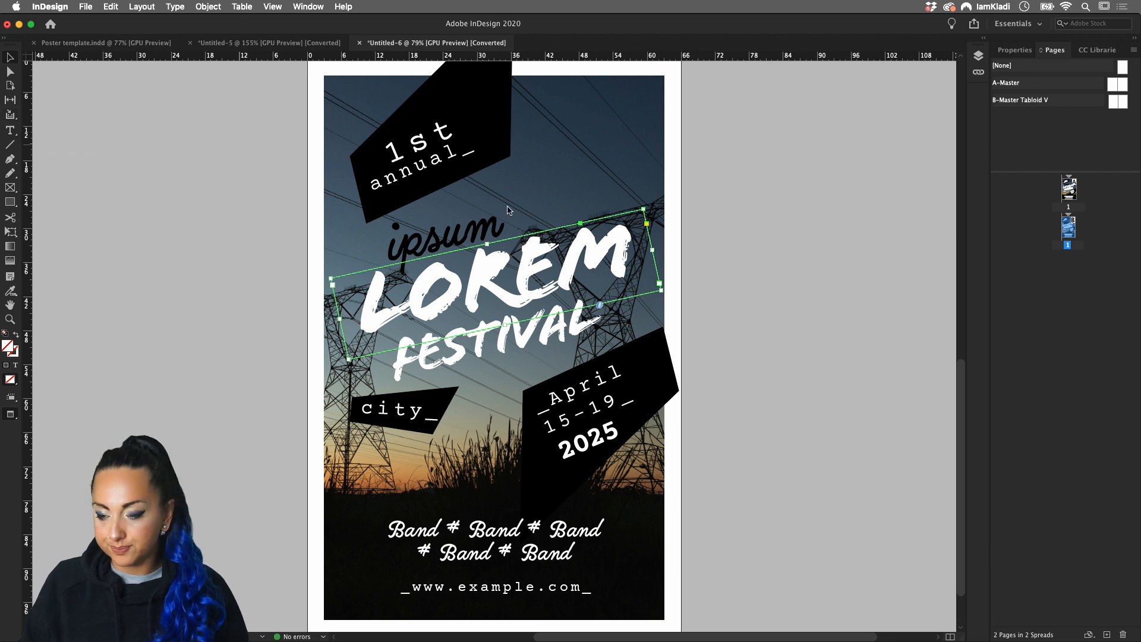
double_click(1069, 189)
left_click(651, 279)
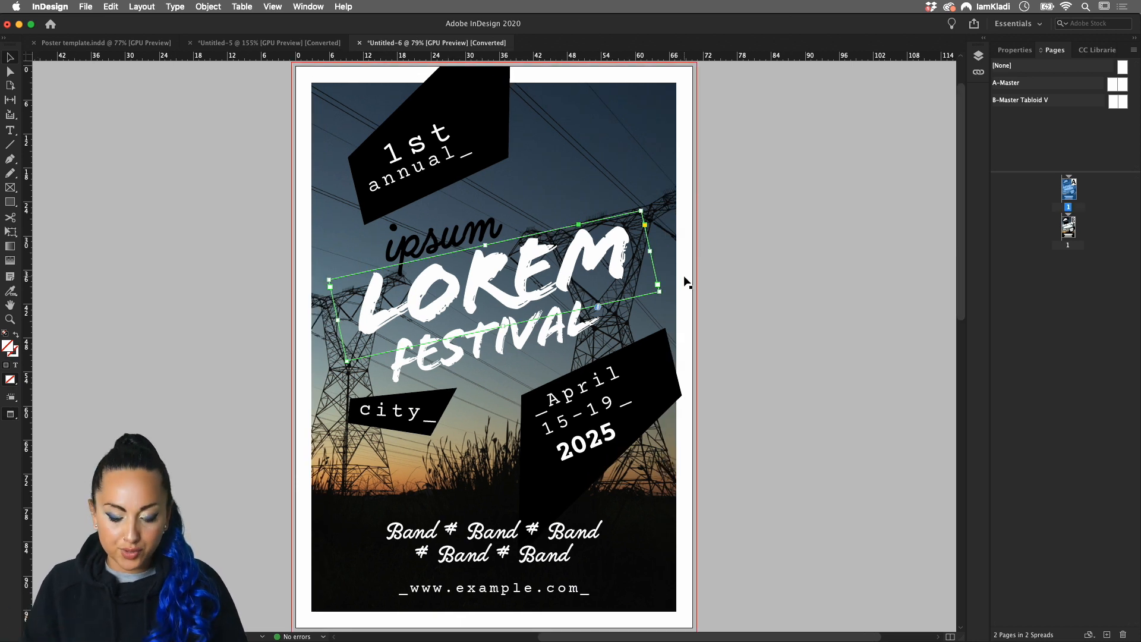
- Leave the preview display so frames and guides show, and examine the page edge and bleed line beside the first poster's background photo
key("w")
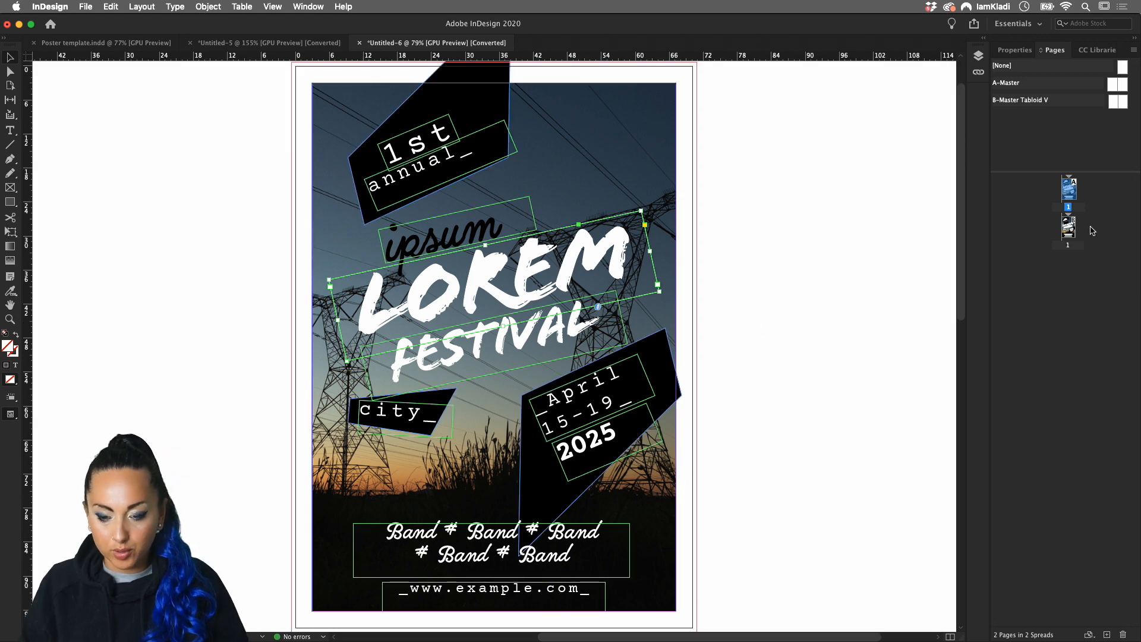
scroll(816, 233, "up", 1)
left_click_drag(815, 233, 817, 188)
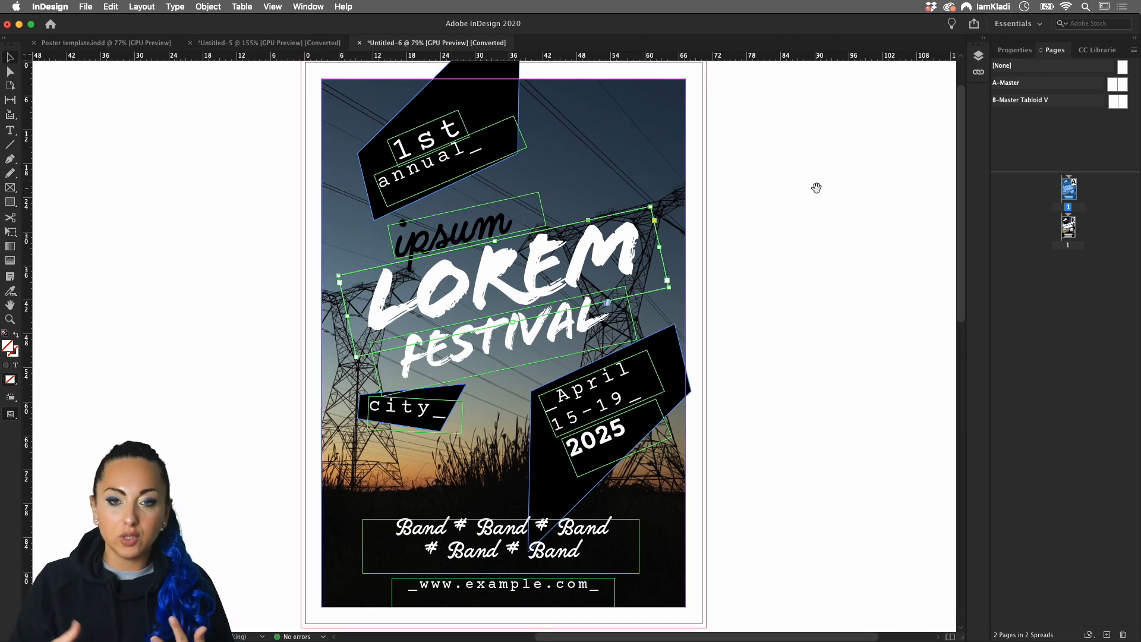
left_click_drag(751, 154, 756, 214)
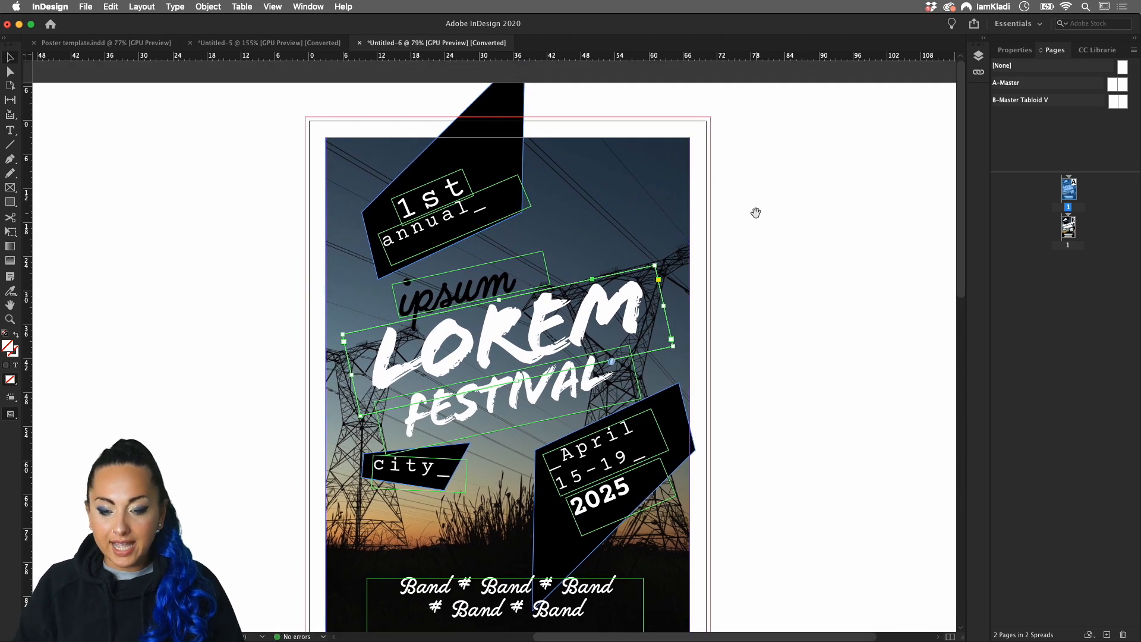
scroll(756, 213, "up", 5)
scroll(684, 202, "up", 2)
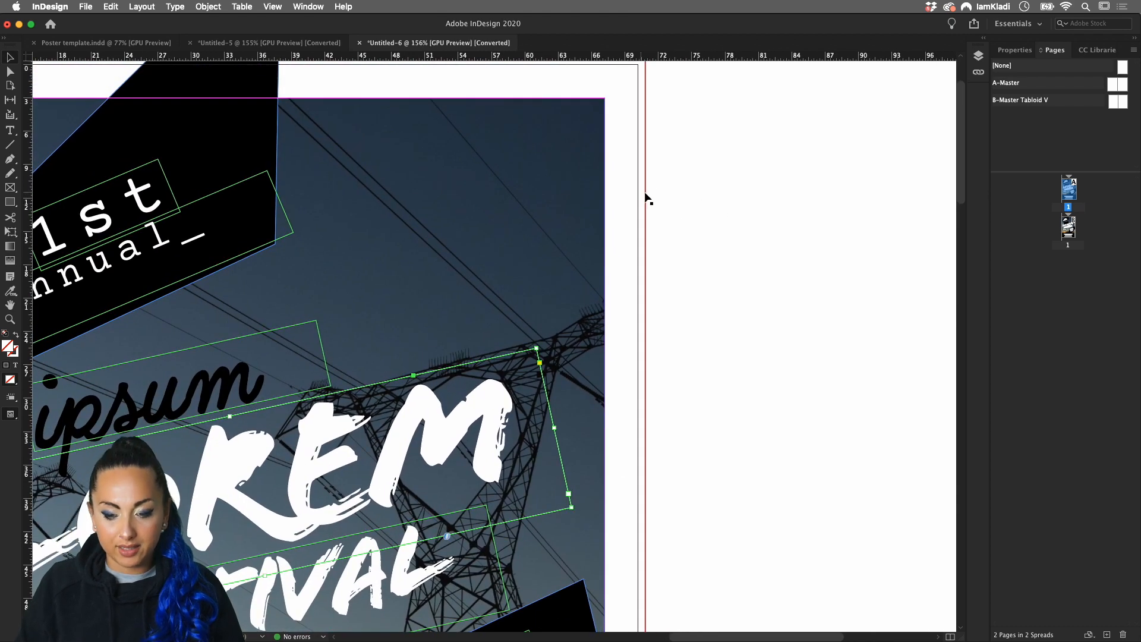
scroll(624, 214, "up", 3)
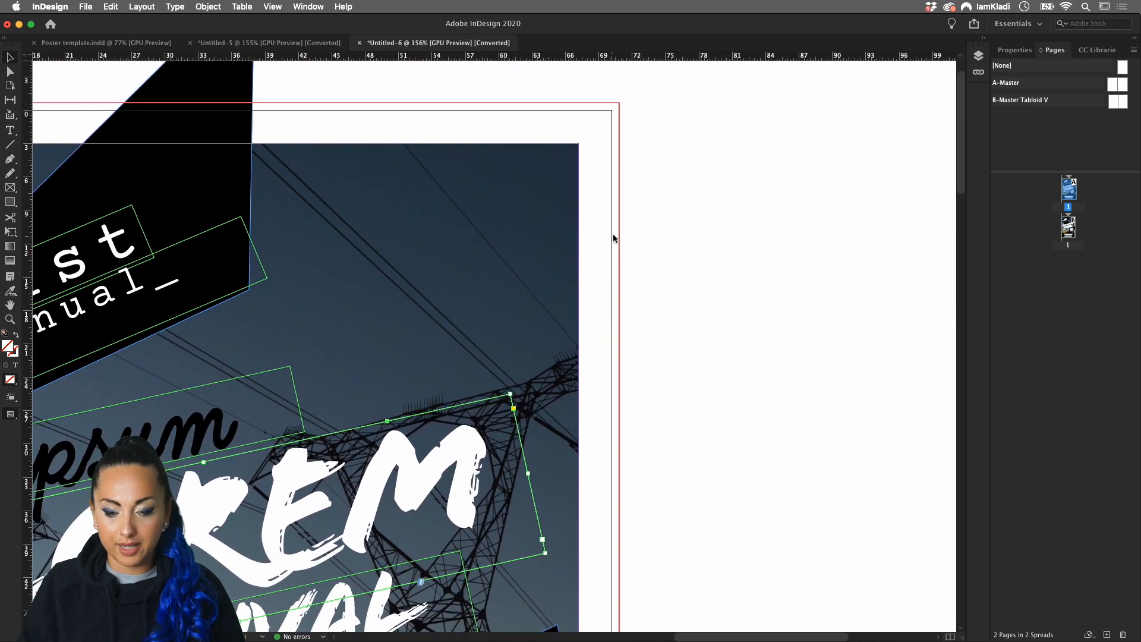
scroll(612, 225, "up", 4)
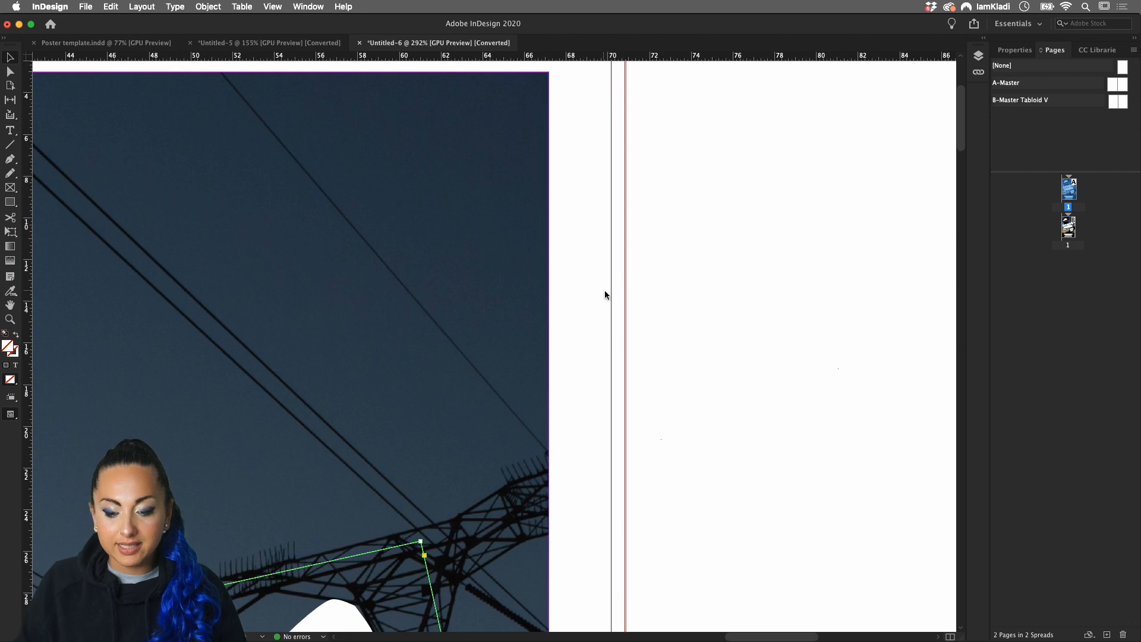
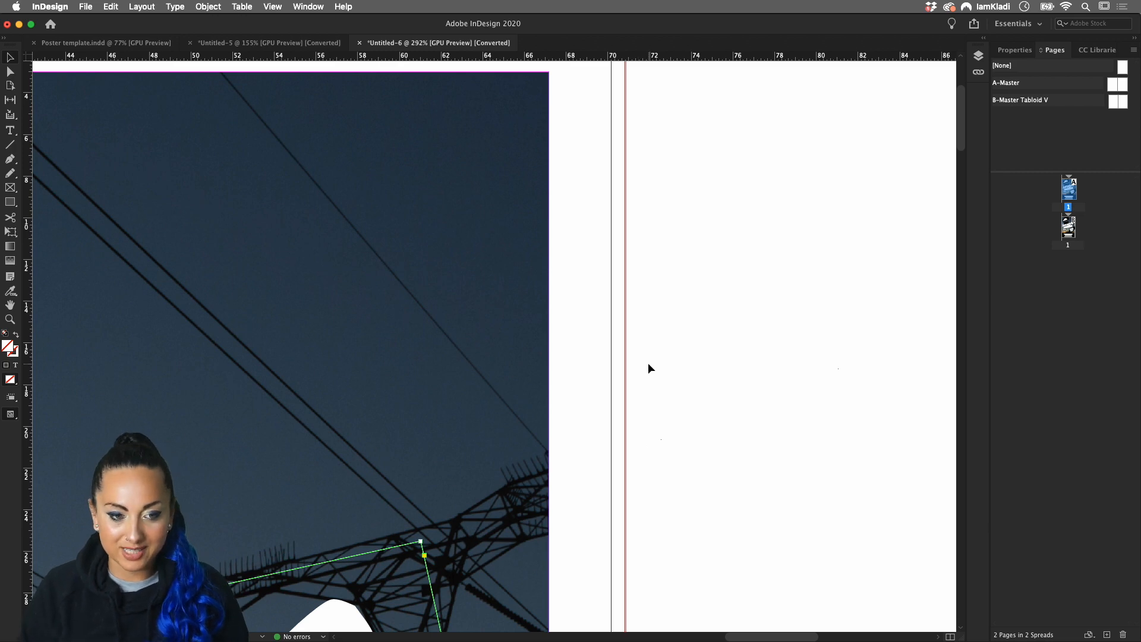
- Bring the complete spreads of both poster pages into view together to compare them with their frame edges and link badges
scroll(648, 363, "down", 2)
scroll(648, 362, "down", 4)
scroll(648, 362, "left", 2)
scroll(648, 363, "down", 1)
scroll(648, 363, "left", 1)
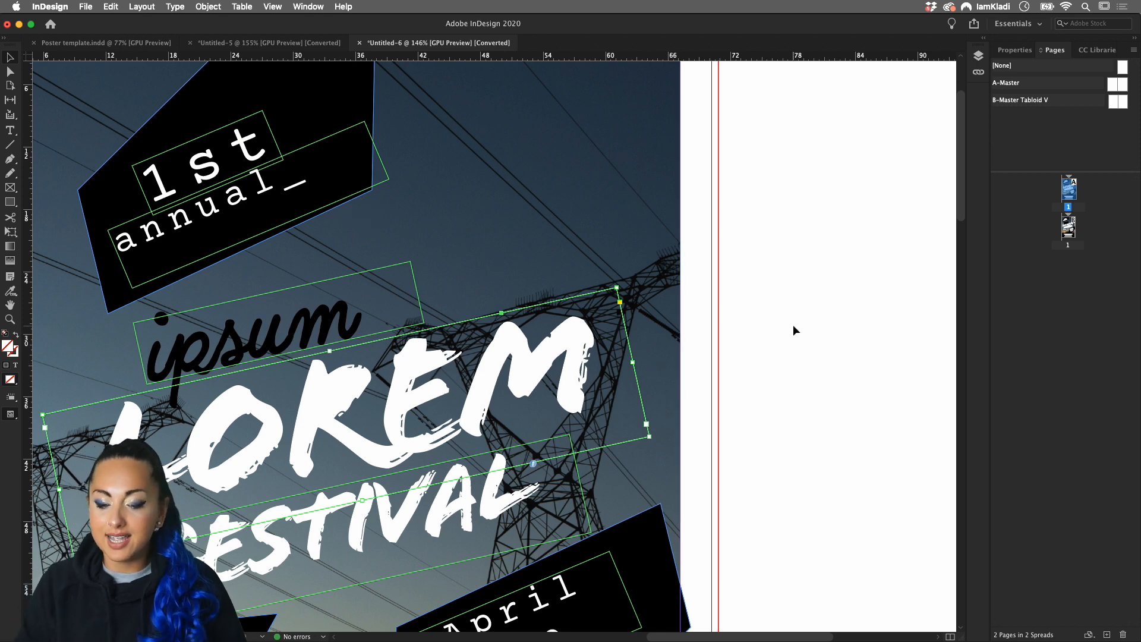
key("super+0")
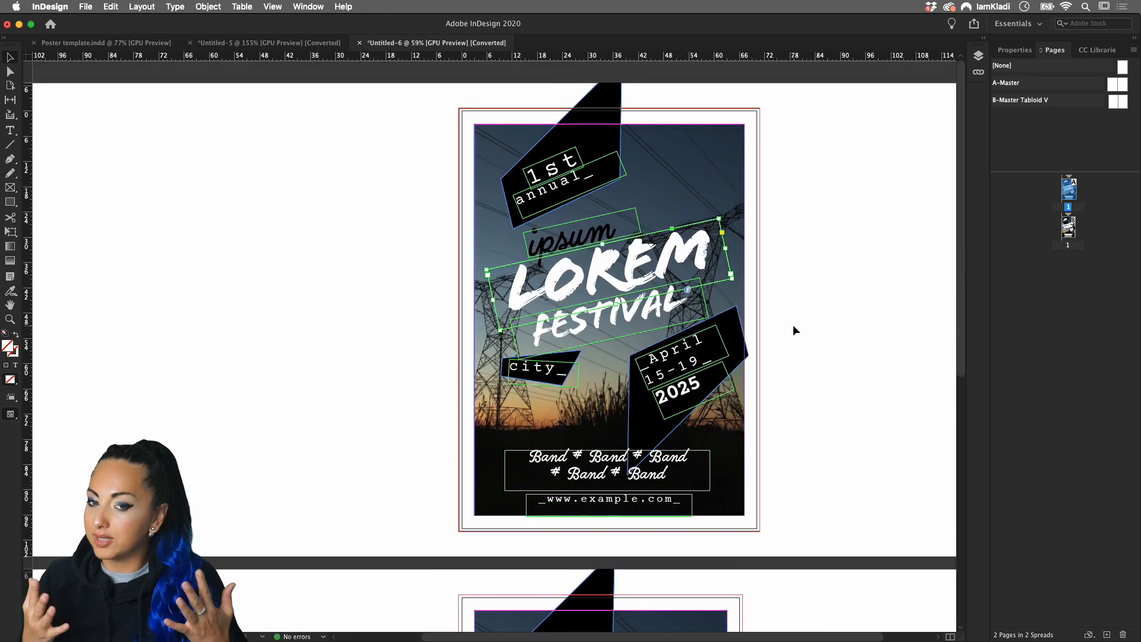
scroll(810, 349, "right", 2)
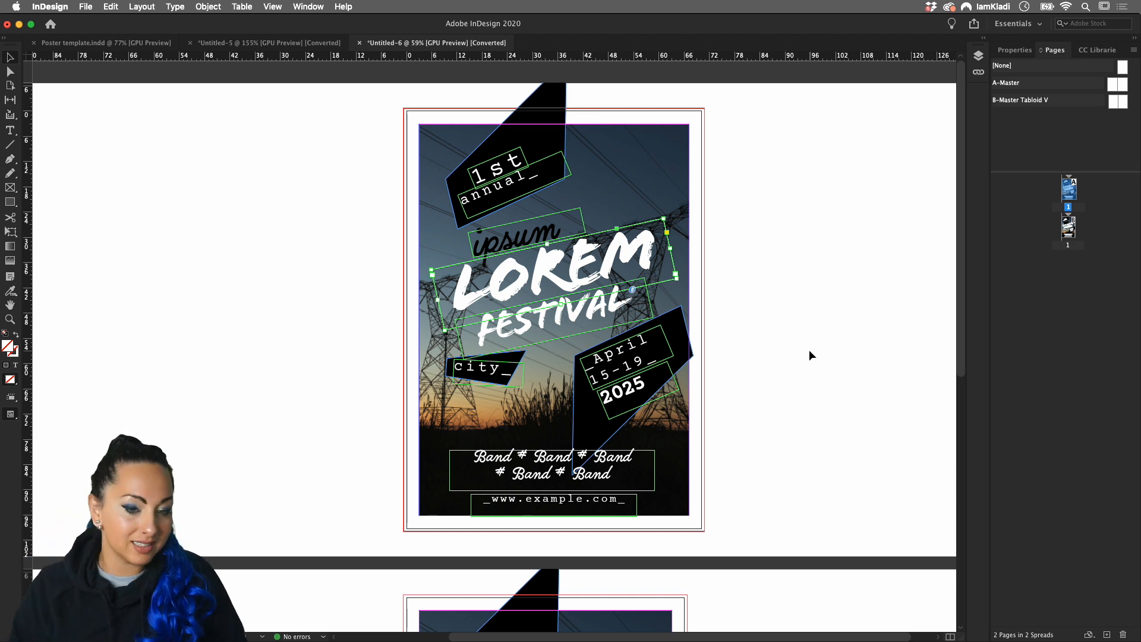
scroll(899, 428, "down", 3)
scroll(900, 425, "down", 8)
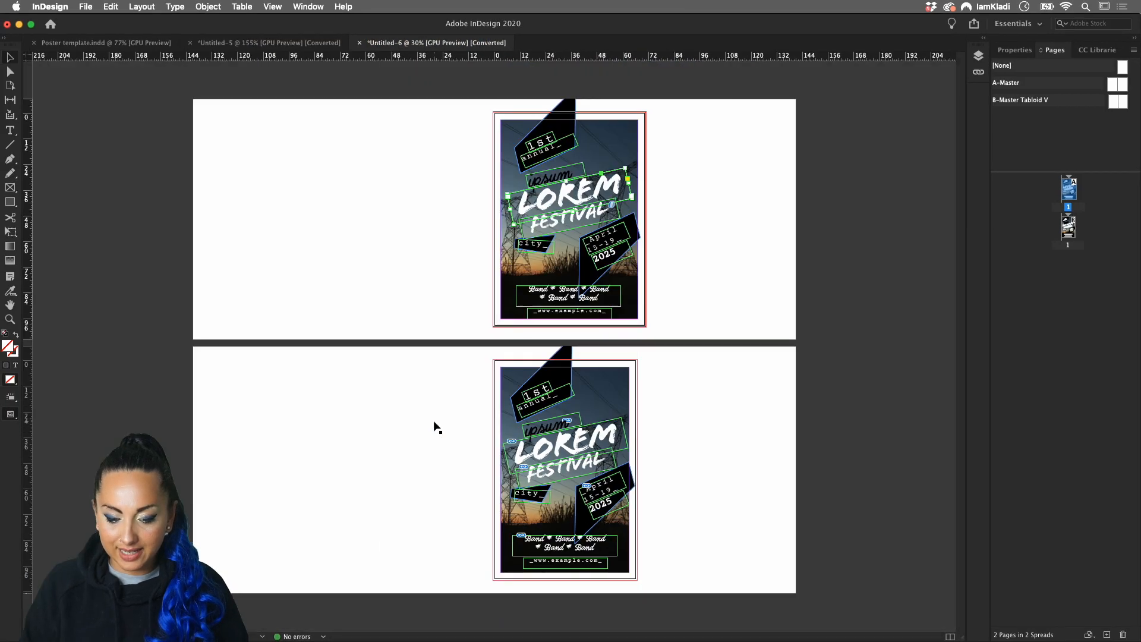
scroll(437, 427, "down", 1)
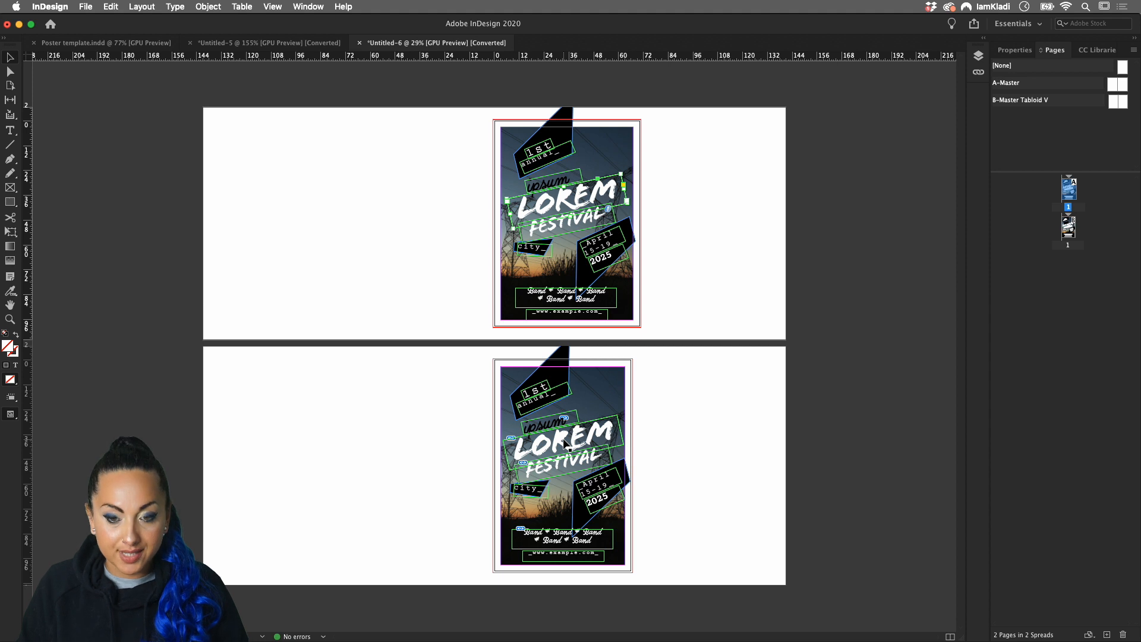
- Replace the word FESTIVAL with PARTY in the title on the first poster page
double_click(562, 222)
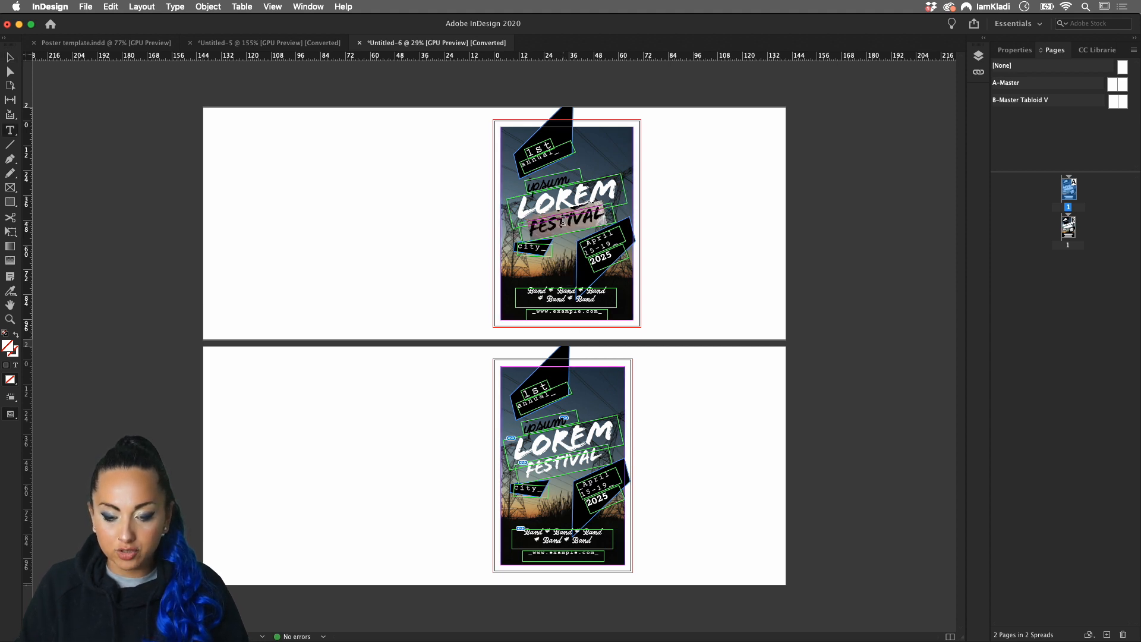
type("PART")
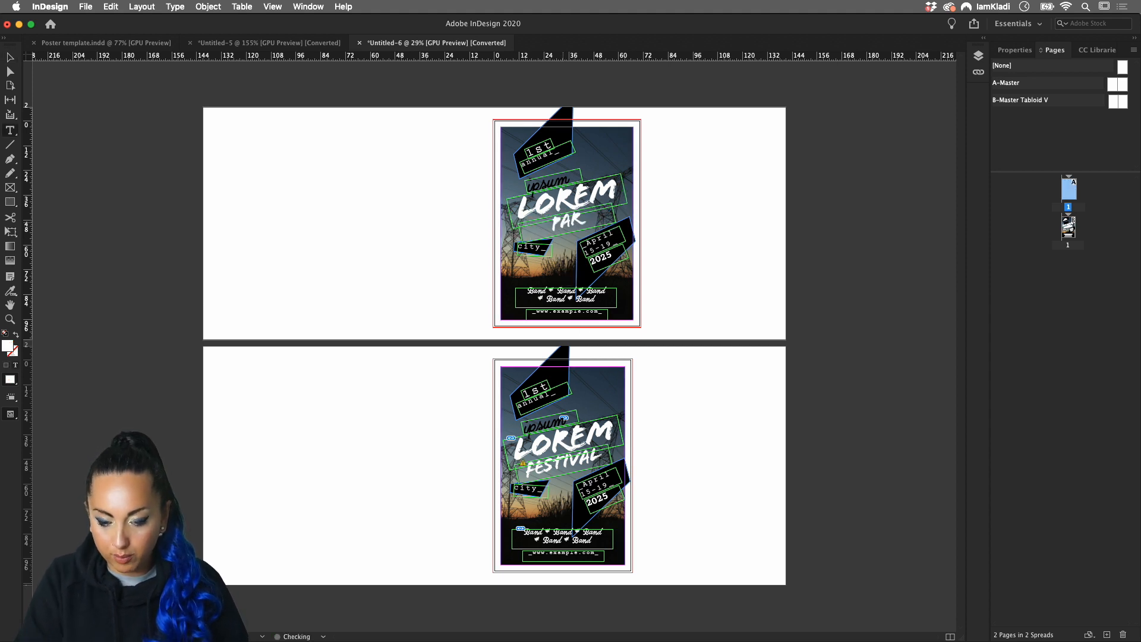
type("Y")
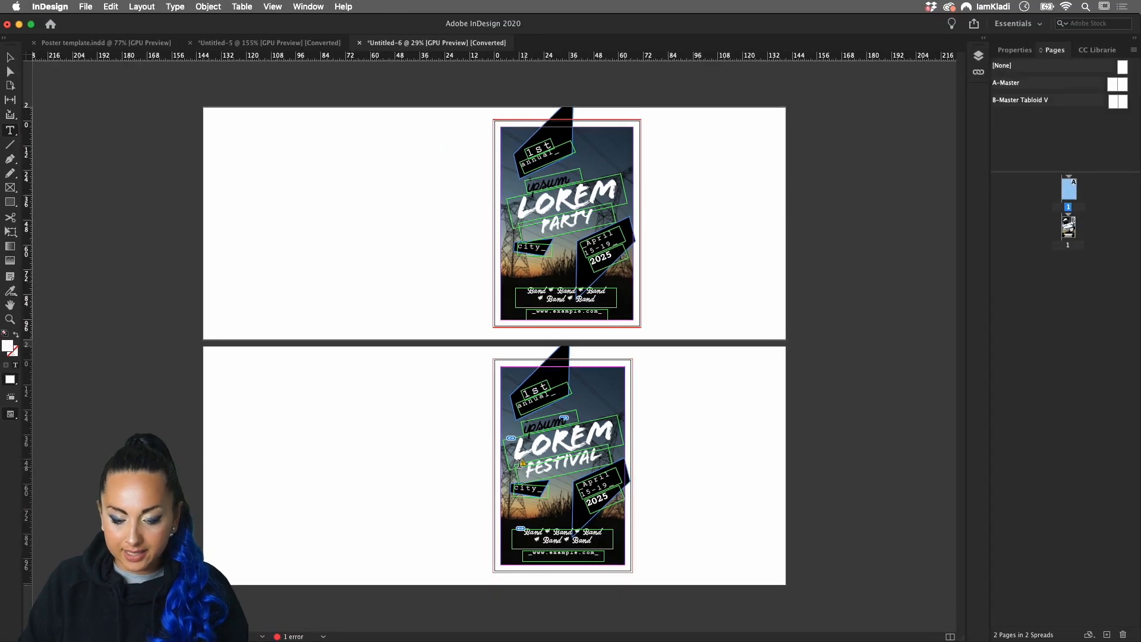
- Select the linked FESTIVAL text frame on the second poster page and update its outdated <Party> link
scroll(503, 472, "up", 4)
scroll(520, 464, "down", 2)
left_click(513, 459)
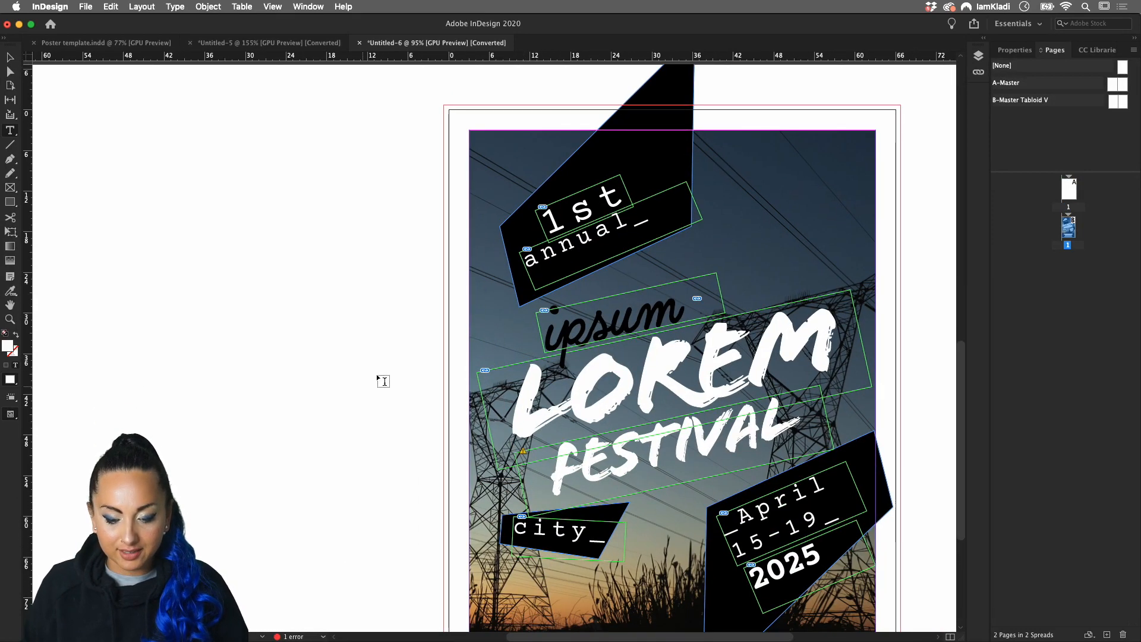
left_click(9, 58)
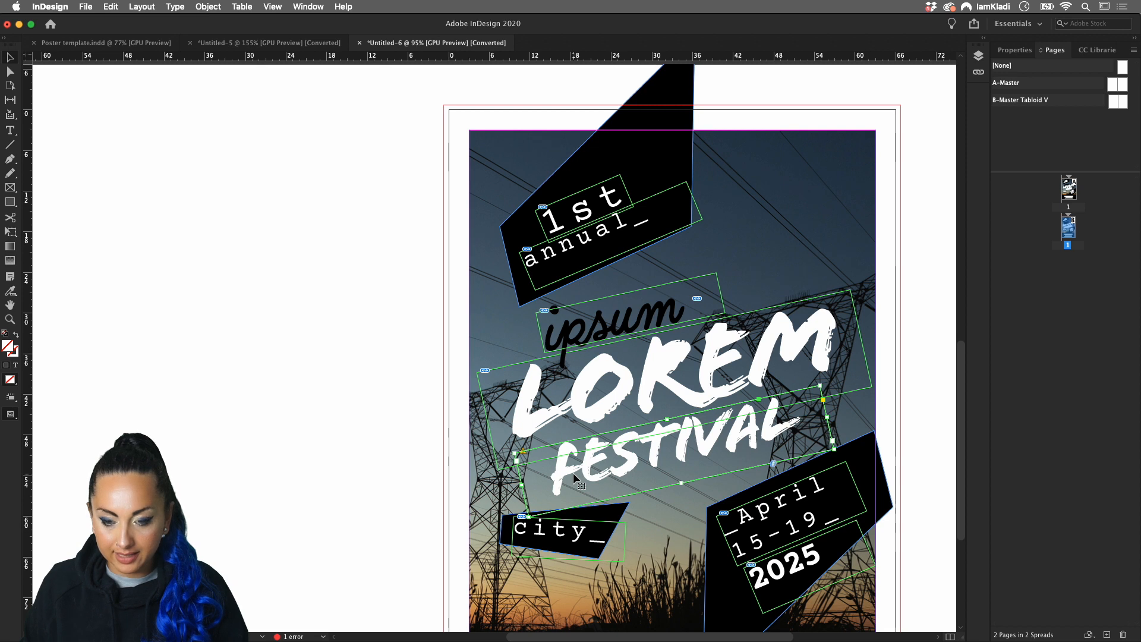
left_click(302, 7)
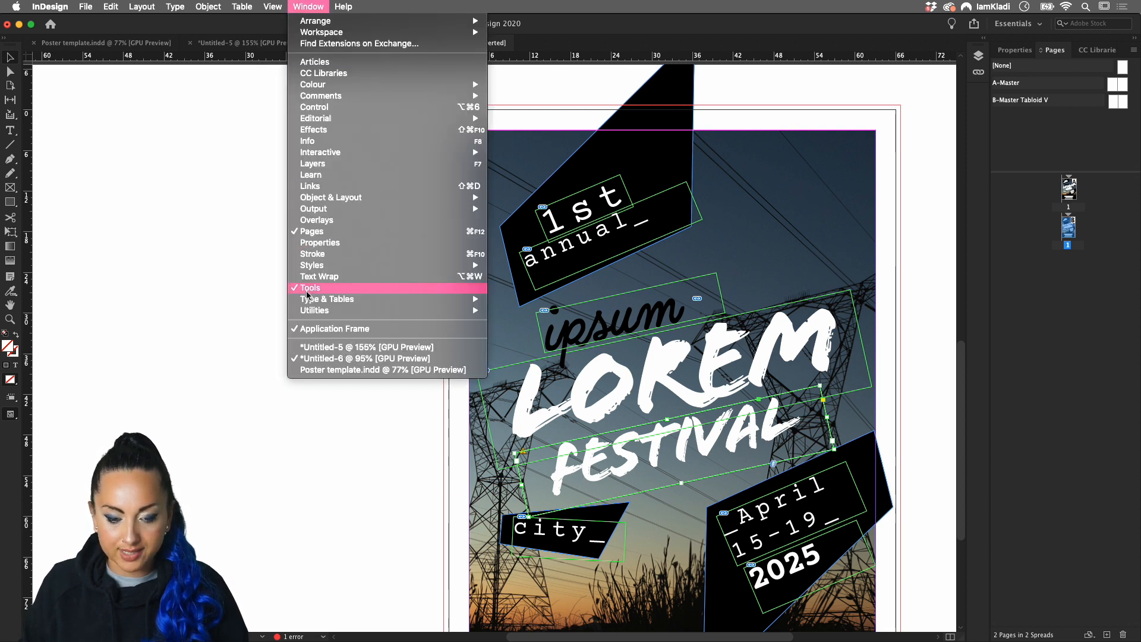
left_click(314, 186)
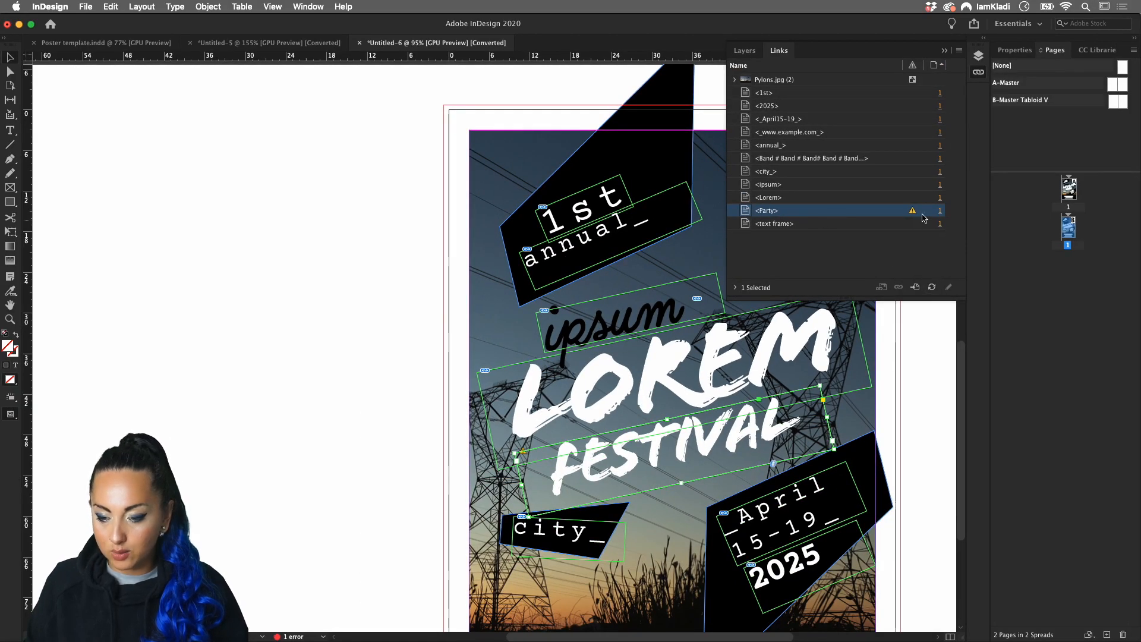
left_click(933, 287)
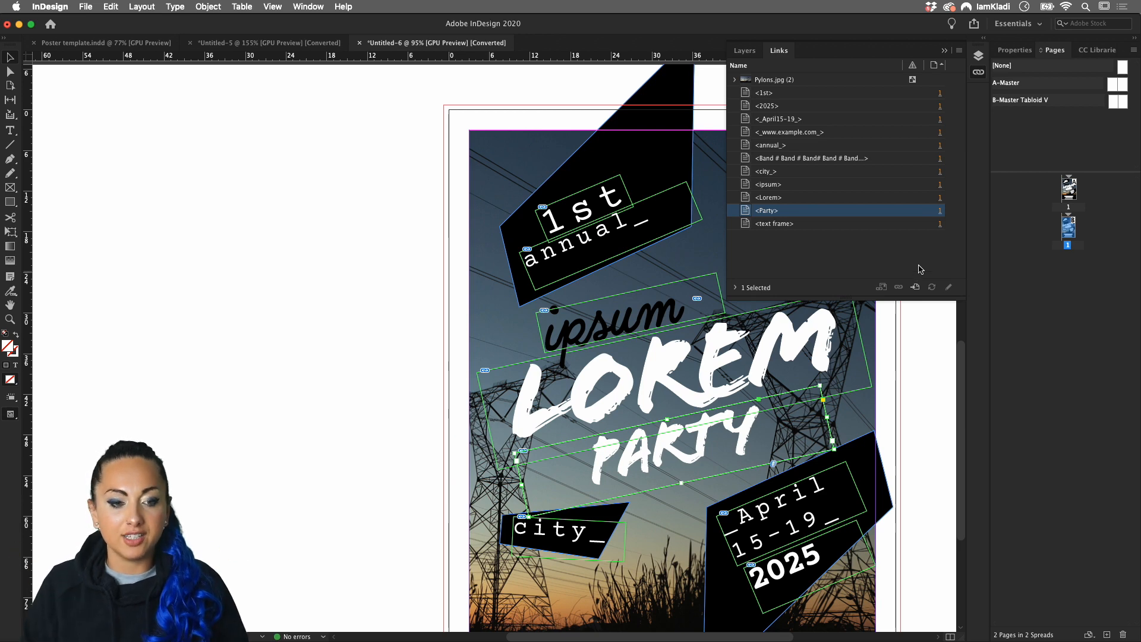
- Deselect the text frame and compare the PARTY title and the other linked content across both poster pages
scroll(906, 378, "down", 5)
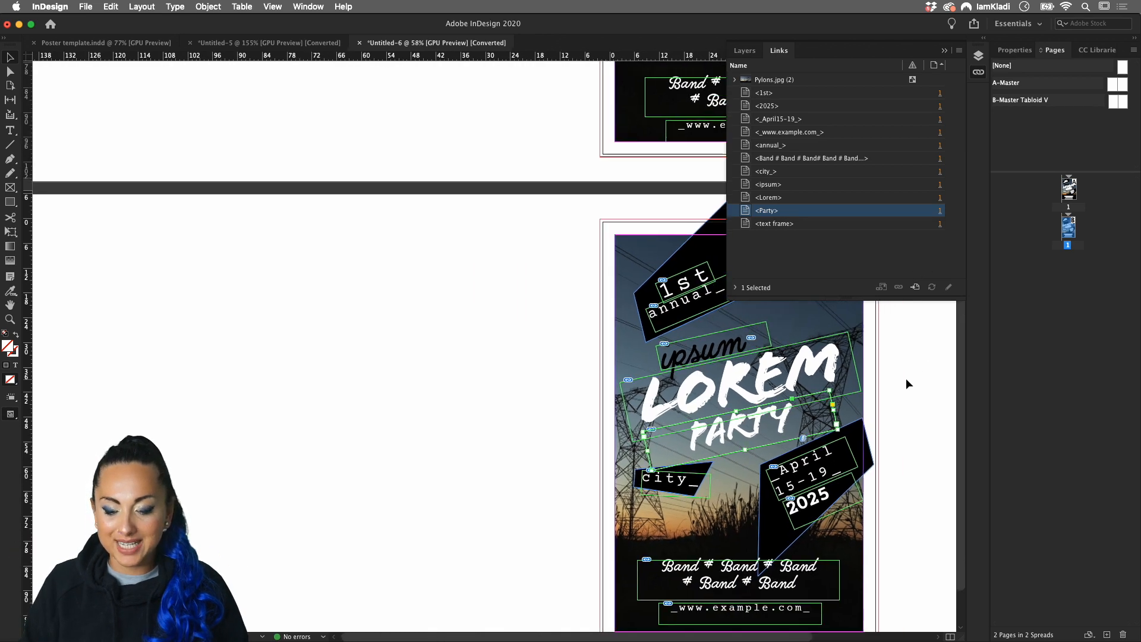
scroll(906, 378, "right", 2)
scroll(906, 378, "right", 1)
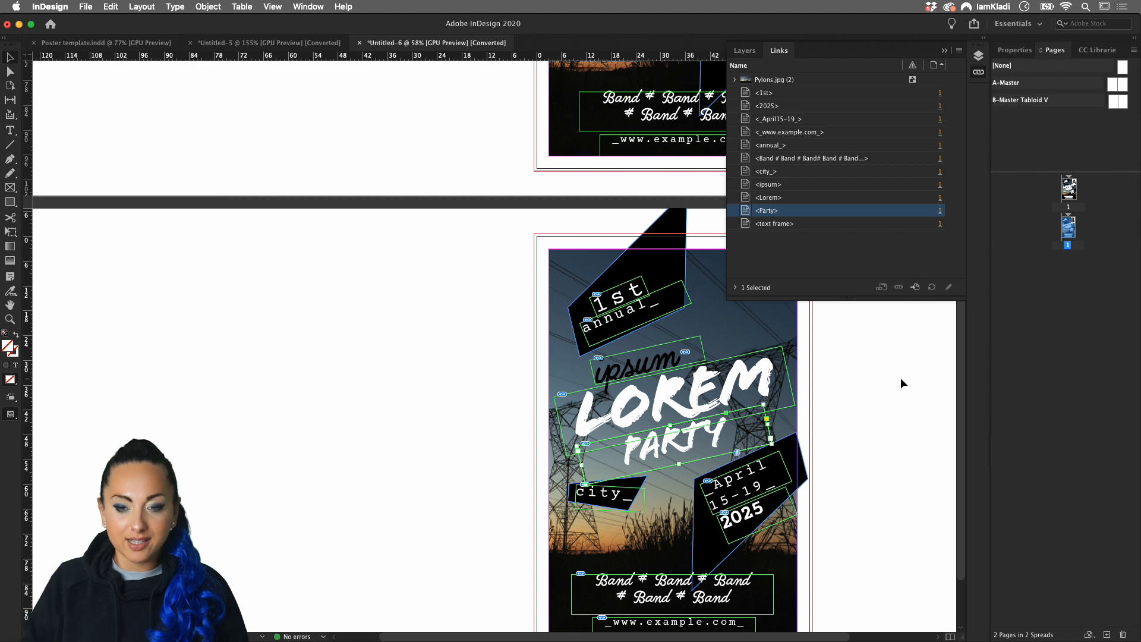
left_click(900, 380)
scroll(818, 388, "up", 5)
scroll(818, 387, "right", 3)
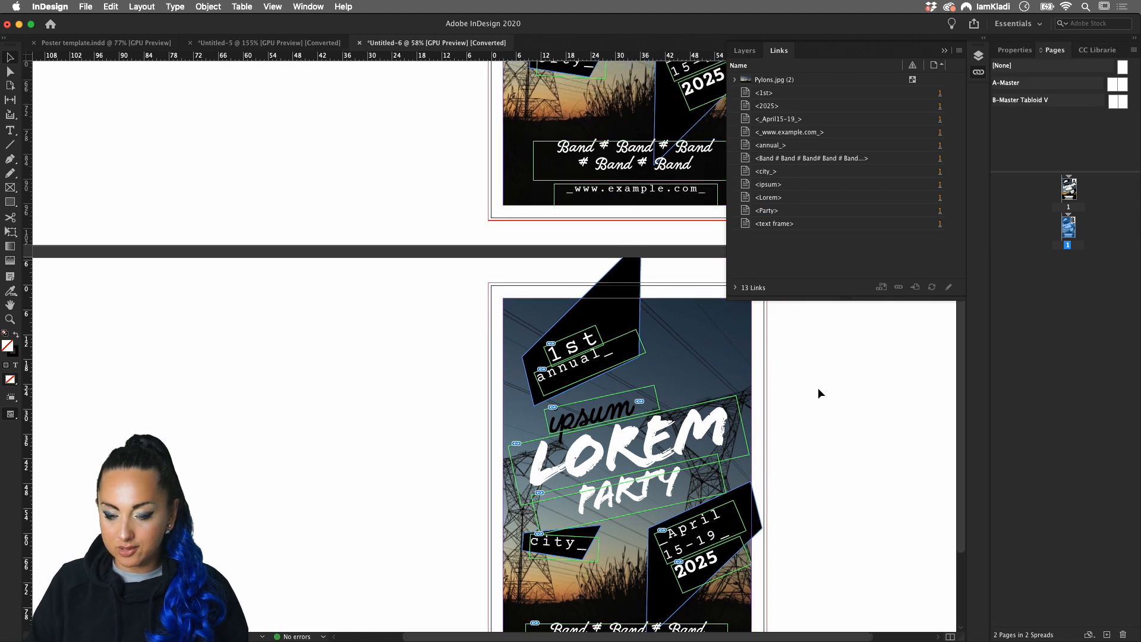
scroll(818, 379, "up", 1)
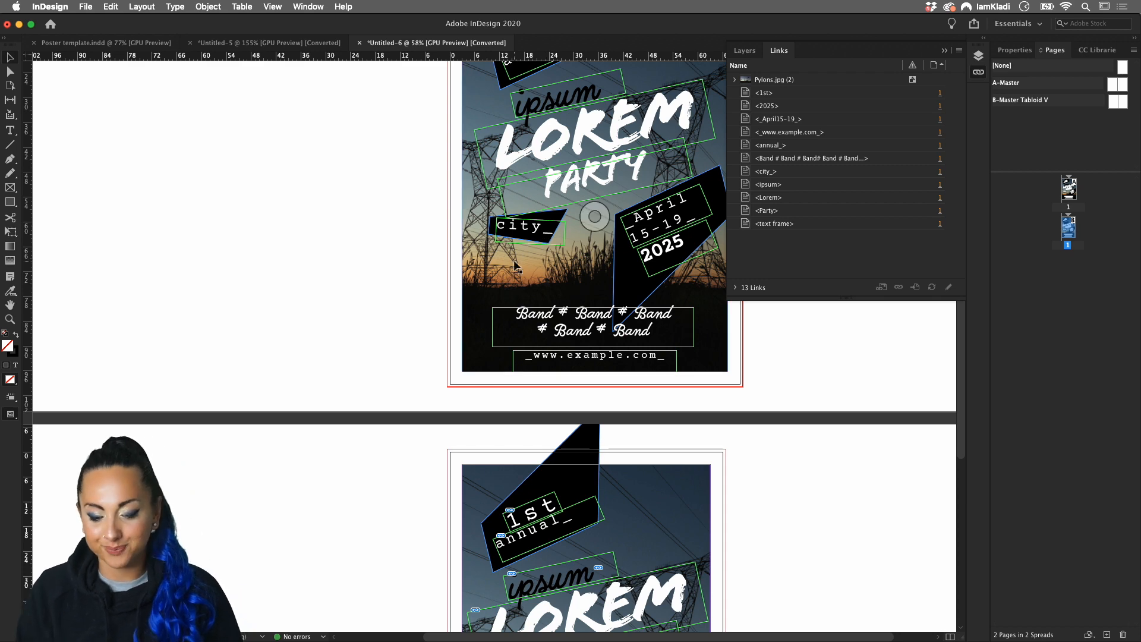
scroll(747, 397, "right", 3)
scroll(747, 397, "down", 6)
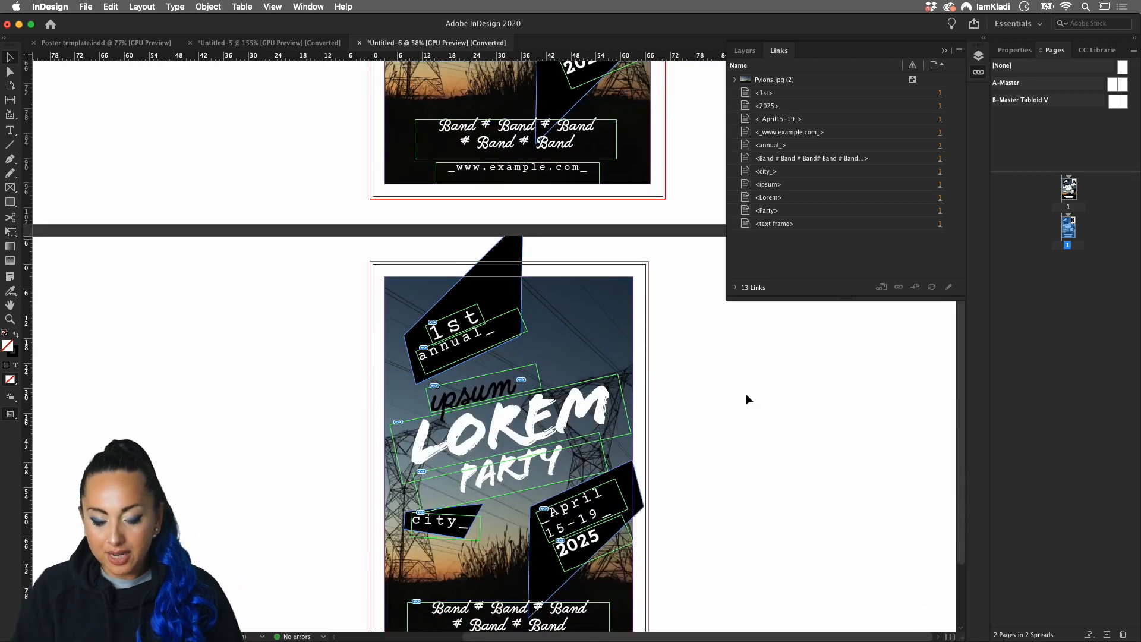
scroll(746, 397, "down", 1)
scroll(537, 457, "up", 10)
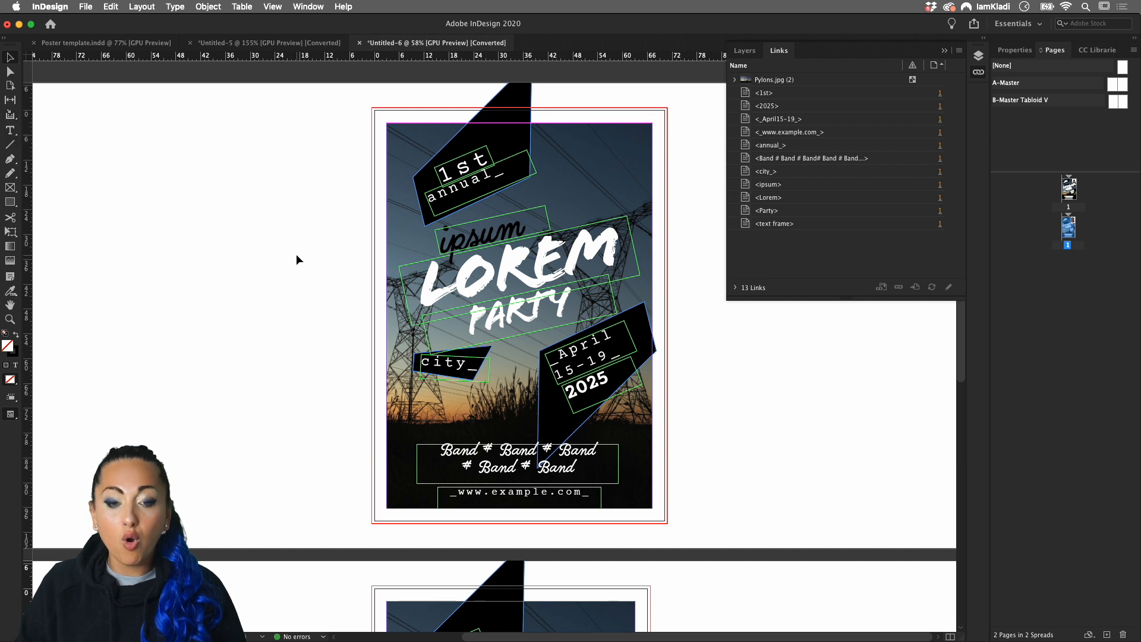
- Collect the first poster's background photo, ipsum text, LOREM title and black date shape with the Content Collector tool
key("b")
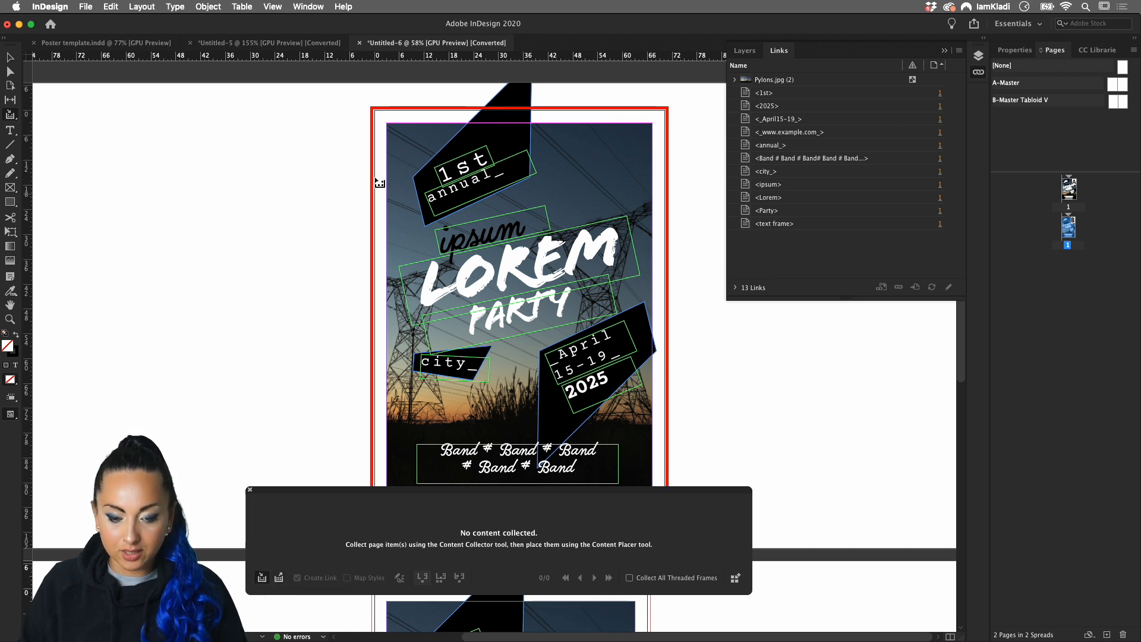
left_click(393, 195)
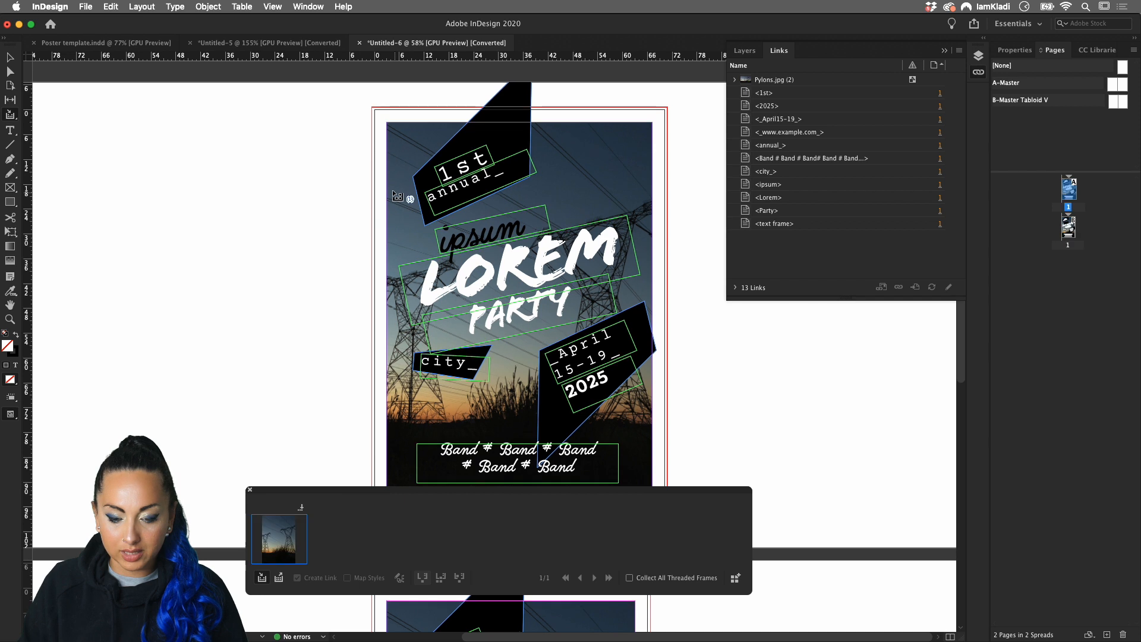
left_click(453, 241)
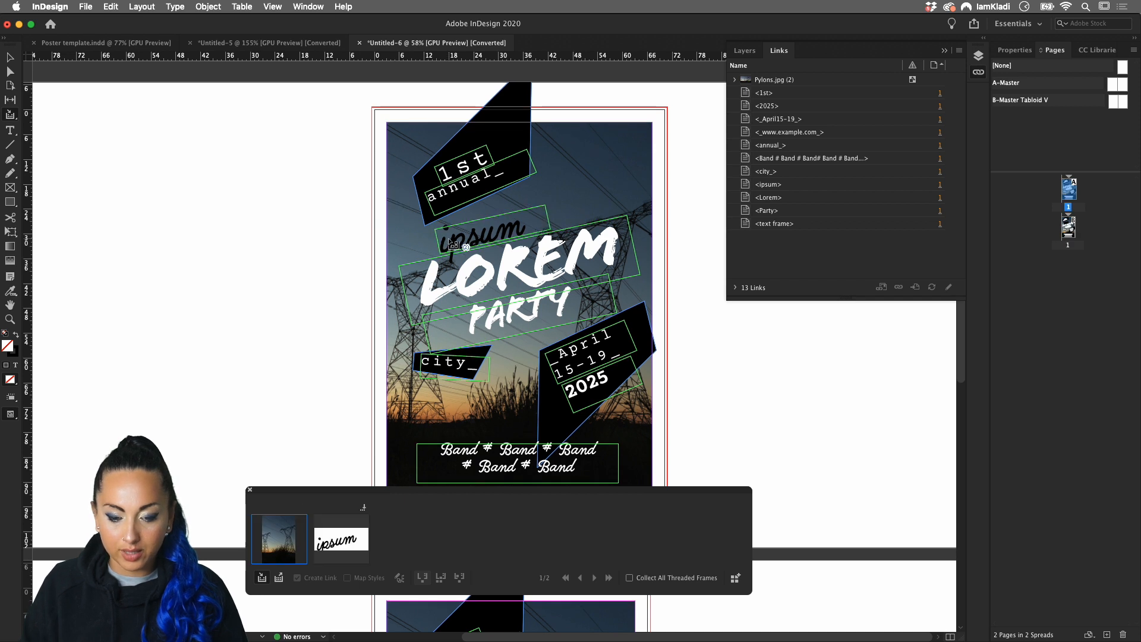
left_click(464, 275)
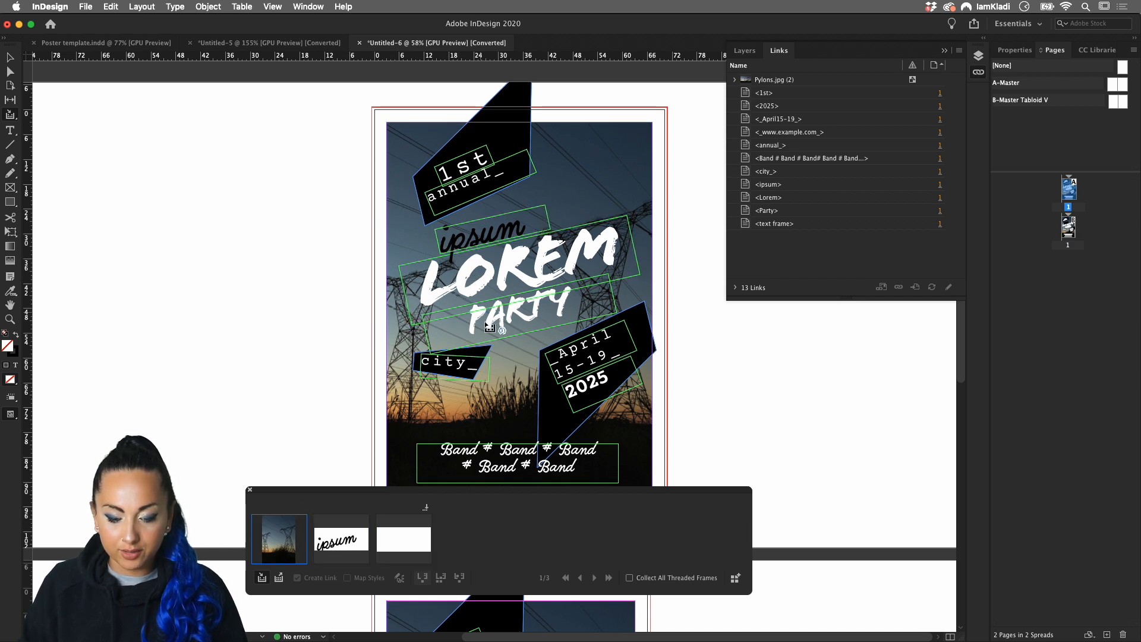
left_click(642, 329)
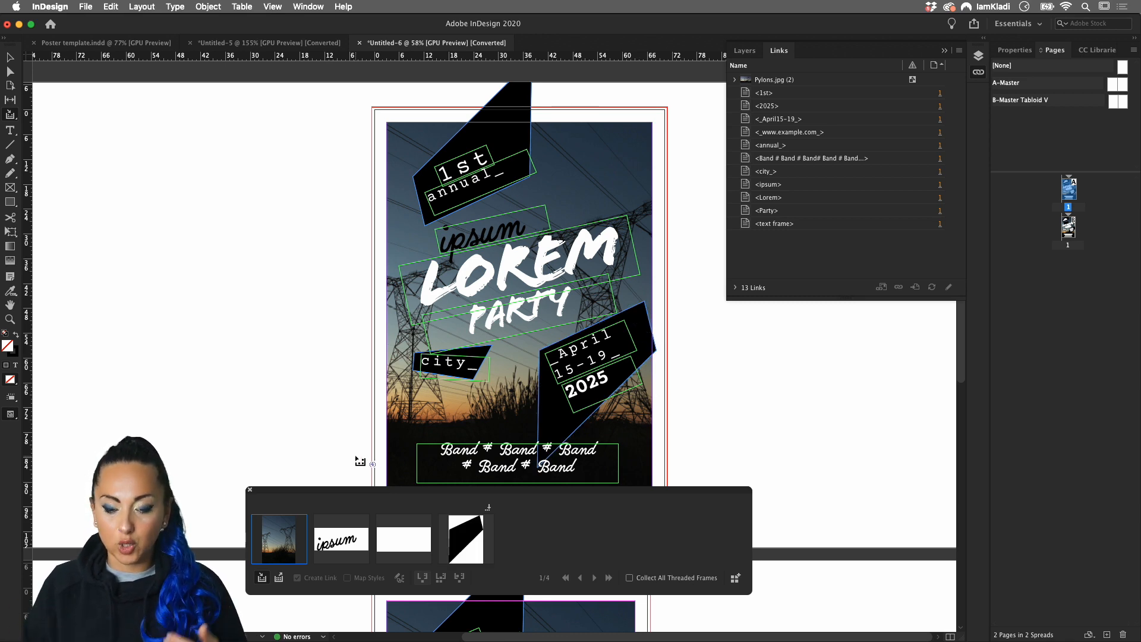
- Add a blank page after the first poster page and switch from the Content Collector to the Content Placer tool
scroll(413, 377, "down", 8)
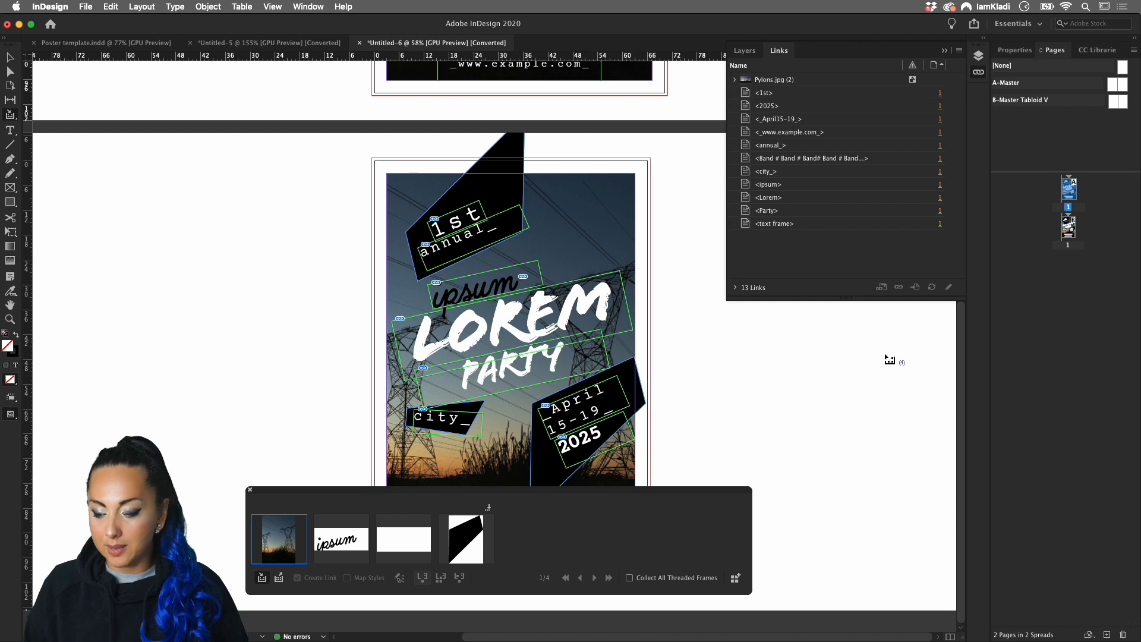
left_click(1110, 635)
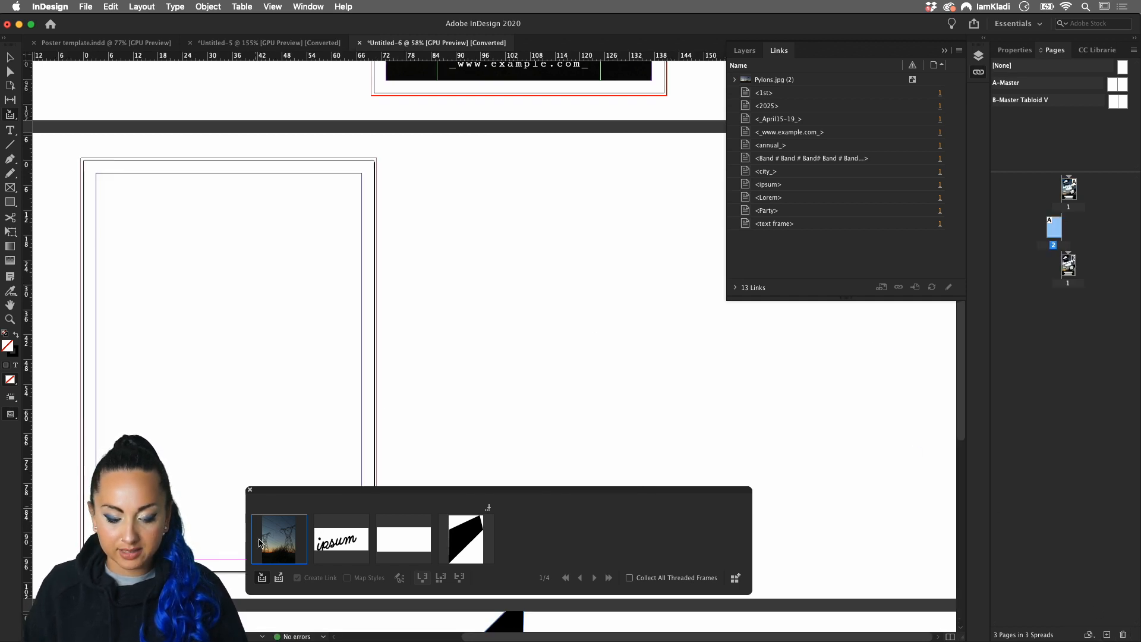
key("b")
left_click(267, 581)
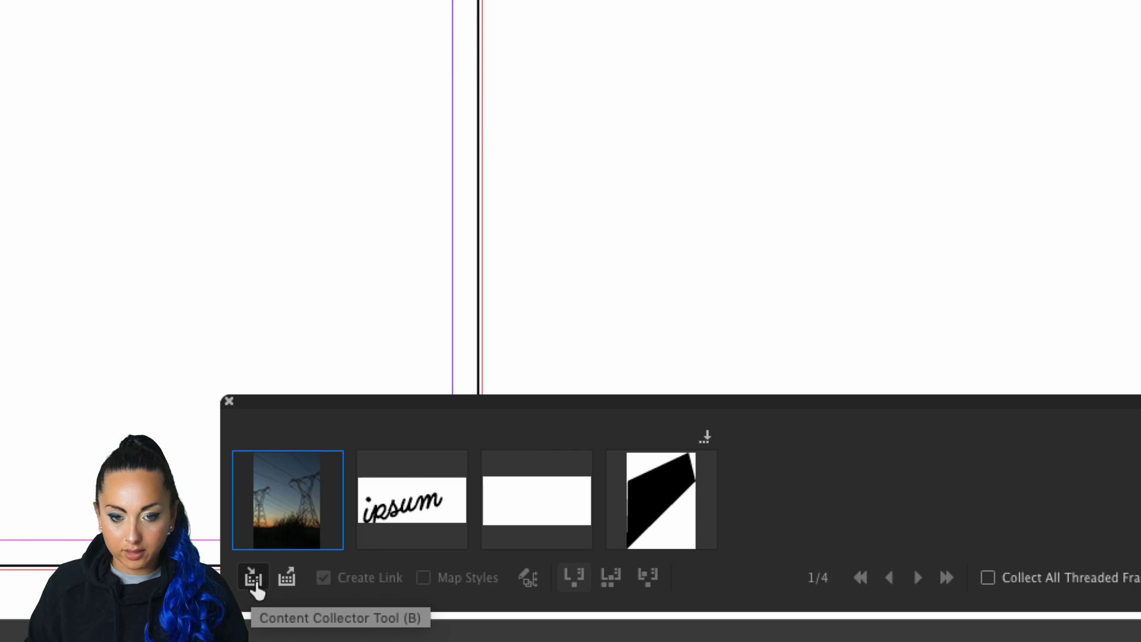
left_click(255, 584)
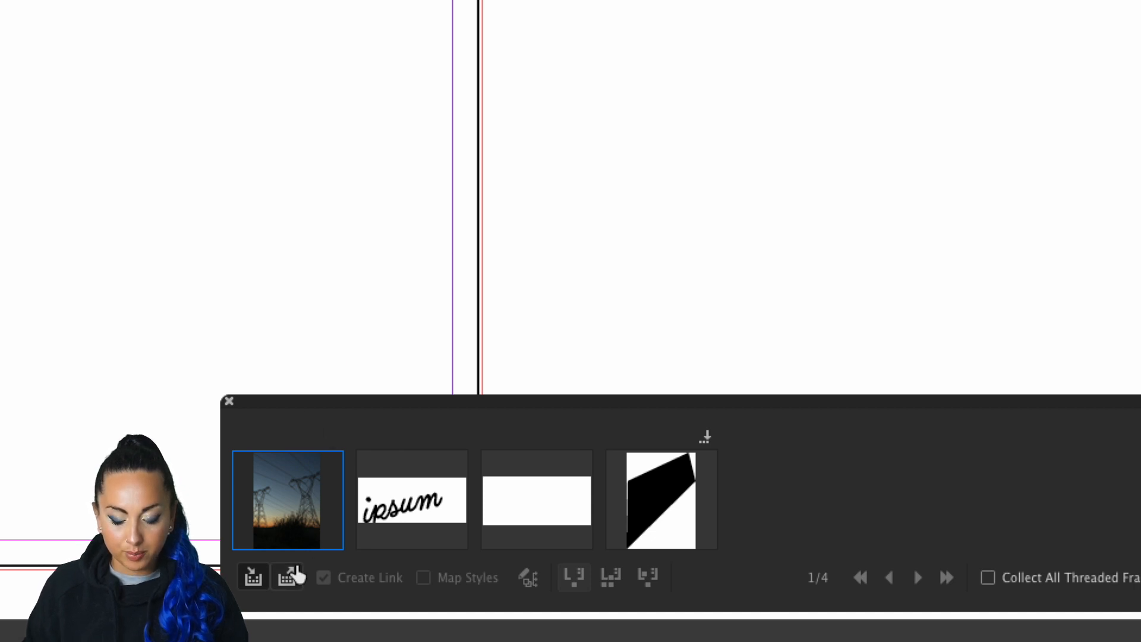
left_click(288, 574)
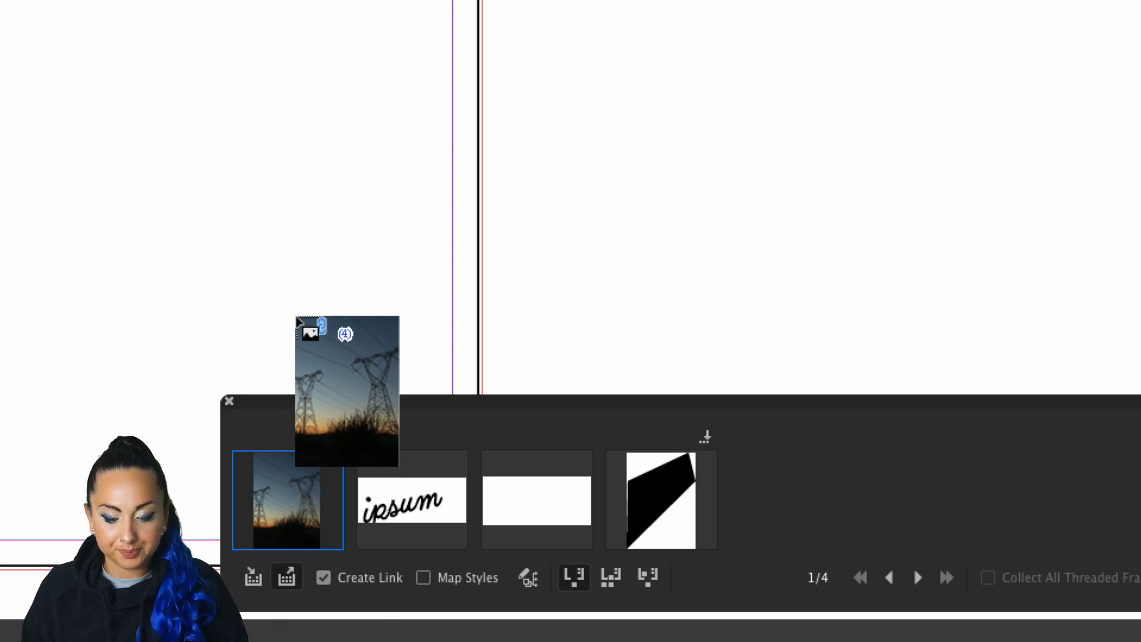
- Place the background photo beside the new page with Create Link on, keeping it in the conveyor and loading the next item
left_click(323, 578)
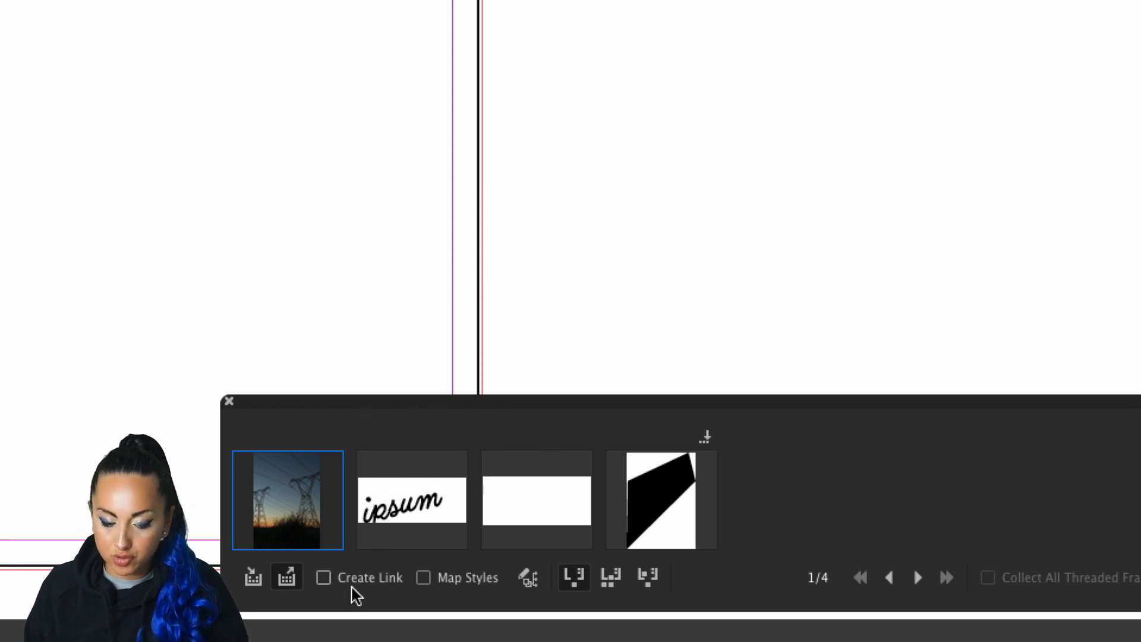
left_click(323, 580)
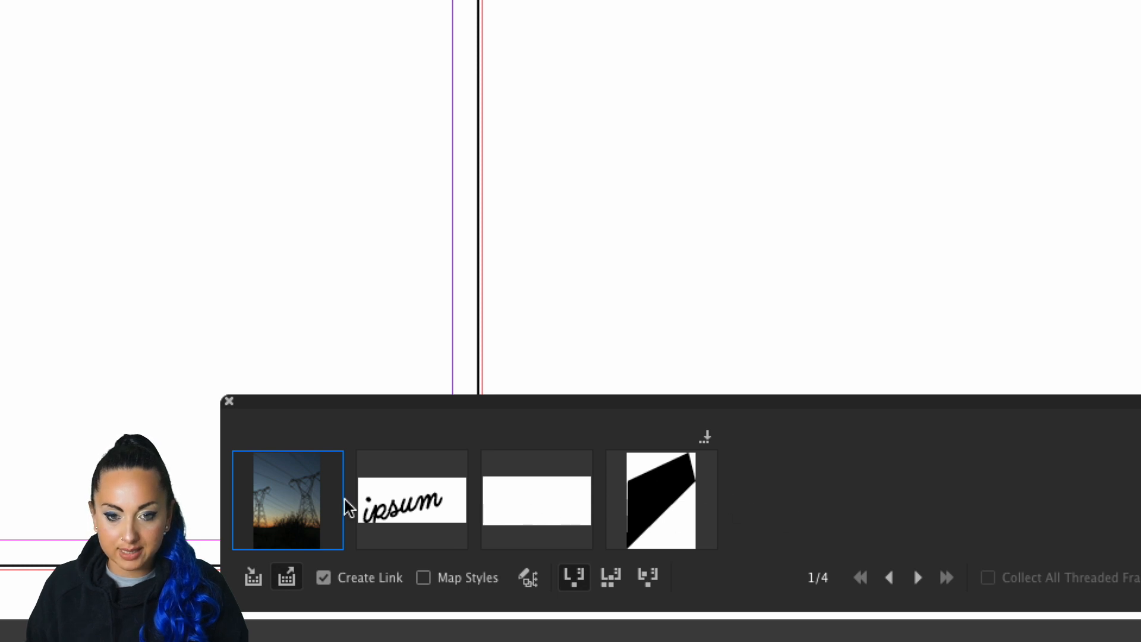
left_click(619, 584)
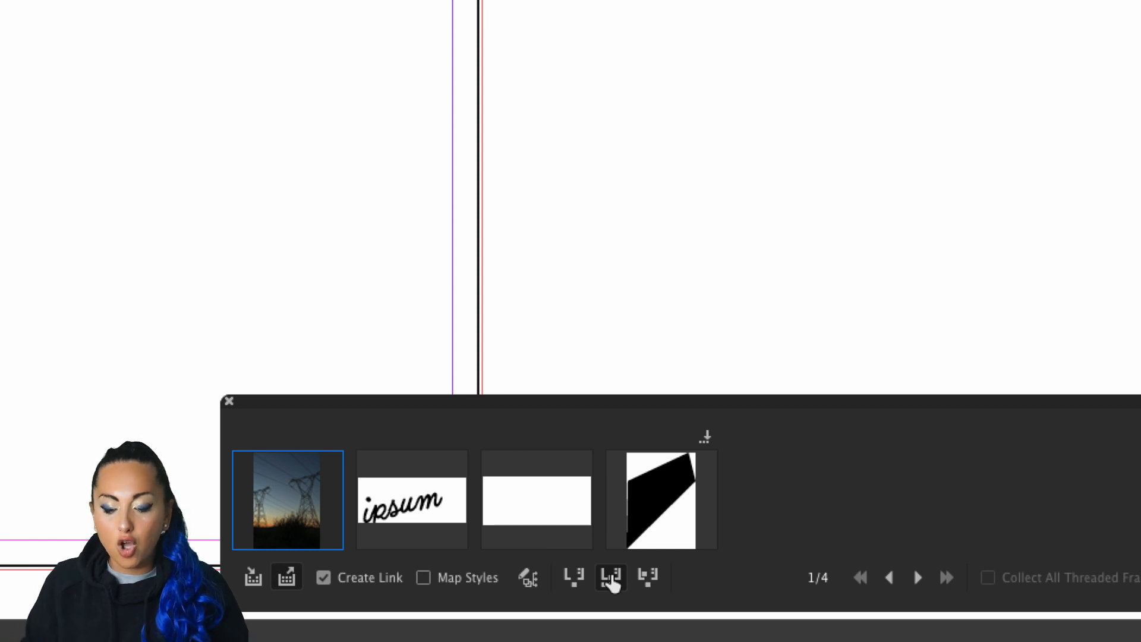
left_click(648, 576)
left_click(503, 212)
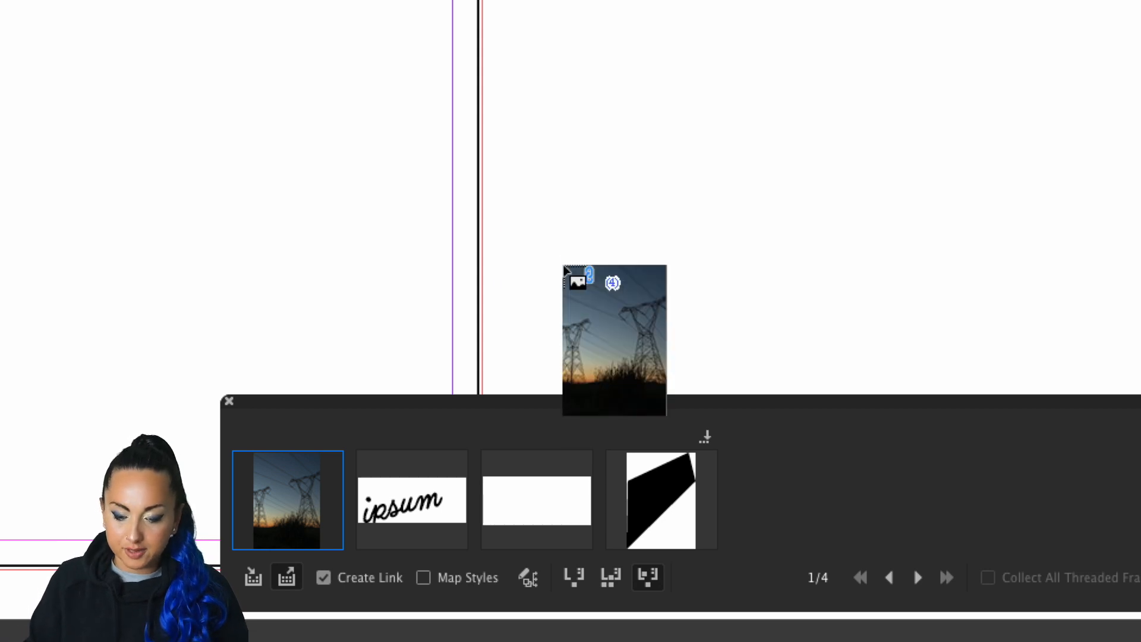
left_click(299, 52)
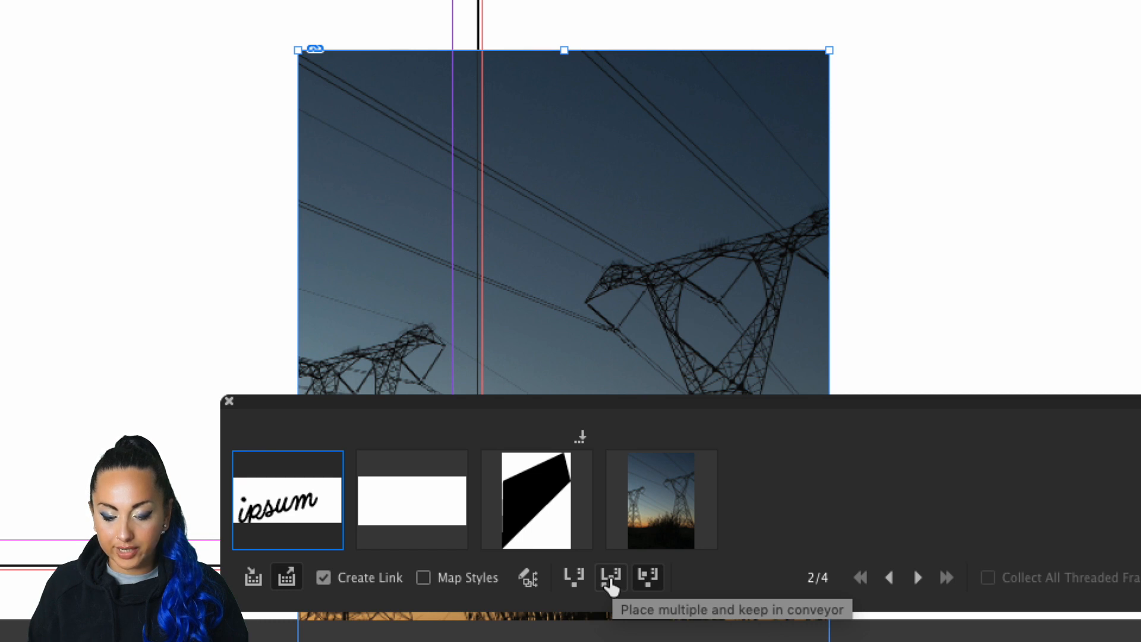
- Place three linked copies of the ipsum text over the new page, using the Place multiple and keep in conveyor option
left_click(611, 585)
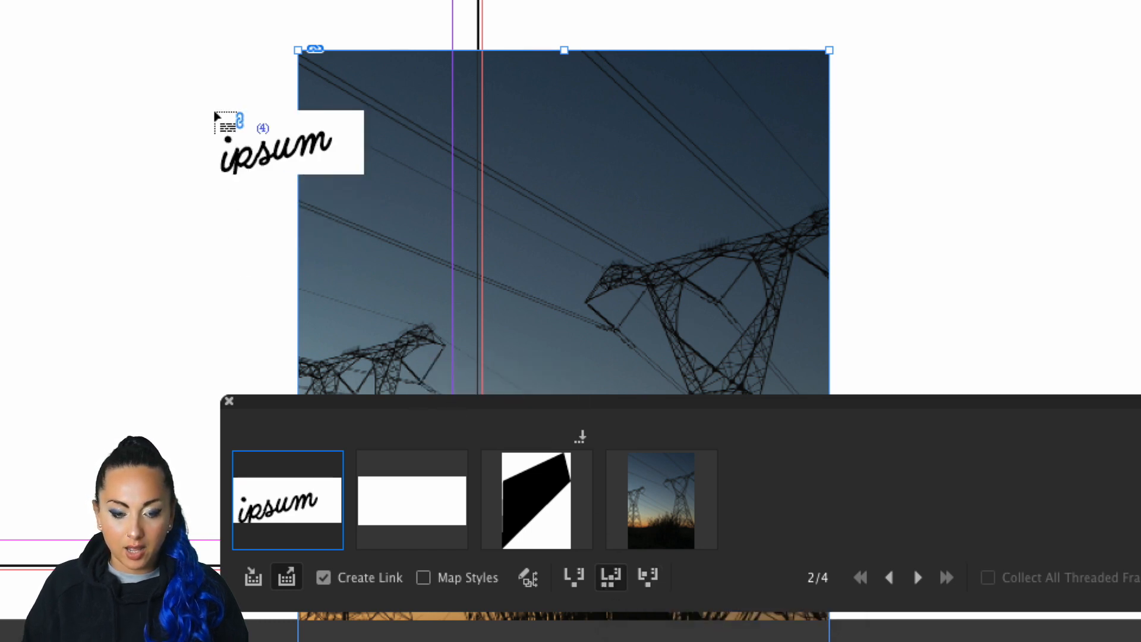
left_click(202, 68)
left_click(219, 179)
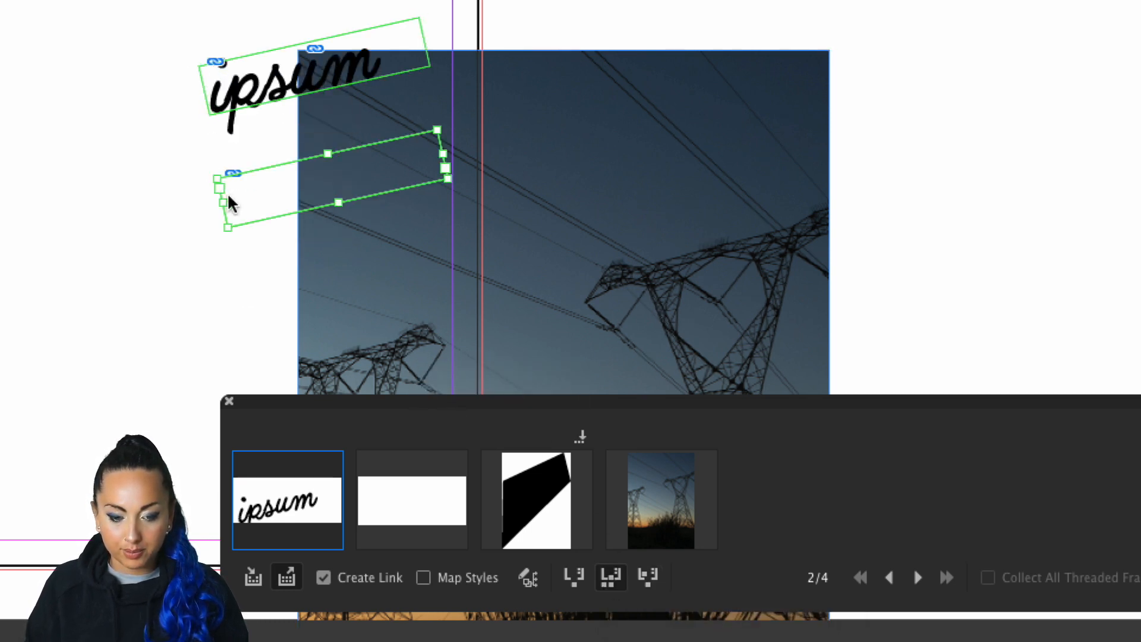
left_click(240, 274)
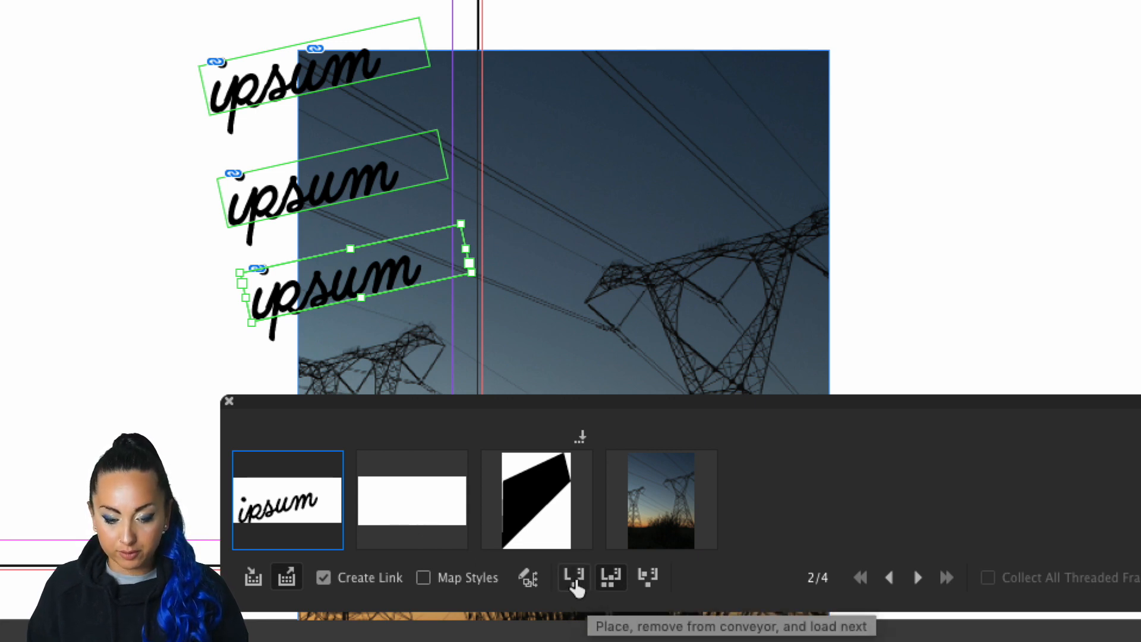
- Using Place, remove from conveyor, and load next, place the ipsum text beside the photo and the LOREM title at the first poster's foot
left_click(580, 587)
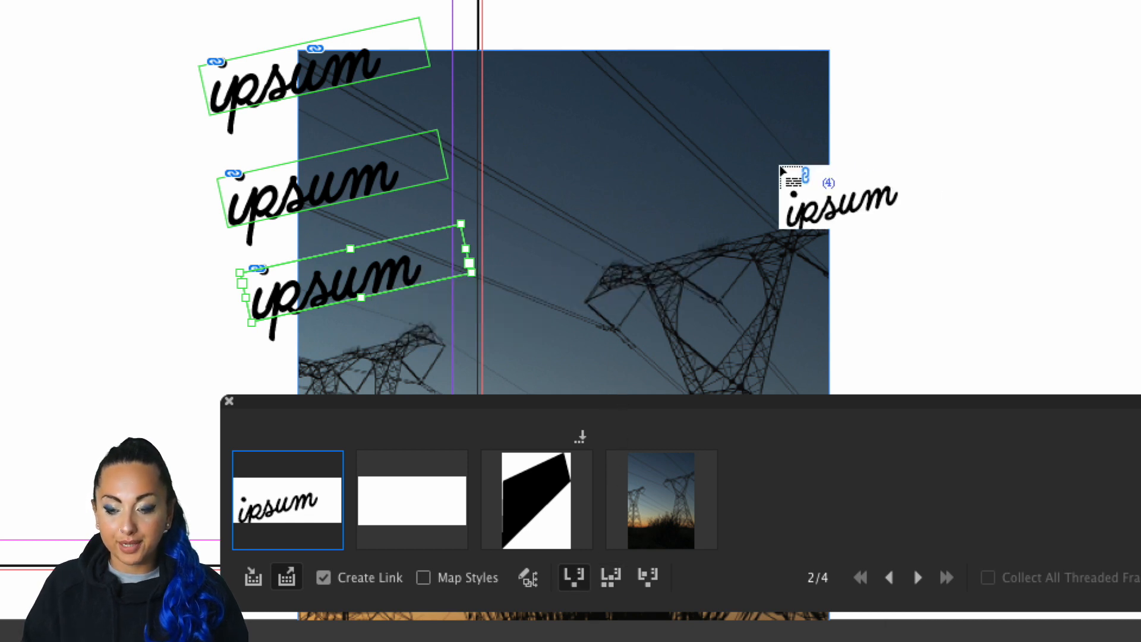
left_click(849, 150)
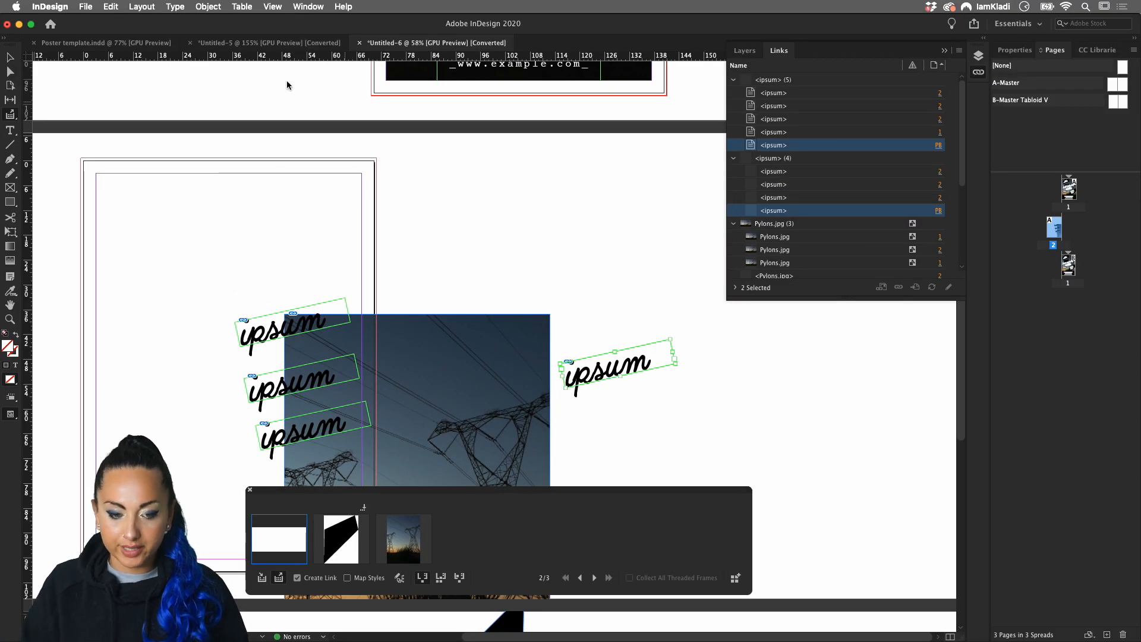
left_click(262, 66)
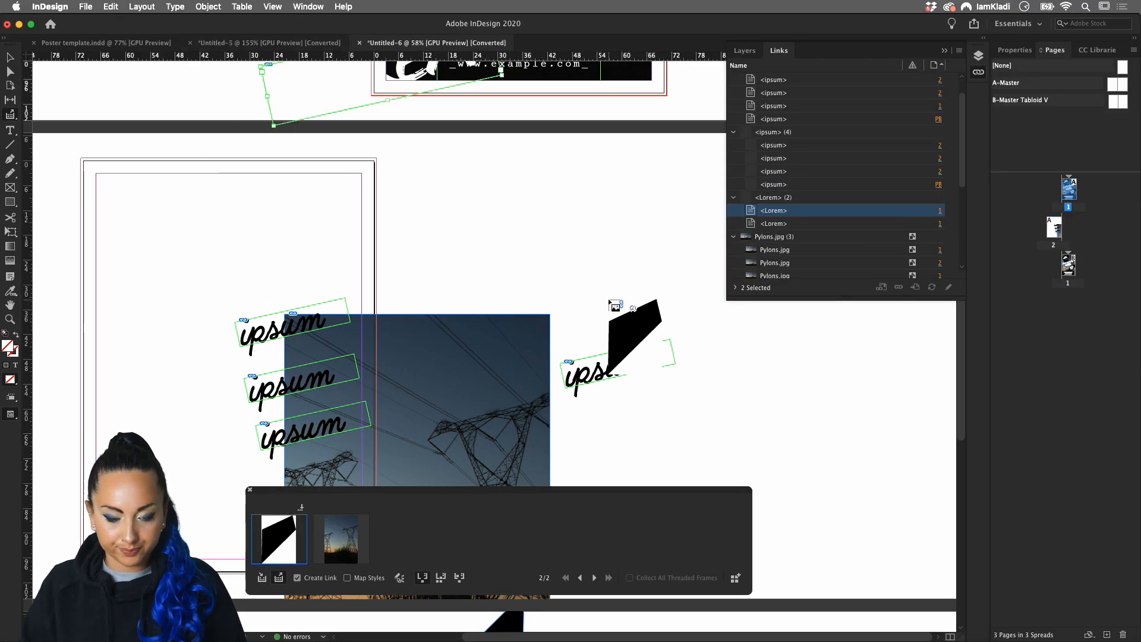
- Check the conveyor's remaining collected items from the Untitled-5 brochure document and return to Untitled-6
key("Escape")
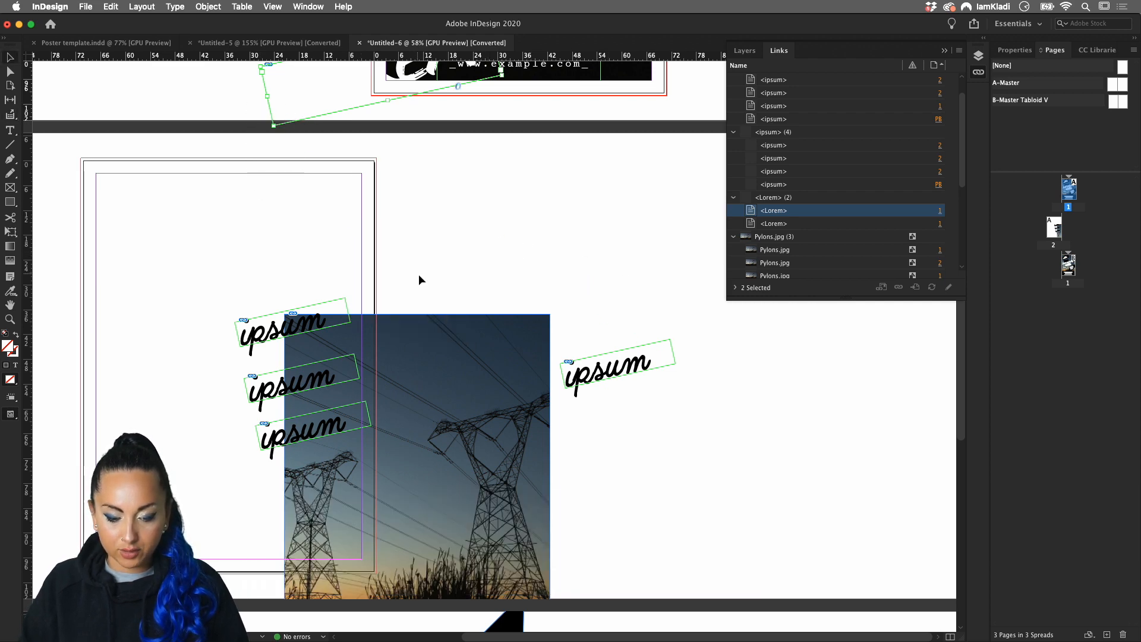
left_click(236, 43)
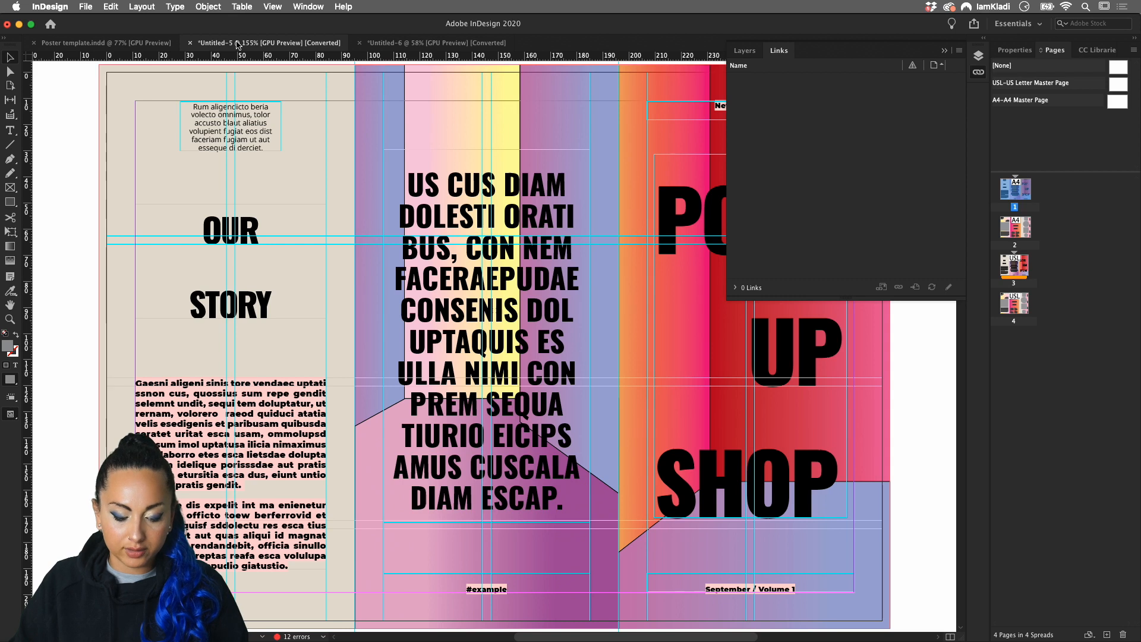
key("b")
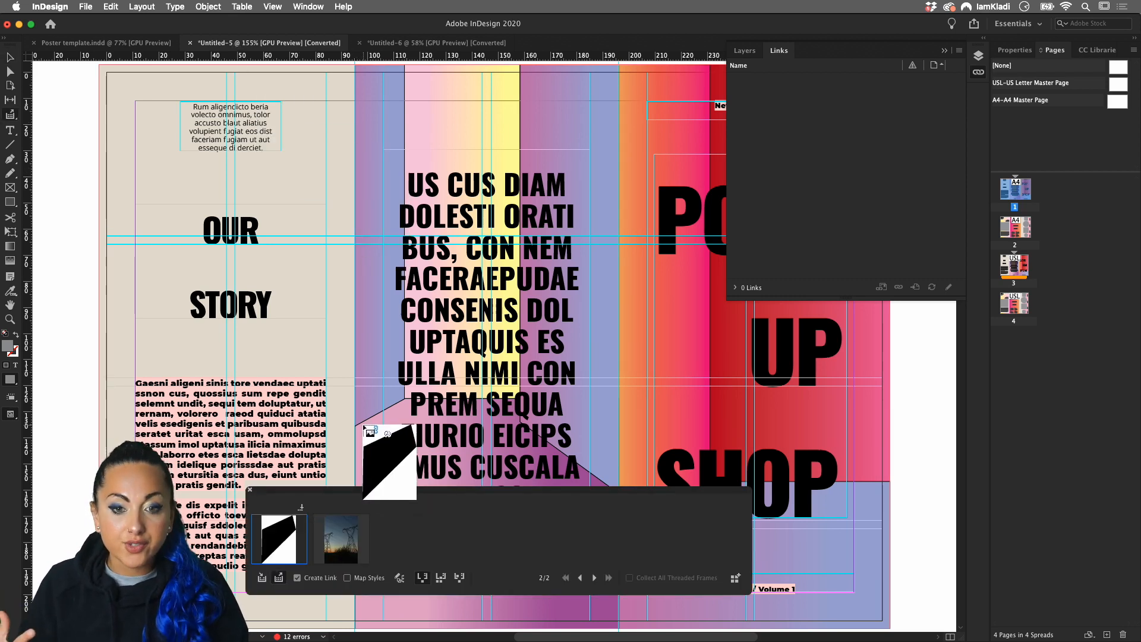
left_click(403, 45)
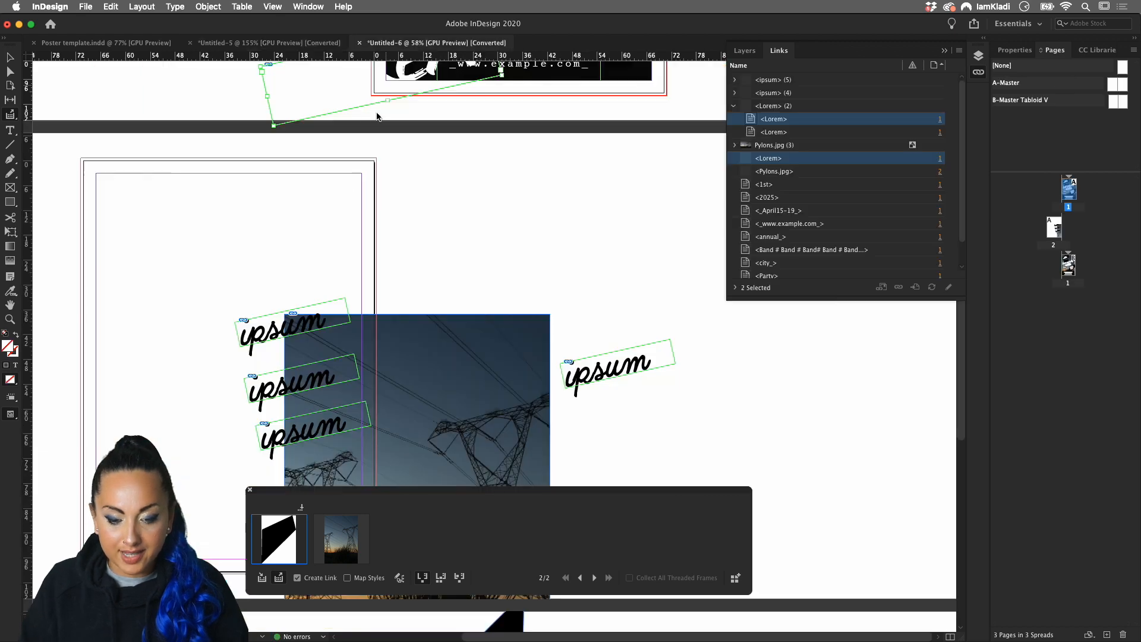
- Collect the LOREM and PARTY titles from the first poster page with the Content Collector tool
scroll(509, 352, "up", 8)
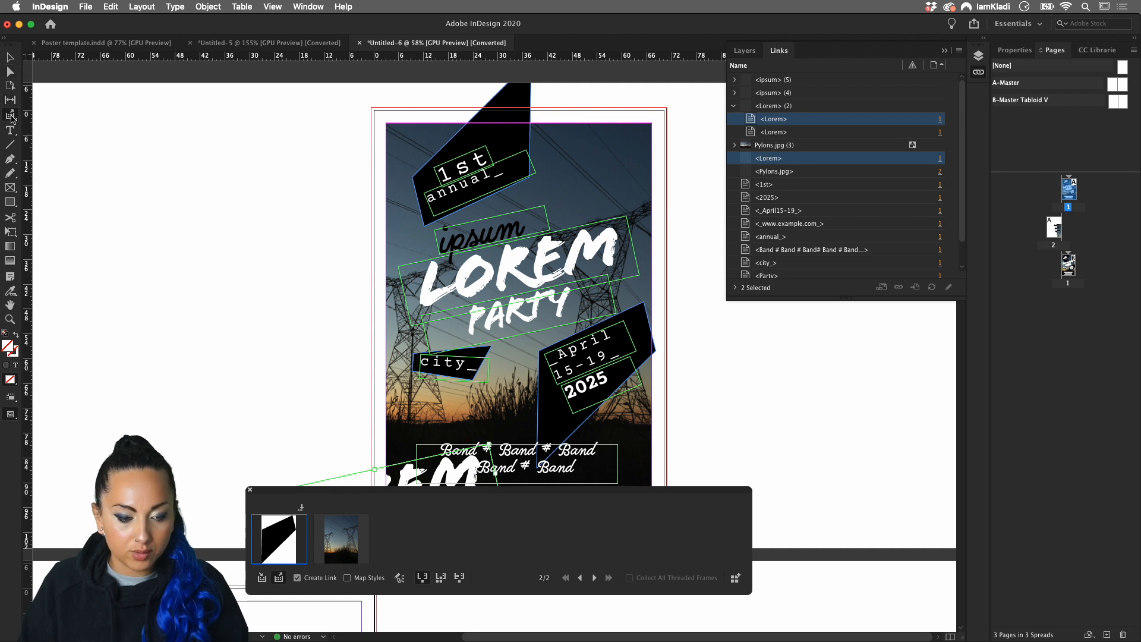
left_click(263, 579)
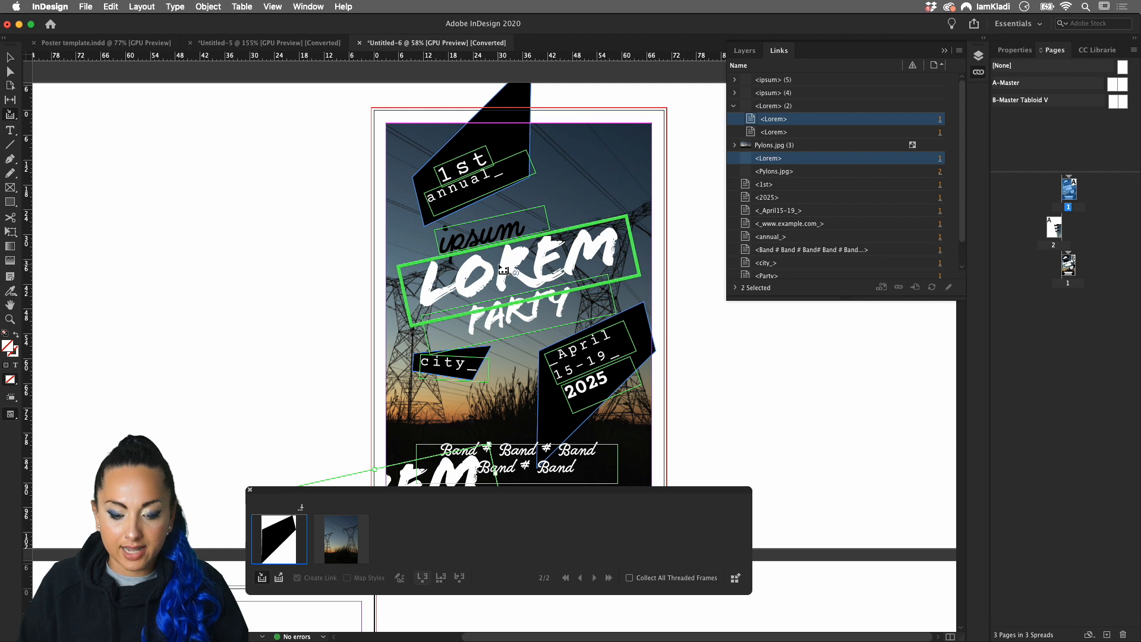
left_click(505, 321)
left_click(519, 327)
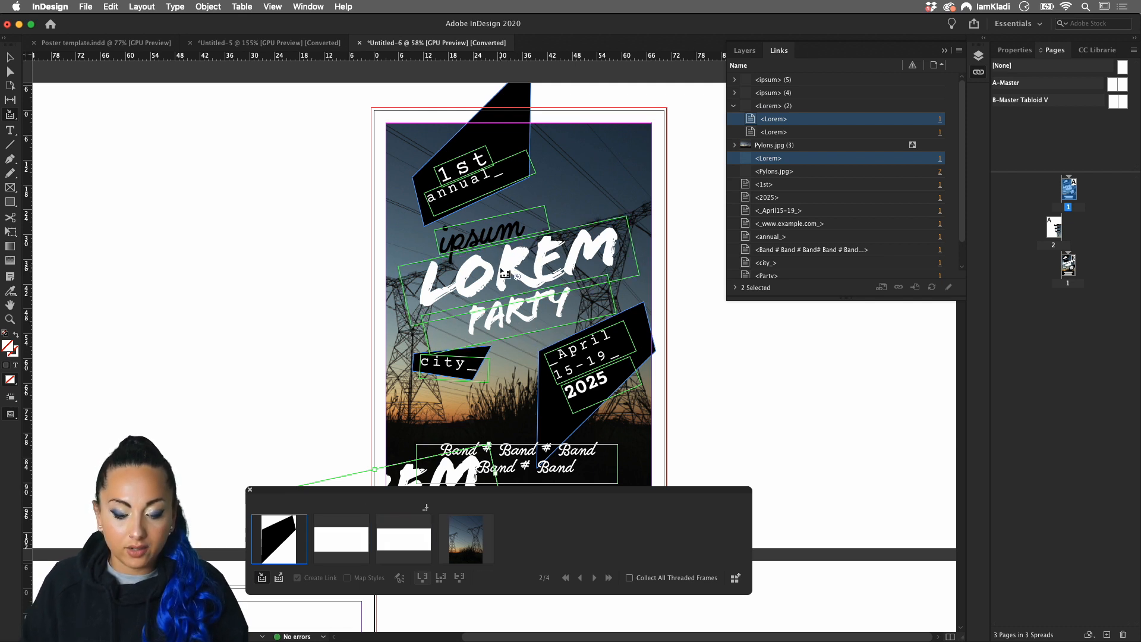
- Start placing the linked black shape in the Untitled-5 brochure and save the source document as poster on the Desktop
left_click(278, 44)
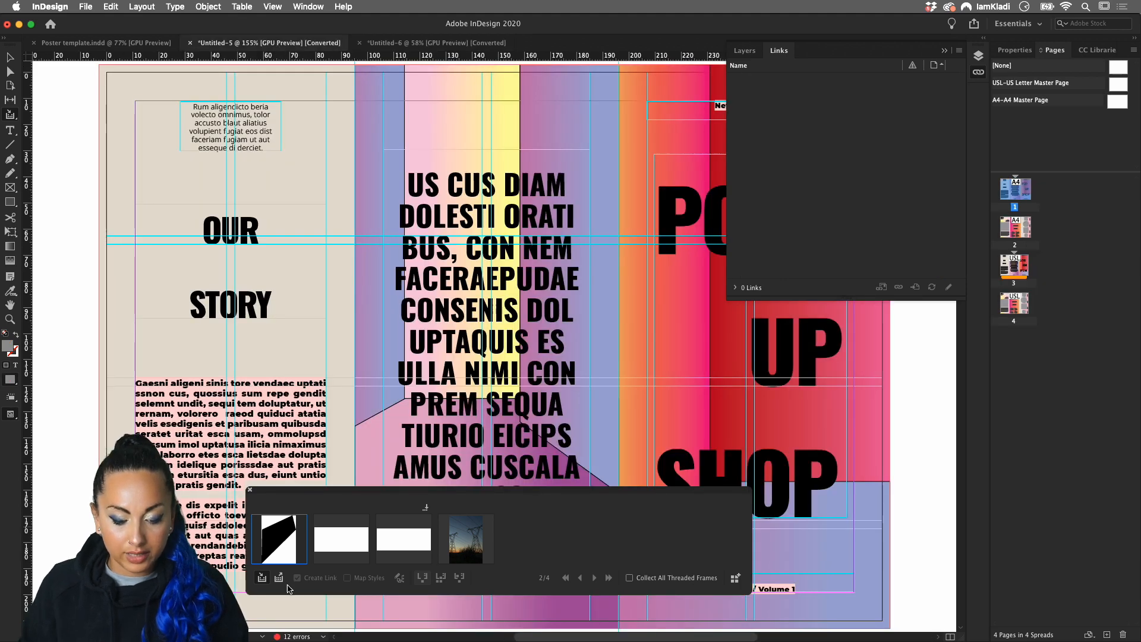
key("b")
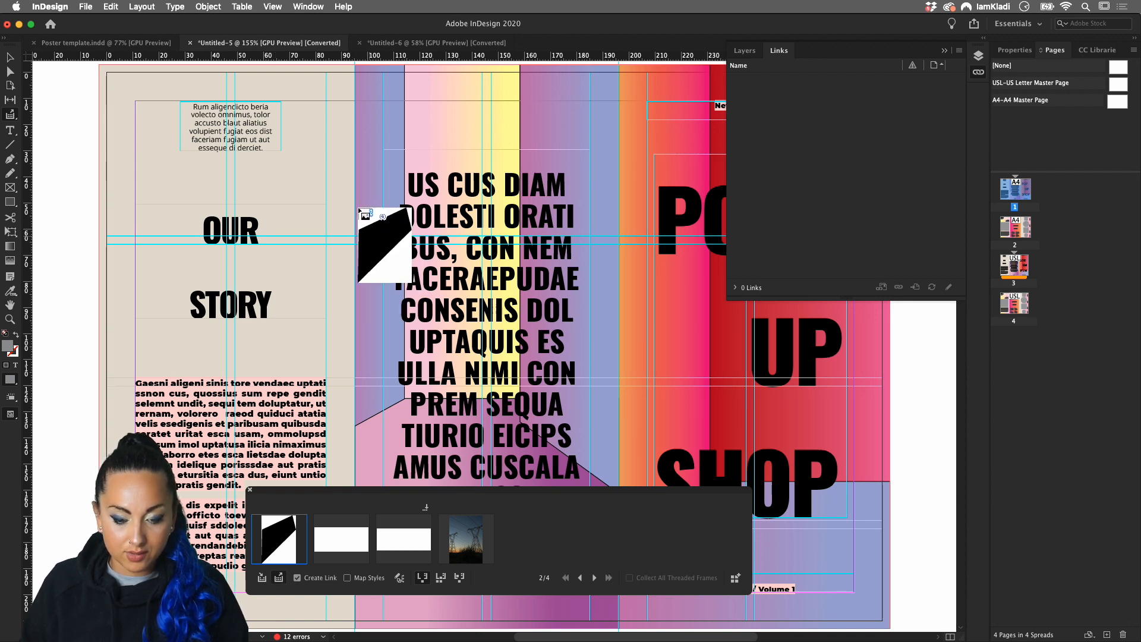
left_click(352, 161)
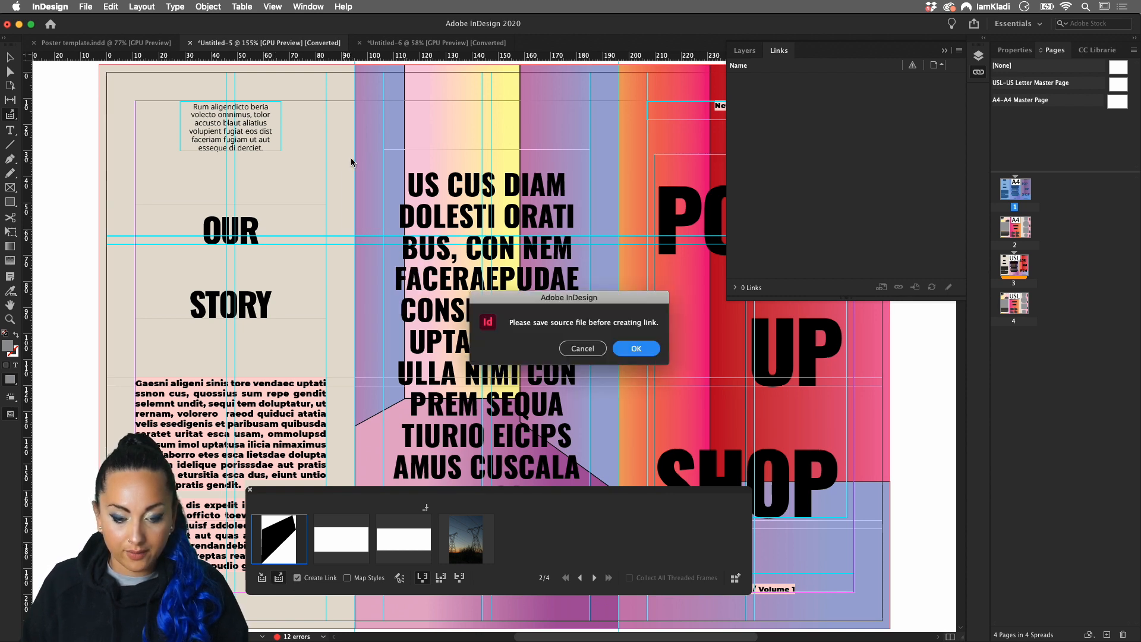
left_click(633, 351)
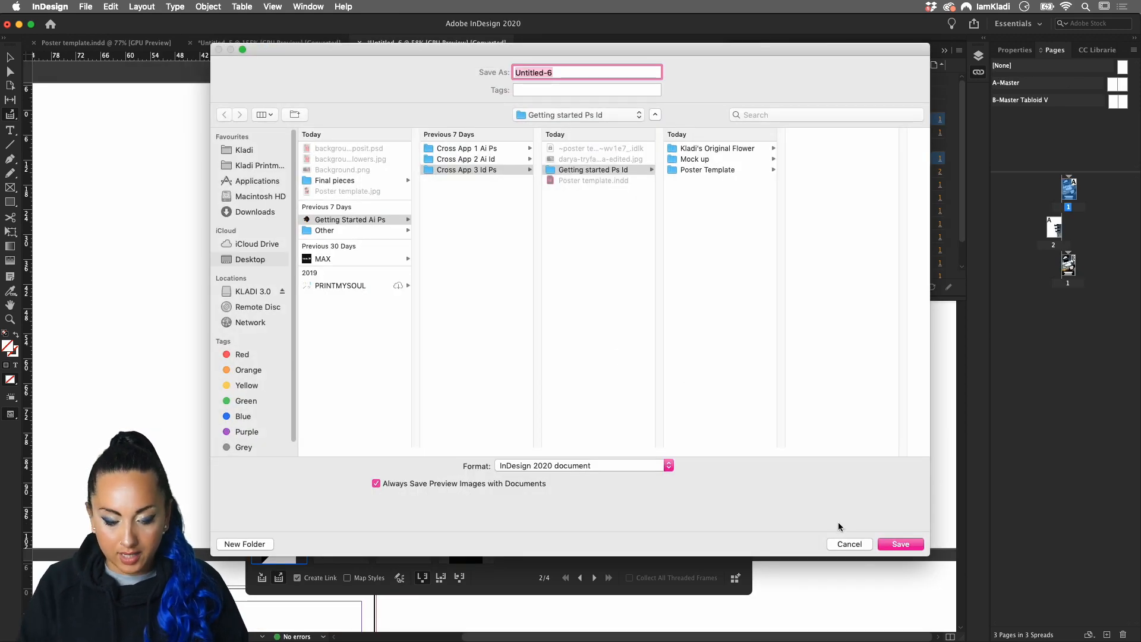
type("poster")
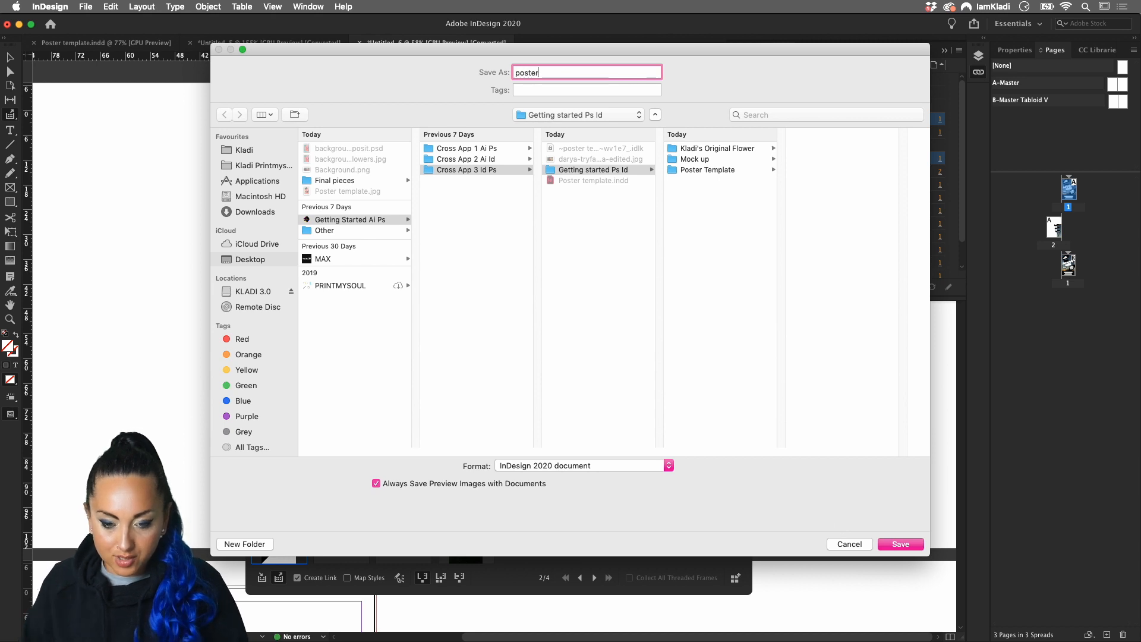
left_click(248, 259)
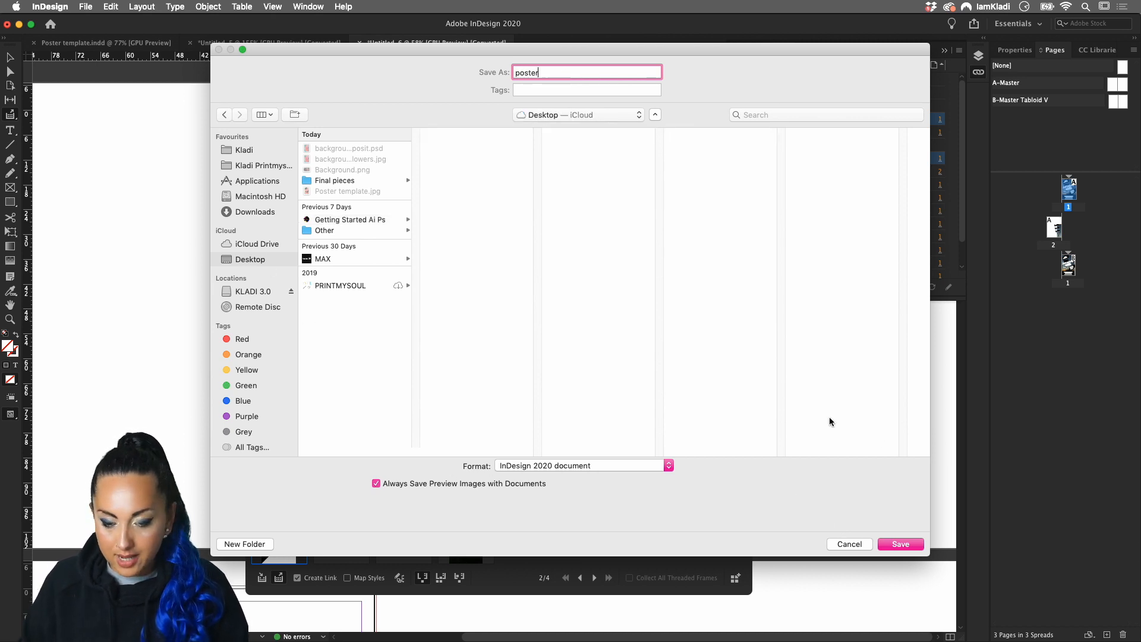
left_click(901, 545)
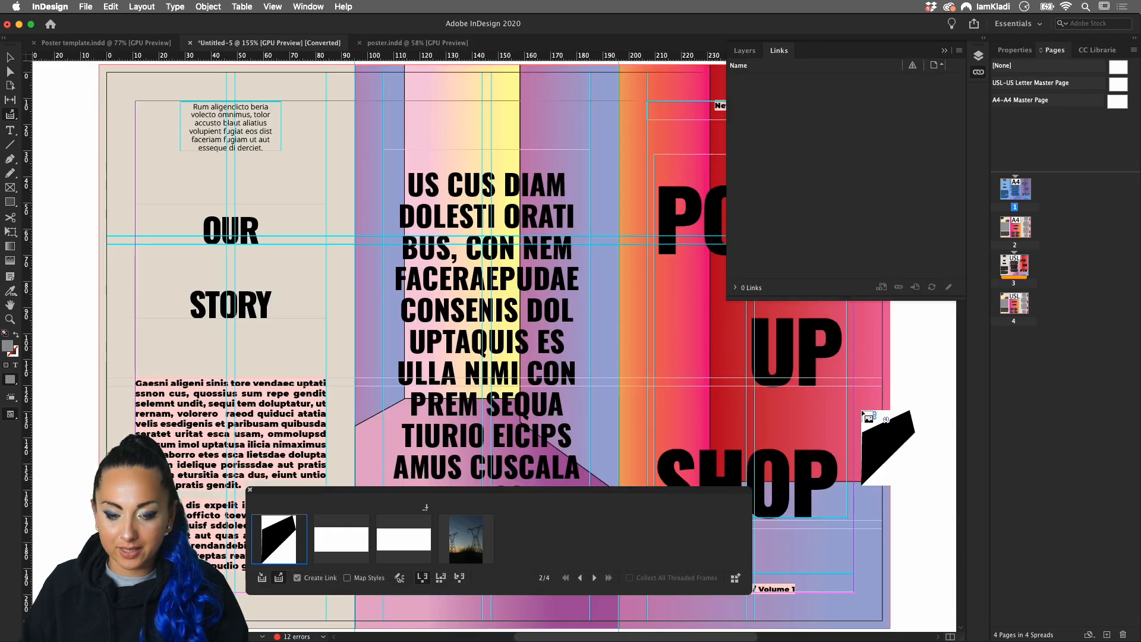
- Place the linked black shape, LOREM and PARTY titles and the background photo in Untitled-5, and return to the poster document
left_click(321, 174)
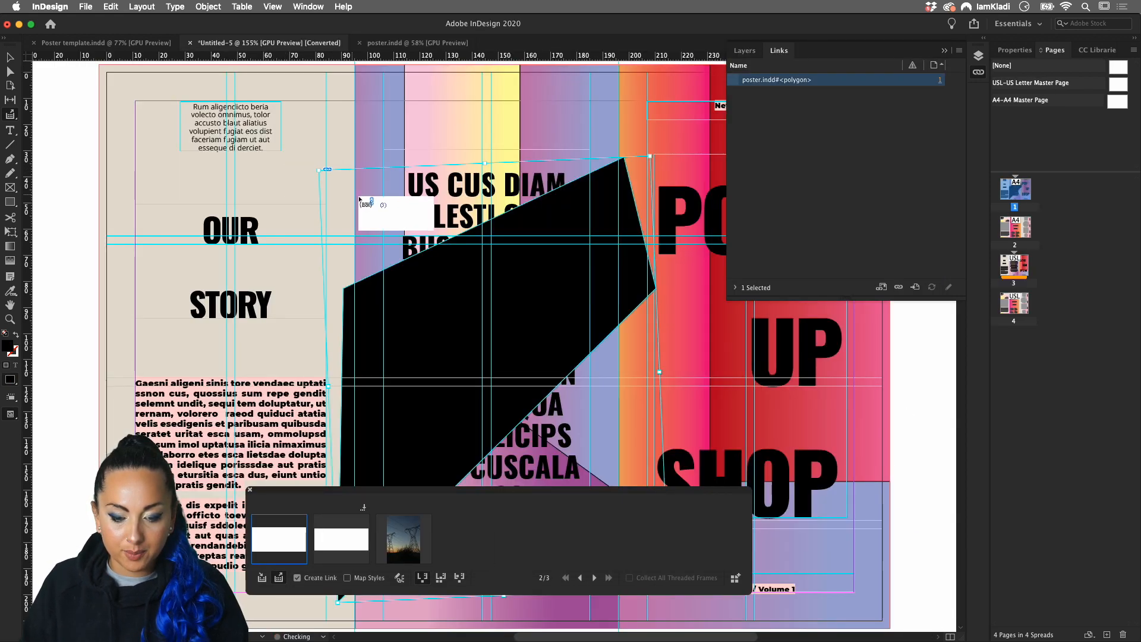
left_click(382, 153)
left_click(491, 303)
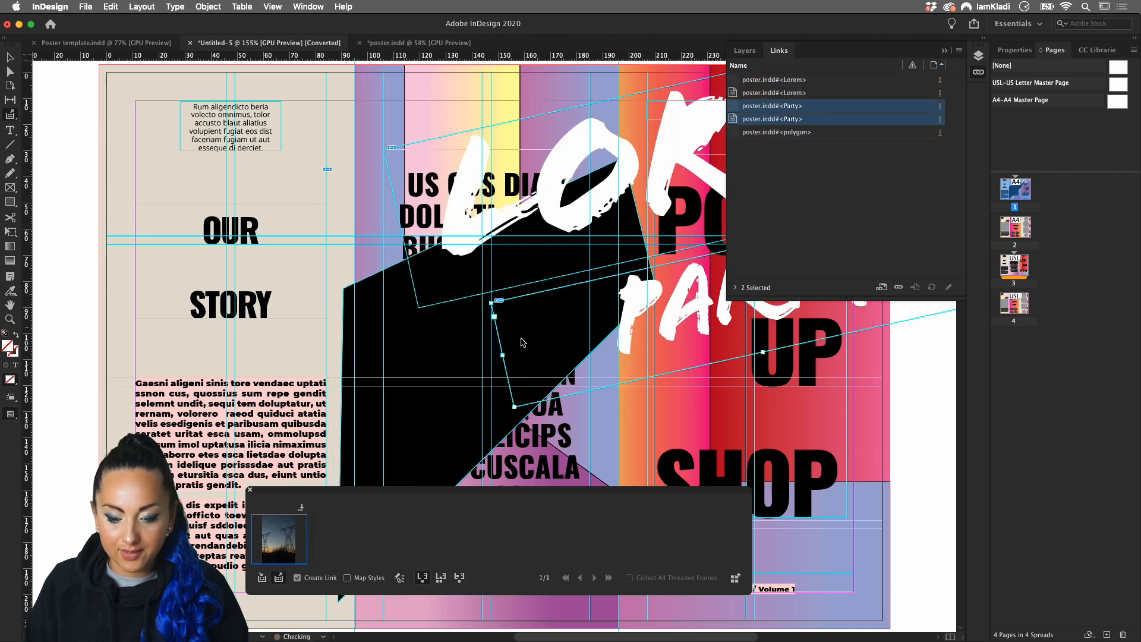
scroll(521, 341, "right", 10)
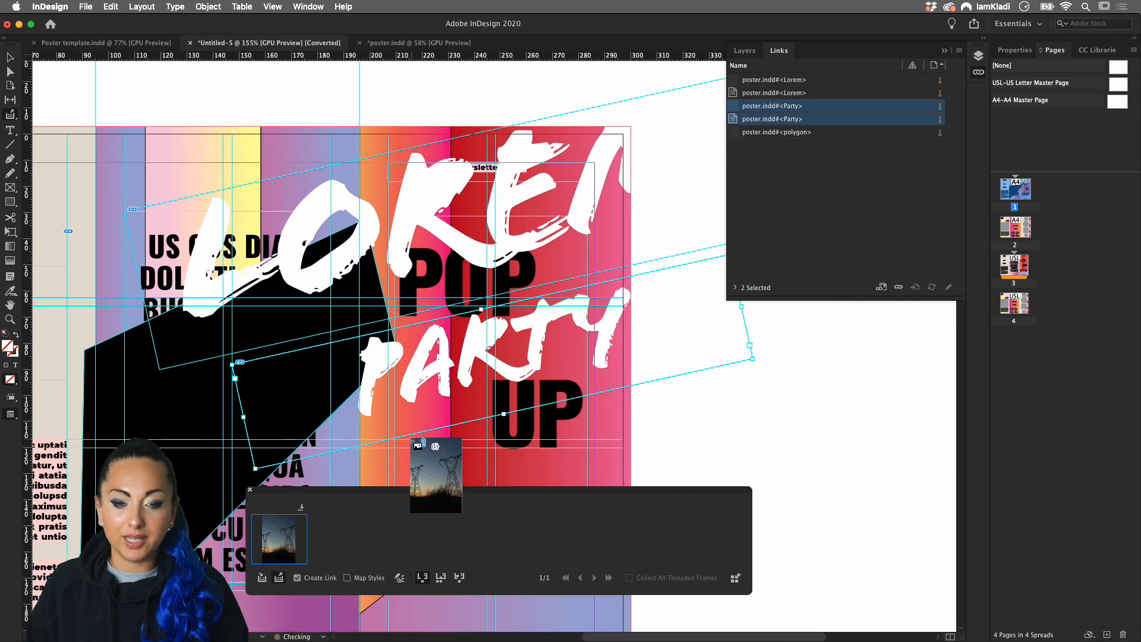
left_click(761, 374)
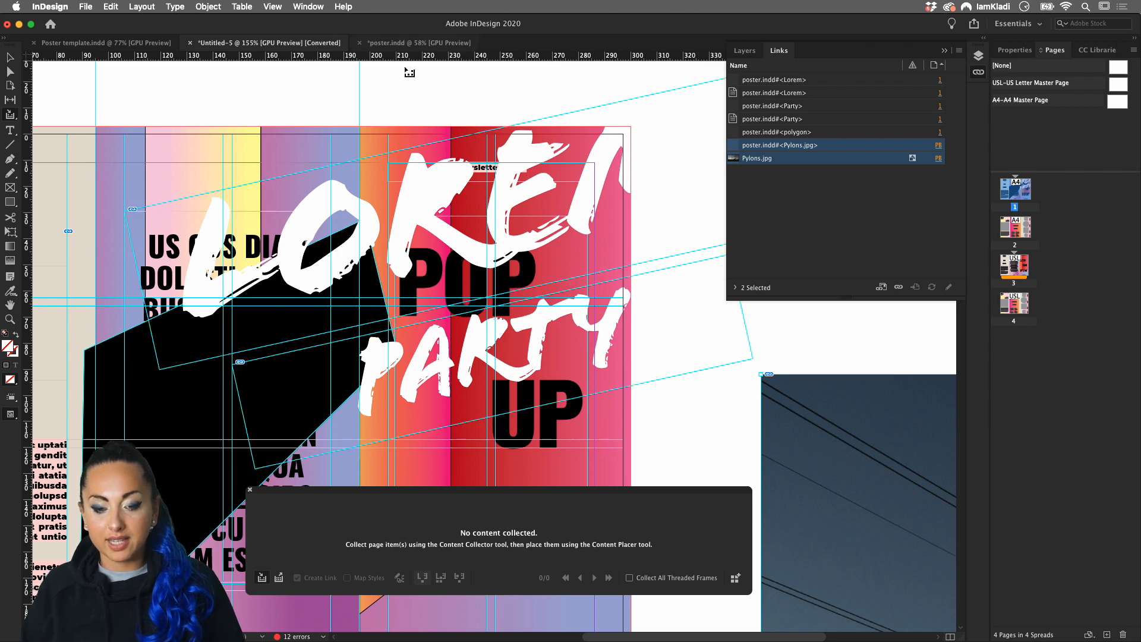
left_click(382, 43)
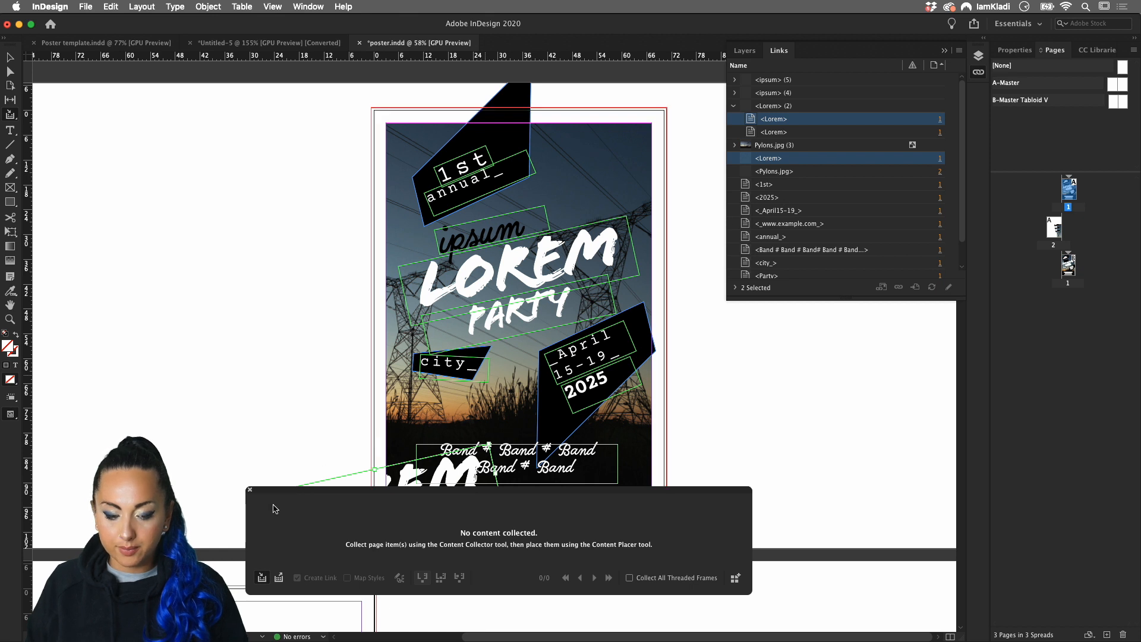
- Close the content conveyor, compare the original and linked poster pages, and fit the first poster page in view
left_click(250, 492)
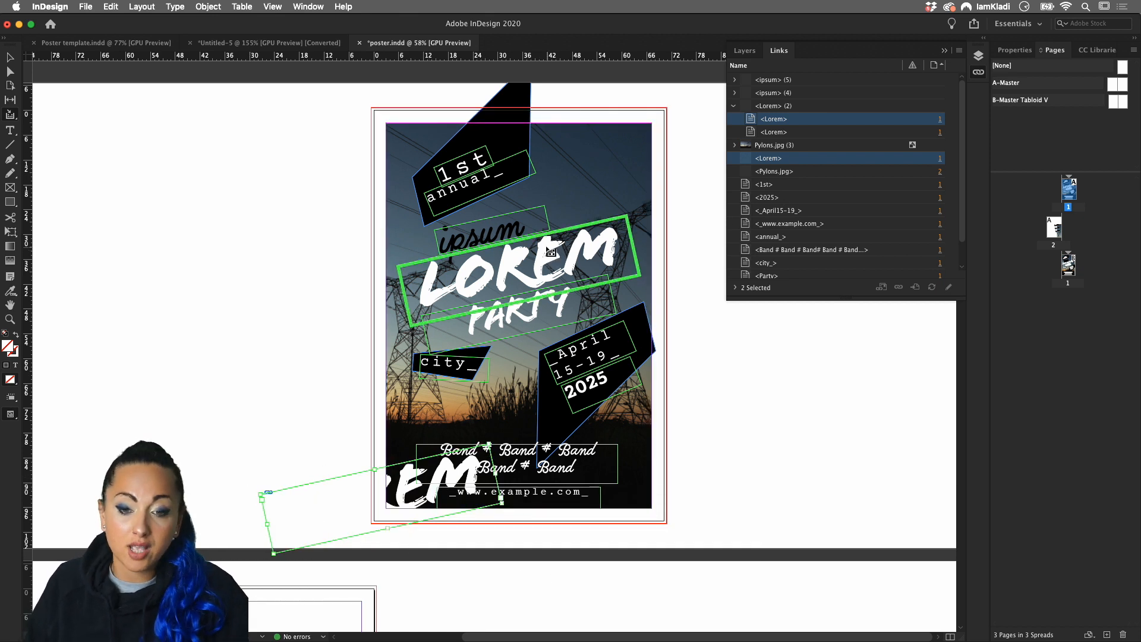
scroll(551, 252, "up", 5)
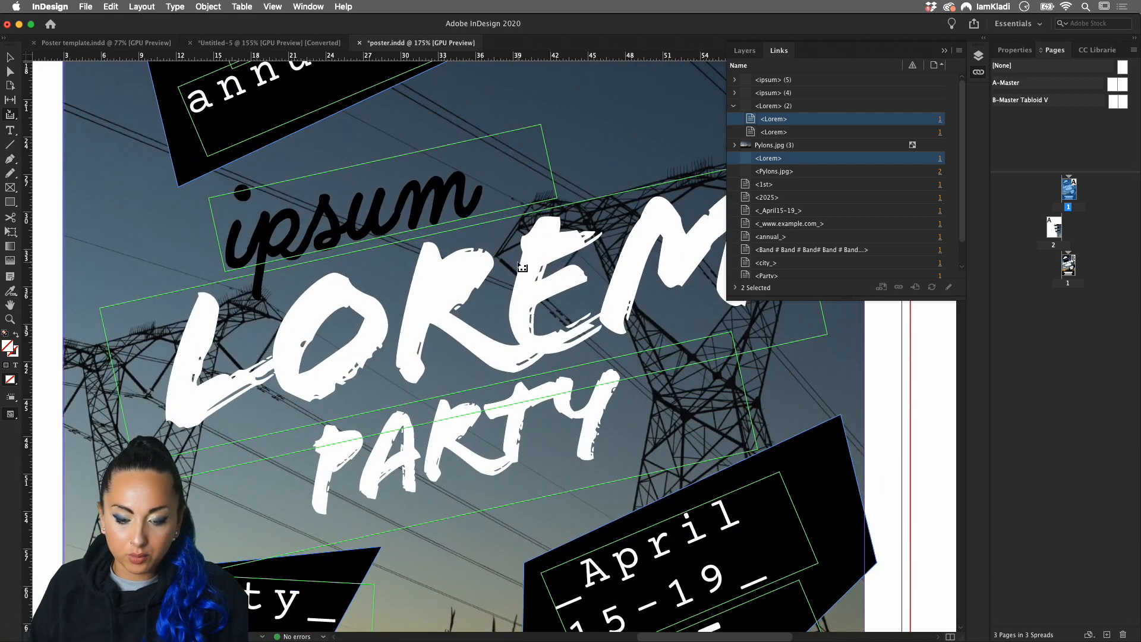
left_click(11, 57)
left_click(270, 292)
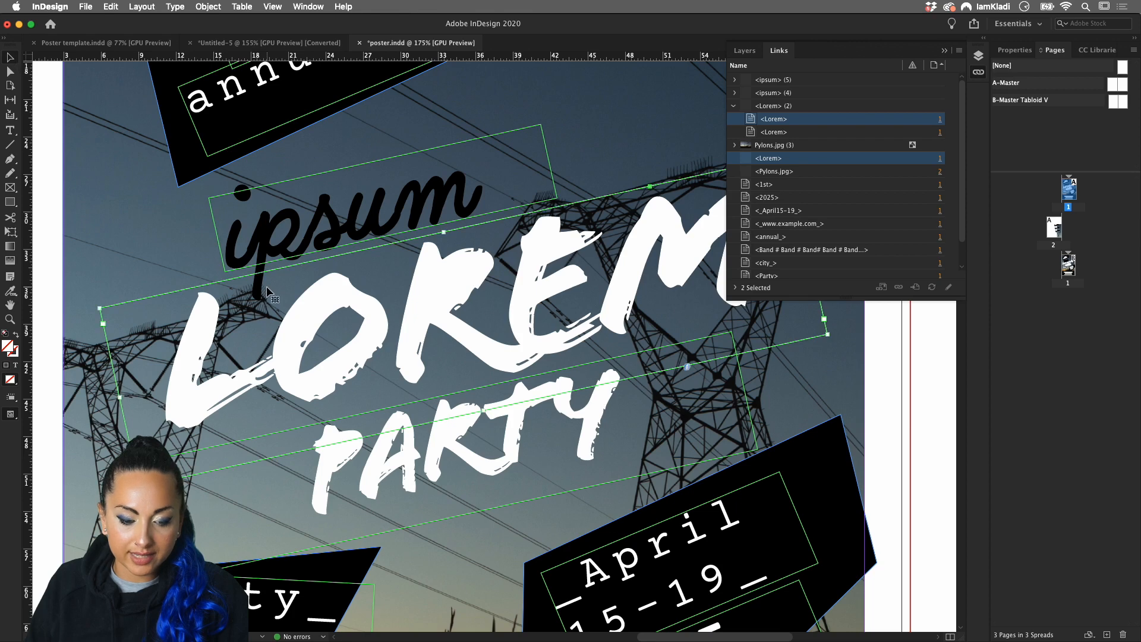
double_click(1069, 266)
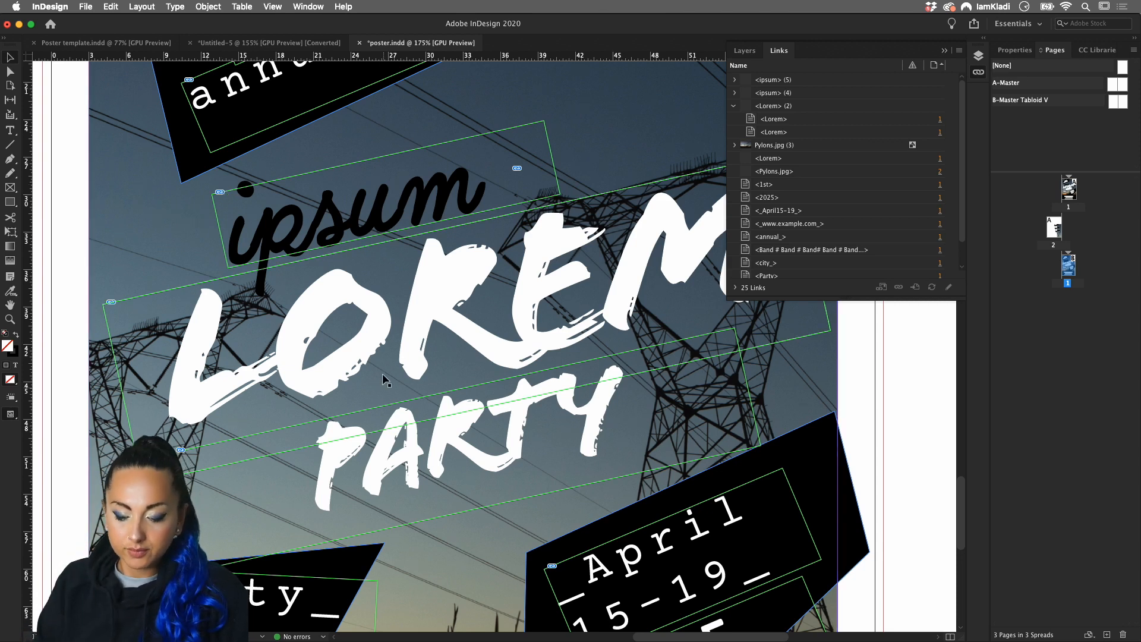
double_click(1074, 196)
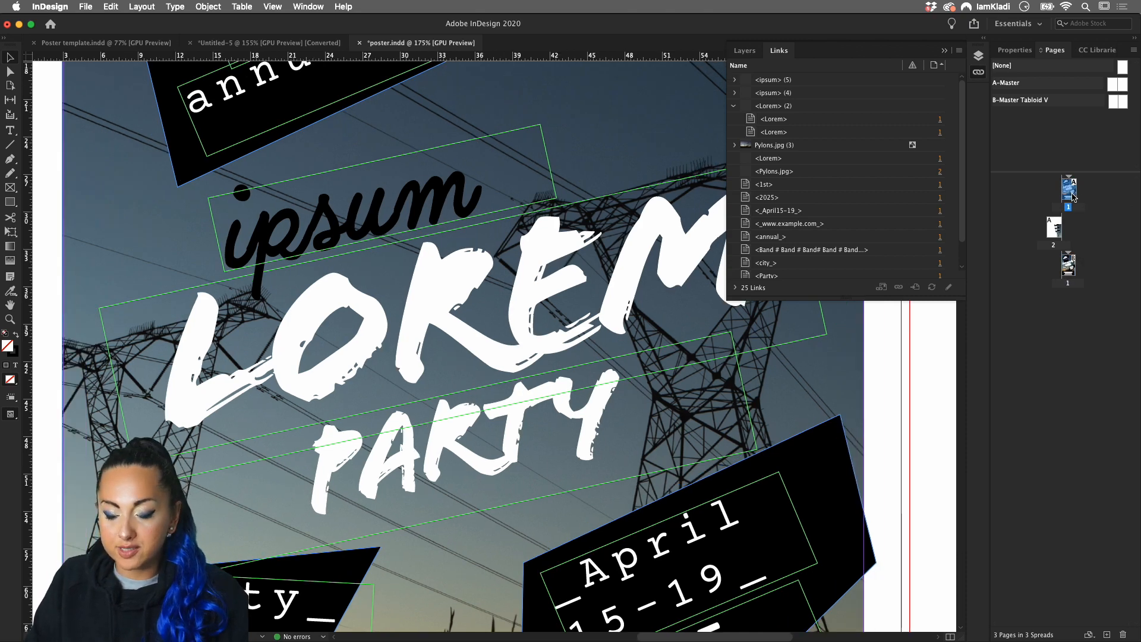
key("super+0")
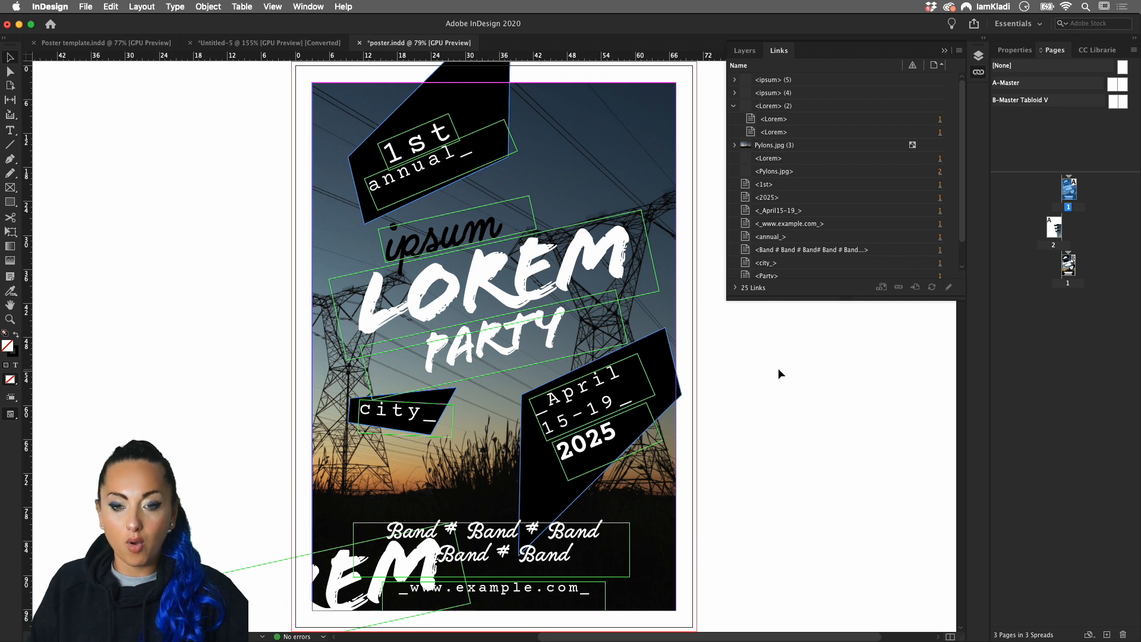
- Replace the "1st" text above "annual_" on the first poster page with "5th"
left_click(565, 171)
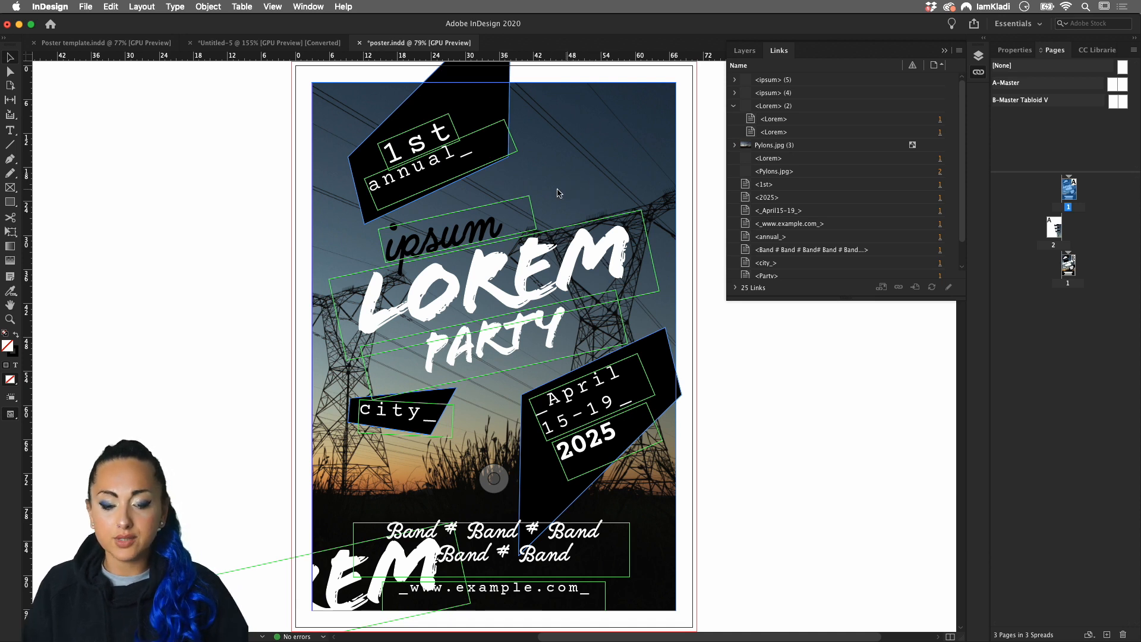
double_click(411, 148)
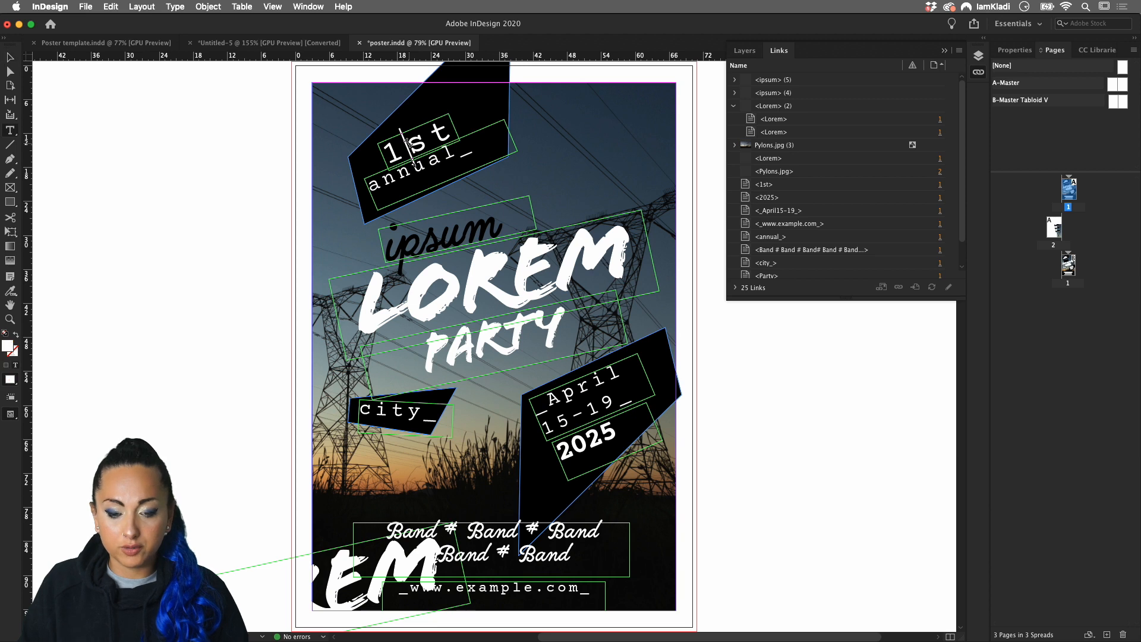
double_click(407, 145)
left_click(401, 149)
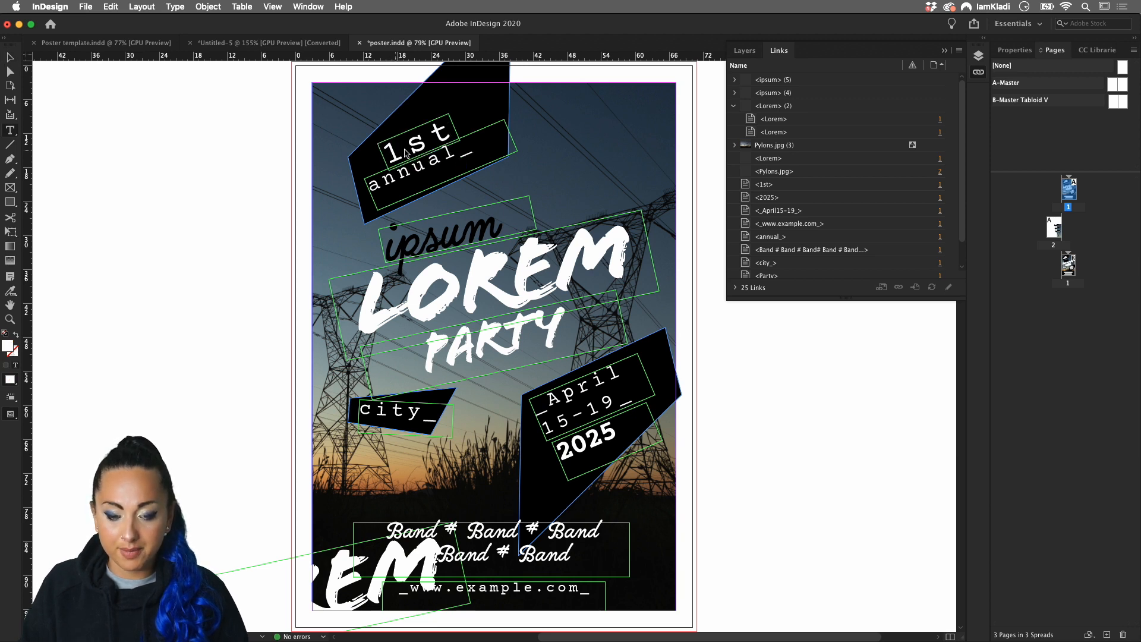
double_click(404, 149)
type("5th")
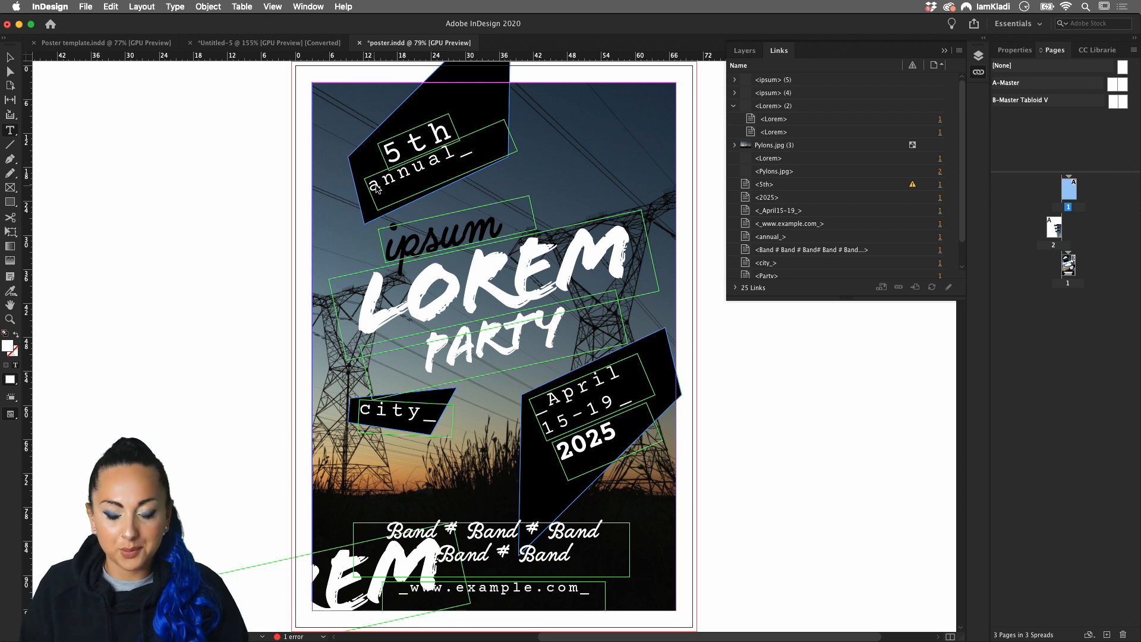
- Replace the "ipsum" text on the first poster page with "end of"
double_click(441, 233)
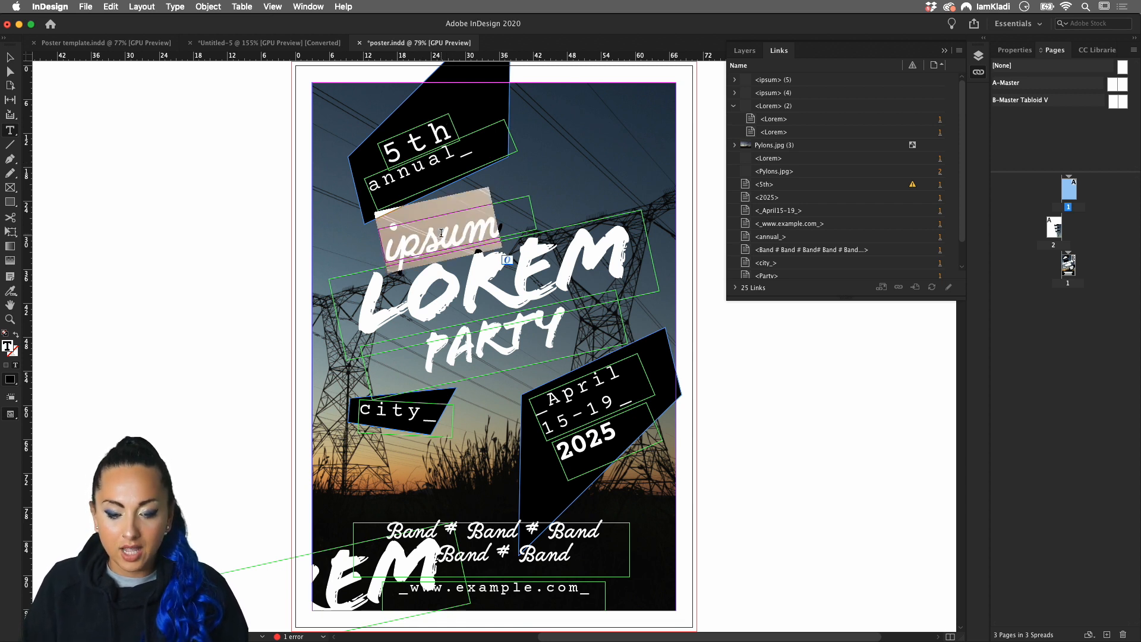
type("en")
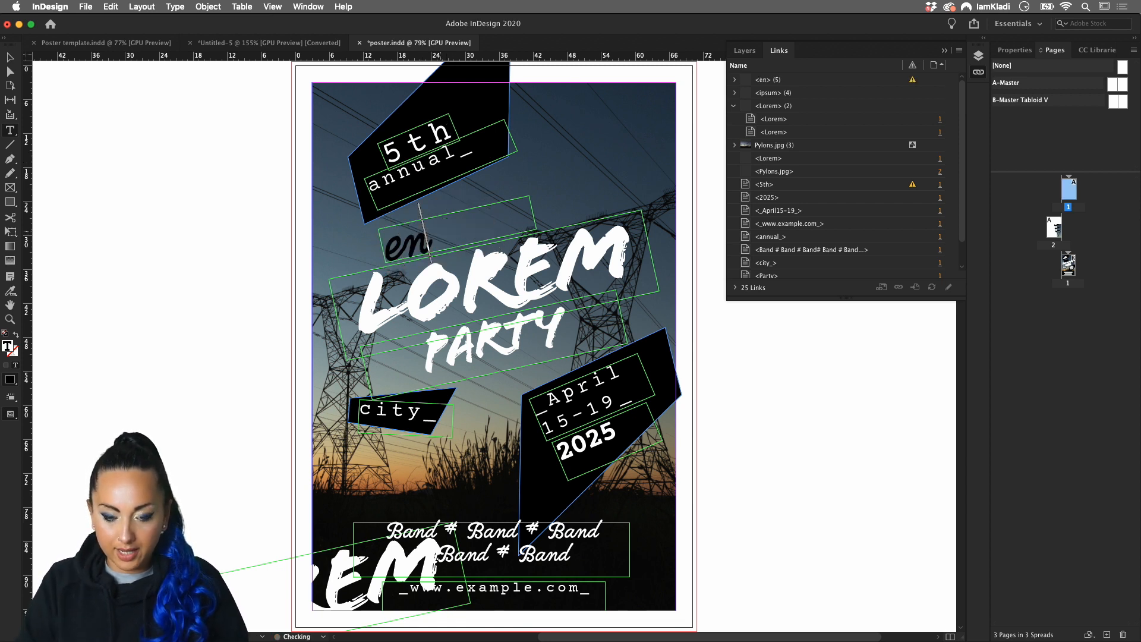
type("d of")
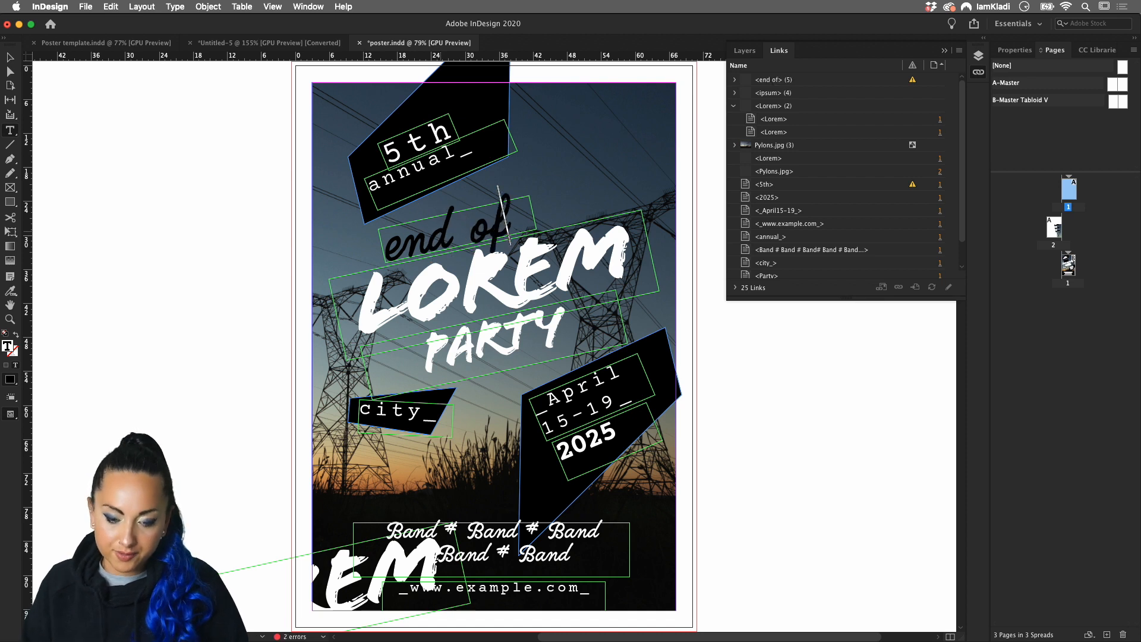
- Replace the LOREM headline on the first poster page with "summer"
double_click(466, 275)
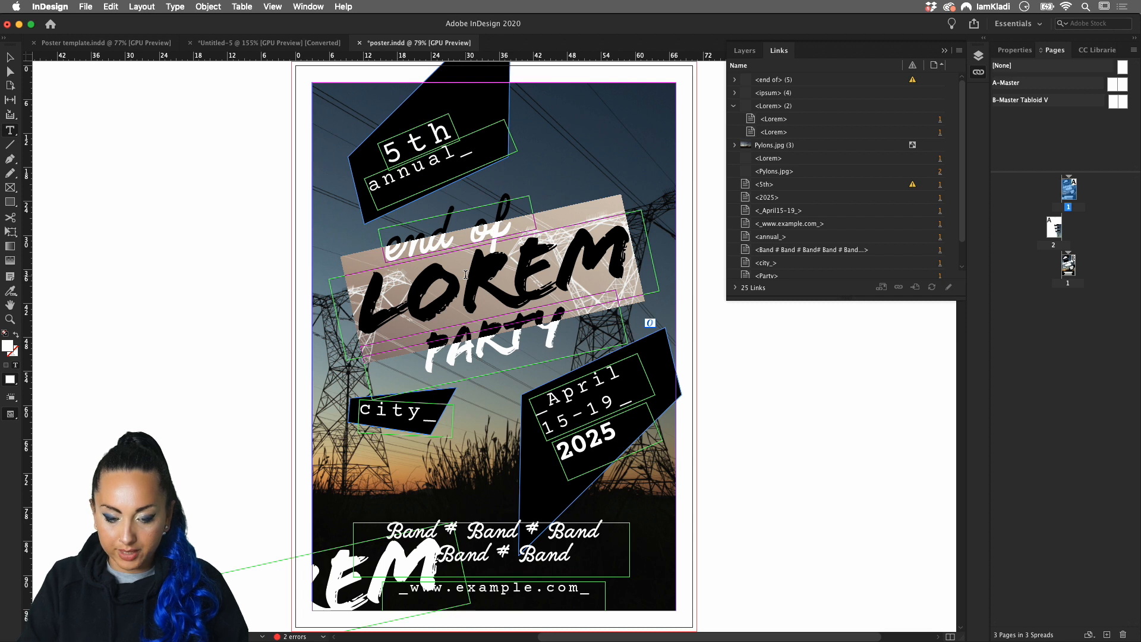
type("summe")
key("BackSpace")
key("BackSpace")
type("-")
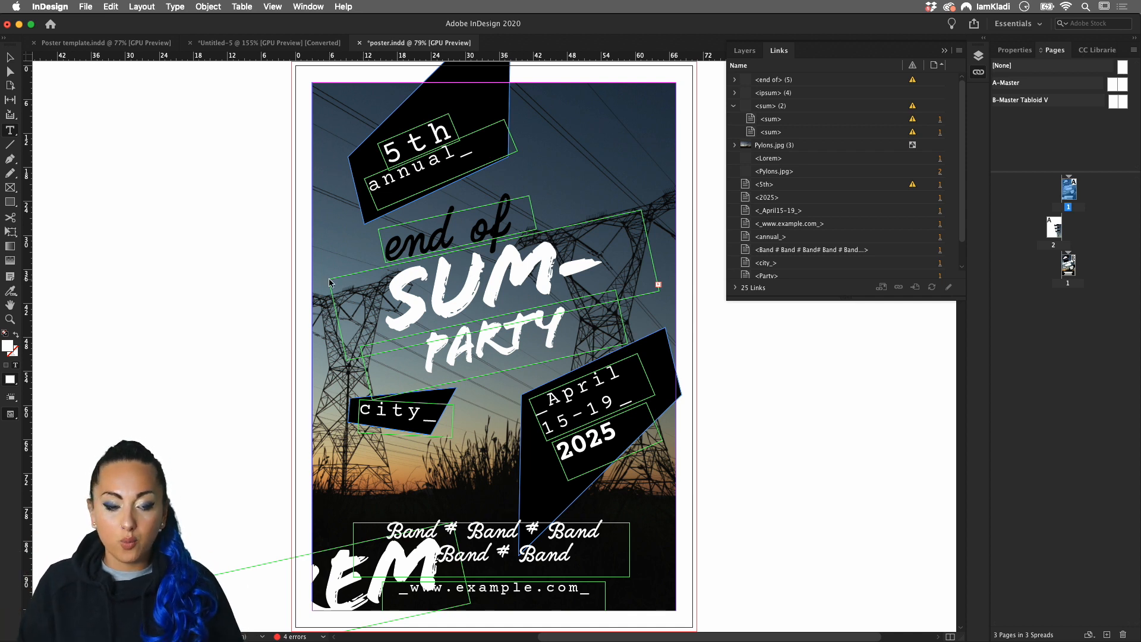
- Select the new headline text and show the document's paragraph styles beside the poster
double_click(432, 290)
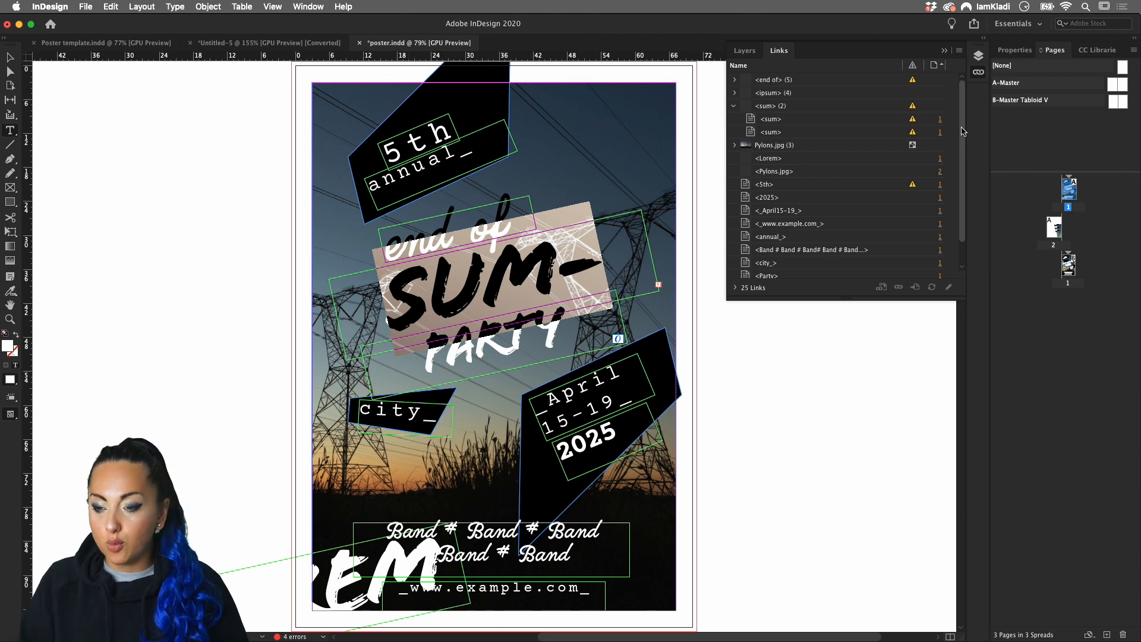
left_click(1015, 54)
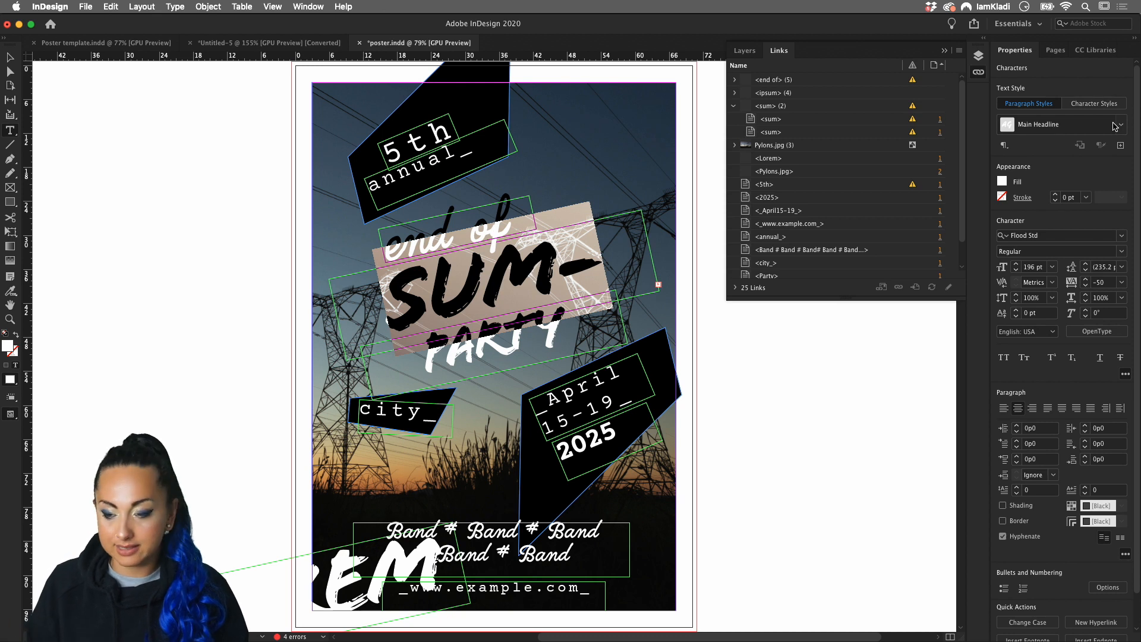
left_click(1005, 147)
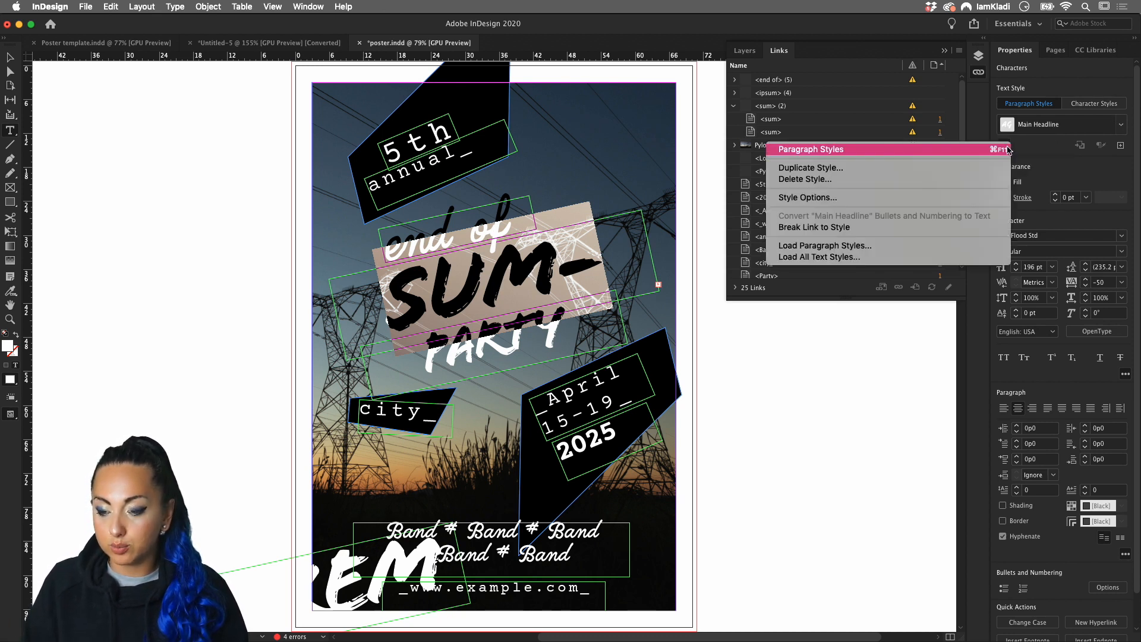
left_click(1042, 149)
left_click(308, 7)
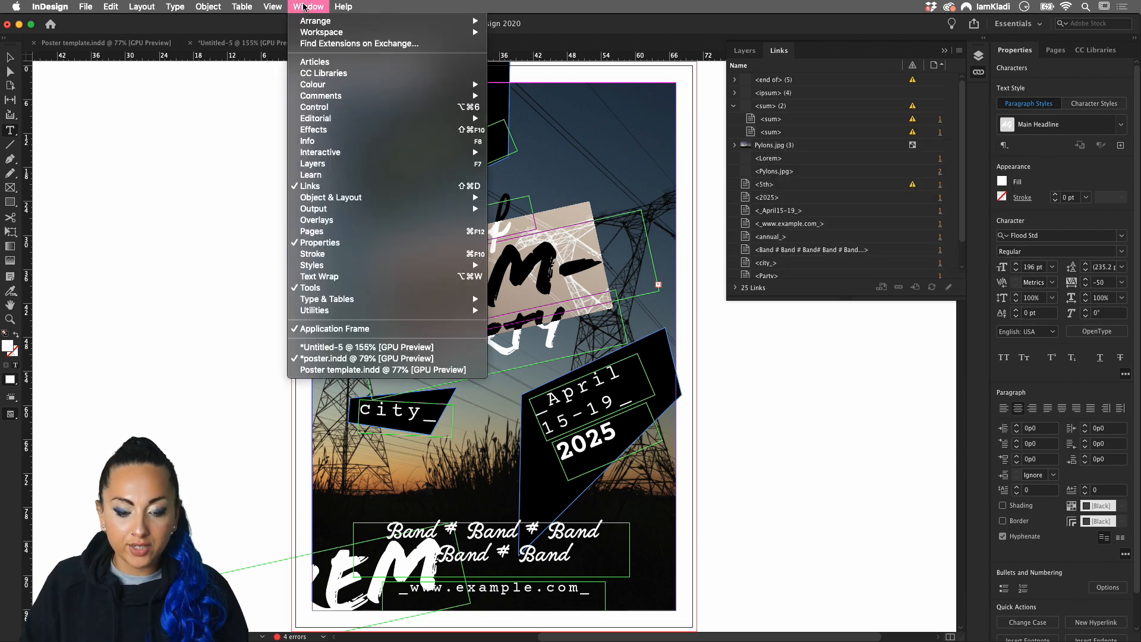
mouse_move(359, 266)
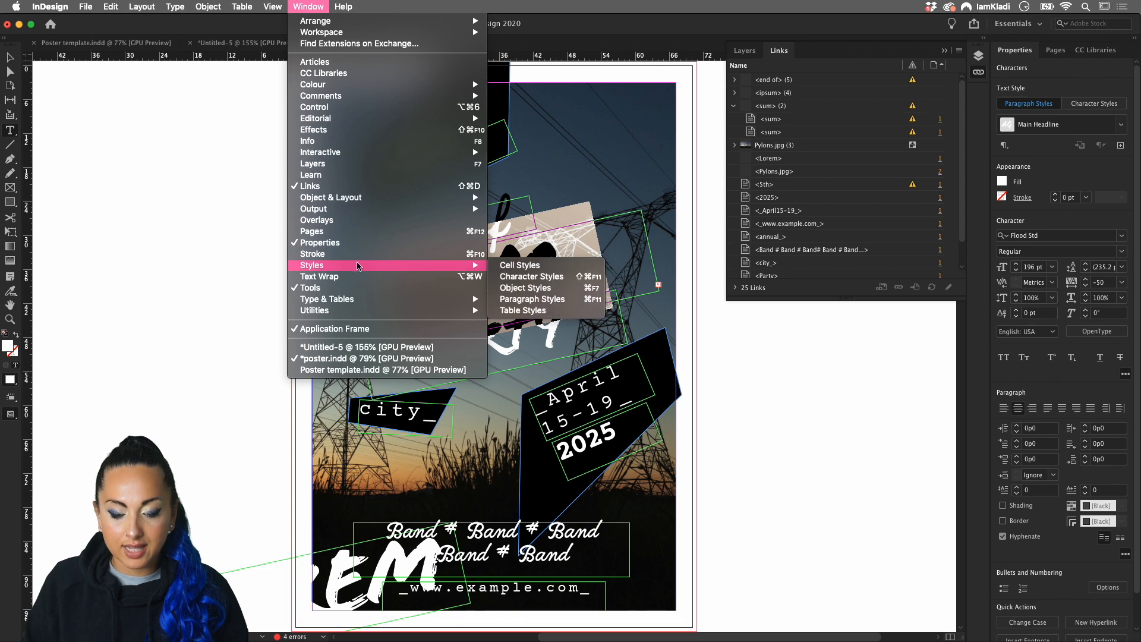
left_click(557, 305)
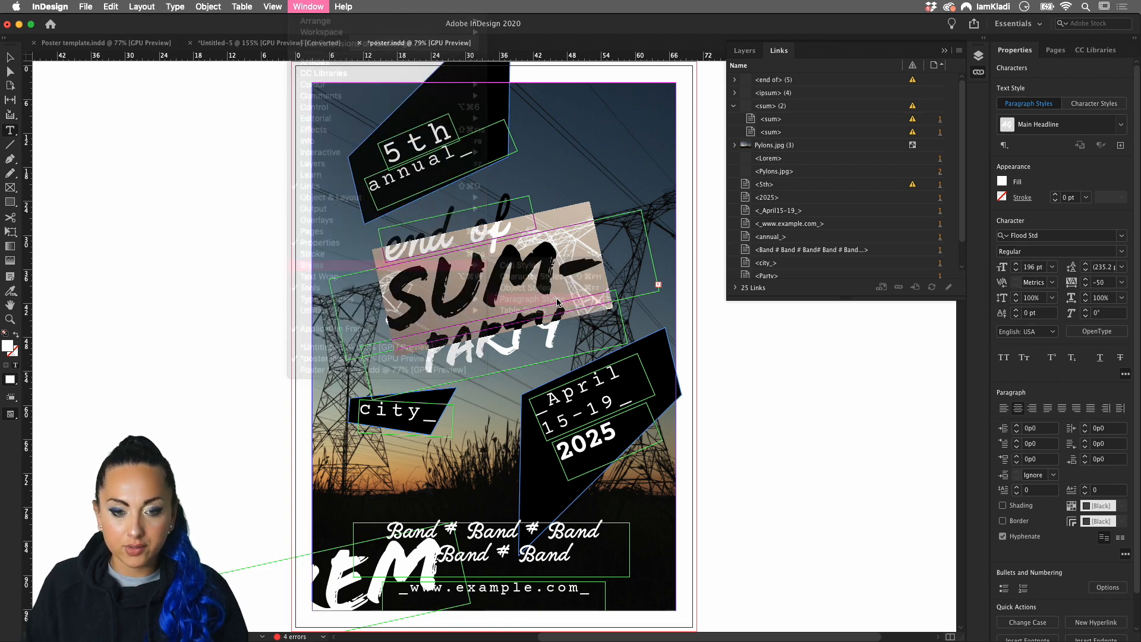
left_click_drag(614, 250, 742, 305)
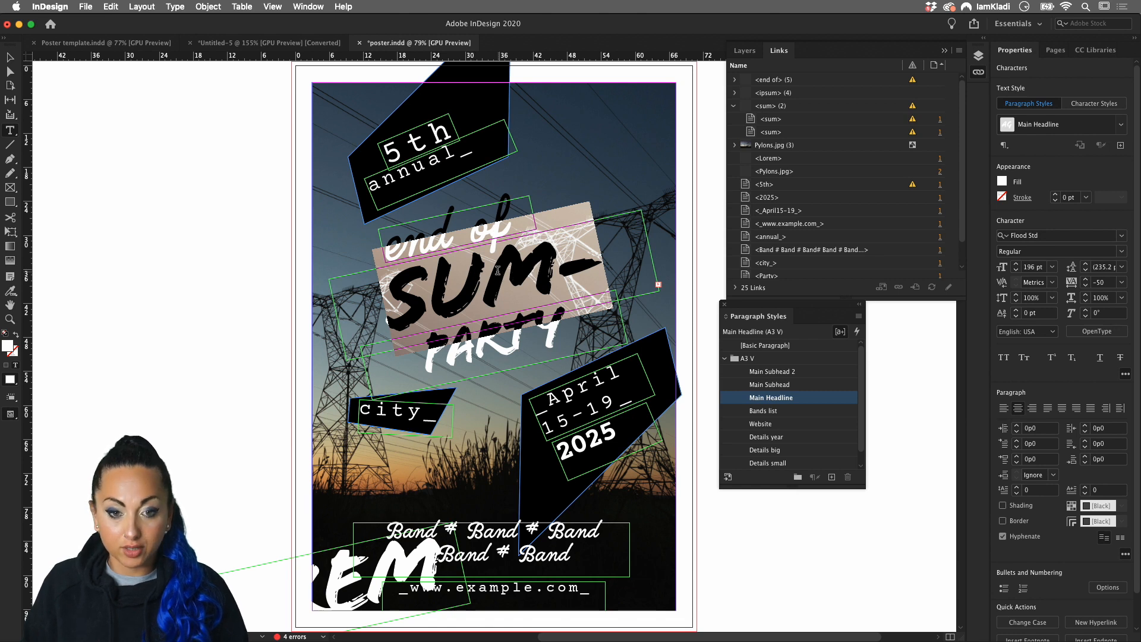
- Open the Main Headline paragraph style's basic character formats, with the poster uncovered and the preview enabled
double_click(810, 401)
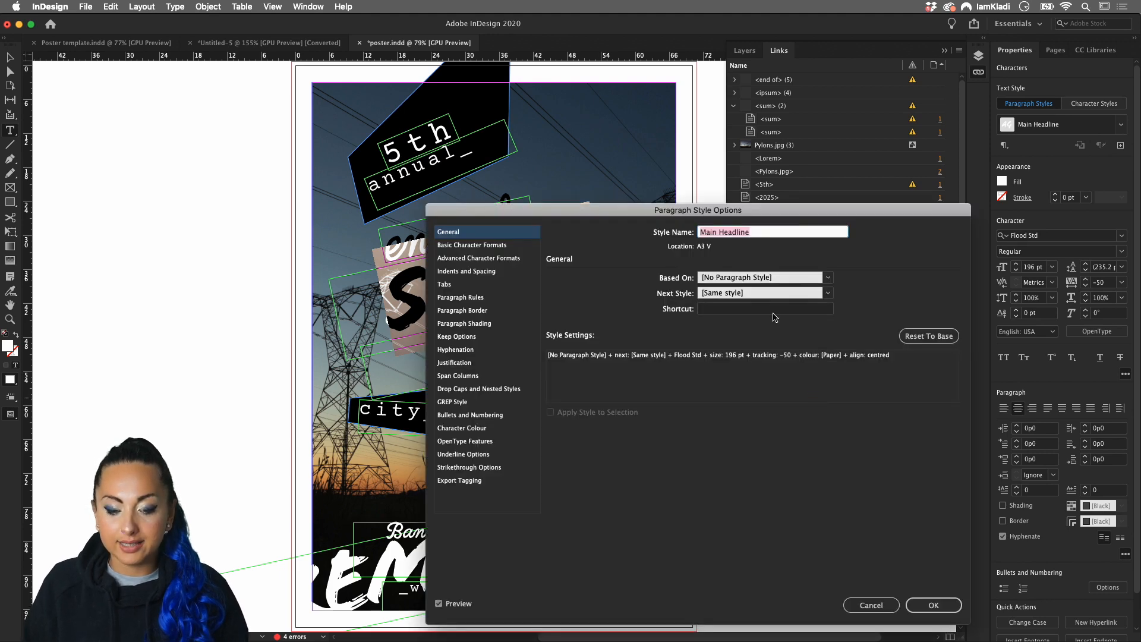
left_click(493, 245)
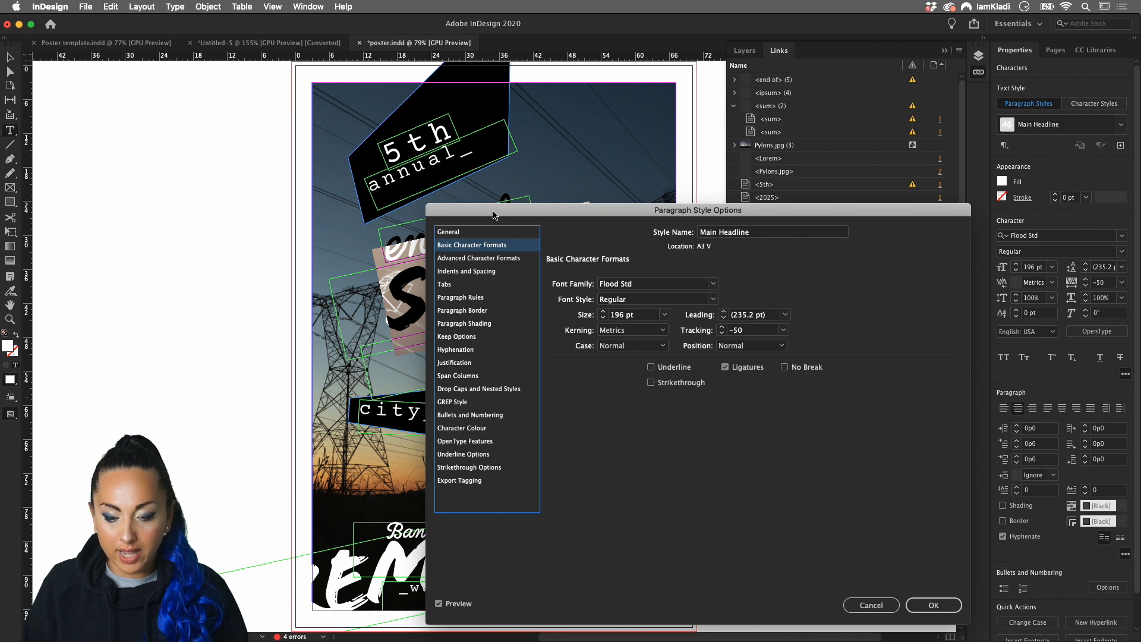
left_click_drag(493, 215, 680, 107)
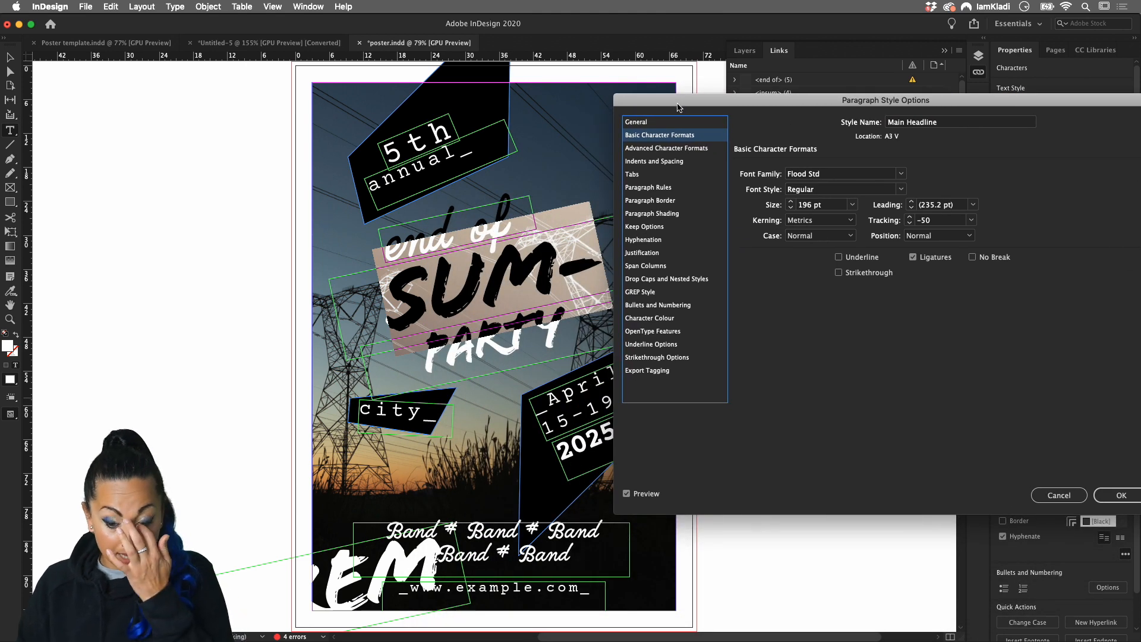
left_click(626, 494)
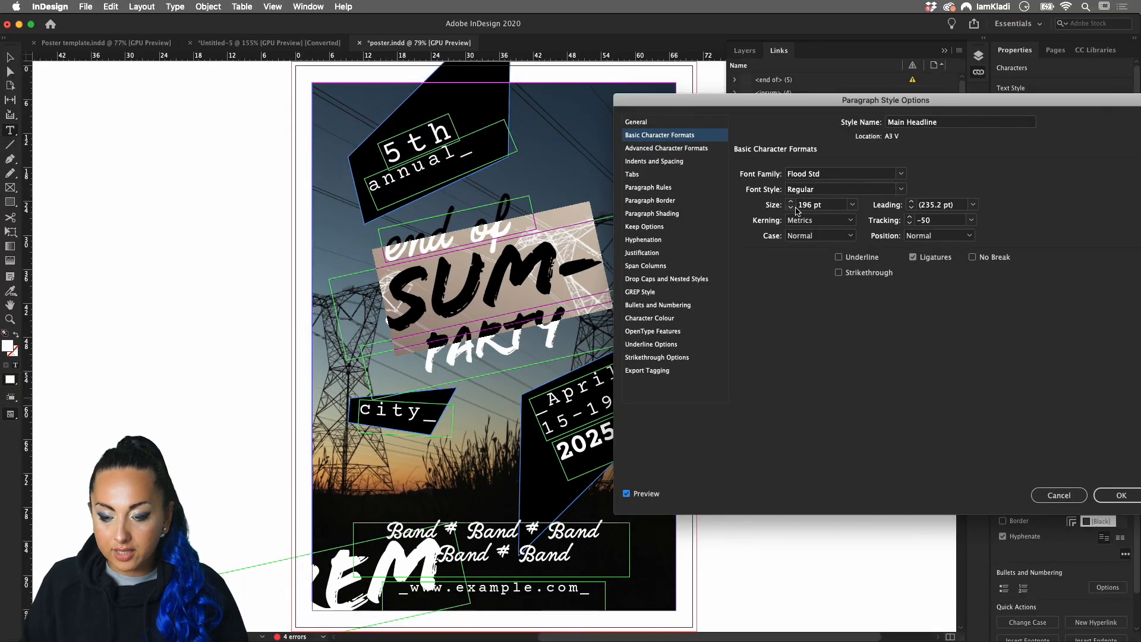
- Reduce the Main Headline paragraph style's font size to 176 pt so the whole headline fits its frame
left_click(791, 207)
left_click(791, 207)
left_click(791, 207)
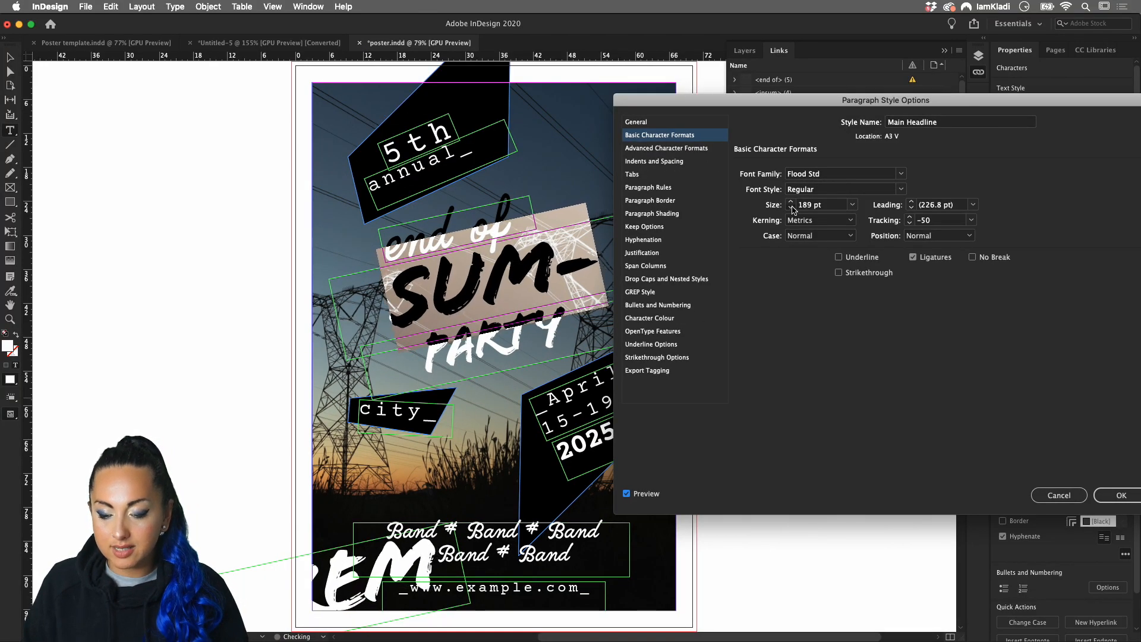
left_click(792, 207)
left_click(791, 207)
left_click(791, 207)
left_click(791, 208)
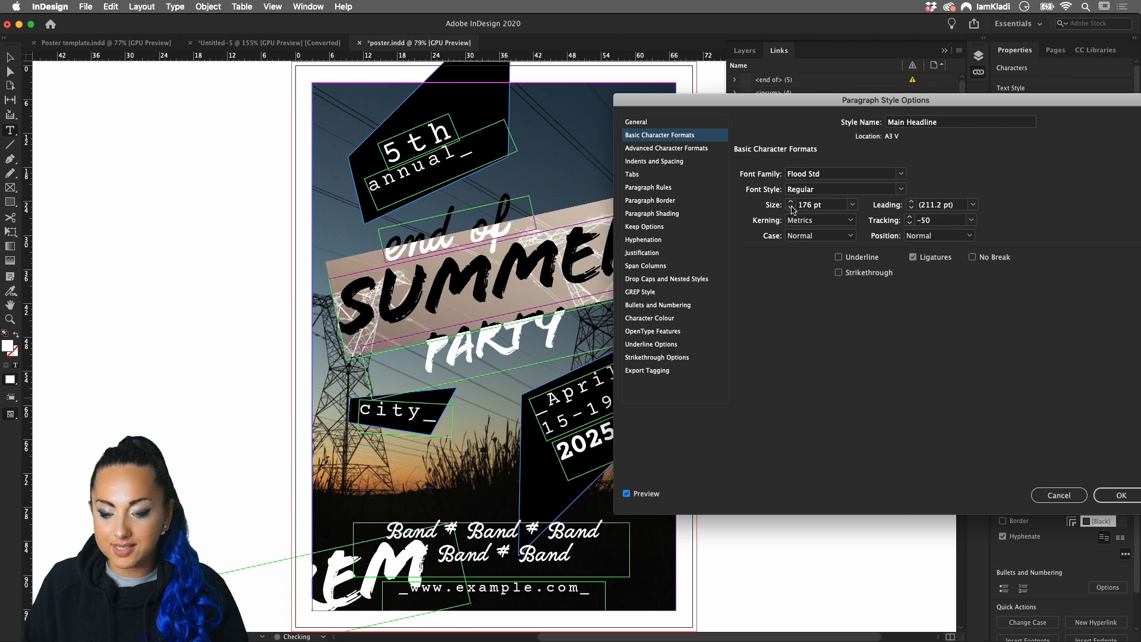
left_click(792, 207)
left_click(791, 203)
left_click_drag(760, 108, 521, 182)
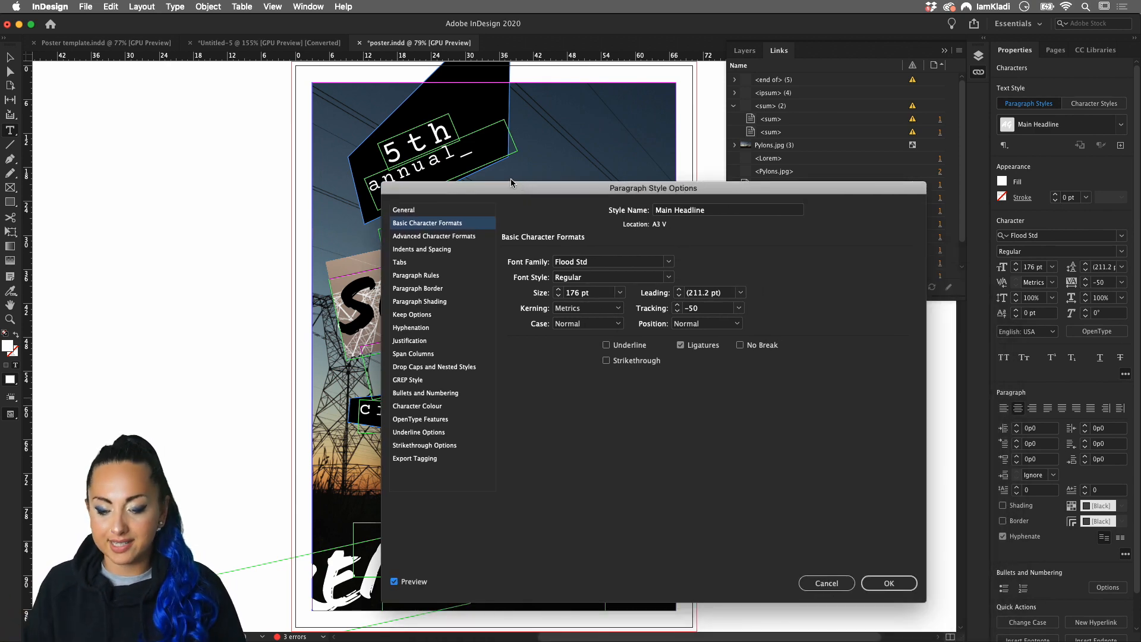
left_click(901, 584)
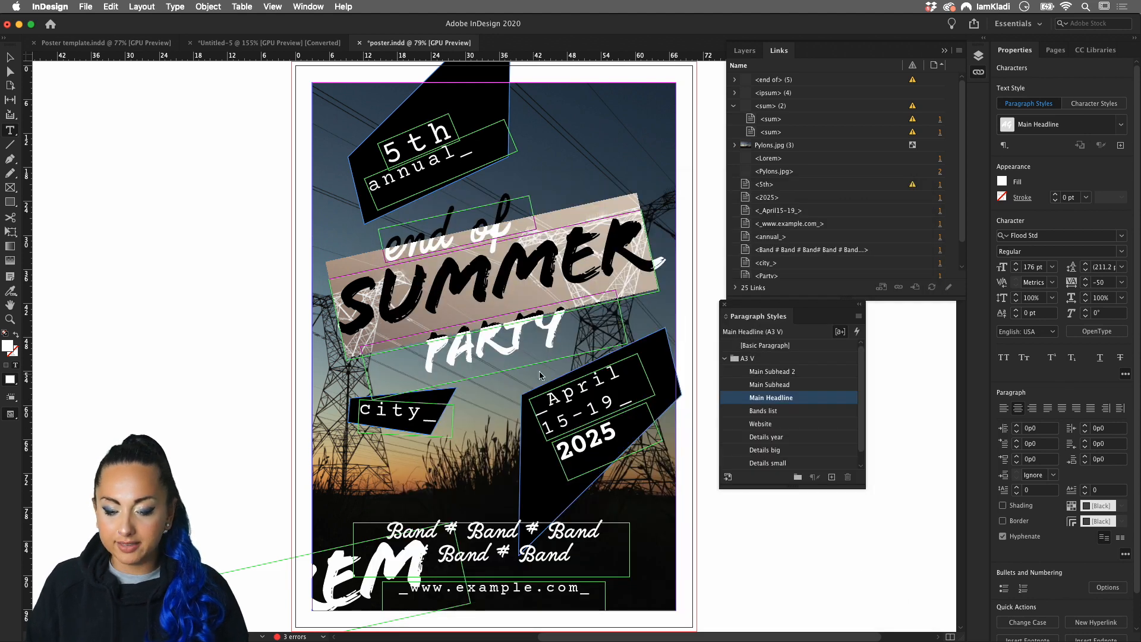
- Update the modified <end of>, <sum> and <5th> links so the linked poster copy takes over the new text
scroll(541, 372, "down", 10)
scroll(547, 375, "down", 15)
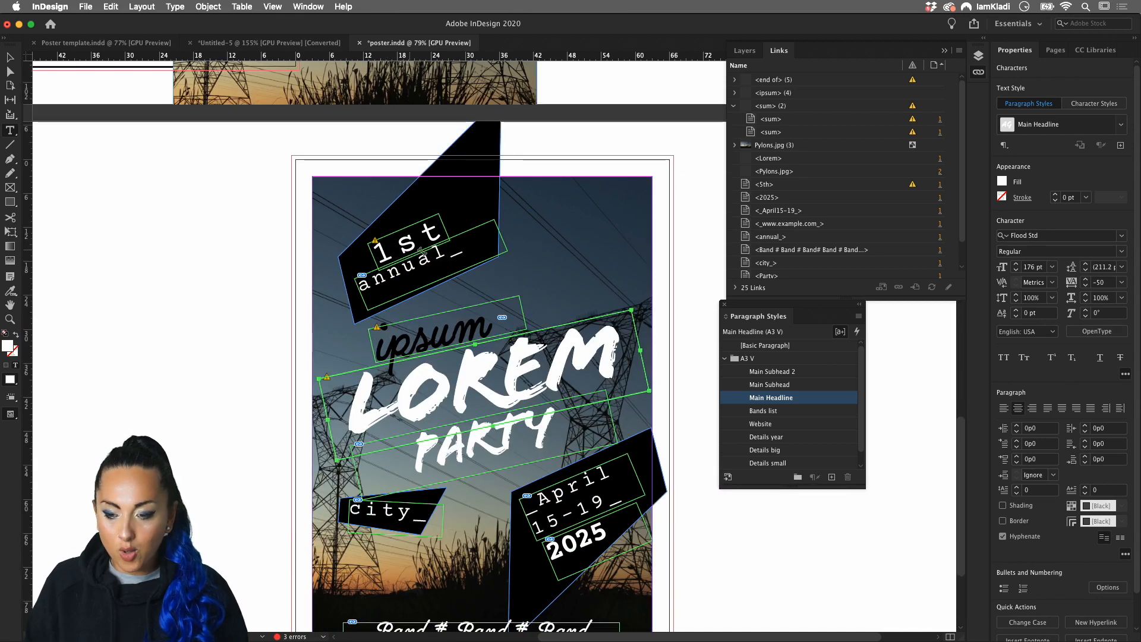
left_click(915, 80)
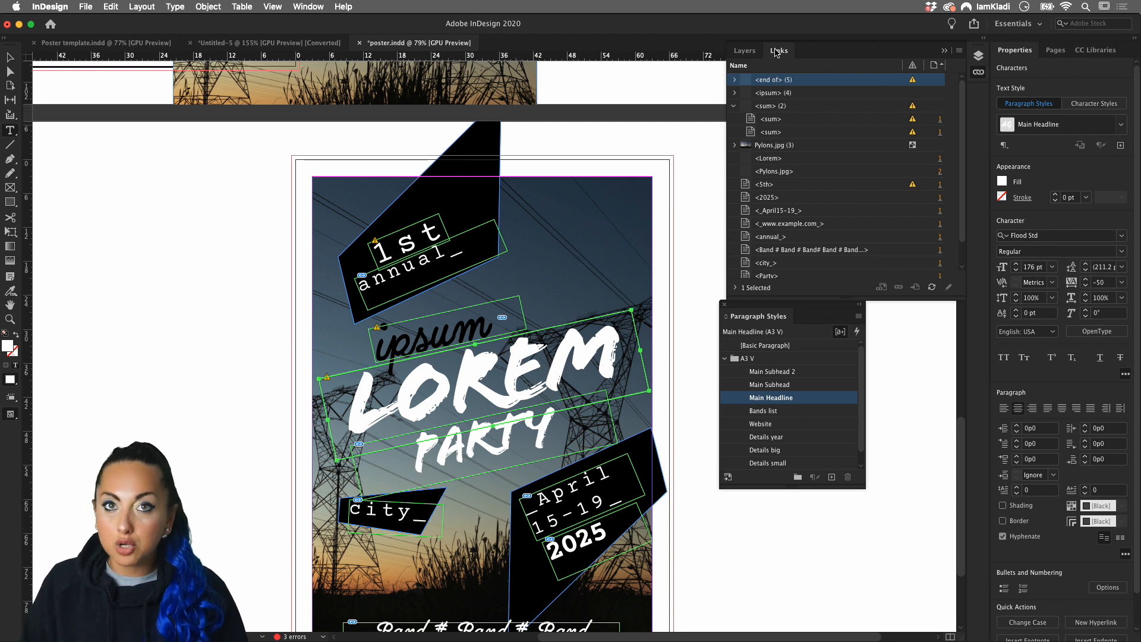
left_click(306, 6)
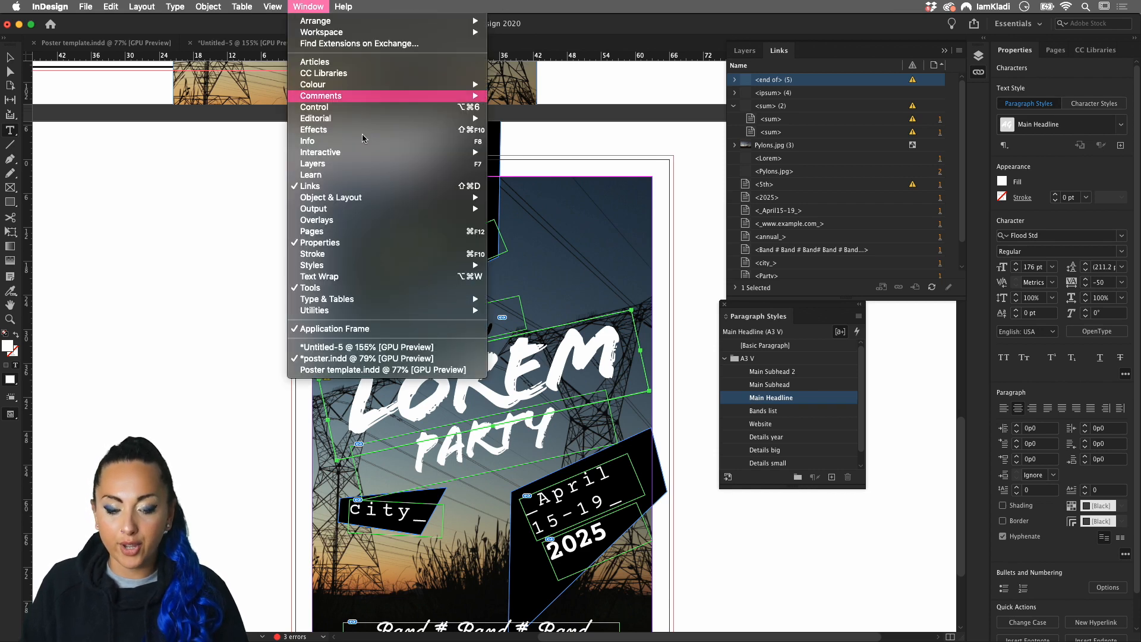
left_click(791, 65)
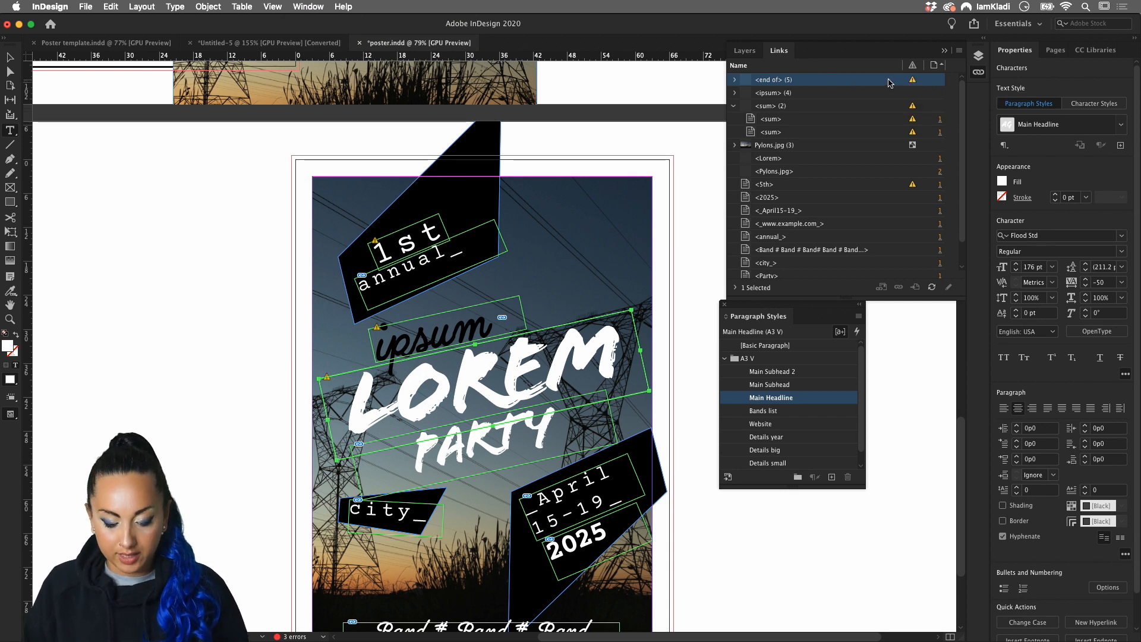
left_click(902, 107, "super")
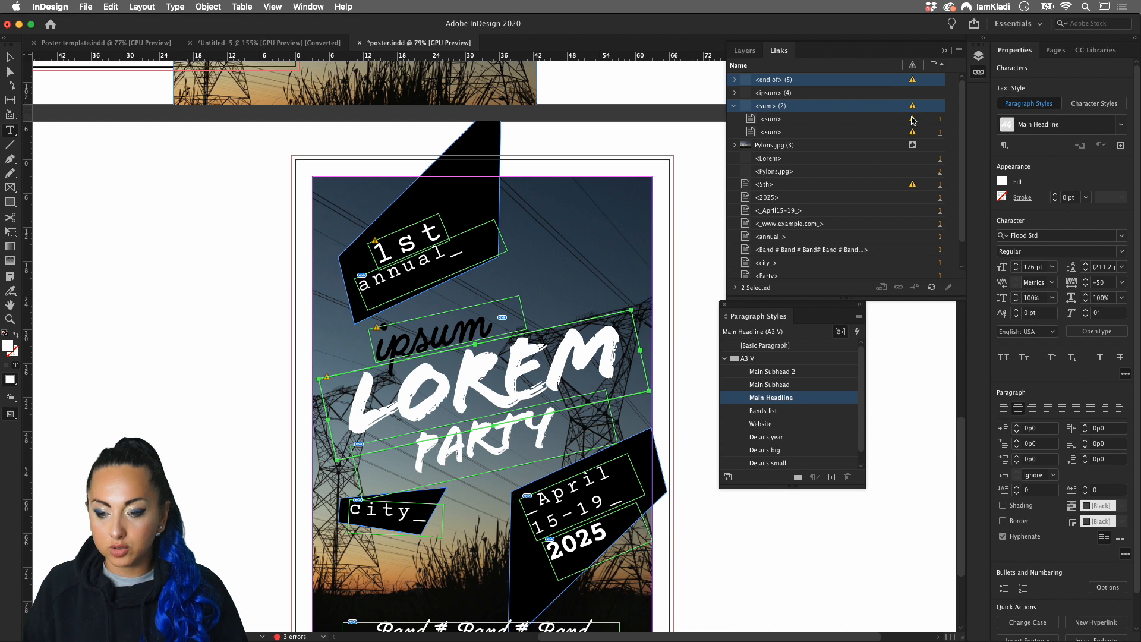
left_click(905, 121, "super")
left_click(897, 133, "super")
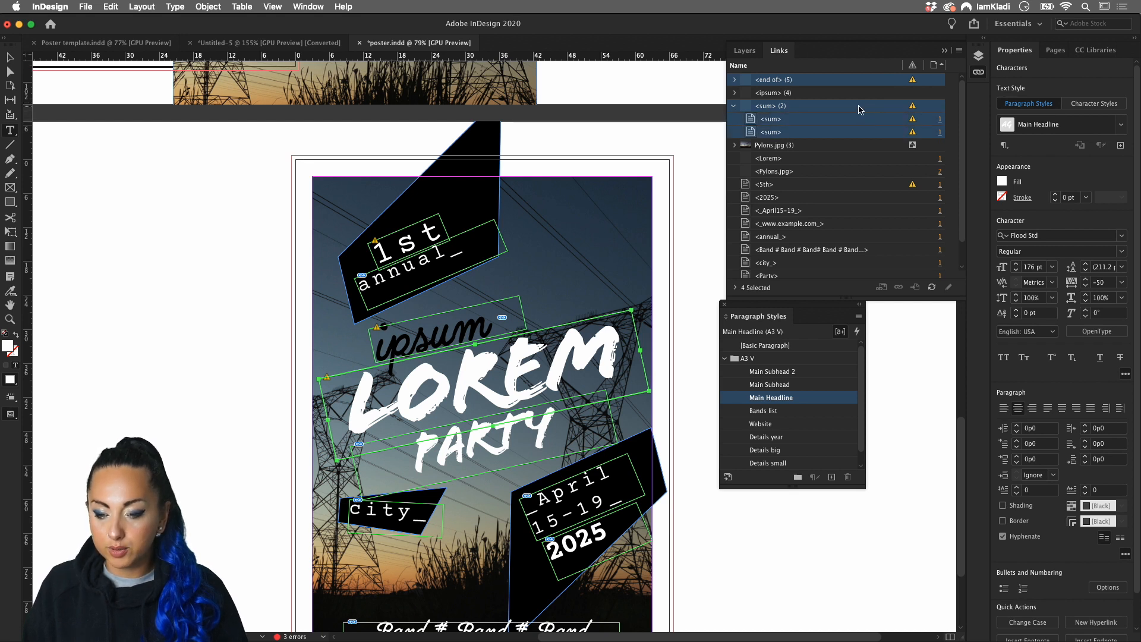
left_click(854, 186, "super")
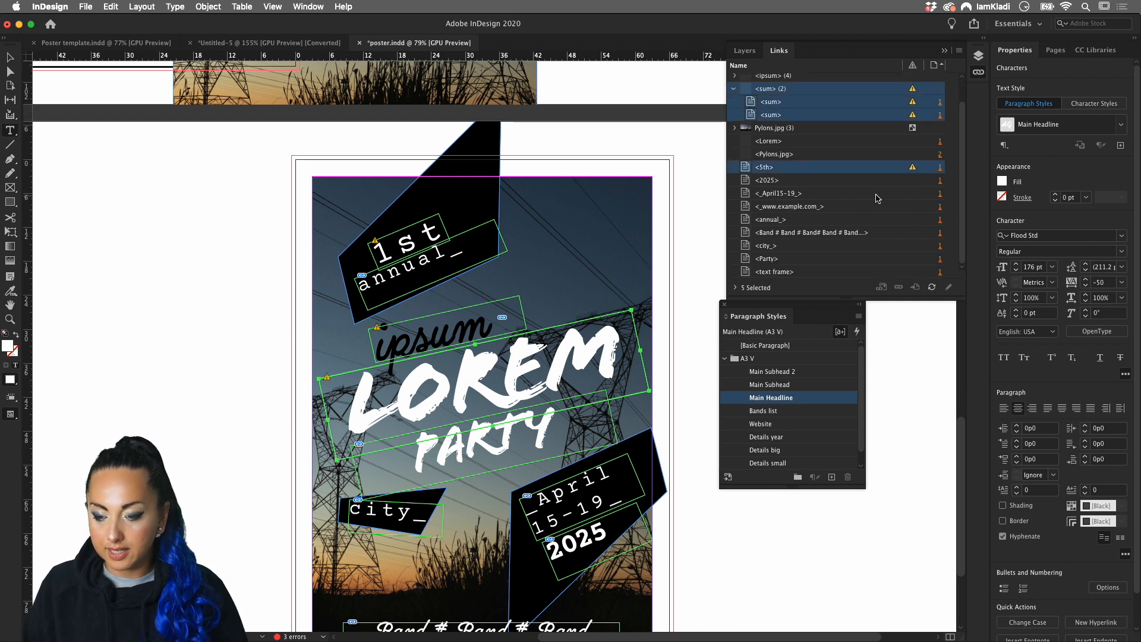
left_click(932, 289)
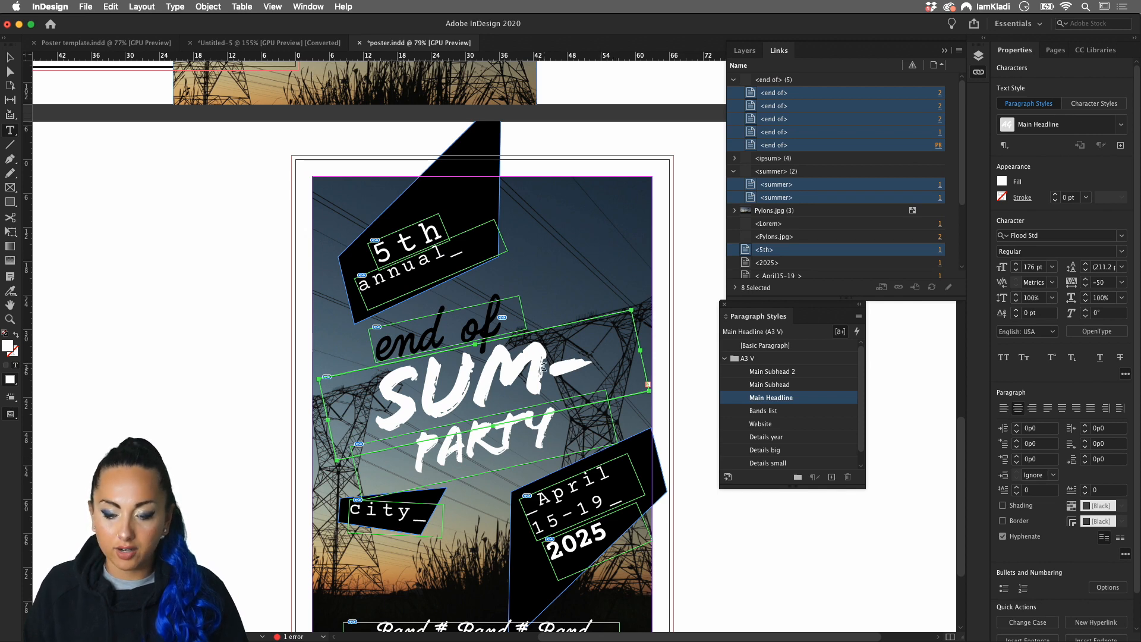
- Leave text editing on the first poster's headline and select page 2 in the page overview
scroll(615, 377, "up", 20)
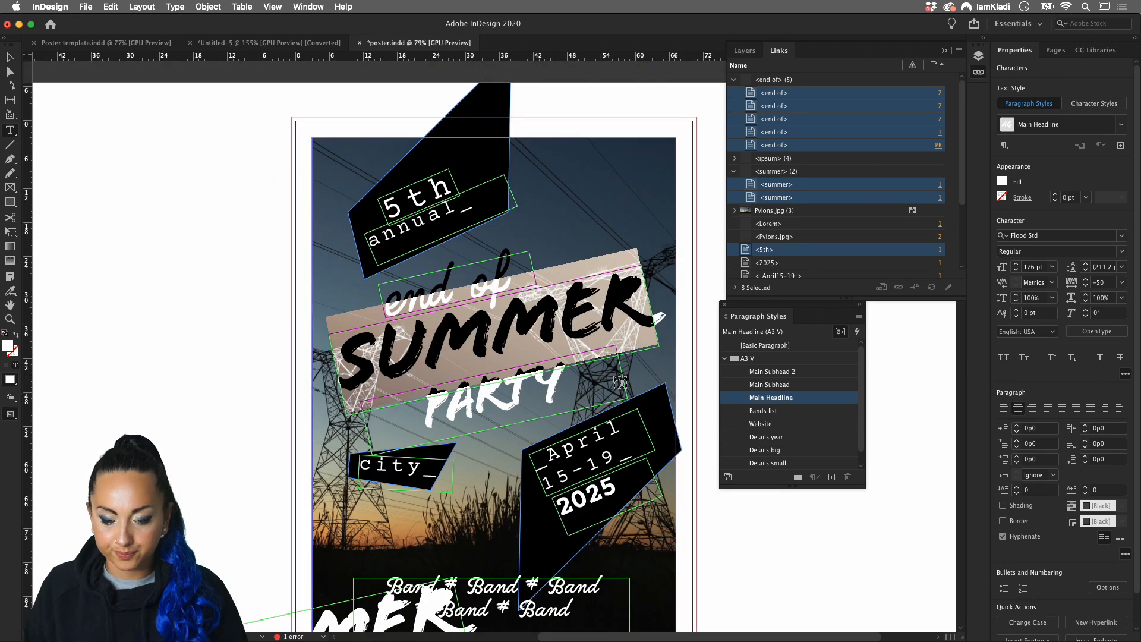
scroll(706, 451, "down", 1)
left_click(10, 57)
left_click(220, 158)
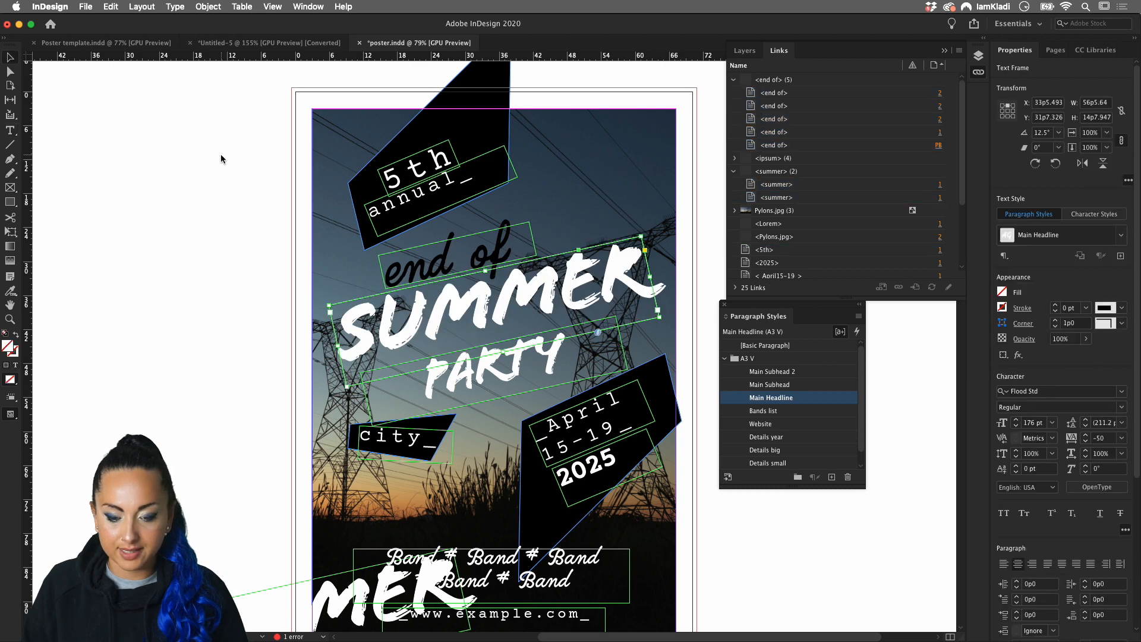
left_click(1053, 51)
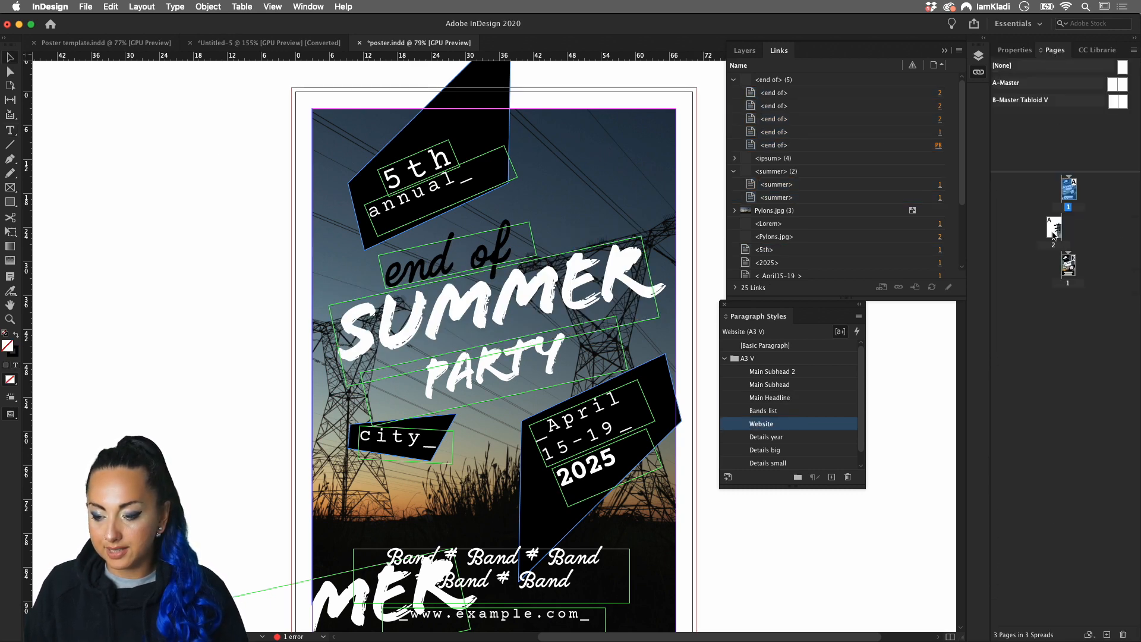
left_click(1054, 232)
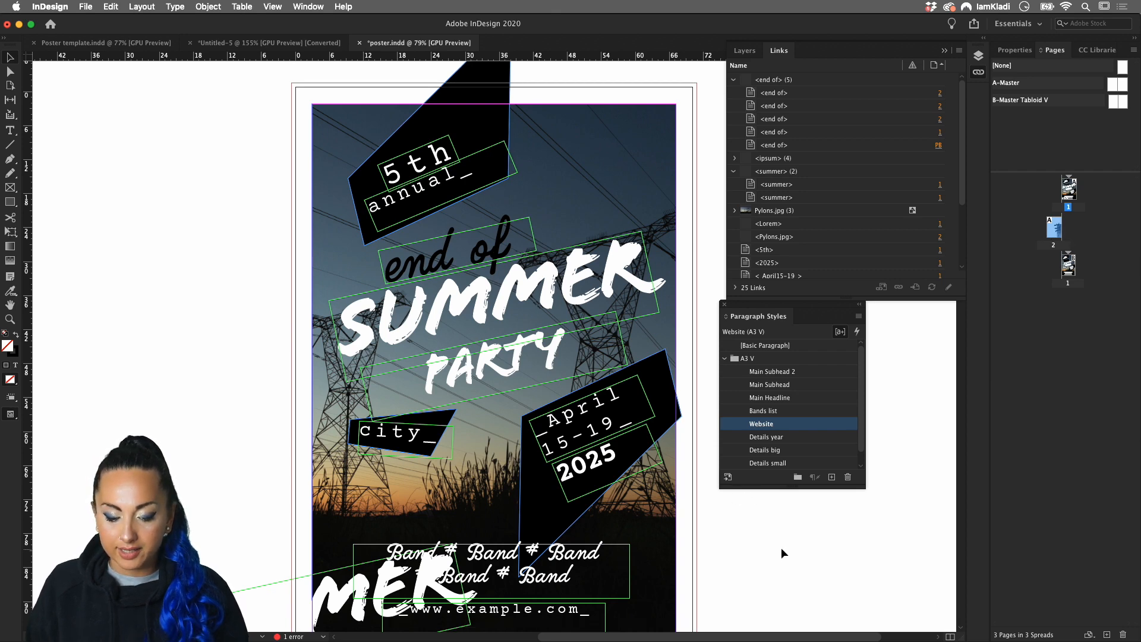
- Delete the stray headline copy that overlaps the bands list and website at the foot of the first poster
scroll(782, 544, "down", 10)
scroll(786, 544, "up", 10)
scroll(438, 566, "down", 4)
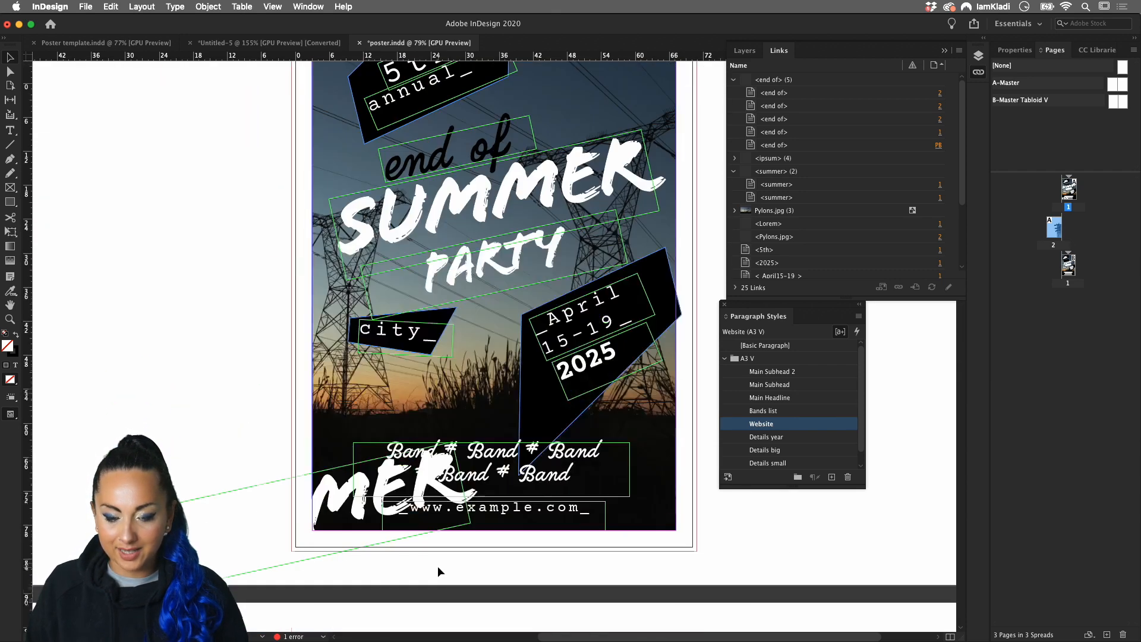
left_click(294, 521)
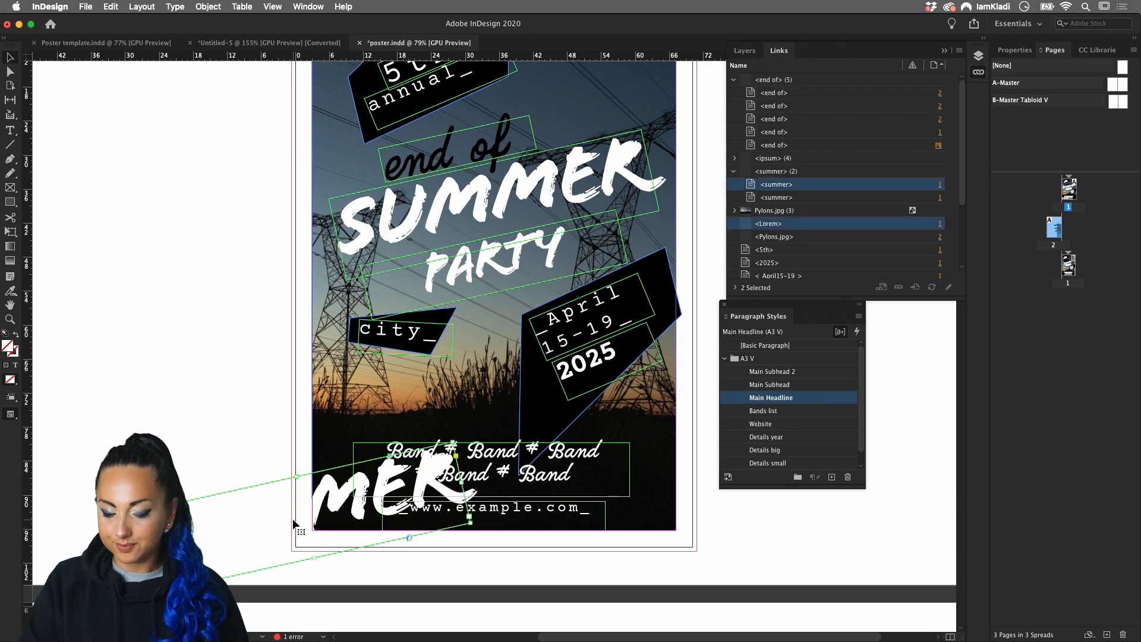
key("Delete")
- Delete page 2 with the repeated "end of" text copies, including all objects on it
scroll(350, 518, "up", 10)
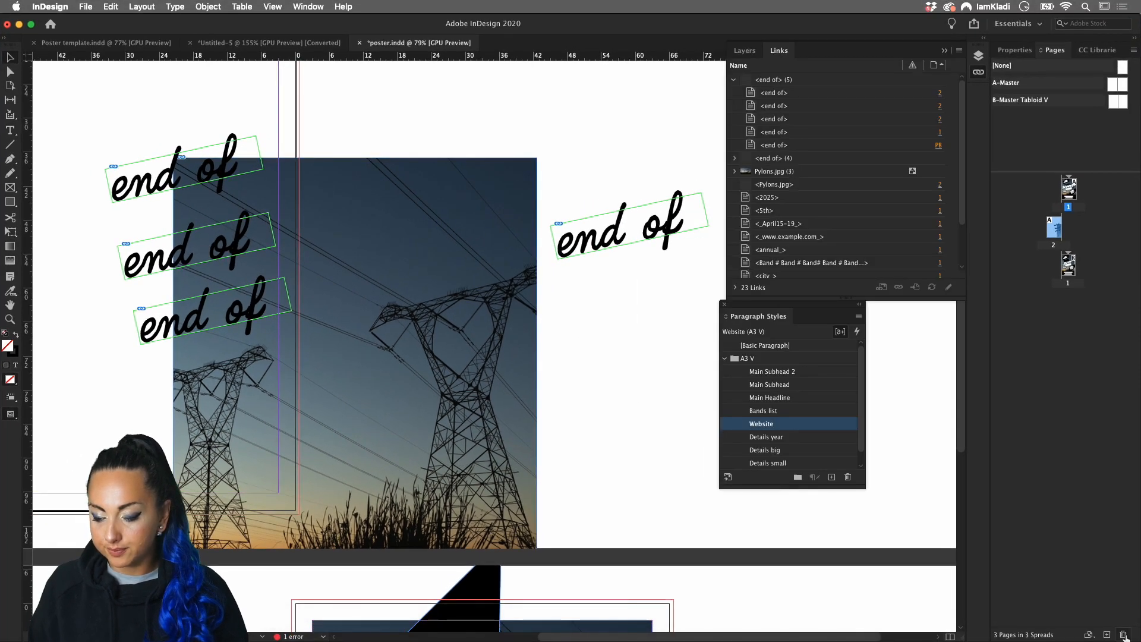
left_click(1124, 636)
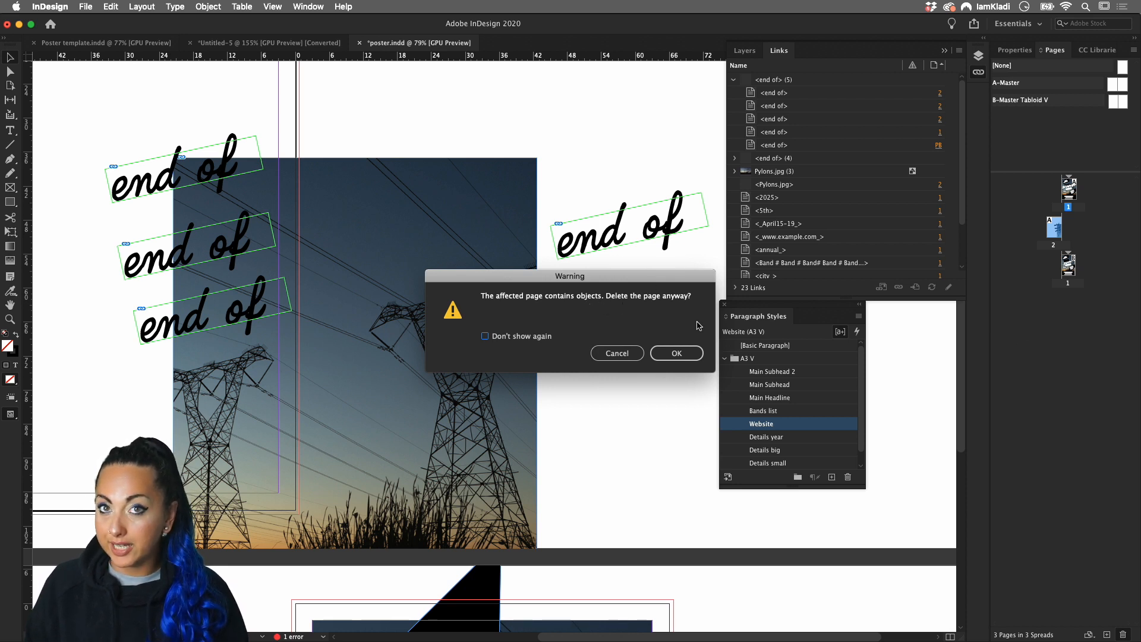
left_click(676, 353)
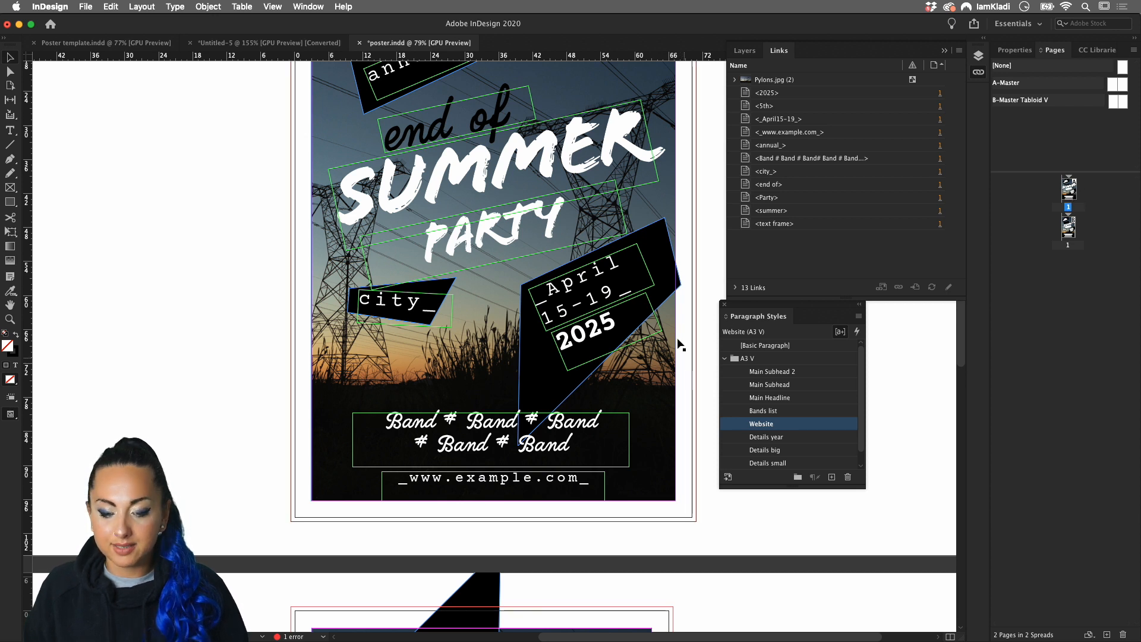
- Change the first poster's event month to "Sept" and its year to 2020
triple_click(572, 277)
left_click(562, 285)
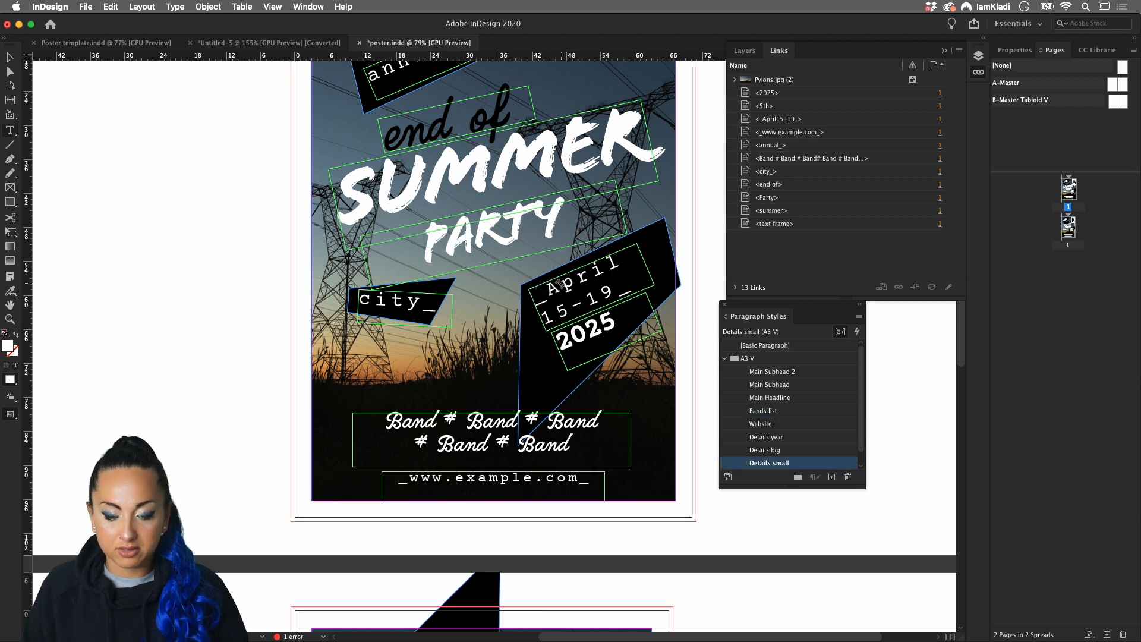
left_click_drag(547, 291, 612, 261)
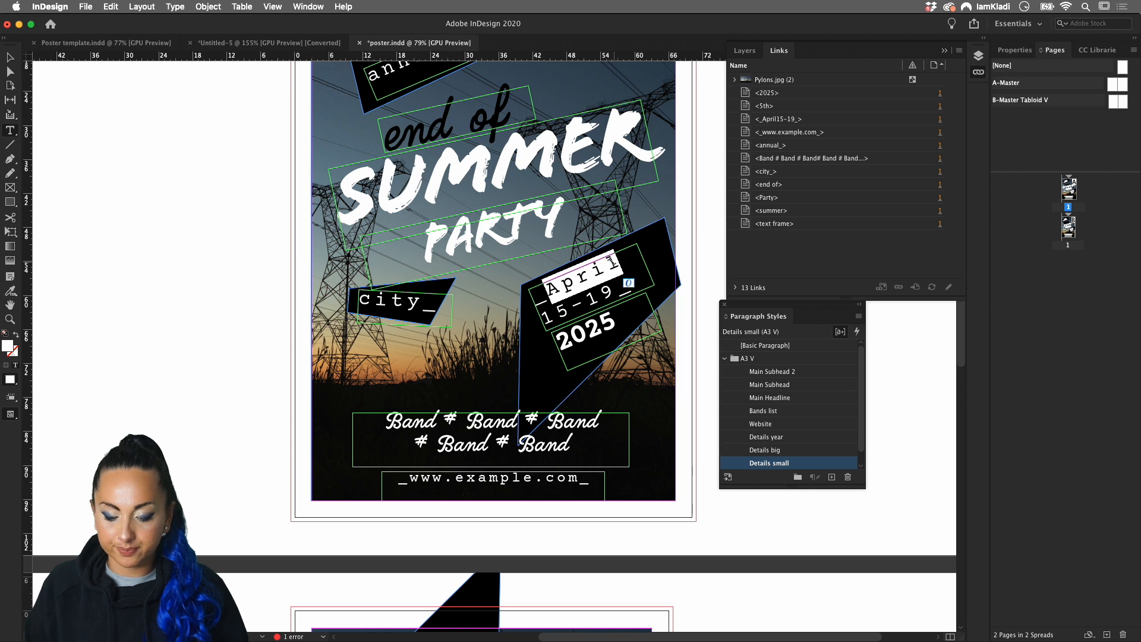
type("Sept")
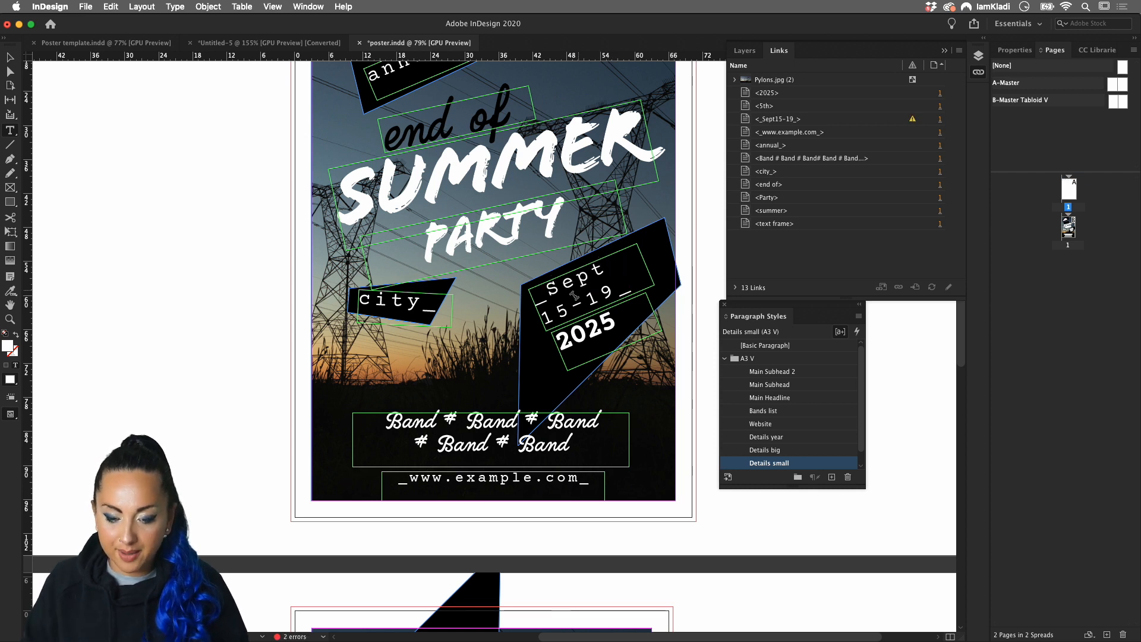
left_click_drag(584, 300, 606, 291)
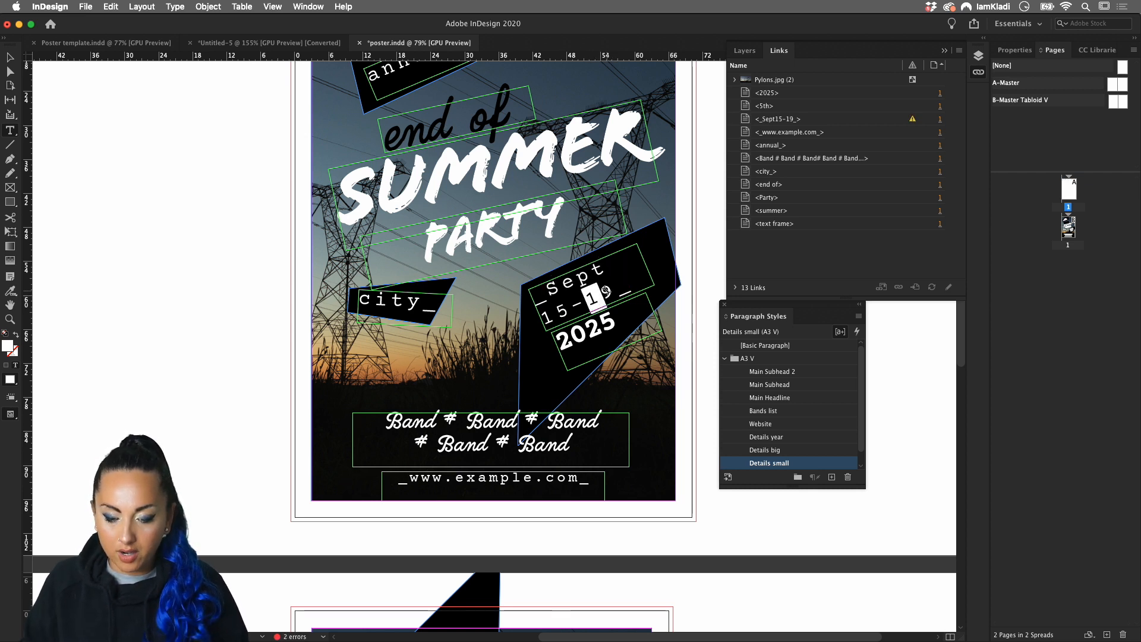
left_click(590, 326)
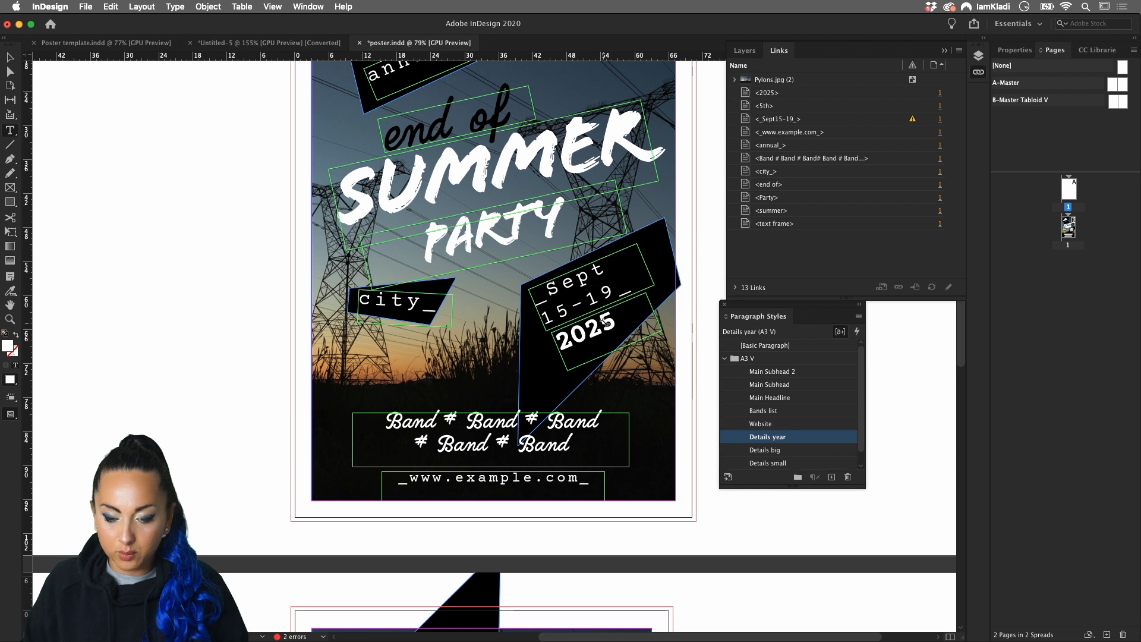
left_click_drag(608, 322, 595, 326)
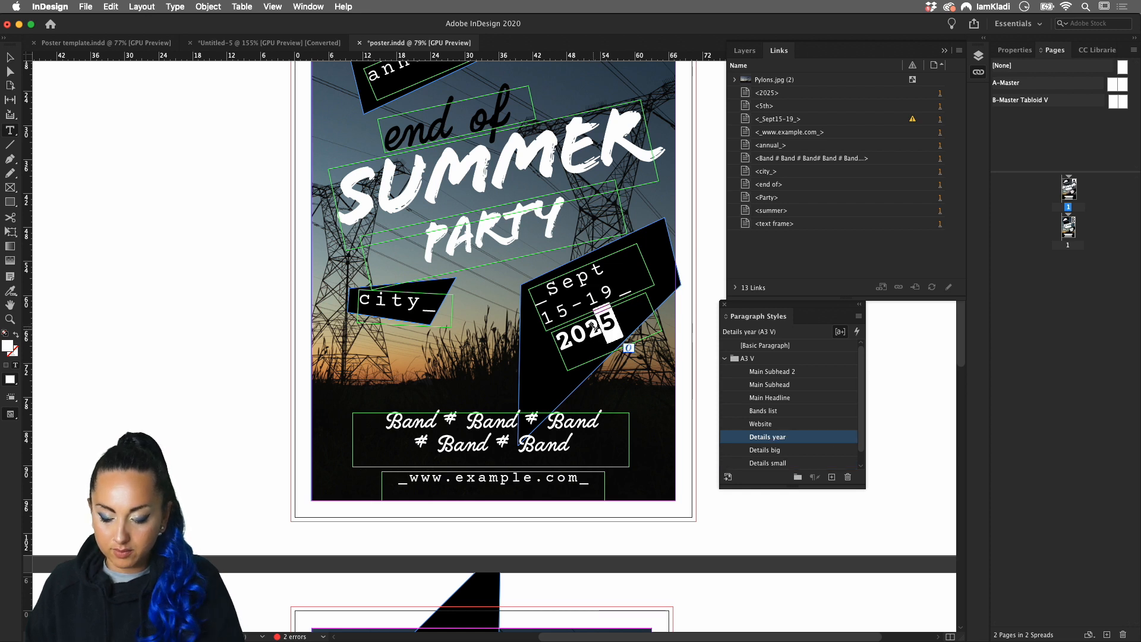
type("0")
- Replace the word "city" on the first poster with "MCR", keeping the trailing underscore
double_click(413, 314)
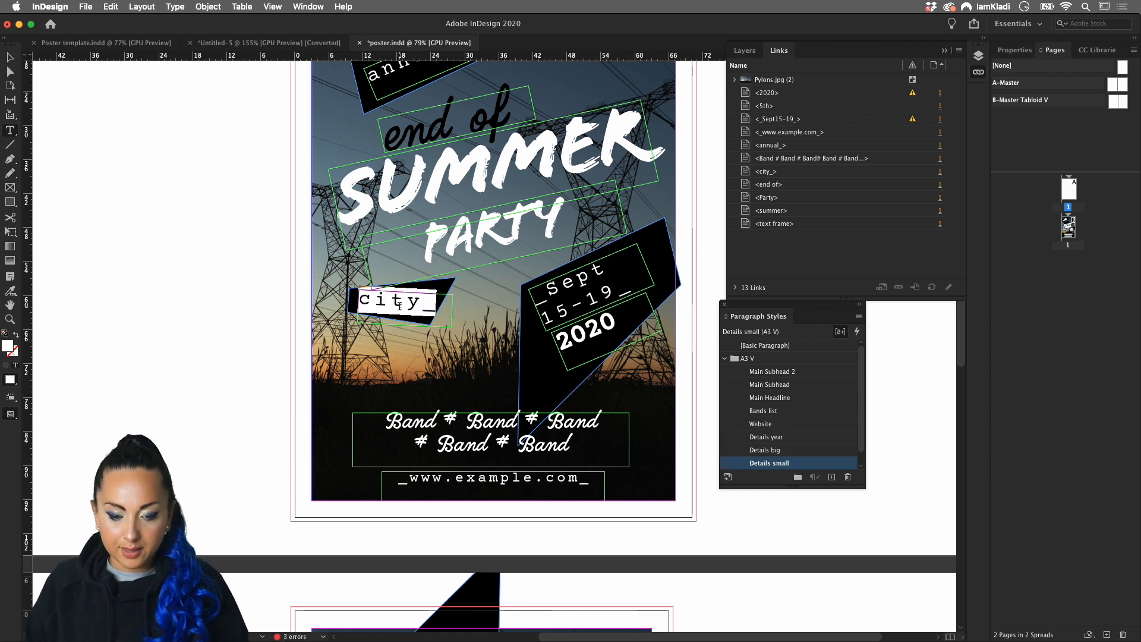
left_click(392, 301)
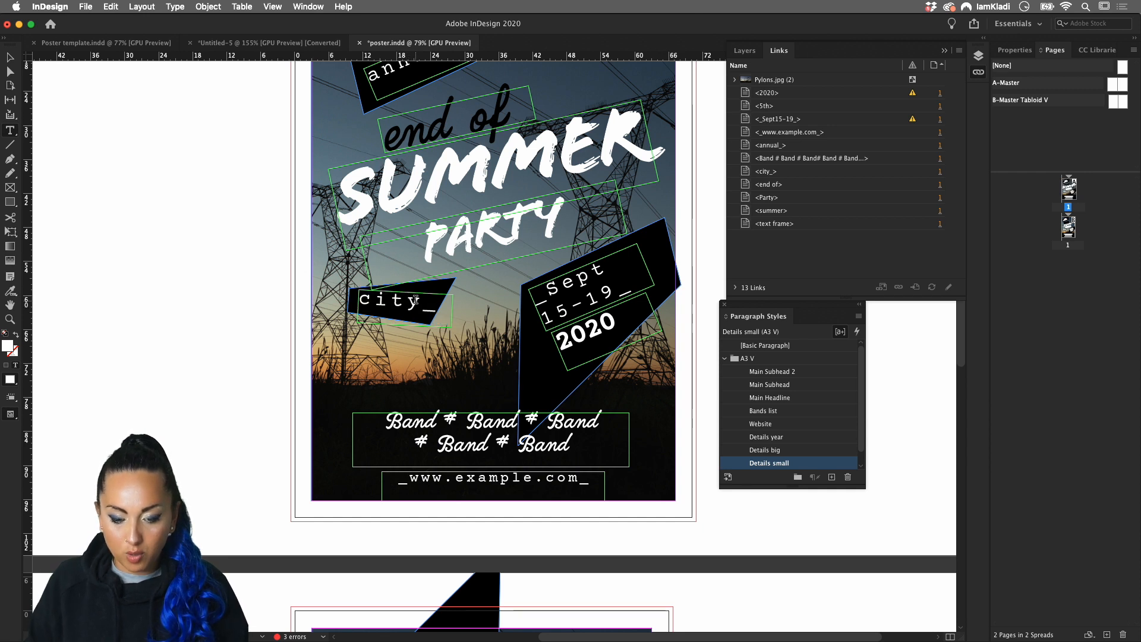
left_click_drag(419, 301, 359, 300)
type("/_")
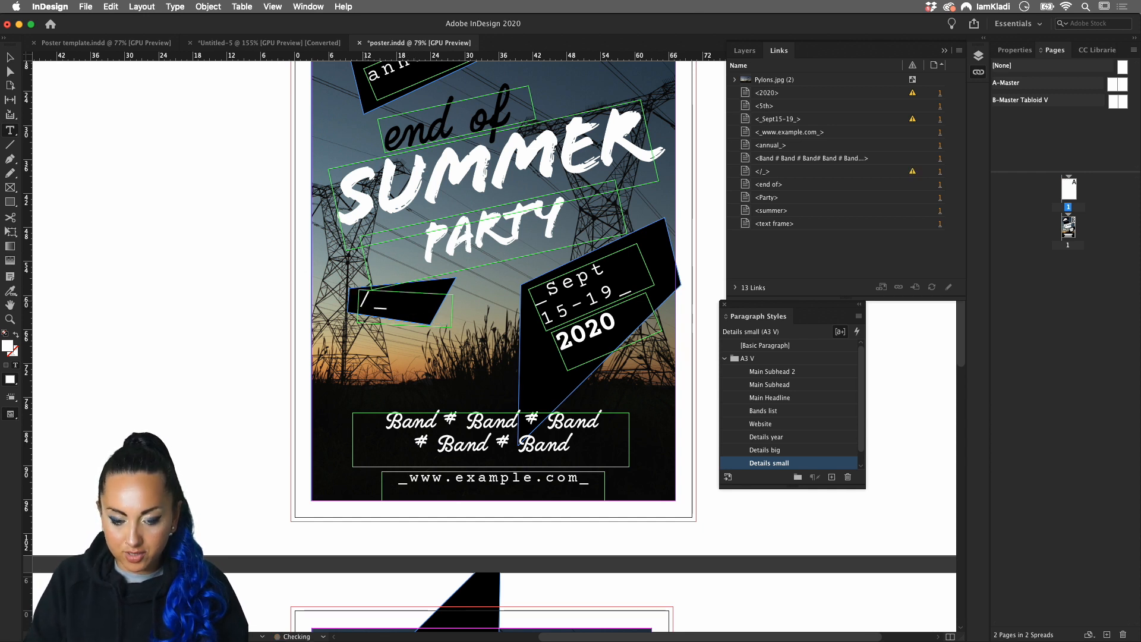
key("BackSpace")
type("MCR")
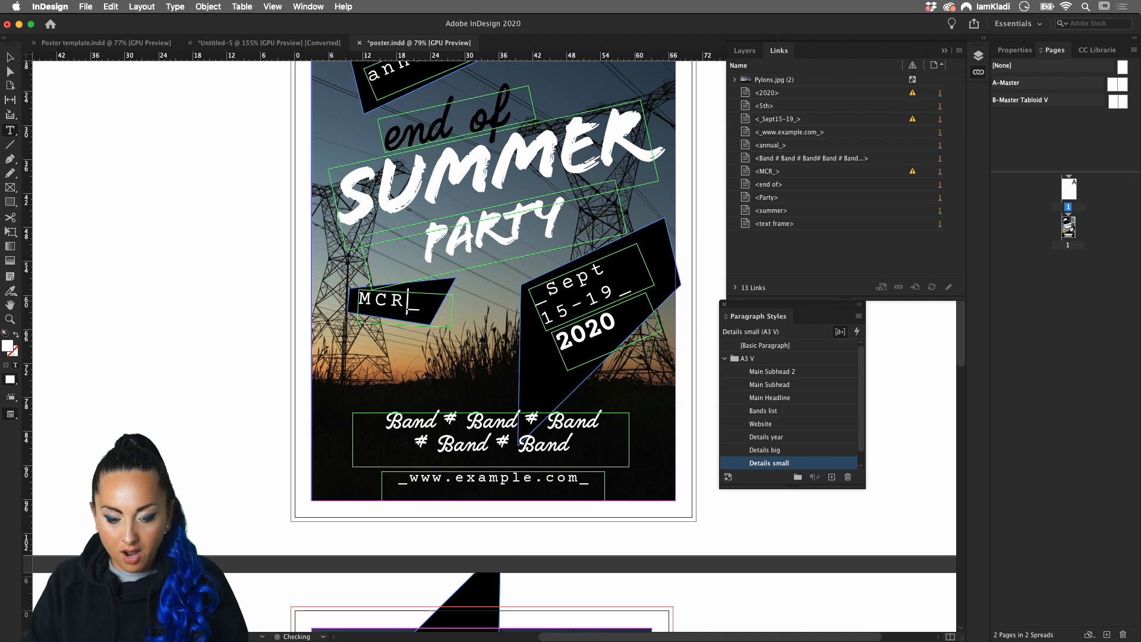
- Replace the first "Band" placeholder in the bands list with "Eminem"
double_click(409, 419)
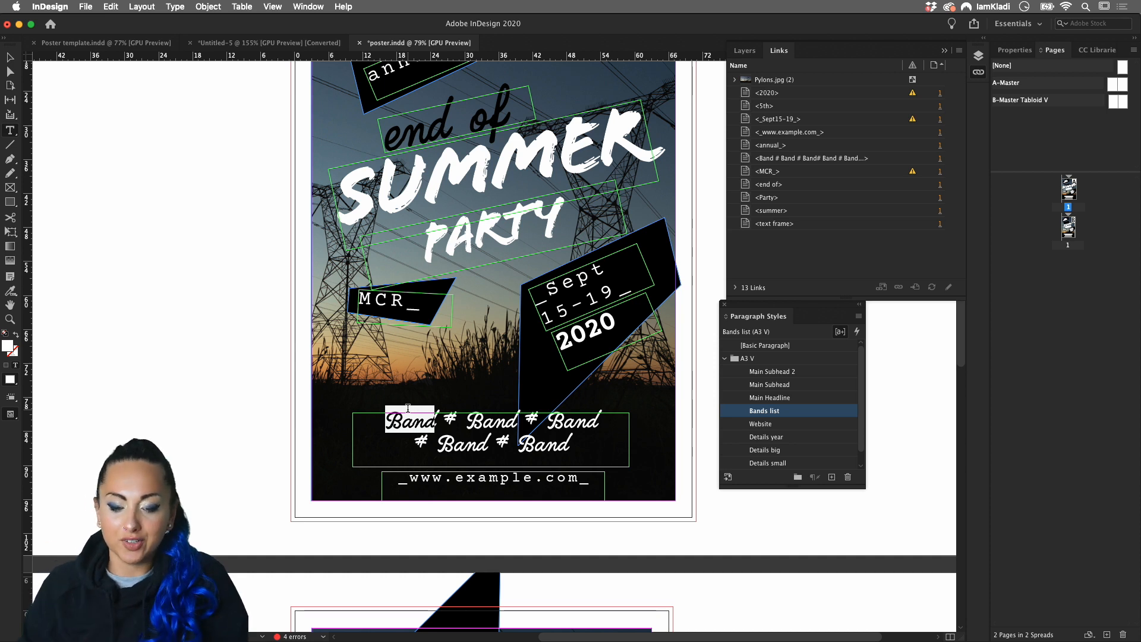
double_click(499, 242)
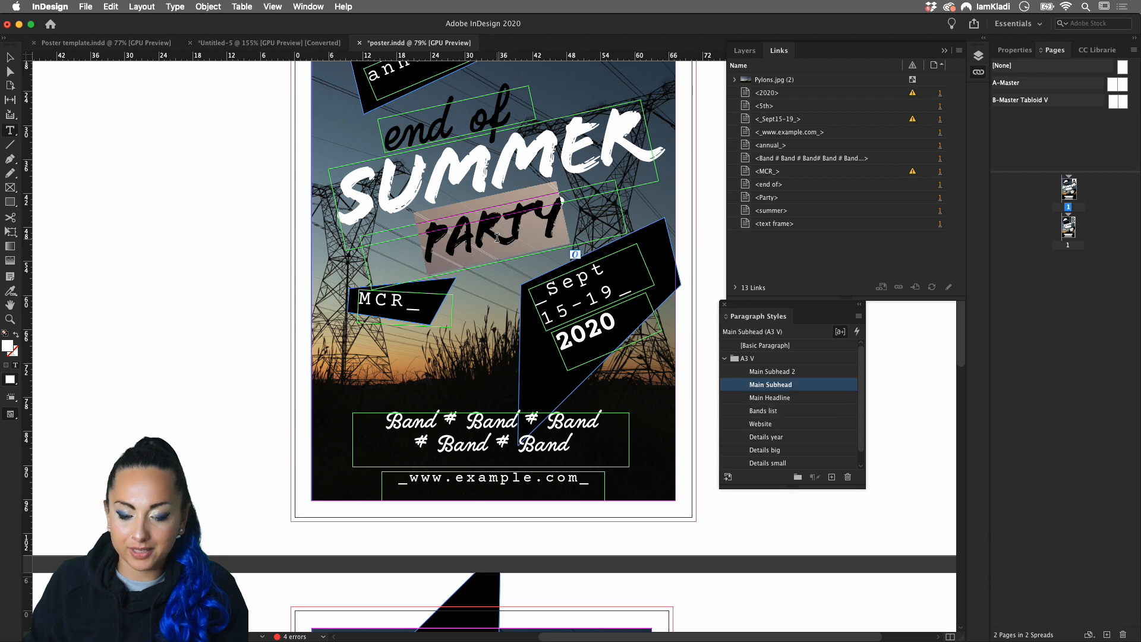
double_click(411, 416)
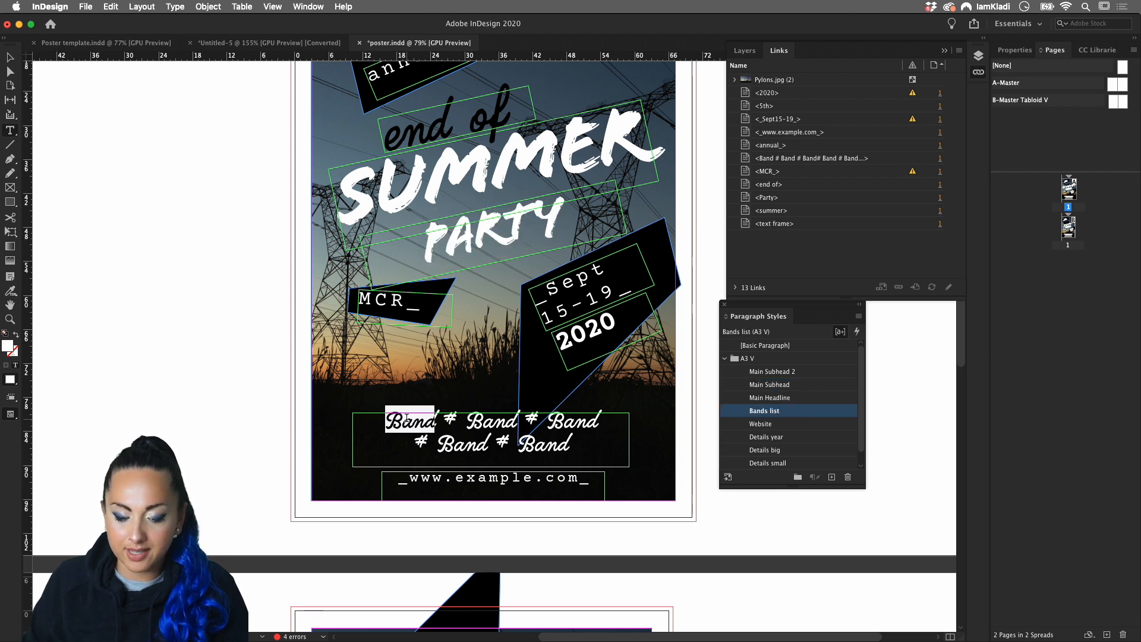
type("Eminem")
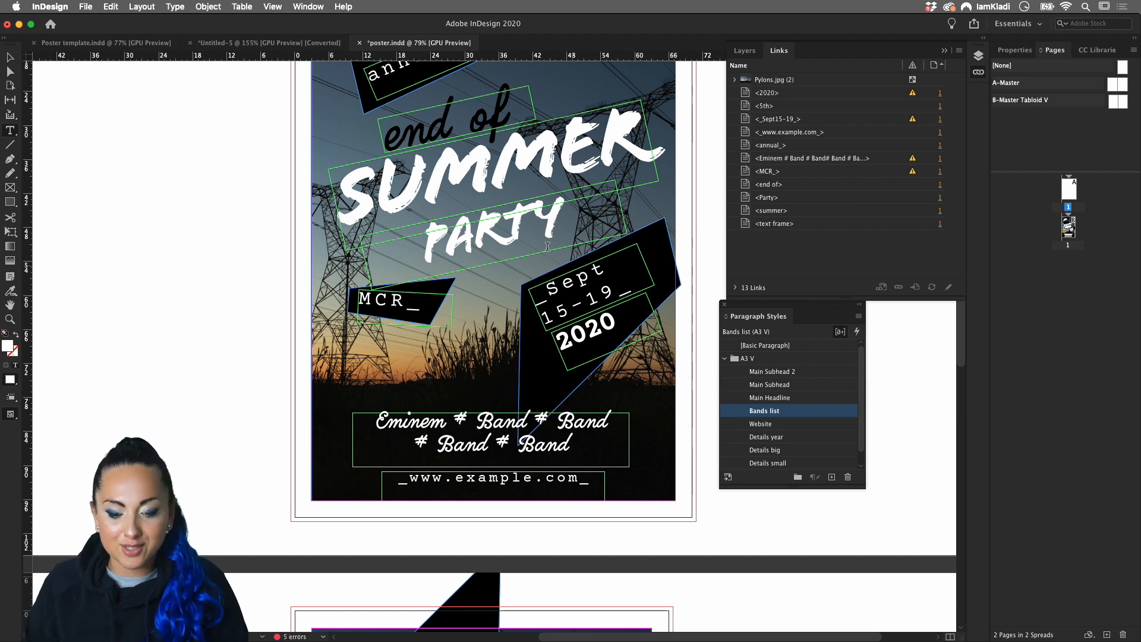
- Replace the subhead "PARTY" below the headline with "festival"
double_click(485, 230)
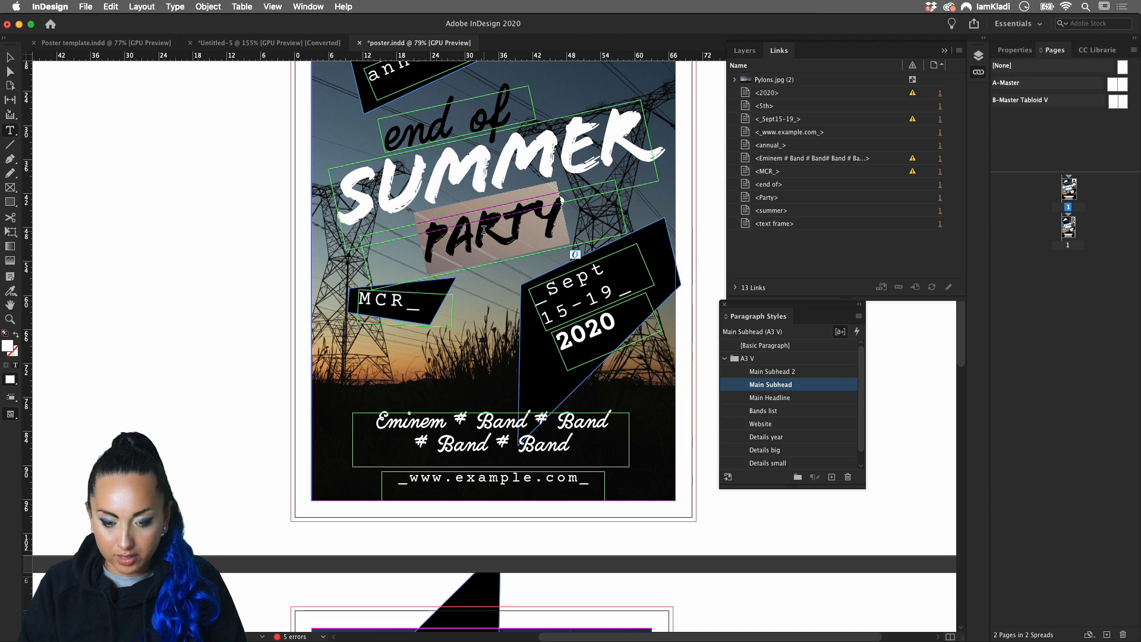
type("festiv")
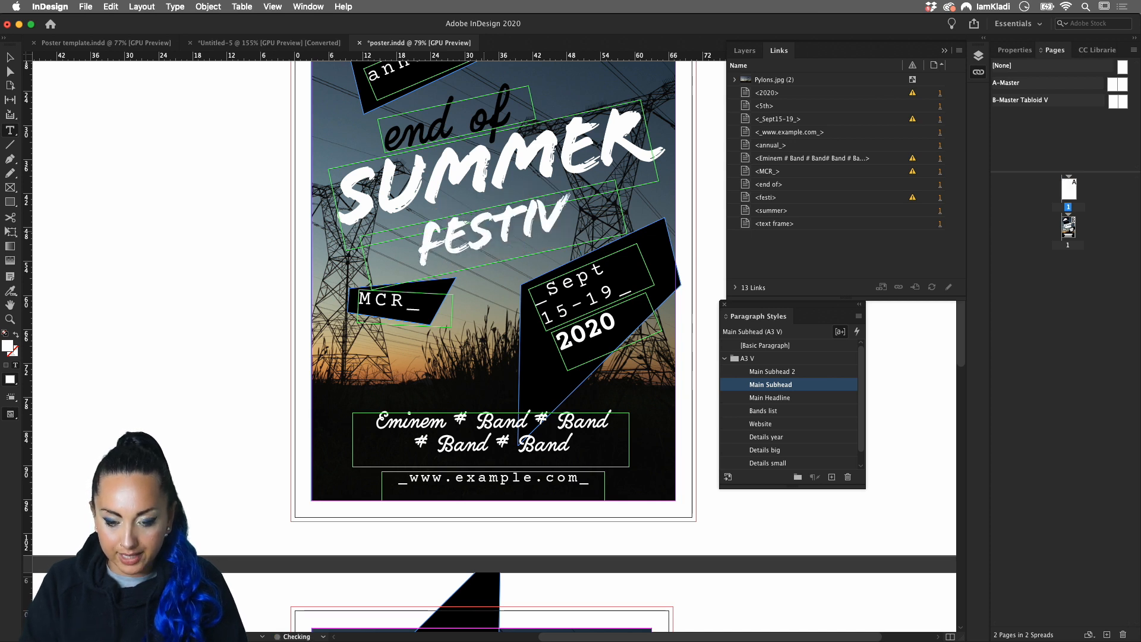
type("al")
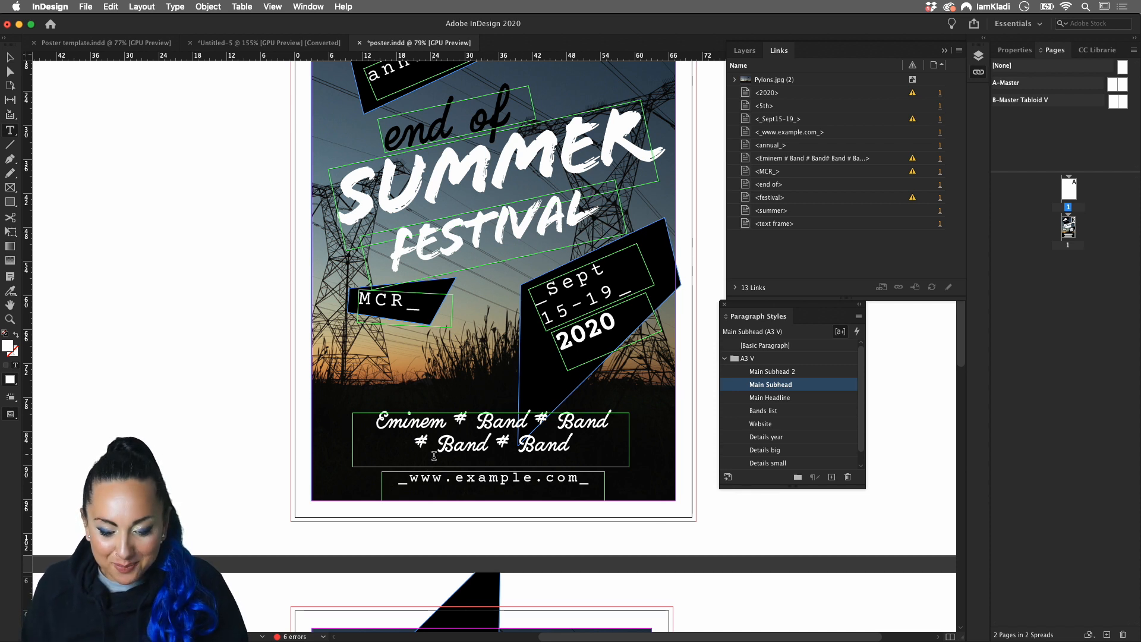
- Replace the "Band" placeholder at the start of the bands list's second line with "Pink Floyd"
double_click(458, 445)
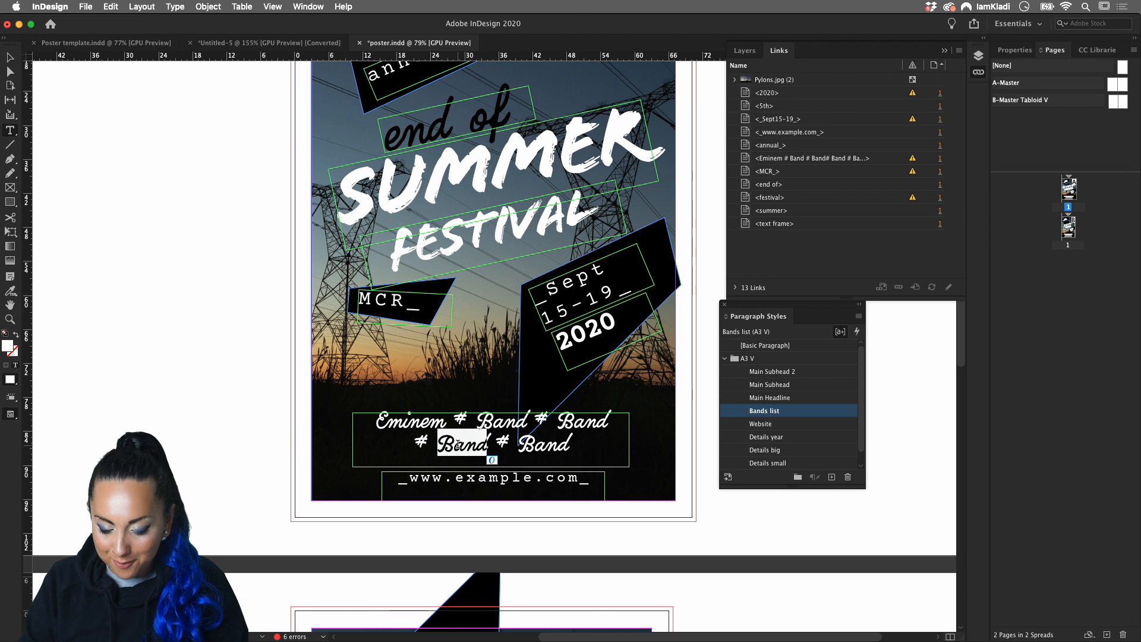
left_click(457, 445)
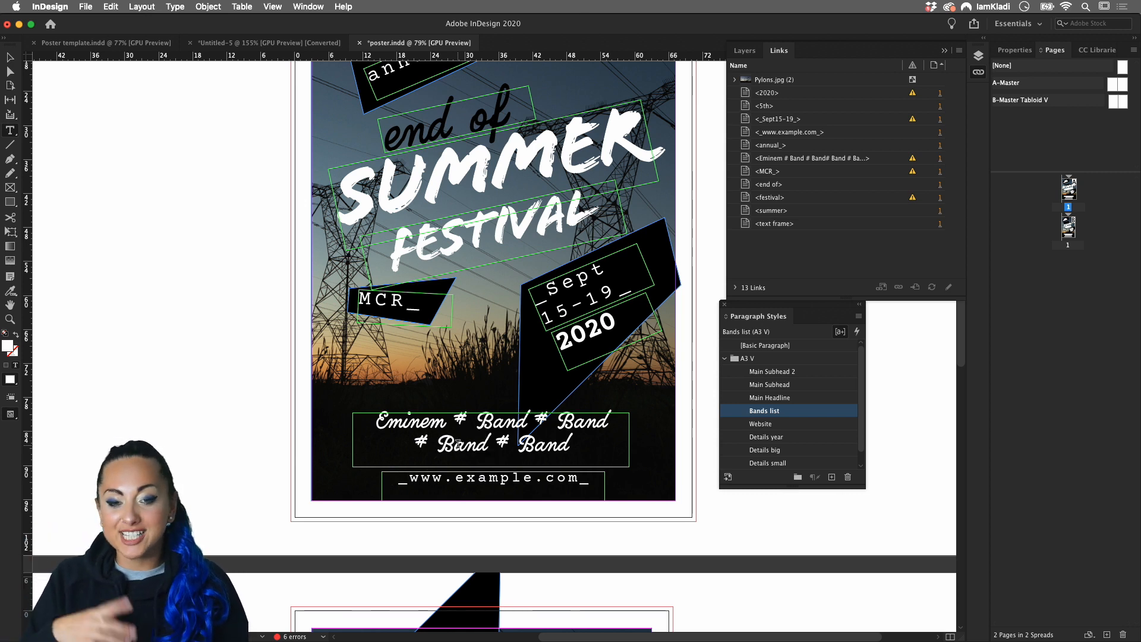
type("Pink")
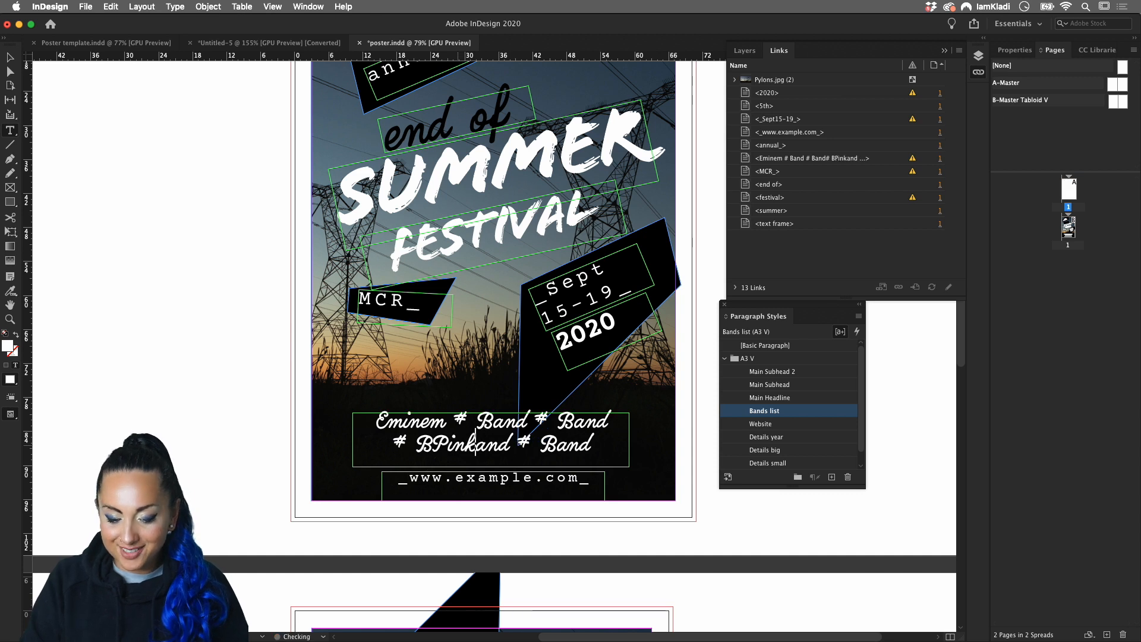
key("BackSpace")
key("BackSpace")
key("BackSpace")
key("BackSpace")
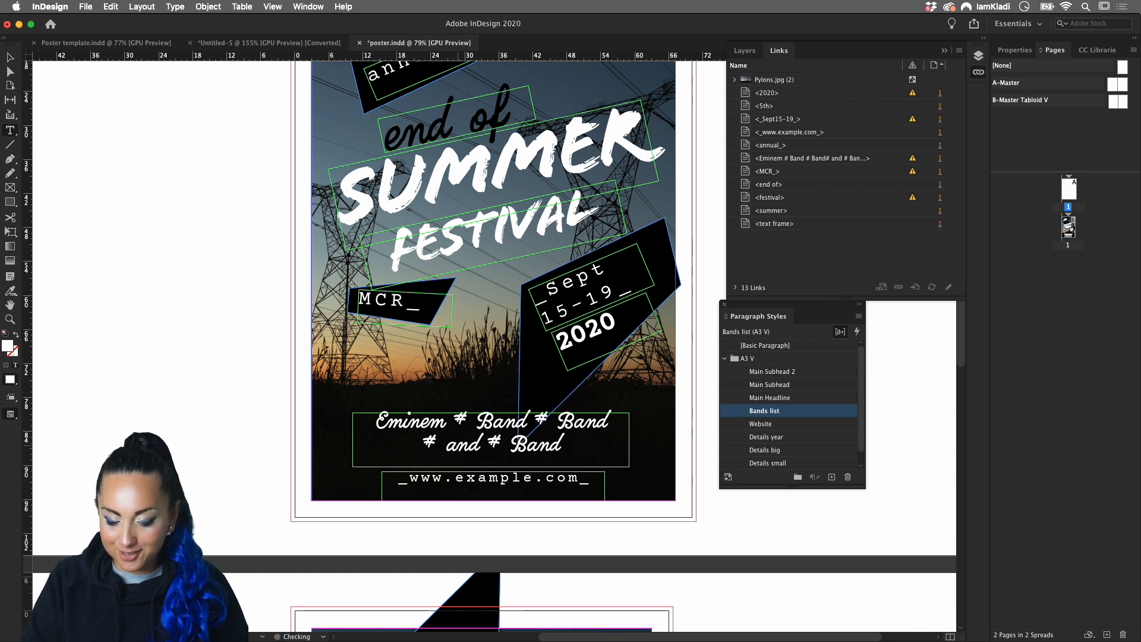
type("Pink")
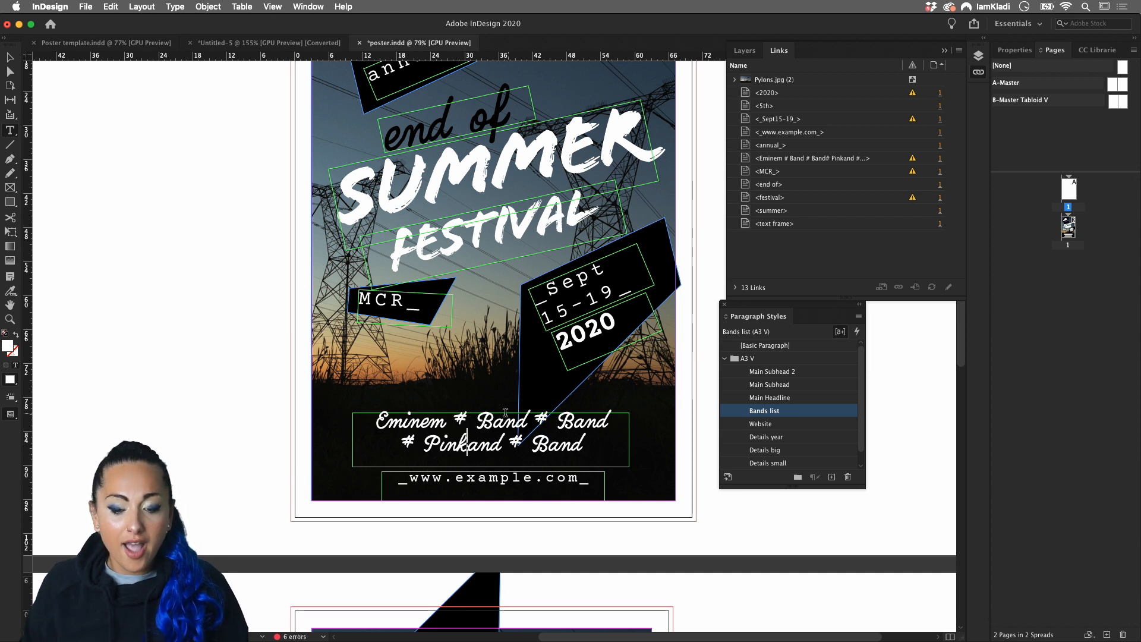
double_click(484, 445)
left_click_drag(468, 445, 499, 445)
type("floyd")
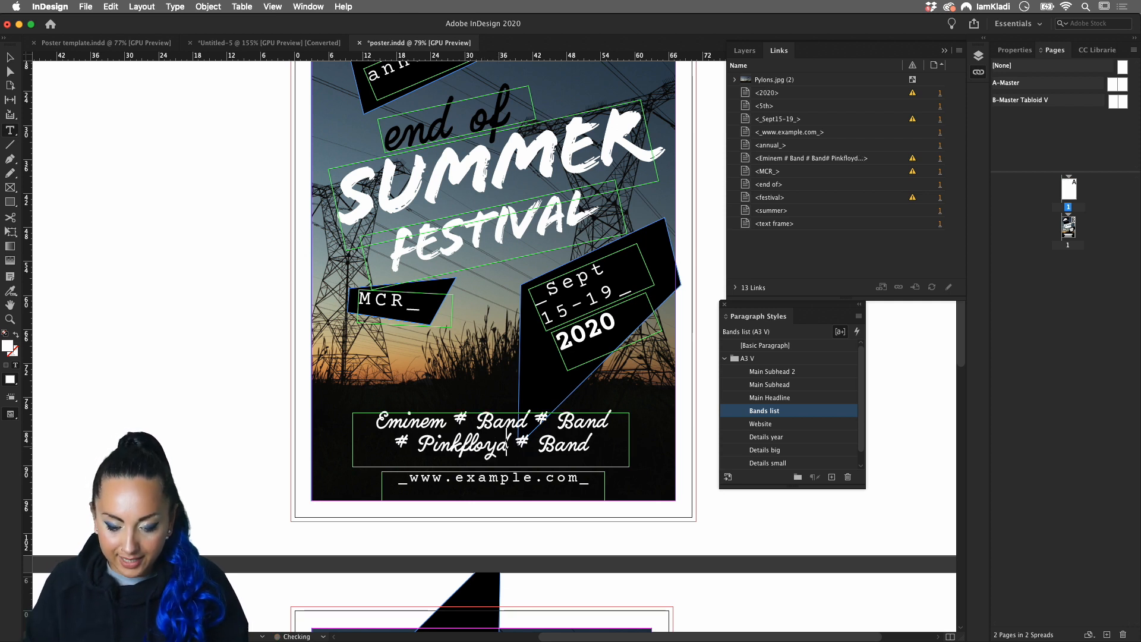
left_click(474, 454)
key("BackSpace")
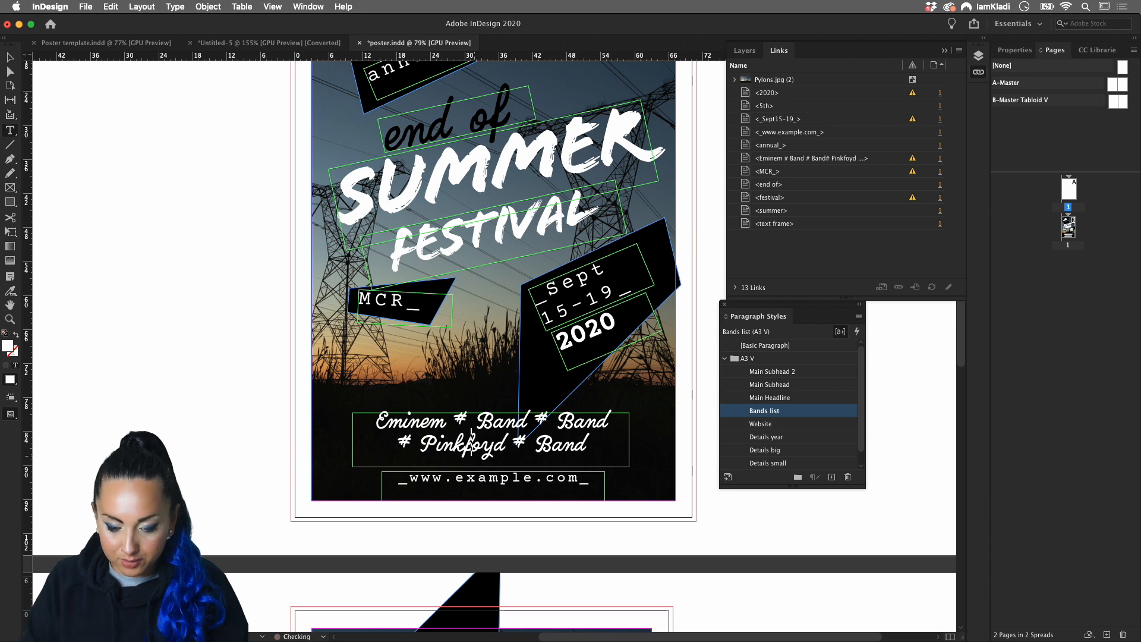
key("BackSpace")
type("Fl")
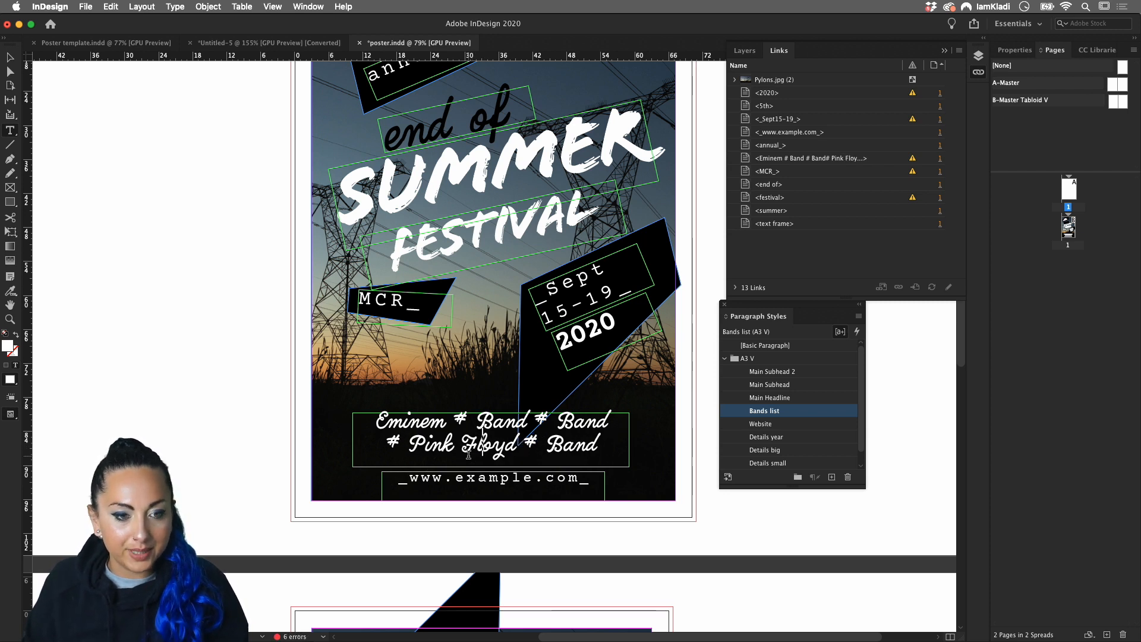
- Replace the placeholder after "Eminem" with "HER" and the last "Band" placeholder with "CardiB"
double_click(515, 420)
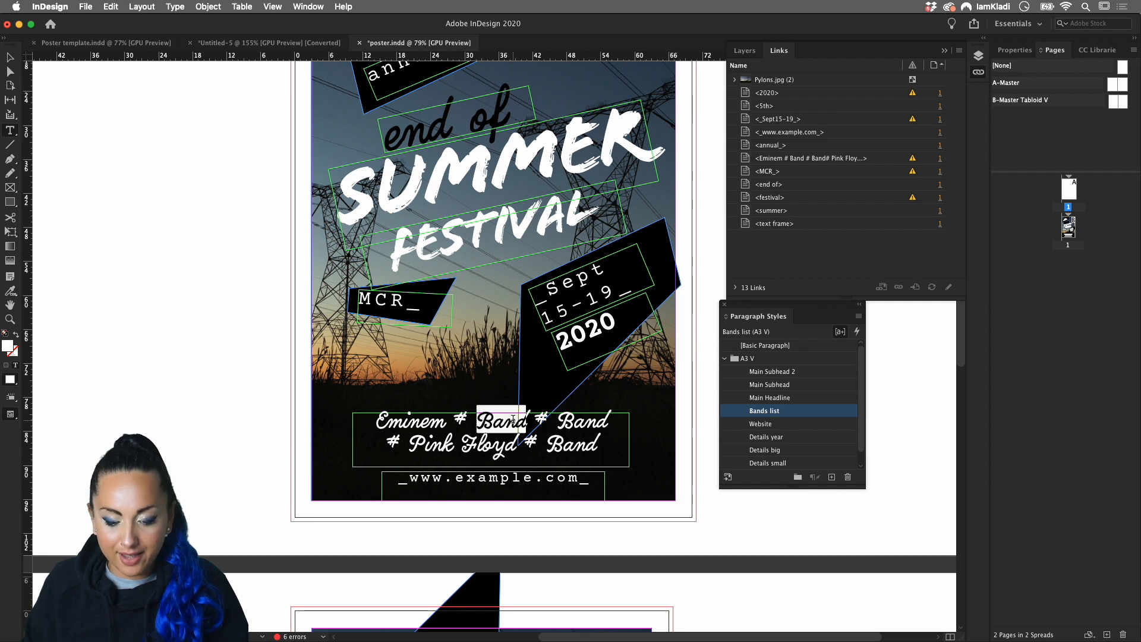
type("HER")
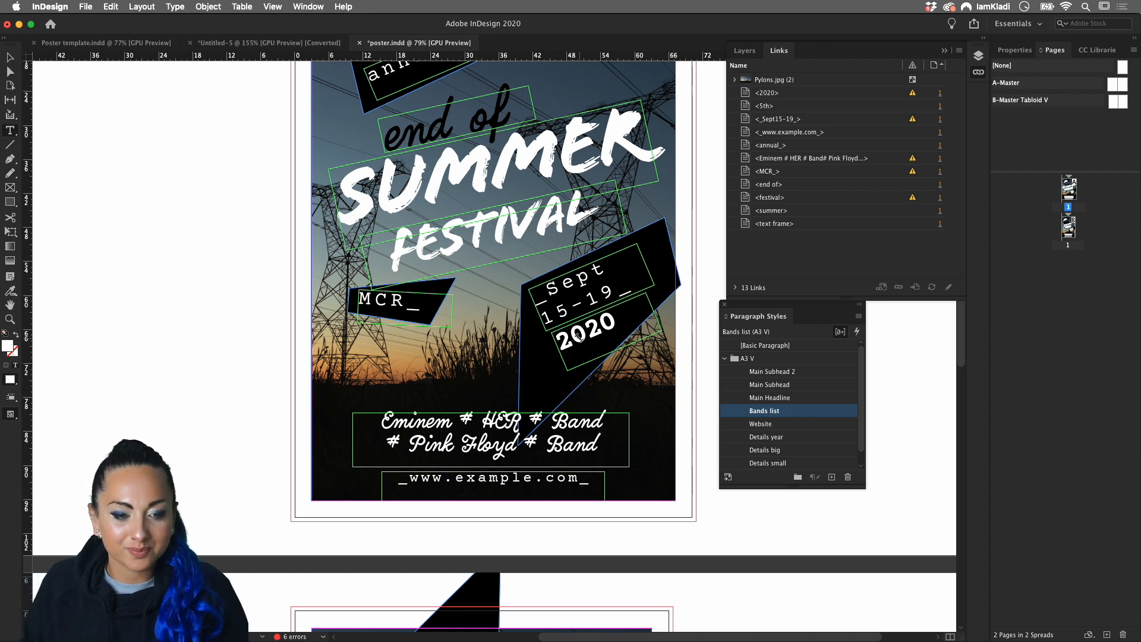
double_click(577, 423)
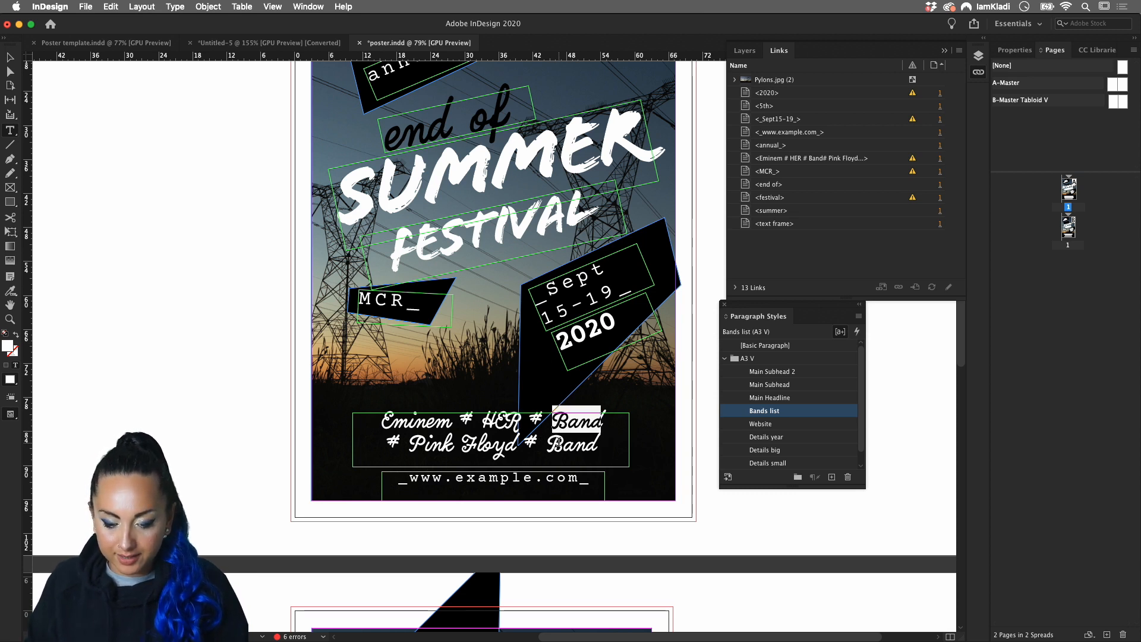
double_click(559, 447)
type("Cardi")
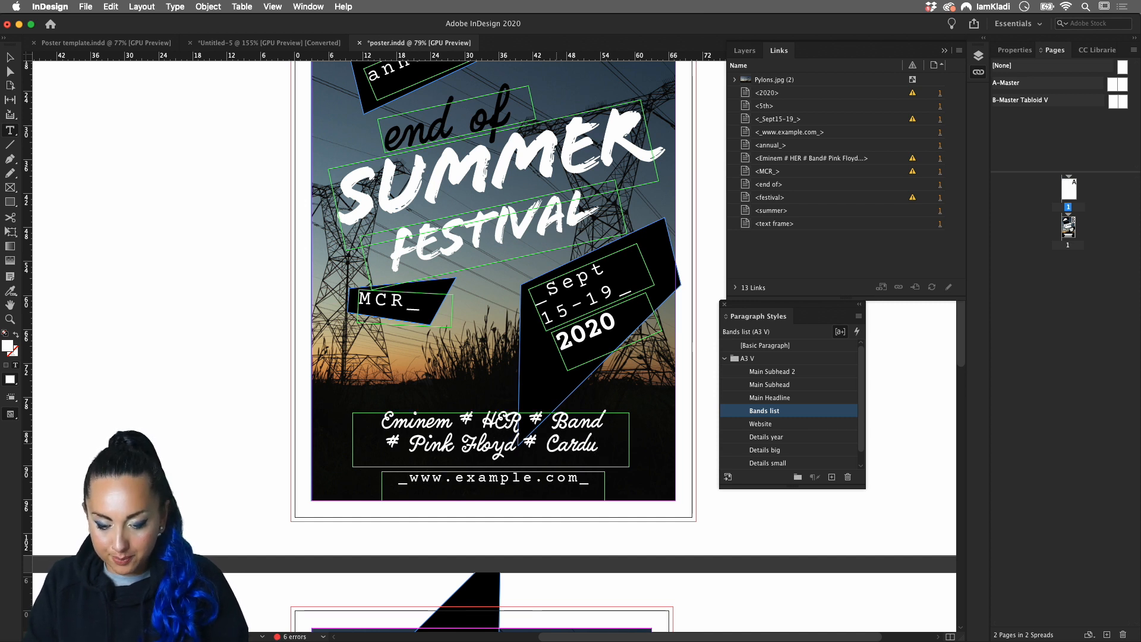
key("BackSpace")
type("i")
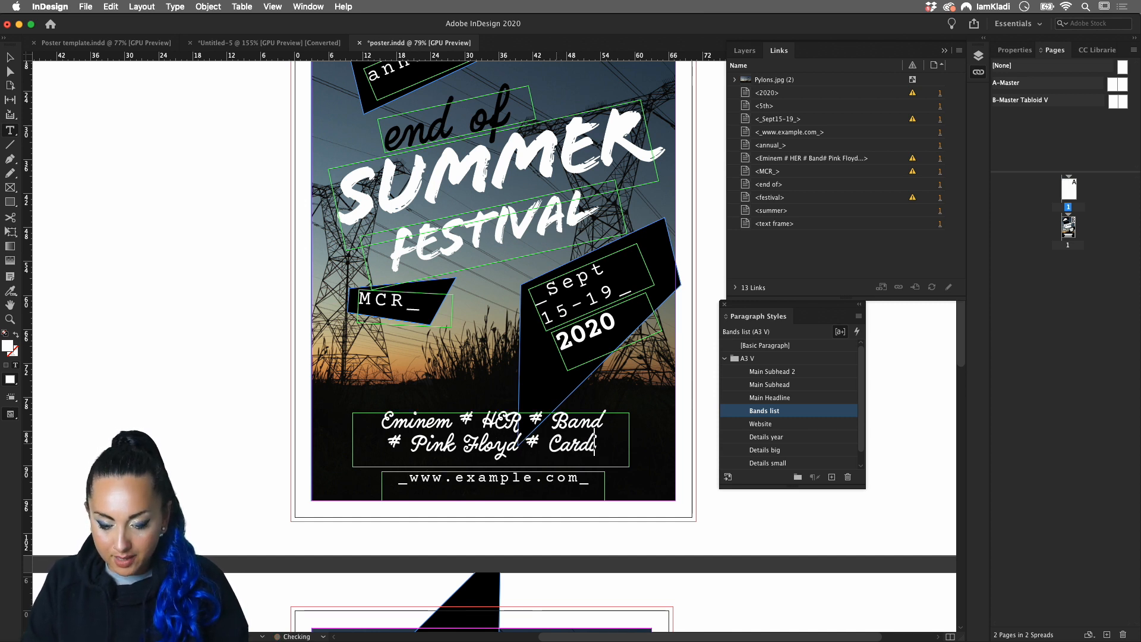
type("B")
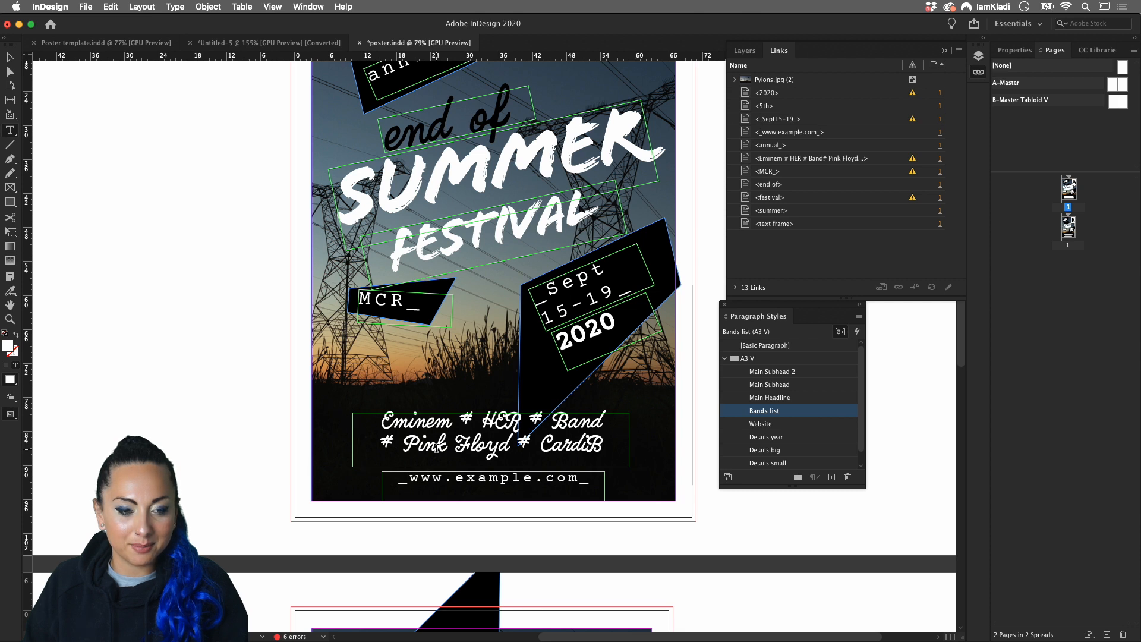
- Replace the remaining "Band" placeholder with "U2" and append "#James" after "CardiB" at the end of the list
double_click(571, 420)
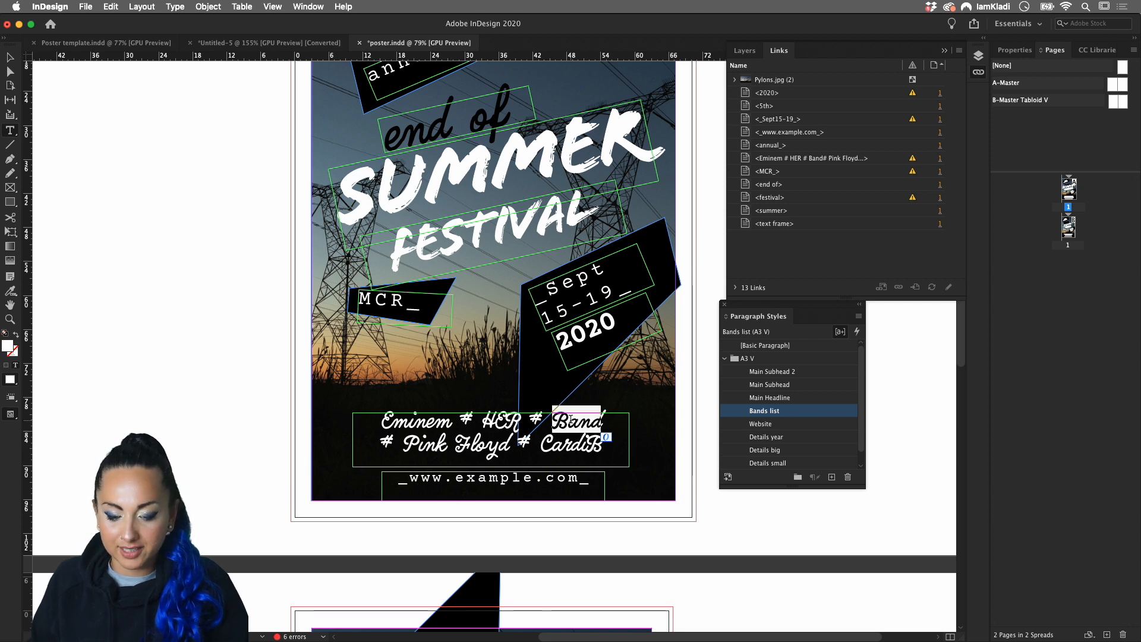
type("U2")
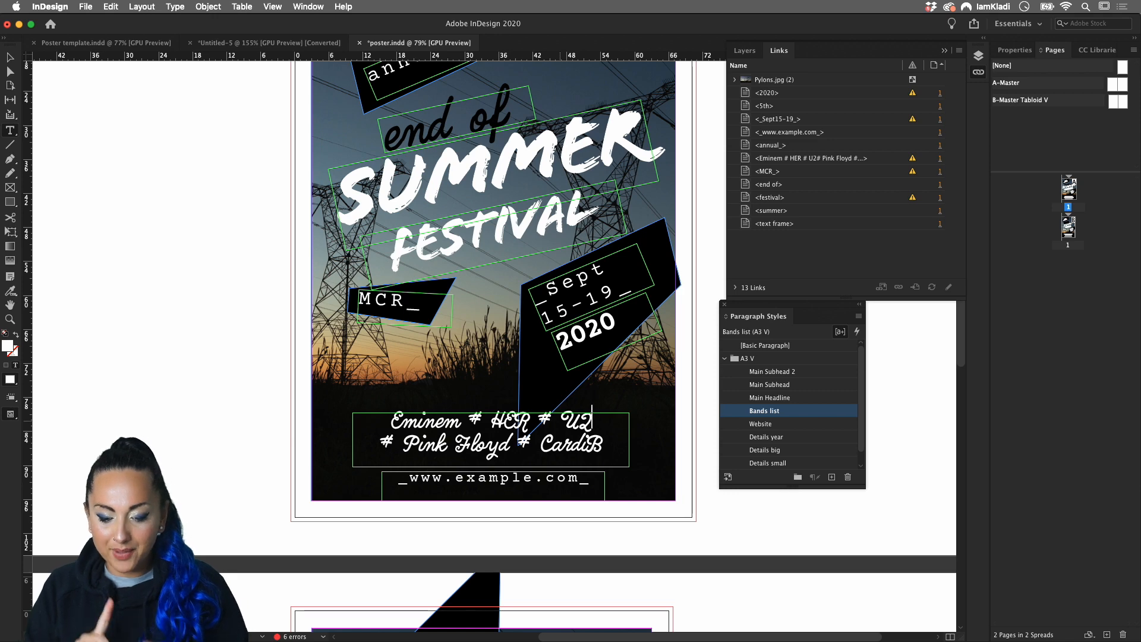
right_click(561, 423)
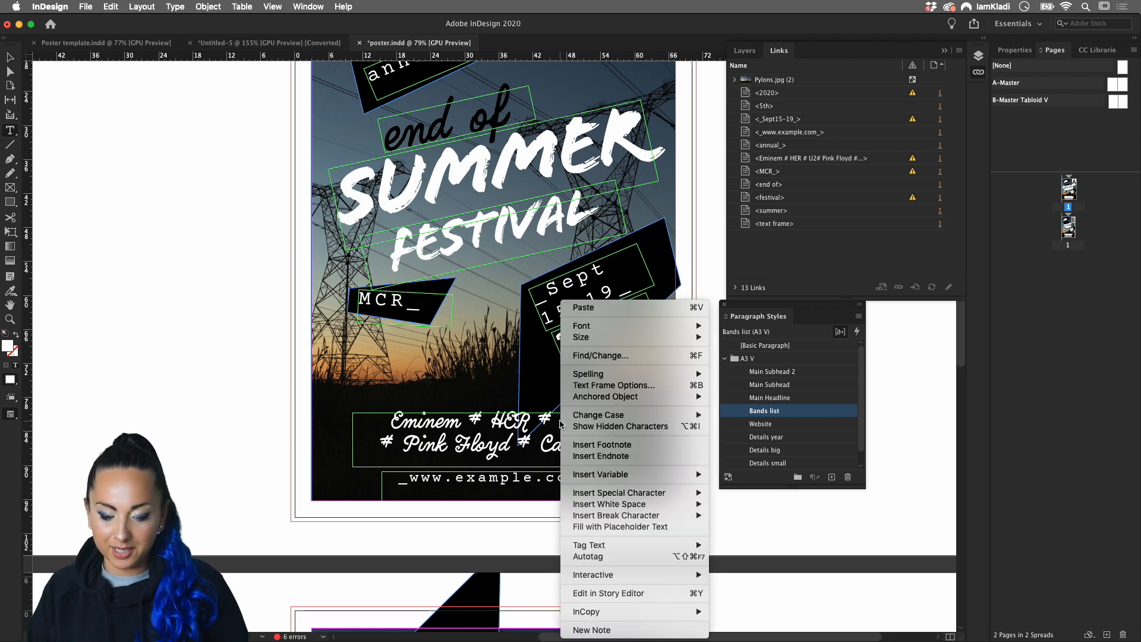
left_click(504, 452)
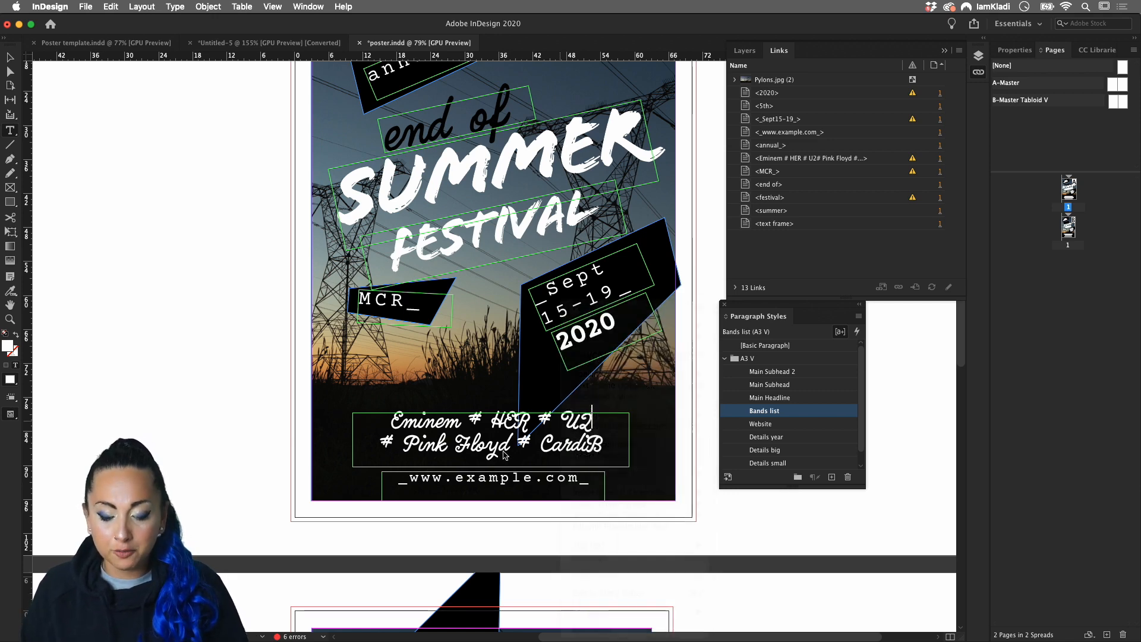
left_click(611, 453)
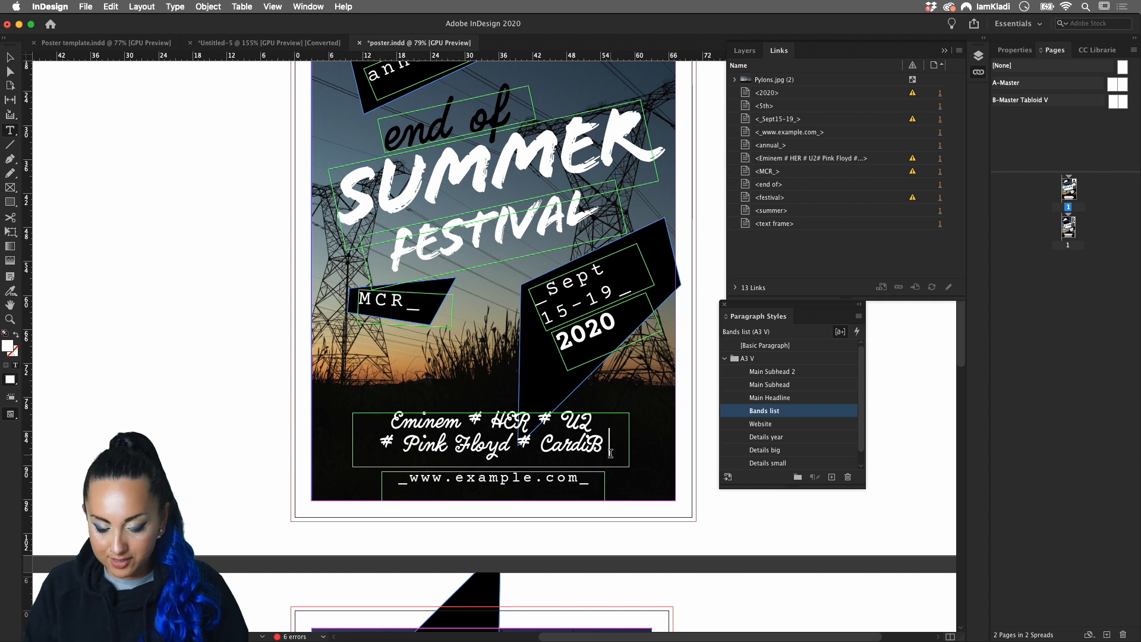
type("#")
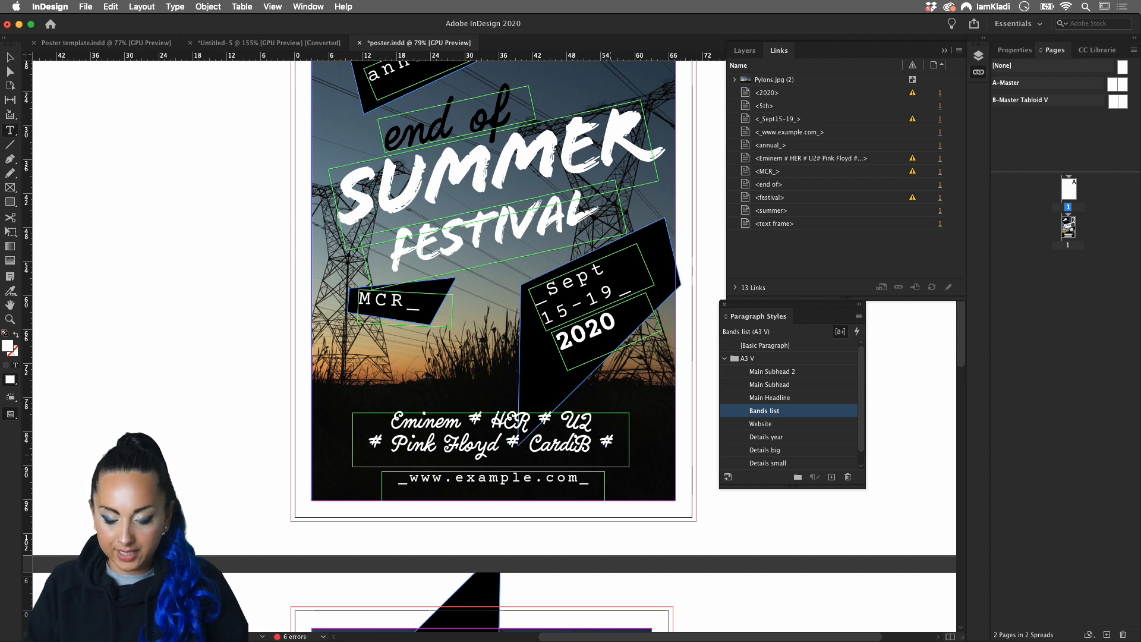
type("Jay")
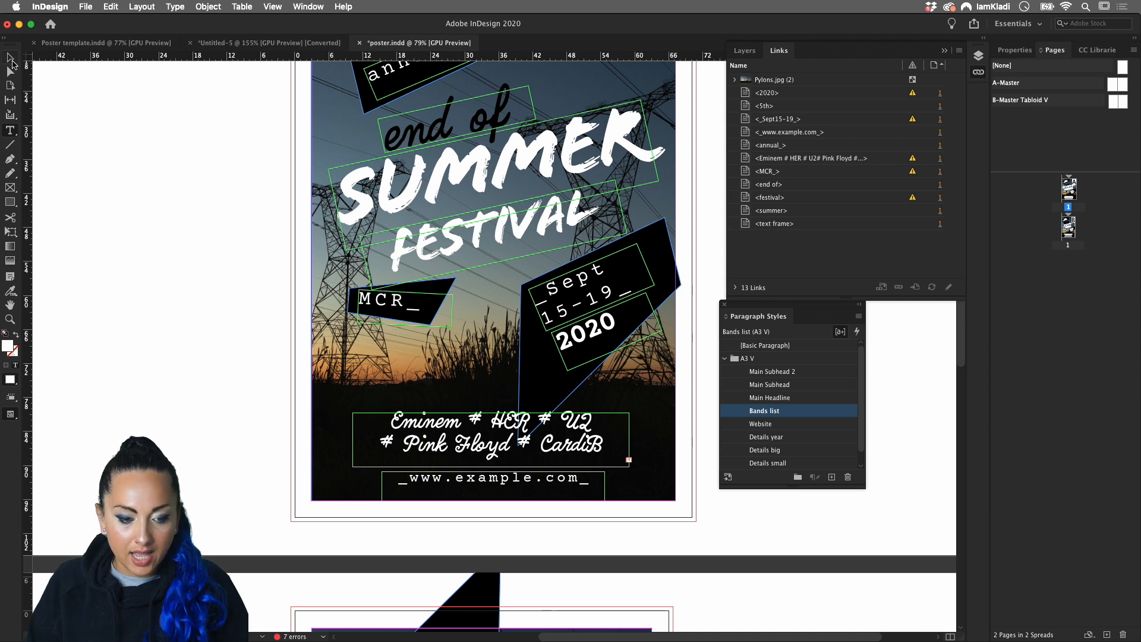
- Try to fit the bands list's text frame to its content, and try widening the frame evenly on both sides
left_click(12, 64)
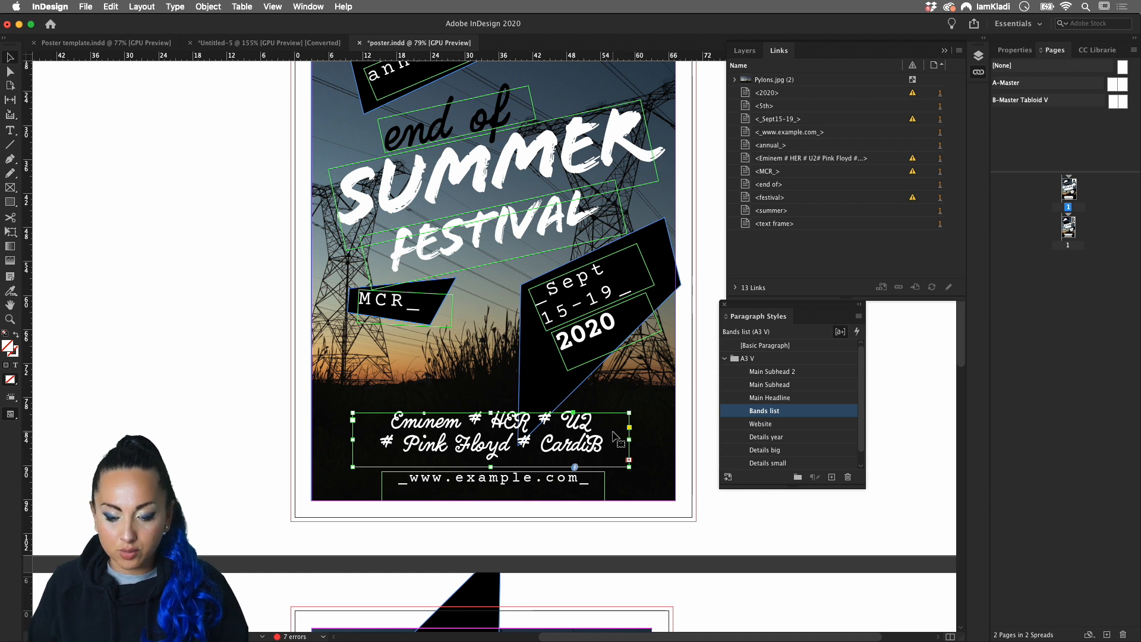
double_click(10, 57)
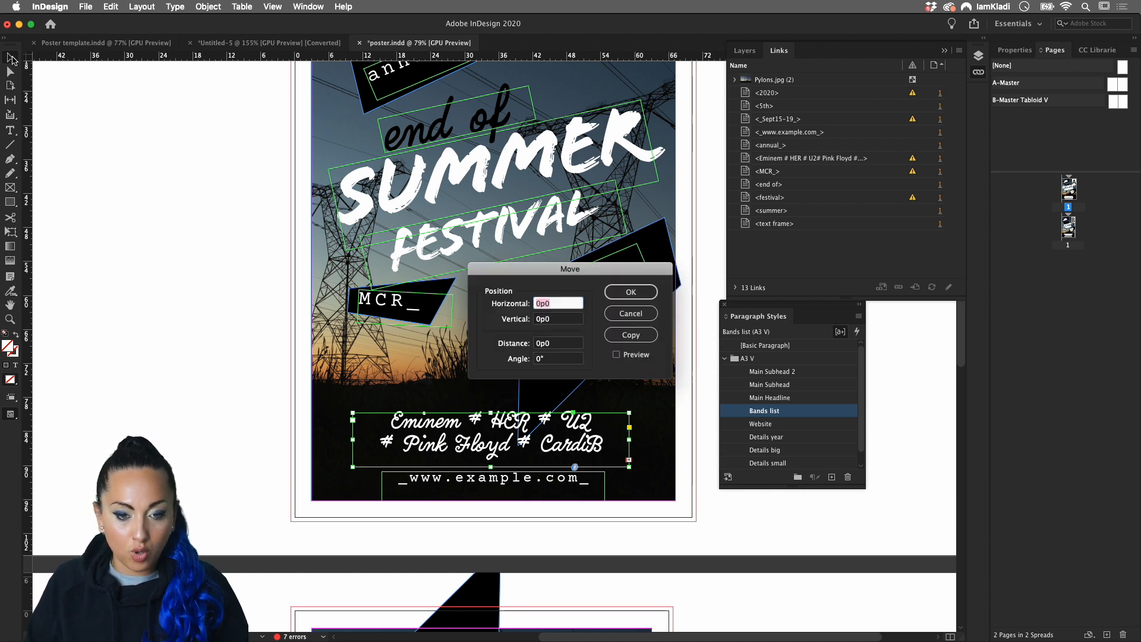
left_click(630, 314)
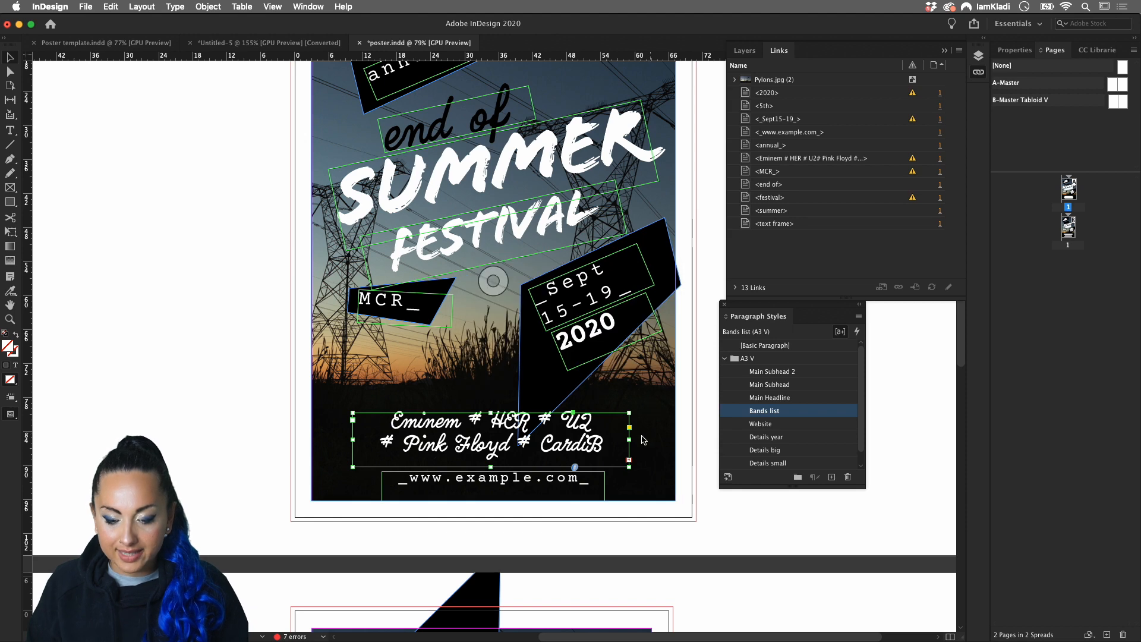
scroll(635, 445, "up", 5)
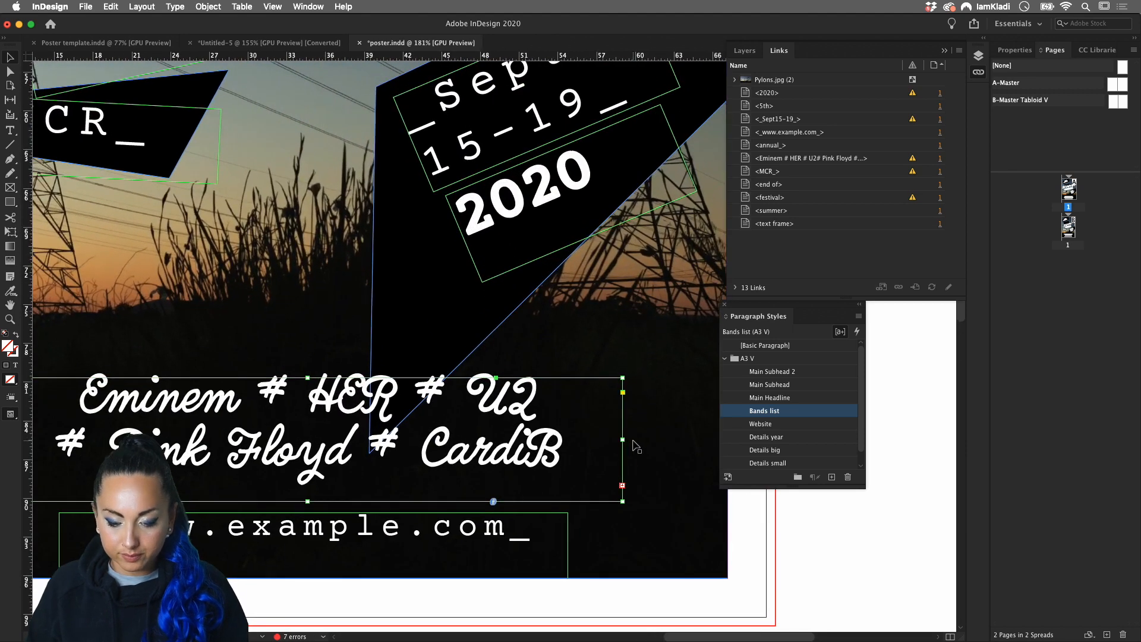
scroll(635, 444, "down", 3)
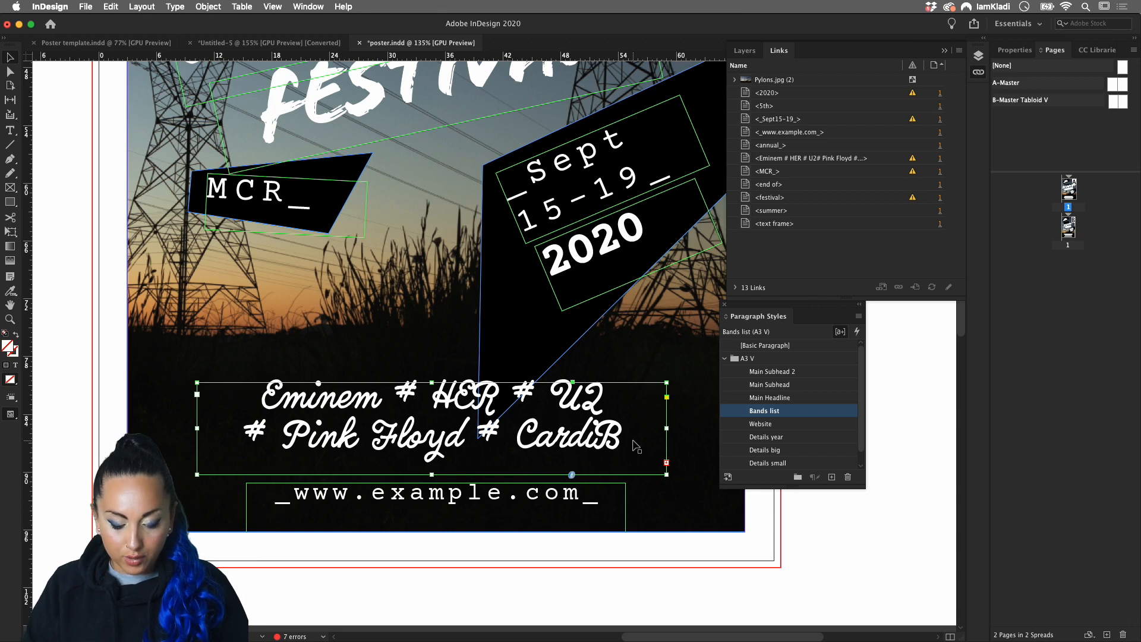
key("alt+super+c")
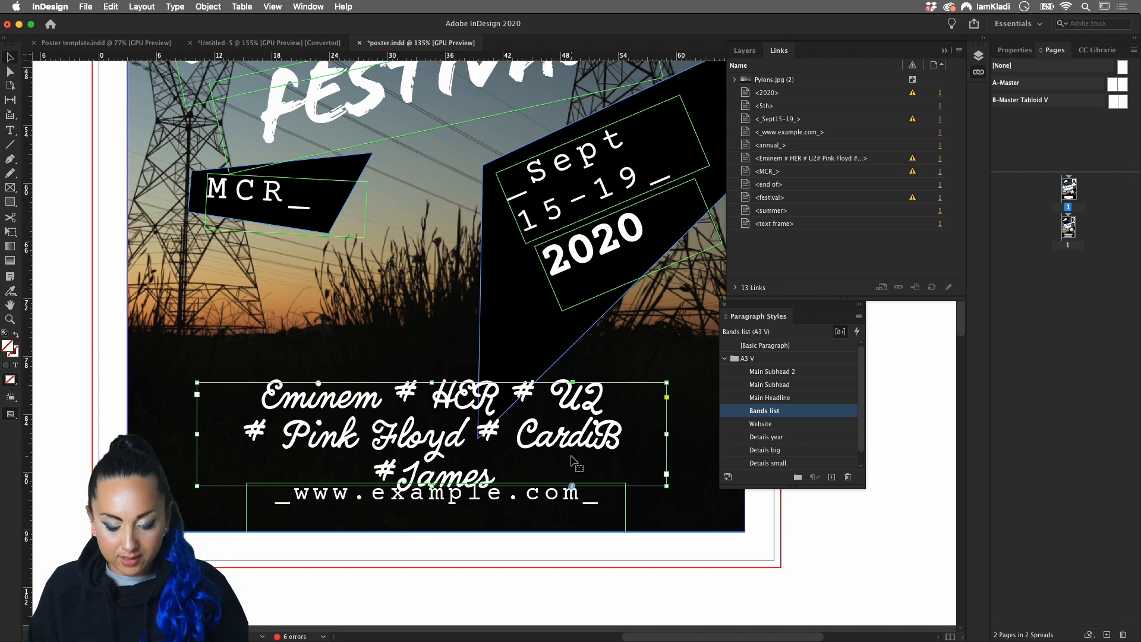
key("super+z")
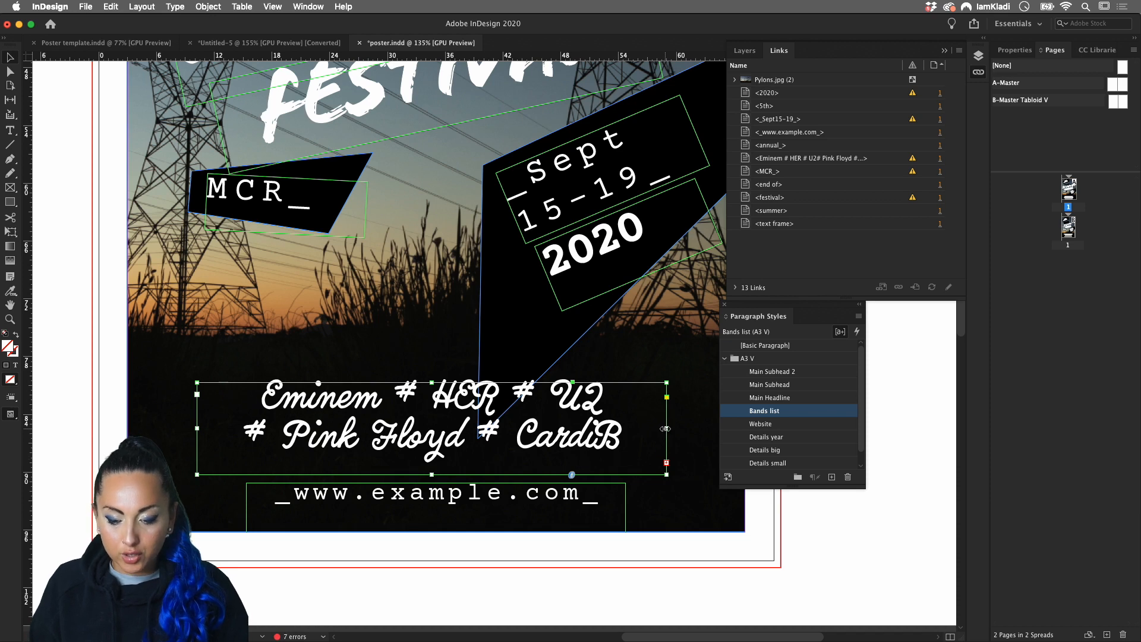
left_click_drag(667, 428, 710, 423)
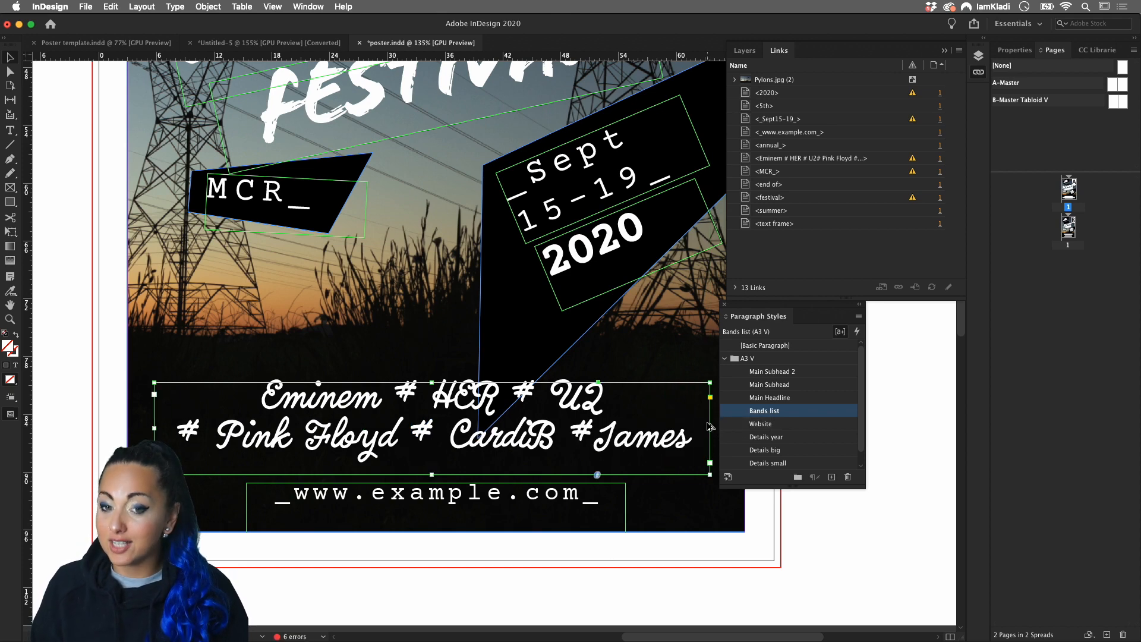
key("super+z")
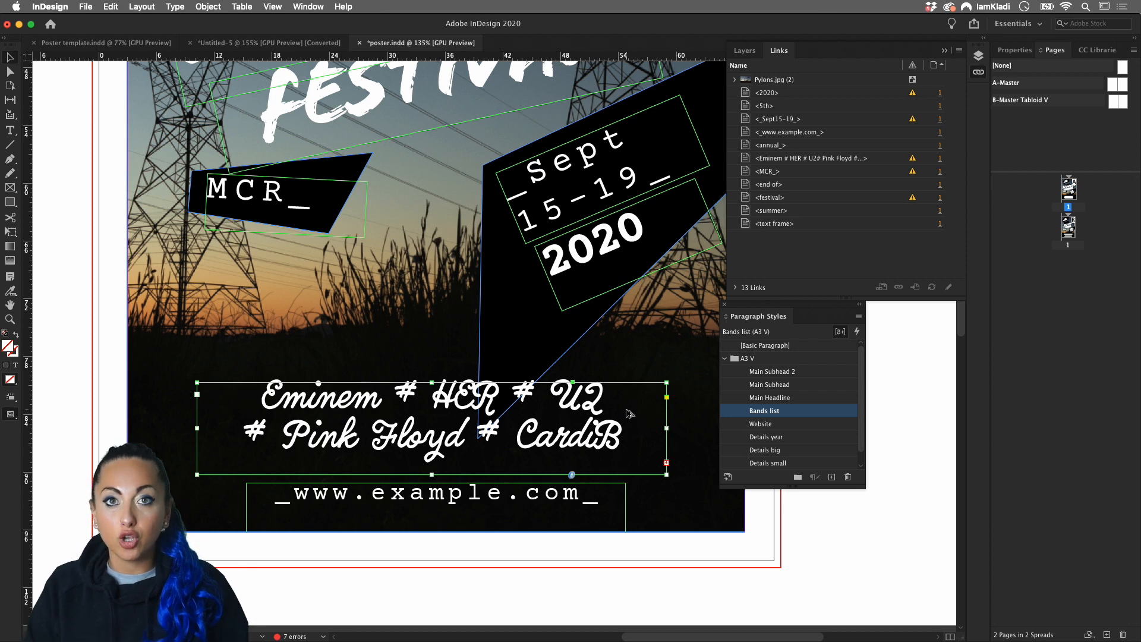
- Fit the bands list's frame to its content and nudge it up clear of the website line
key("alt+super+c")
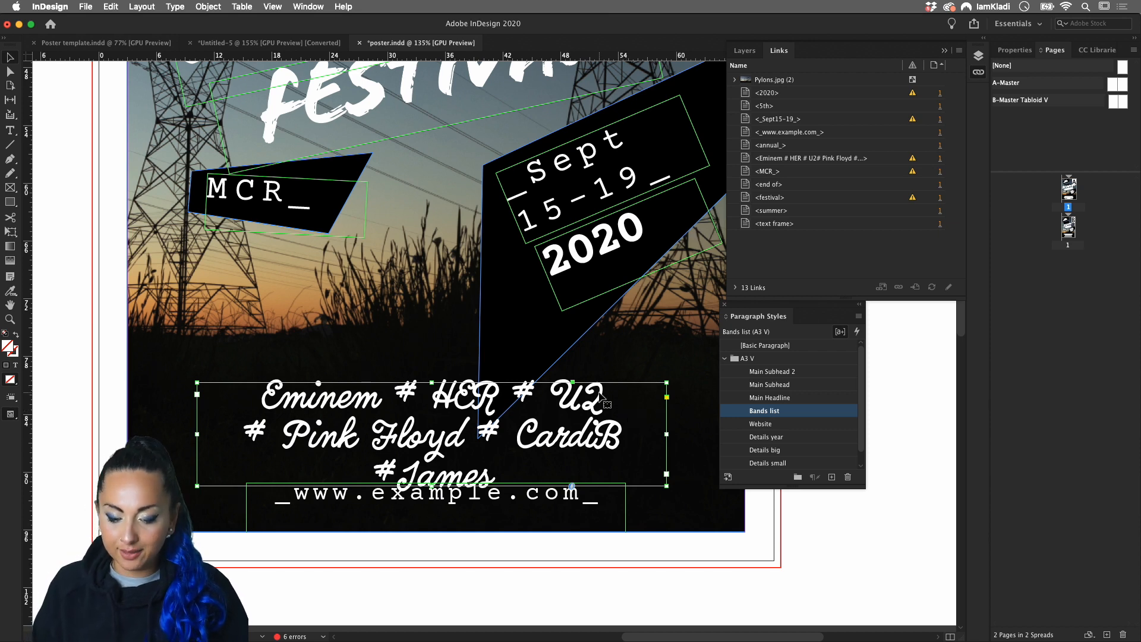
key("Up")
key("Up")
key("Up")
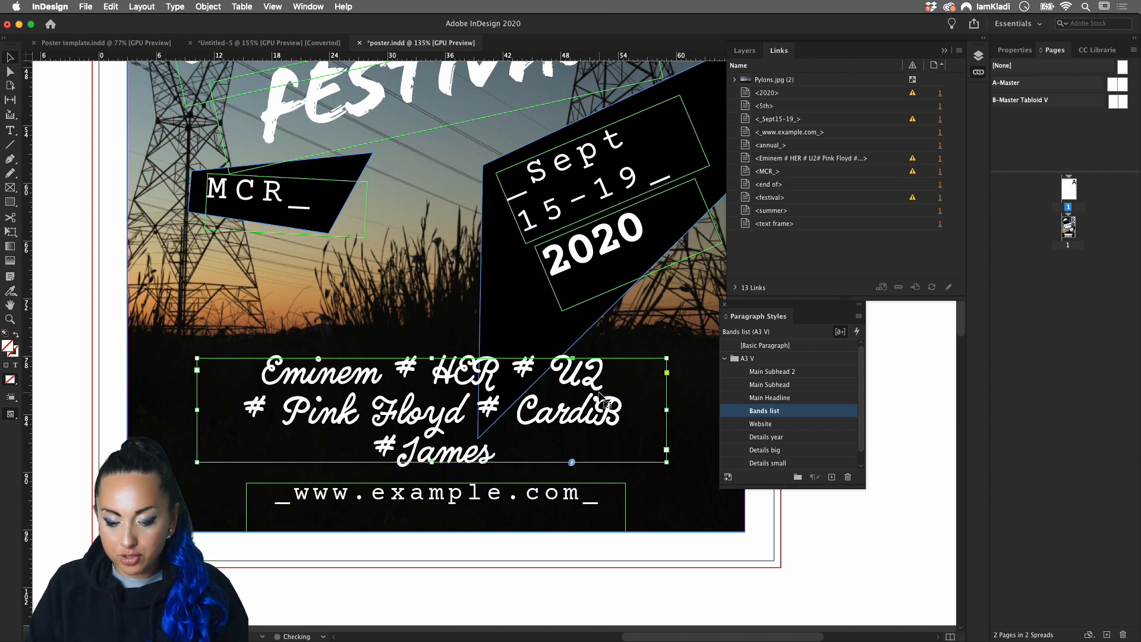
- Add a space between the last "#" and "James", and put a line break before that "#"
double_click(494, 452)
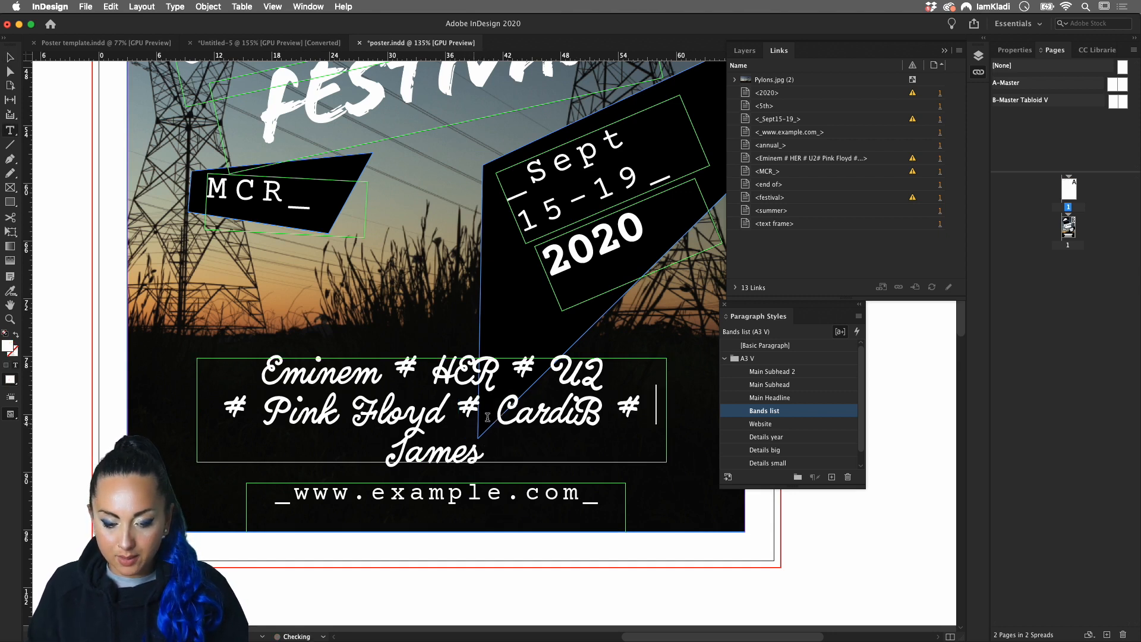
left_click(616, 406)
key("shift+Return")
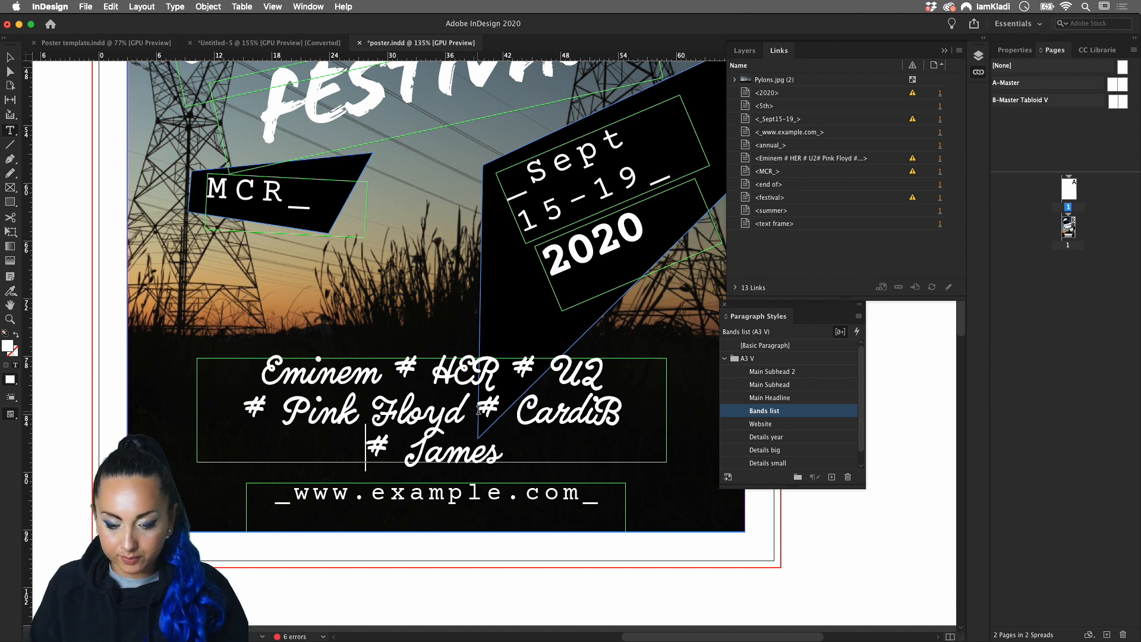
- Copy the "#" separator from before "CardiB" to after "James" in the bands list, and remove the extra space before it
left_click_drag(479, 410, 641, 434)
left_click_drag(516, 415, 462, 414)
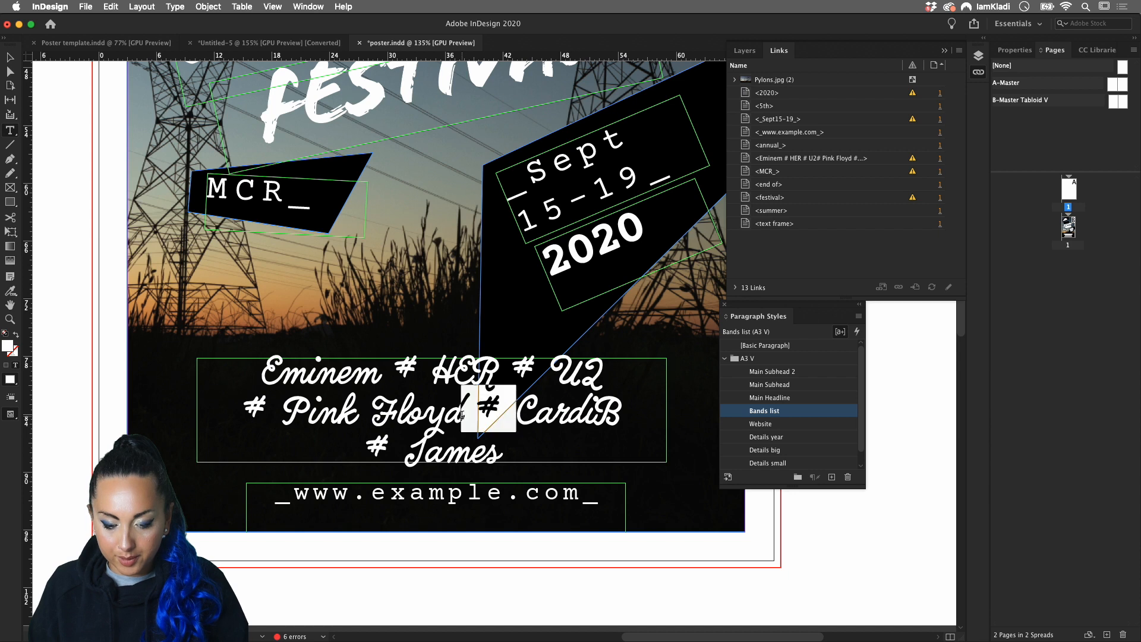
key("super+c")
left_click(508, 452)
key("super+v")
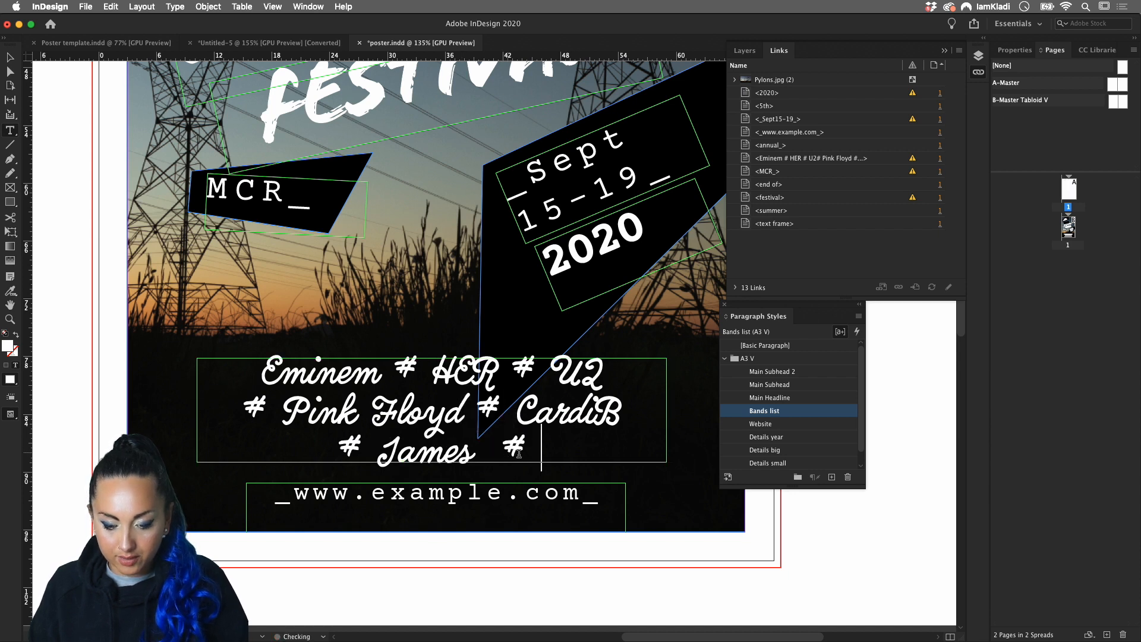
left_click(494, 455)
key("BackSpace")
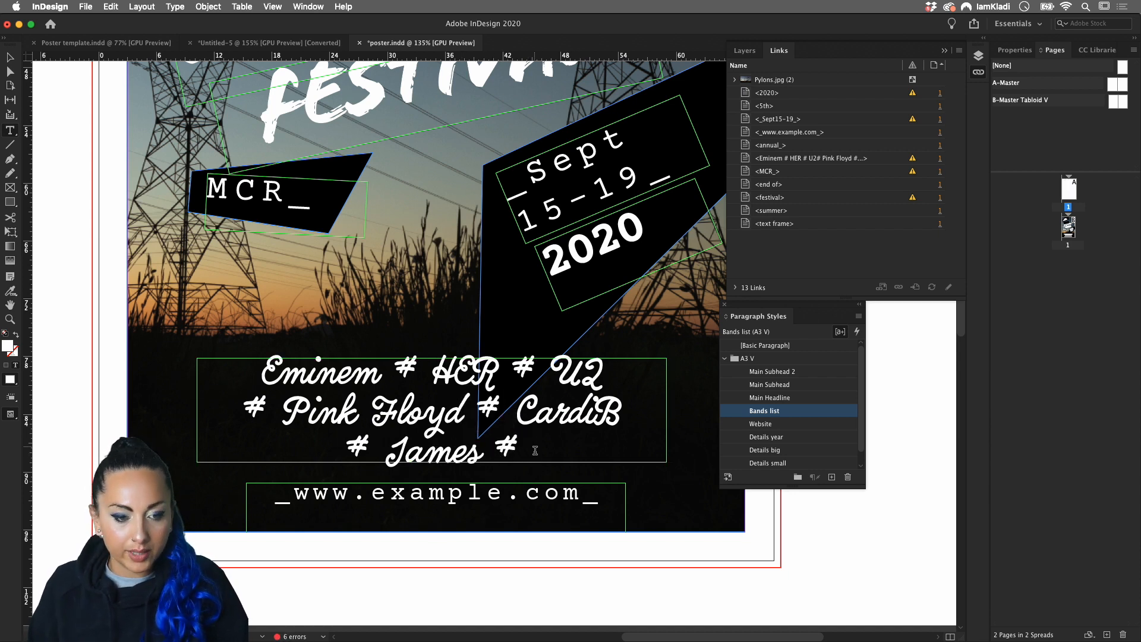
- Add "LadyGaga" after the last "#" in the bands list
left_click(548, 452)
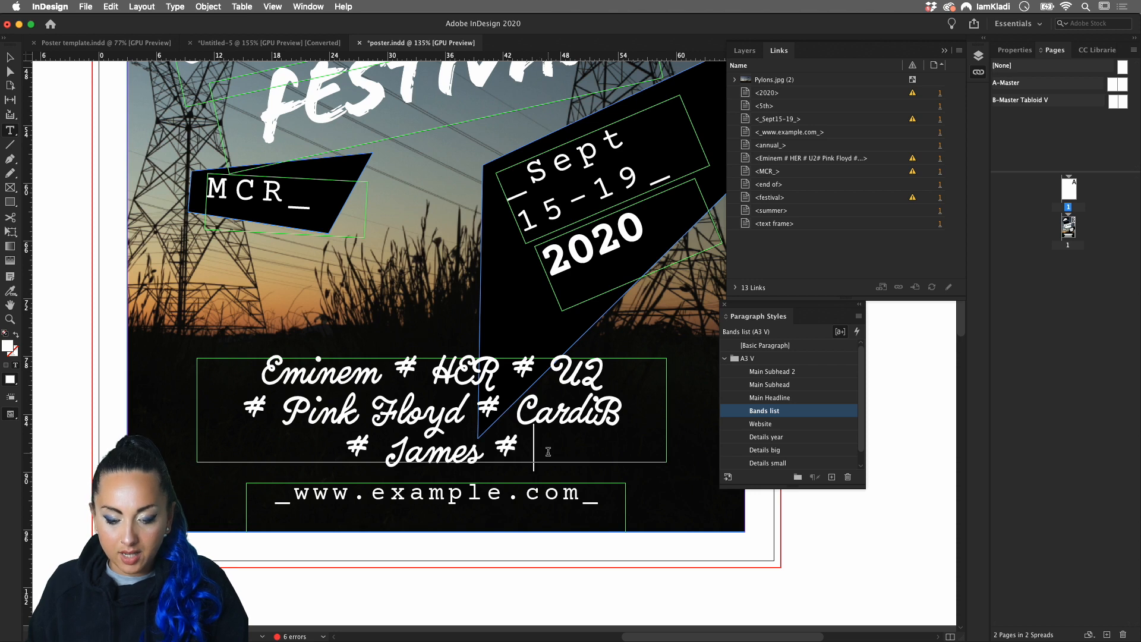
type("La")
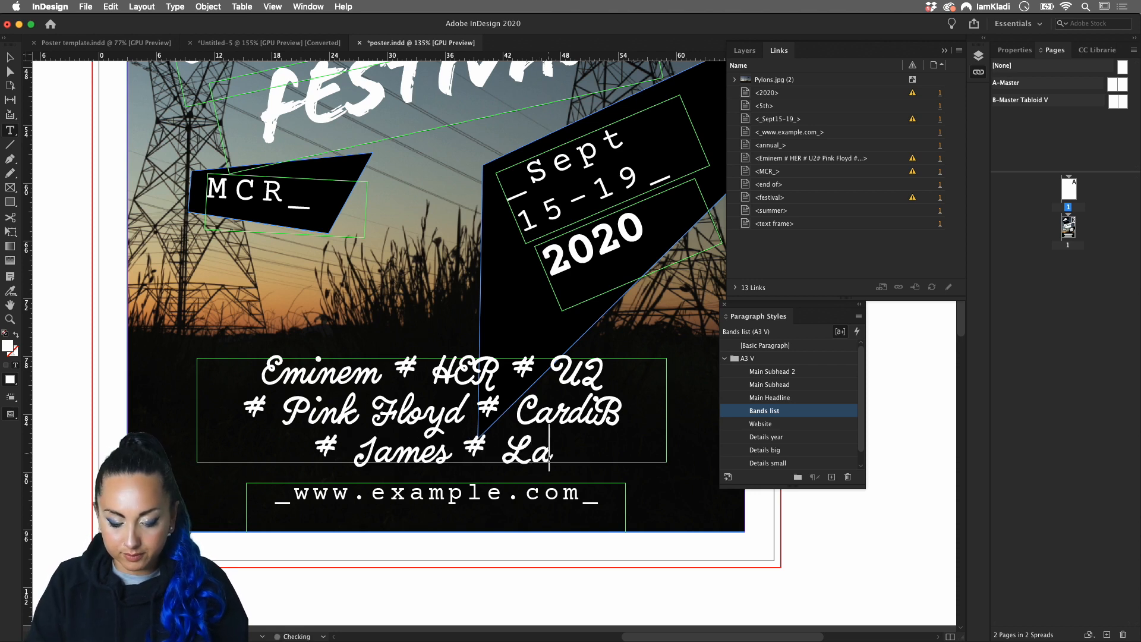
type("dygag")
key("BackSpace")
key("BackSpace")
key("BackSpace")
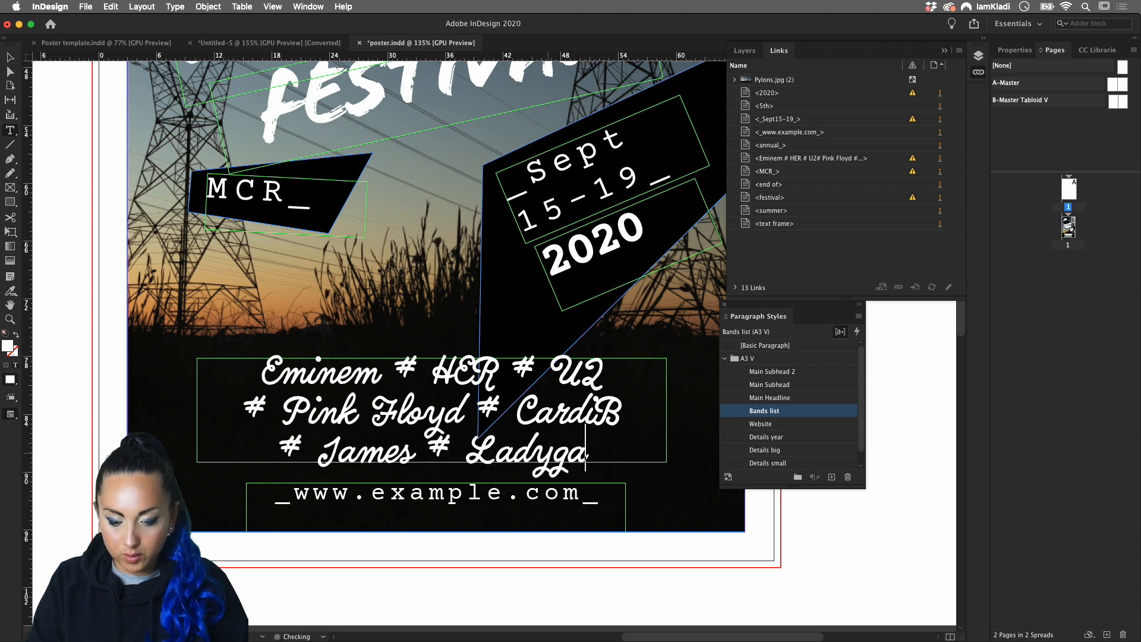
type("Gaga")
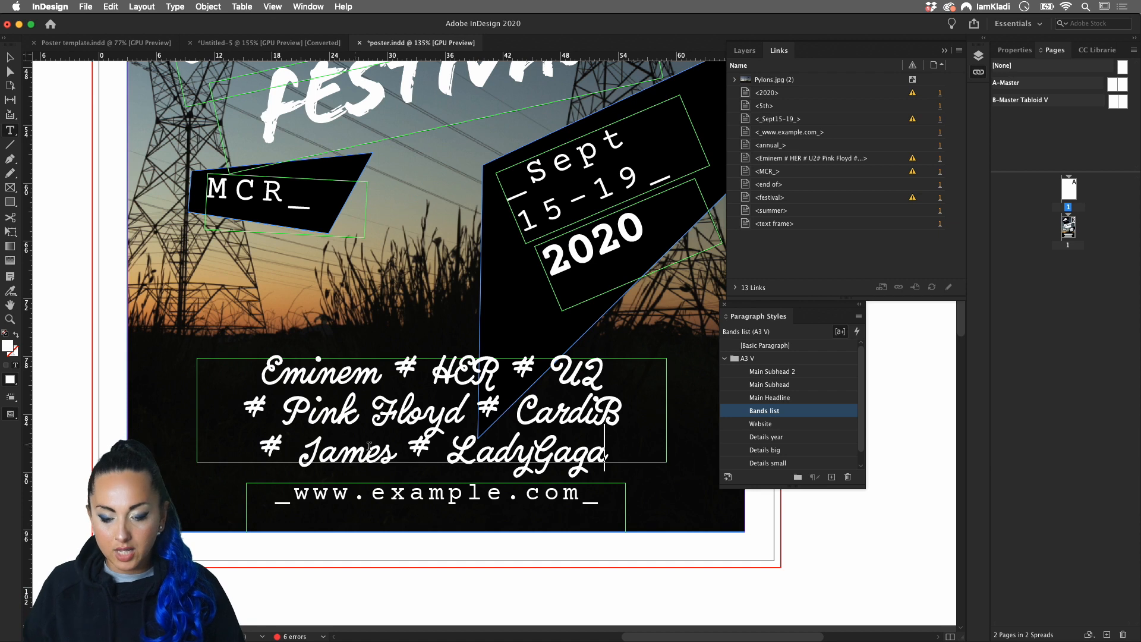
- Replace "example" in the poster's website line with "prettycoolfestival" and finish editing the text
double_click(407, 497)
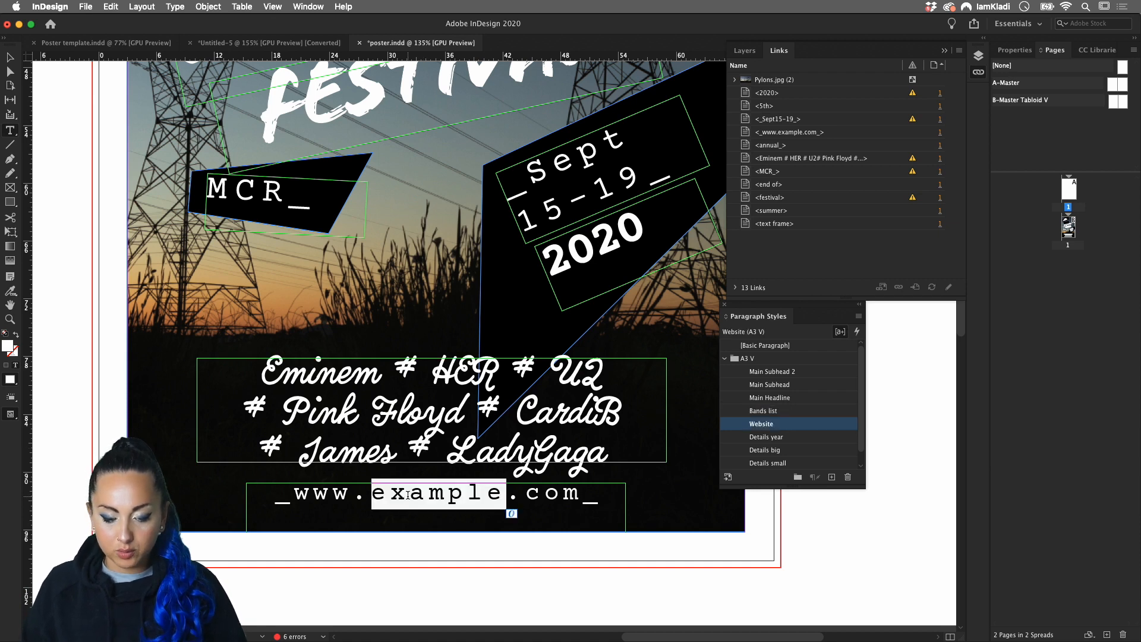
type("coolfesti")
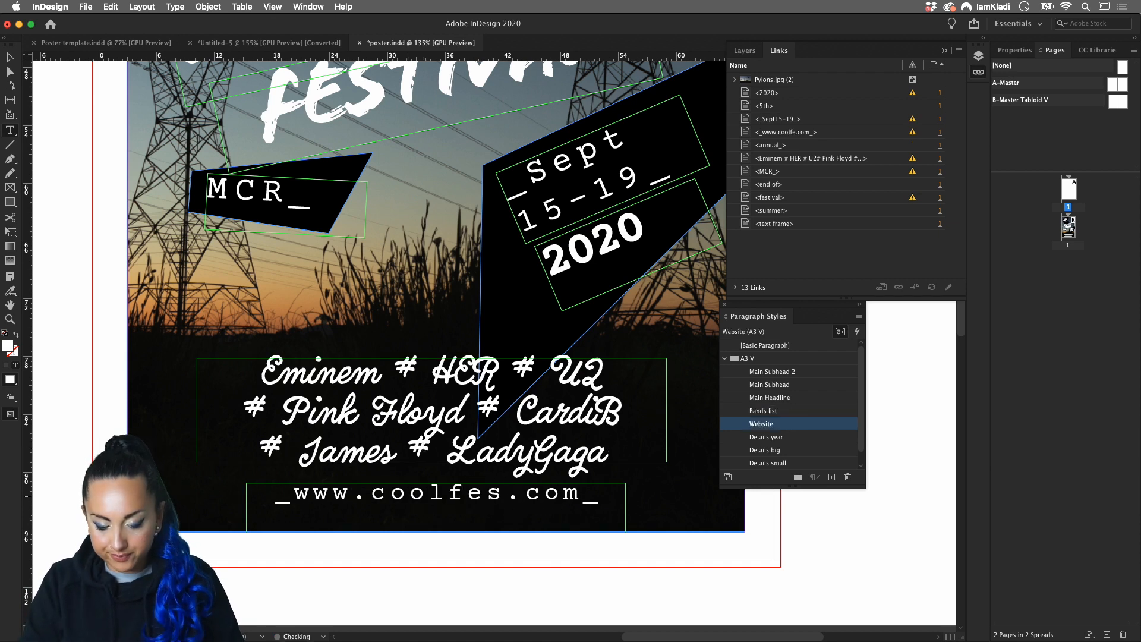
left_click(355, 495)
type("pe")
key("BackSpace")
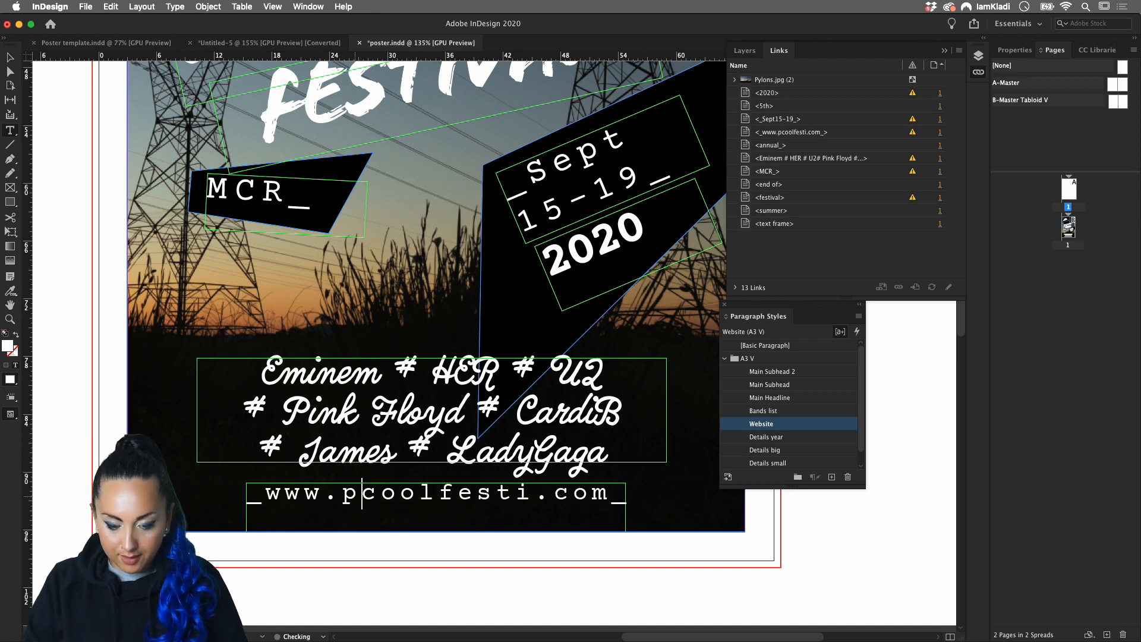
type("retty")
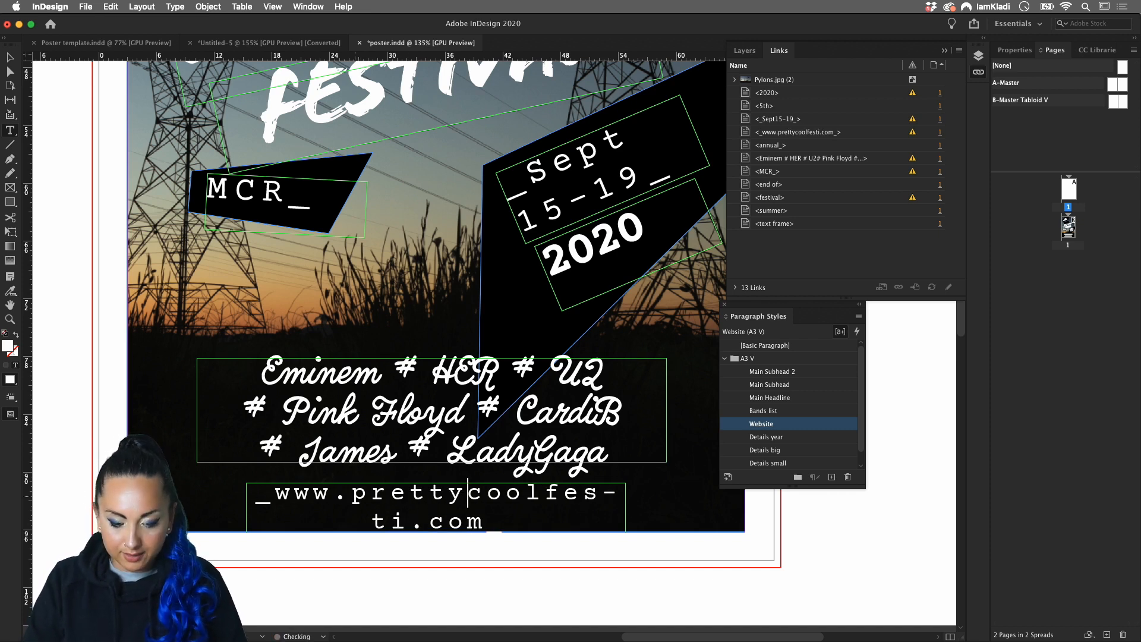
left_click(399, 521)
key("Right")
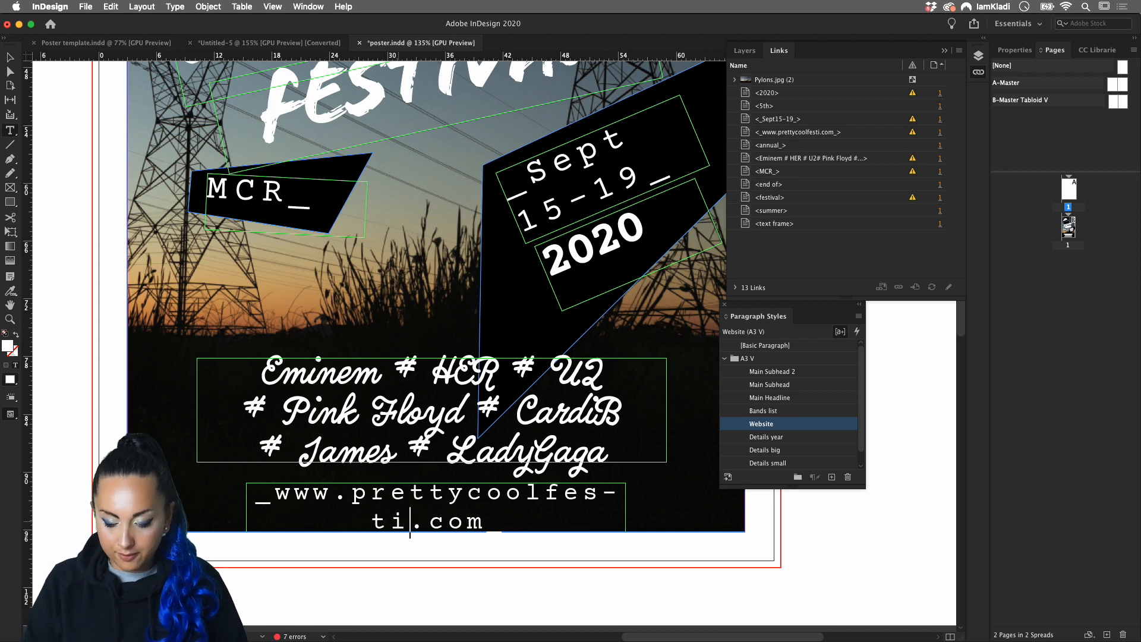
type("val")
key("Escape")
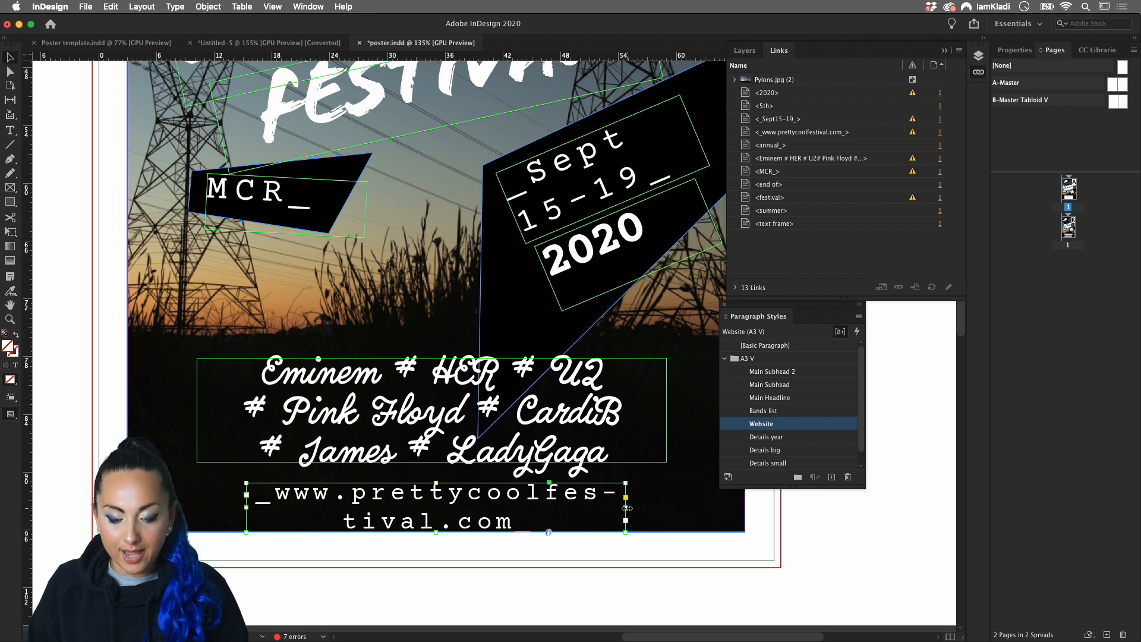
- Widen the website line's text frame evenly on both sides so the address fits on one line, and deselect it
left_click_drag(625, 506, 727, 508)
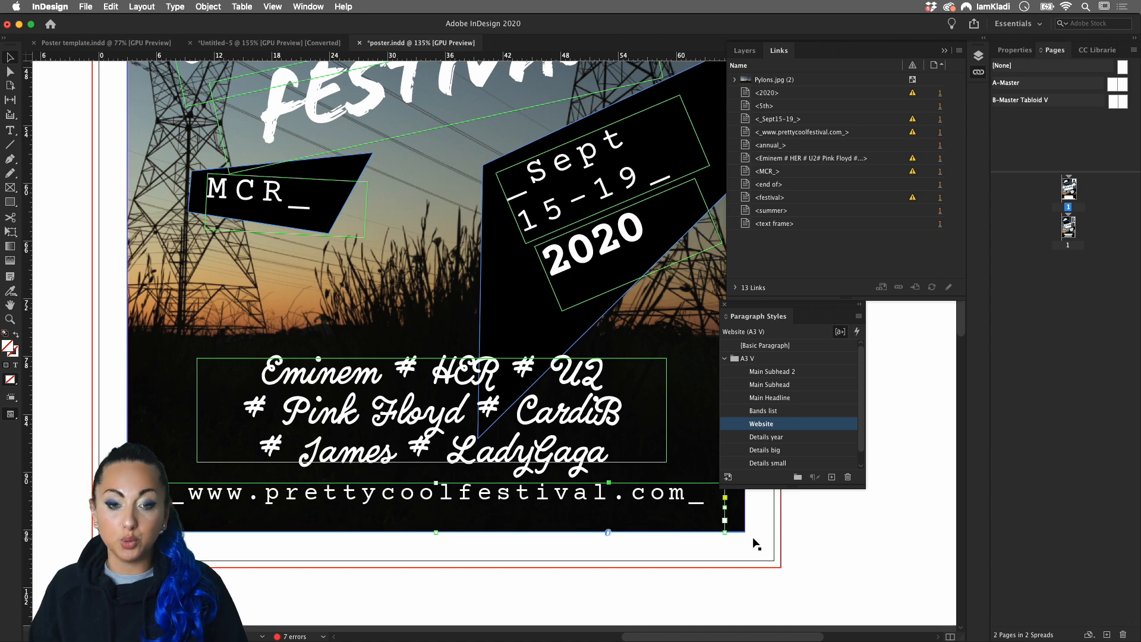
scroll(726, 538, "up", 1)
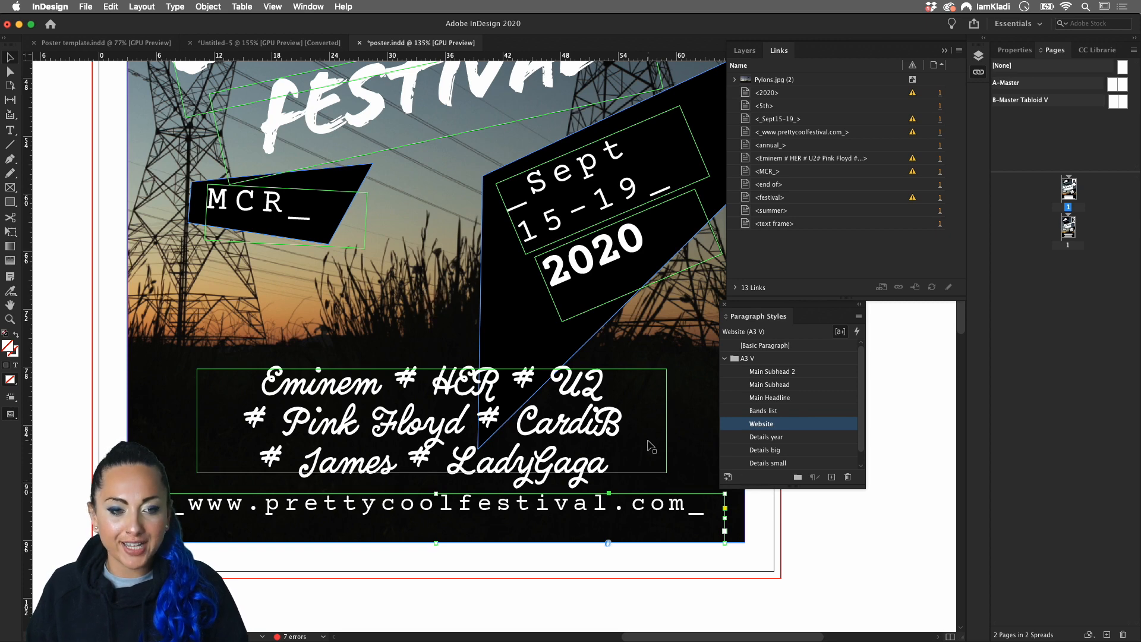
left_click(875, 548)
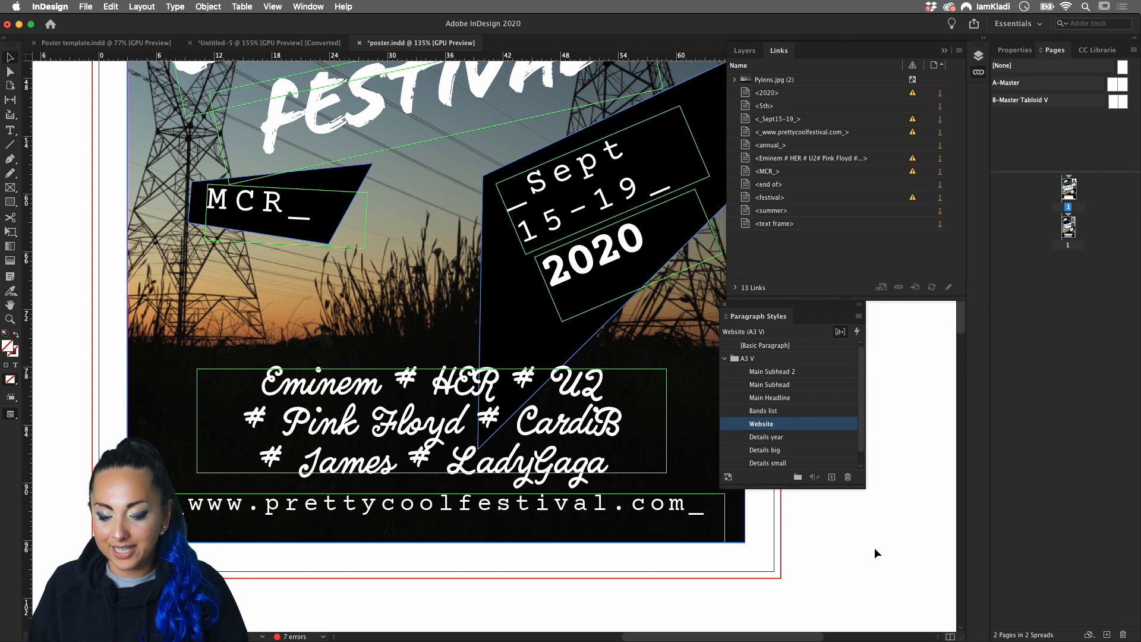
- Select the out-of-date text links "<2020>" and "<_Sept15-19_>" together for updating
scroll(875, 548, "up", 3)
scroll(865, 544, "down", 2)
scroll(864, 543, "down", 3, "alt")
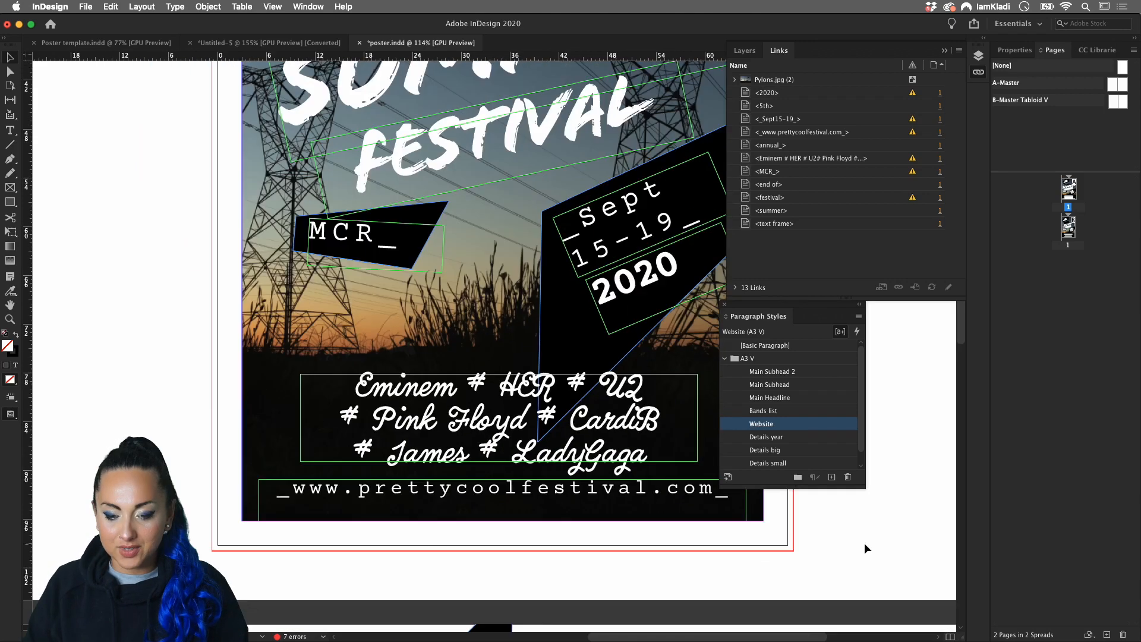
scroll(864, 543, "up", 2)
scroll(865, 543, "right", 3)
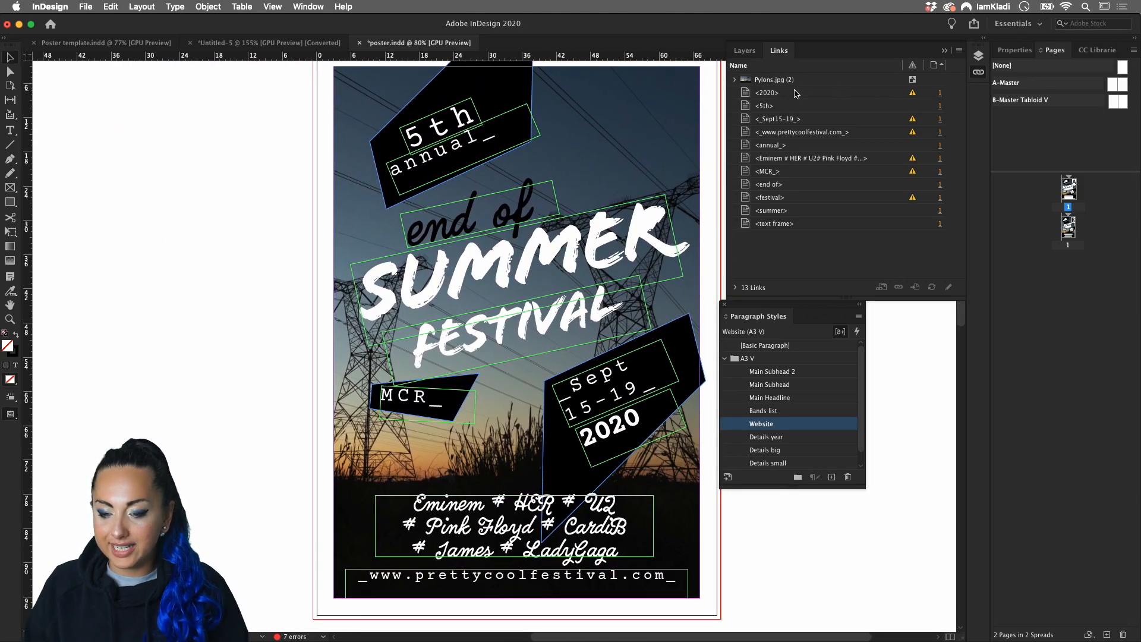
left_click(813, 93)
left_click(860, 120, "super")
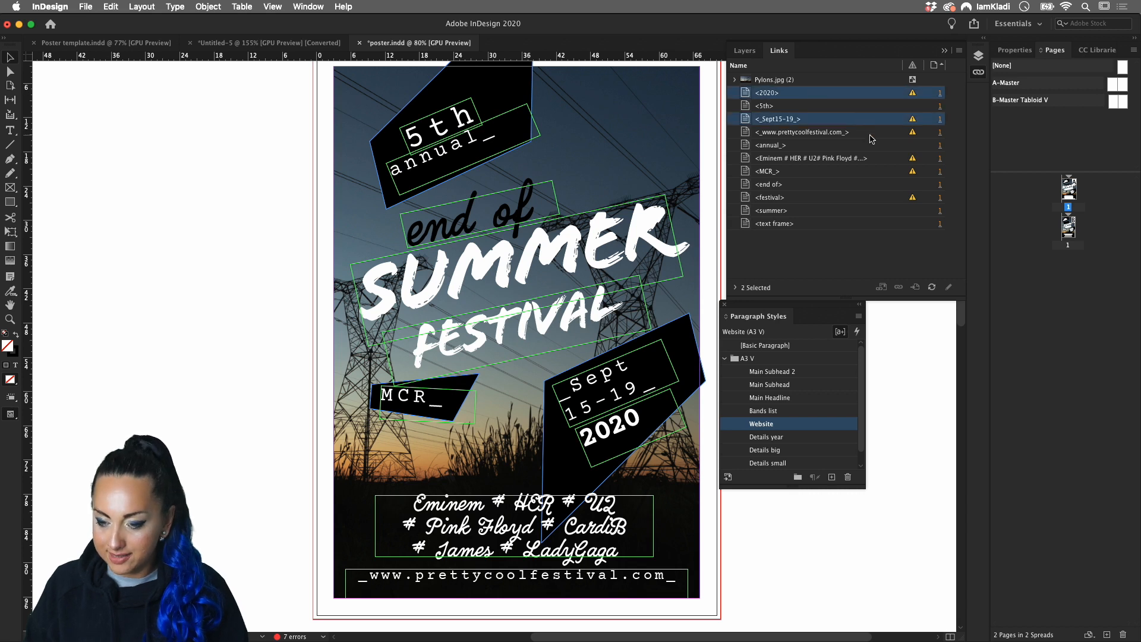
- Update the outdated linked text for 2020, _Sept15-19_, the website, the band list, MCR_ and festival
left_click(871, 133, "super")
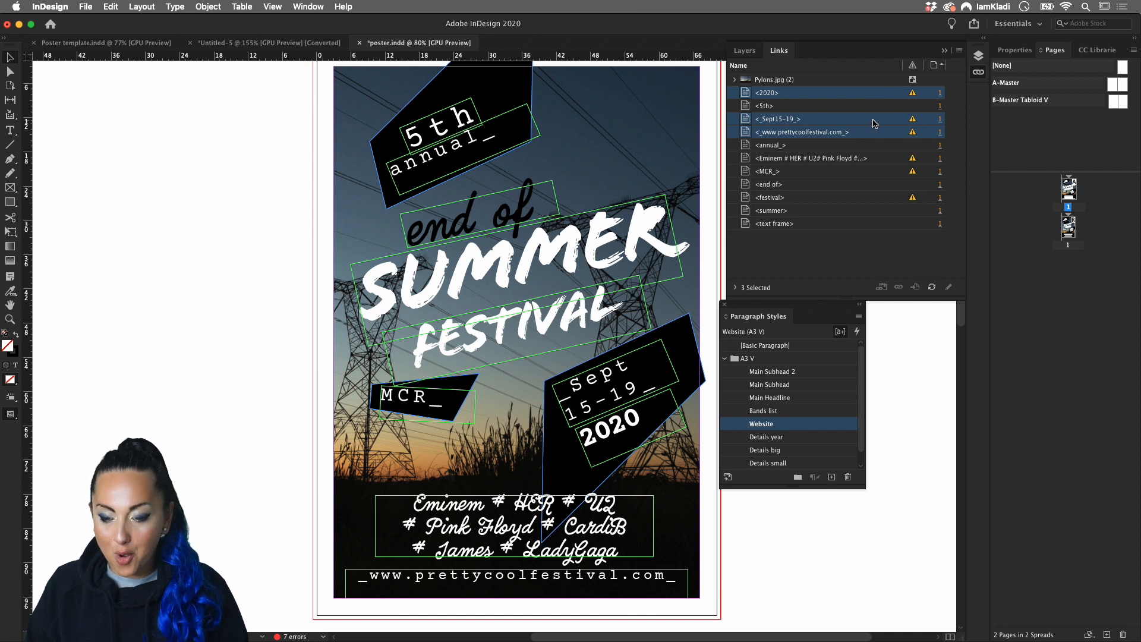
left_click(887, 158, "super")
left_click(887, 172, "super")
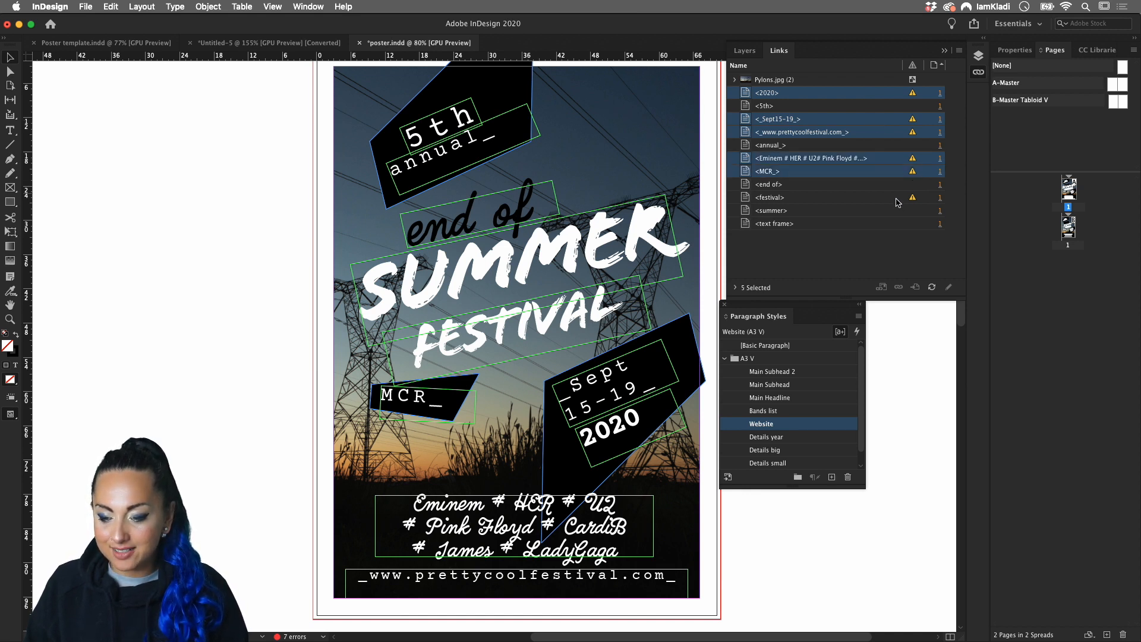
left_click(899, 199, "super")
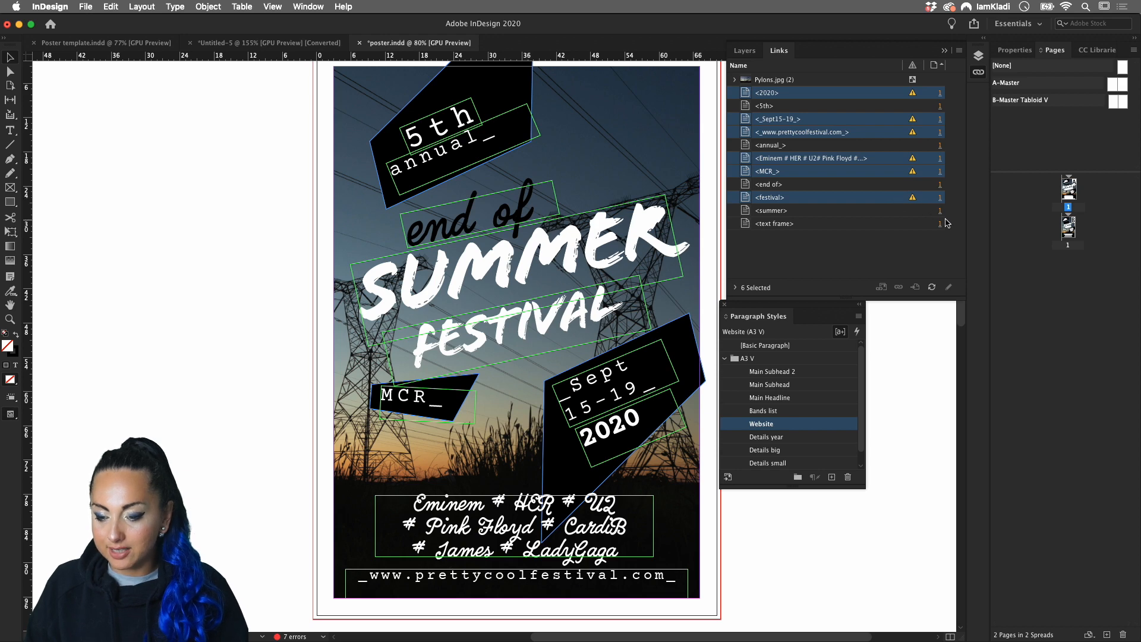
left_click(933, 287)
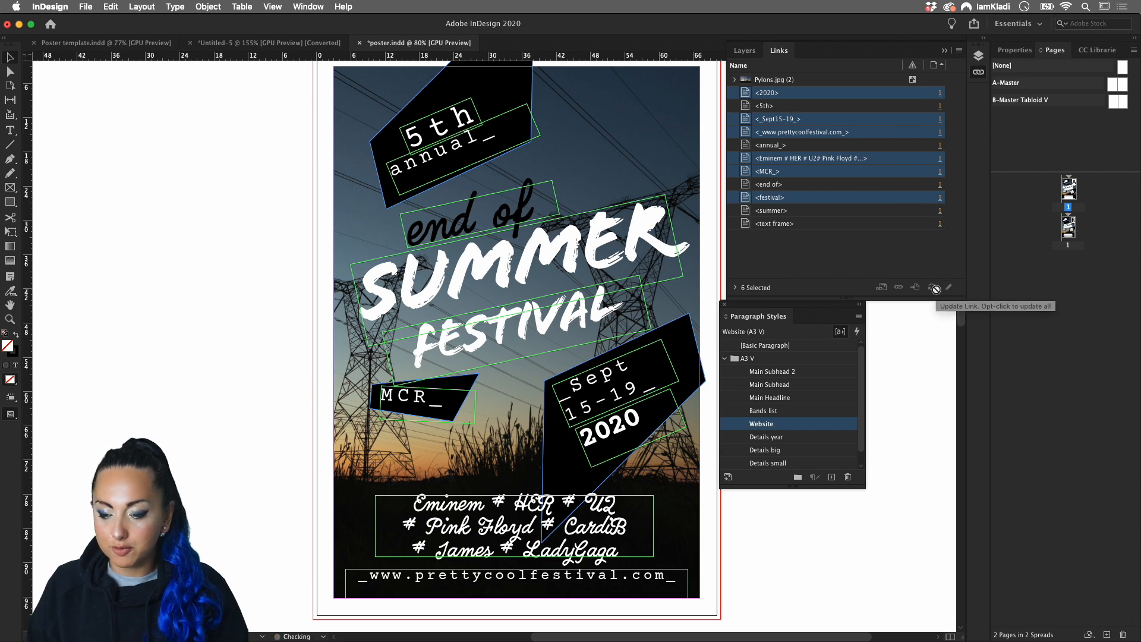
- Set the Tabloid V Main Headline paragraph style used by the SUMMER headline to 176 pt and save the document
scroll(879, 428, "down", 12)
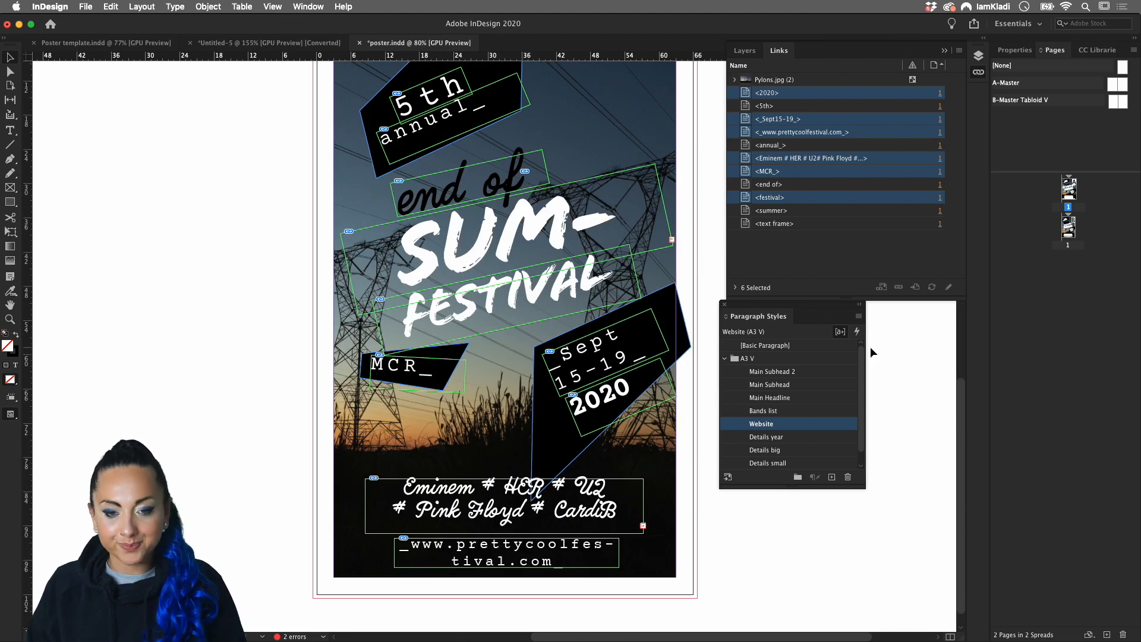
scroll(870, 347, "up", 10)
scroll(771, 462, "down", 1)
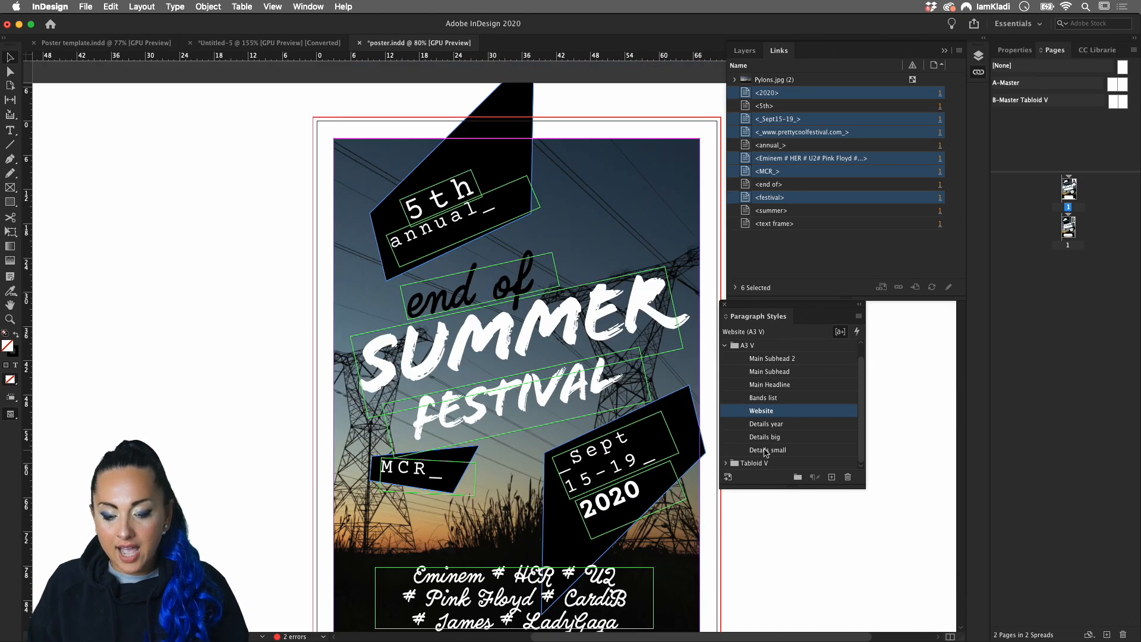
scroll(885, 443, "down", 10)
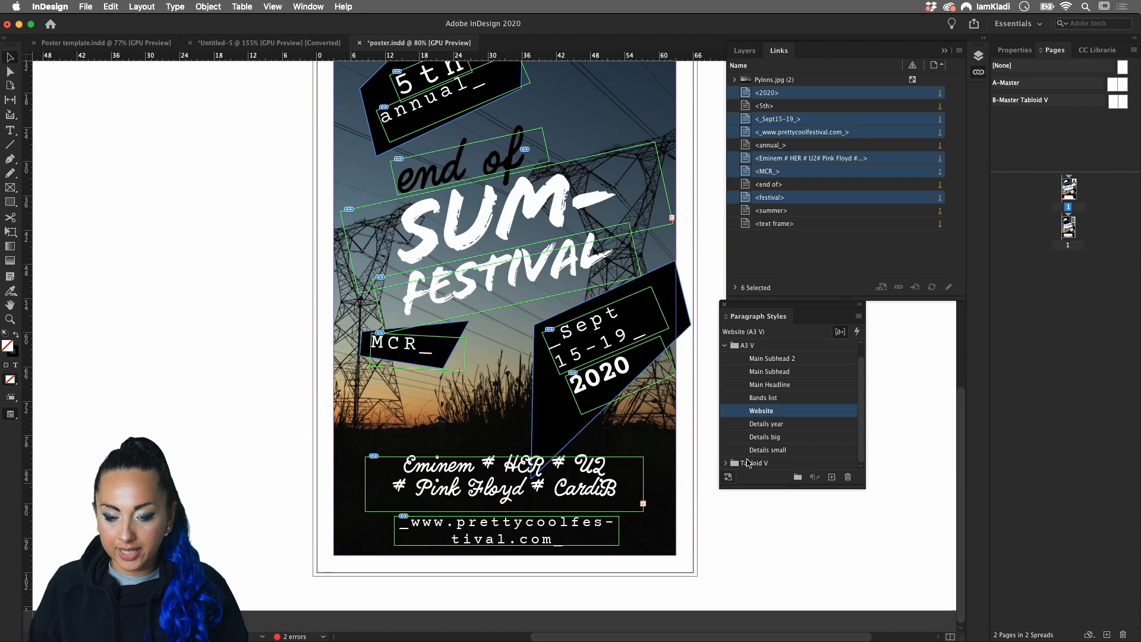
left_click(535, 204)
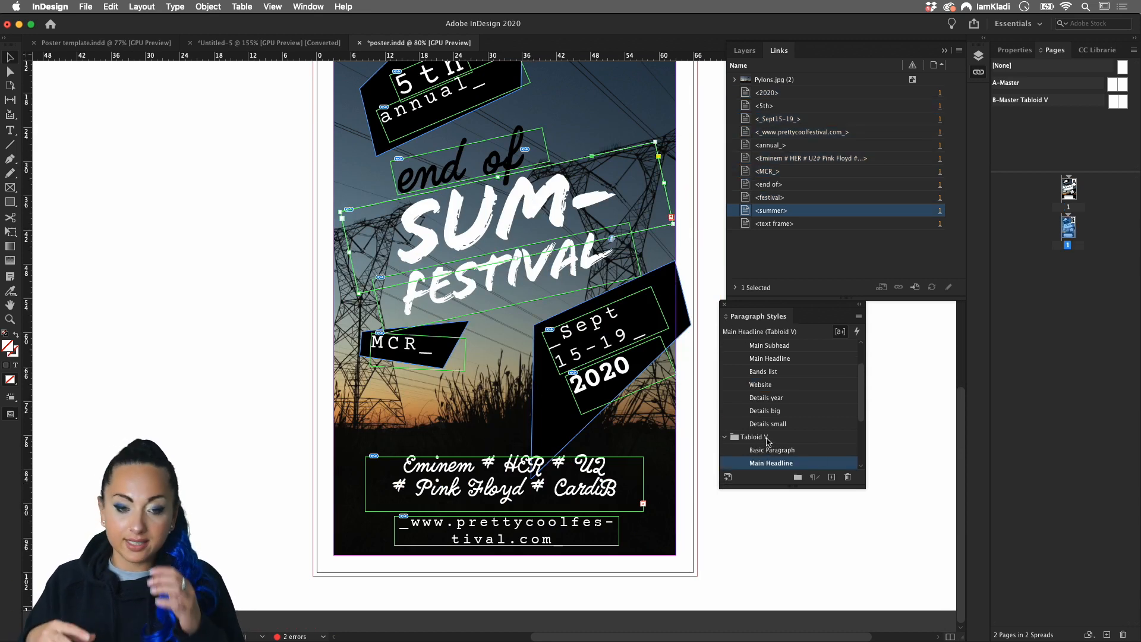
scroll(779, 438, "up", 3)
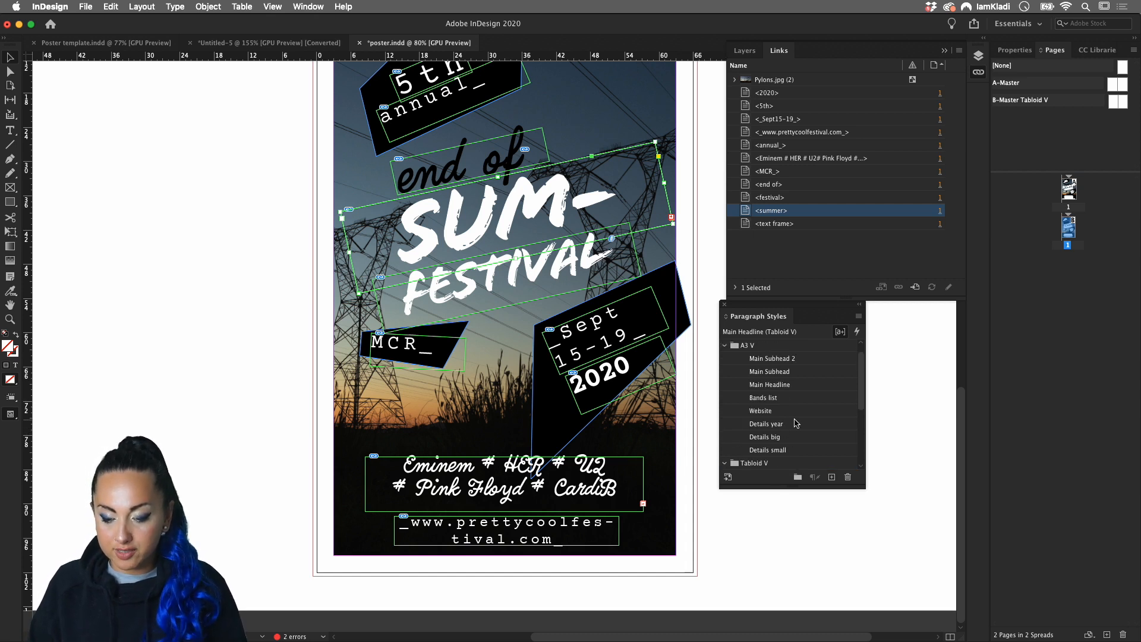
scroll(796, 427, "down", 5)
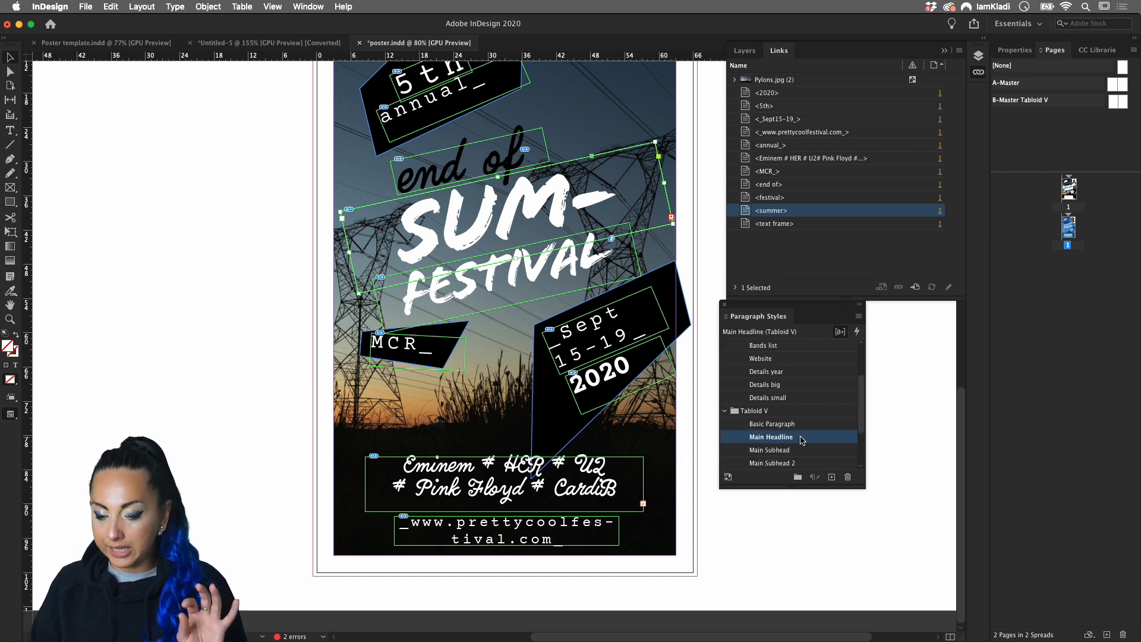
double_click(803, 440)
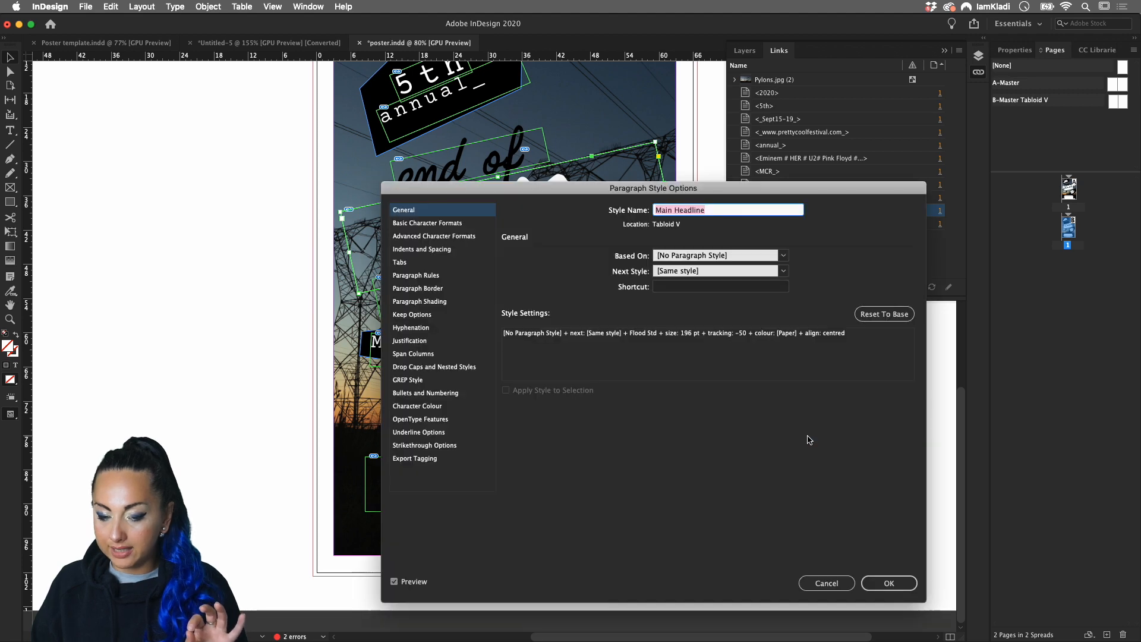
left_click(460, 223)
double_click(573, 293)
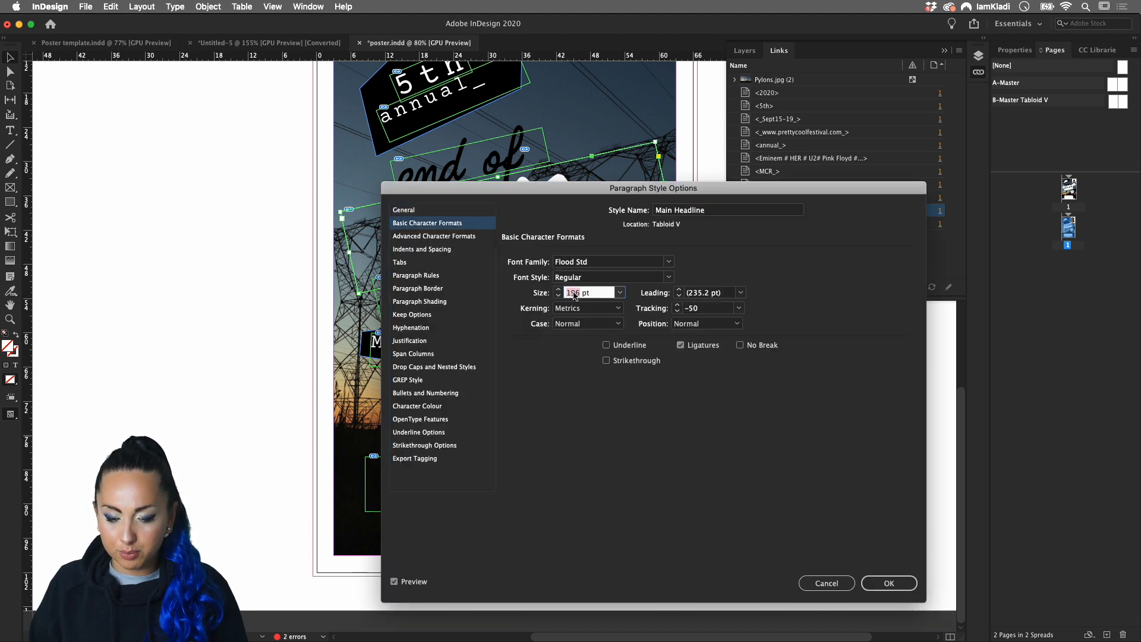
type("176")
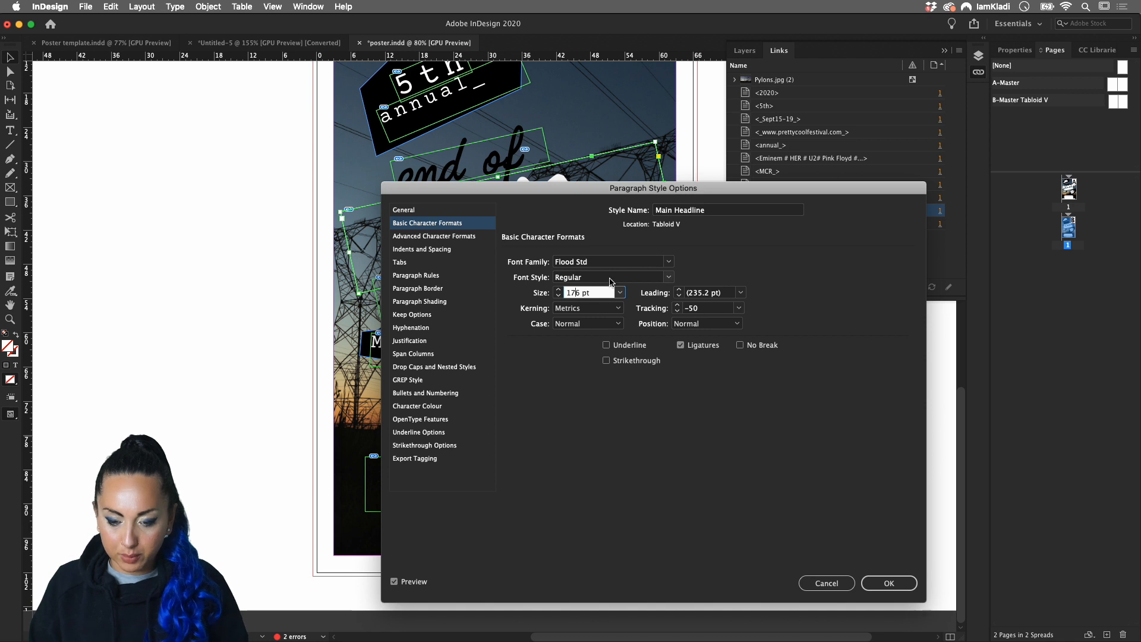
left_click(889, 583)
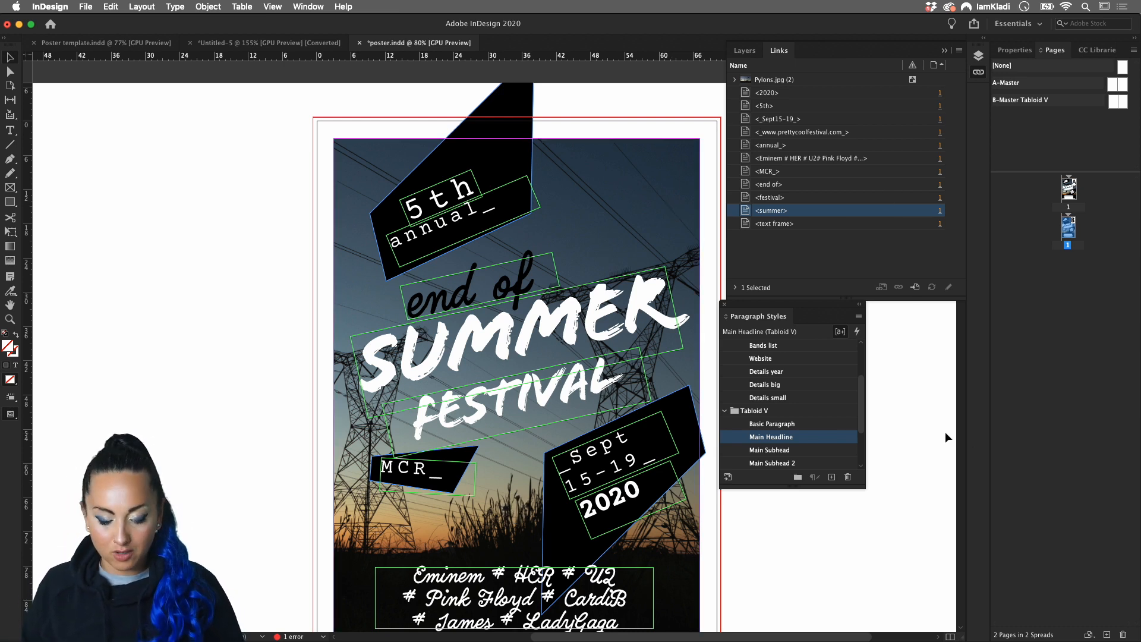
key("super+s")
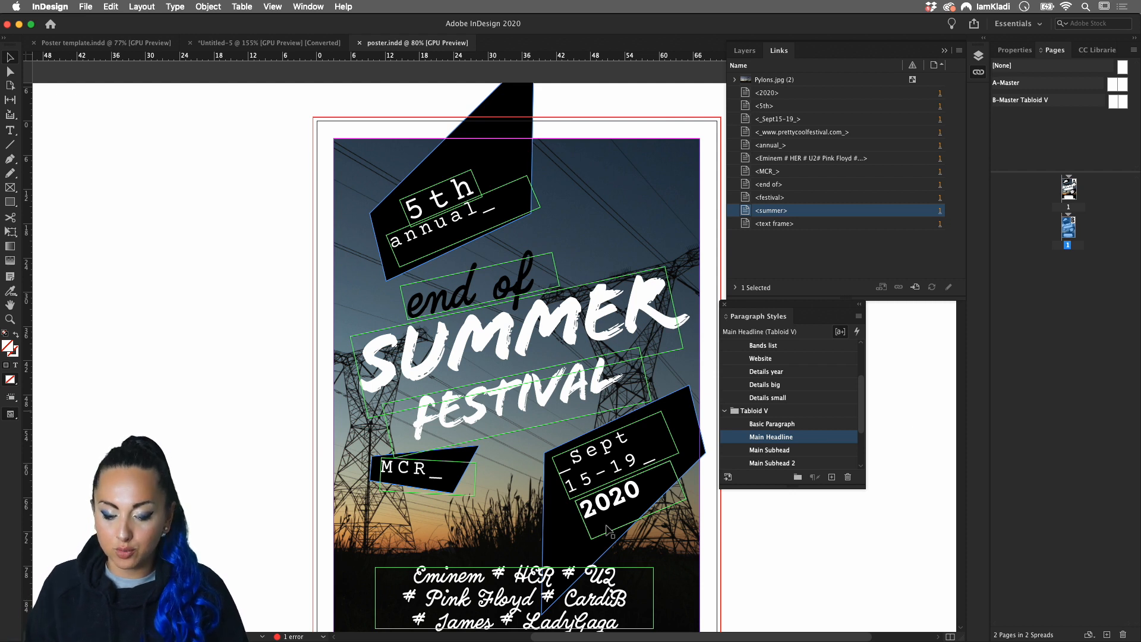
- View the Poster template document with the flower background and return to poster.indd
mouse_move(558, 640)
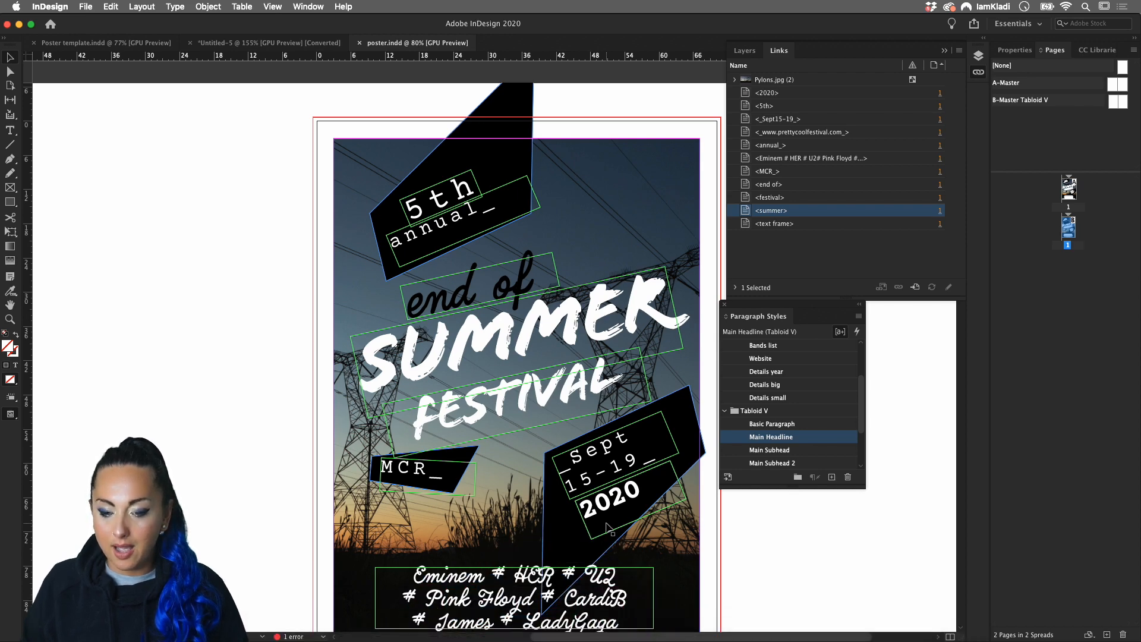
scroll(606, 524, "down", 1)
left_click(128, 47)
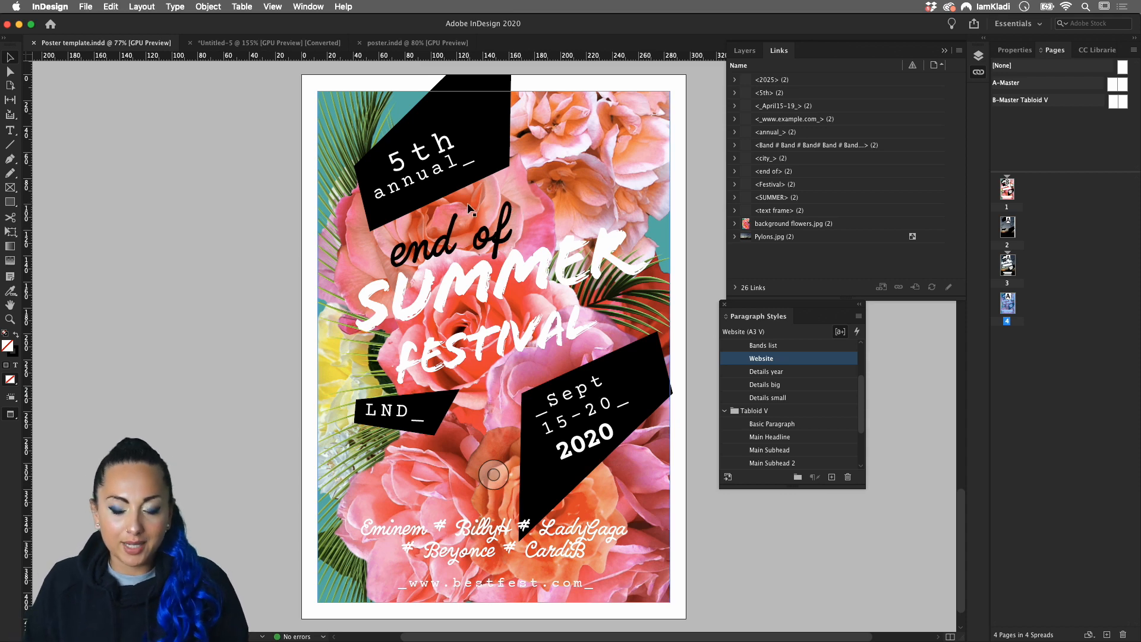
left_click(404, 45)
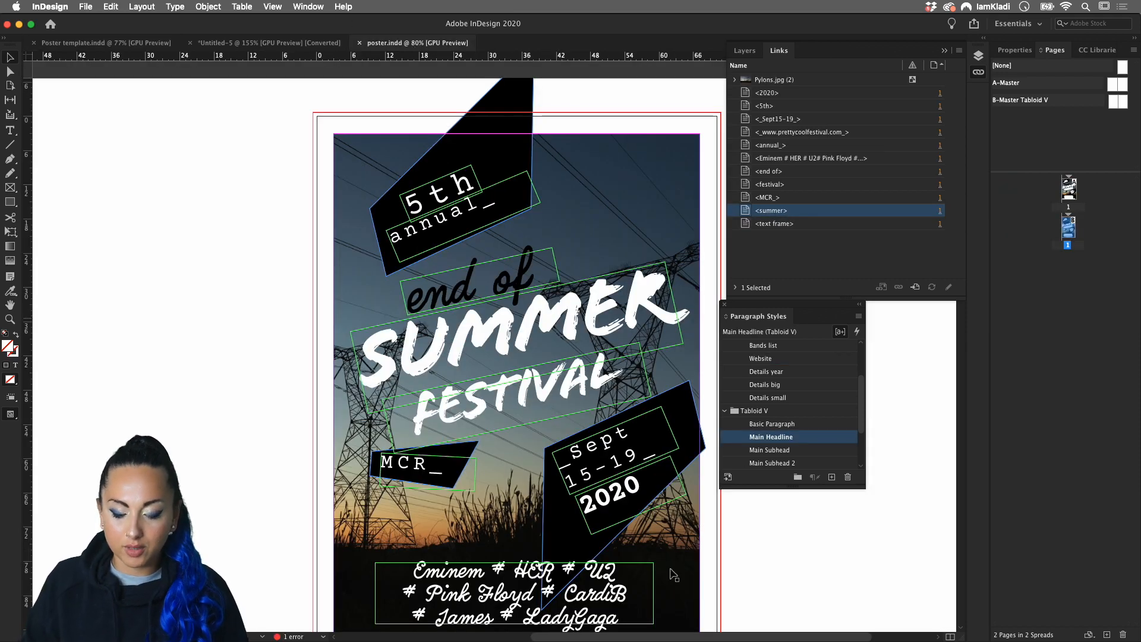
- Switch to Photoshop and show its home screen with the recent files
mouse_move(559, 639)
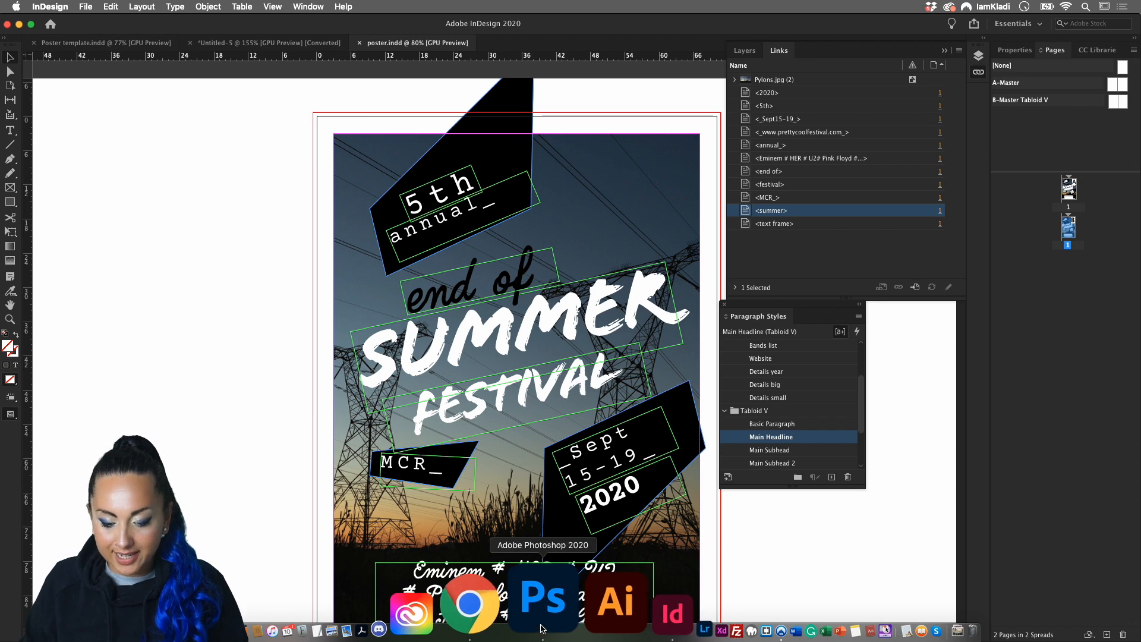
left_click(541, 628)
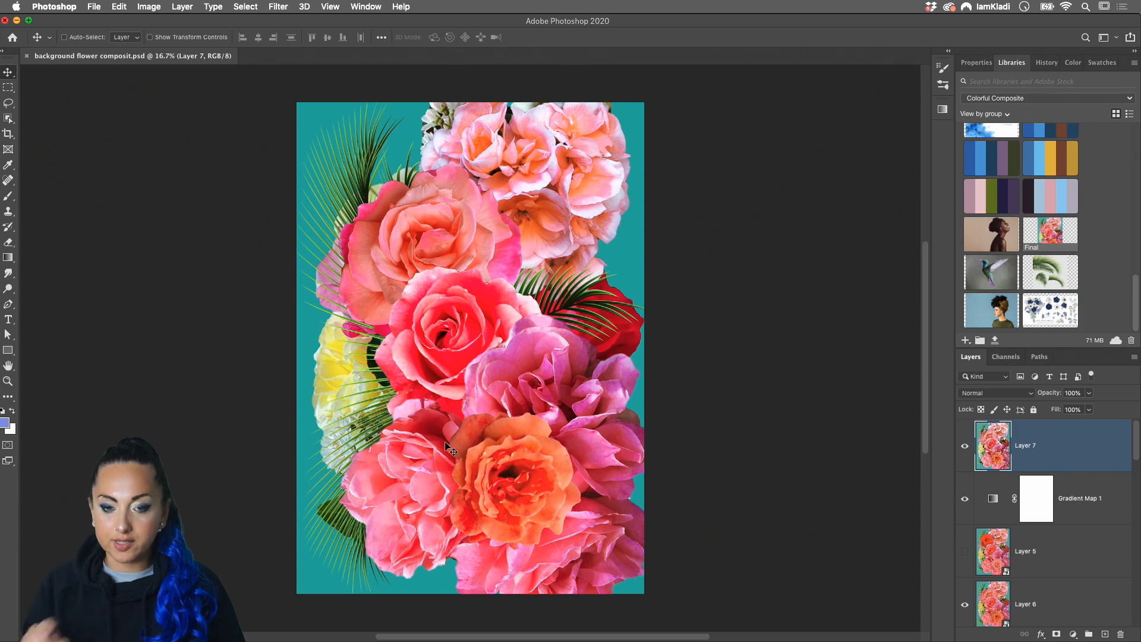
left_click(12, 38)
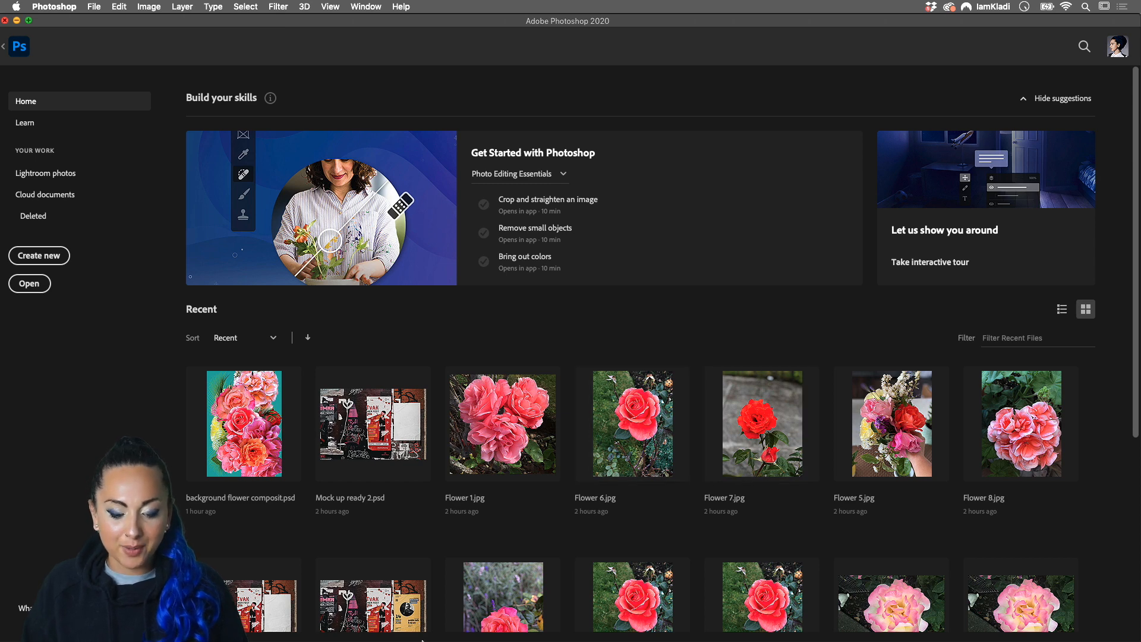
- Switch to Chrome and show the Creating an Eye-Catching Poster section on the website's Resources page
mouse_move(422, 640)
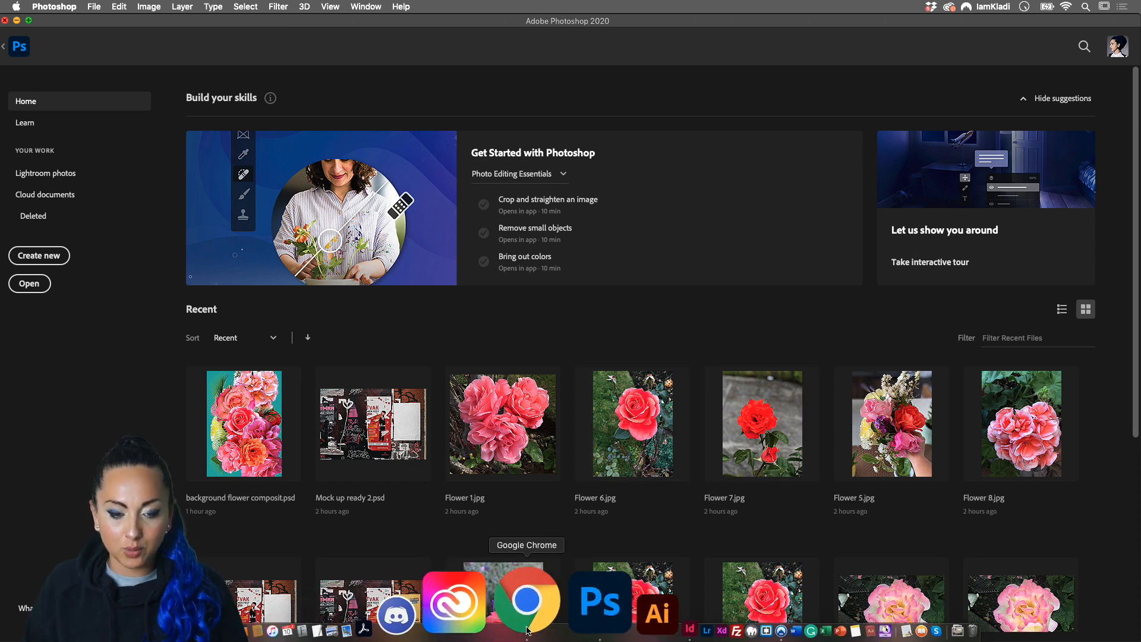
left_click(527, 630)
scroll(733, 183, "up", 10)
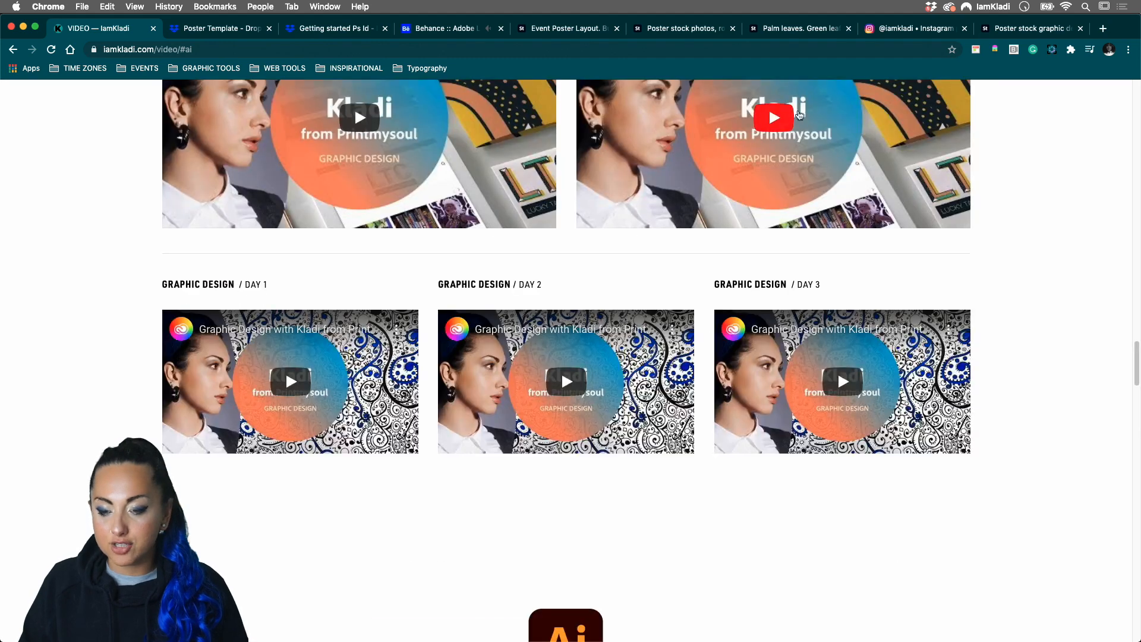
scroll(799, 114, "up", 20)
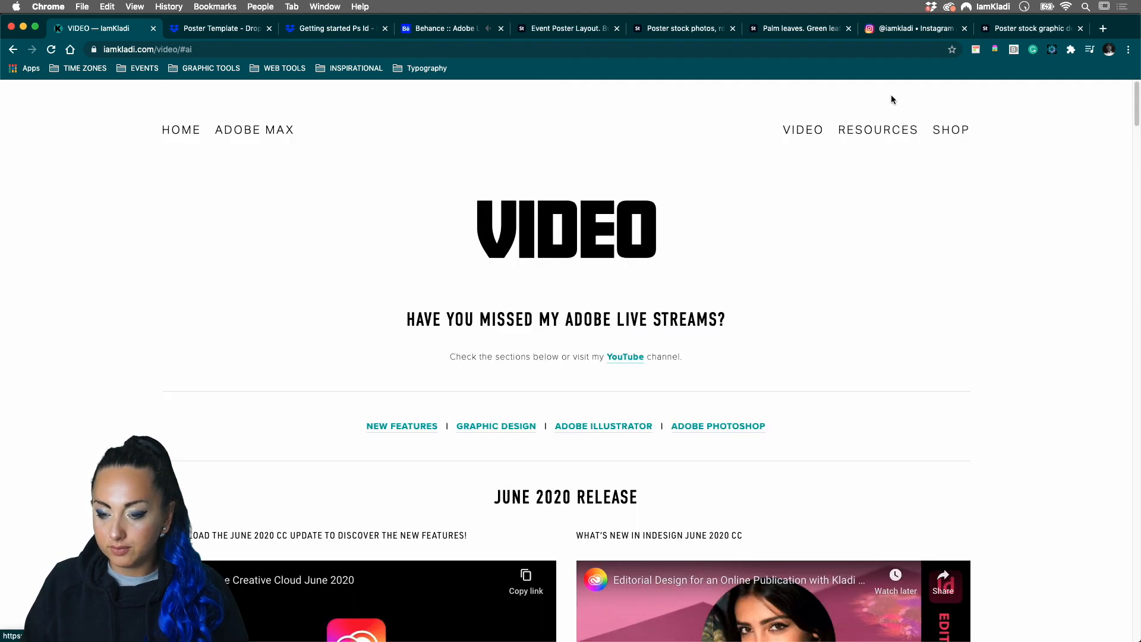
left_click(882, 131)
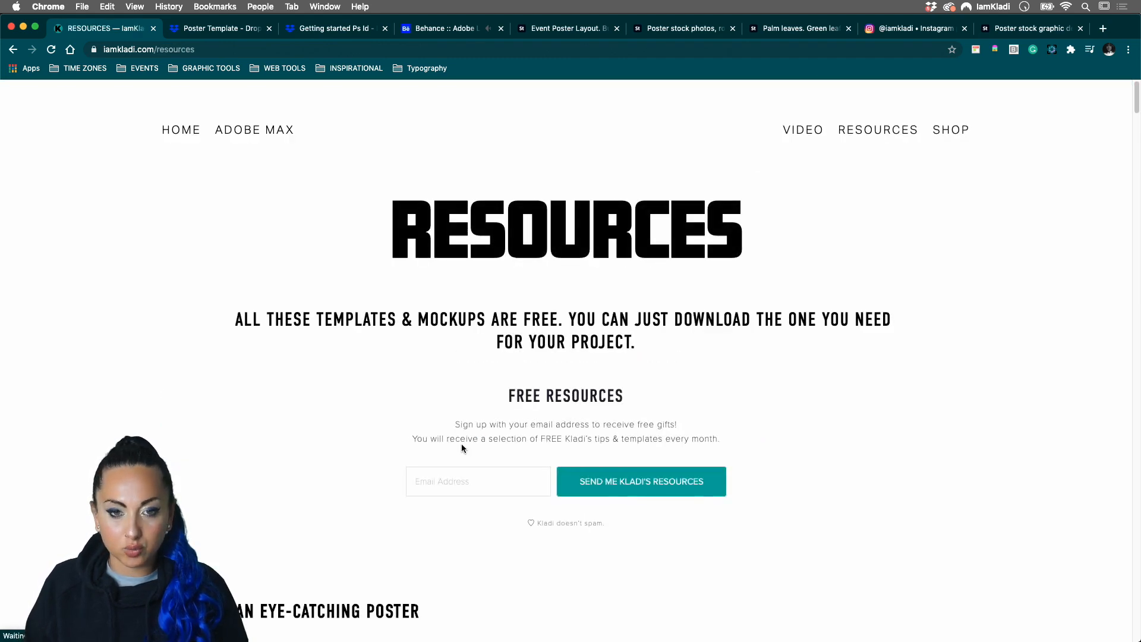
scroll(447, 479, "down", 8)
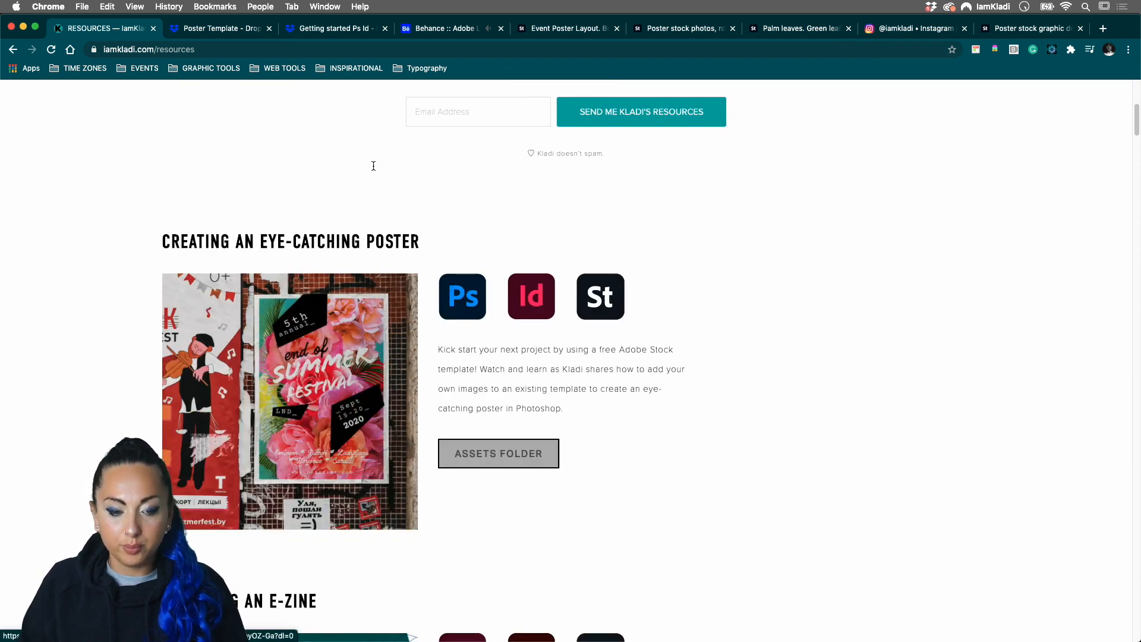
- Examine the Getting started Ps Id folder in Dropbox and return to the Resources page
left_click(217, 30)
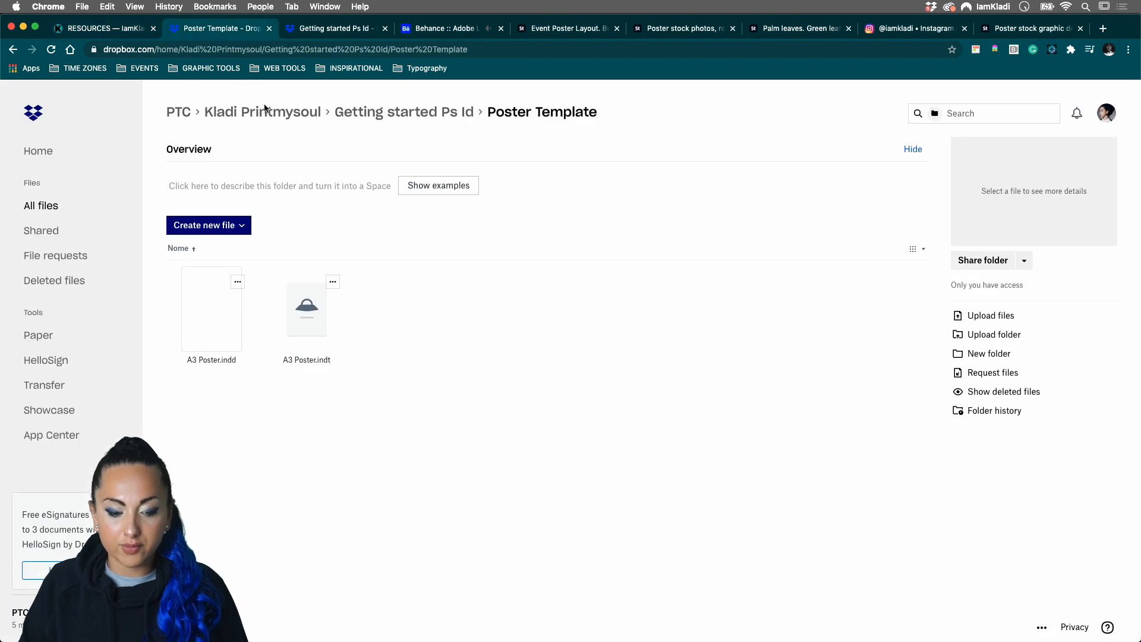
left_click(409, 121)
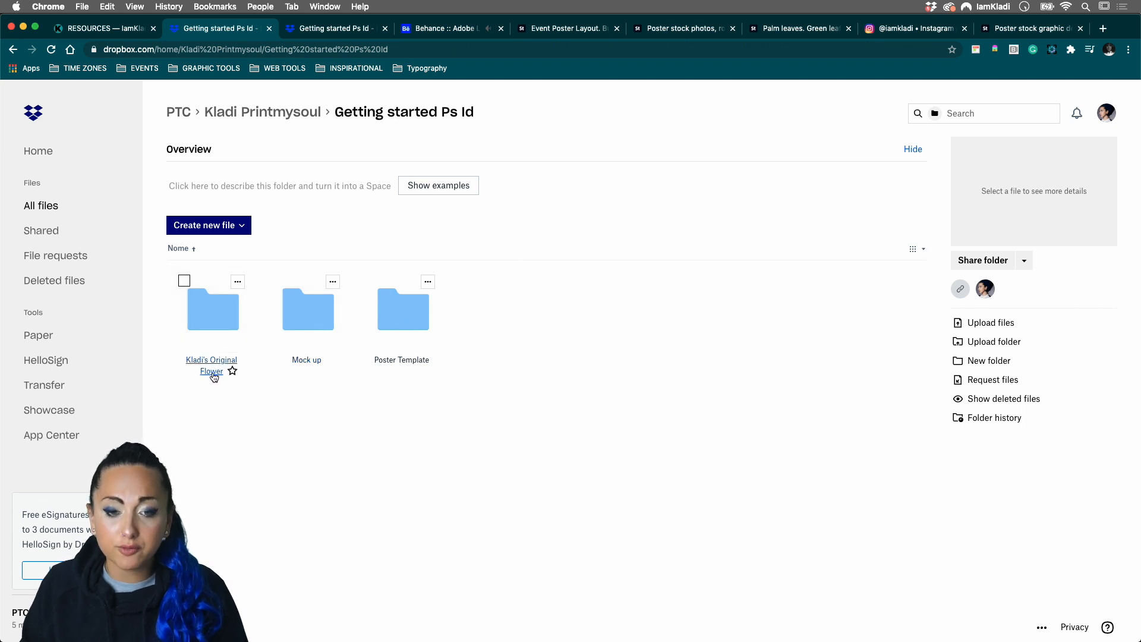
left_click(106, 31)
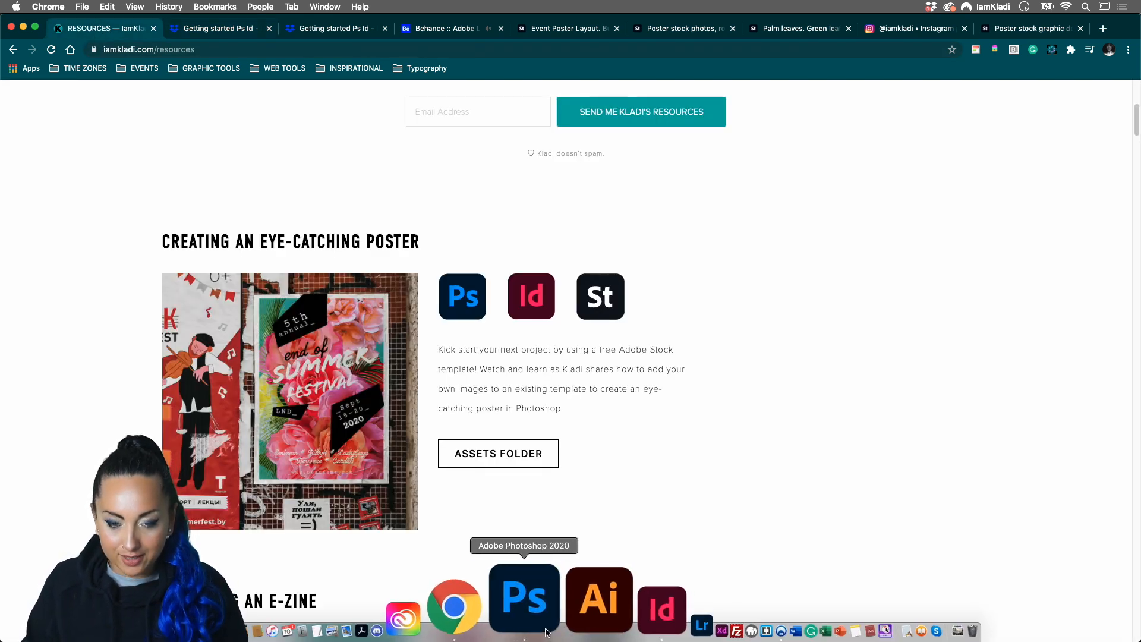
- Switch back to InDesign and display the CC Libraries content beside the poster
left_click(546, 632)
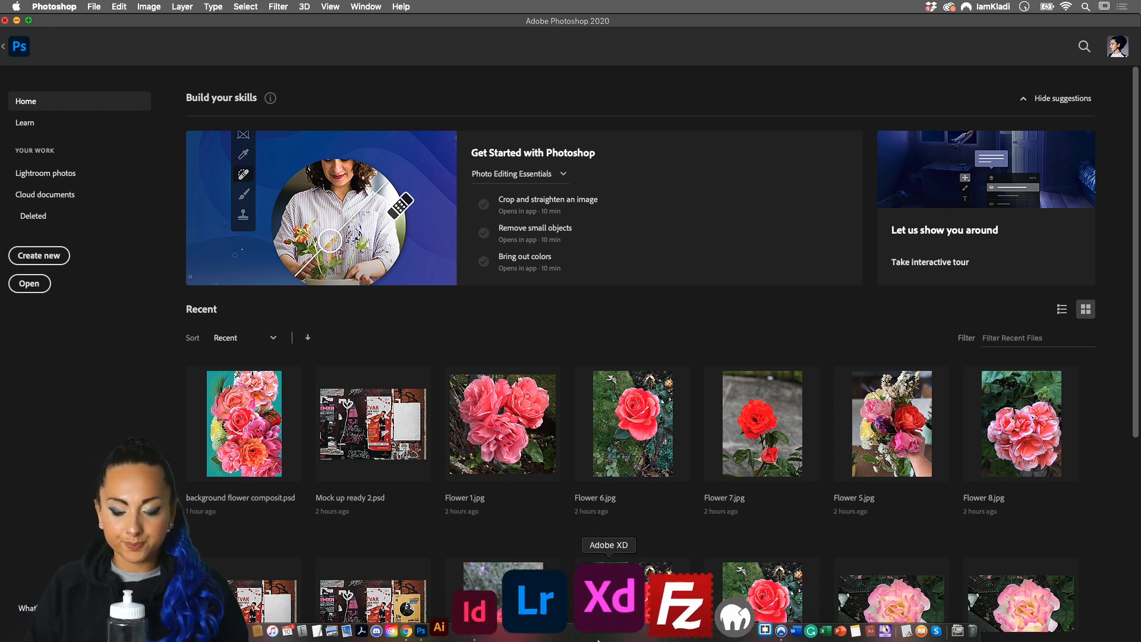
left_click(572, 630)
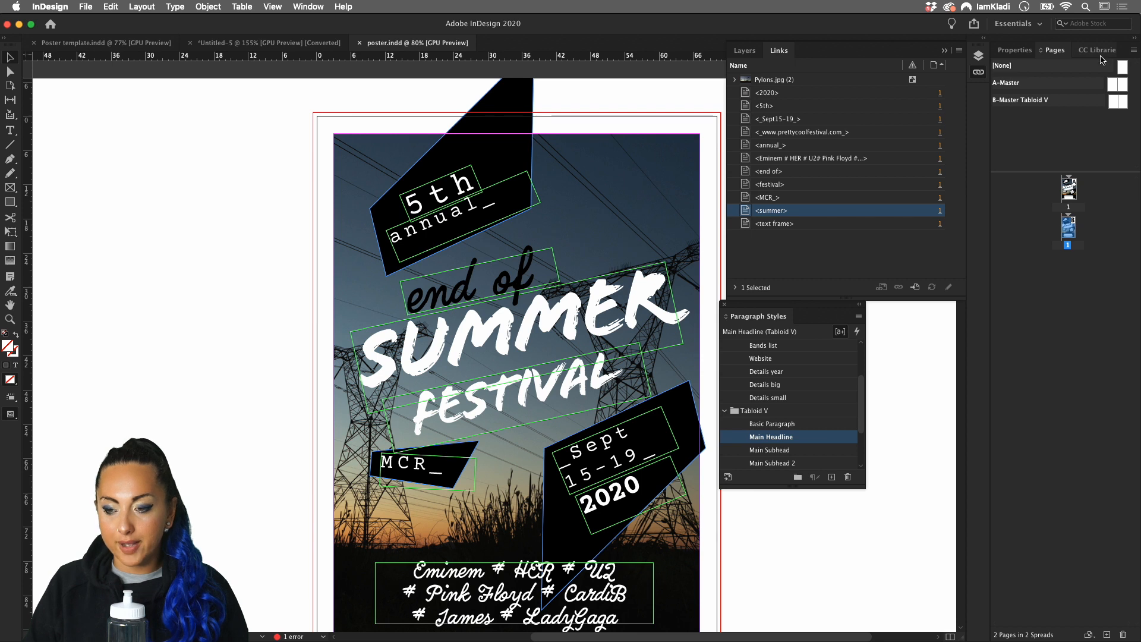
left_click(1101, 59)
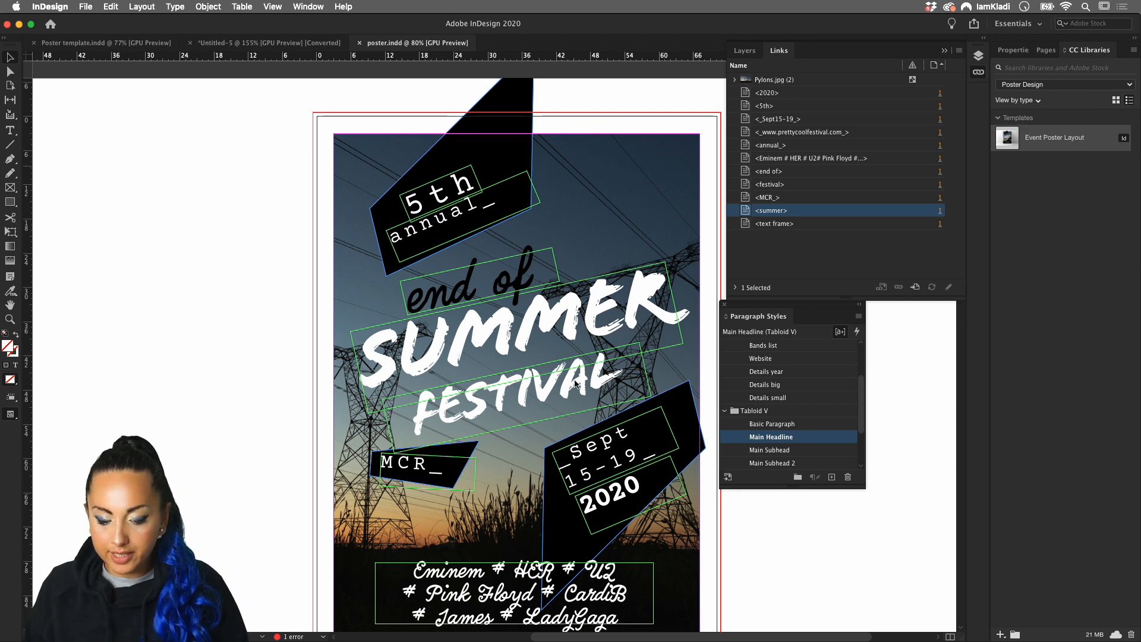
- Switch to Finder and open the Desktop folder
mouse_move(302, 639)
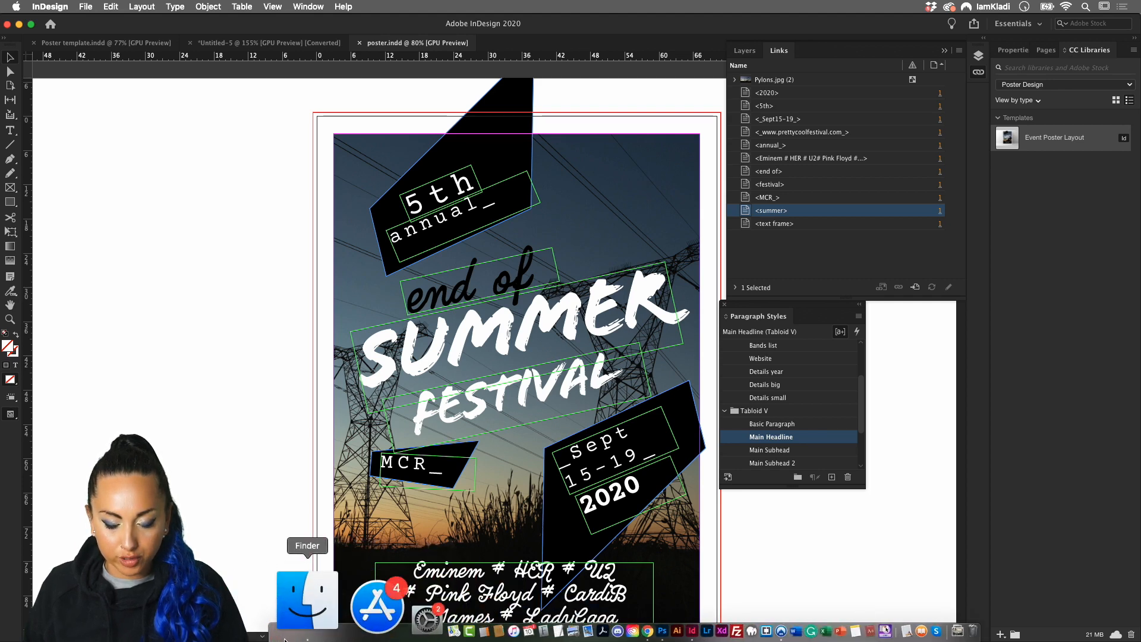
left_click(306, 606)
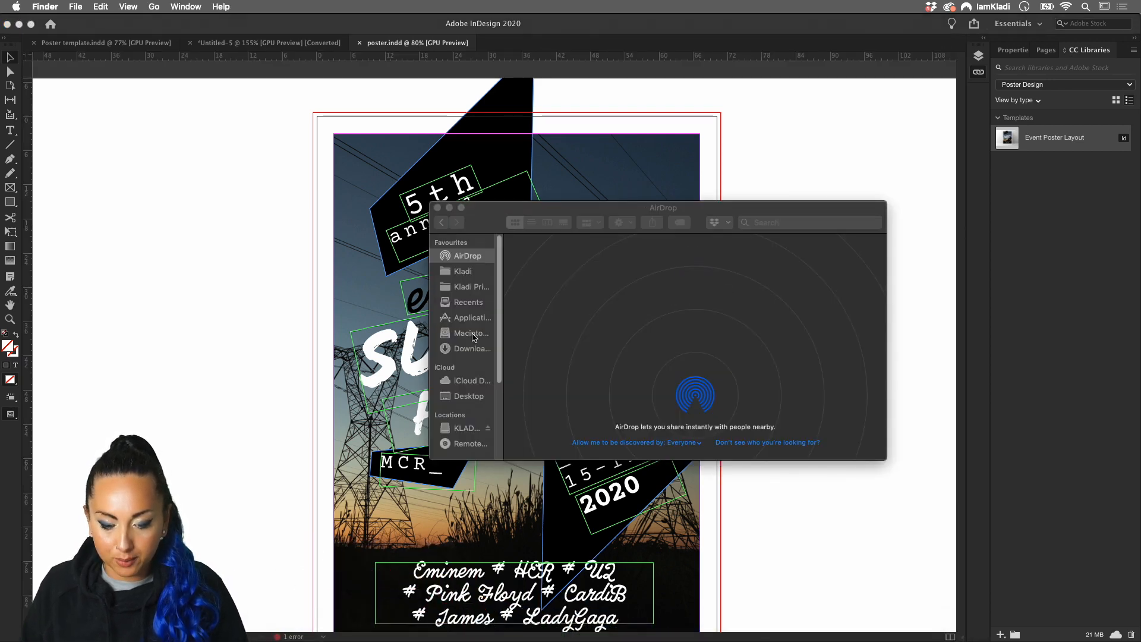
left_click(469, 397)
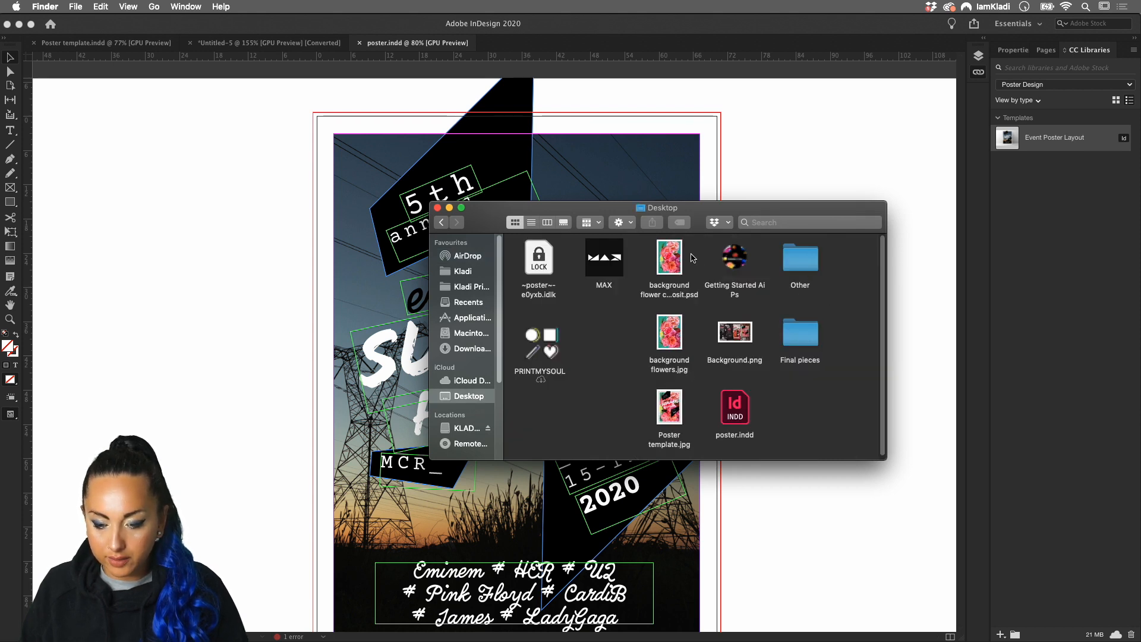
- Open the original flower images folder inside Getting Started Ai Ps, Cross App 3 Id Ps, Getting started Ps Id
double_click(723, 256)
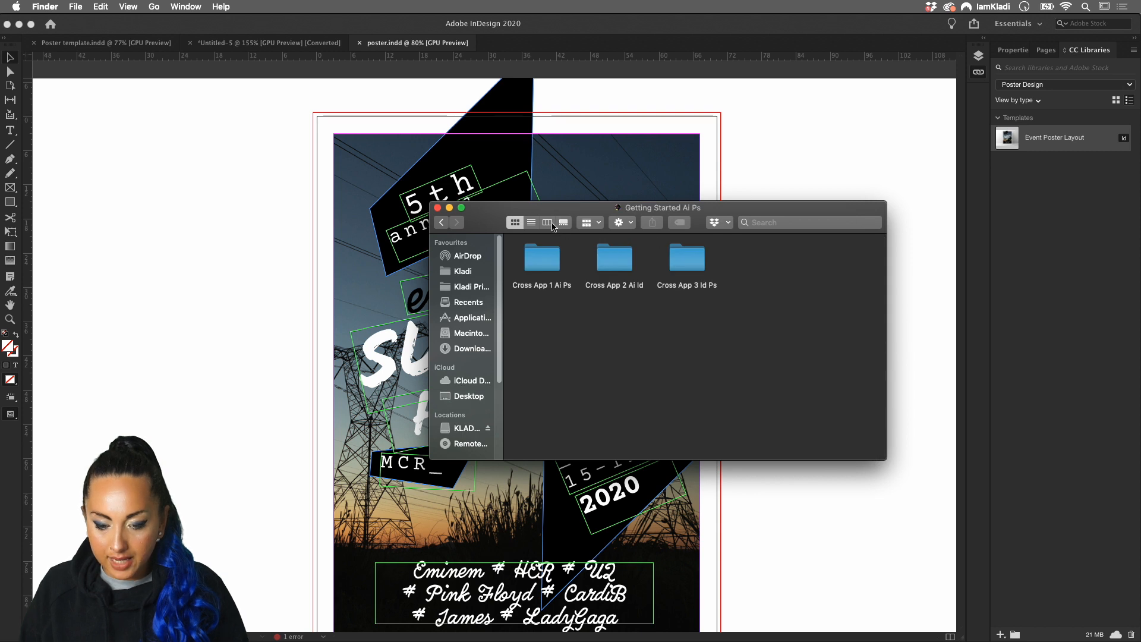
double_click(703, 262)
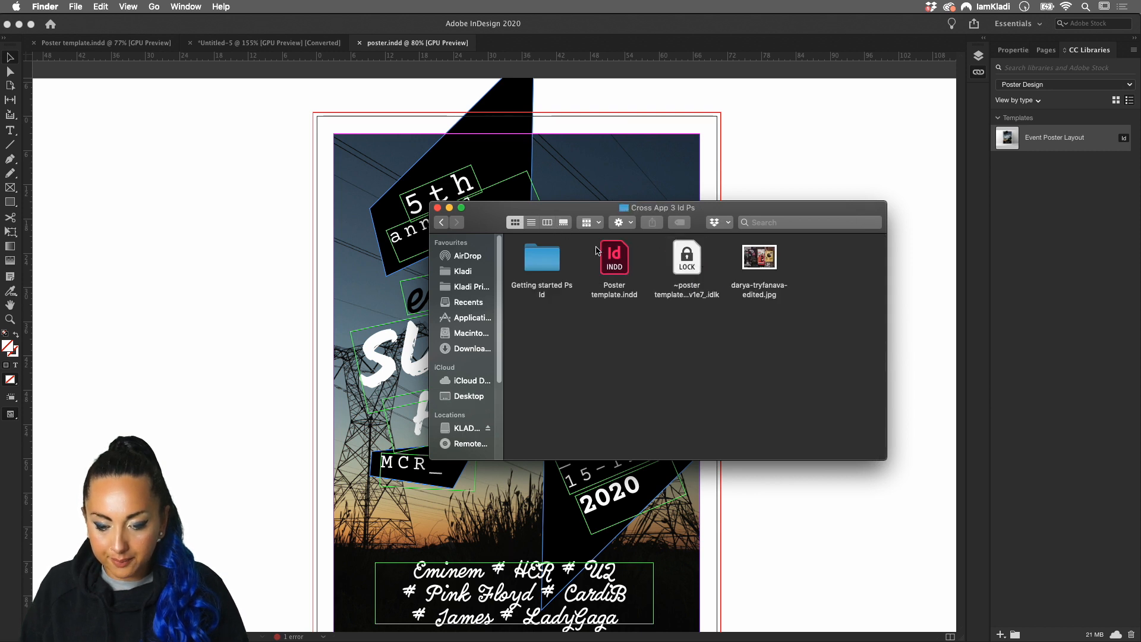
double_click(554, 262)
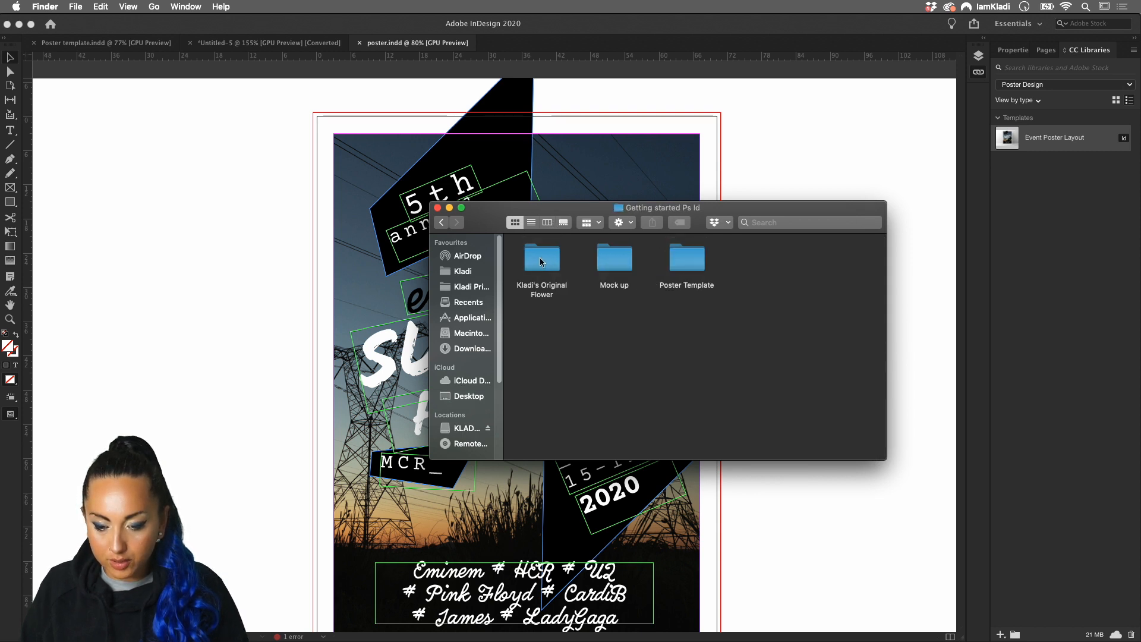
double_click(552, 259)
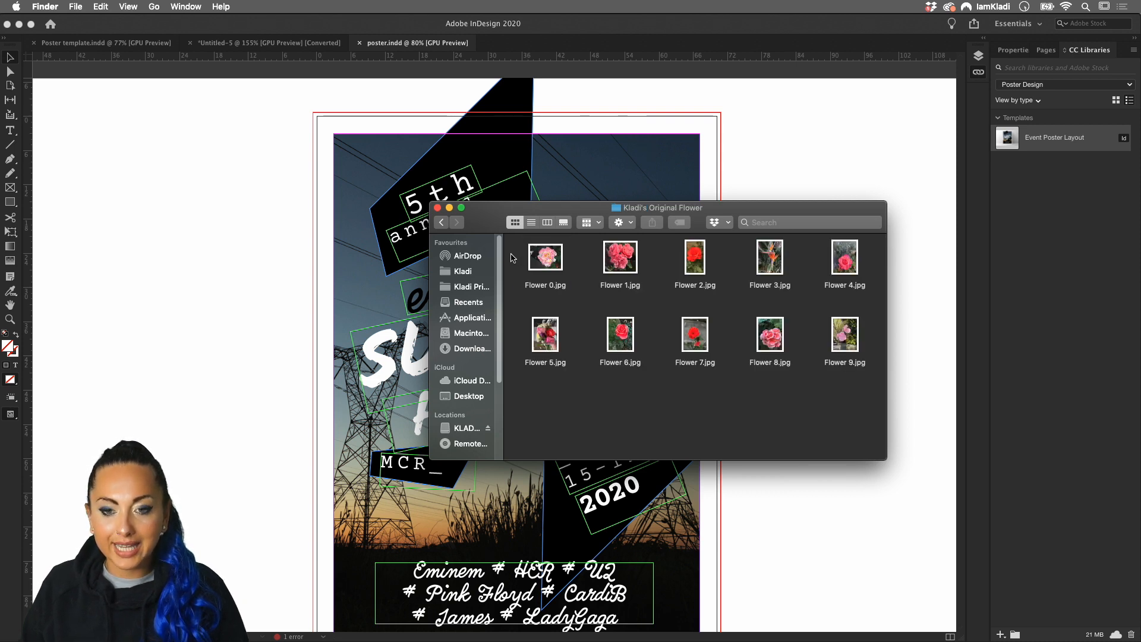
- Add all ten images, Flower 0.jpg to Flower 9.jpg, to the Poster Design CC library and close the Finder window
left_click_drag(513, 257, 871, 385)
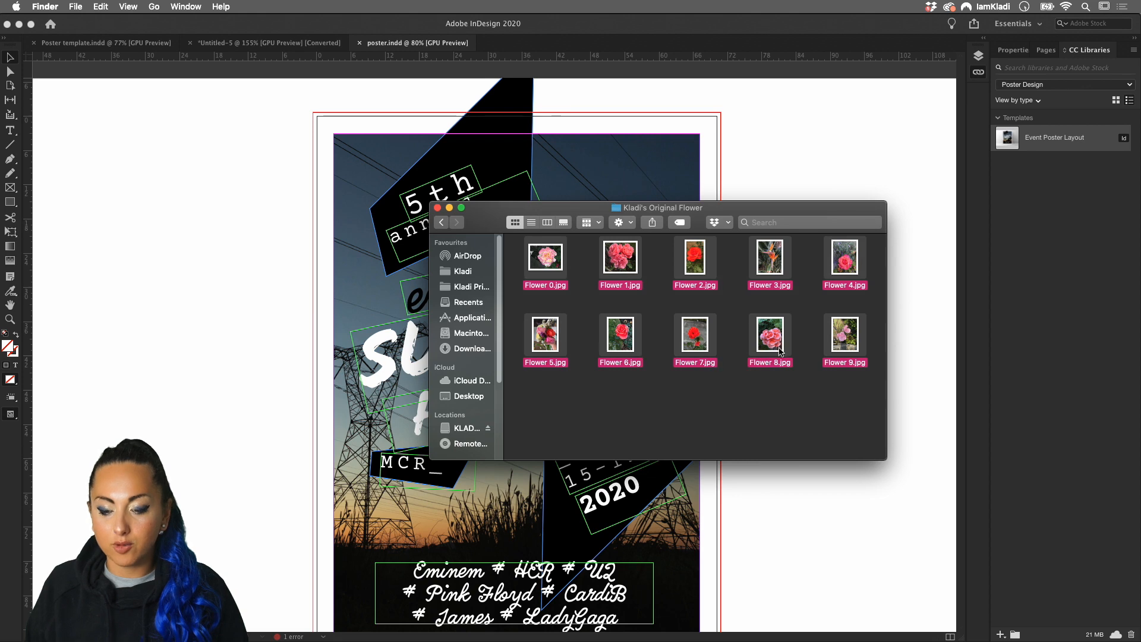
left_click_drag(758, 339, 1039, 338)
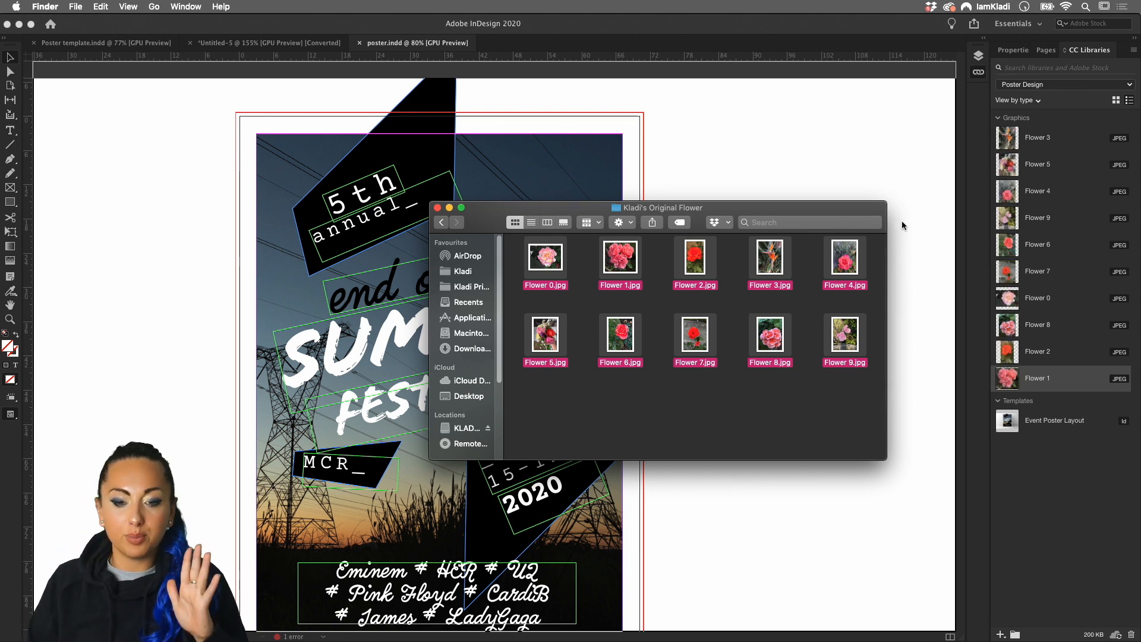
left_click(436, 208)
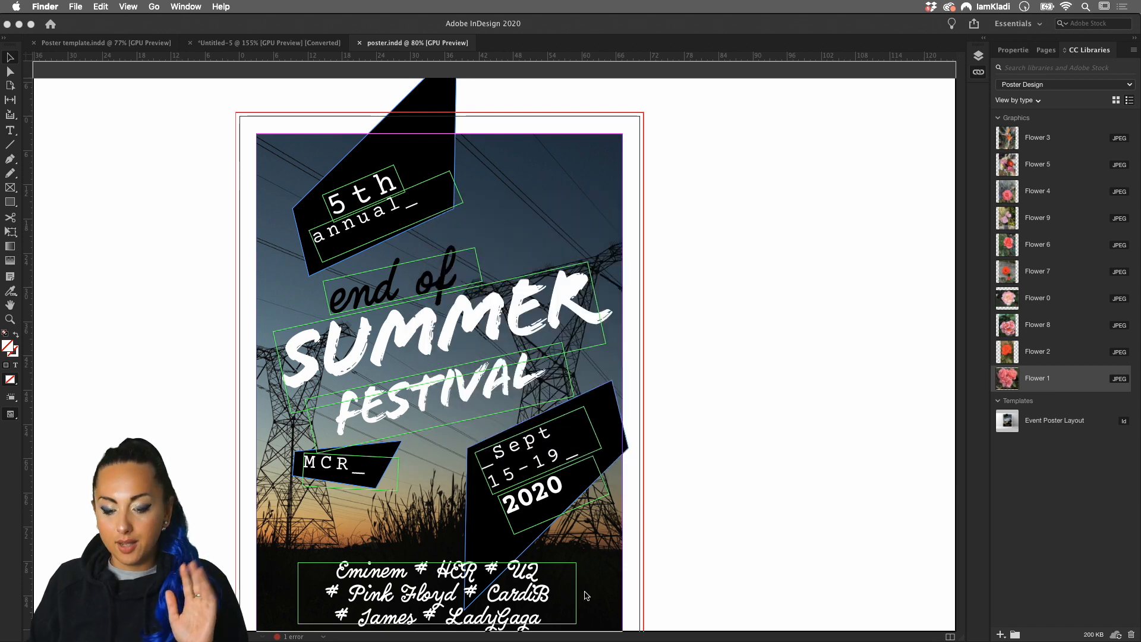
- Switch to Photoshop and create a portrait document from the A3 print preset, 297 x 420 mm at 300 ppi in RGB
mouse_move(574, 640)
left_click(546, 615)
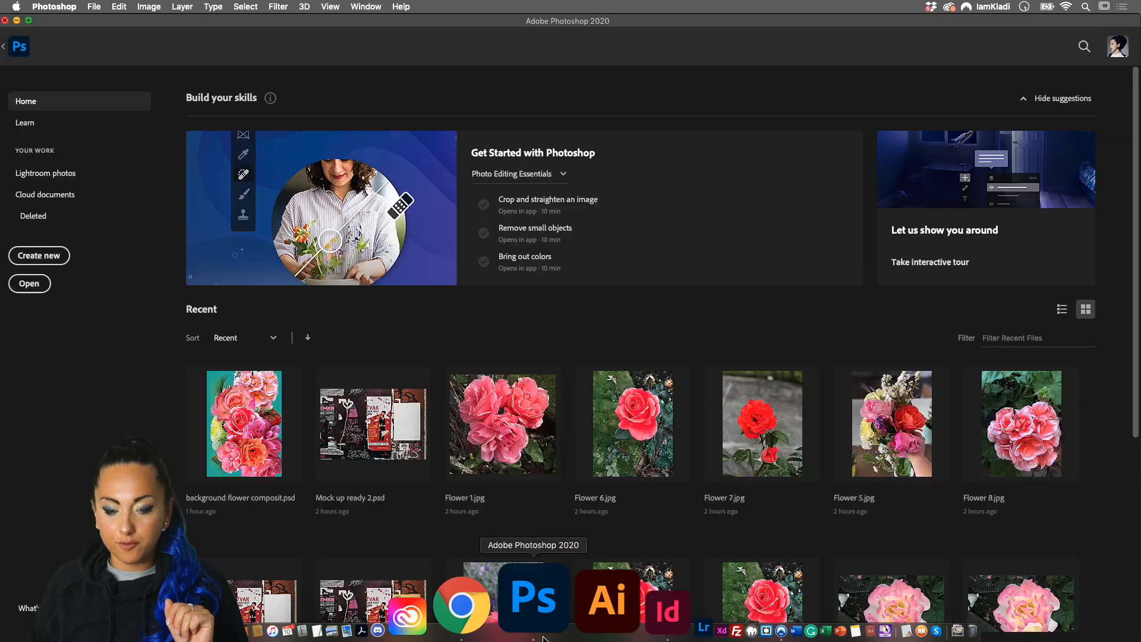
left_click(60, 257)
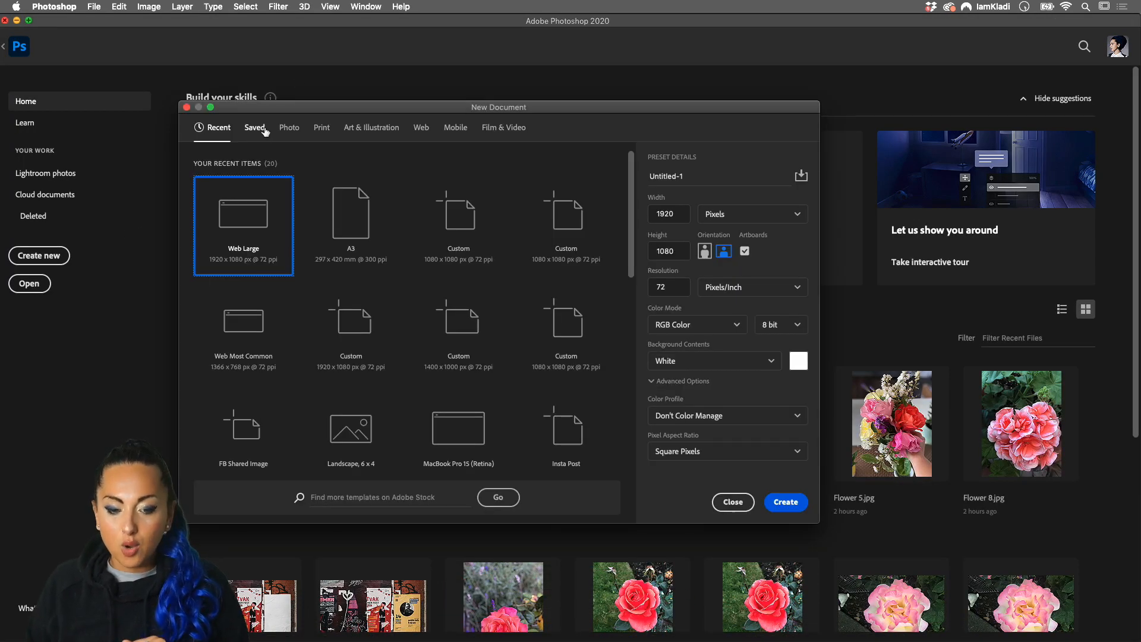
left_click(321, 132)
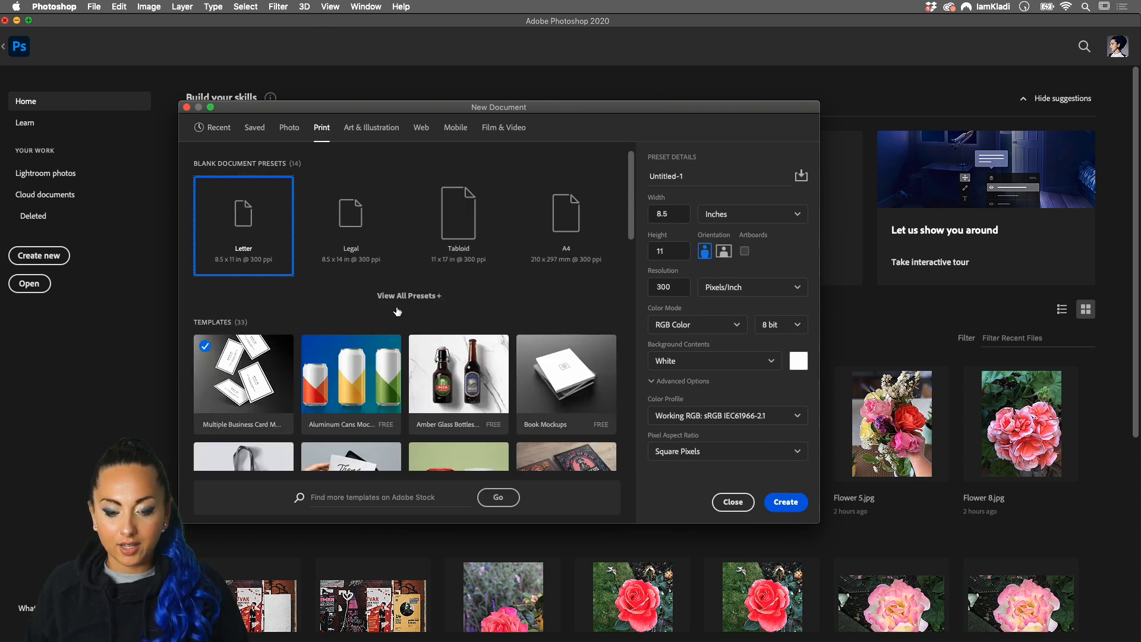
left_click(403, 297)
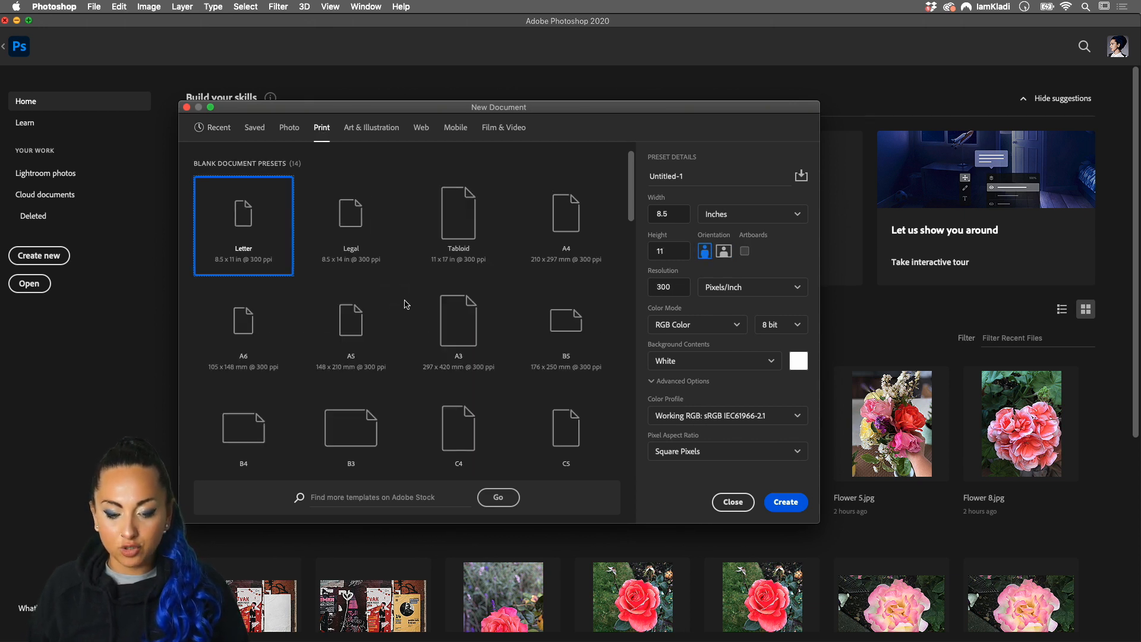
left_click(450, 325)
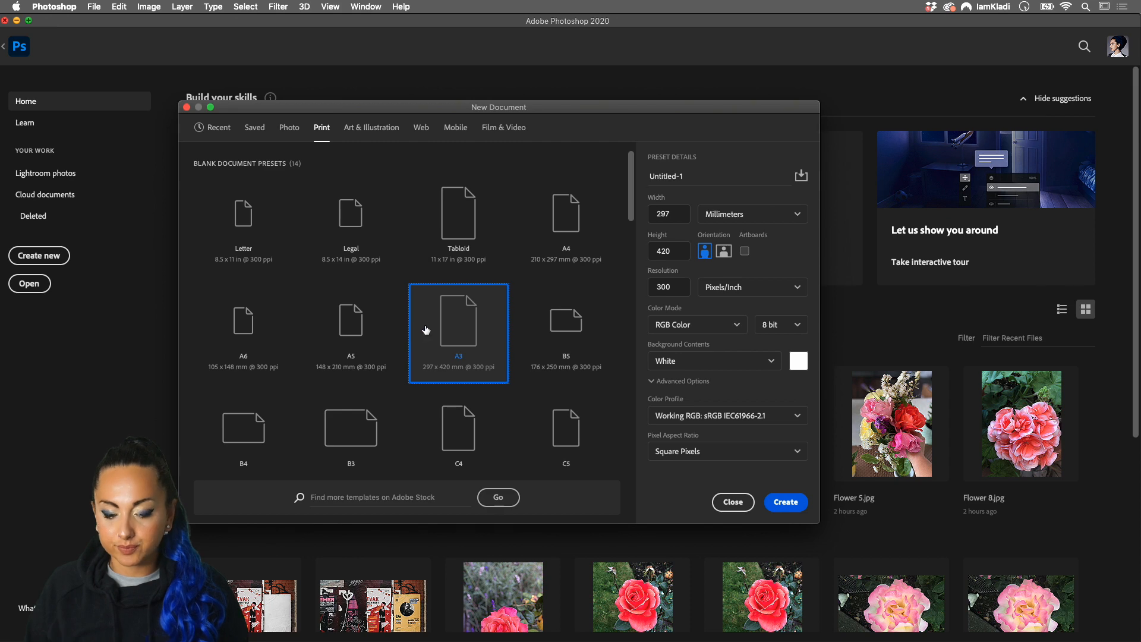
left_click(788, 502)
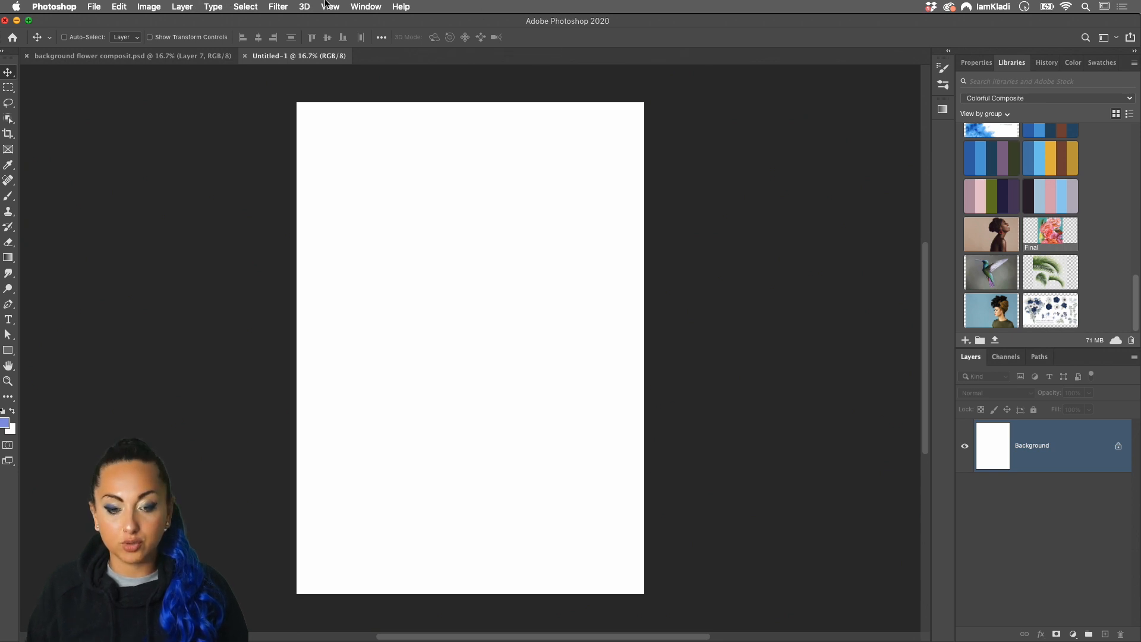
- Display the Poster Design library in Photoshop and look through its ungrouped flower images
left_click(365, 8)
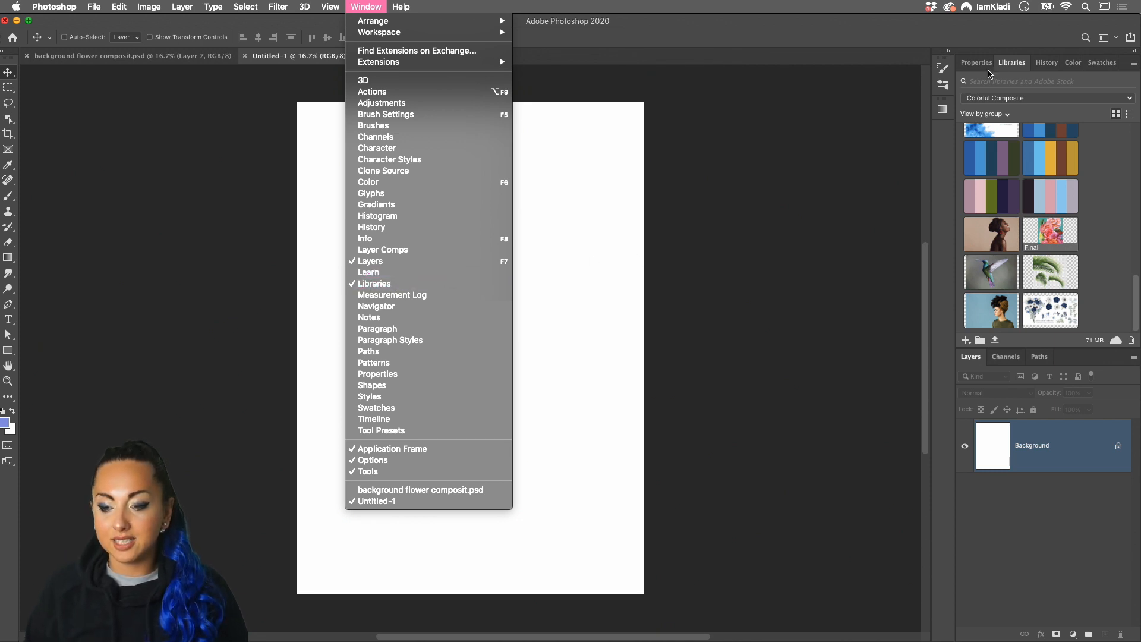
left_click(1007, 64)
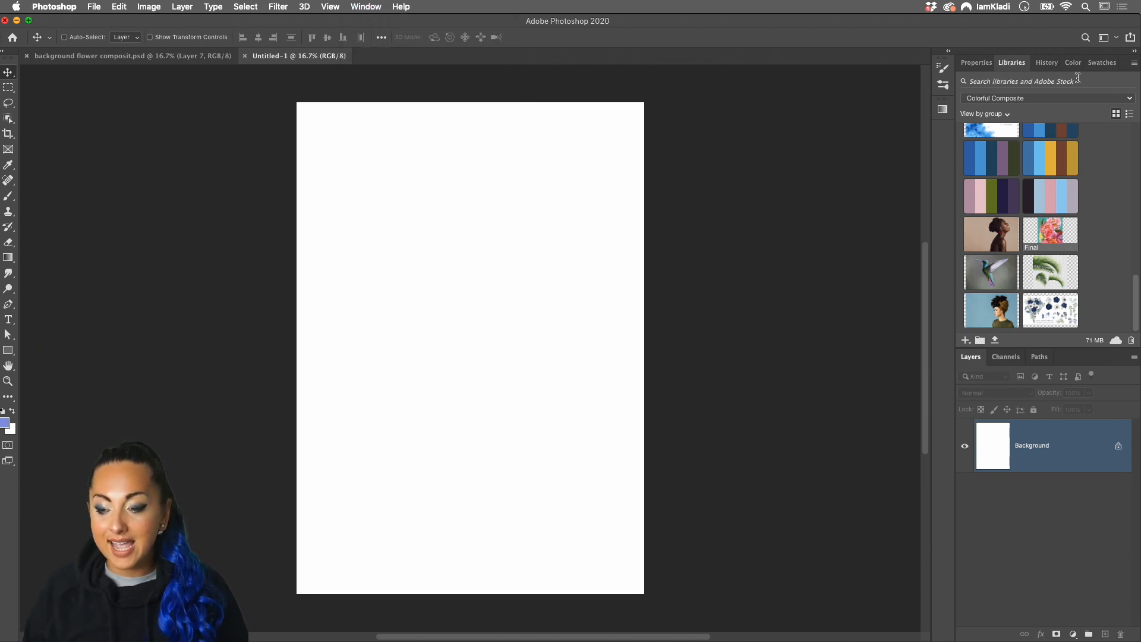
left_click(1129, 99)
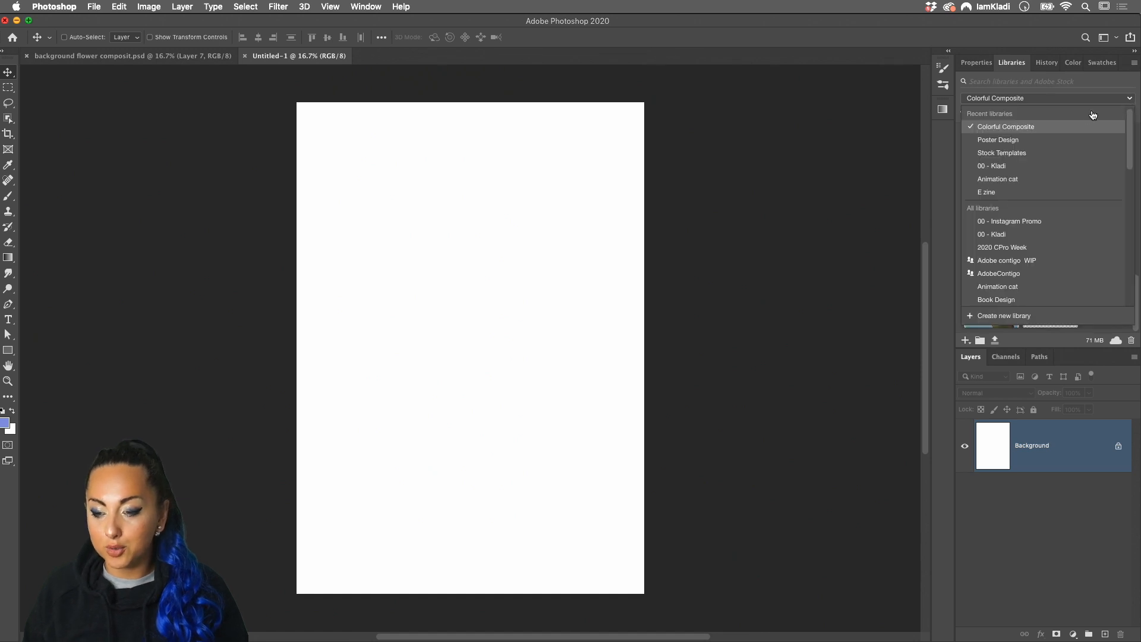
left_click(1027, 139)
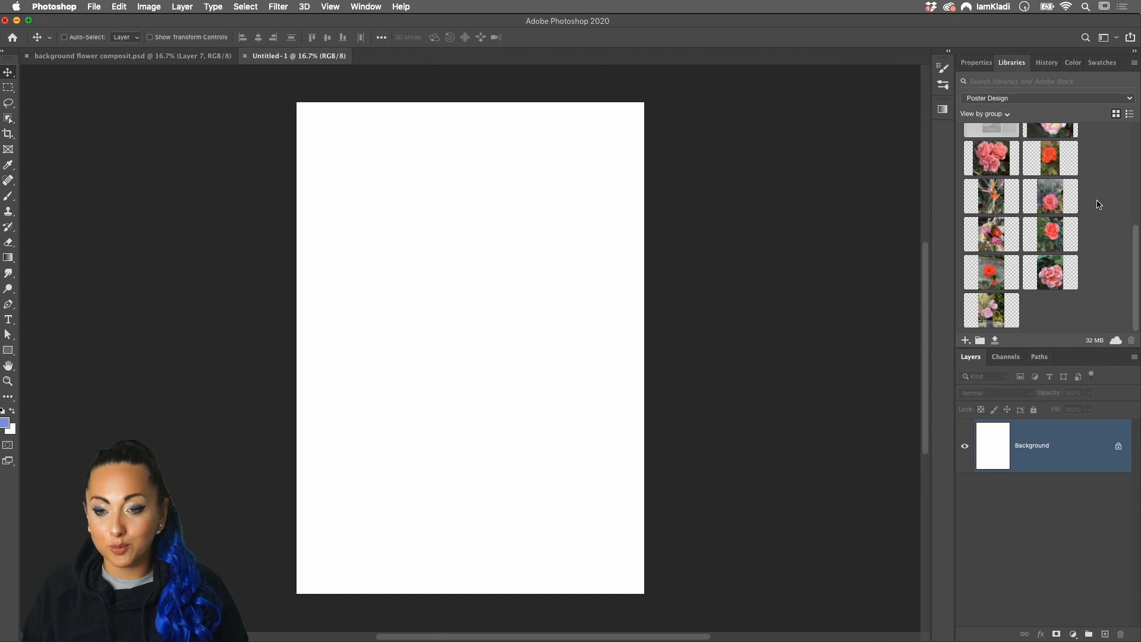
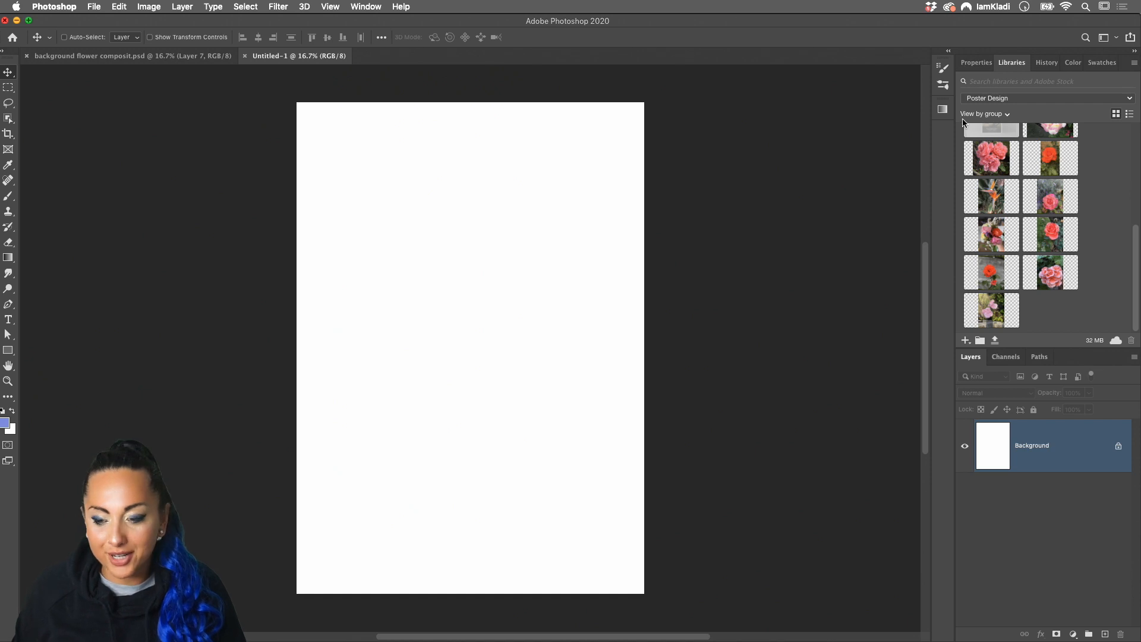
left_click_drag(1137, 236, 1131, 207)
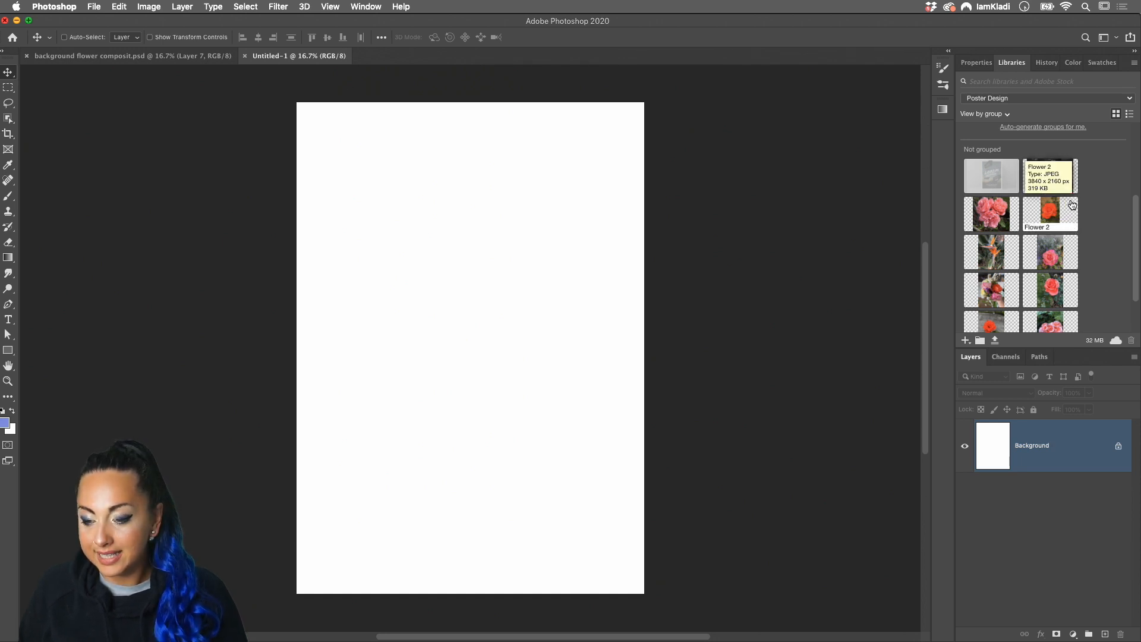
scroll(1082, 220, "up", 5)
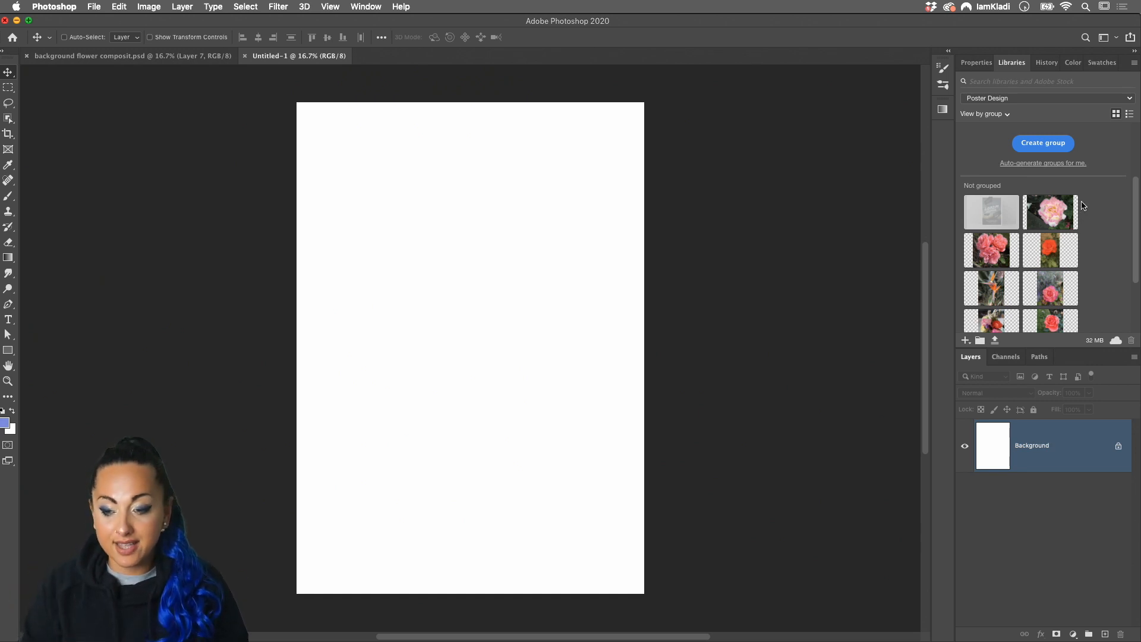
- Switch to the Creative Cloud desktop app and open its Stock resource link in the browser
mouse_move(803, 595)
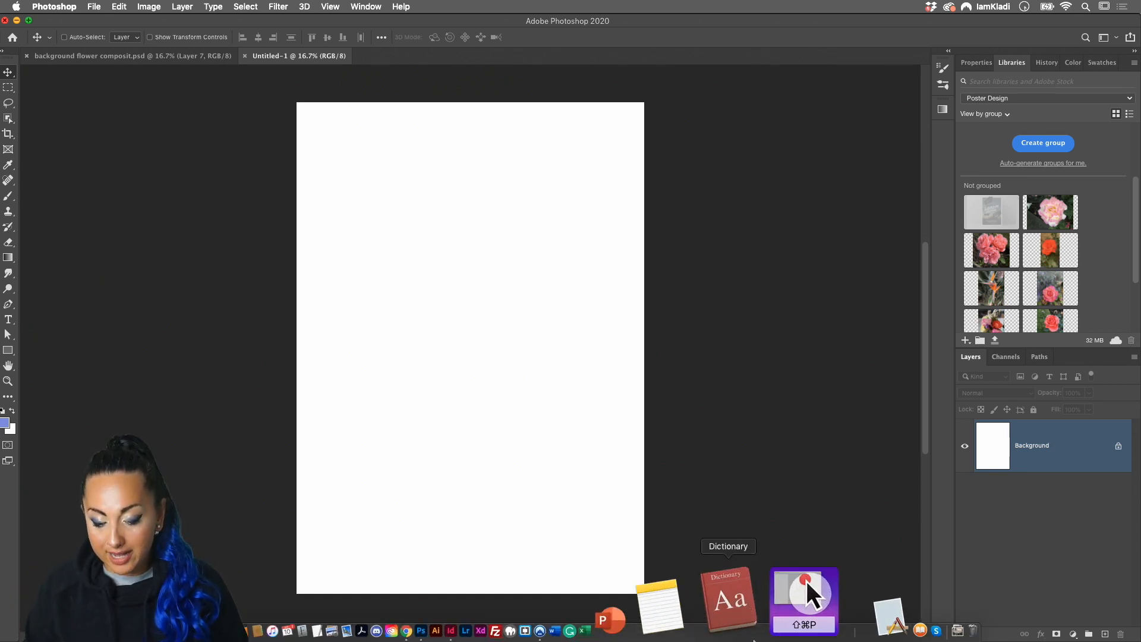
left_click(512, 639)
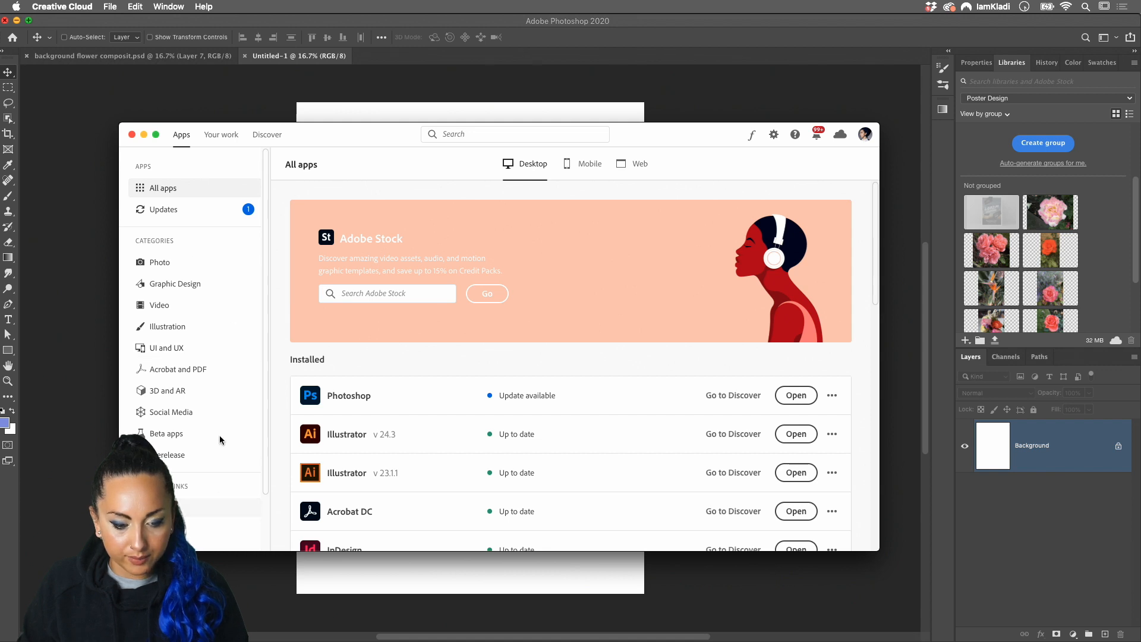
scroll(184, 297, "down", 2)
scroll(185, 302, "down", 1)
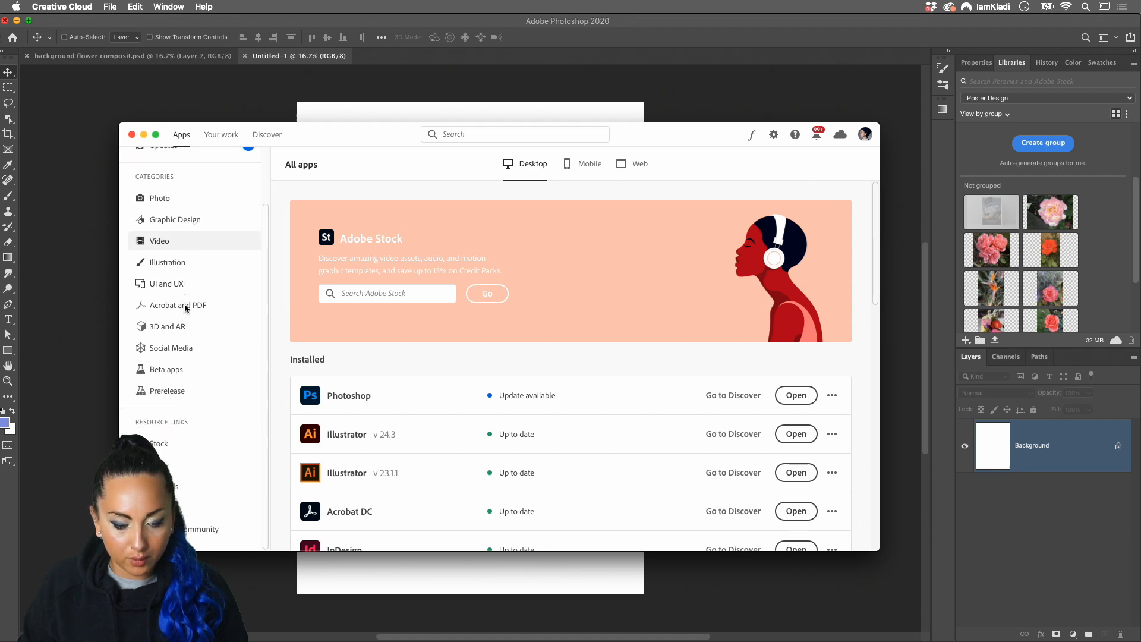
left_click(171, 444)
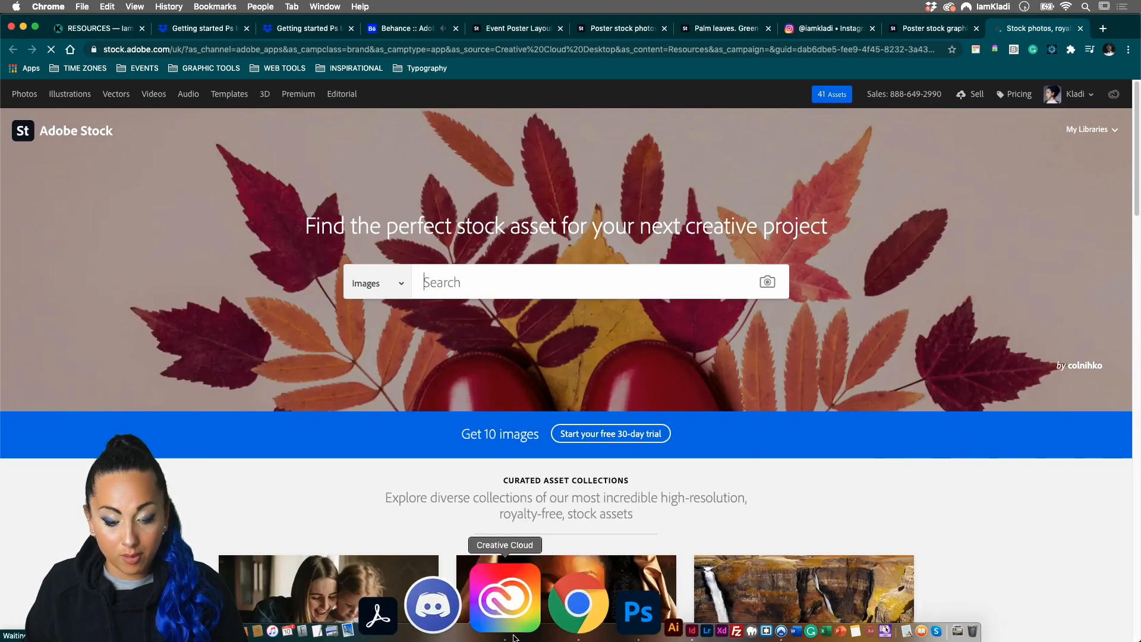
- Return to Creative Cloud, enlarge its window and show the contents of the Poster Design library
left_click(504, 628)
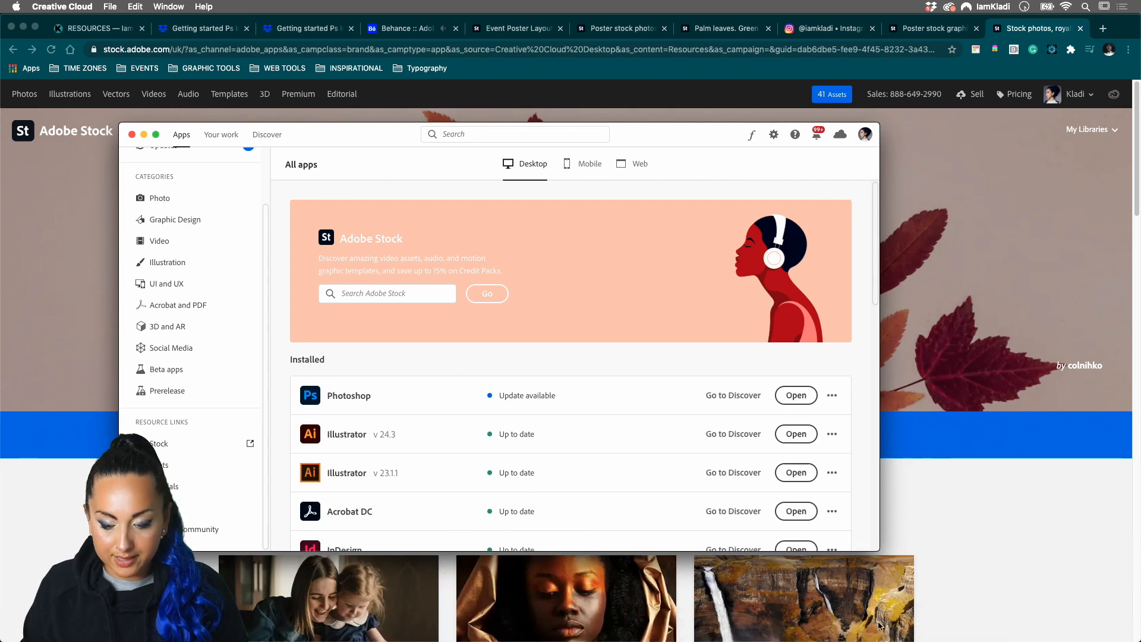
left_click_drag(879, 550, 949, 639)
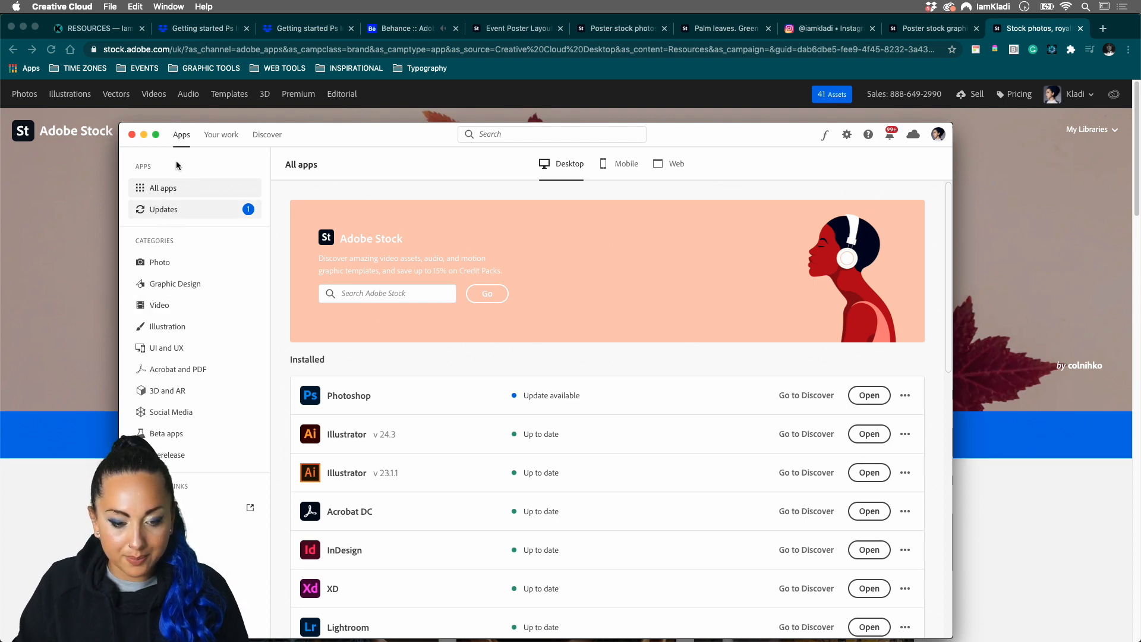
left_click(221, 136)
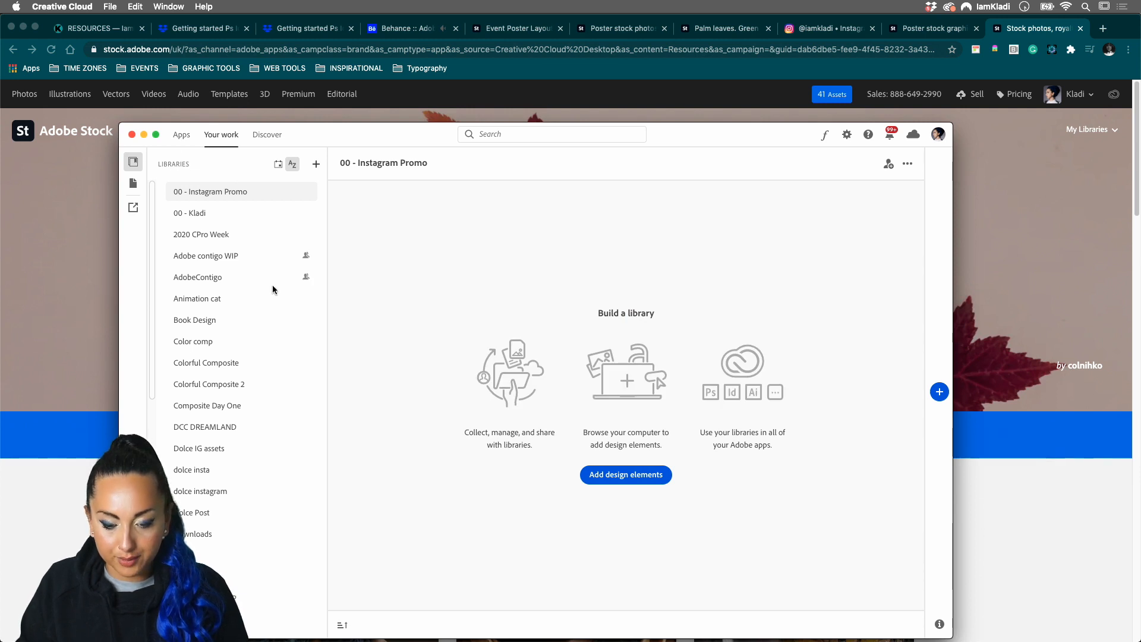
left_click(181, 136)
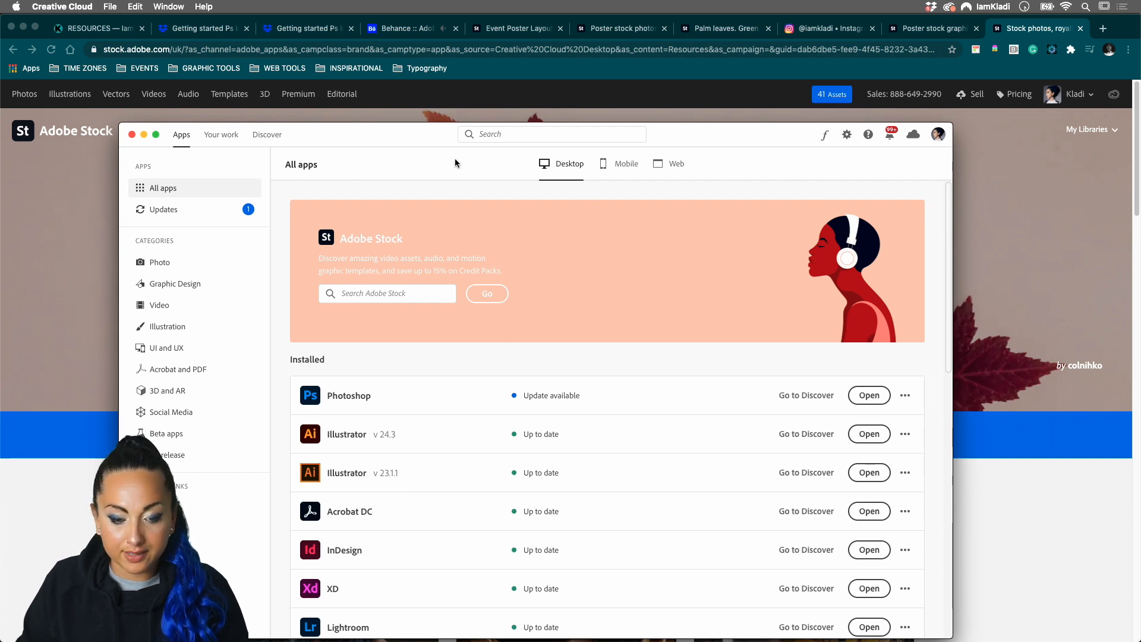
left_click(223, 137)
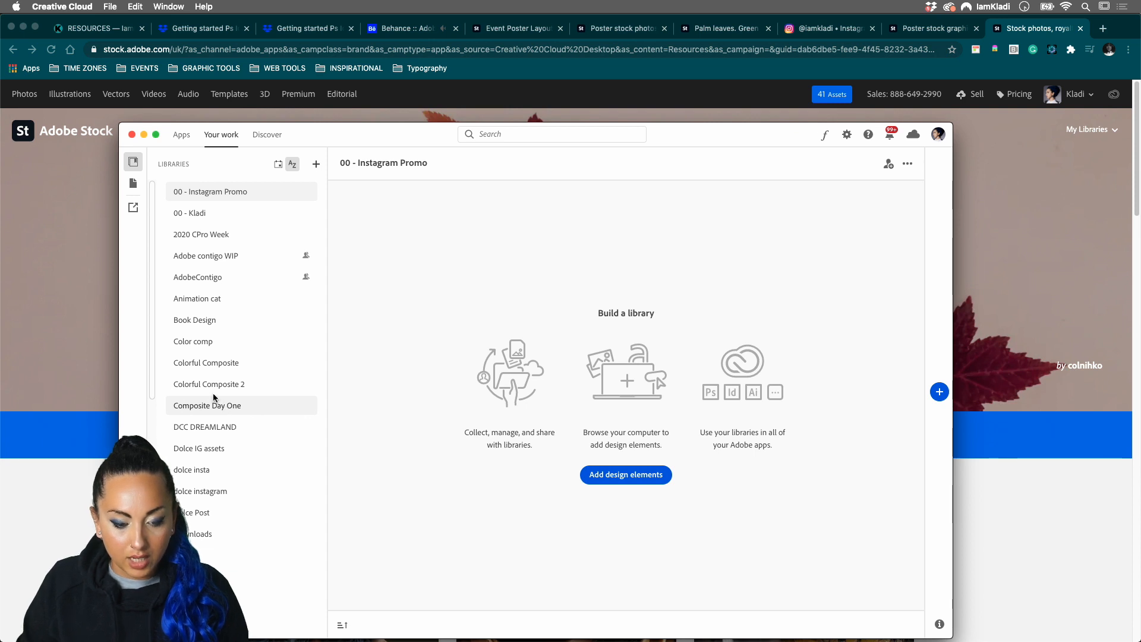
scroll(214, 397, "down", 10)
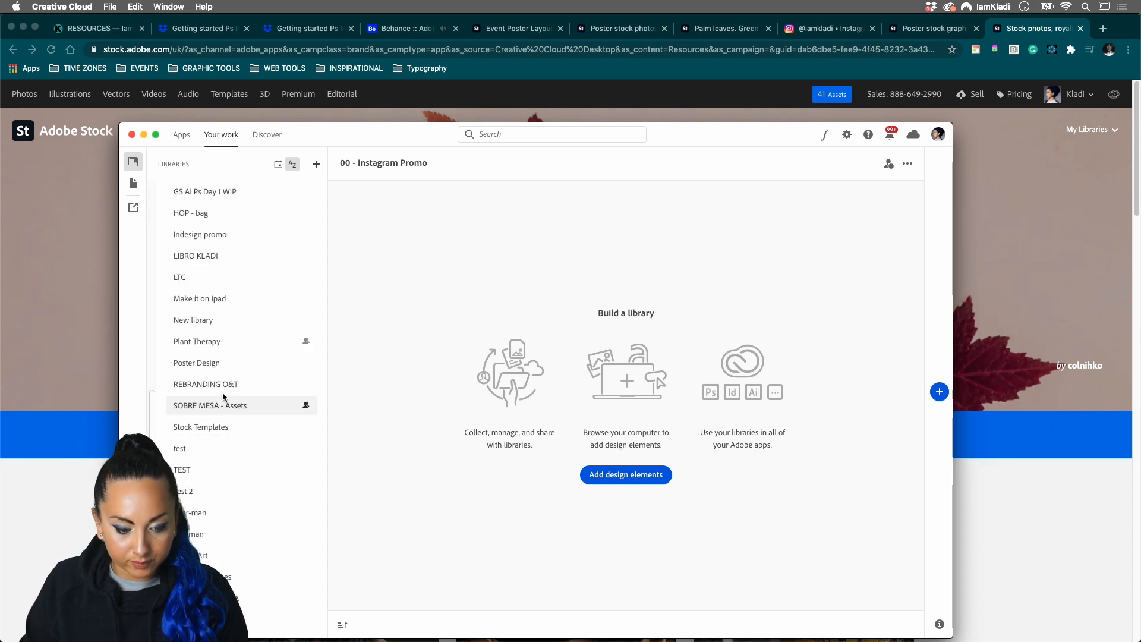
left_click(197, 363)
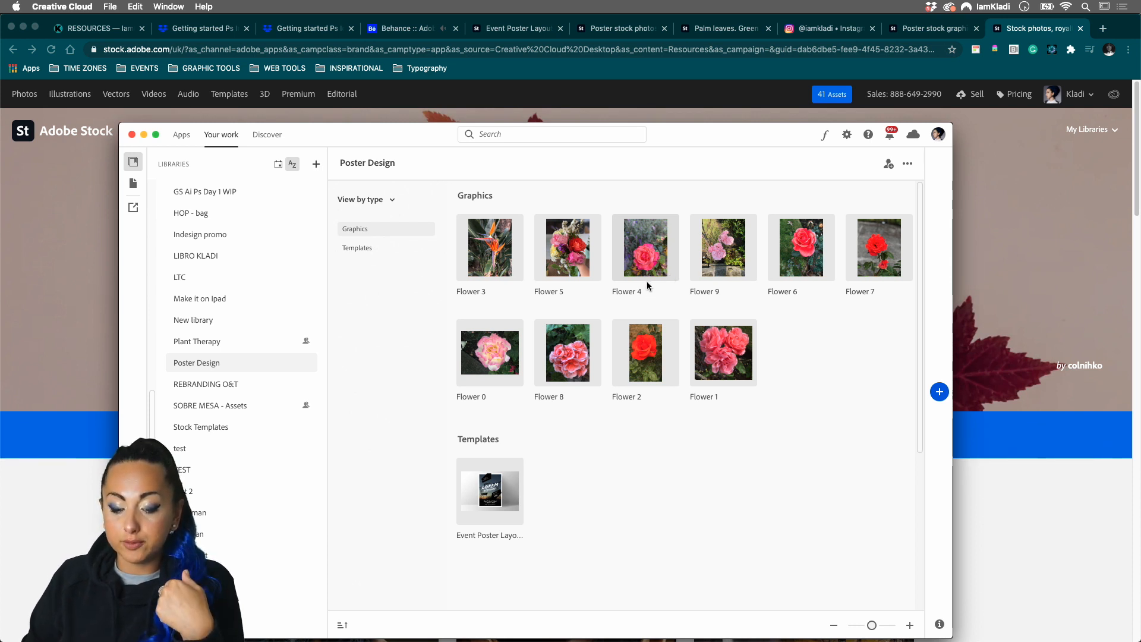
- View the sharing invitation options of the Poster Design library, close them and switch back to Photoshop
left_click(890, 166)
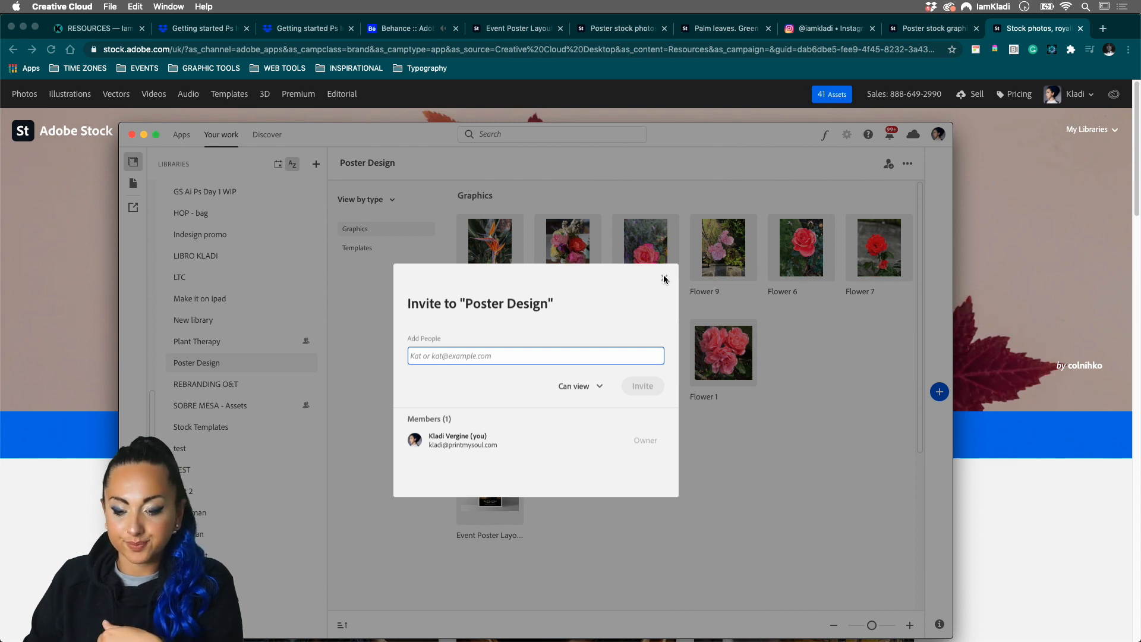
left_click(665, 278)
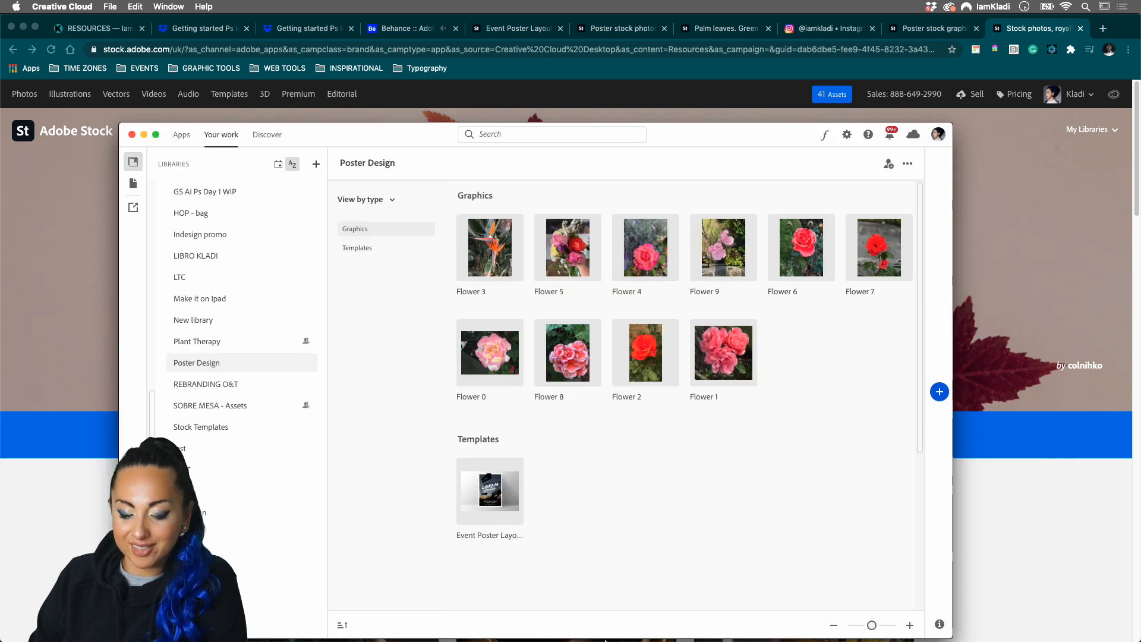
mouse_move(610, 641)
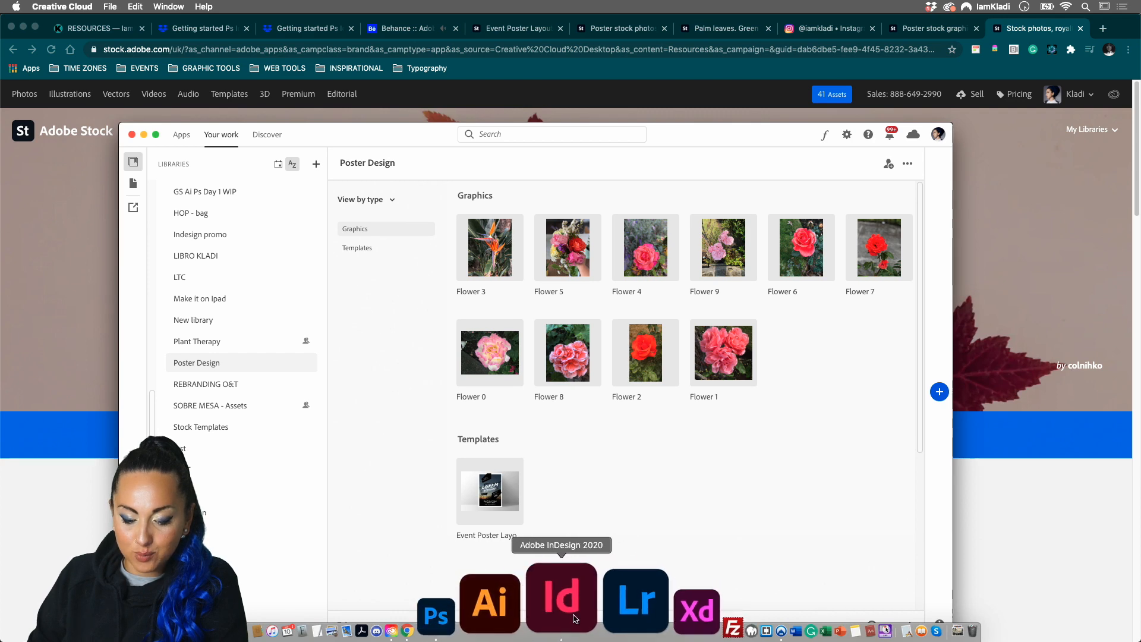
left_click(545, 620)
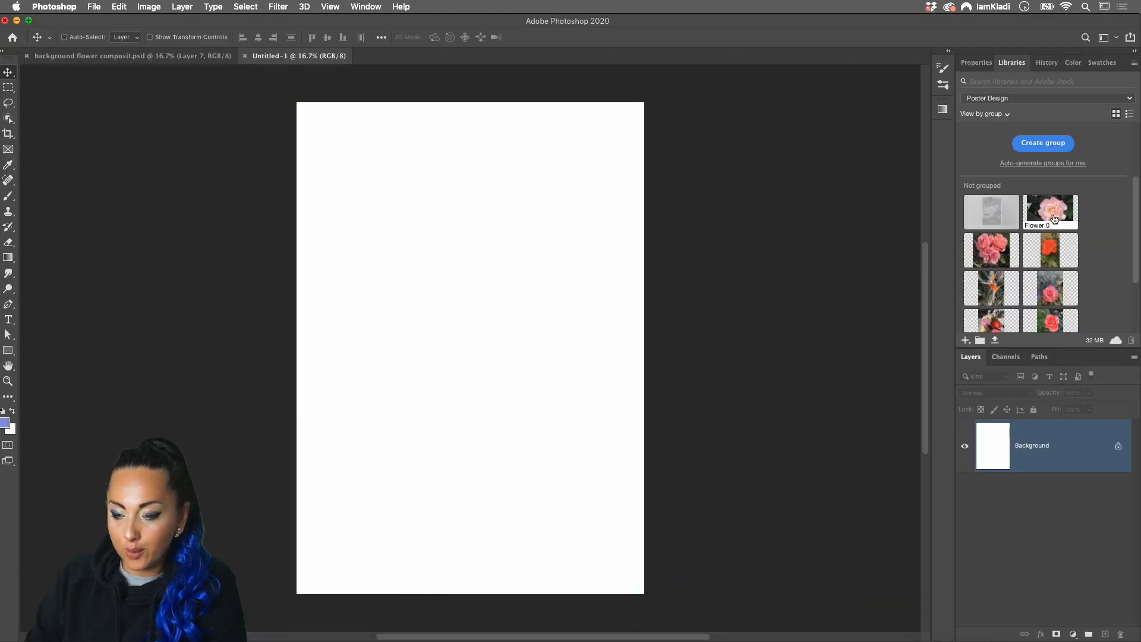
- Place the Flower 1 and Flower 0 images from the Poster Design library onto the blank document as separate layers
left_click_drag(1010, 239, 472, 318)
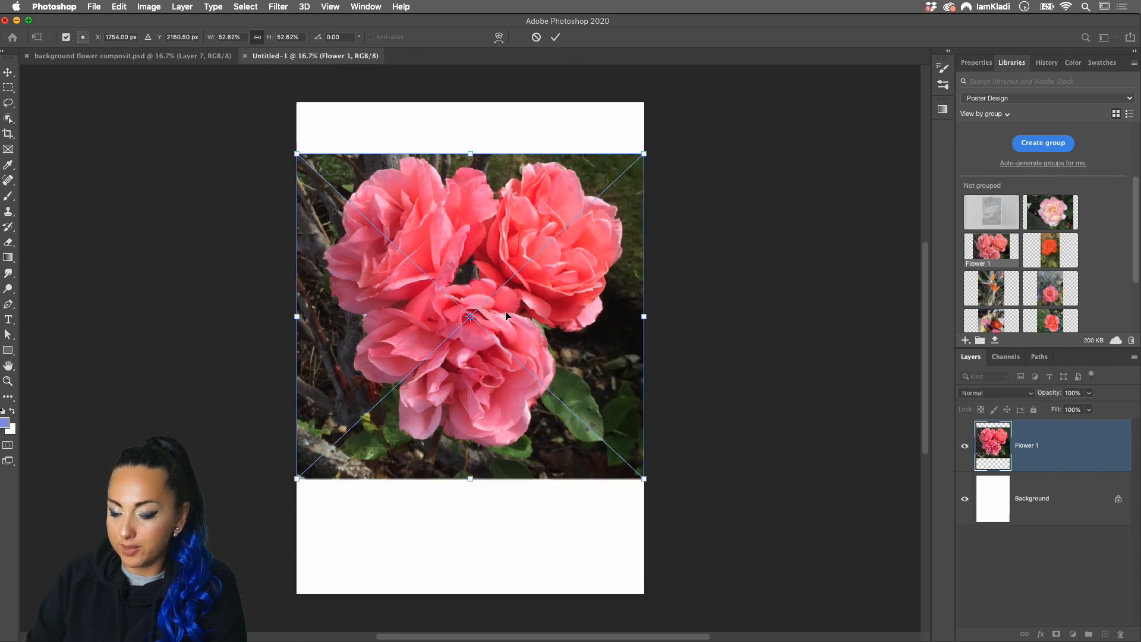
key("Return")
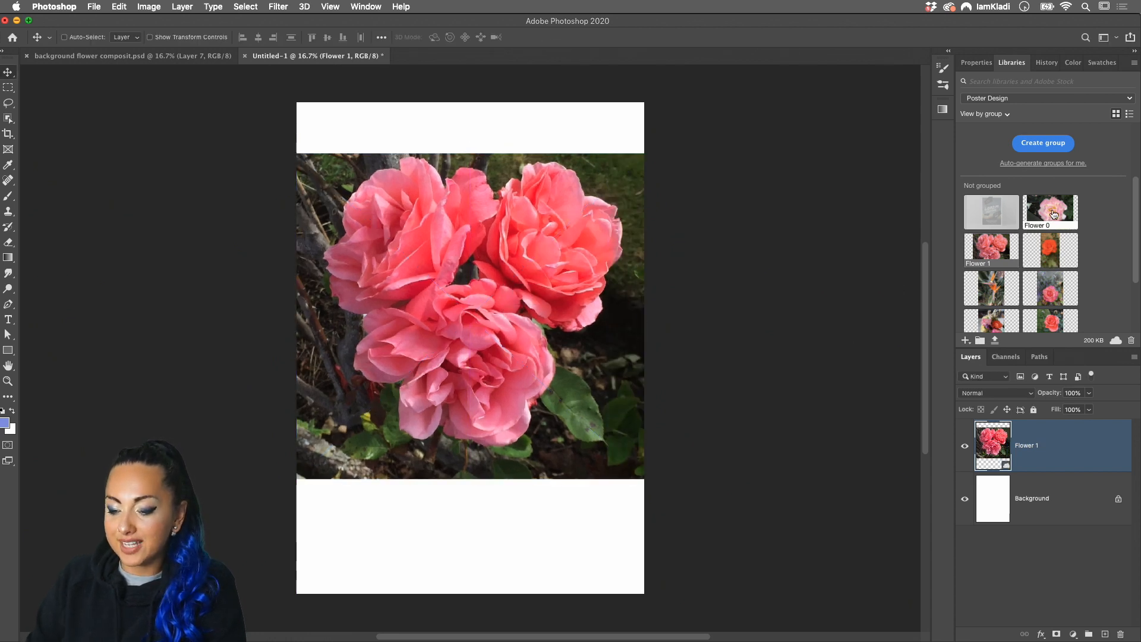
left_click_drag(1053, 214, 561, 372)
left_click_drag(470, 412, 502, 391)
key("Return")
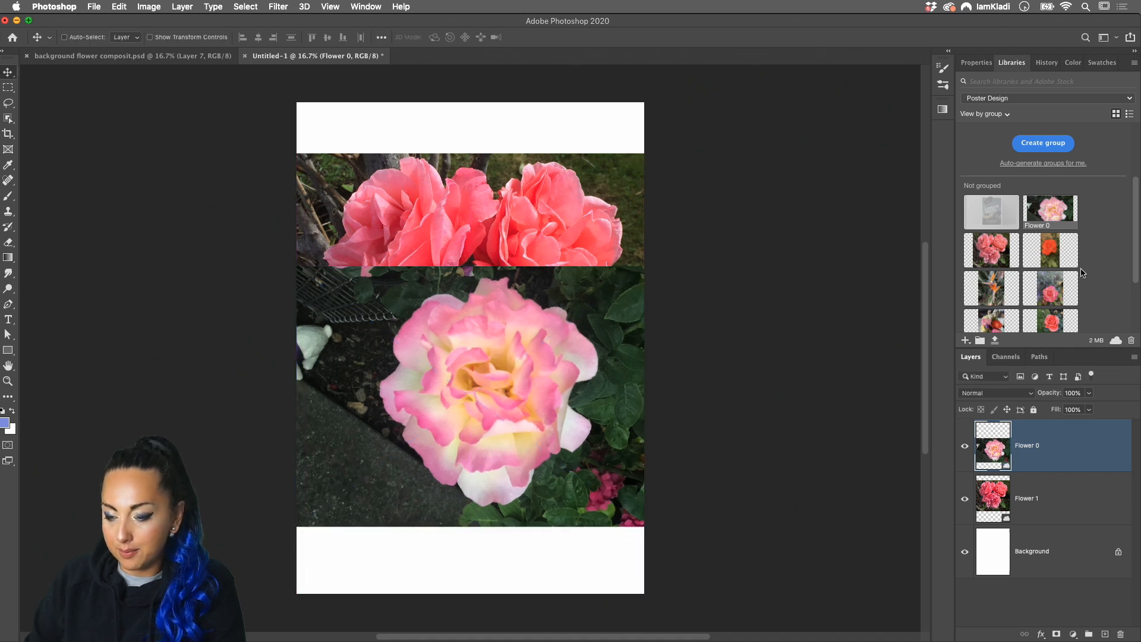
- Place the Flower 5 and Flower 7 library images on the canvas above the existing flower layers
scroll(1039, 287, "down", 2)
scroll(1039, 287, "down", 2)
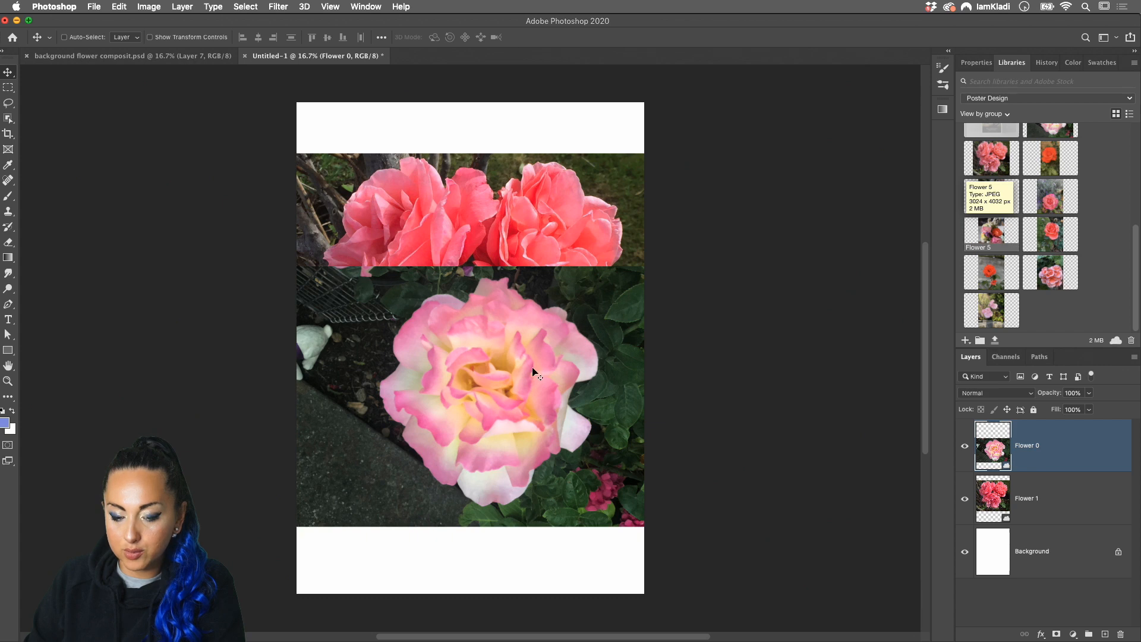
left_click_drag(533, 371, 454, 360)
key("Return")
left_click_drag(571, 365, 511, 334)
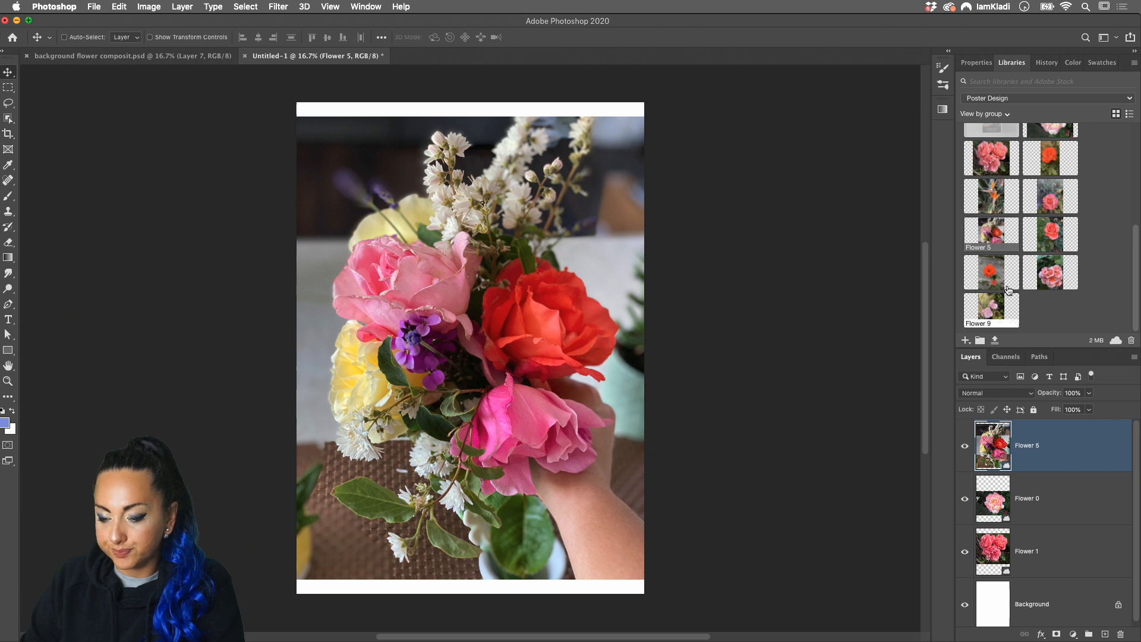
left_click_drag(992, 272, 486, 345)
key("Return")
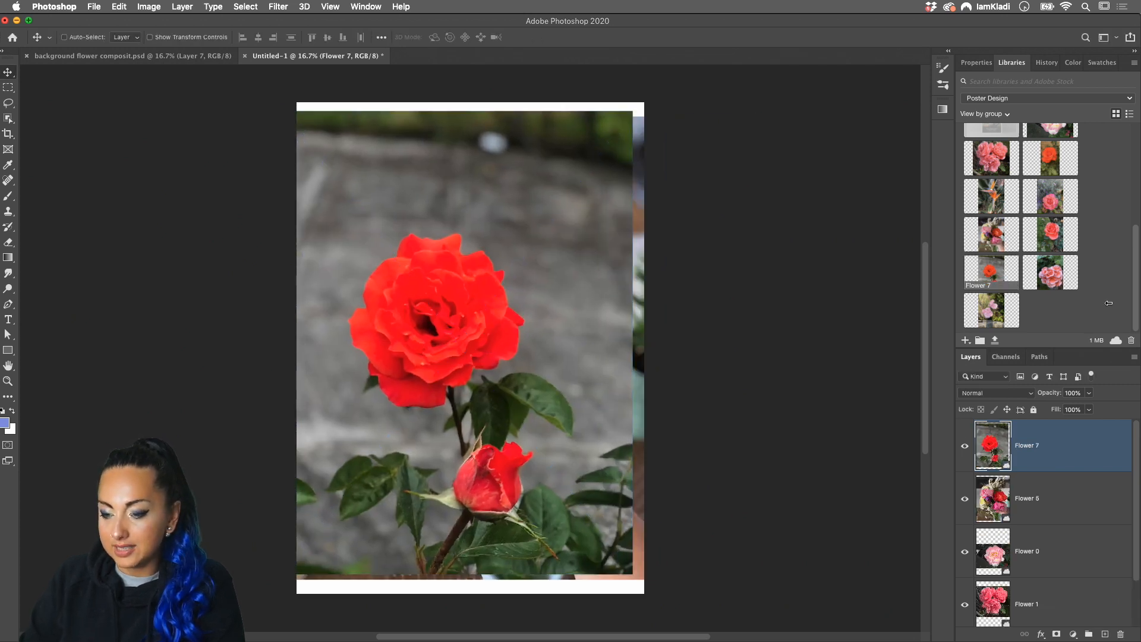
- Place the Flower 2 and Flower 8 library images on the canvas, with Flower 8 as the topmost layer
scroll(1070, 243, "up", 3)
scroll(1070, 243, "up", 1)
left_click_drag(1060, 220, 541, 352)
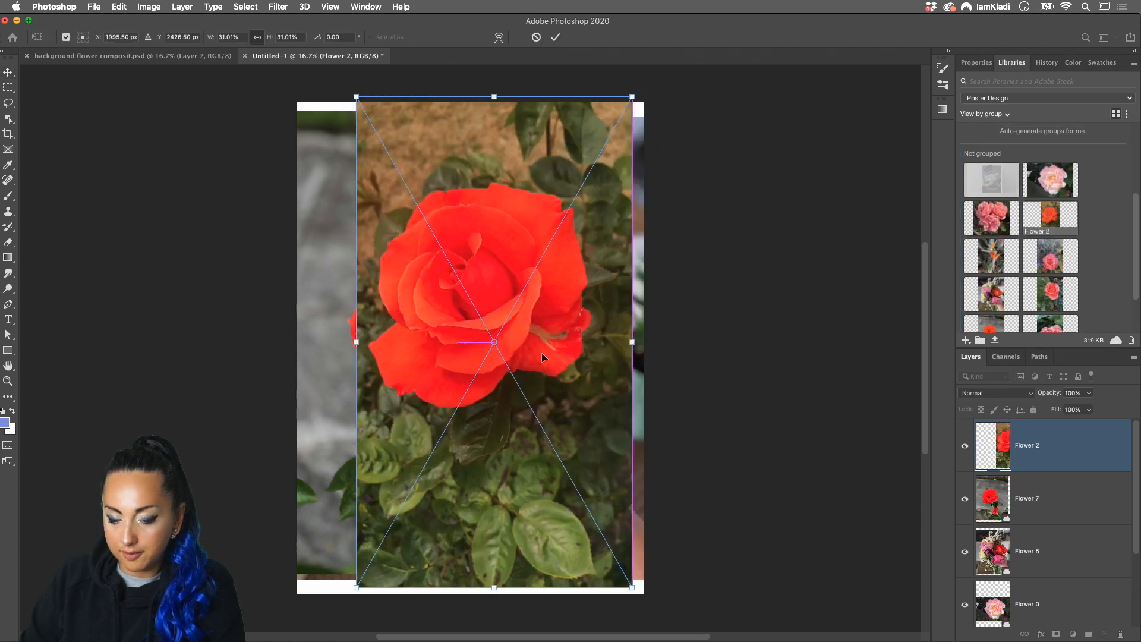
key("Return")
scroll(1052, 285, "down", 2)
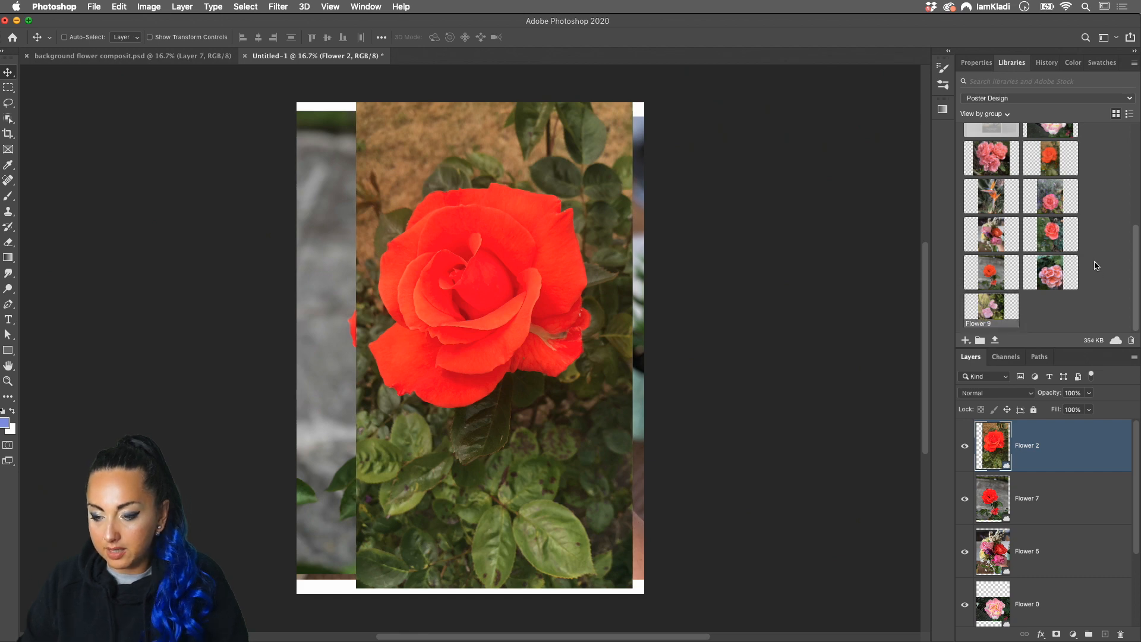
left_click_drag(1064, 273, 512, 315)
key("Return")
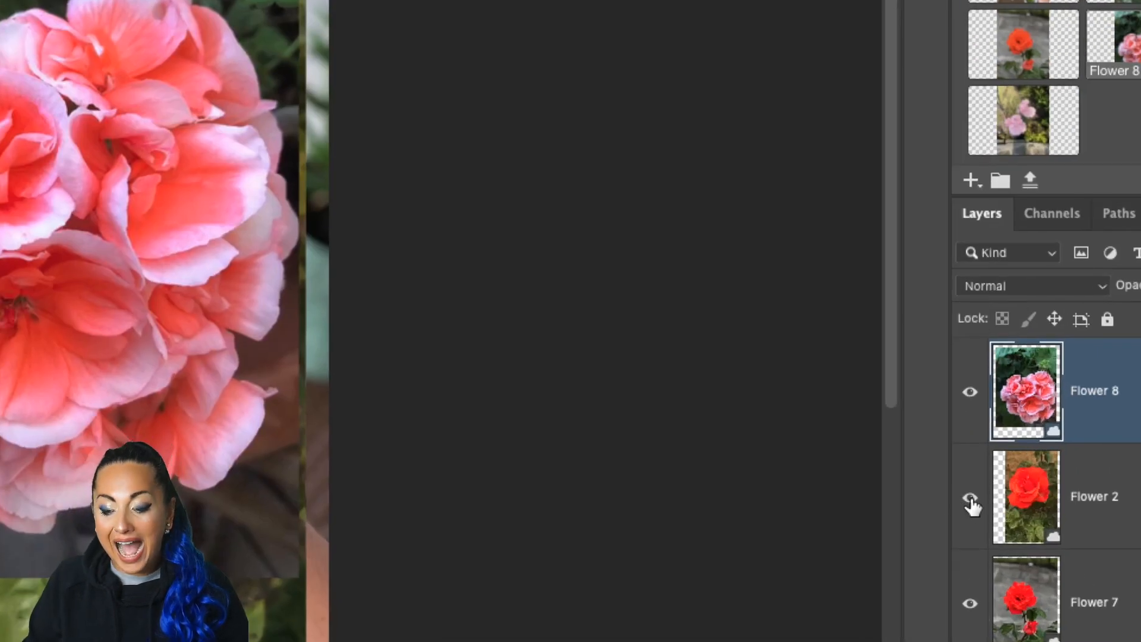
- Hide the Flower 2, Flower 7, Flower 5, Flower 0 and Flower 1 layers, leaving Flower 8 and the Background shown
left_click(970, 502)
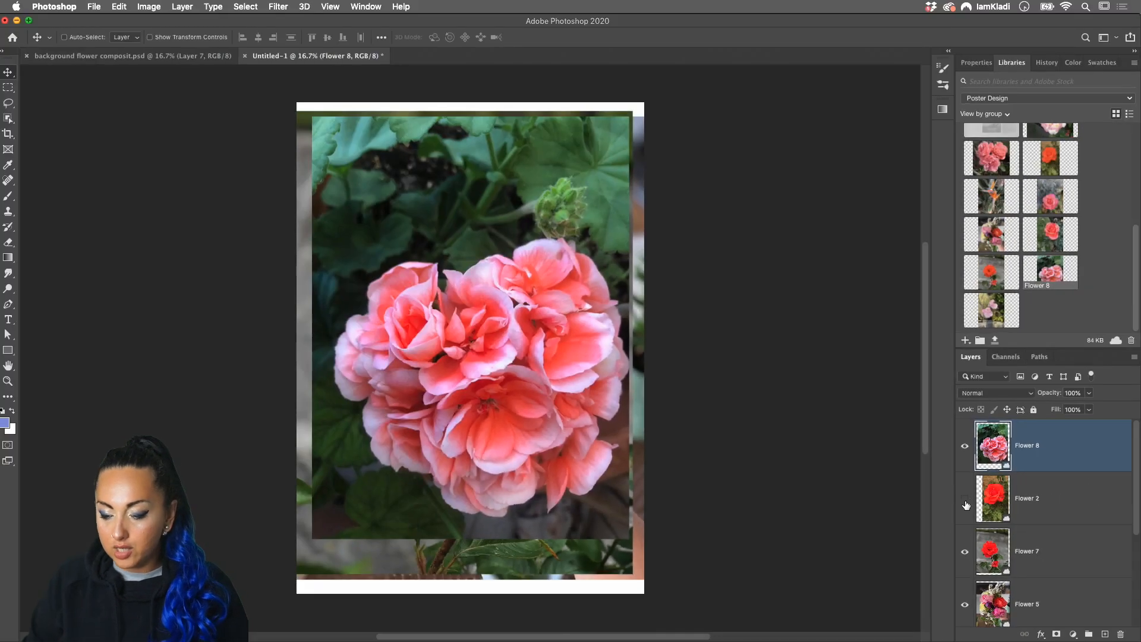
scroll(973, 507, "down", 2)
left_click(967, 492)
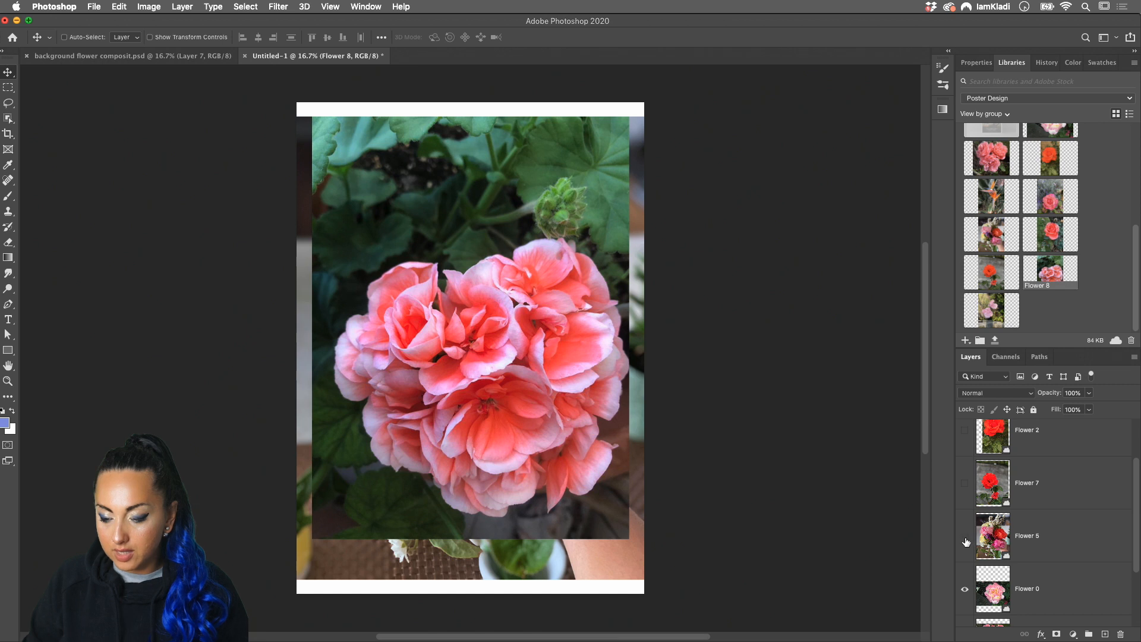
left_click(966, 537)
left_click(965, 588)
scroll(968, 590, "down", 2)
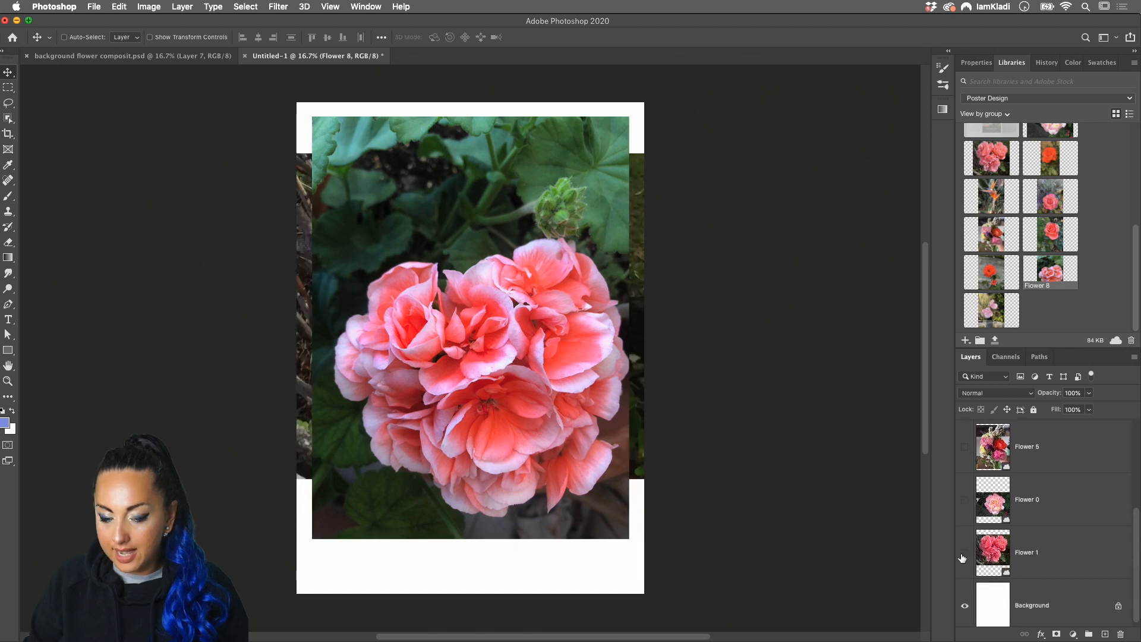
left_click(964, 557)
scroll(1111, 529, "up", 3)
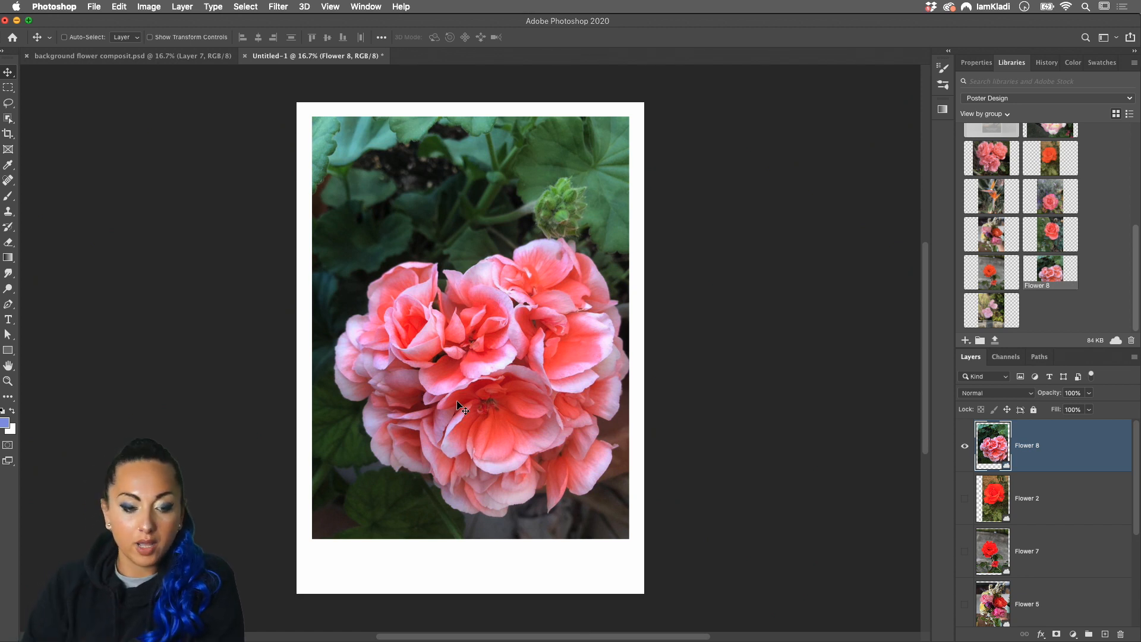
- Try selecting the pink flower cluster on Flower 8 with the Object Selection tool in Rectangle mode, and clear the selection
left_click(10, 122)
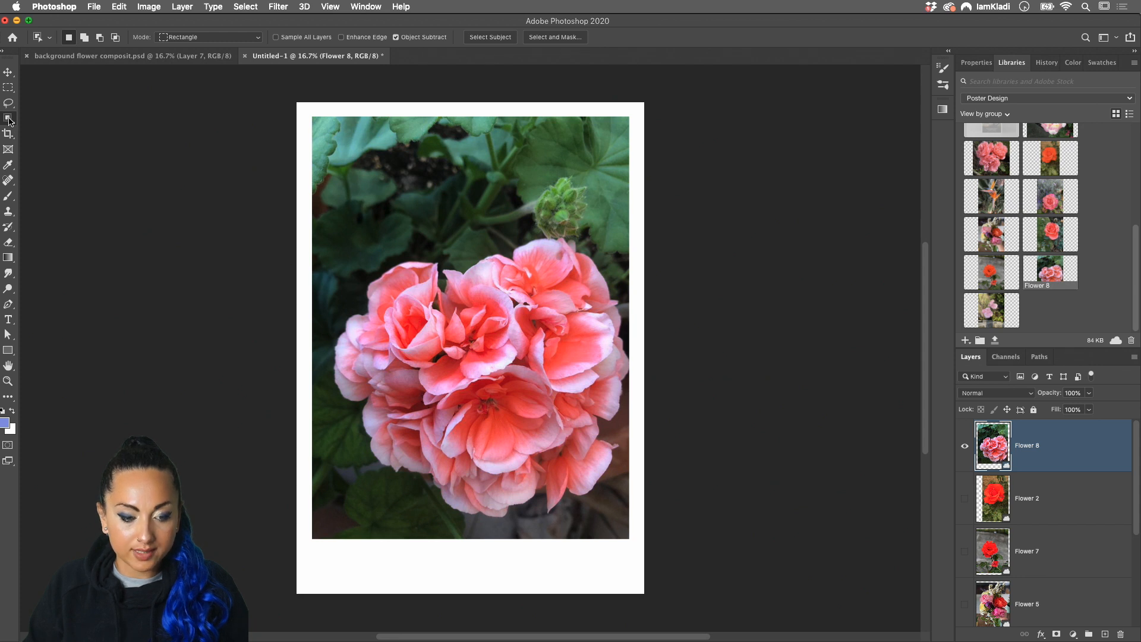
right_click(9, 121)
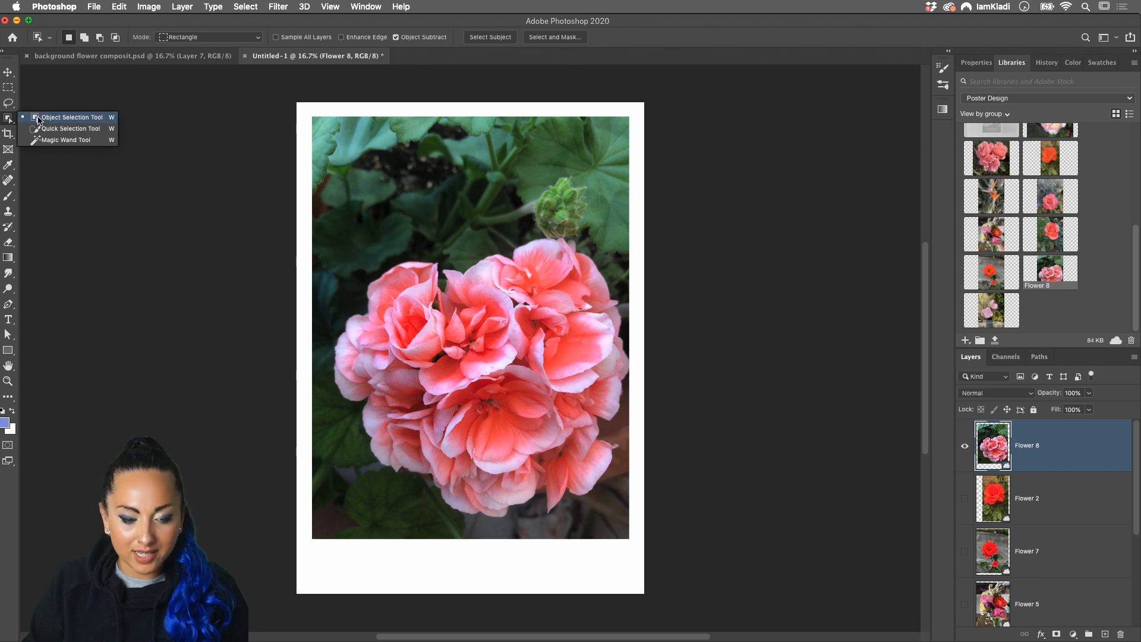
left_click(38, 119)
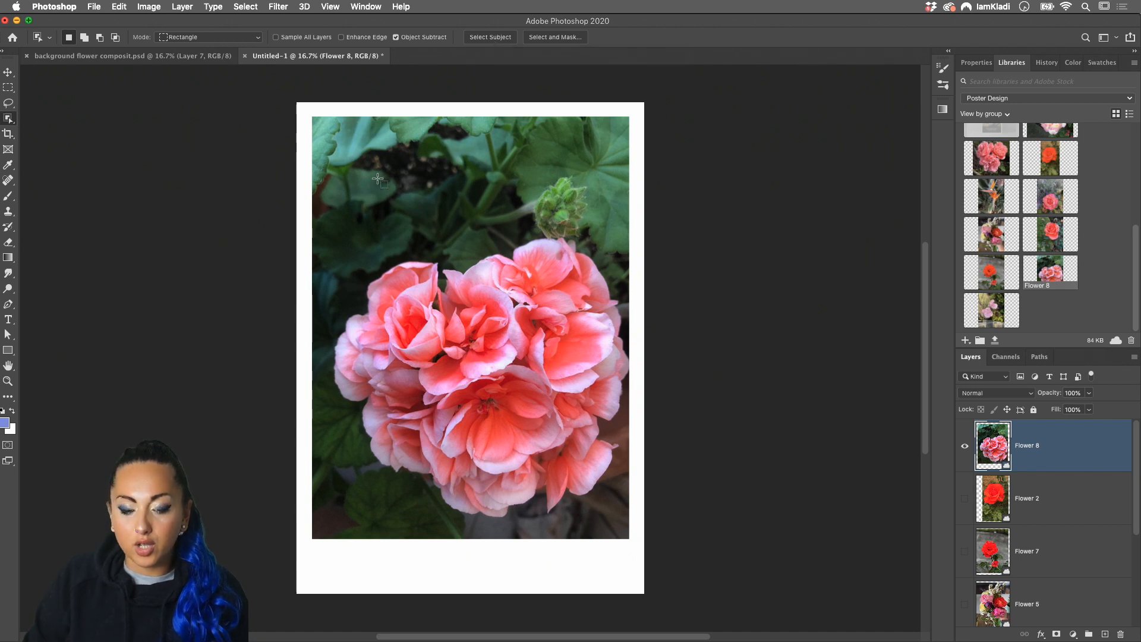
left_click_drag(326, 163, 627, 523)
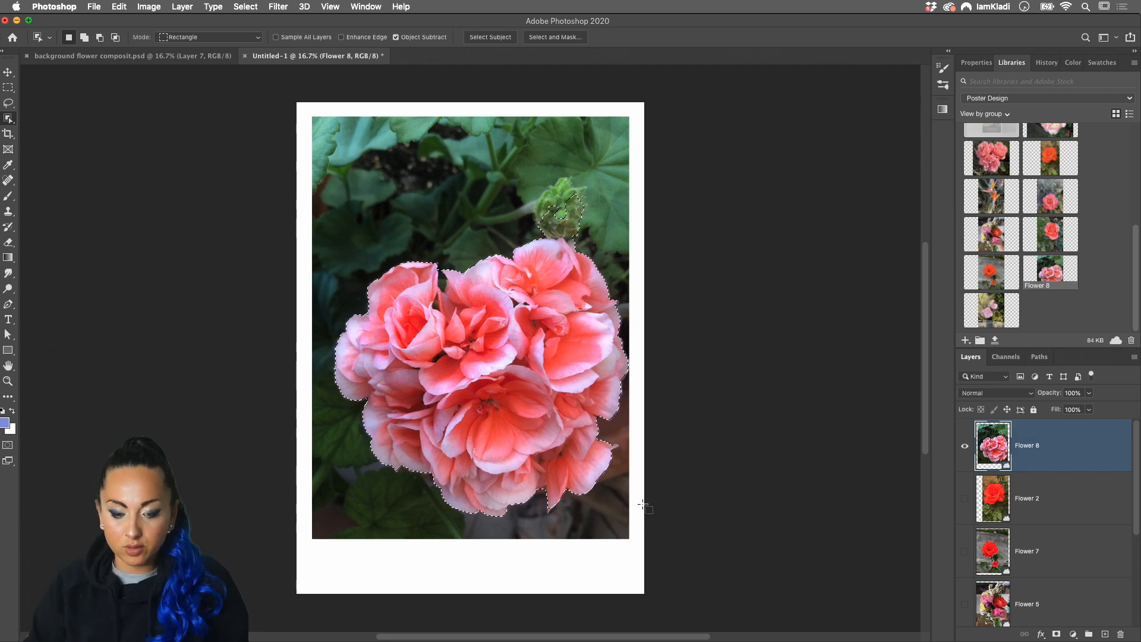
scroll(512, 456, "up", 5)
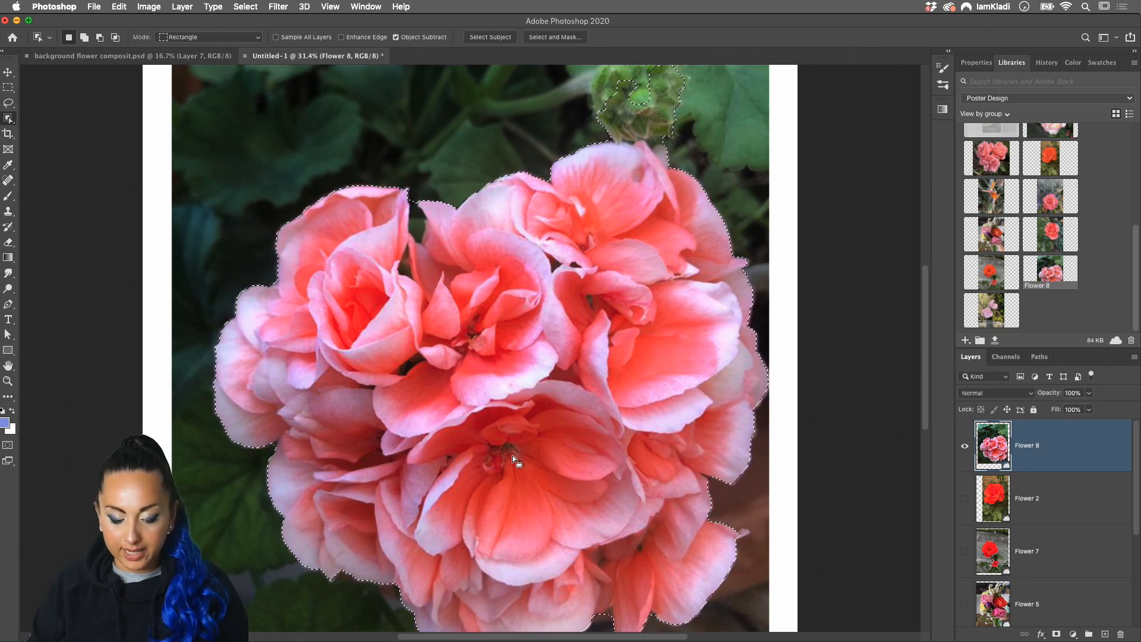
key("super+d")
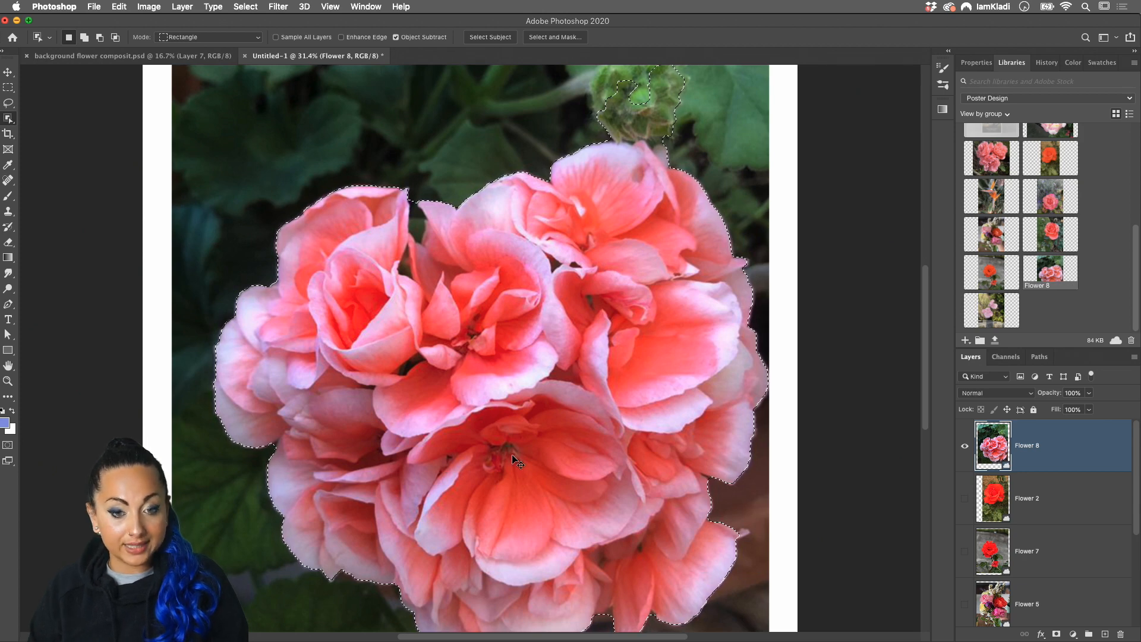
scroll(512, 456, "down", 6)
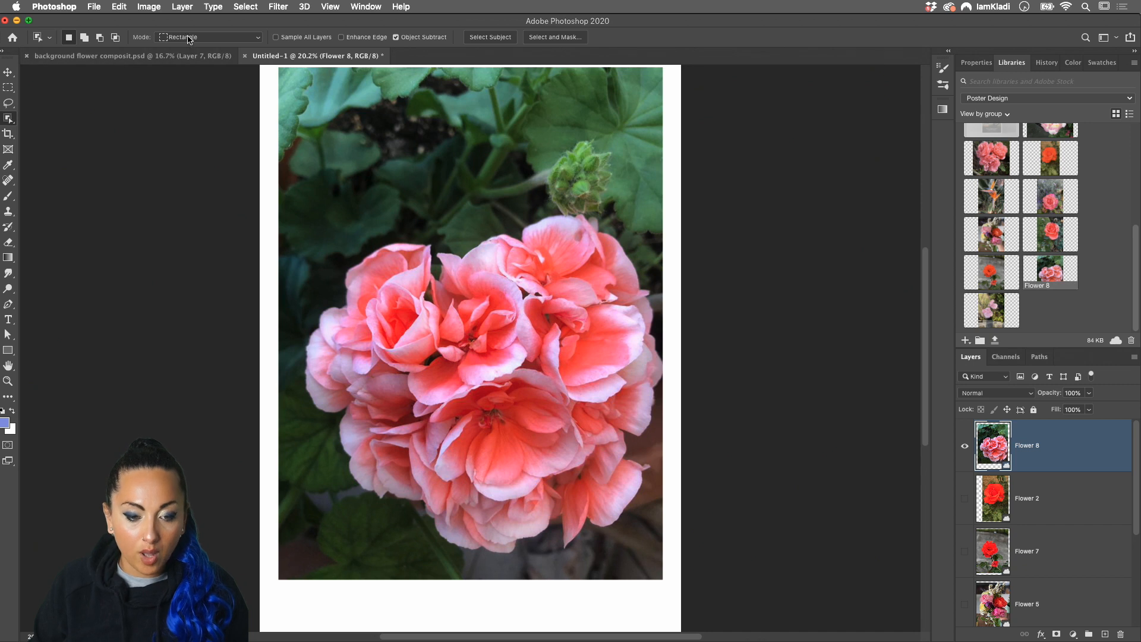
- Try the Object Selection tool in Lasso mode by outlining the pink flower cluster loosely, and clear the selection
left_click(186, 38)
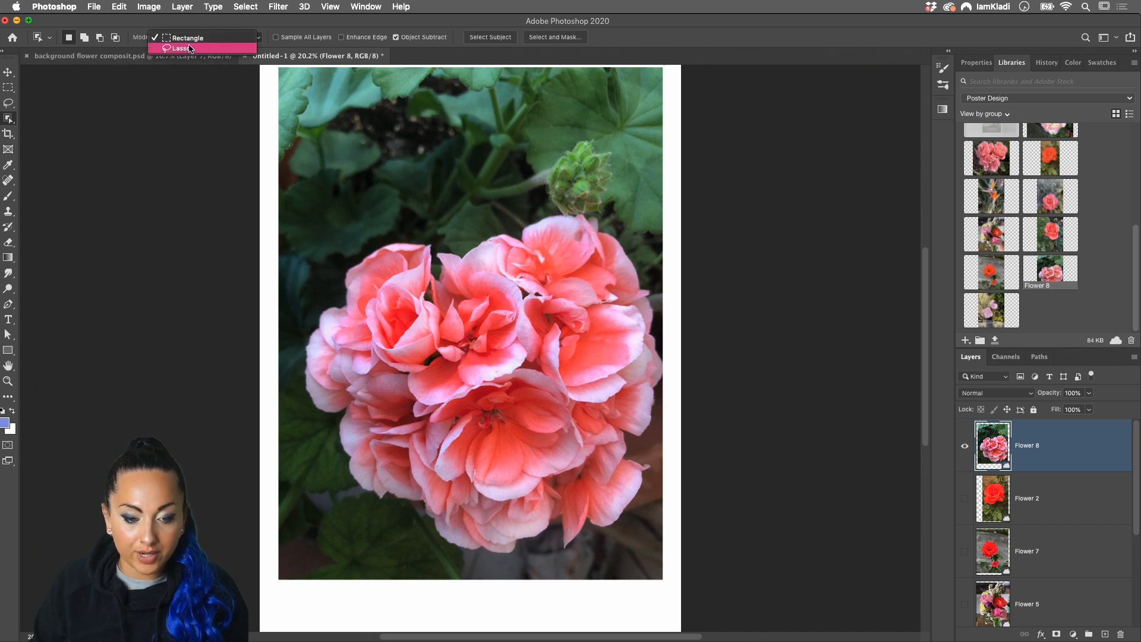
left_click(191, 49)
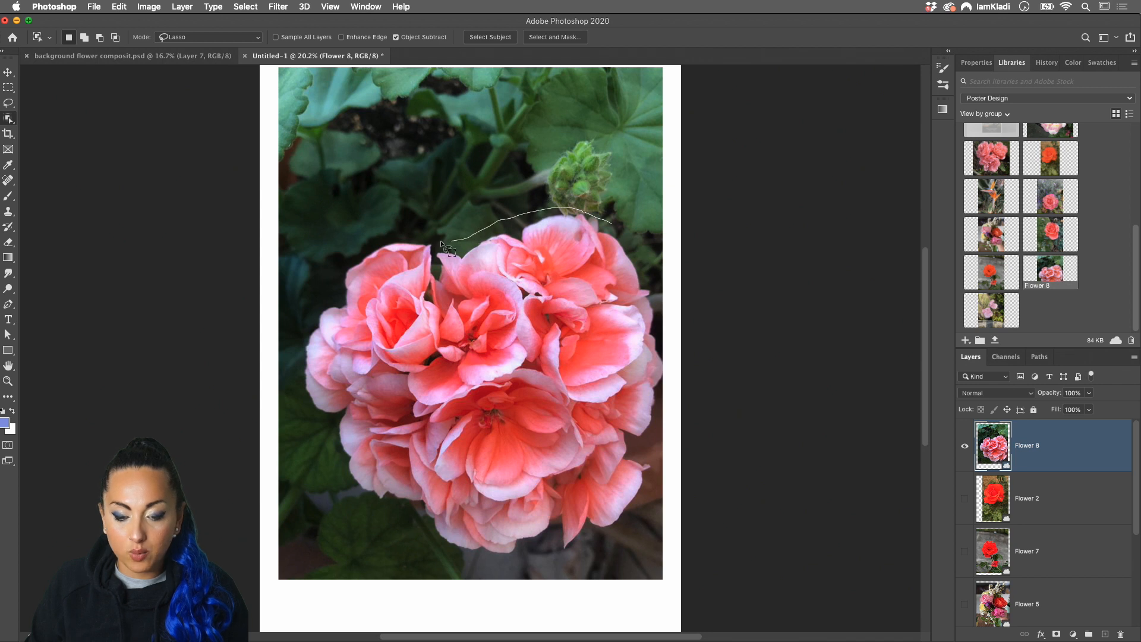
mouse_move(360, 243)
left_mouse_down()
mouse_move(293, 366)
mouse_move(297, 425)
mouse_move(336, 488)
left_mouse_up()
left_click_drag(461, 558, 587, 565)
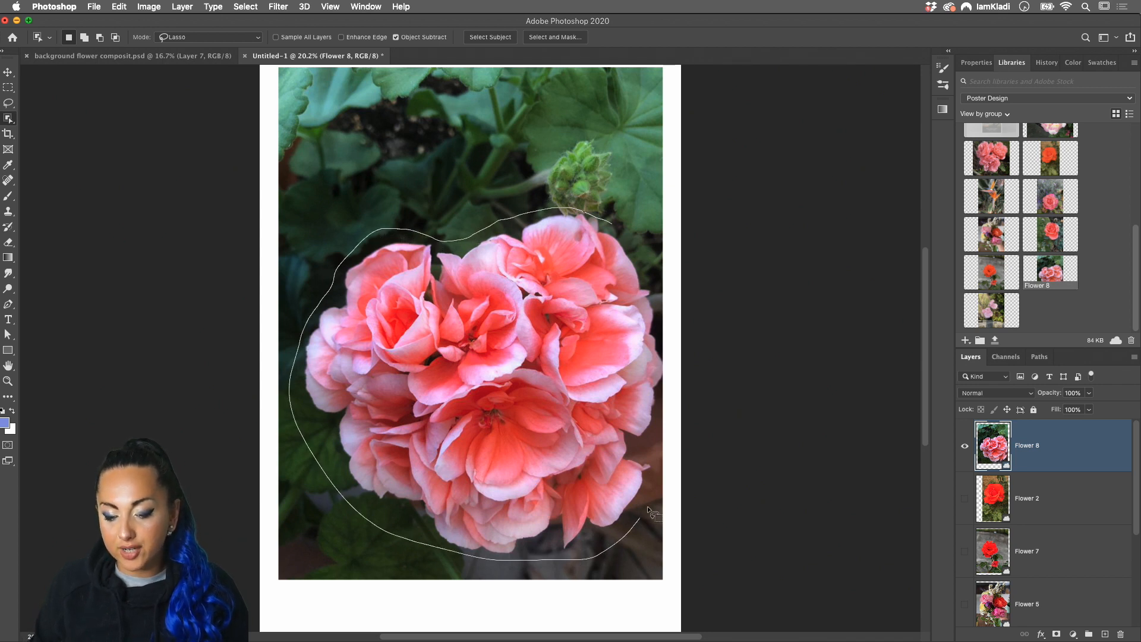
mouse_move(649, 510)
left_mouse_down()
mouse_move(663, 464)
mouse_move(634, 442)
mouse_move(667, 428)
mouse_move(672, 349)
mouse_move(652, 291)
left_mouse_up()
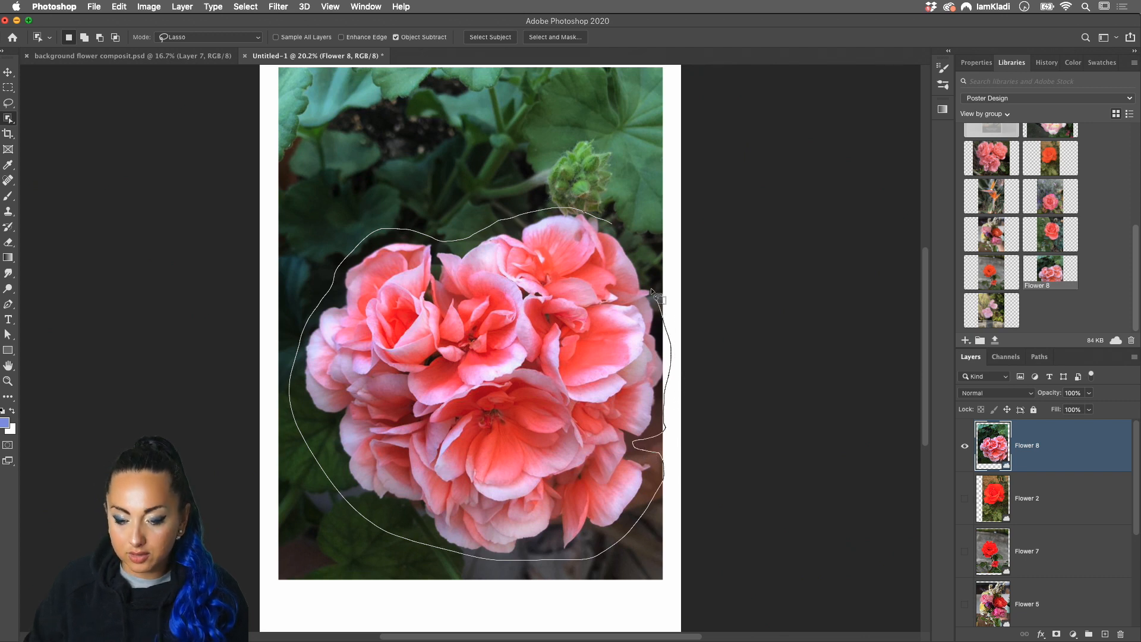
left_click_drag(619, 219, 609, 225)
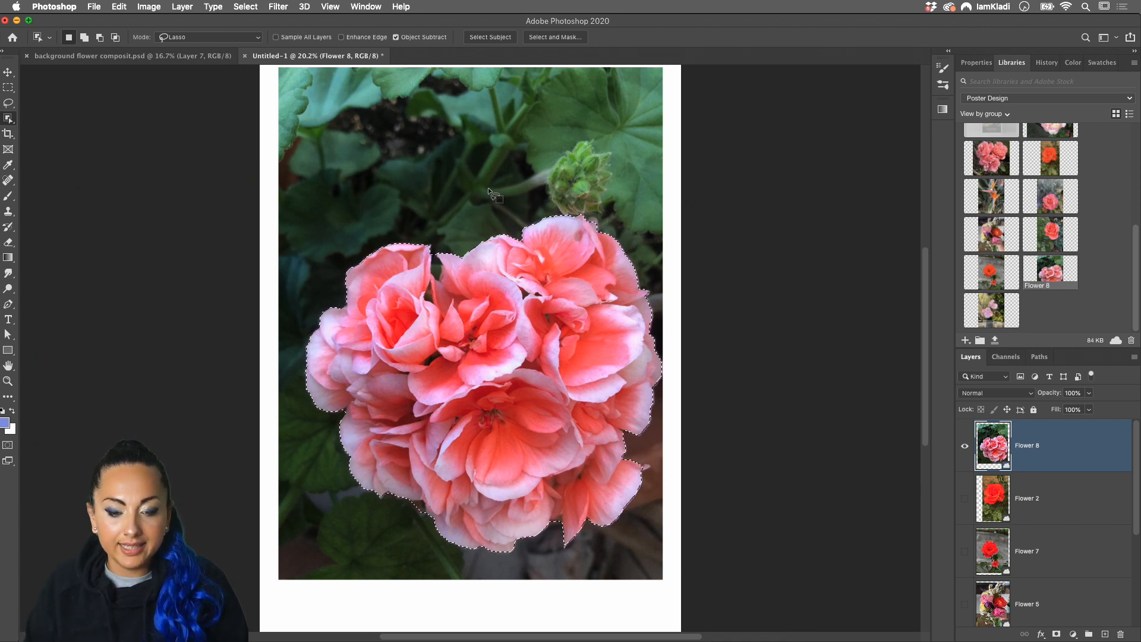
key("super+d")
- Select the flower on the Flower 8 layer with Select Subject and open the selection in Select and Mask
left_click(489, 37)
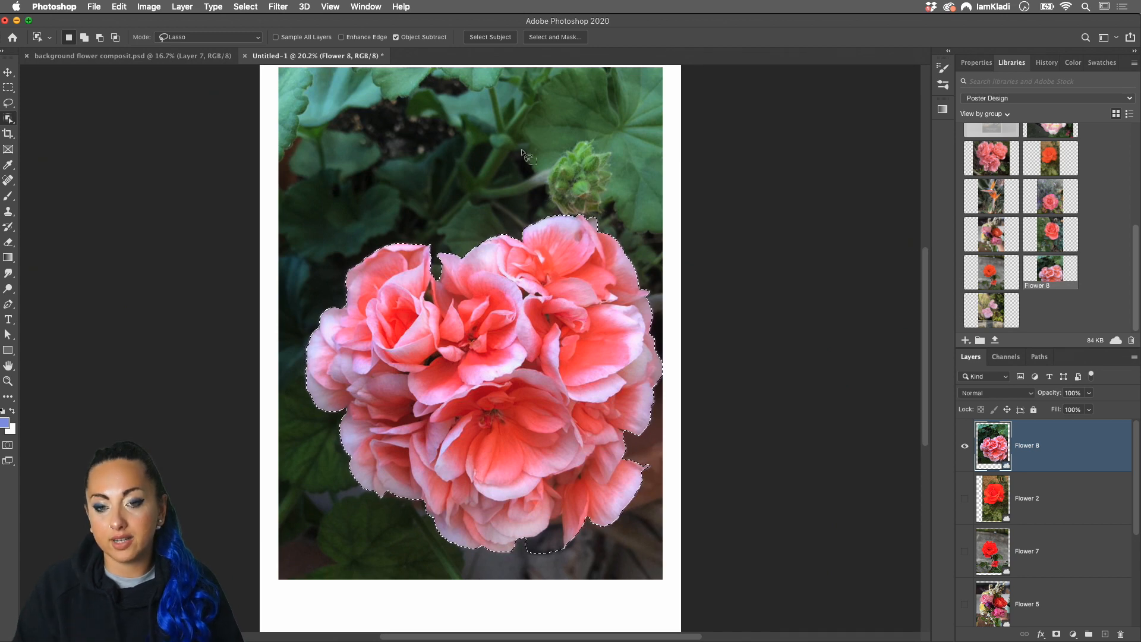
scroll(490, 265, "up", 5)
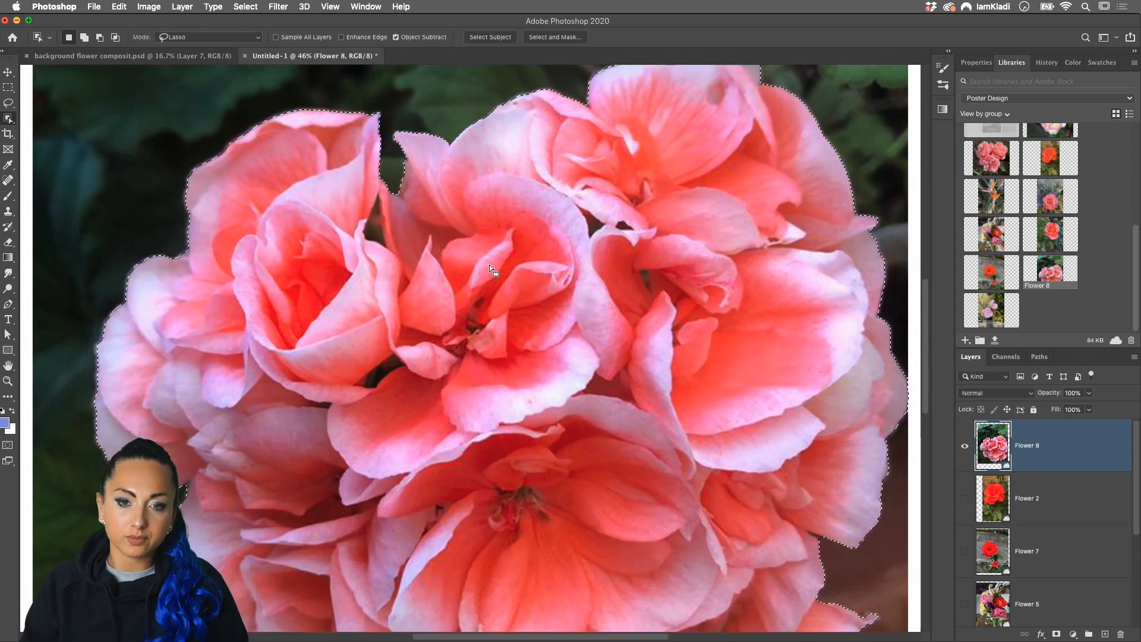
scroll(490, 265, "up", 2)
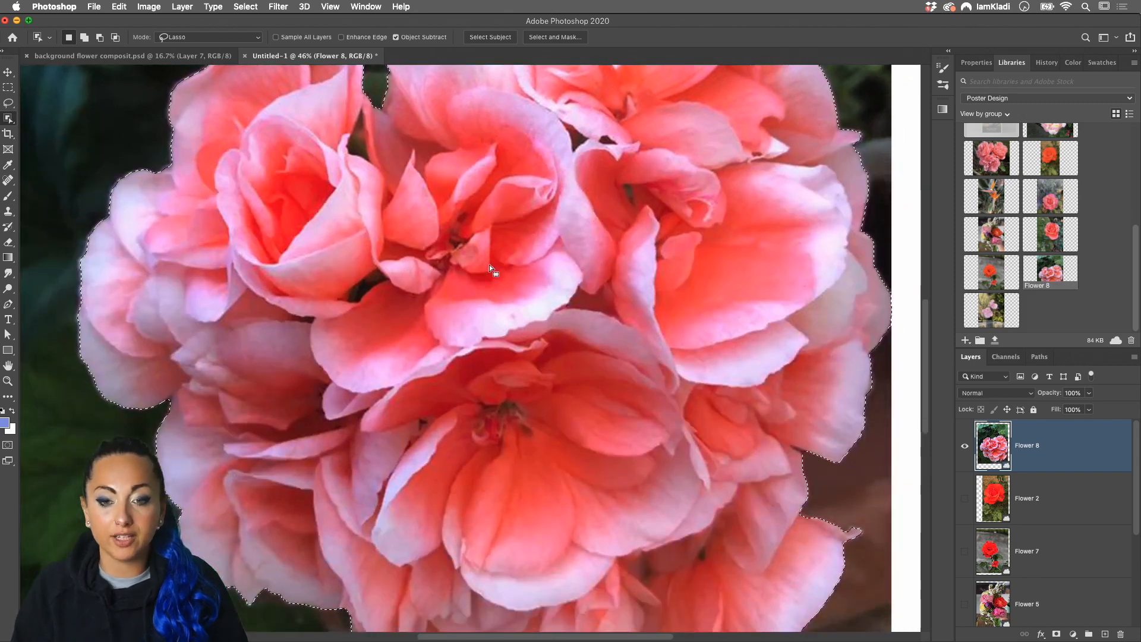
scroll(490, 265, "up", 2)
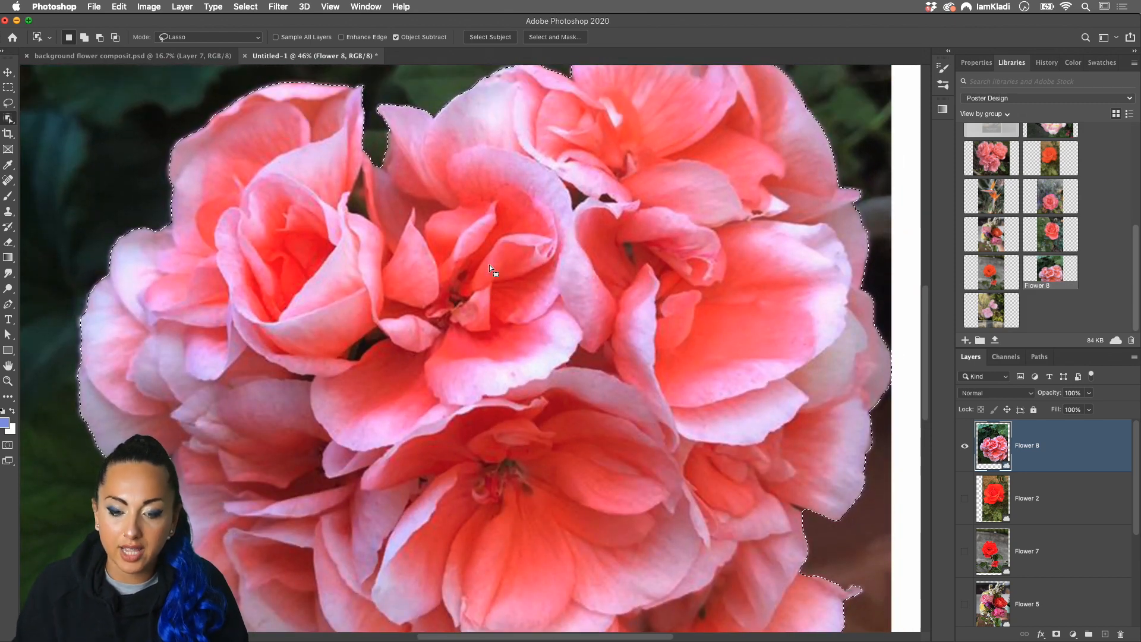
left_click(547, 39)
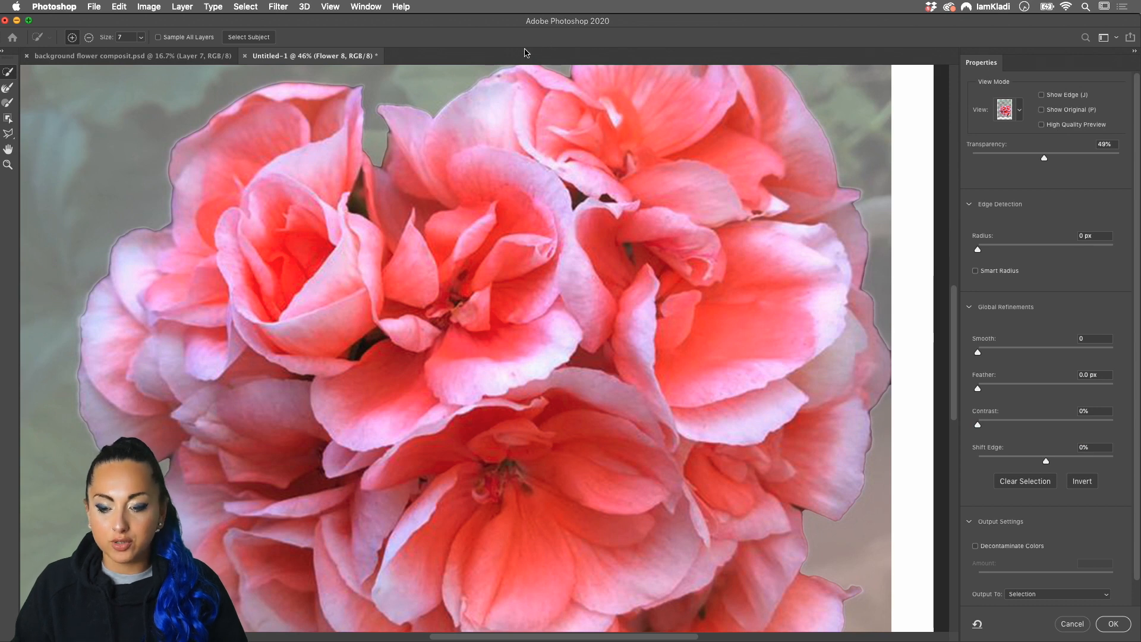
- Compare the Flower 8 cutout preview at 0% transparency and leave the transparency at 100%
scroll(634, 147, "down", 2)
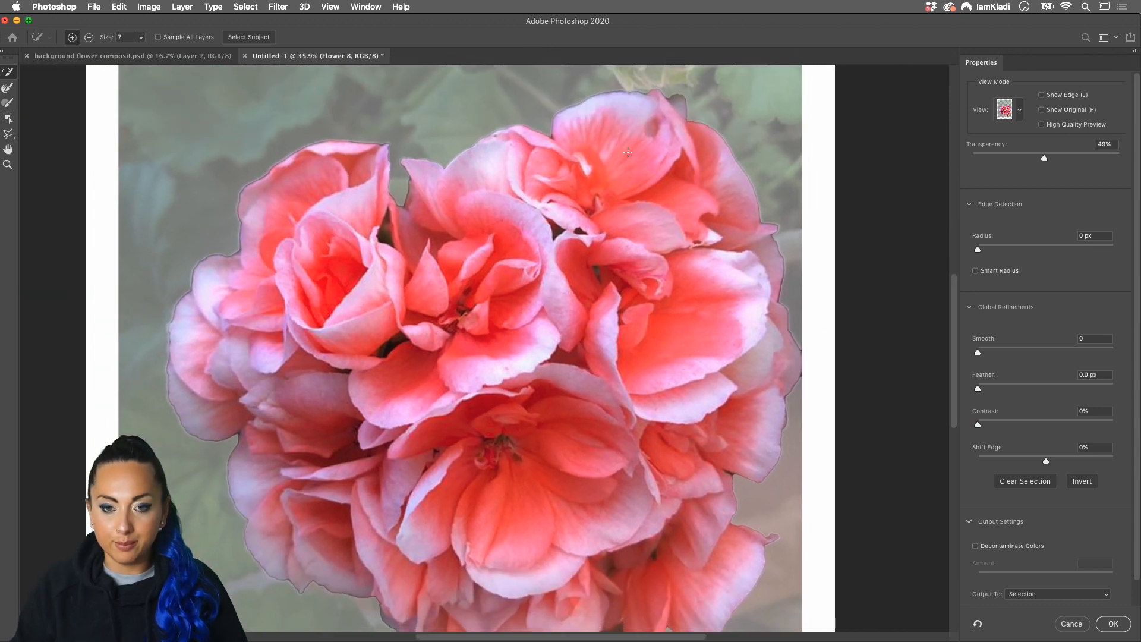
scroll(628, 152, "down", 2)
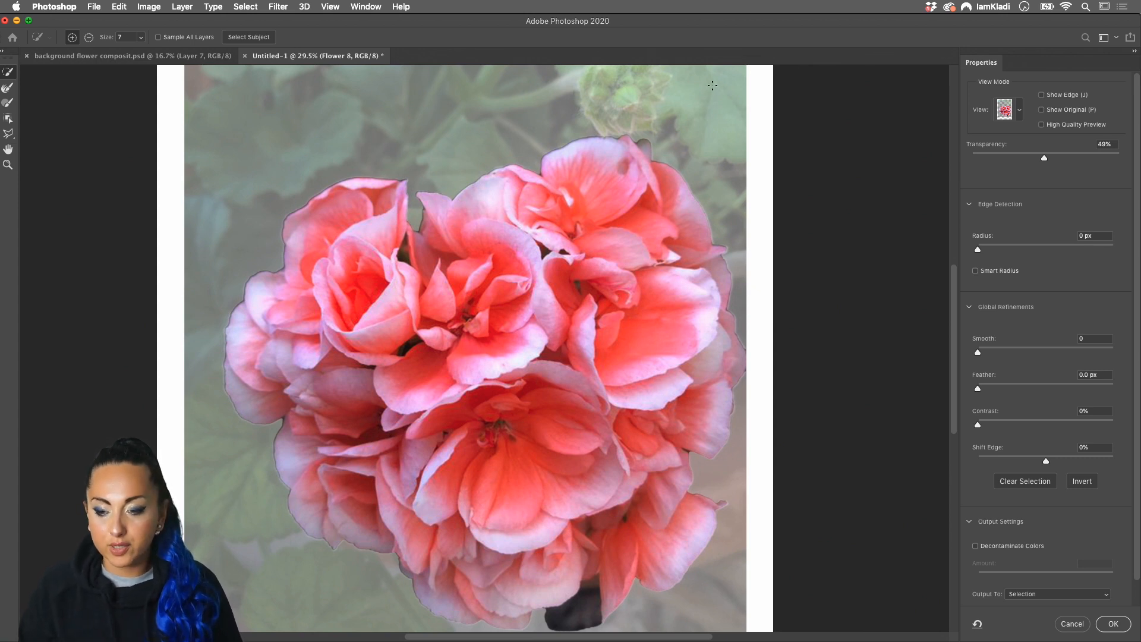
left_click(1016, 110)
left_click(1021, 107)
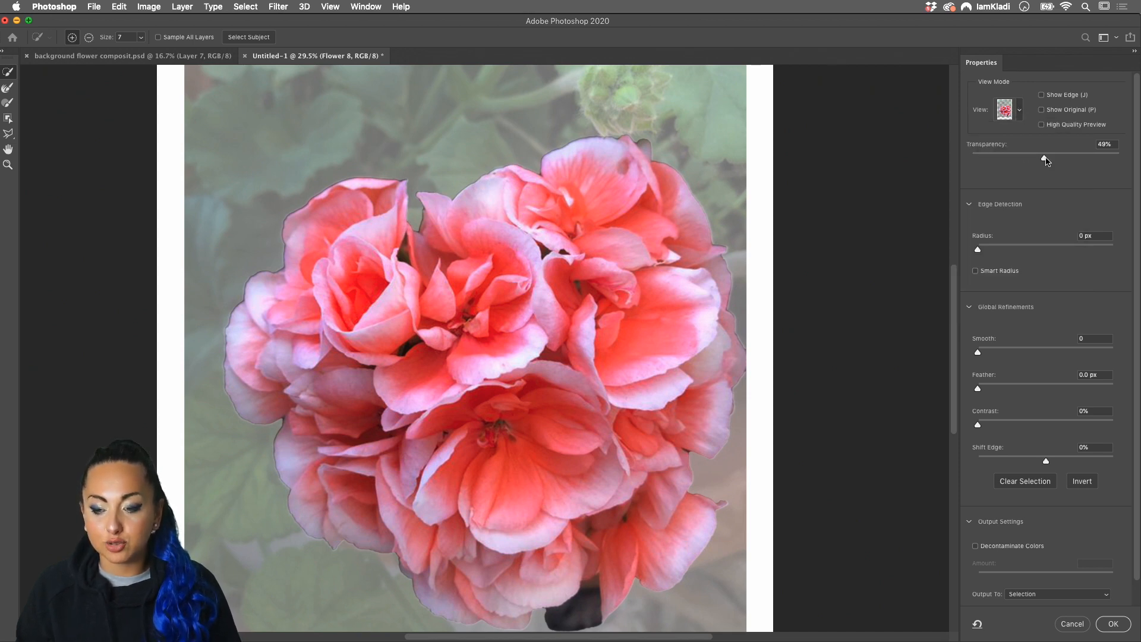
left_click_drag(1045, 160, 971, 159)
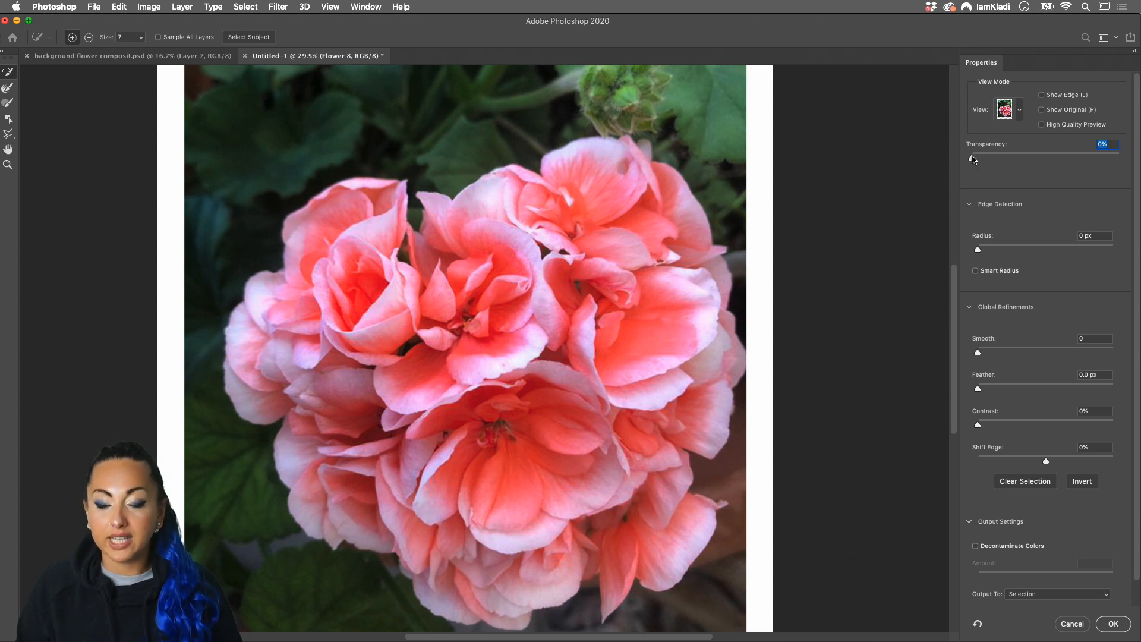
left_click_drag(974, 159, 1129, 160)
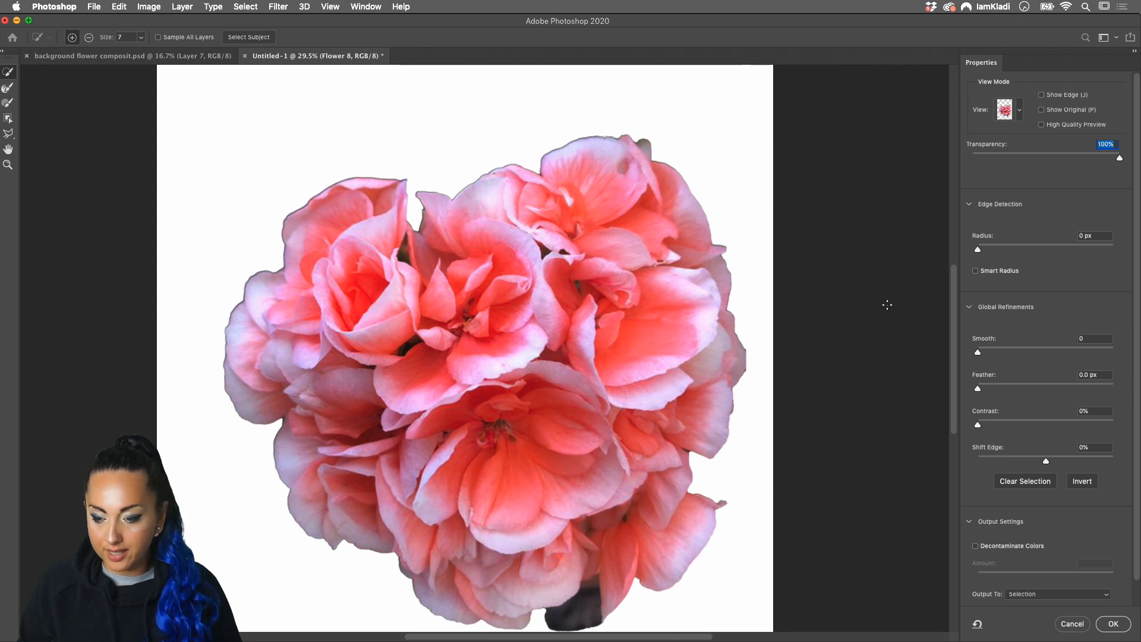
- Set the edge detection radius to 1 px and the contrast to 34% for the Flower 8 selection
left_click_drag(978, 249, 985, 251)
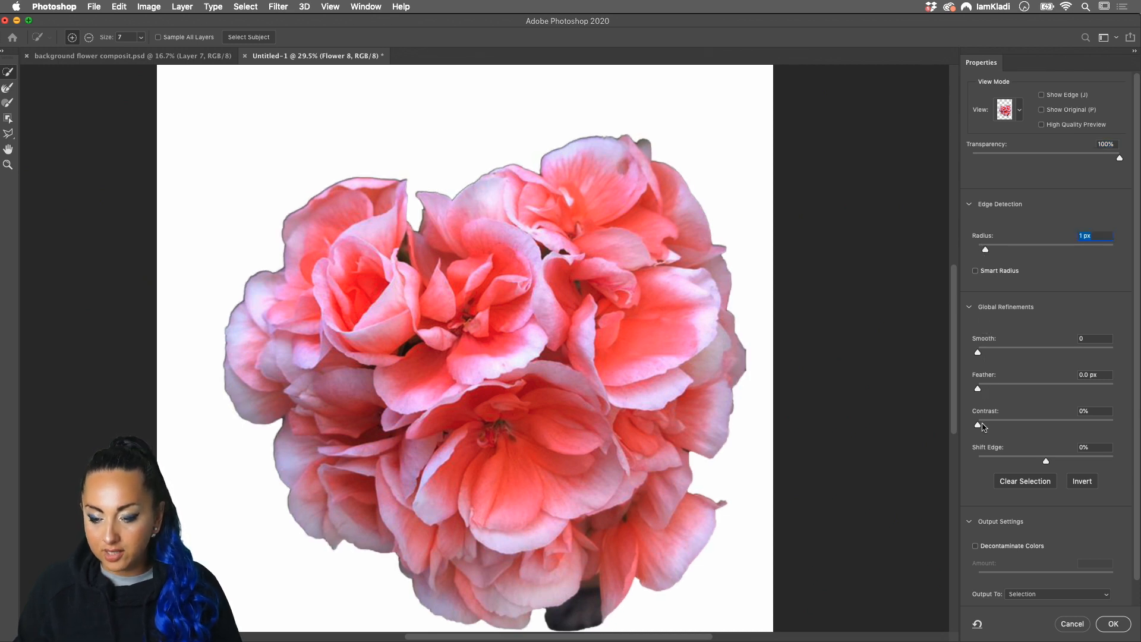
left_click_drag(980, 428, 1013, 426)
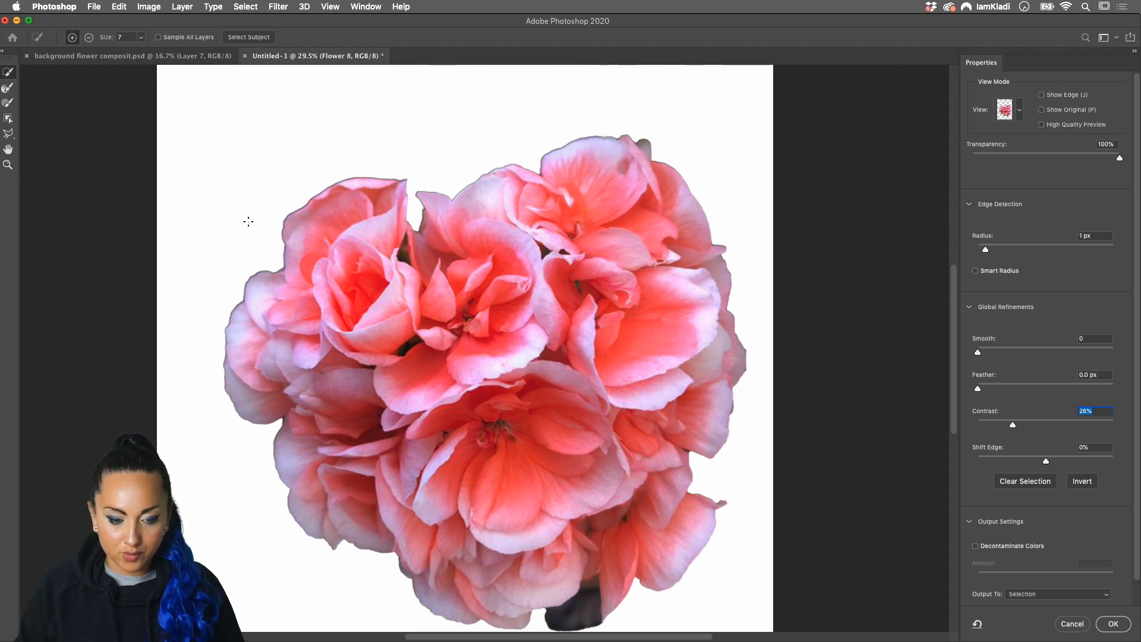
scroll(248, 221, "up", 1)
scroll(248, 221, "up", 5)
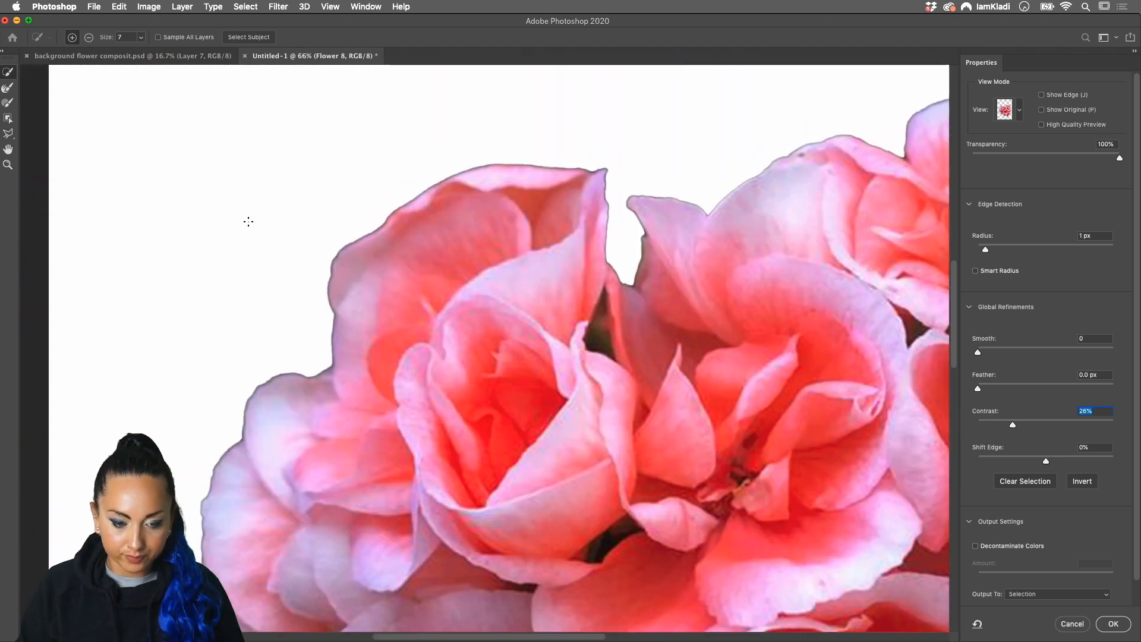
scroll(484, 345, "up", 2)
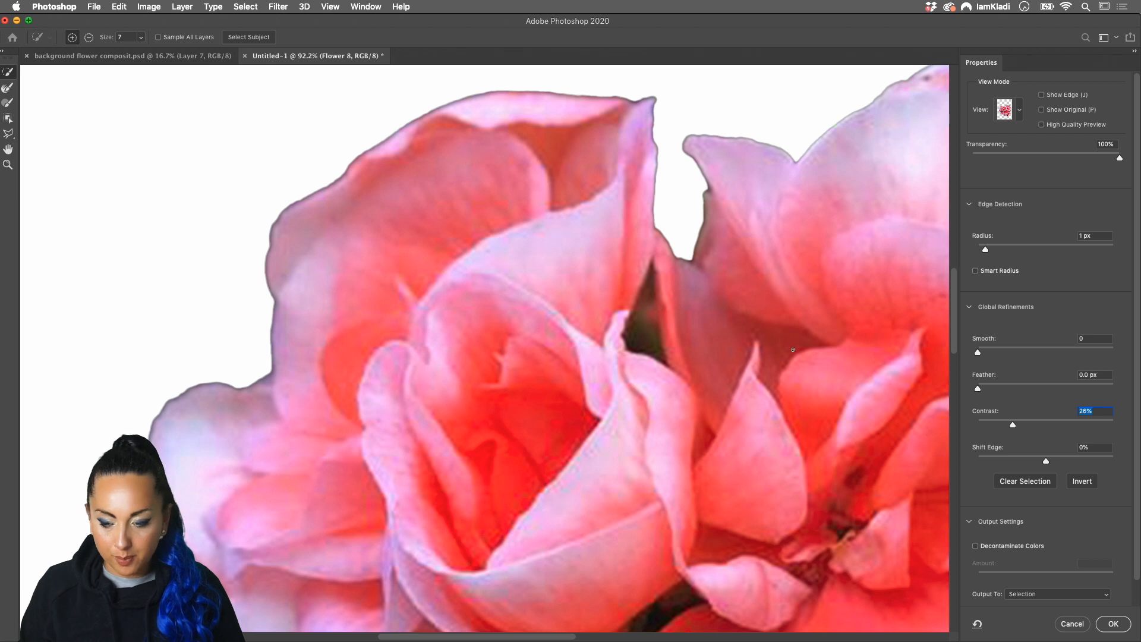
left_click_drag(1013, 424, 1023, 425)
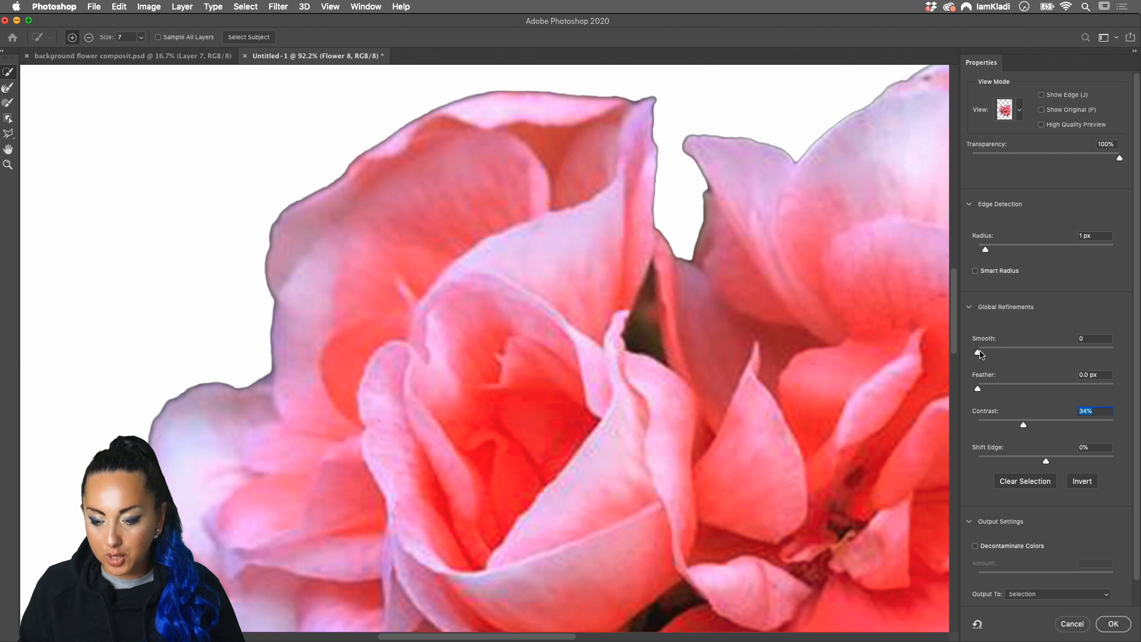
- Set the smoothing to 45, accept the refined selection, and add it to Flower 8 as a layer mask
left_click_drag(980, 355, 1036, 353)
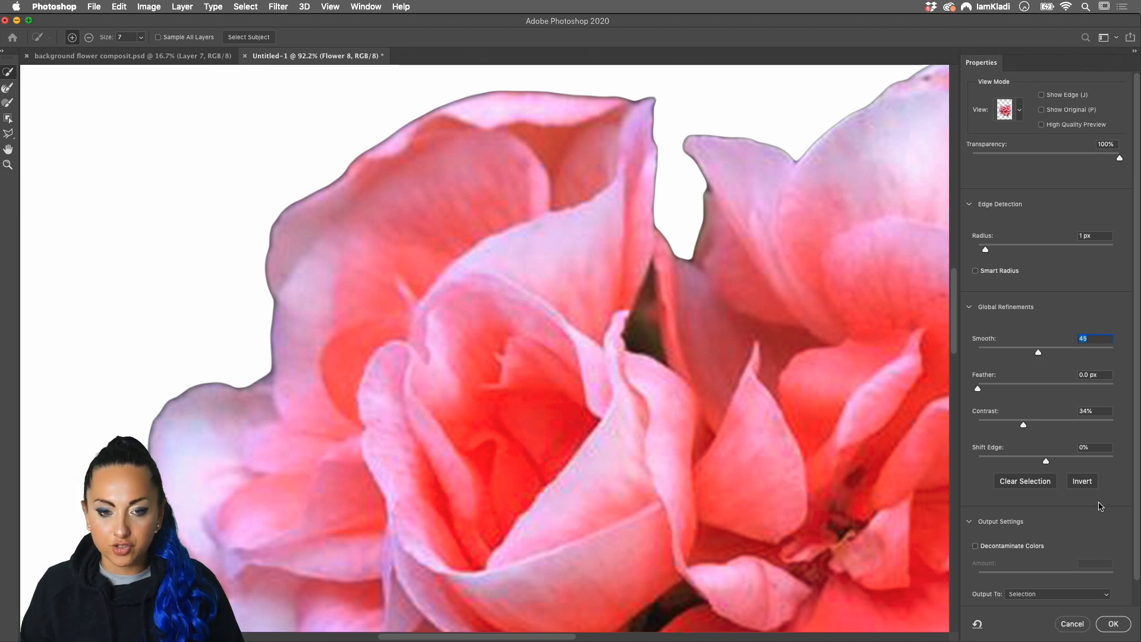
left_click(1114, 625)
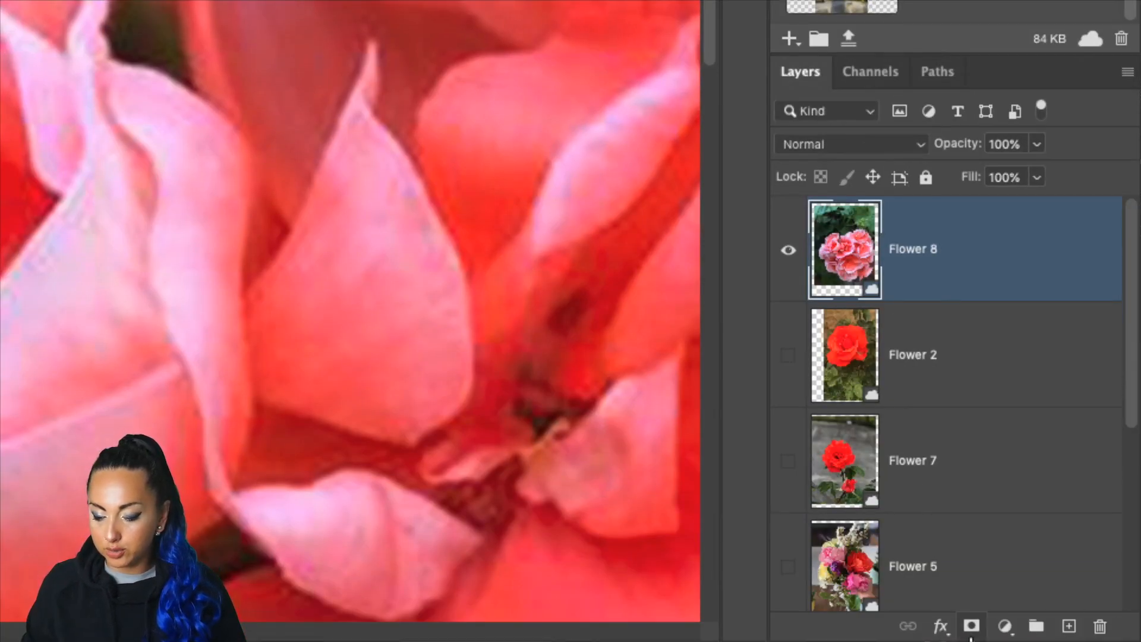
left_click(971, 633)
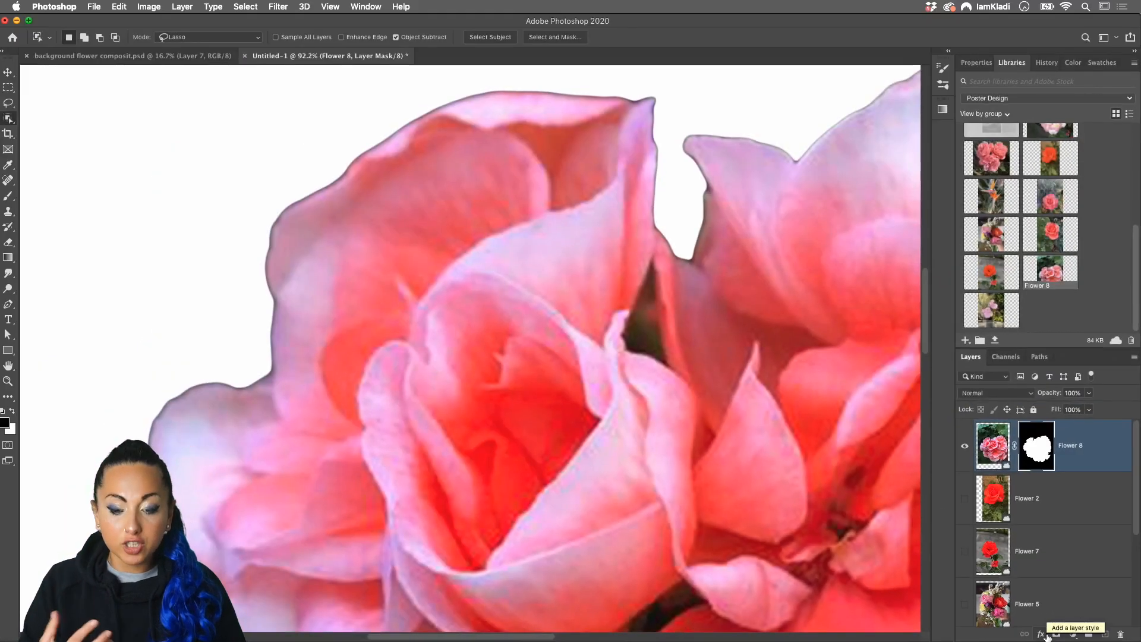
- Open the Minimum filter on the Flower 8 layer mask and move its dialog away from the flower's upper edge
scroll(811, 444, "down", 5)
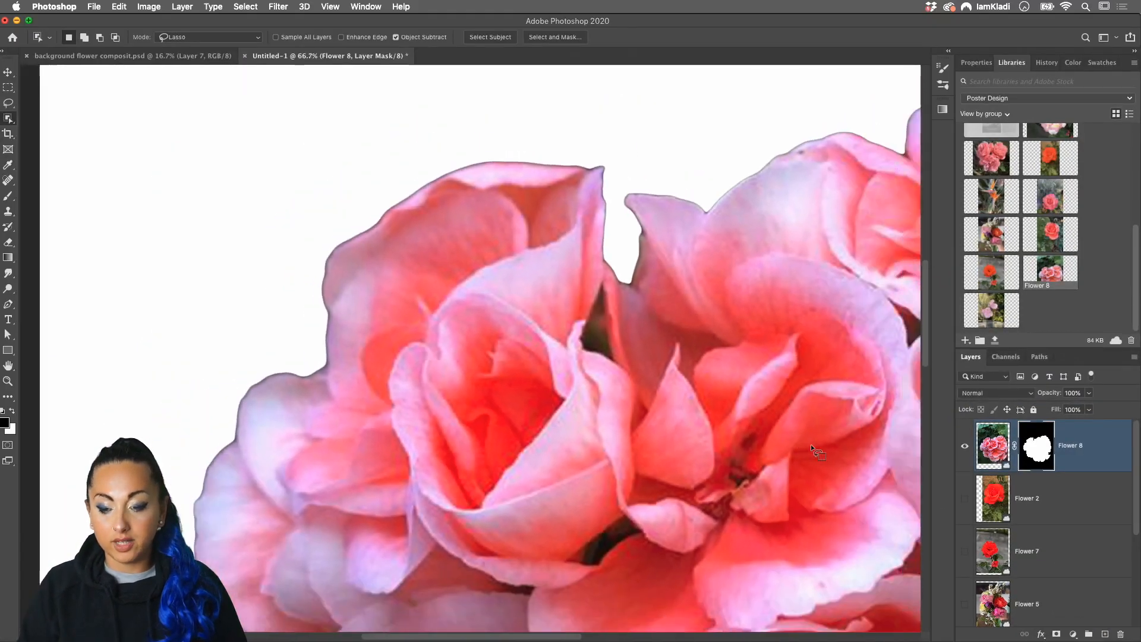
scroll(808, 445, "down", 3)
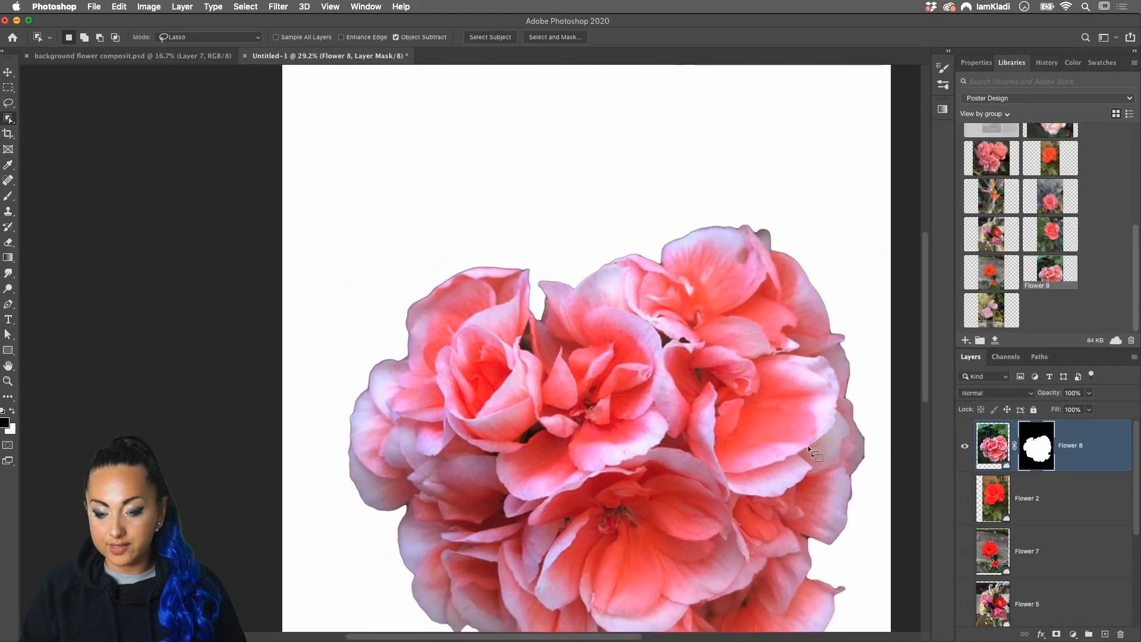
scroll(808, 445, "down", 2)
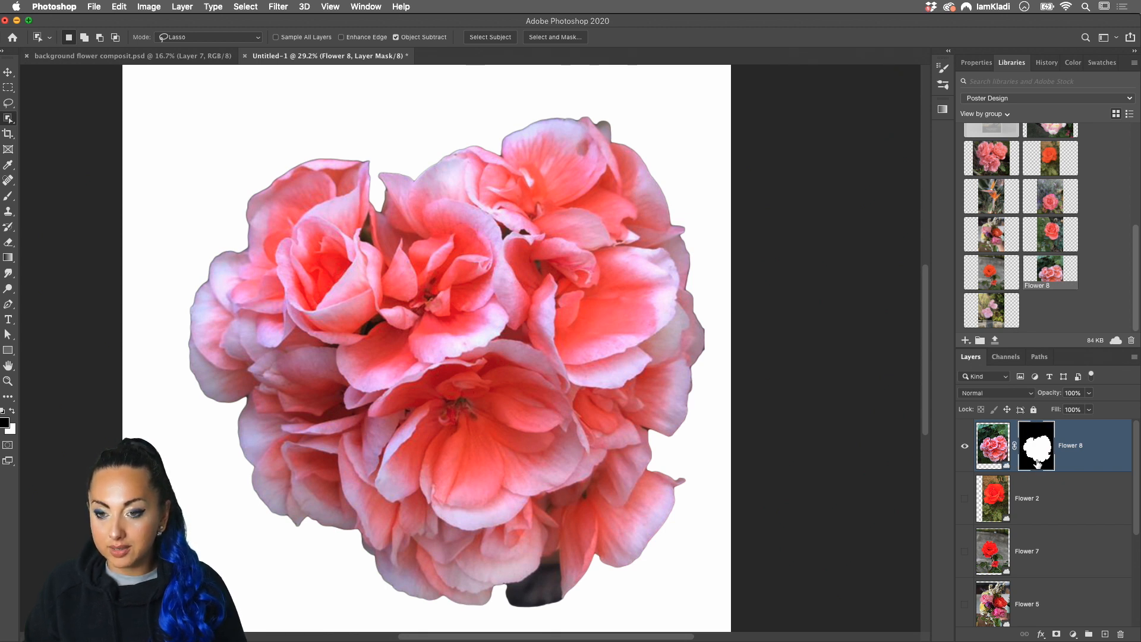
left_click(1003, 463)
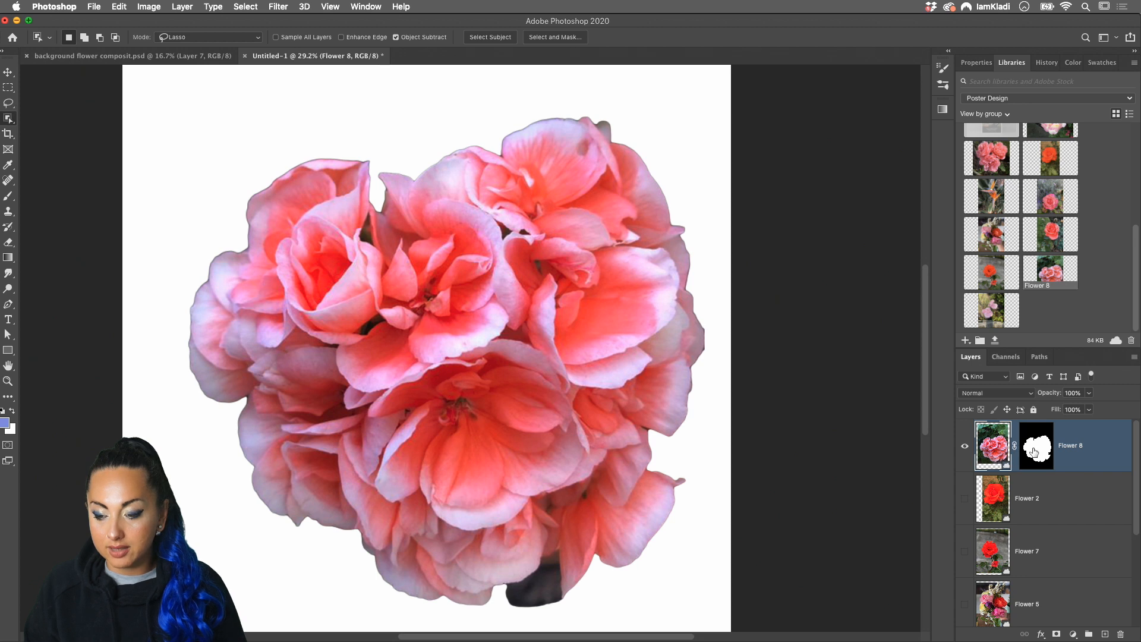
left_click(1037, 453)
left_click(279, 7)
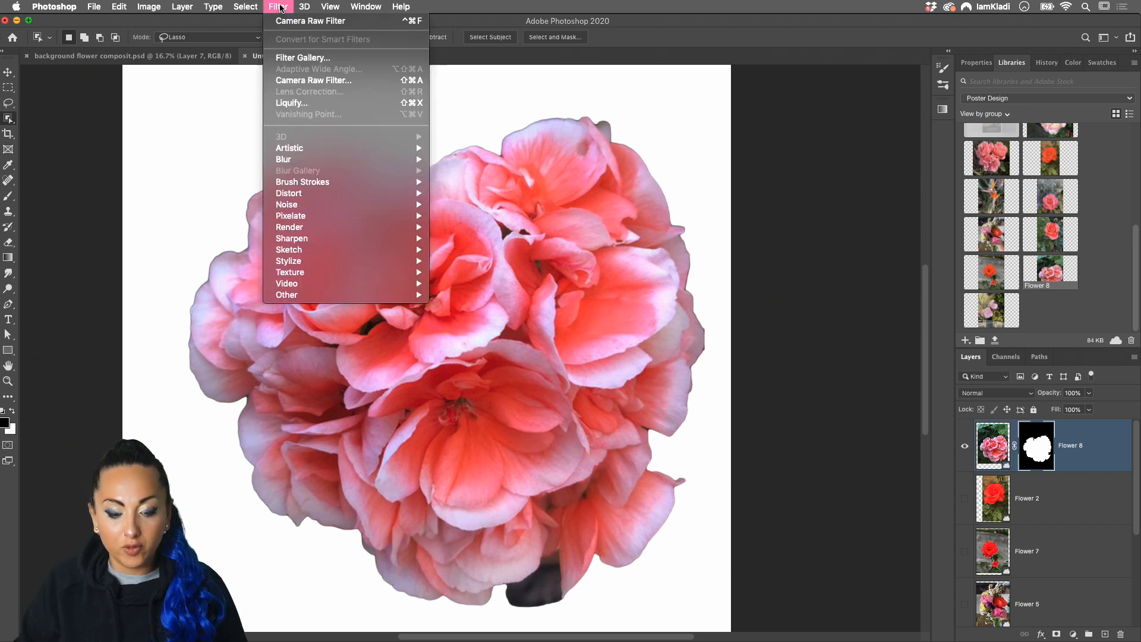
mouse_move(379, 296)
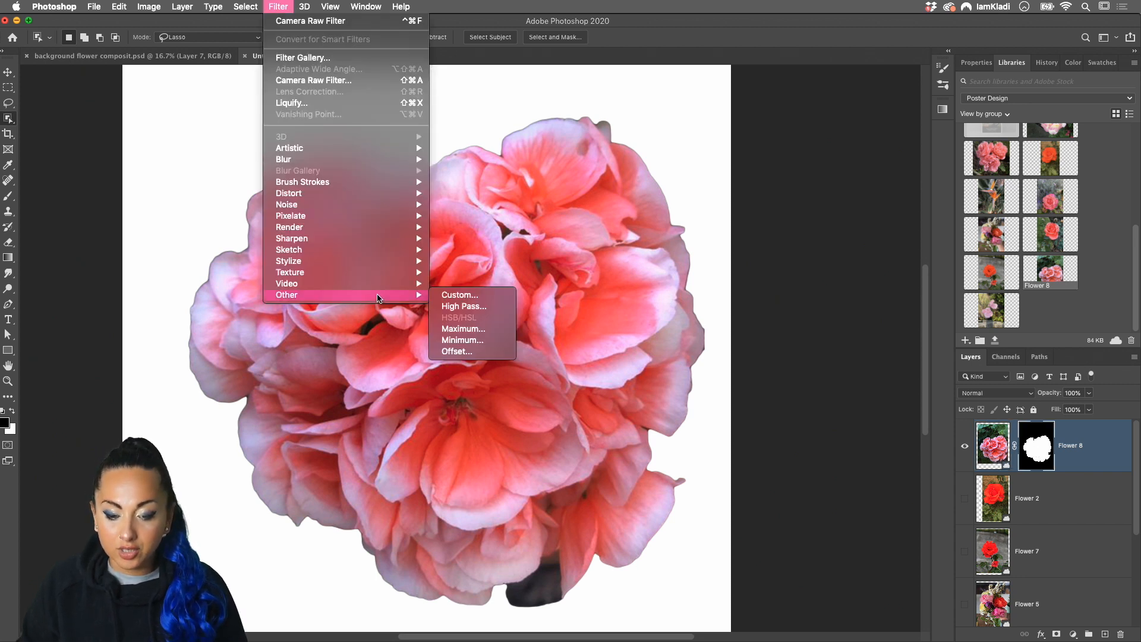
left_click(484, 340)
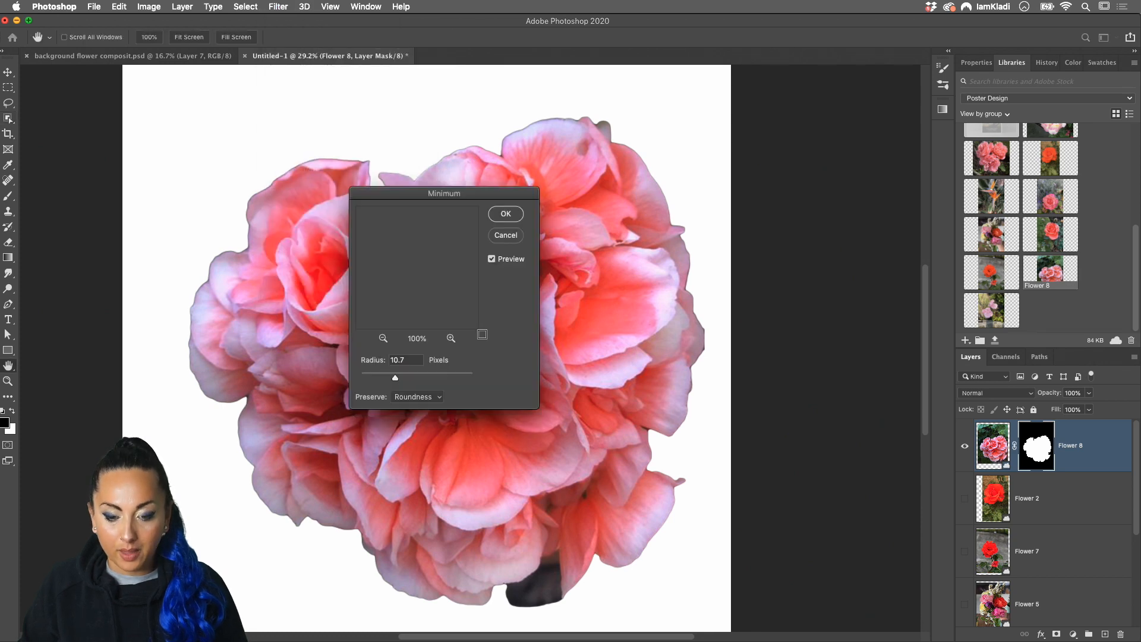
left_click_drag(430, 193, 622, 205)
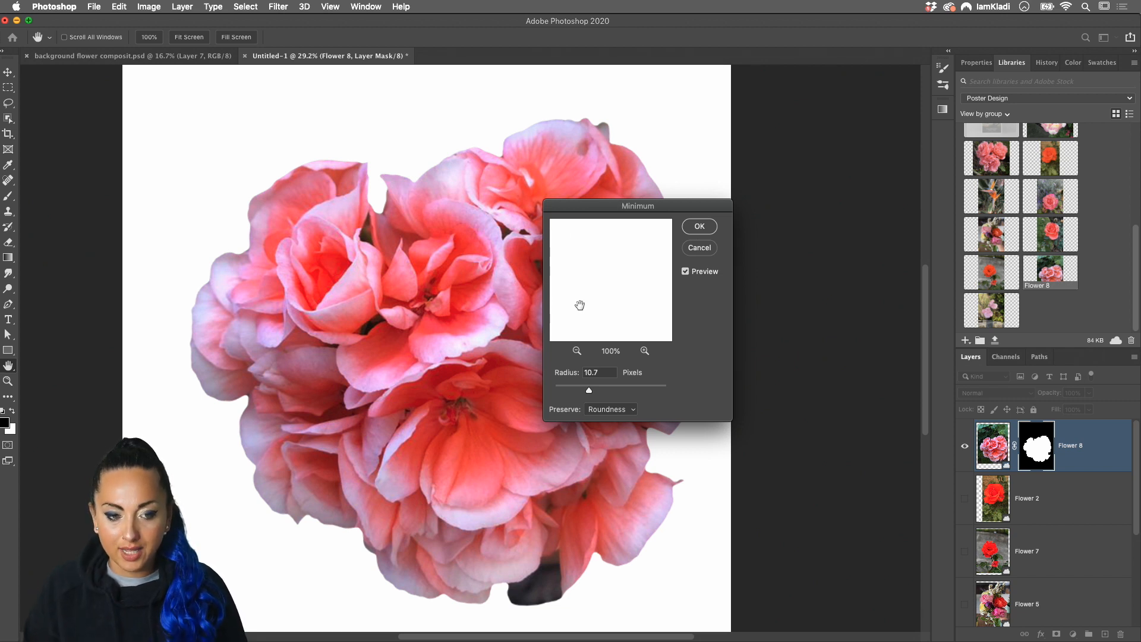
- Try Minimum filter radii of 1.6, 3.0, 145.2 and 3.5 pixels on the Flower 8 mask
left_click_drag(596, 391, 564, 388)
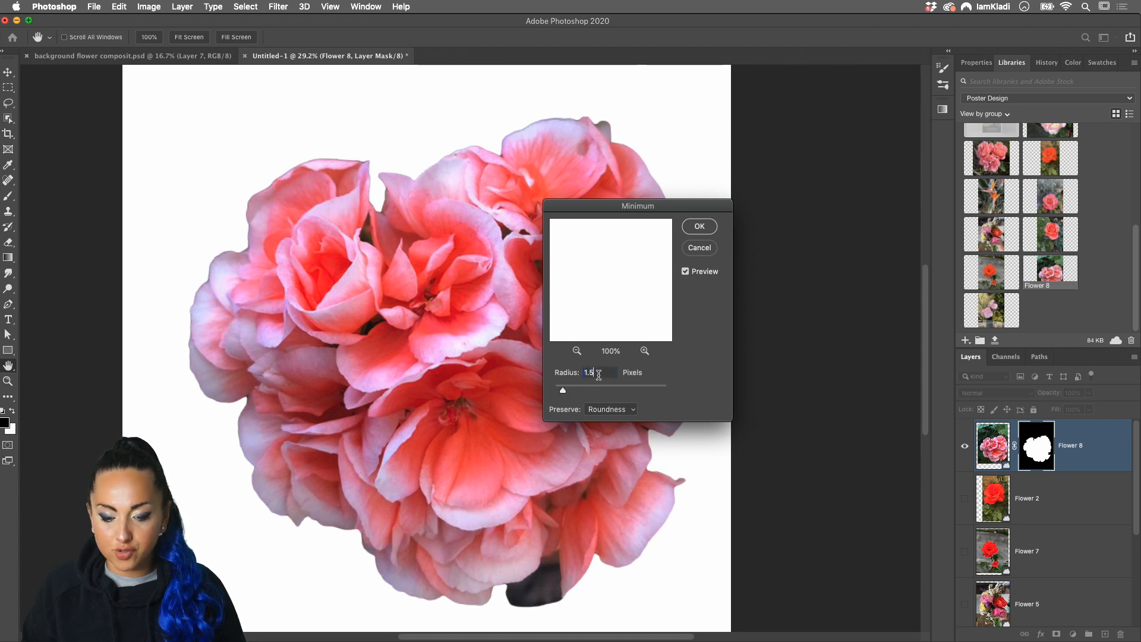
type("1")
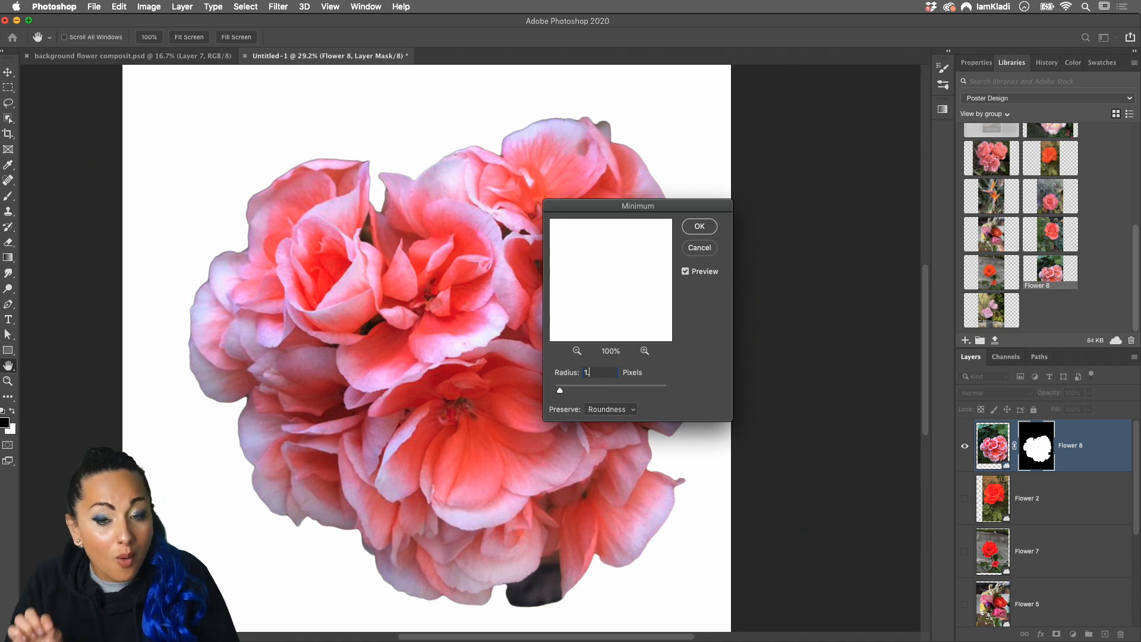
type(".6")
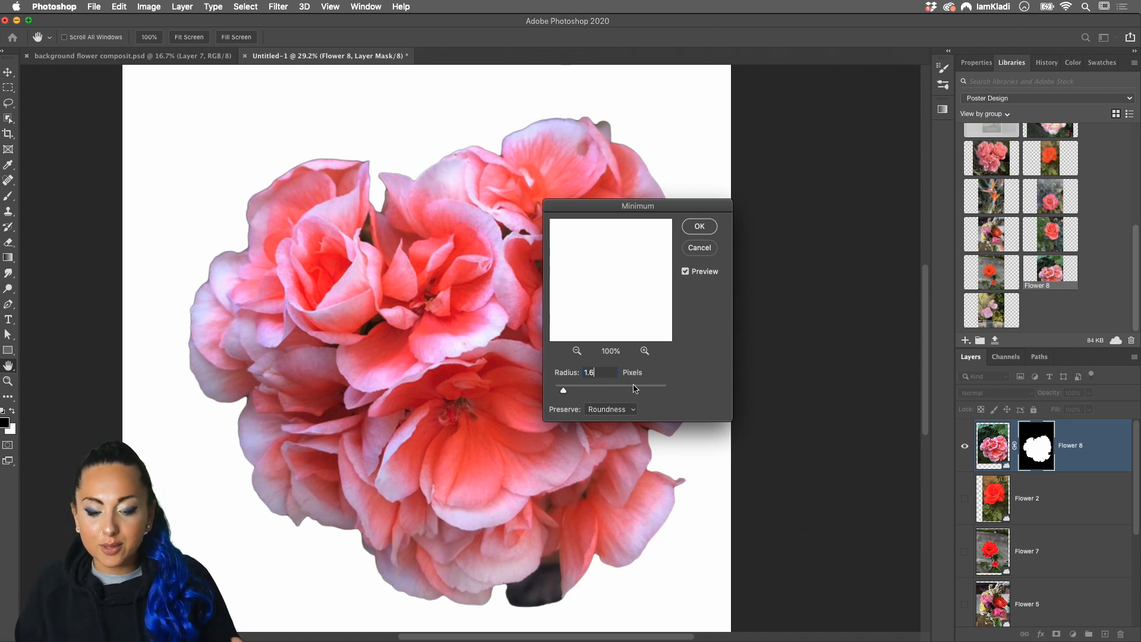
left_click_drag(564, 391, 574, 394)
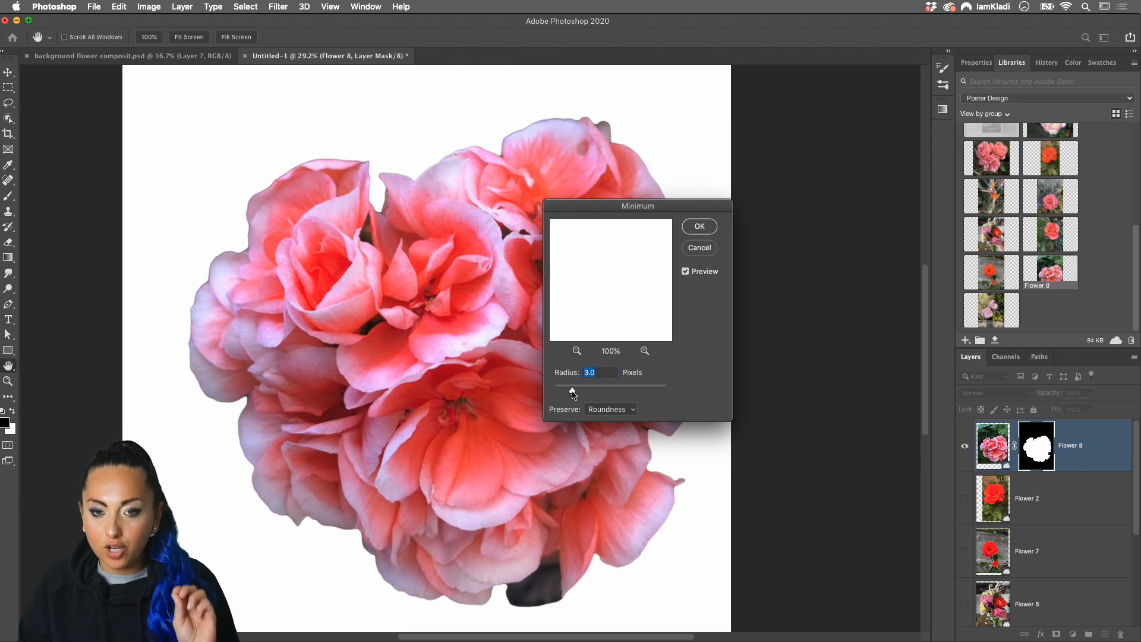
left_click_drag(574, 394, 631, 395)
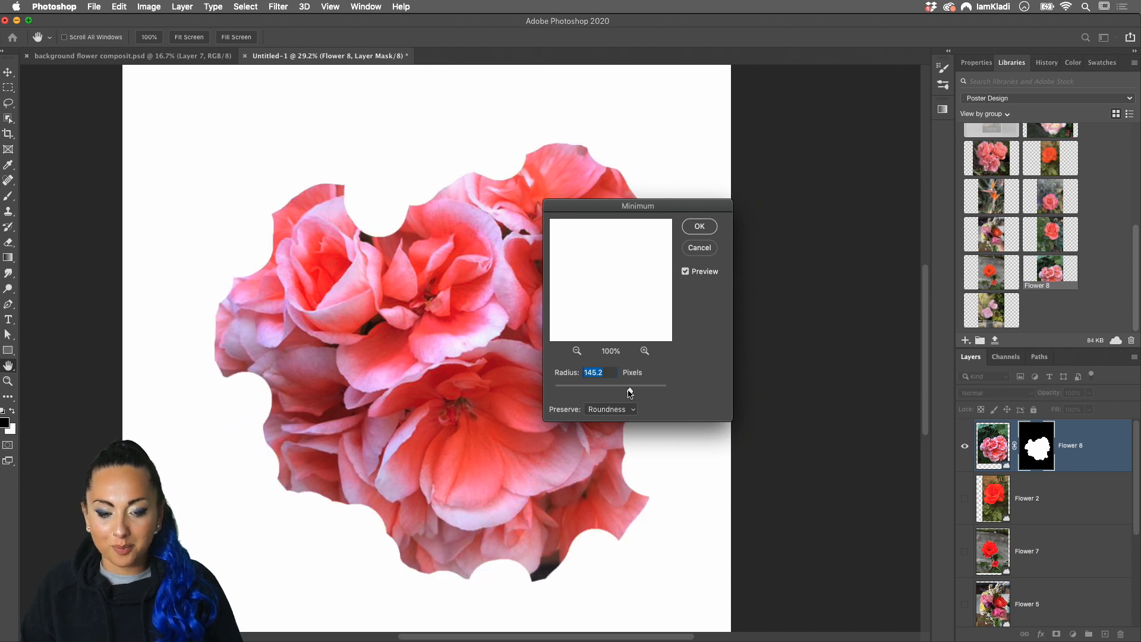
left_click_drag(631, 394, 576, 389)
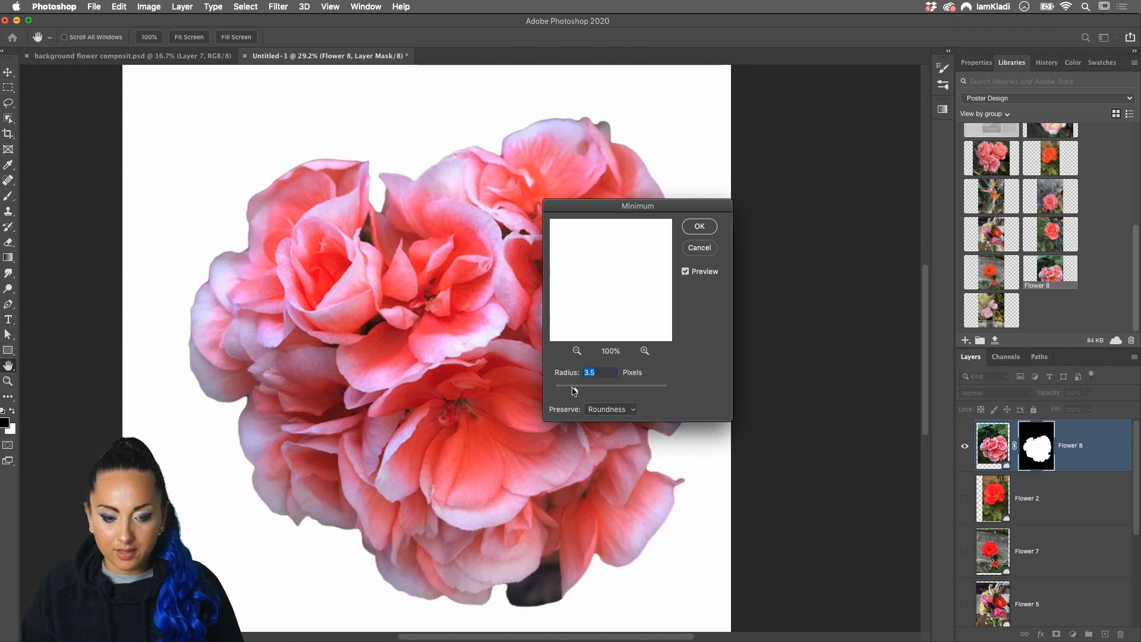
- Set the Minimum radius to 4.7 pixels, compare the mask edge with and without the preview, and apply the filter
left_click_drag(574, 391, 581, 391)
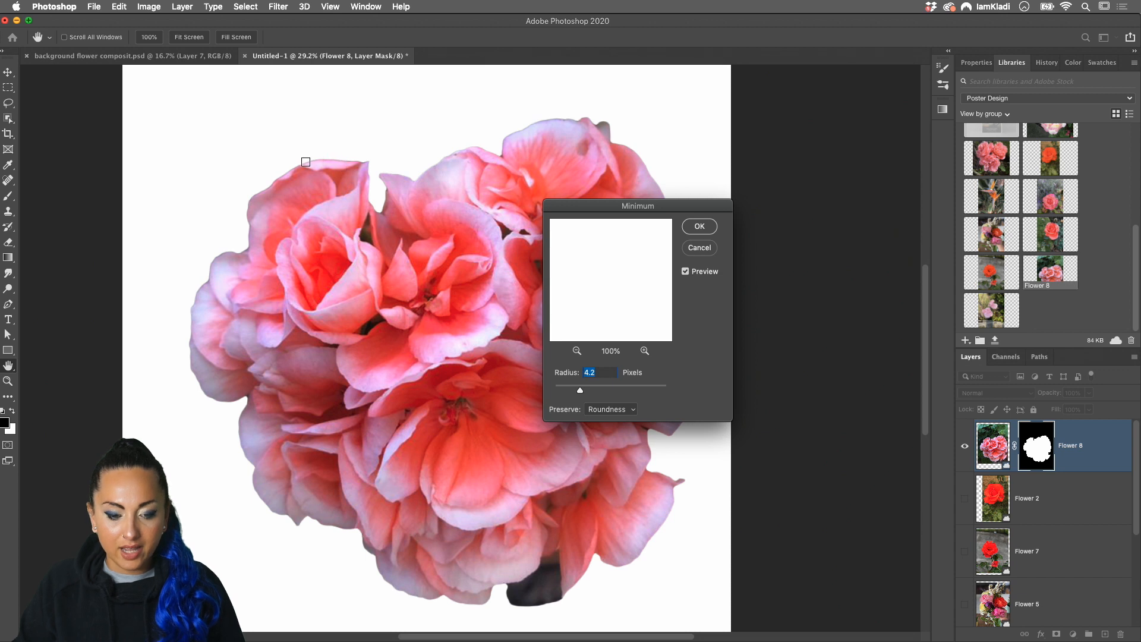
left_click_drag(580, 391, 584, 391)
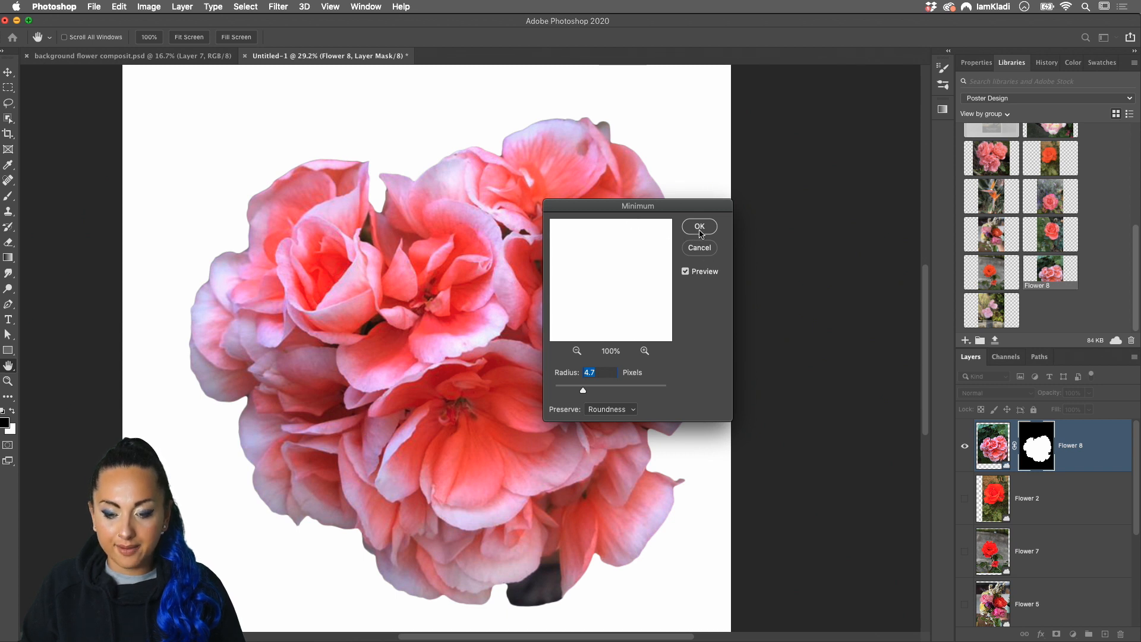
left_click(686, 272)
left_click(686, 272)
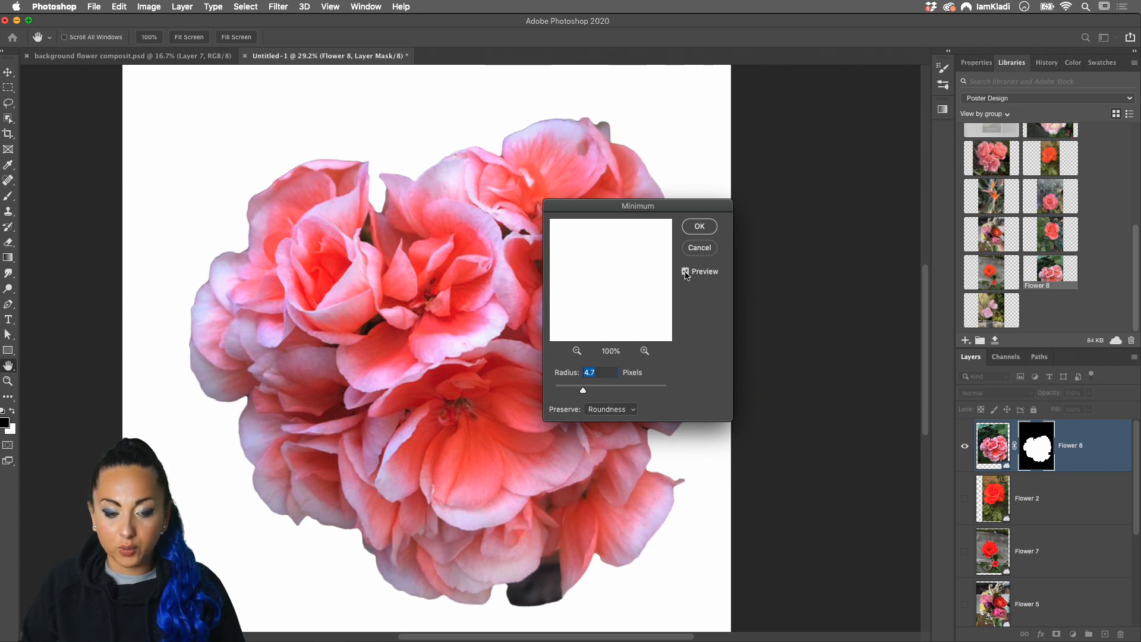
left_click(686, 272)
left_click(686, 272)
left_click(686, 272)
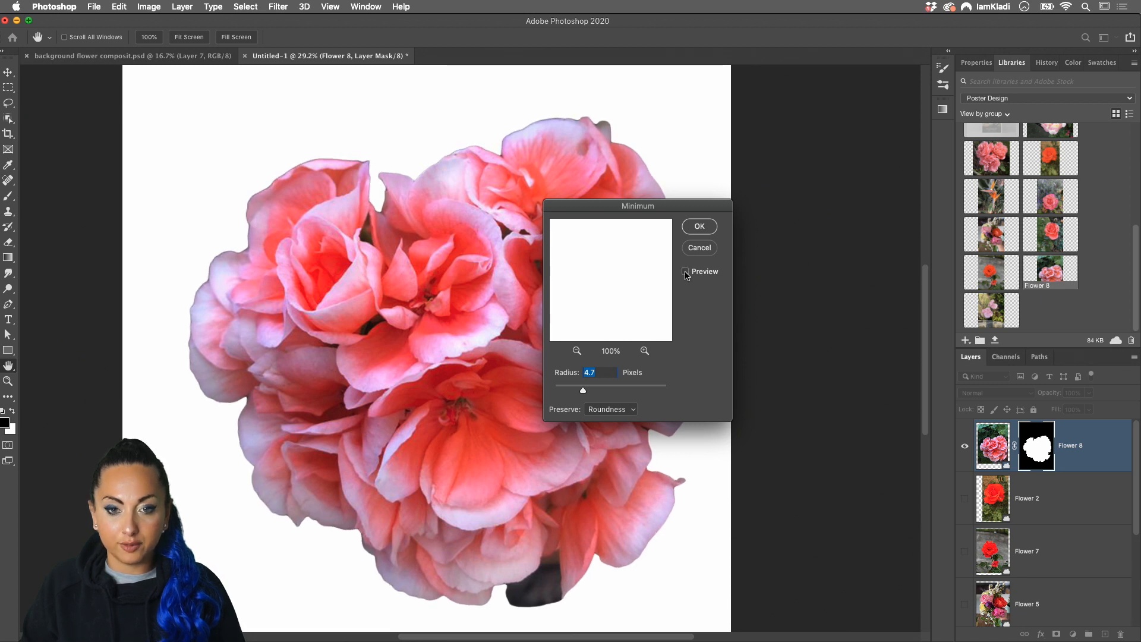
left_click(686, 272)
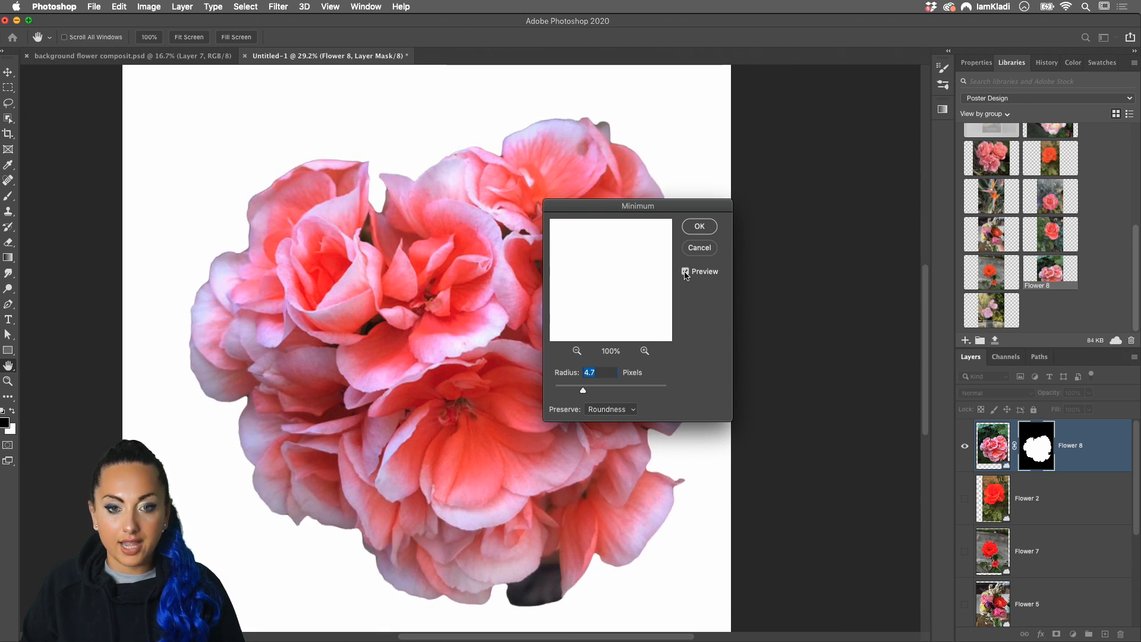
left_click(701, 227)
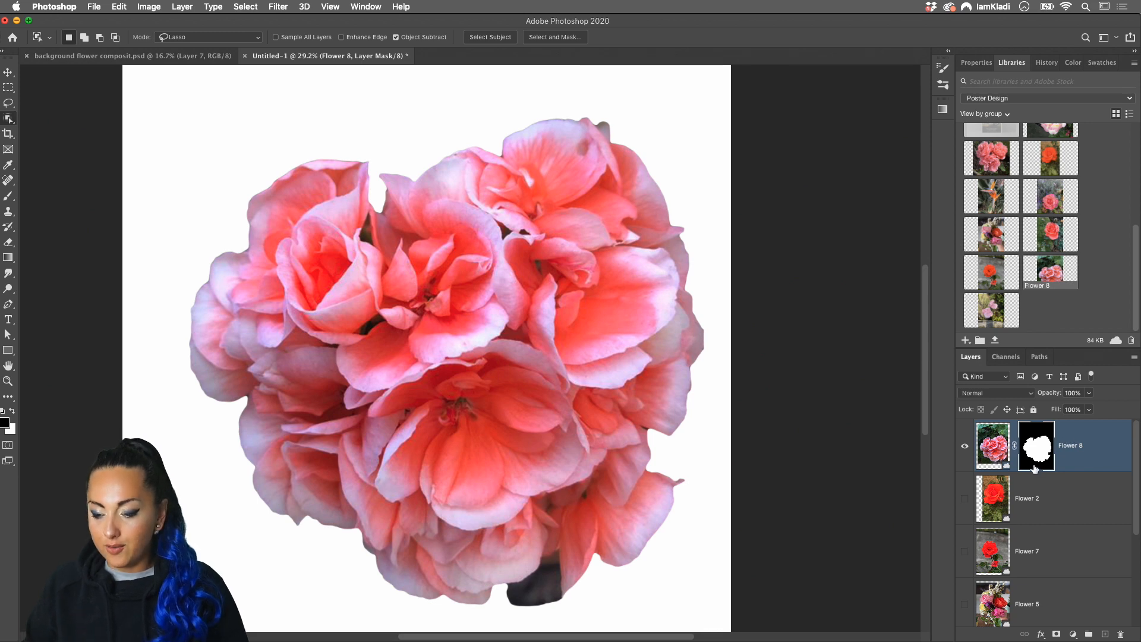
- Hide the Flower 8 layer and show the Flower 2 layer with the red rose
left_click(965, 446)
left_click(966, 499)
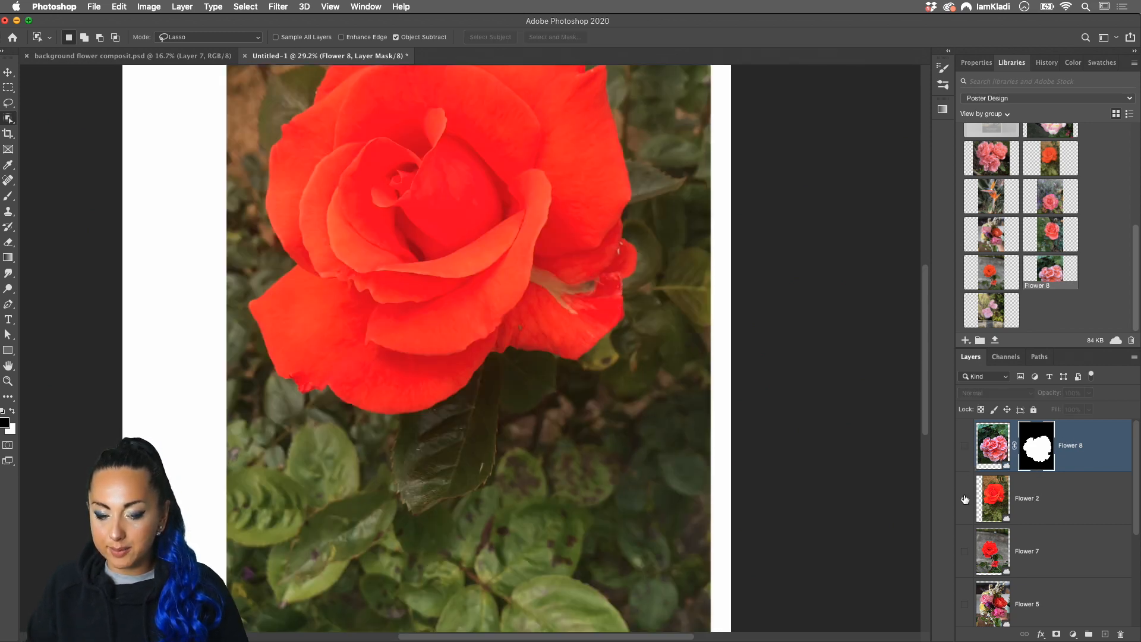
scroll(701, 464, "up", 5)
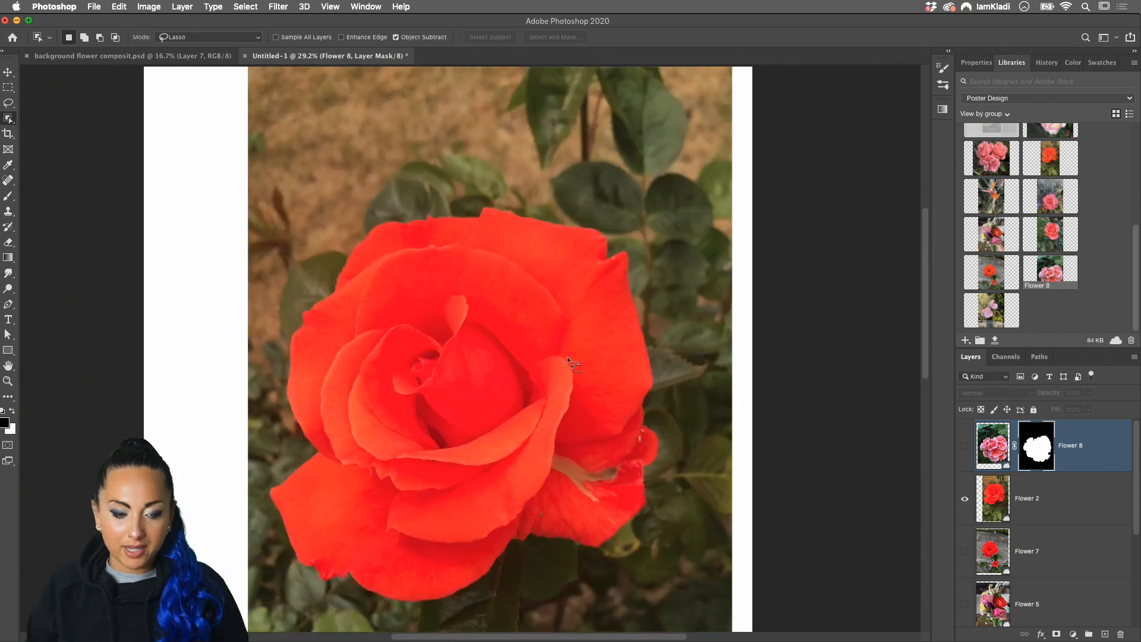
- Try to select the red rose with the Object Selection tool in Rectangle mode, and make Flower 2 the active layer
right_click(8, 122)
left_click(60, 119)
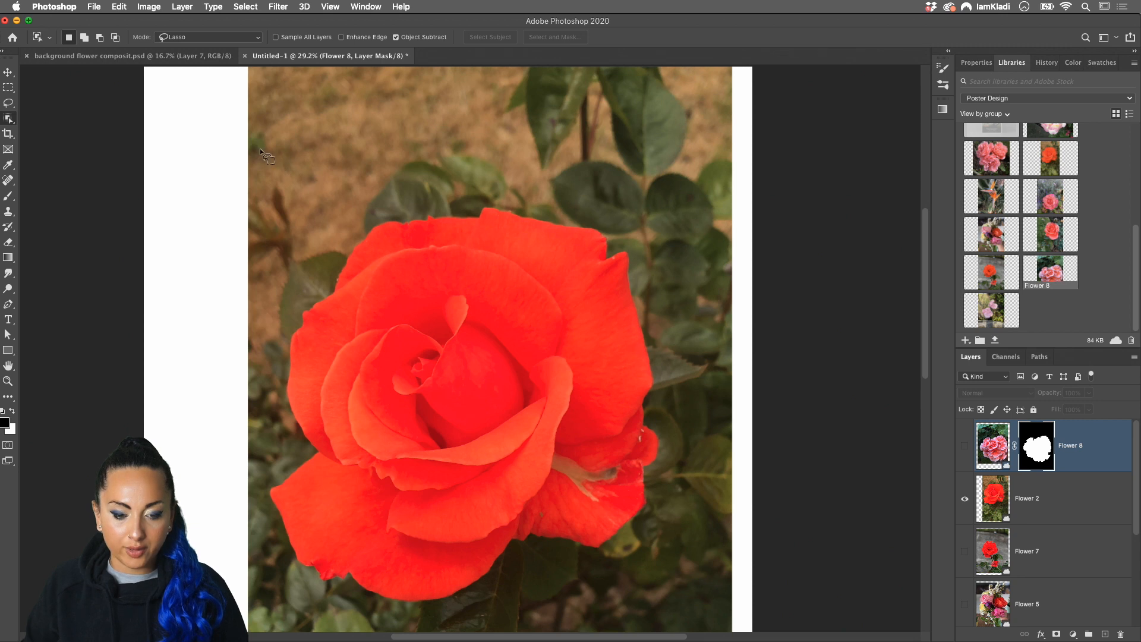
left_click_drag(253, 376, 265, 468)
left_click(209, 36)
left_click(178, 27)
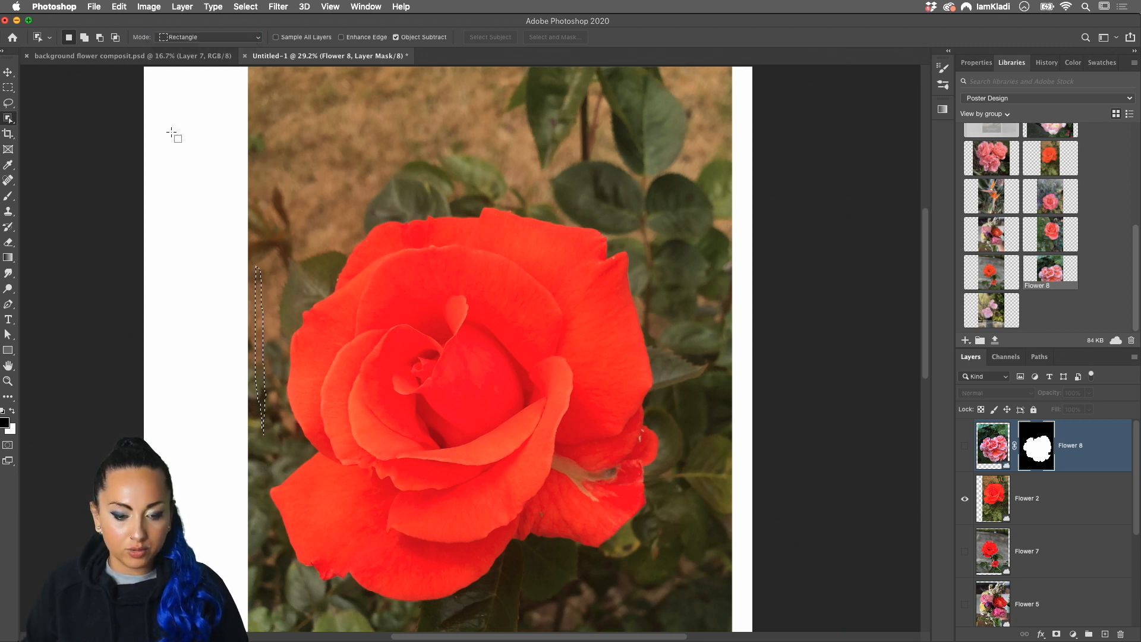
mouse_move(264, 182)
left_mouse_down()
mouse_move(384, 481)
mouse_move(629, 557)
mouse_move(678, 591)
left_mouse_up()
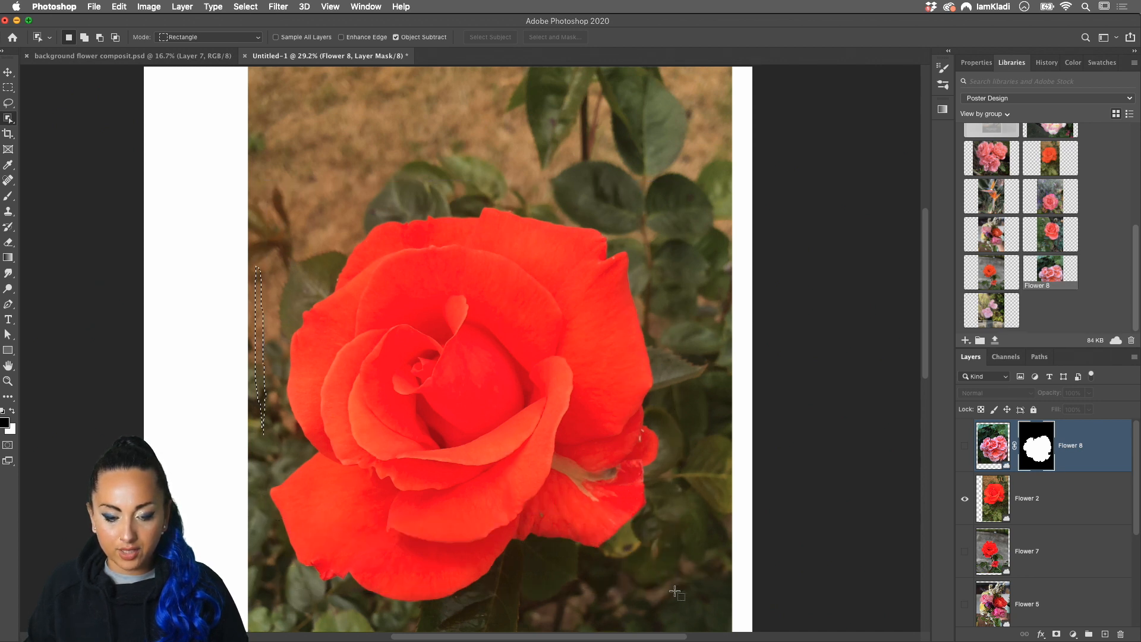
scroll(534, 488, "down", 3)
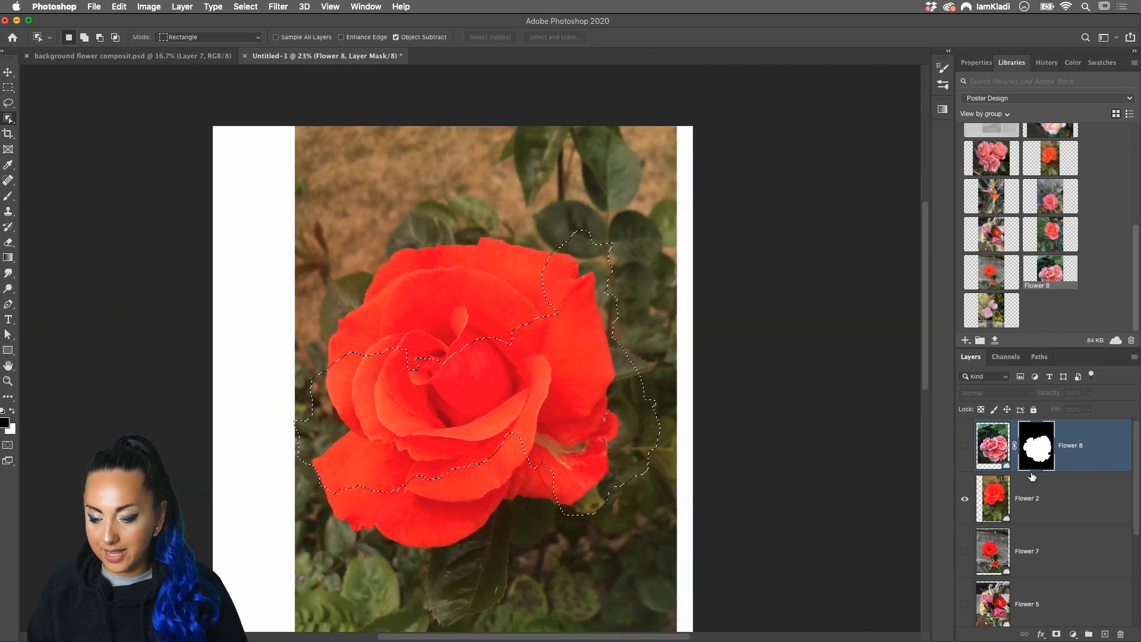
left_click(1051, 502)
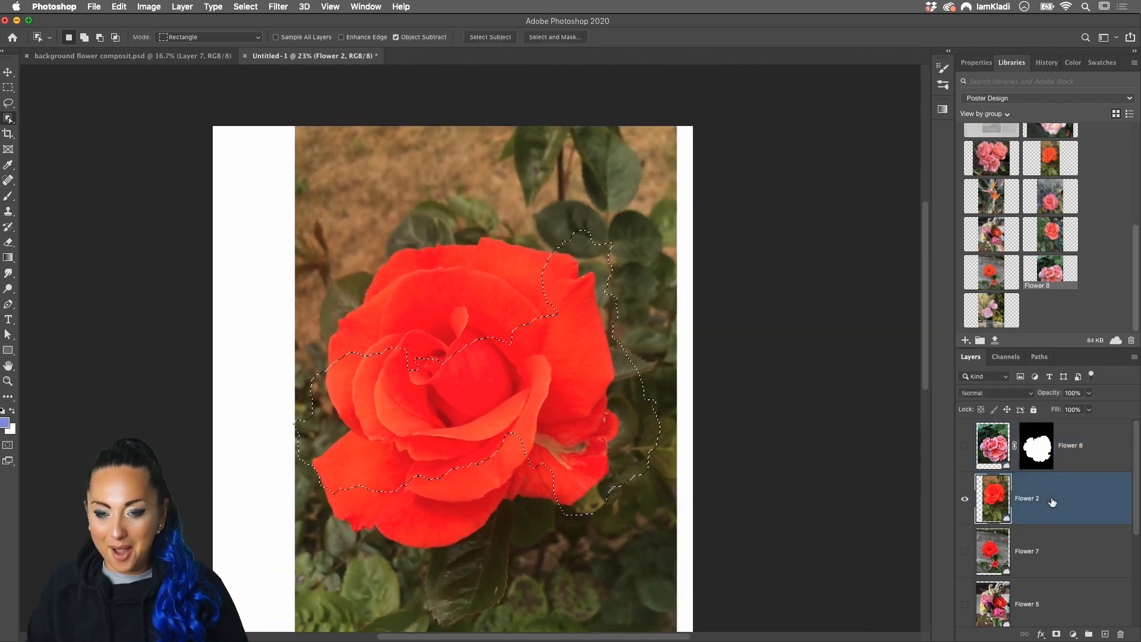
- Clear the stray selection, select the red rose with the Object Selection tool, and add a layer mask to Flower 2
left_click(316, 204)
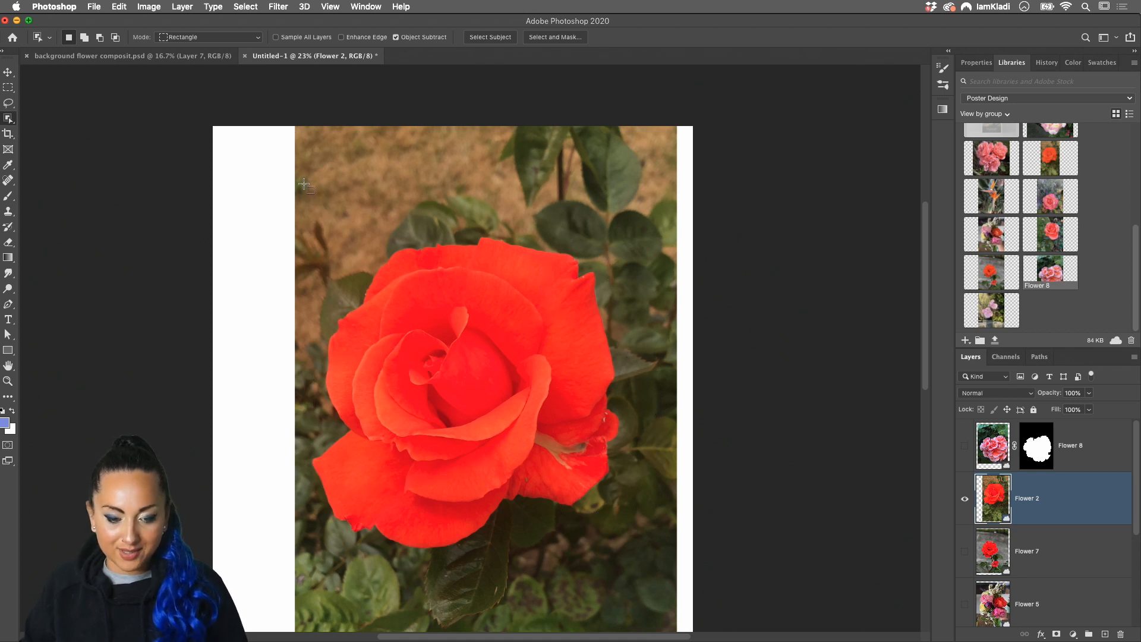
left_click_drag(304, 185, 646, 561)
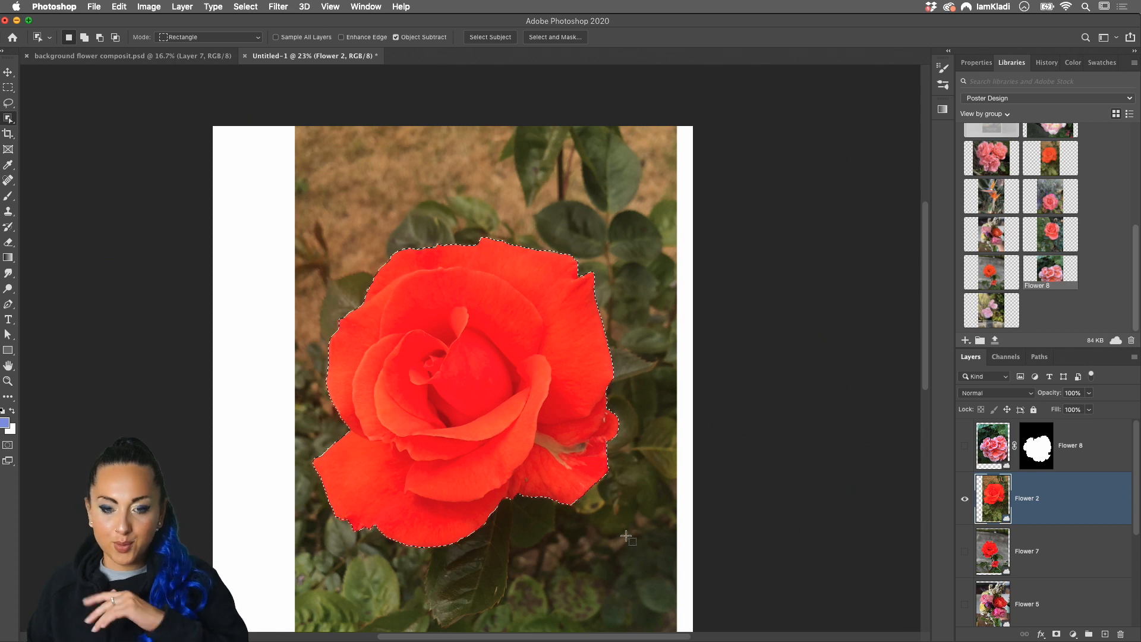
left_click(1056, 635)
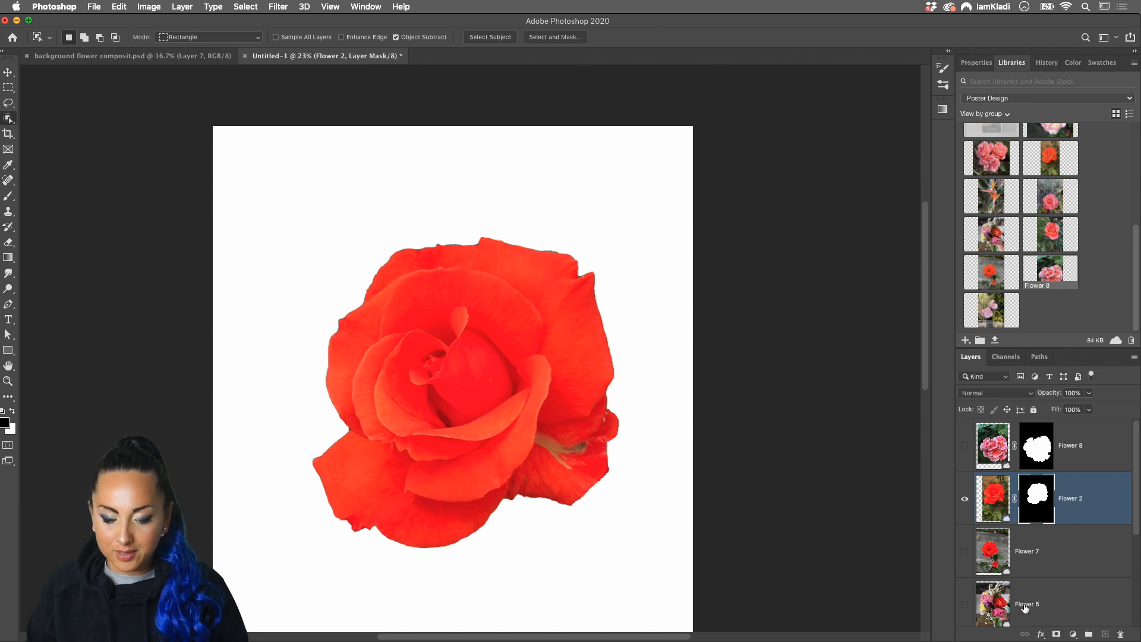
- Refine the Flower 2 mask in Select and Mask with Smooth set to 62, output to the layer mask
scroll(596, 453, "up", 3)
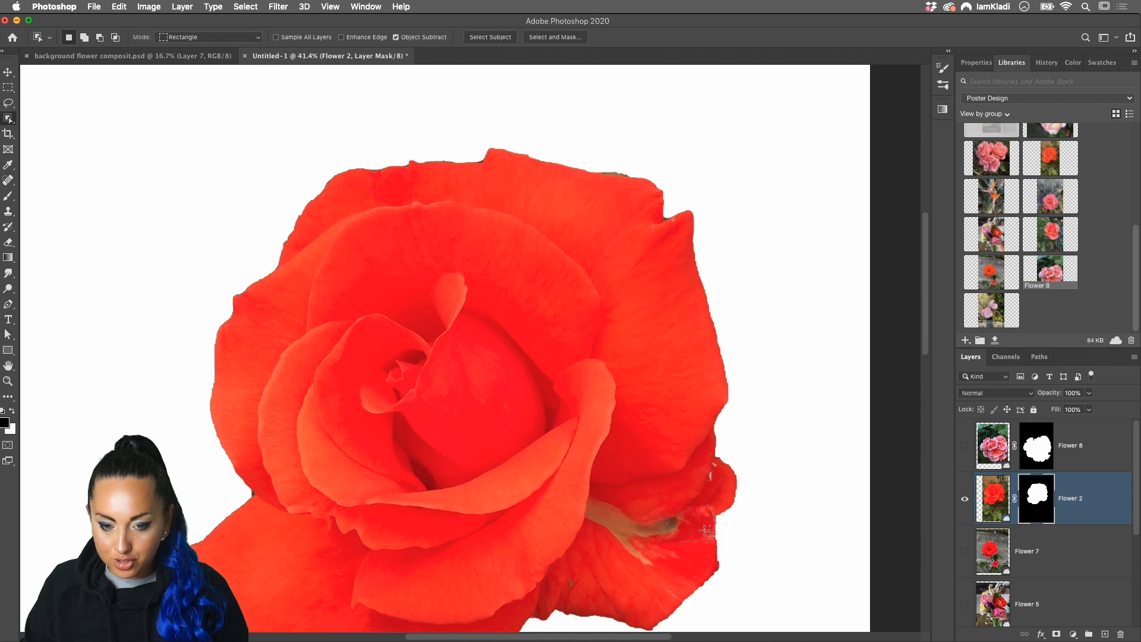
left_click(580, 37)
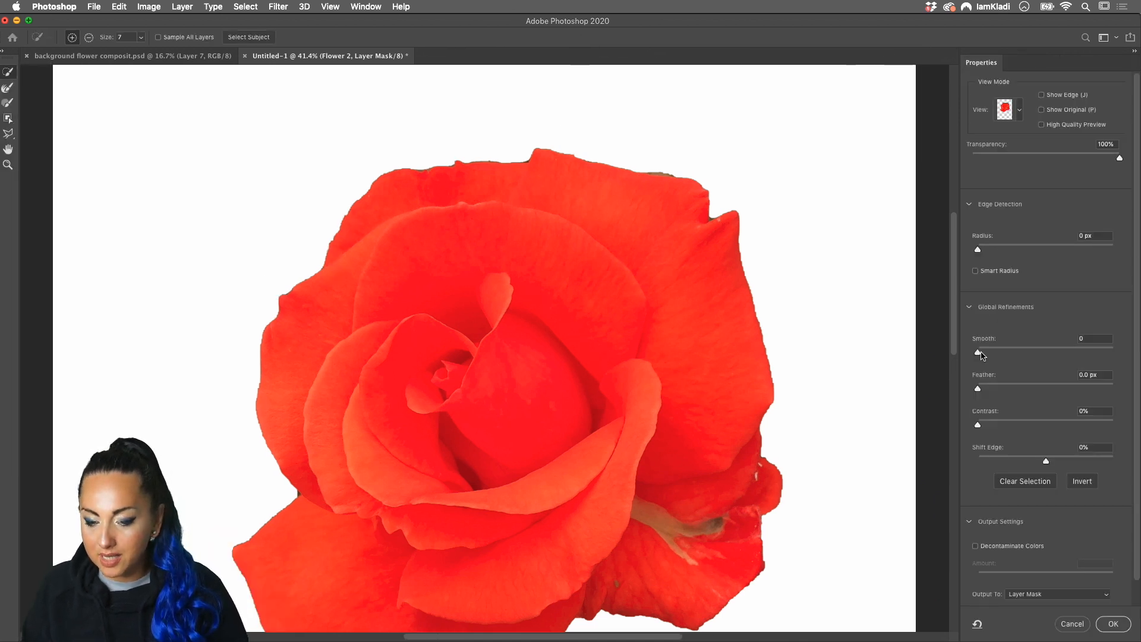
left_click_drag(1003, 350, 1053, 353)
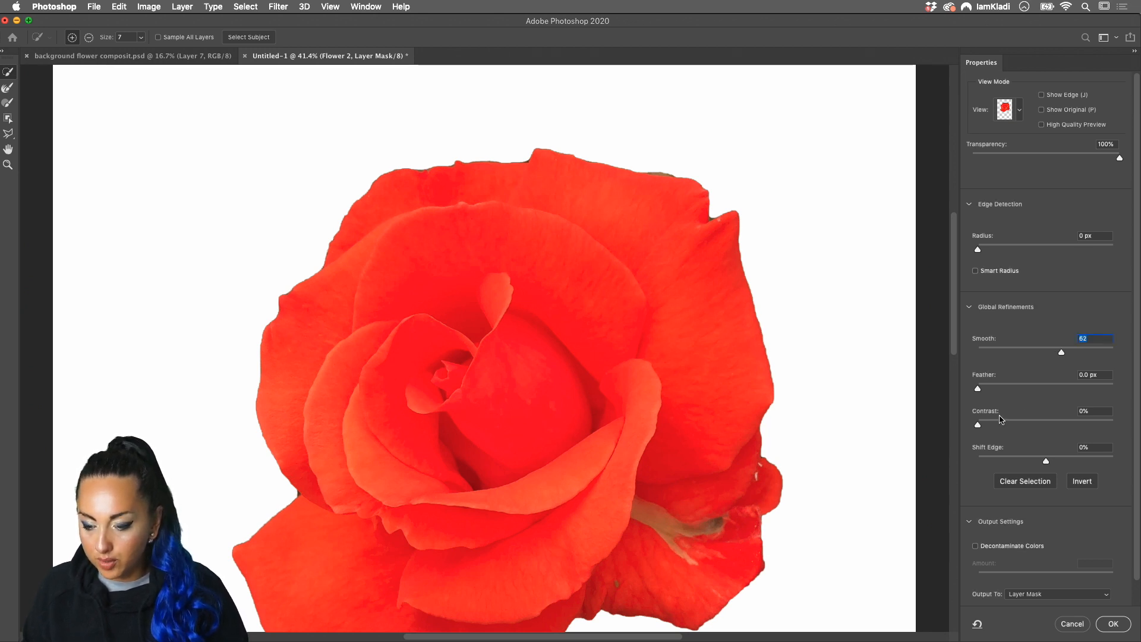
left_click(1128, 622)
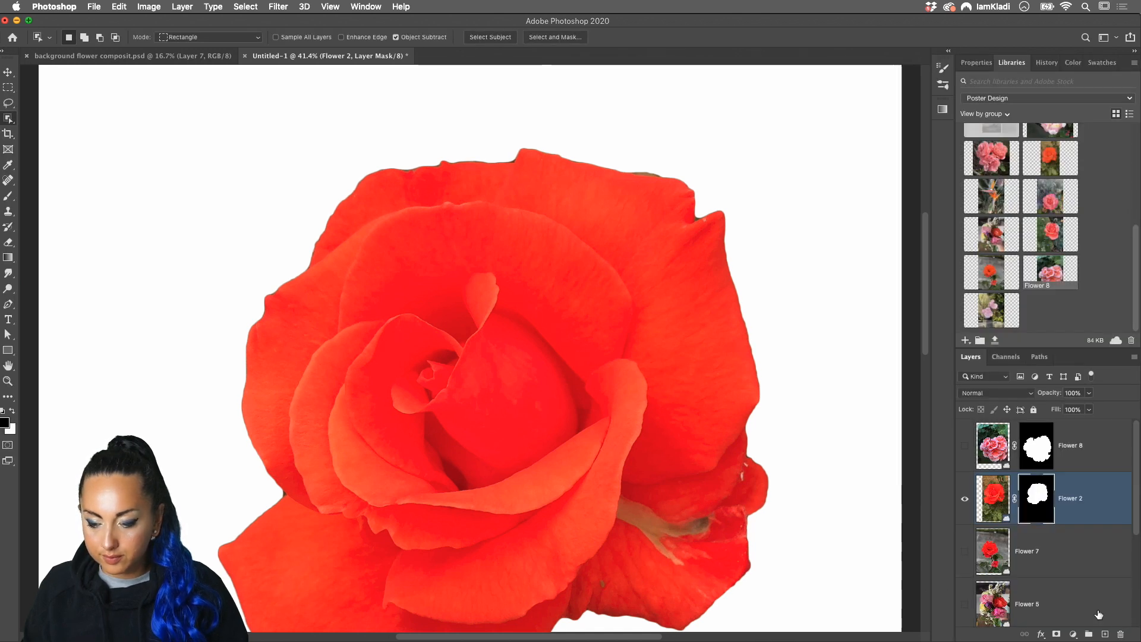
- Hide the masked Flower 2 layer and show the Flower 5 layer with the mixed bouquet
left_click(1059, 559)
scroll(1030, 564, "down", 2)
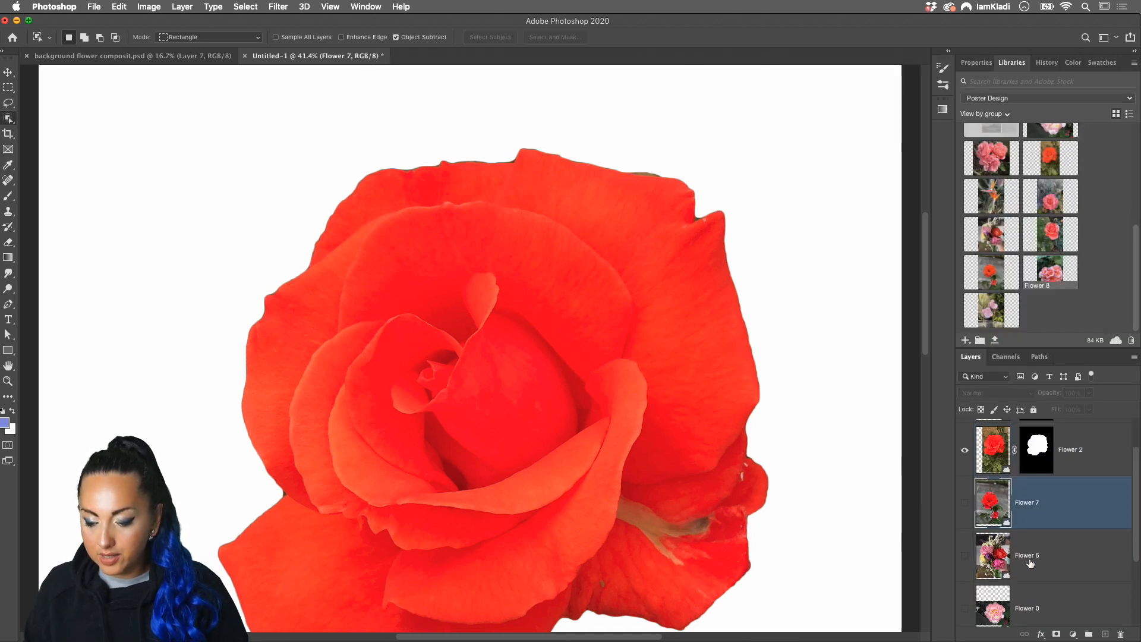
scroll(1037, 552, "down", 1)
scroll(1046, 558, "down", 1)
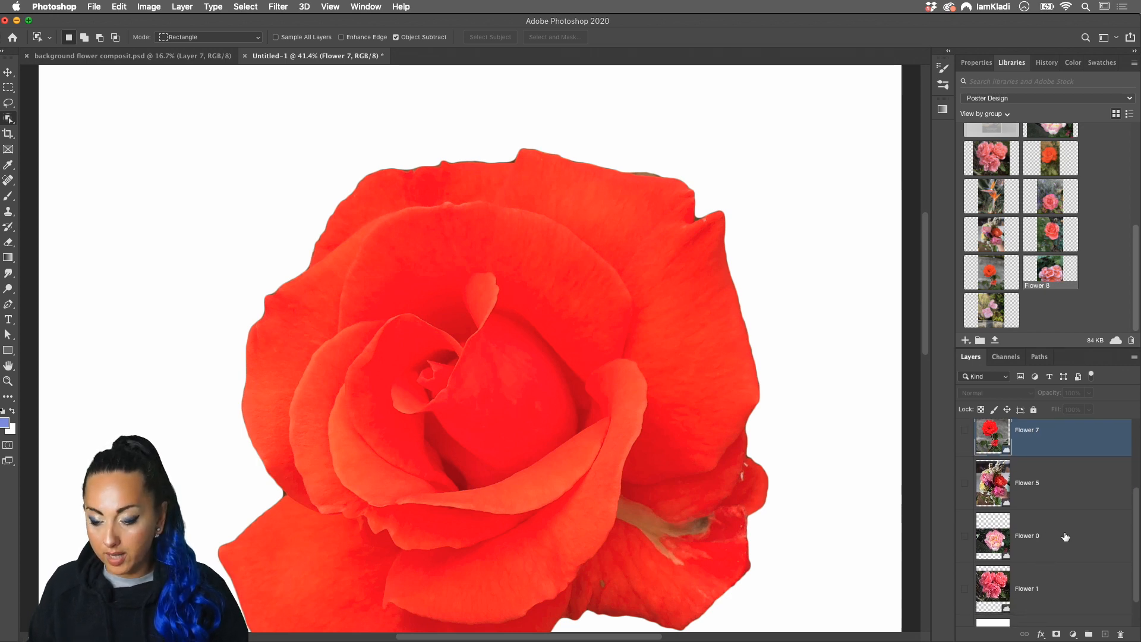
left_click(964, 484)
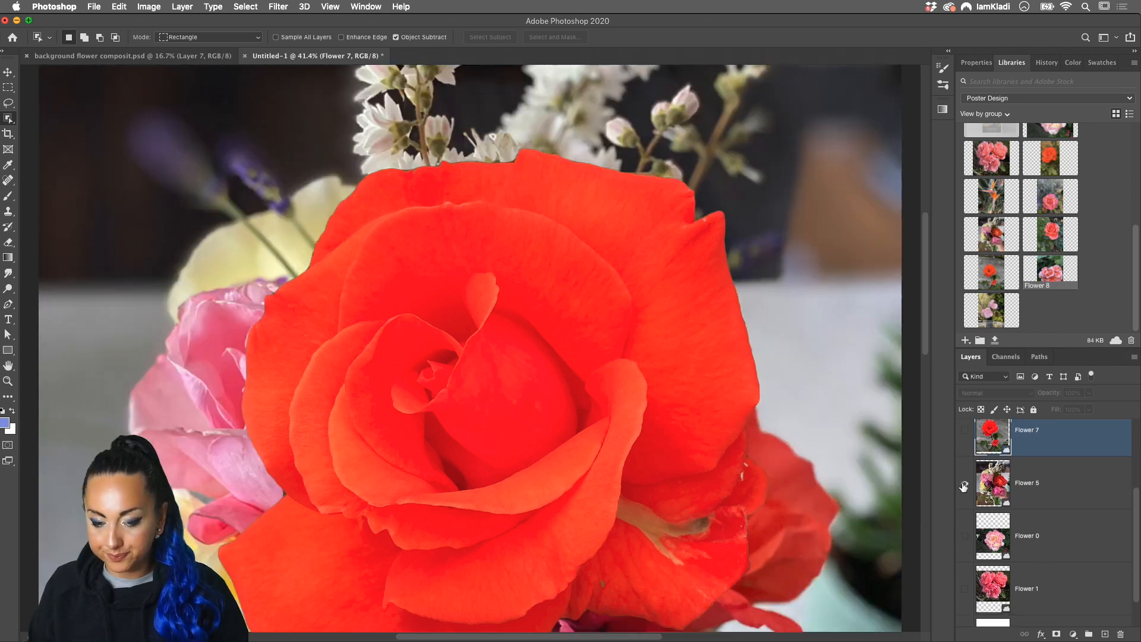
left_click(963, 486)
scroll(972, 474, "up", 1)
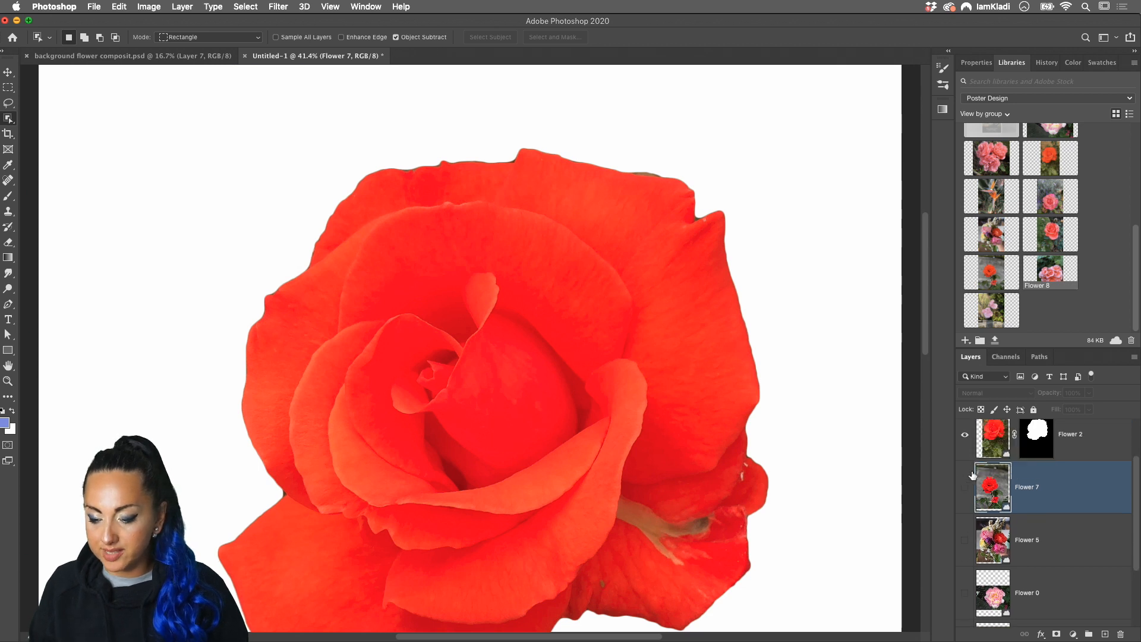
left_click(965, 437)
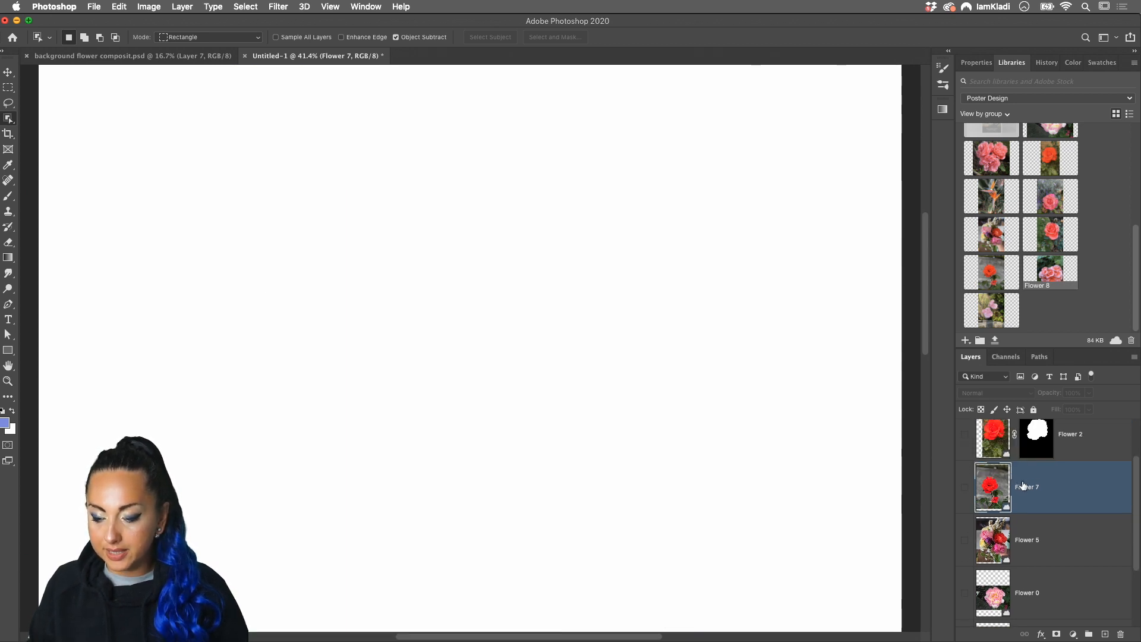
scroll(1049, 512, "down", 1)
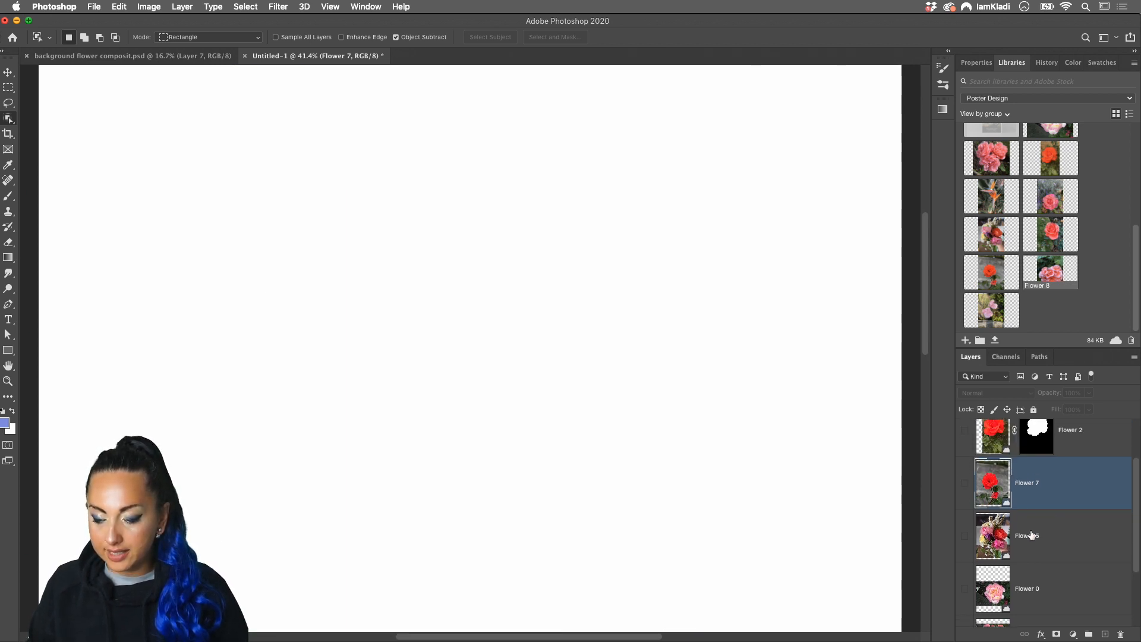
left_click(964, 537)
- Set the Object Selection tool to Lasso mode and try to select the bouquet by outlining it with Flower 7 active
scroll(792, 452, "down", 3)
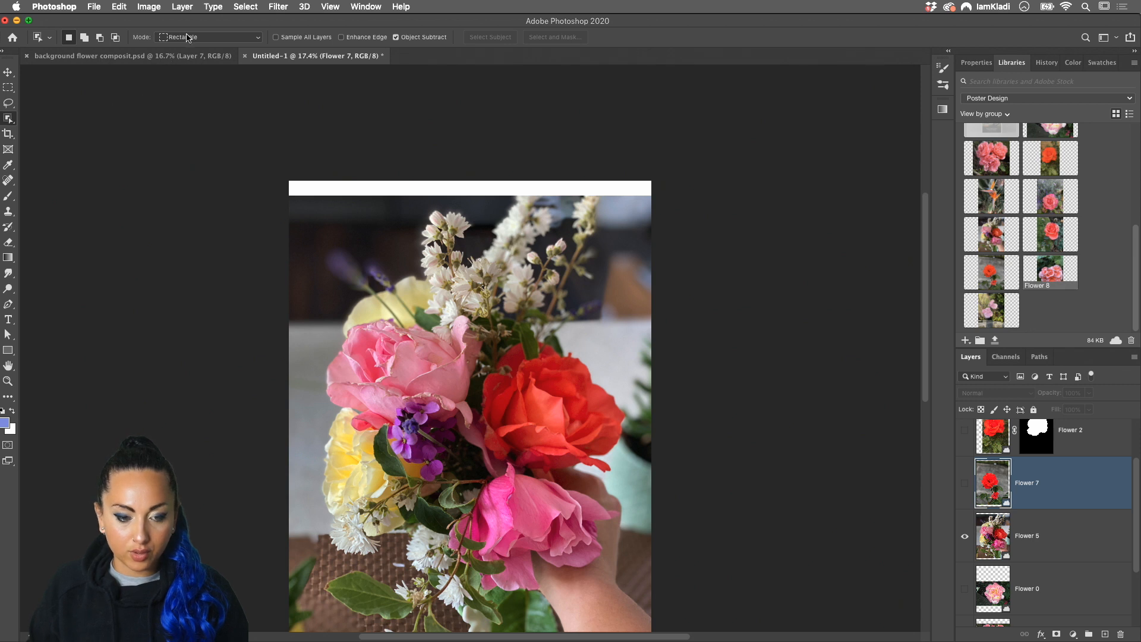
left_click(187, 36)
left_click(188, 48)
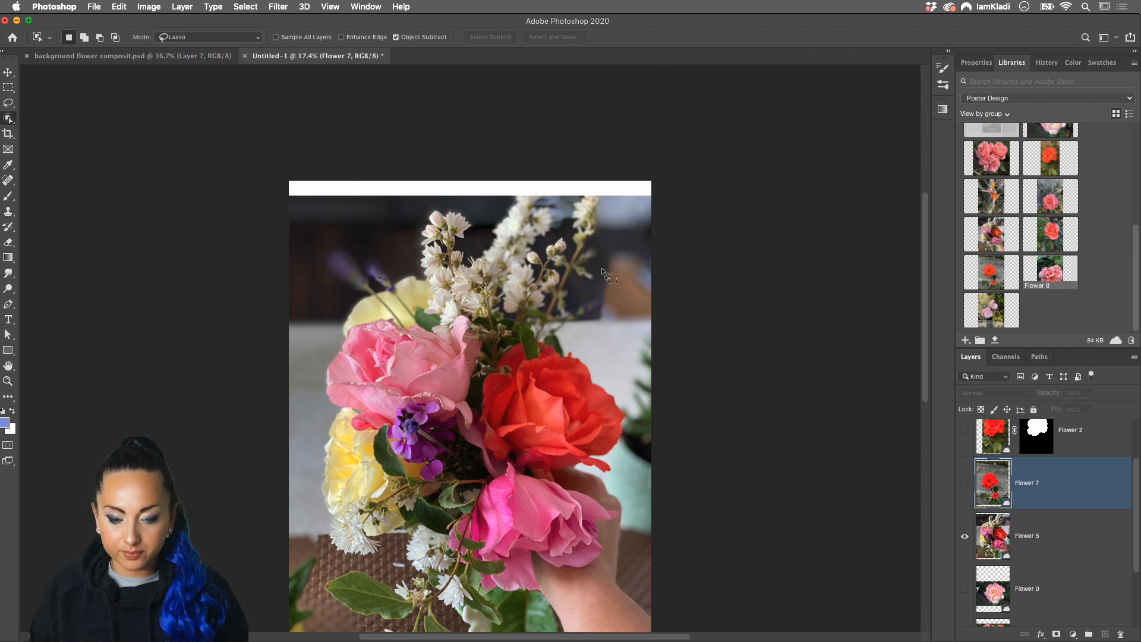
mouse_move(601, 268)
left_mouse_down()
mouse_move(528, 222)
mouse_move(485, 230)
mouse_move(461, 200)
mouse_move(418, 208)
mouse_move(405, 250)
mouse_move(325, 268)
mouse_move(306, 531)
mouse_move(334, 578)
mouse_move(411, 618)
mouse_move(467, 623)
mouse_move(534, 604)
mouse_move(553, 591)
mouse_move(539, 562)
mouse_move(580, 576)
mouse_move(613, 556)
left_mouse_up()
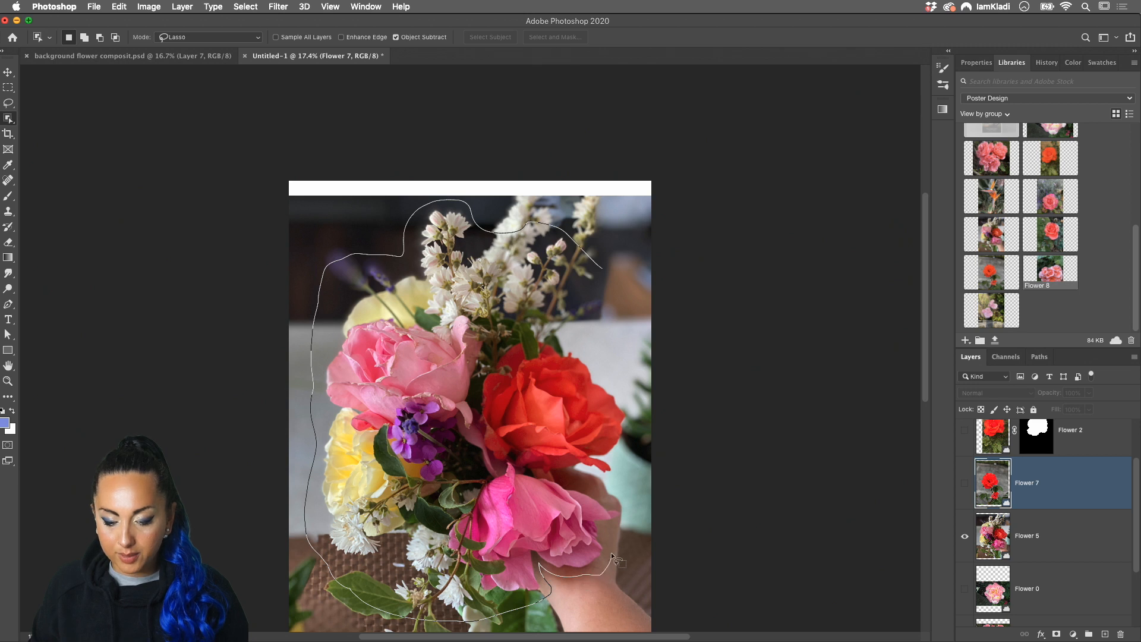
mouse_move(622, 501)
left_mouse_down()
mouse_move(572, 480)
mouse_move(581, 470)
mouse_move(614, 477)
mouse_move(631, 422)
mouse_move(628, 399)
mouse_move(569, 337)
mouse_move(603, 277)
left_mouse_up()
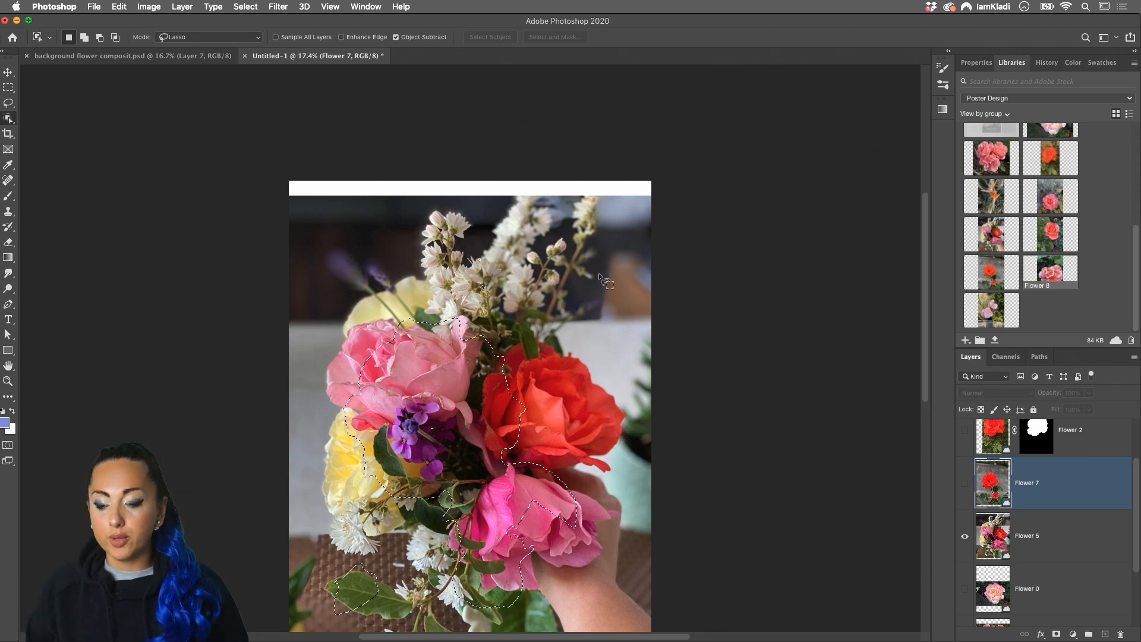
- Make Flower 5 the active layer, clear the wrong selection, and select the bouquet with a loose lasso outline around it
left_click(1027, 537)
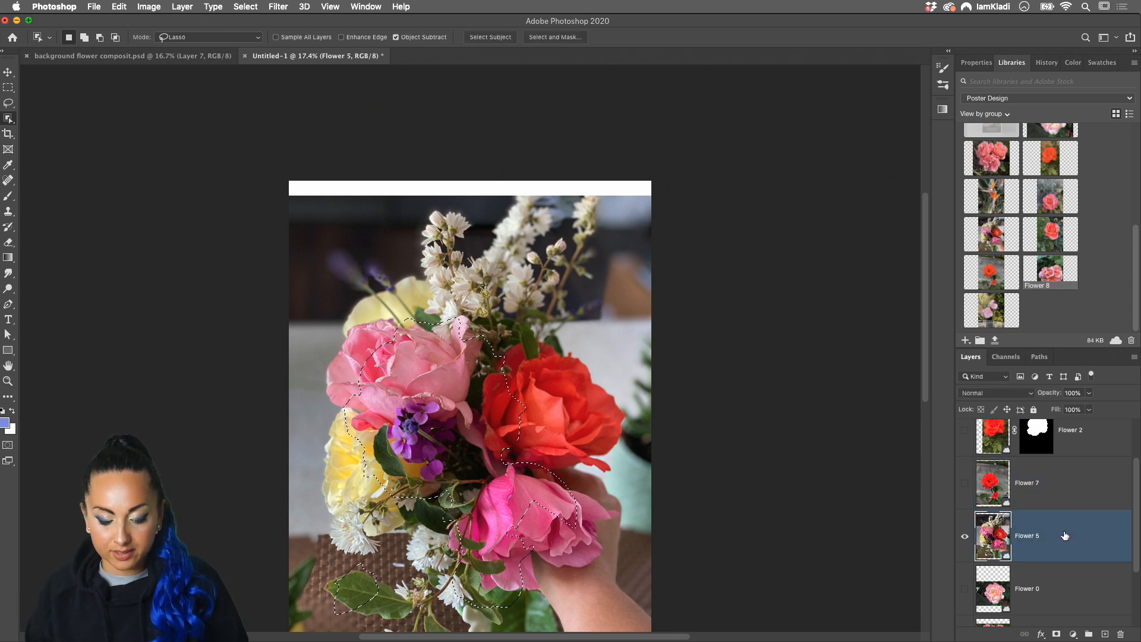
key("ctrl+d")
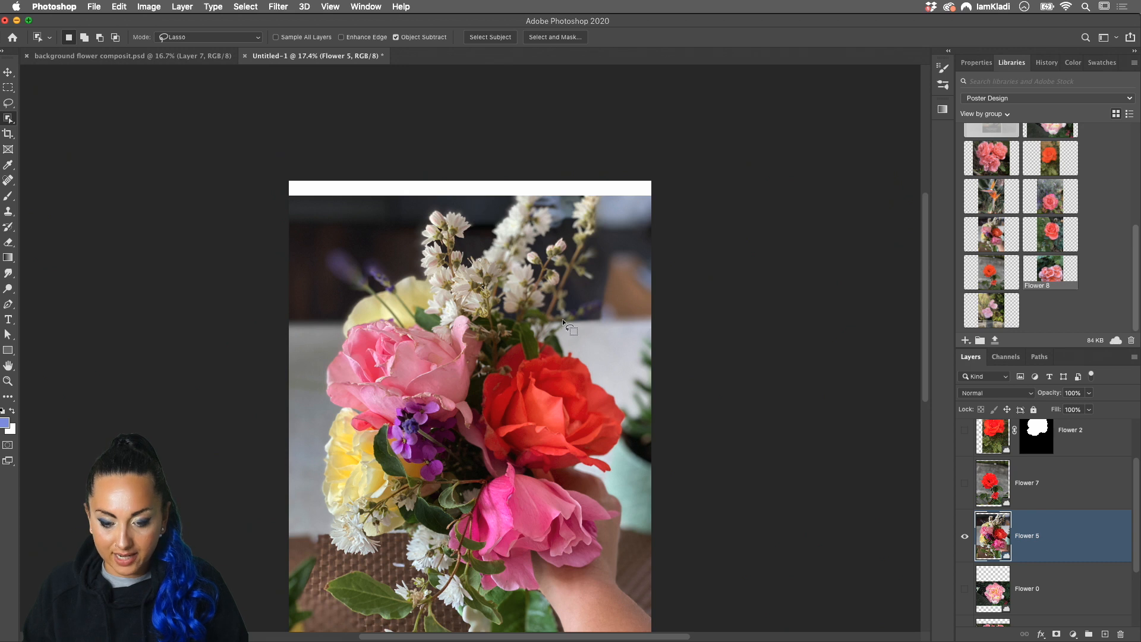
mouse_move(565, 326)
left_mouse_down()
mouse_move(580, 244)
mouse_move(562, 222)
mouse_move(507, 231)
mouse_move(472, 196)
mouse_move(425, 201)
mouse_move(405, 261)
mouse_move(373, 255)
mouse_move(333, 280)
mouse_move(302, 410)
mouse_move(320, 580)
mouse_move(337, 607)
mouse_move(408, 620)
left_mouse_up()
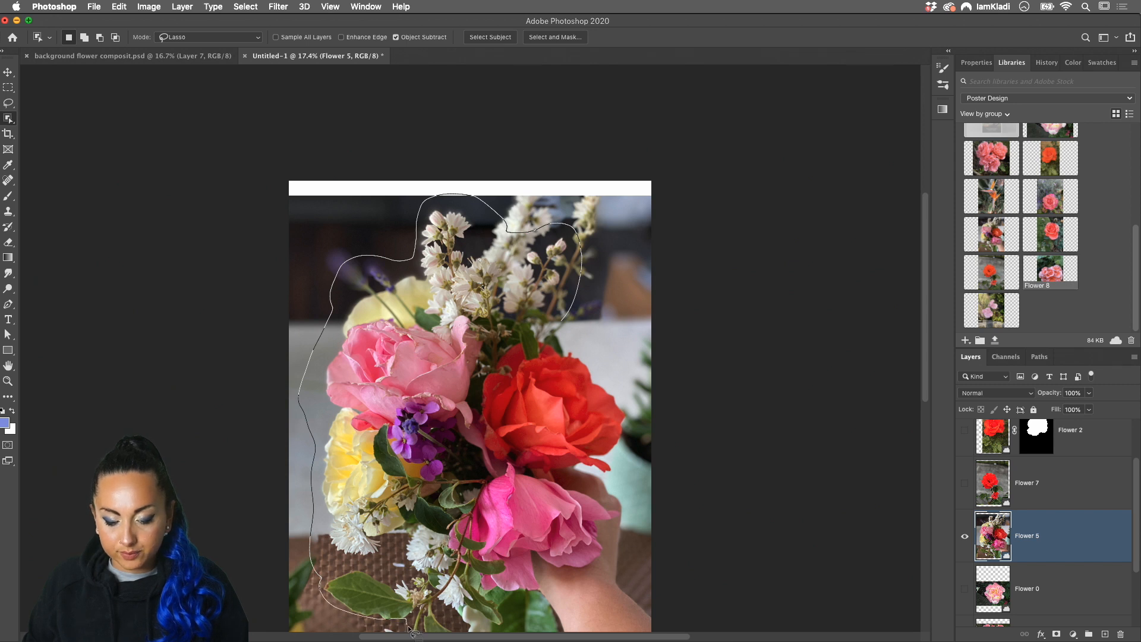
mouse_move(493, 641)
left_mouse_down()
mouse_move(551, 636)
mouse_move(546, 572)
mouse_move(598, 584)
mouse_move(623, 513)
mouse_move(574, 472)
mouse_move(614, 475)
mouse_move(635, 406)
mouse_move(561, 324)
left_mouse_up()
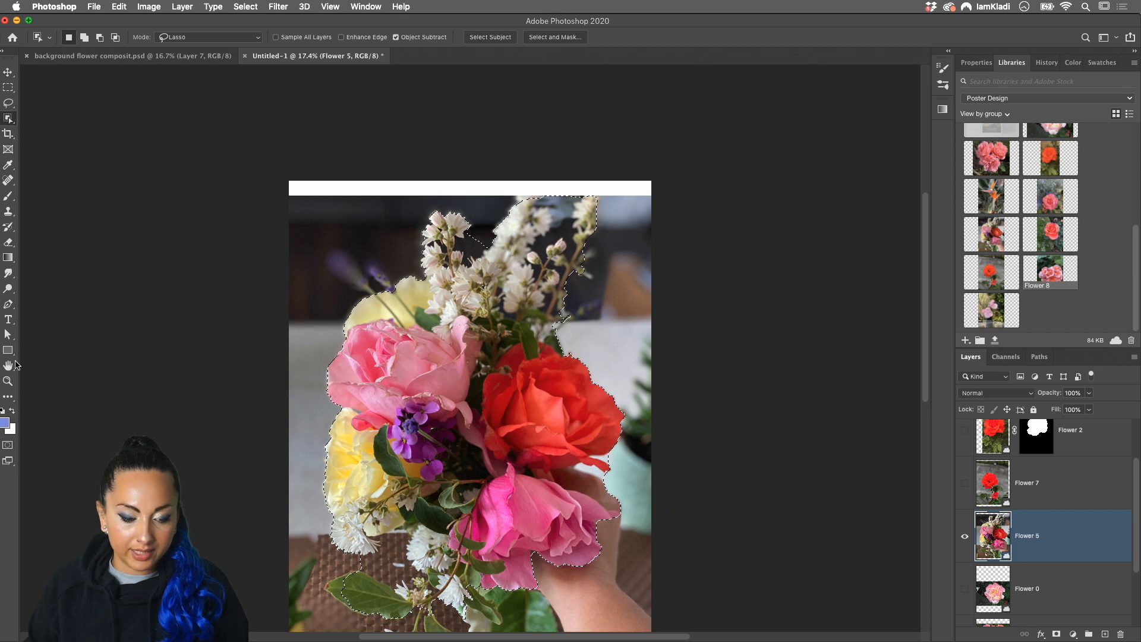
- Add the small white flower and the green leaf hanging below the bouquet to the selection
double_click(9, 365)
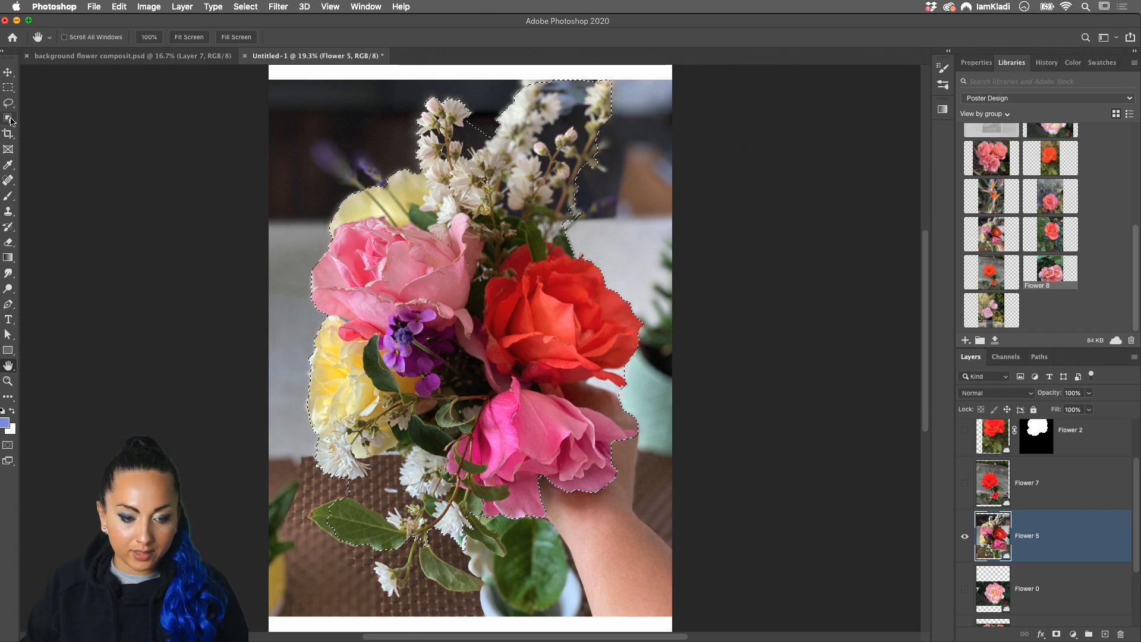
left_click(9, 119)
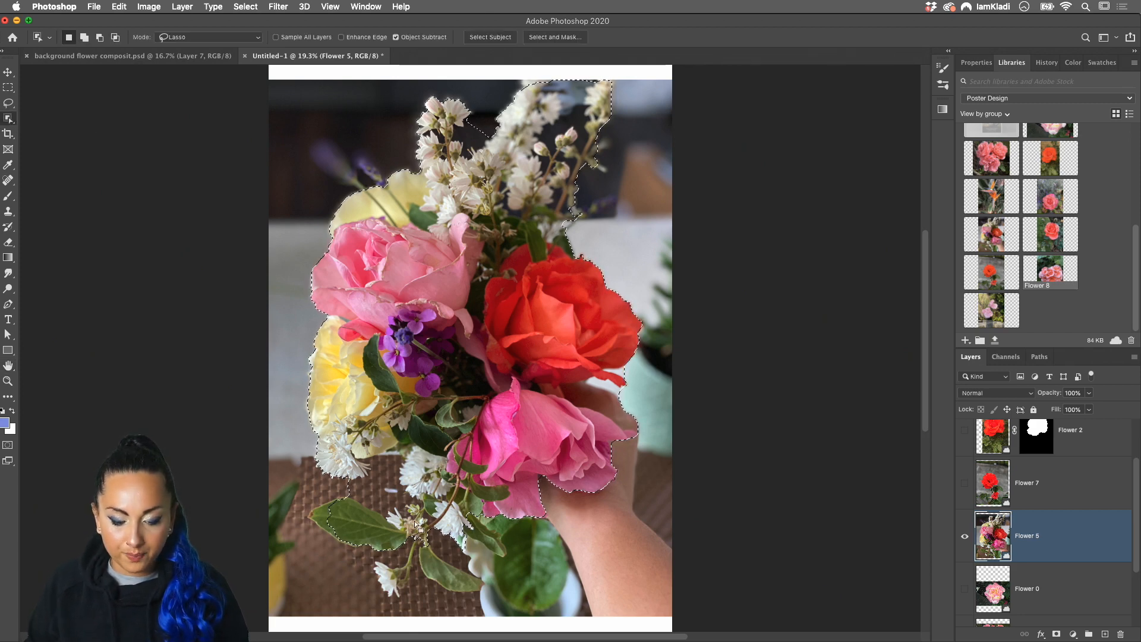
key("shift")
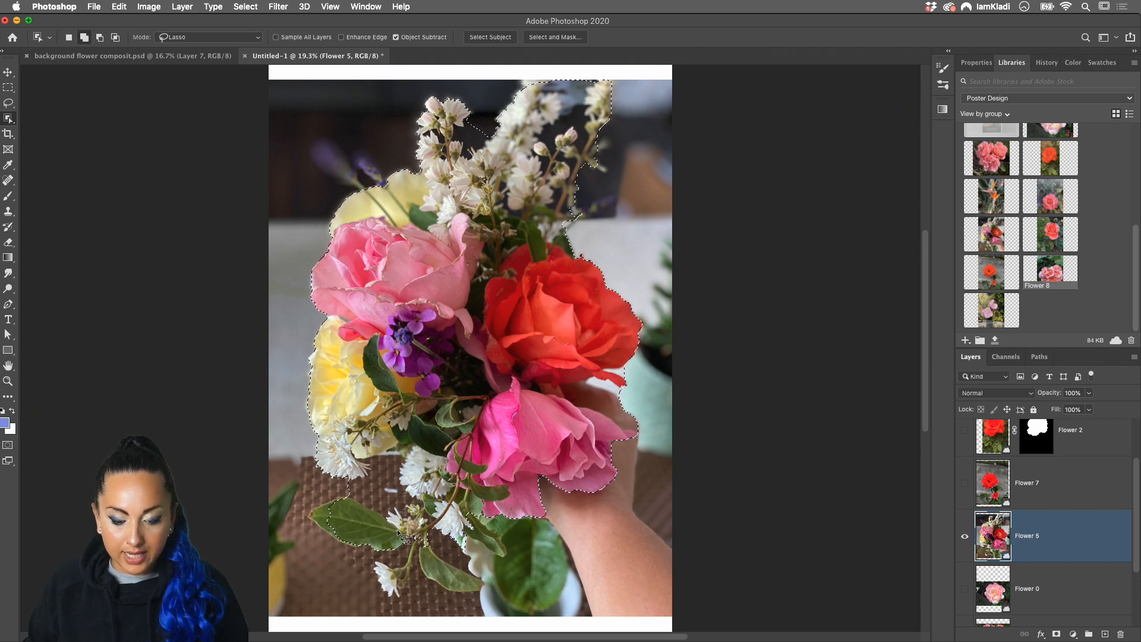
mouse_move(359, 582)
left_mouse_down()
mouse_move(405, 609)
mouse_move(488, 613)
mouse_move(482, 569)
left_mouse_up()
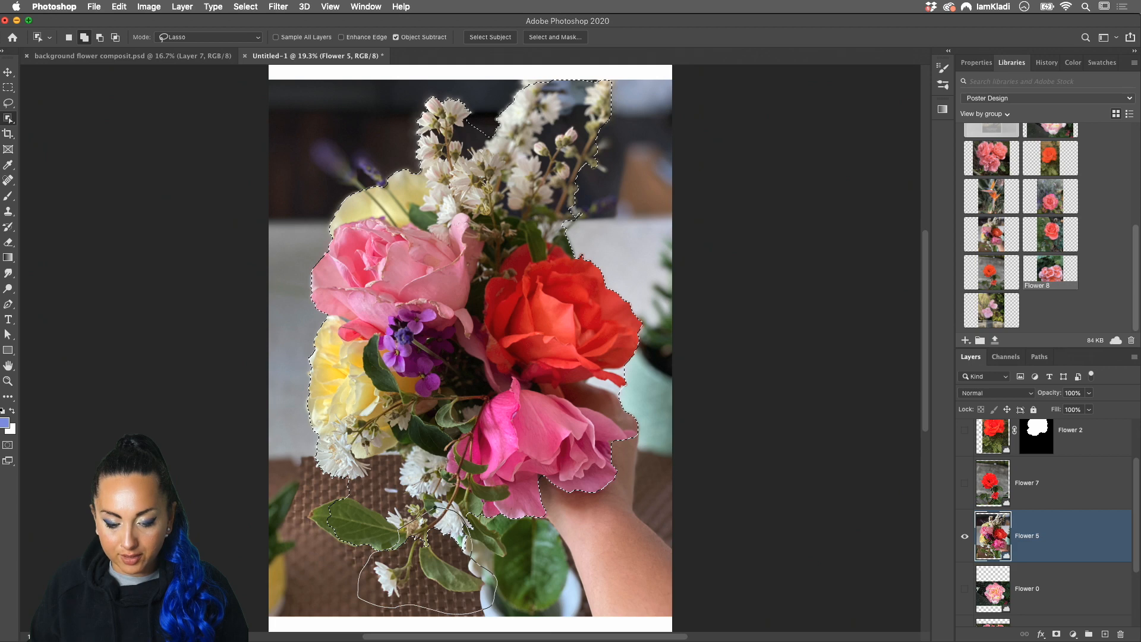
left_click_drag(443, 510, 440, 538)
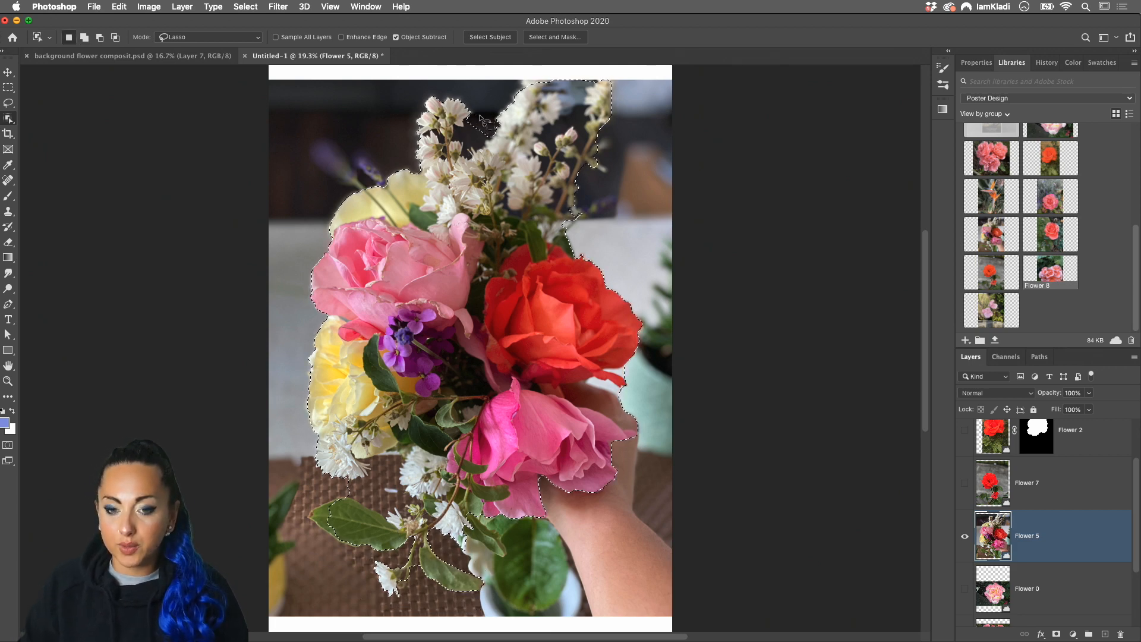
- Subtract the dark gap between the white blossom sprigs and the hand area between the red and pink roses from the selection
scroll(482, 119, "up", 3)
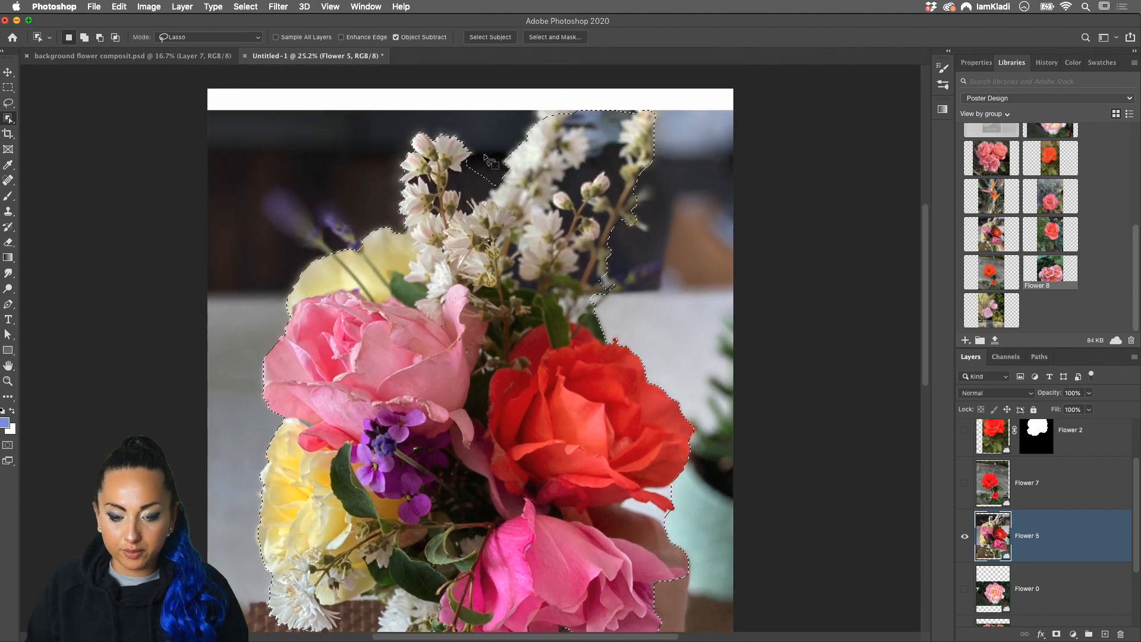
key("alt")
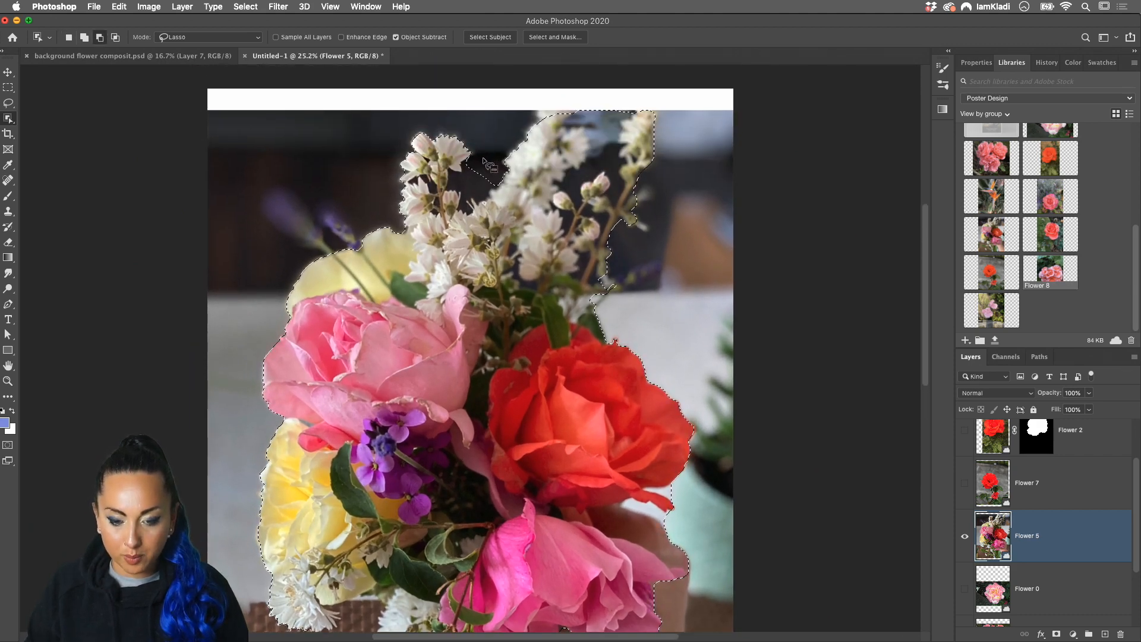
mouse_move(483, 160)
left_mouse_down()
mouse_move(462, 182)
mouse_move(473, 199)
mouse_move(488, 195)
mouse_move(494, 156)
left_mouse_up()
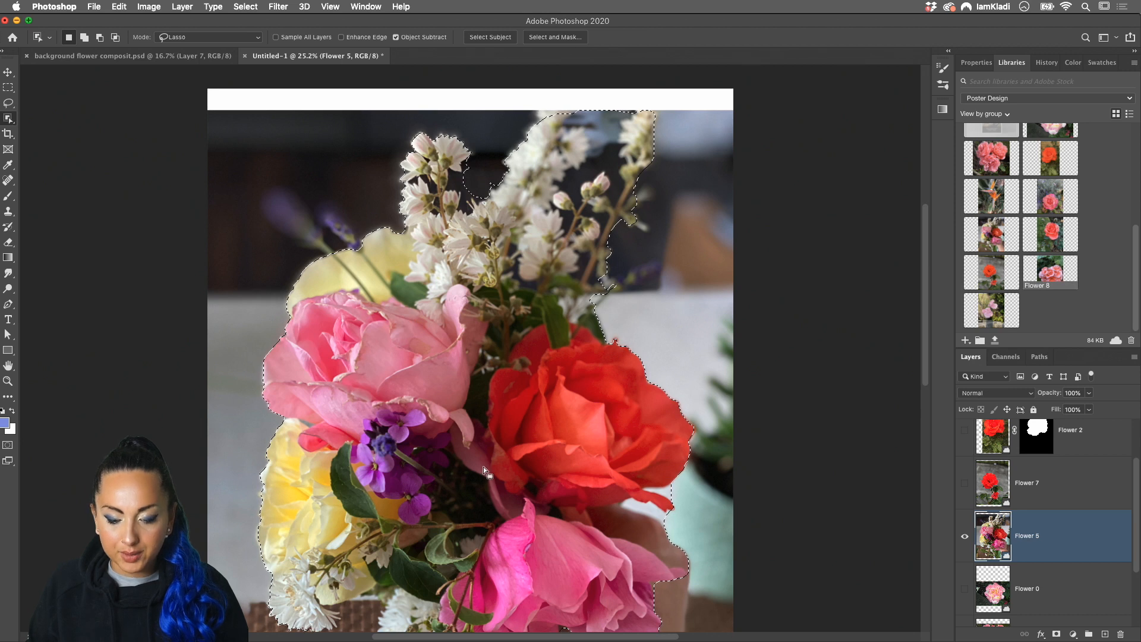
mouse_move(687, 521)
left_mouse_down()
mouse_move(613, 506)
mouse_move(603, 517)
mouse_move(675, 560)
mouse_move(702, 552)
mouse_move(684, 521)
left_mouse_up()
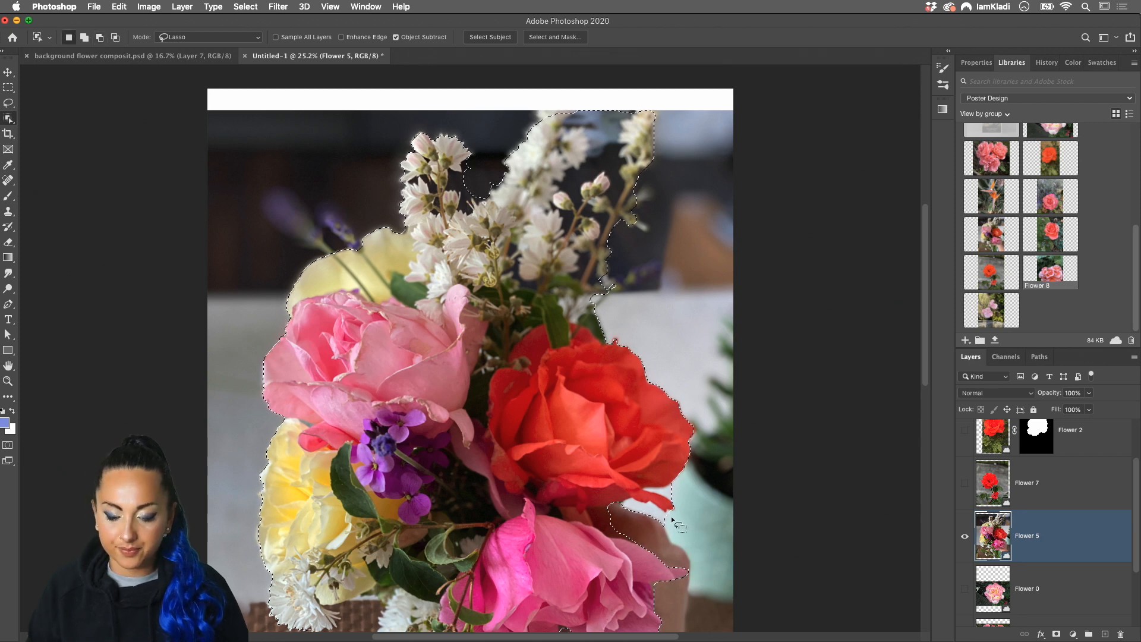
- Add the area around the bouquet's lower-left leaf to the selection and turn the selection into a layer mask on Flower 5
scroll(674, 523, "down", 2)
scroll(673, 524, "down", 1)
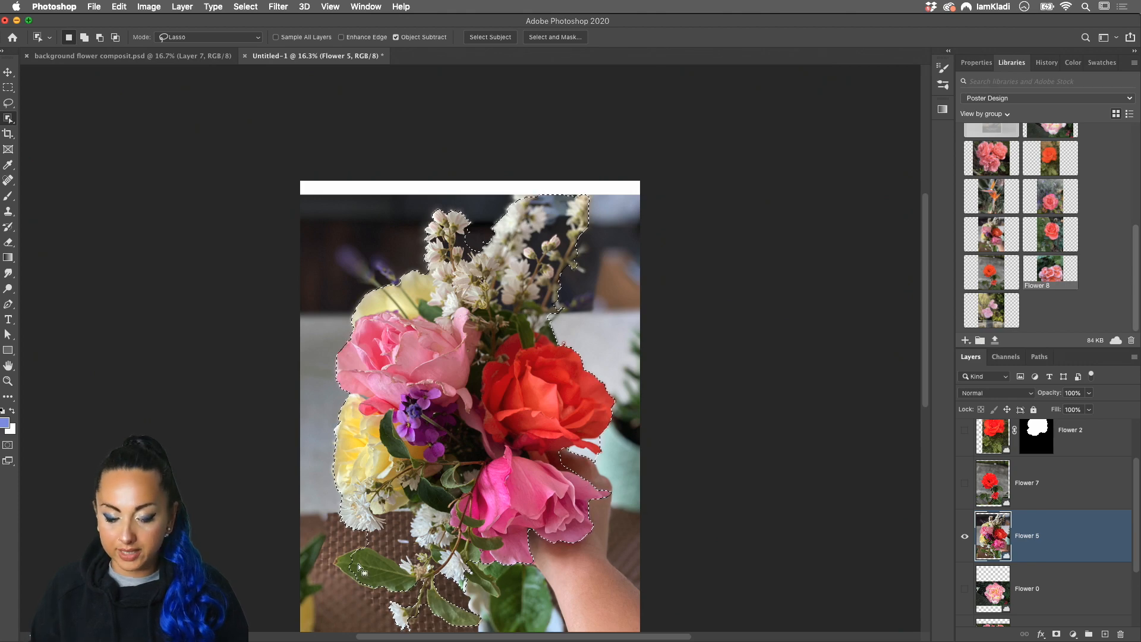
key("shift")
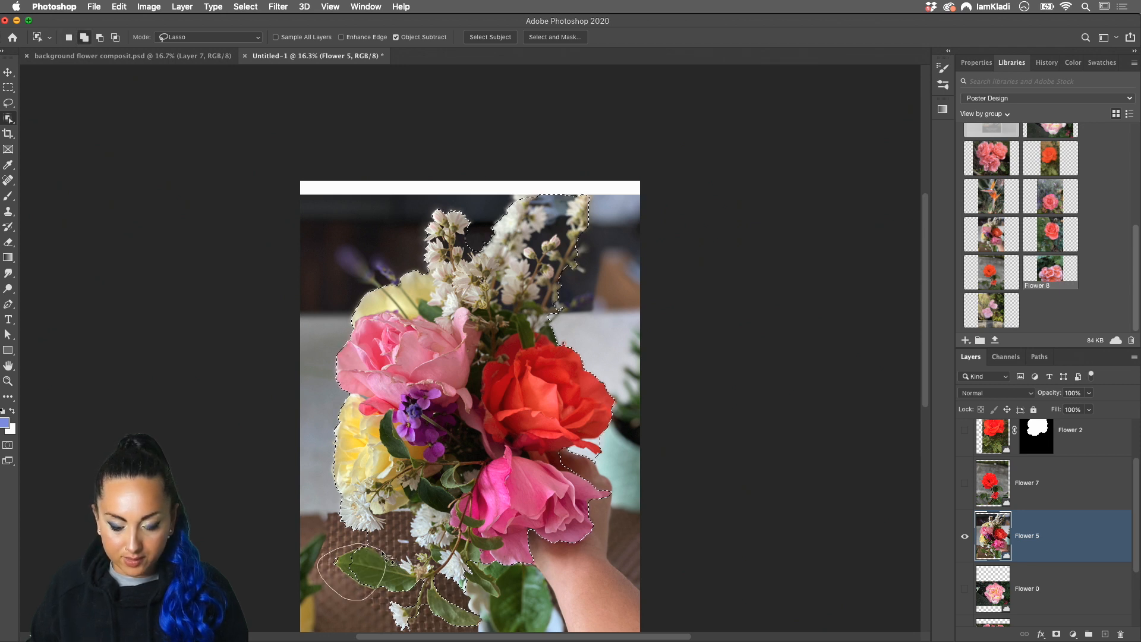
left_click_drag(381, 560, 381, 563)
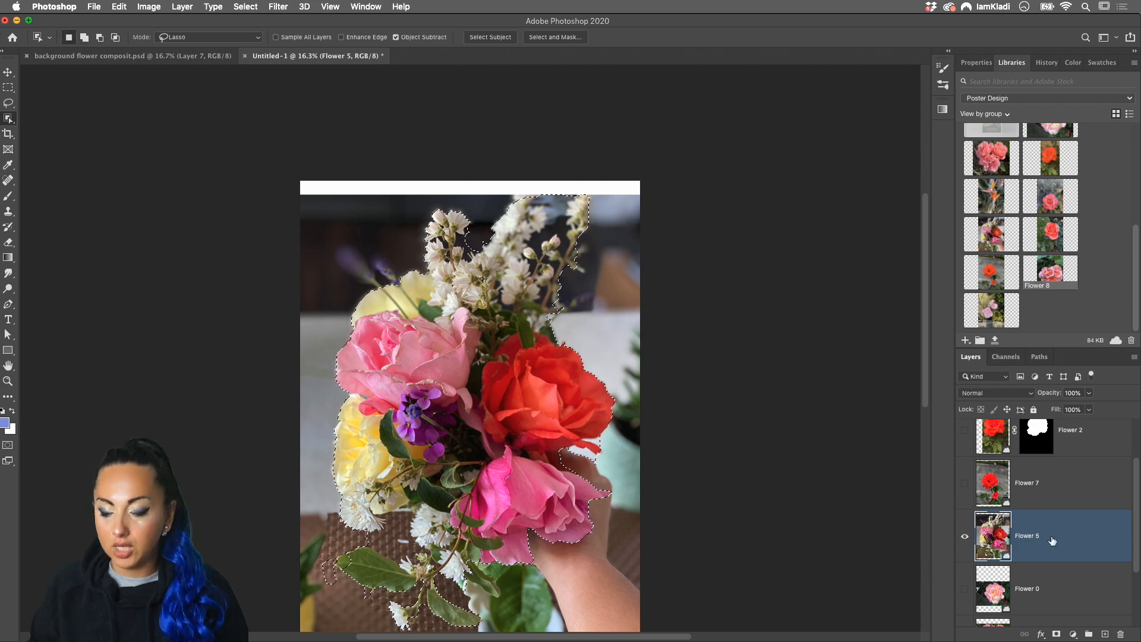
left_click(1057, 635)
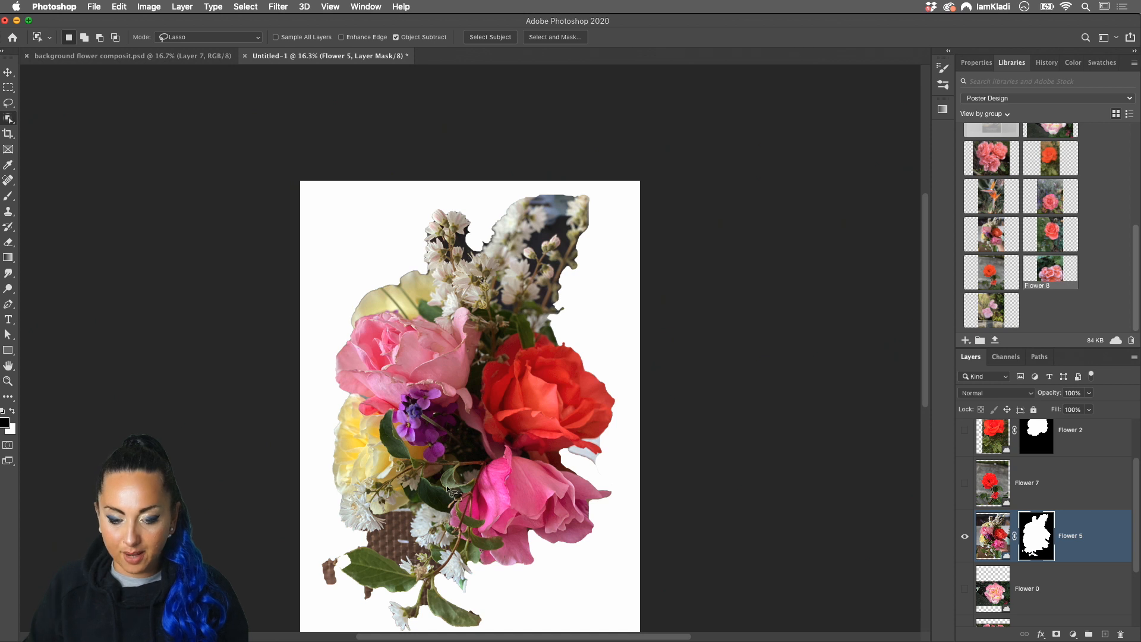
scroll(447, 487, "up", 3)
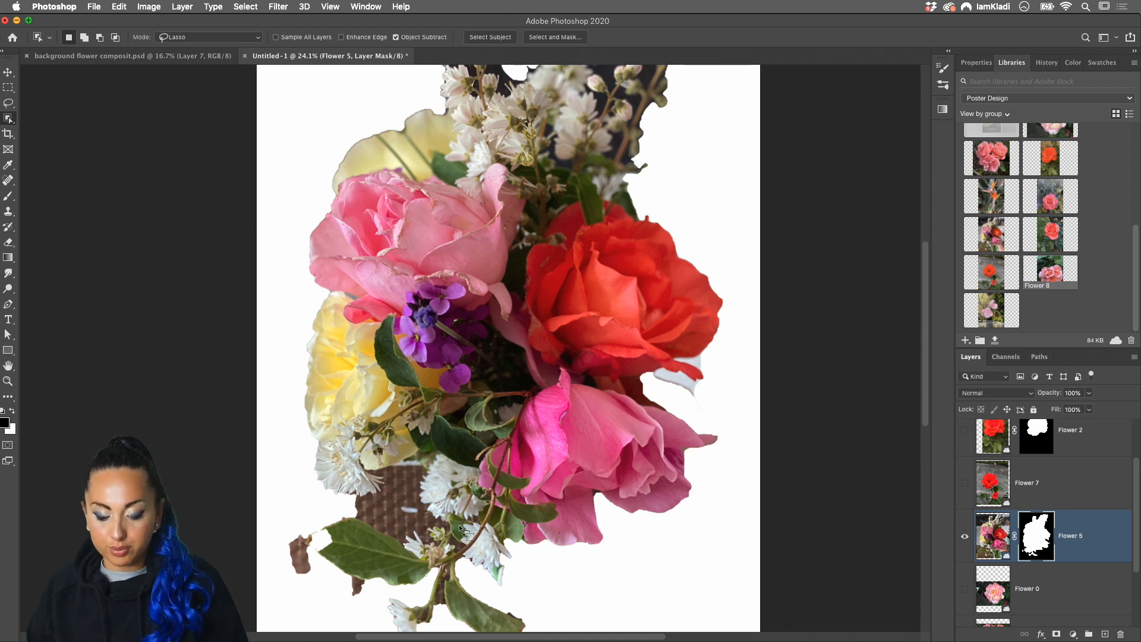
- Paint black on the Flower 5 mask with a 250 px brush to hide the stray brown fragment beside the lower-left leaf
key("b")
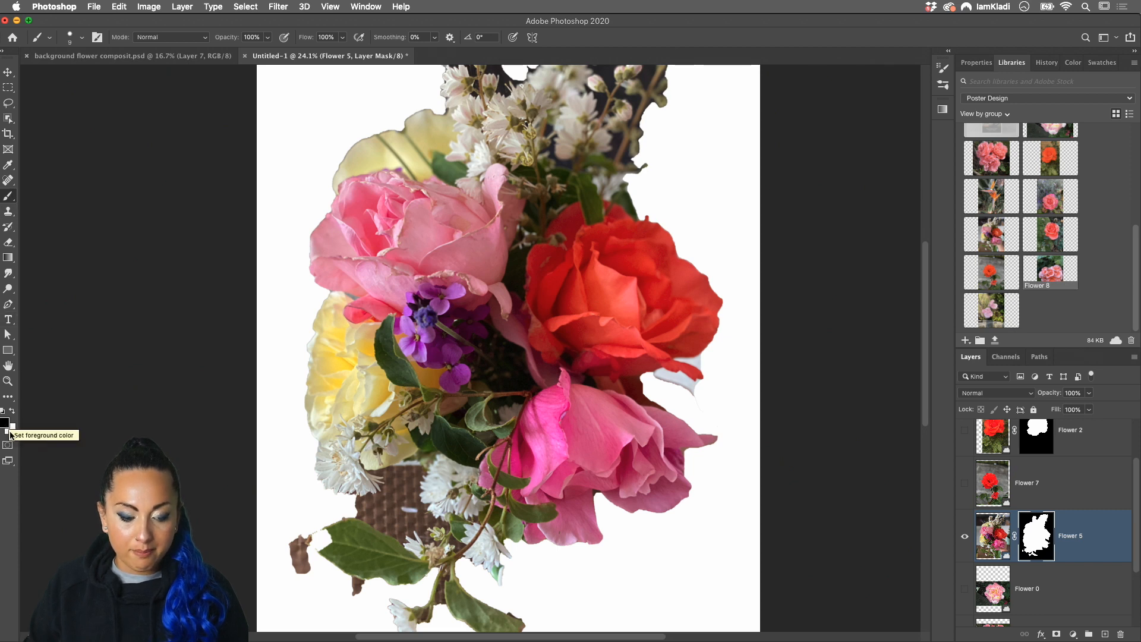
left_click(4, 423)
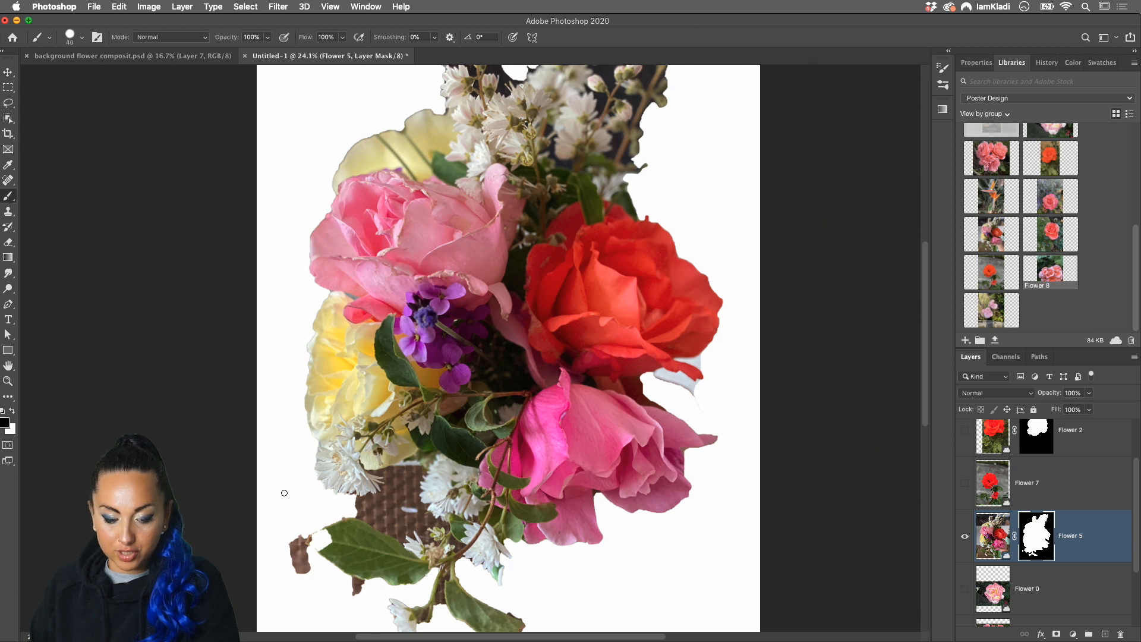
key("bracketright")
key("bracketright")
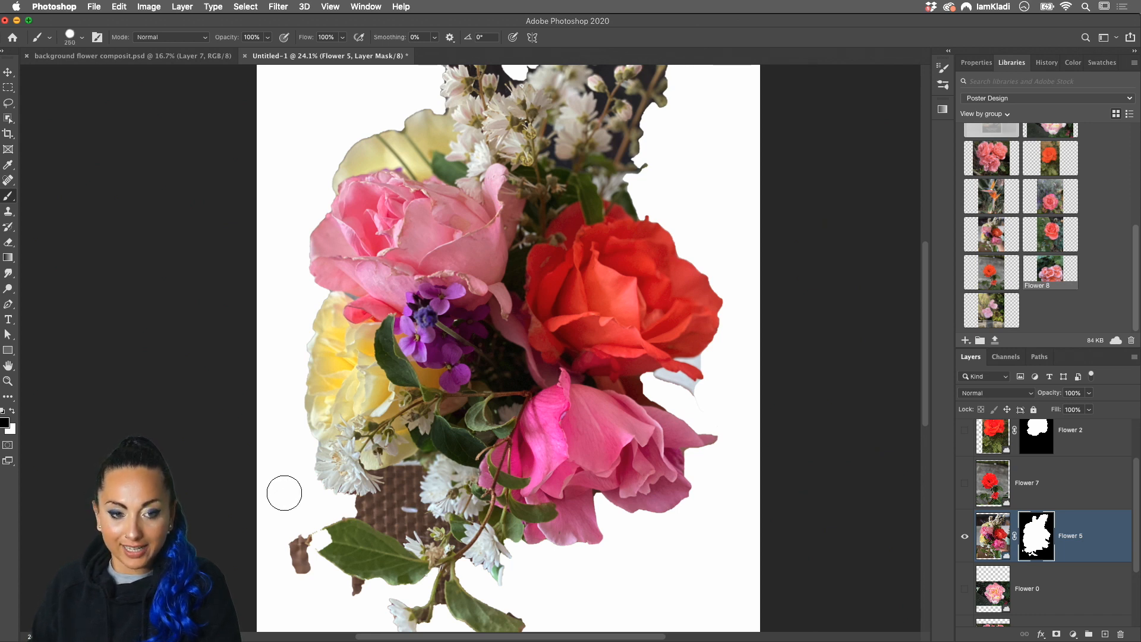
key("bracketright")
key("bracketright")
key("bracketright")
key("bracketright")
key("bracketright")
key("bracketright")
key("bracketright")
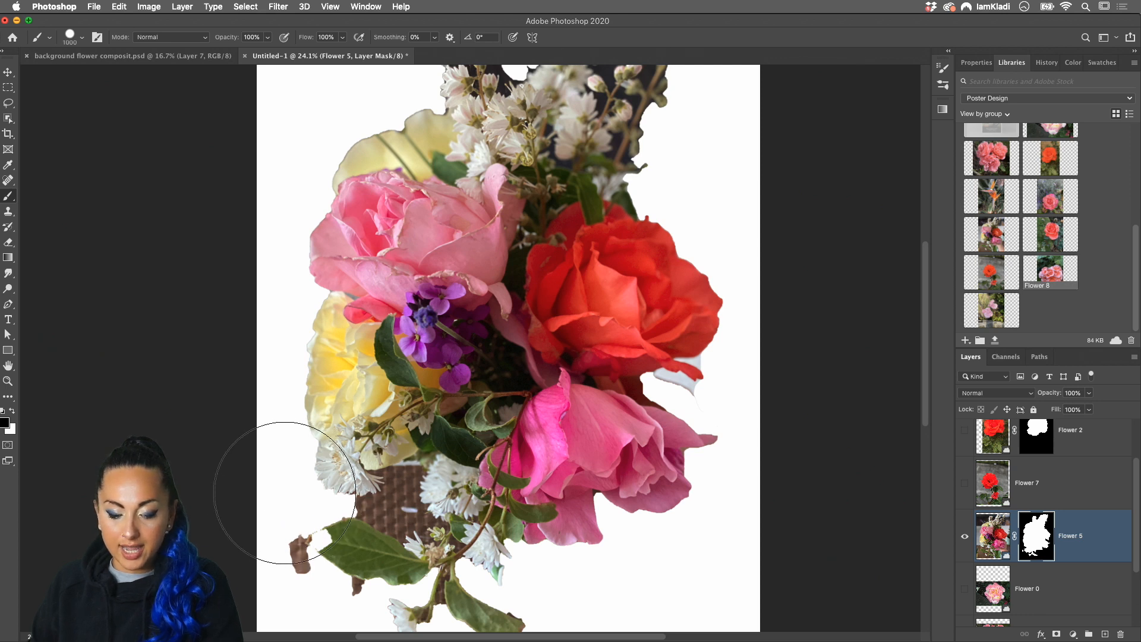
key("bracketleft")
key("bracketleft")
key("bracketleft")
key("bracketleft")
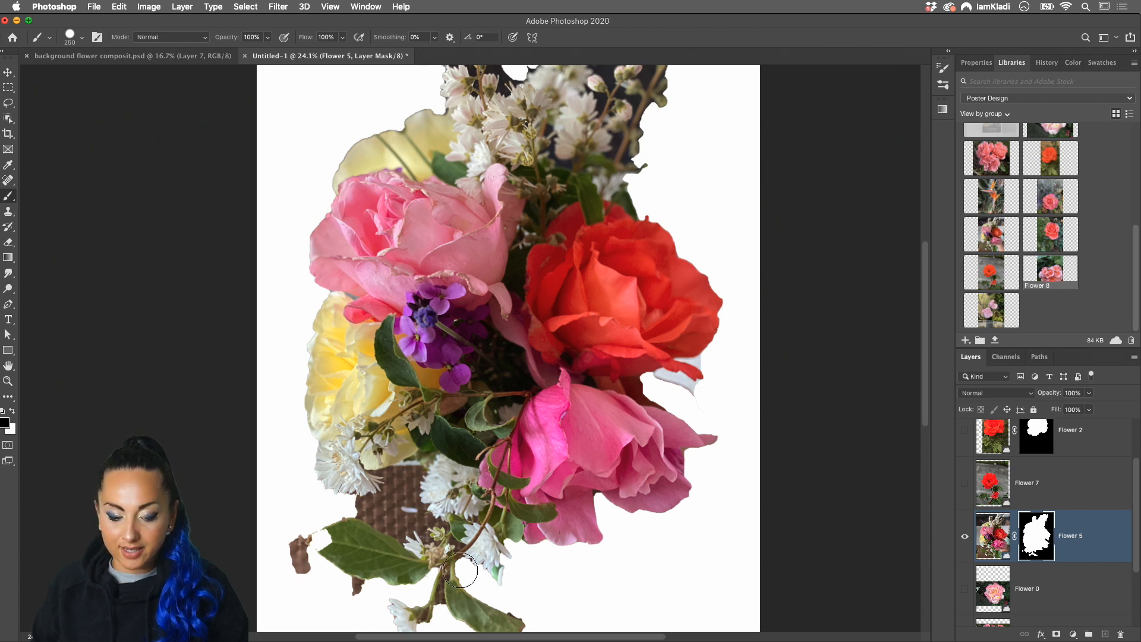
left_click_drag(313, 535, 301, 551)
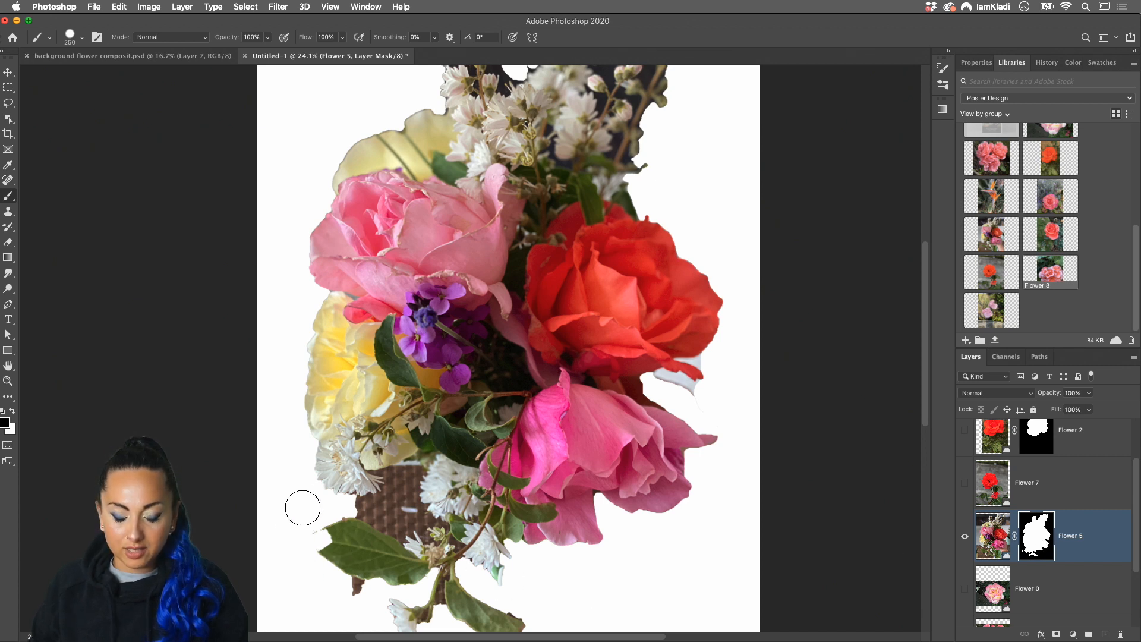
- Mask out the brown woven background between the lower-left white blossom and the green leaf with a black 150 px brush
key("bracketleft")
key("bracketleft")
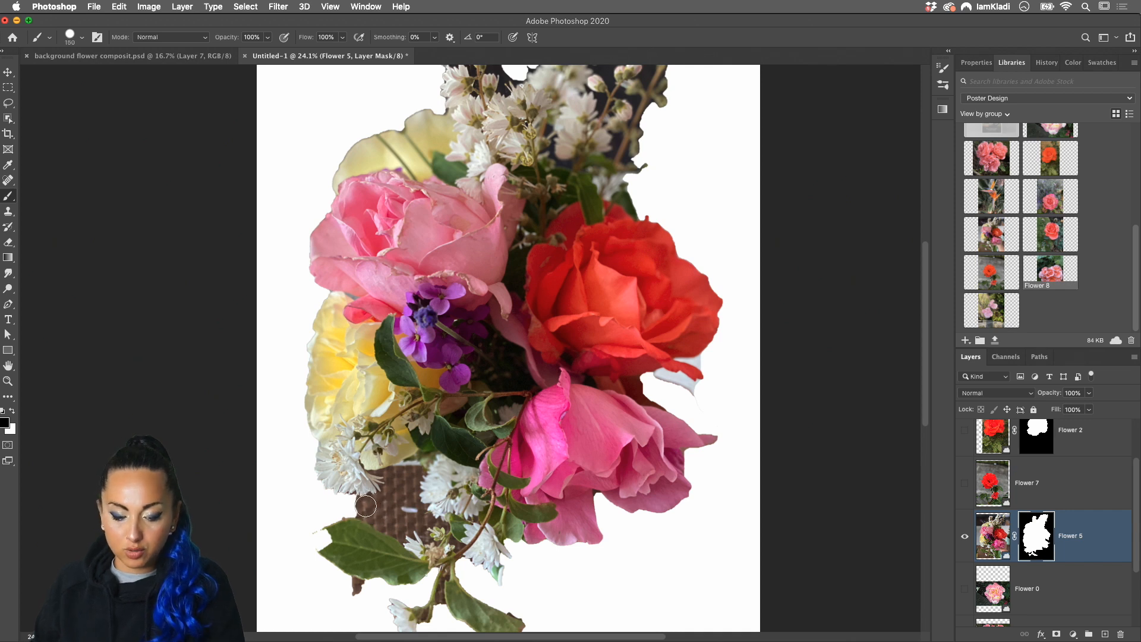
mouse_move(360, 505)
left_mouse_down()
mouse_move(389, 509)
mouse_move(392, 492)
mouse_move(378, 504)
mouse_move(399, 480)
mouse_move(410, 508)
mouse_move(392, 518)
mouse_move(330, 528)
left_mouse_up()
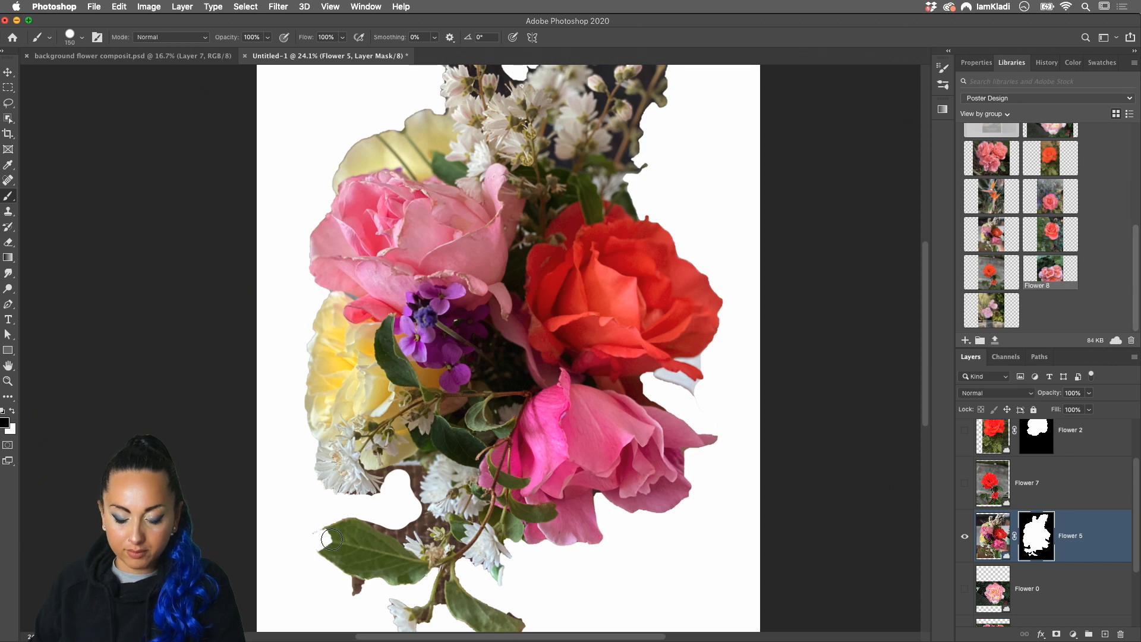
- Restore the missing tip of the lower-left leaf by painting white on the mask with a 90 px brush
scroll(331, 539, "up", 5)
scroll(349, 518, "down", 2)
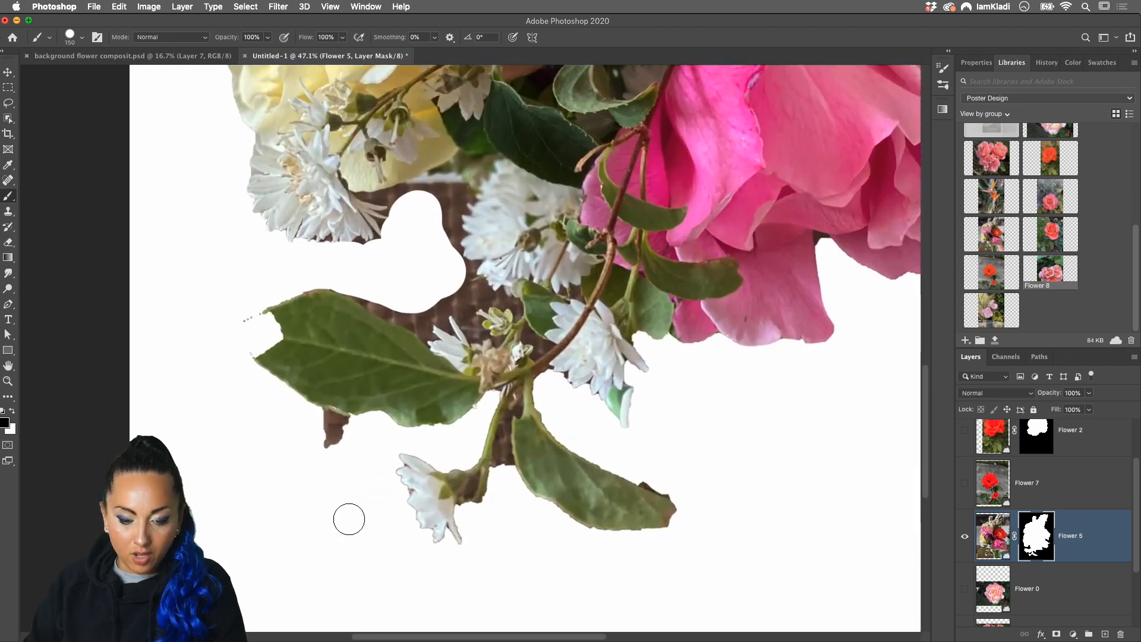
scroll(349, 519, "up", 3)
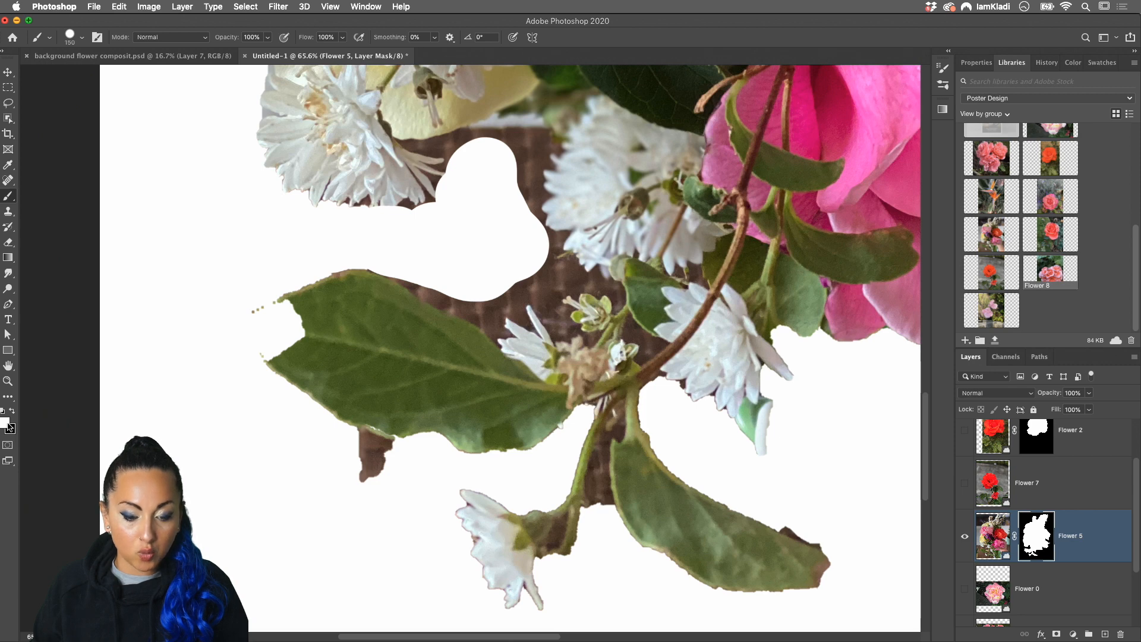
key("bracketleft")
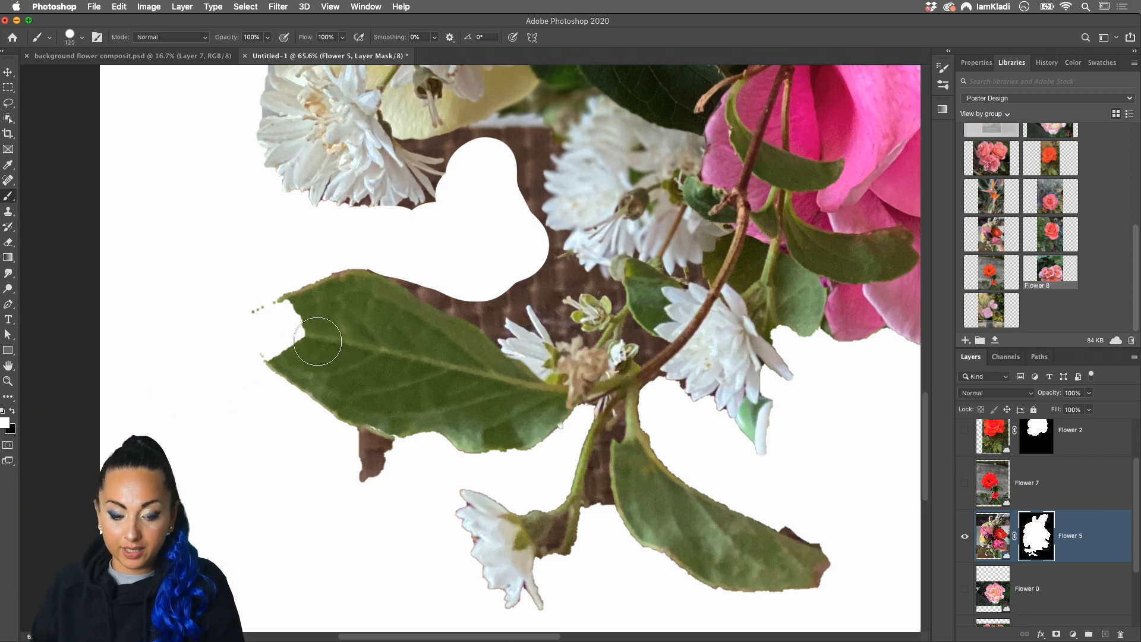
key("bracketleft")
key("bracketleft")
mouse_move(265, 323)
left_mouse_down()
mouse_move(301, 319)
mouse_move(260, 324)
mouse_move(329, 294)
mouse_move(267, 318)
mouse_move(270, 337)
mouse_move(303, 343)
mouse_move(249, 328)
mouse_move(307, 329)
left_mouse_up()
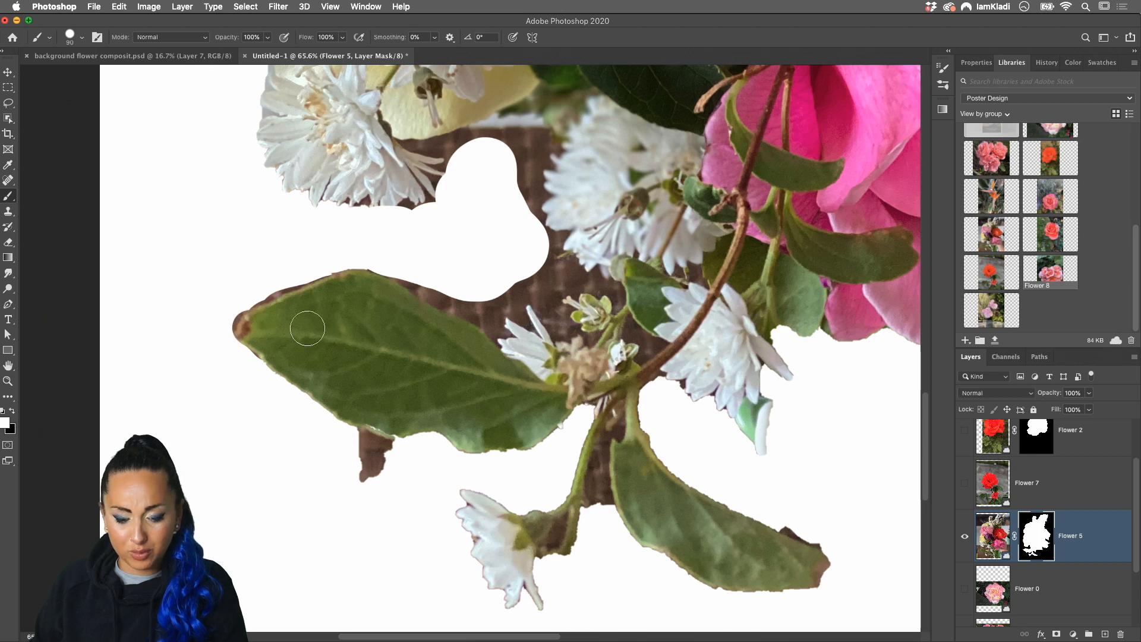
- Paint black on the mask over the brown remnants below and above the lower-left leaf and beside the lower-right leaf's tip
key("x")
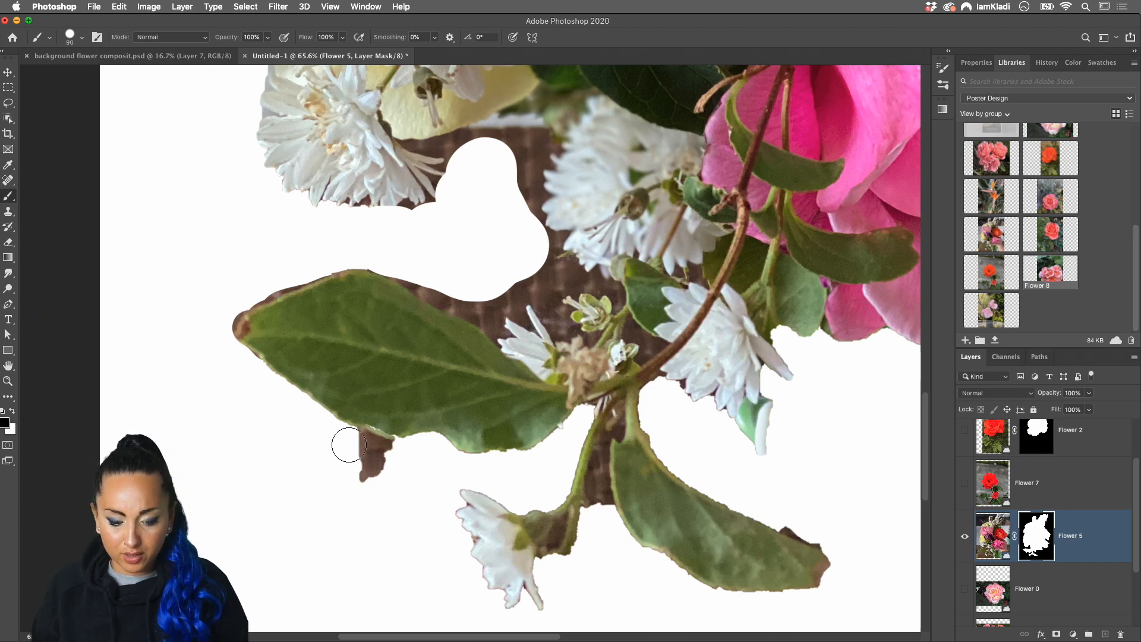
mouse_move(349, 445)
left_mouse_down()
mouse_move(380, 452)
mouse_move(364, 474)
left_mouse_up()
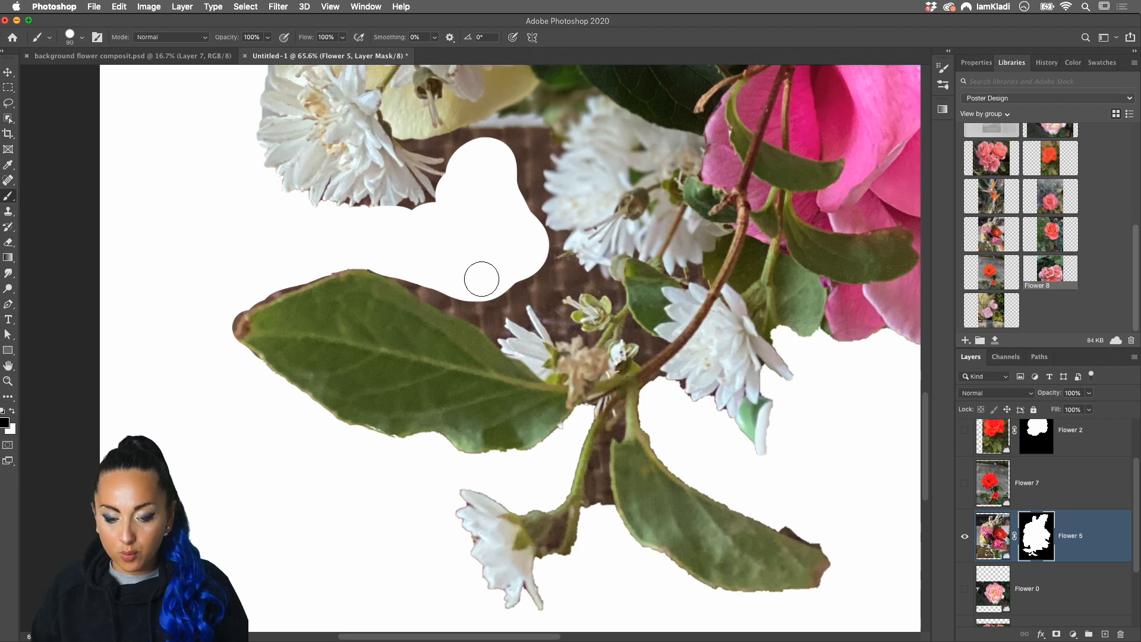
mouse_move(482, 279)
left_mouse_down()
mouse_move(441, 280)
mouse_move(420, 265)
mouse_move(474, 292)
mouse_move(541, 257)
mouse_move(550, 268)
left_mouse_up()
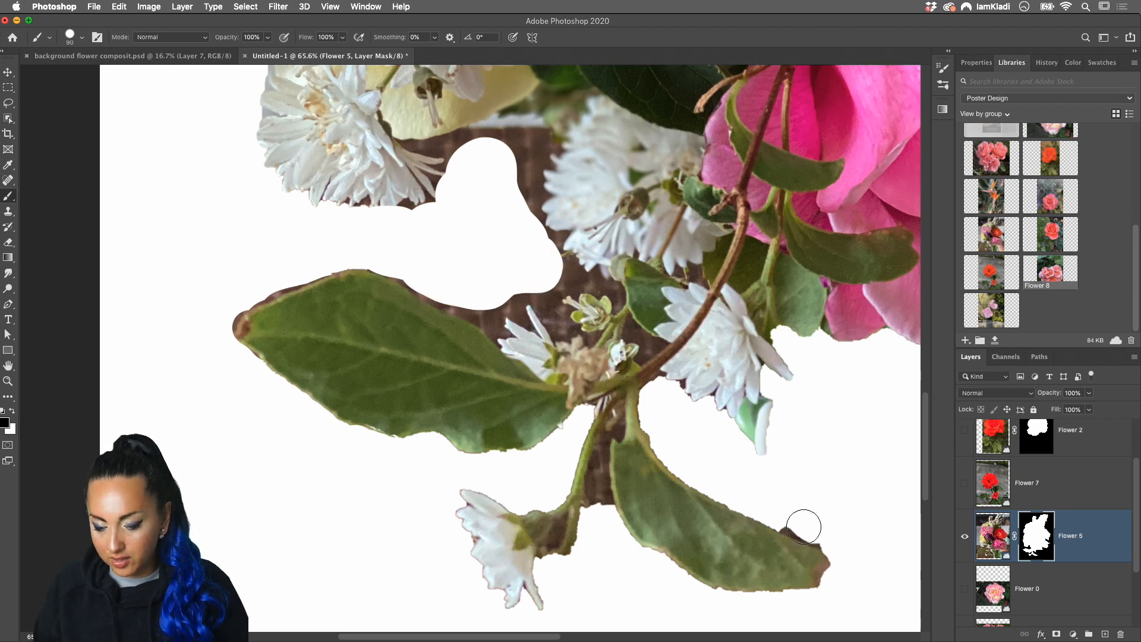
left_click_drag(804, 527, 770, 505)
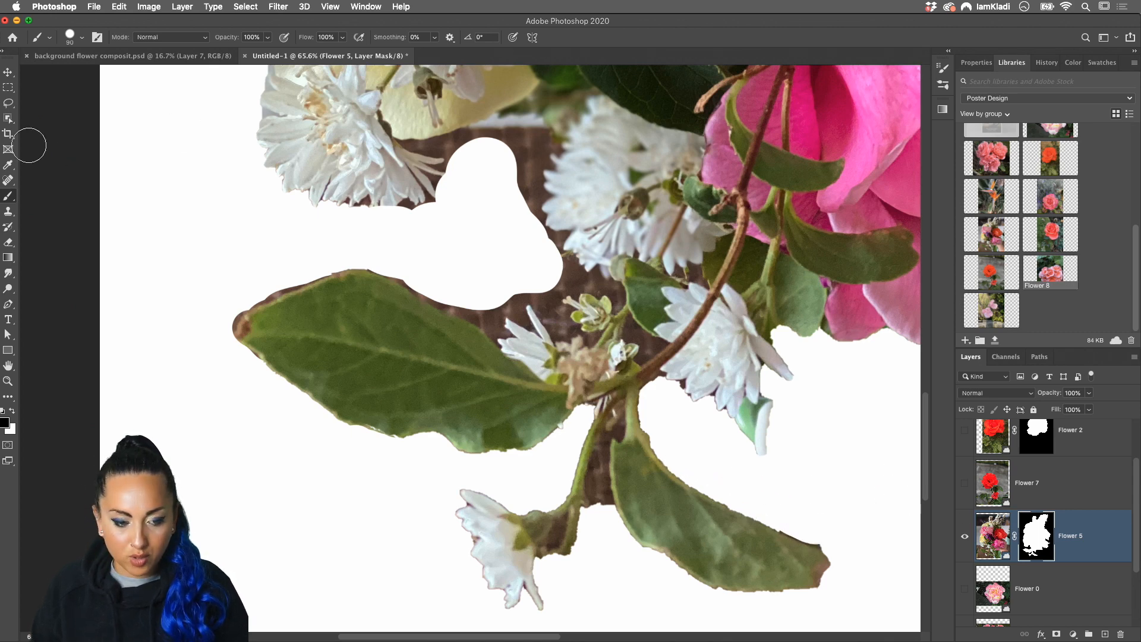
- Refine the Flower 5 mask edge in Select and Mask with Smooth at 66, output to Layer Mask
left_click(8, 118)
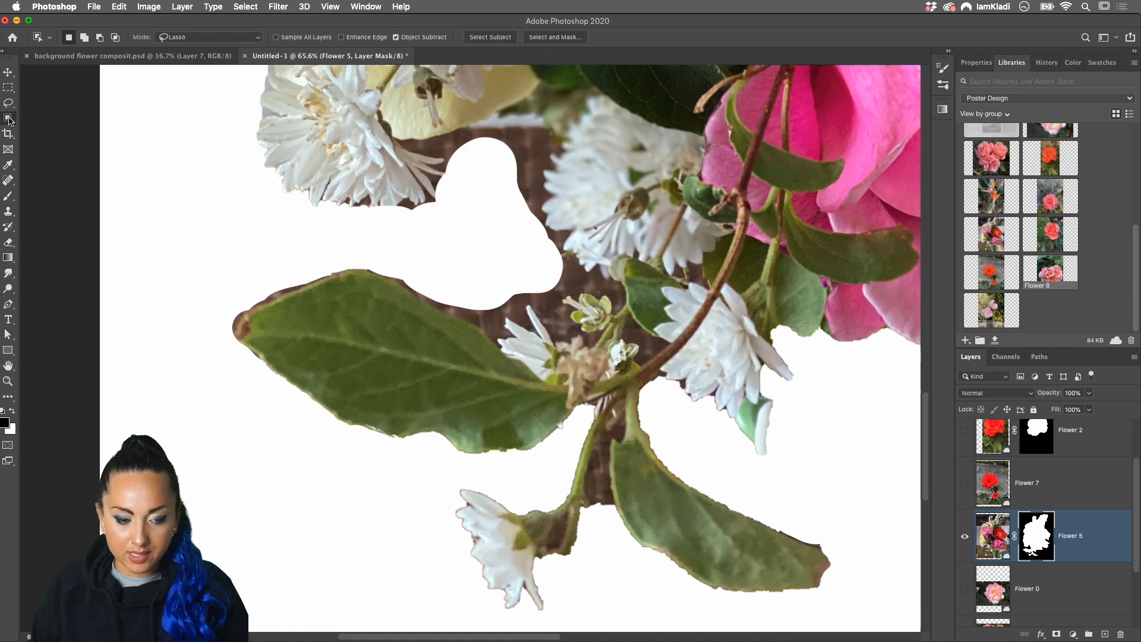
left_click(551, 38)
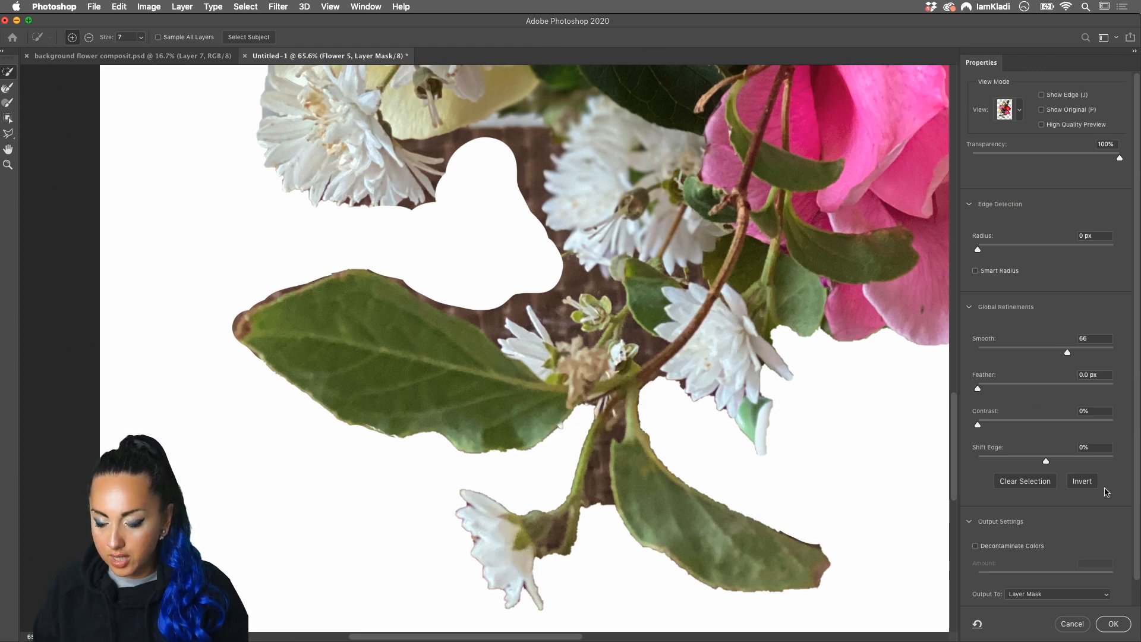
left_click(1112, 624)
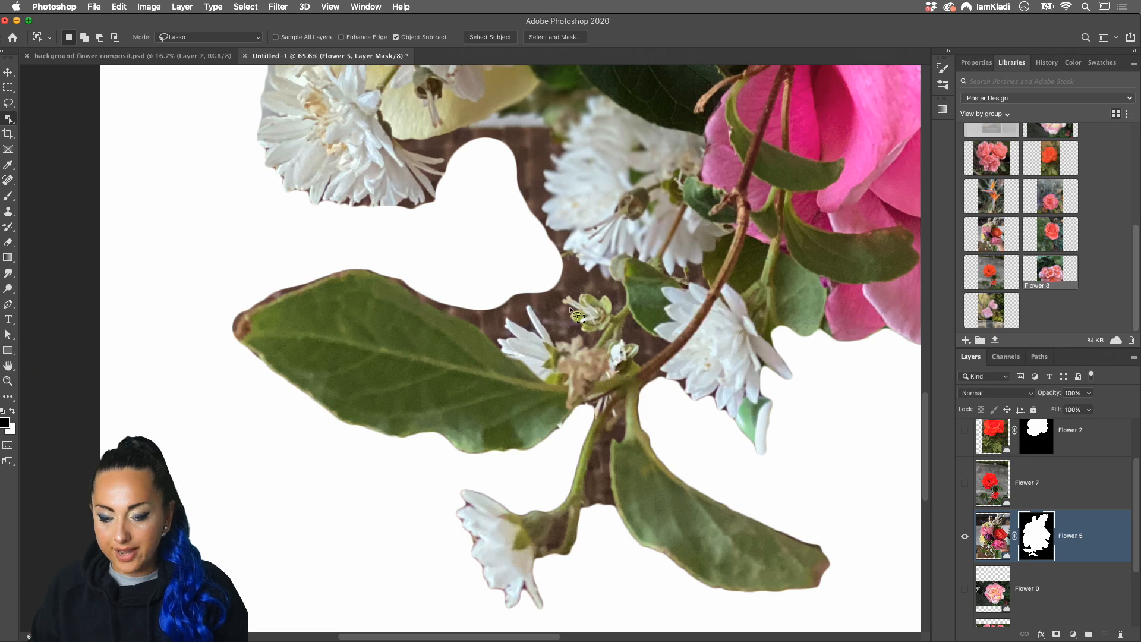
scroll(569, 305, "down", 5)
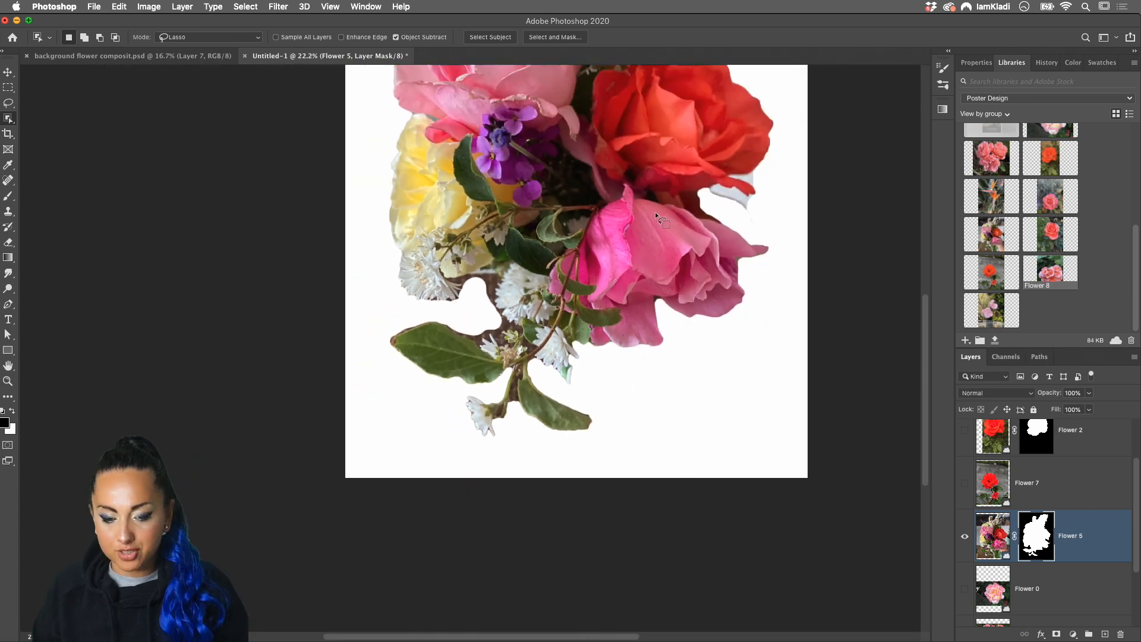
scroll(508, 282, "up", 5)
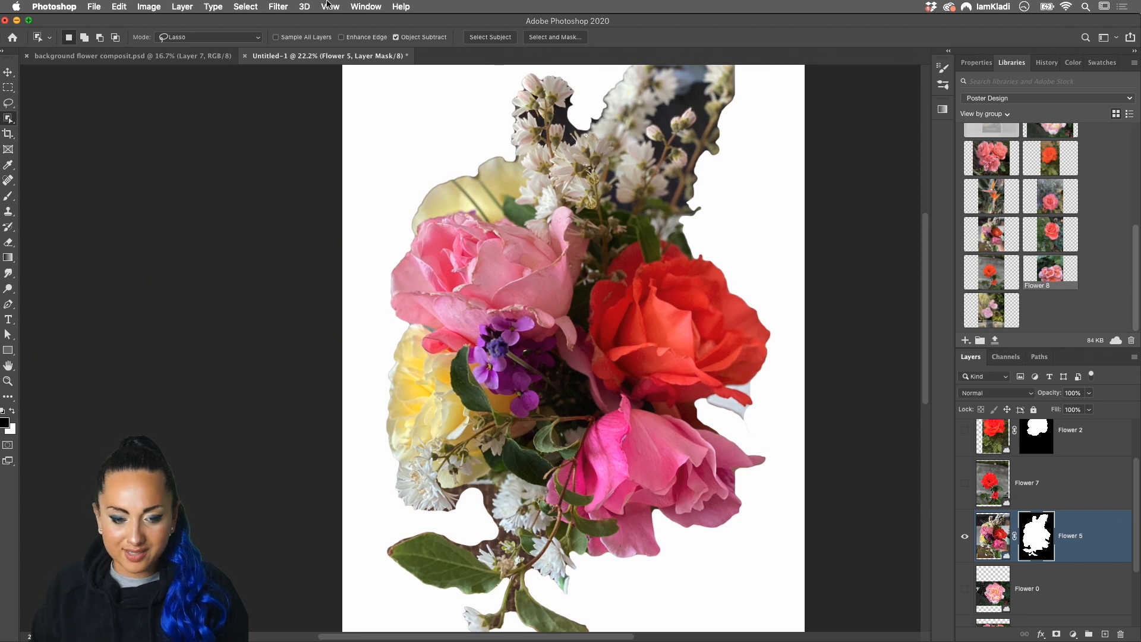
left_click(278, 7)
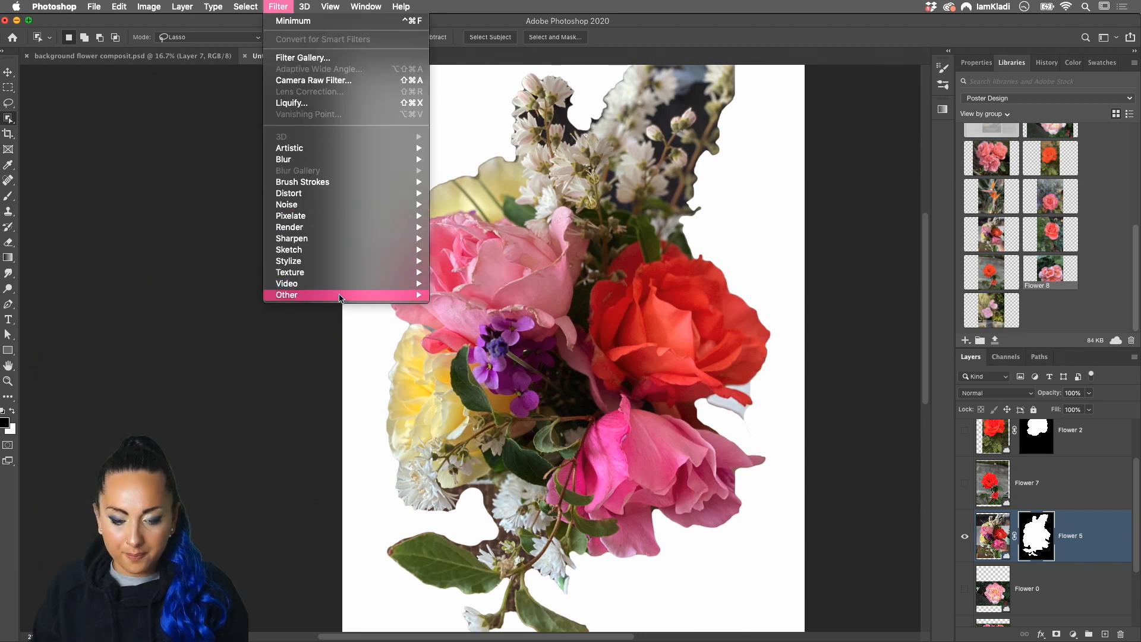
mouse_move(421, 299)
left_click(650, 19)
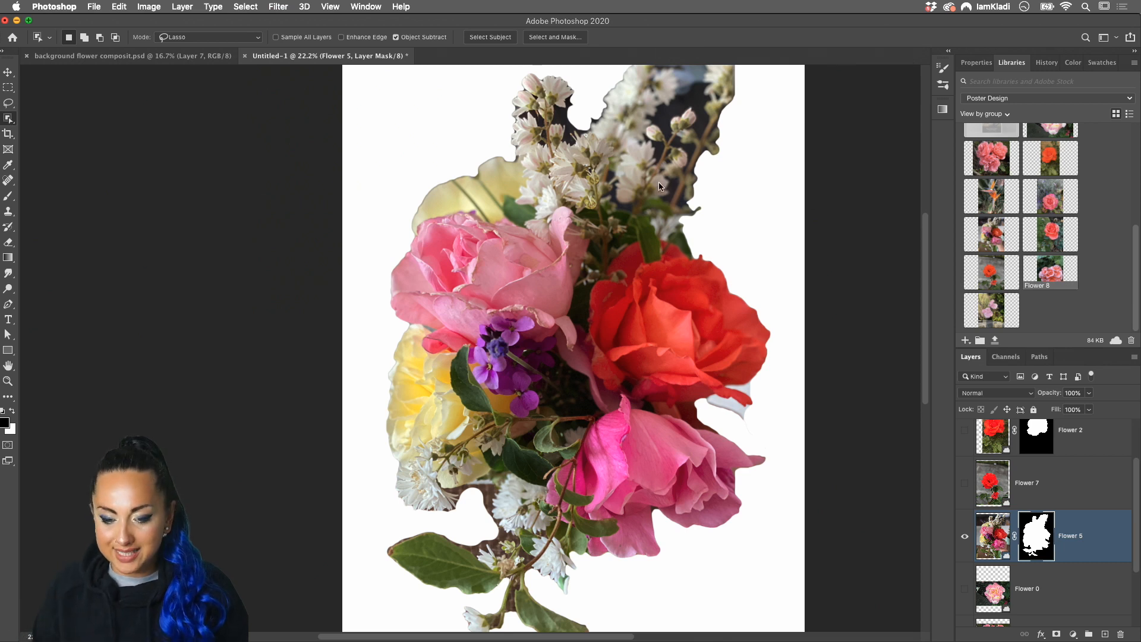
left_click(245, 7)
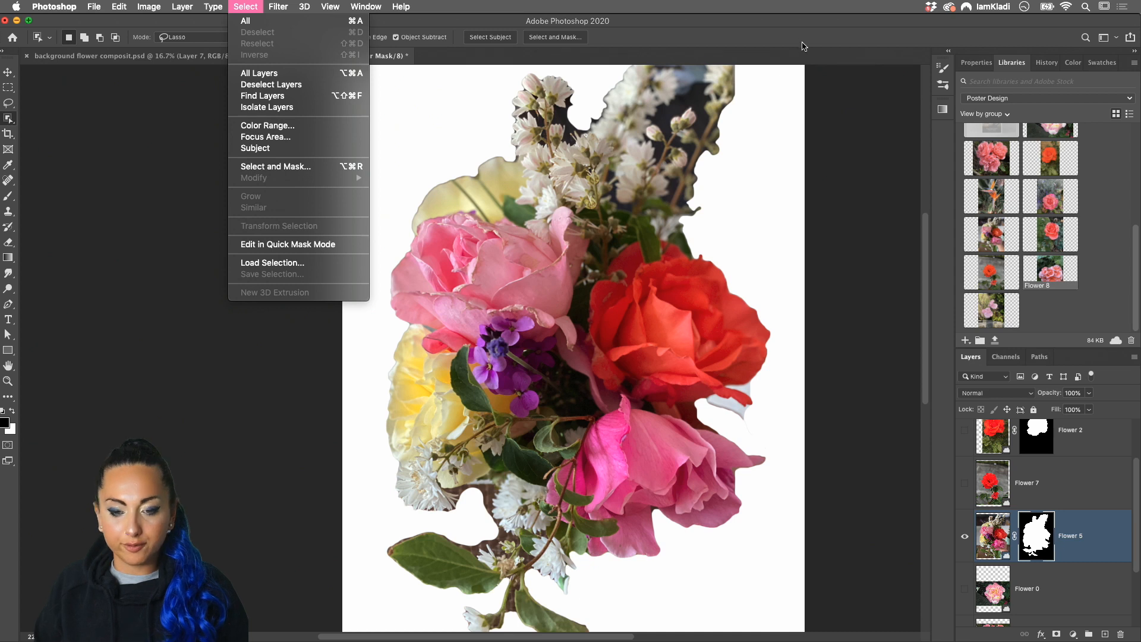
left_click(658, 27)
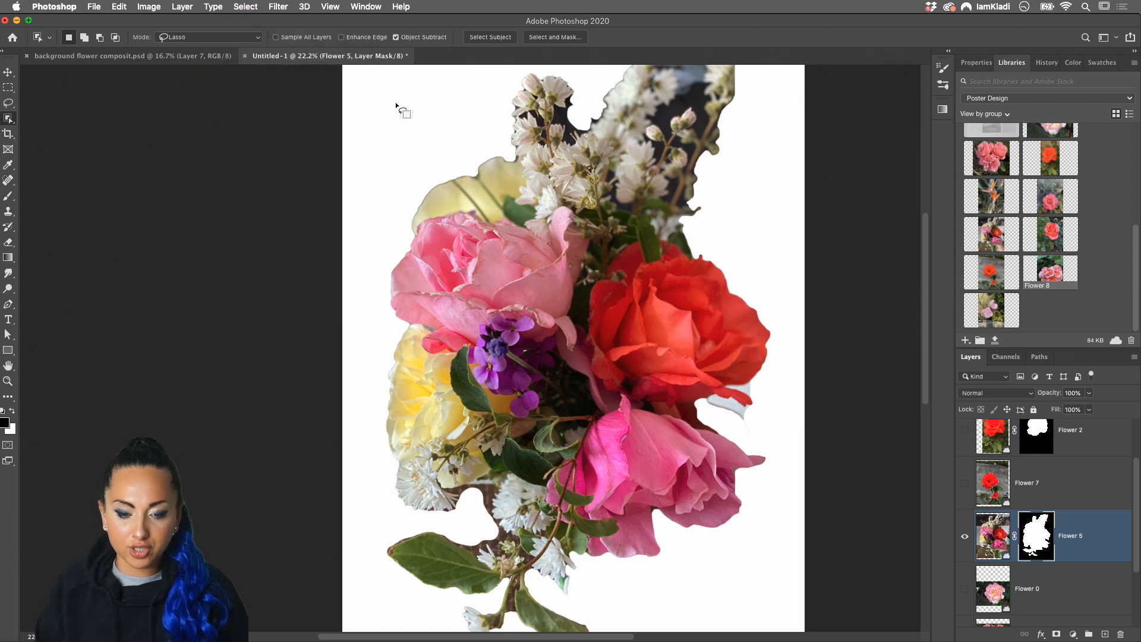
left_click(246, 7)
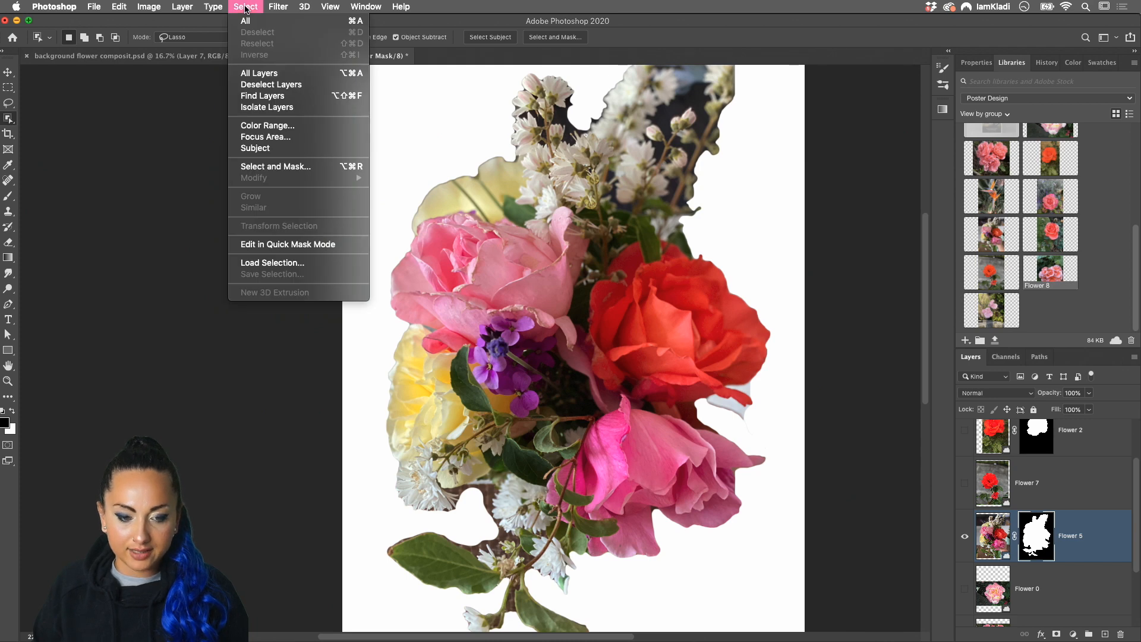
mouse_move(165, 11)
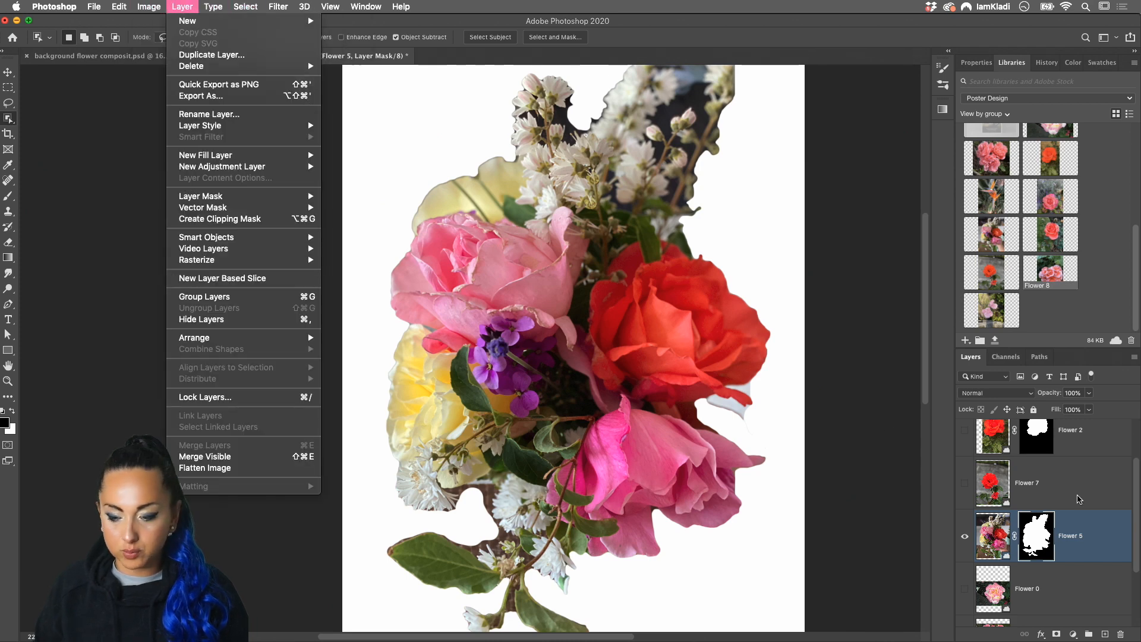
left_click(1011, 545)
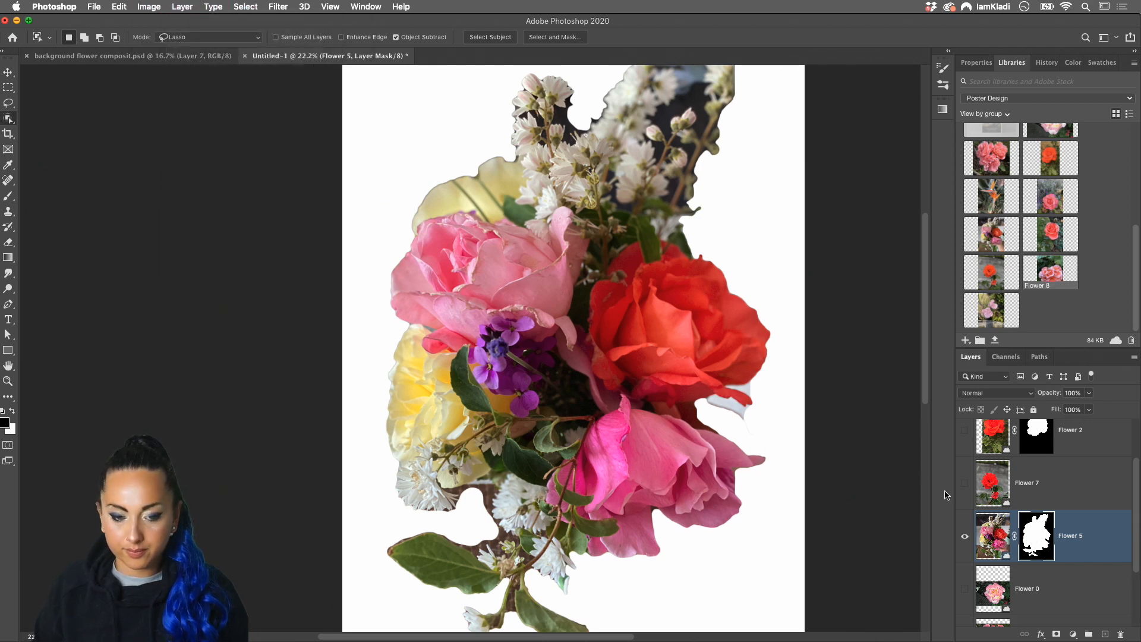
left_click(249, 7)
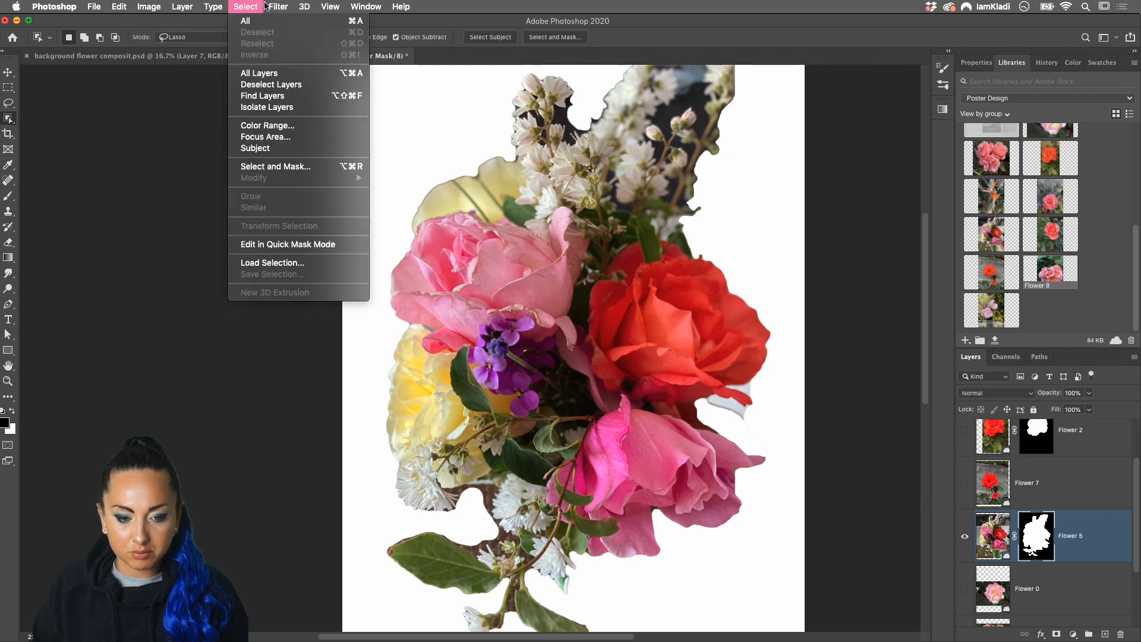
mouse_move(277, 6)
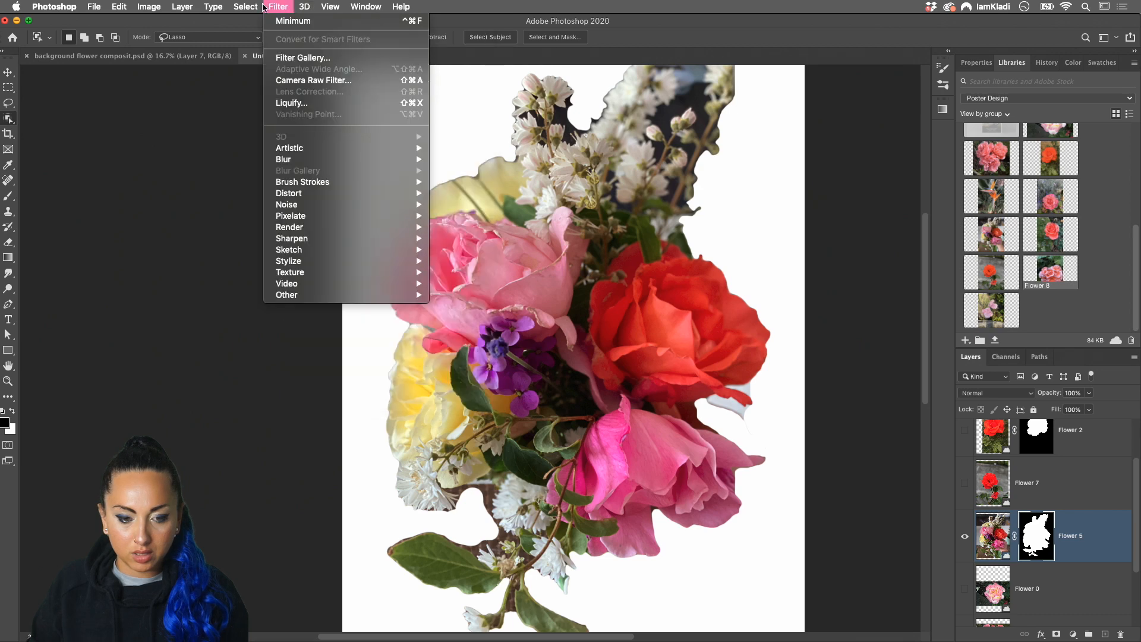
mouse_move(169, 7)
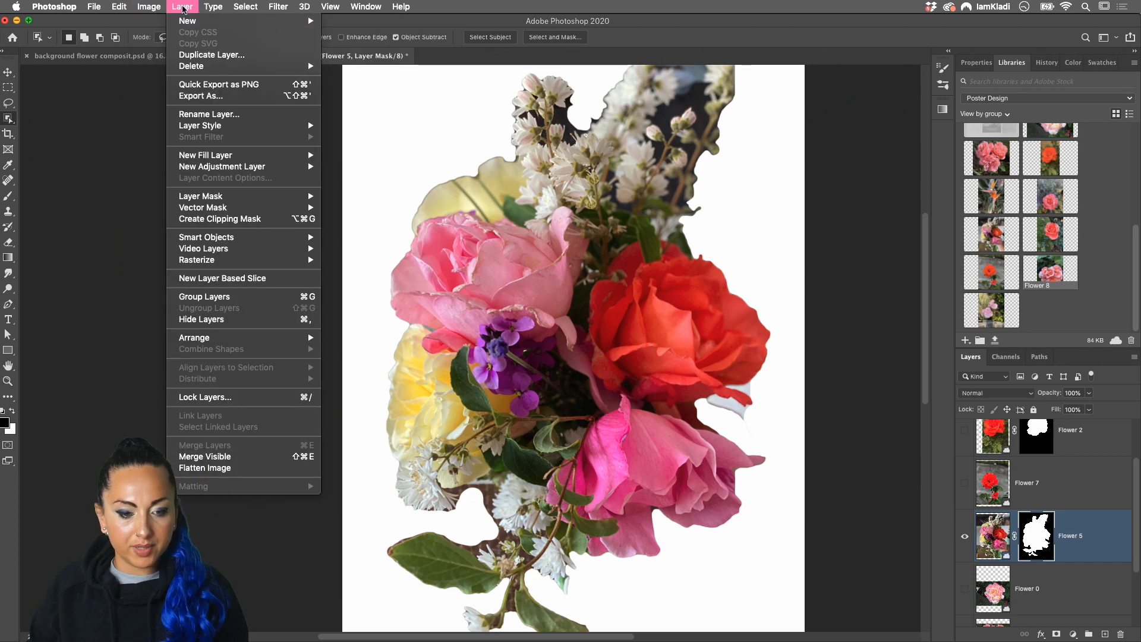
mouse_move(242, 5)
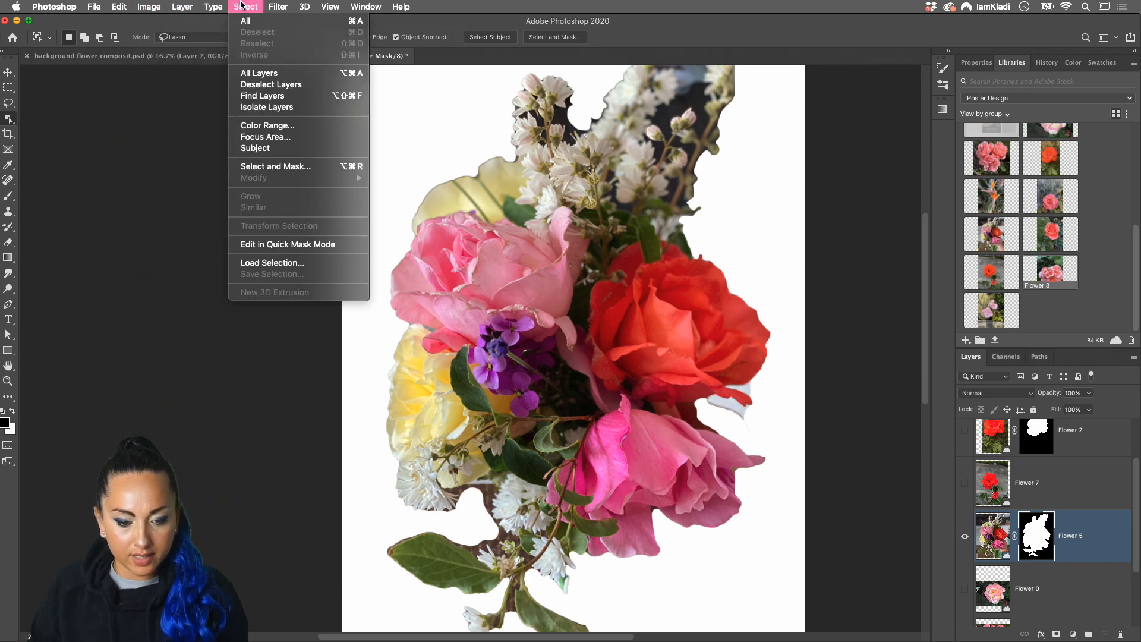
- Load the Flower 5 layer mask as a selection and contract it by 4 pixels
left_click(1042, 535)
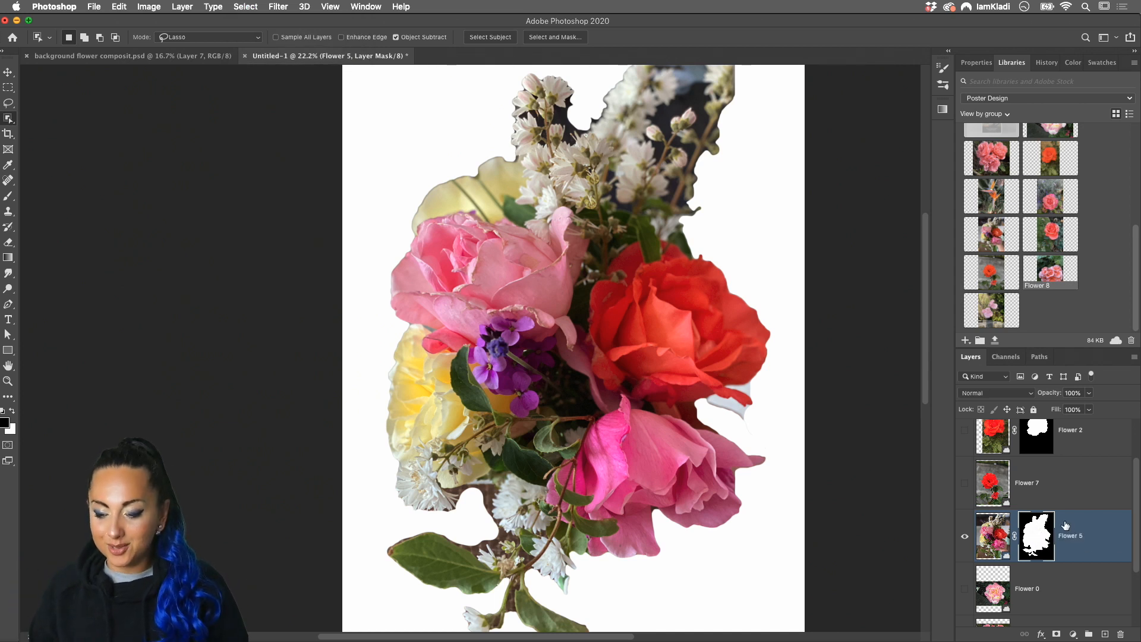
left_click(1044, 536, "super")
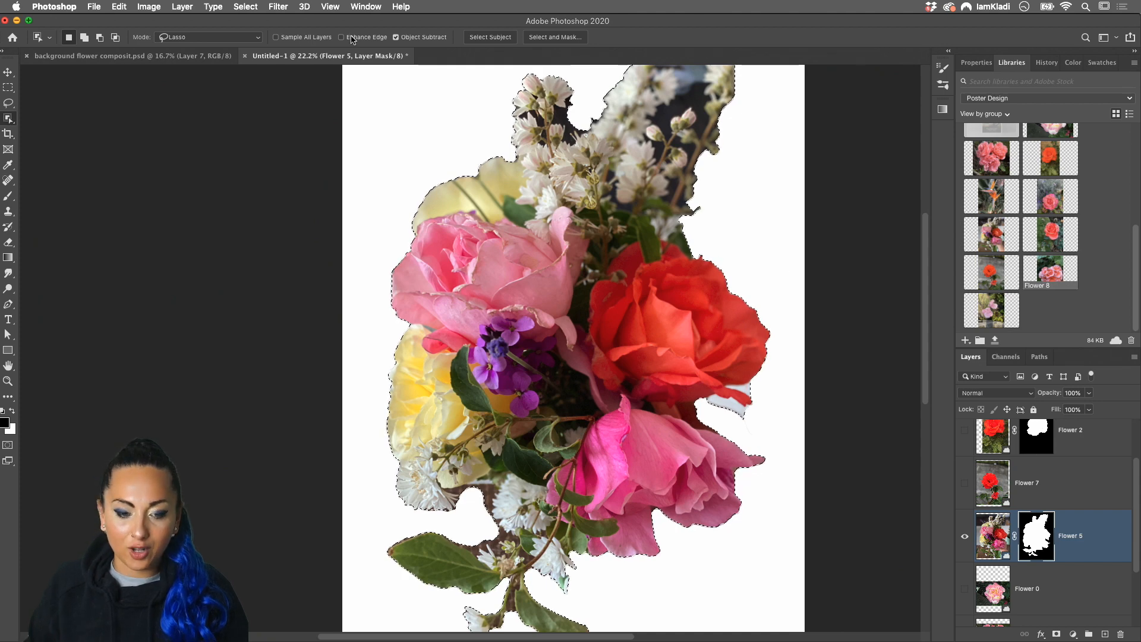
left_click(250, 7)
mouse_move(344, 184)
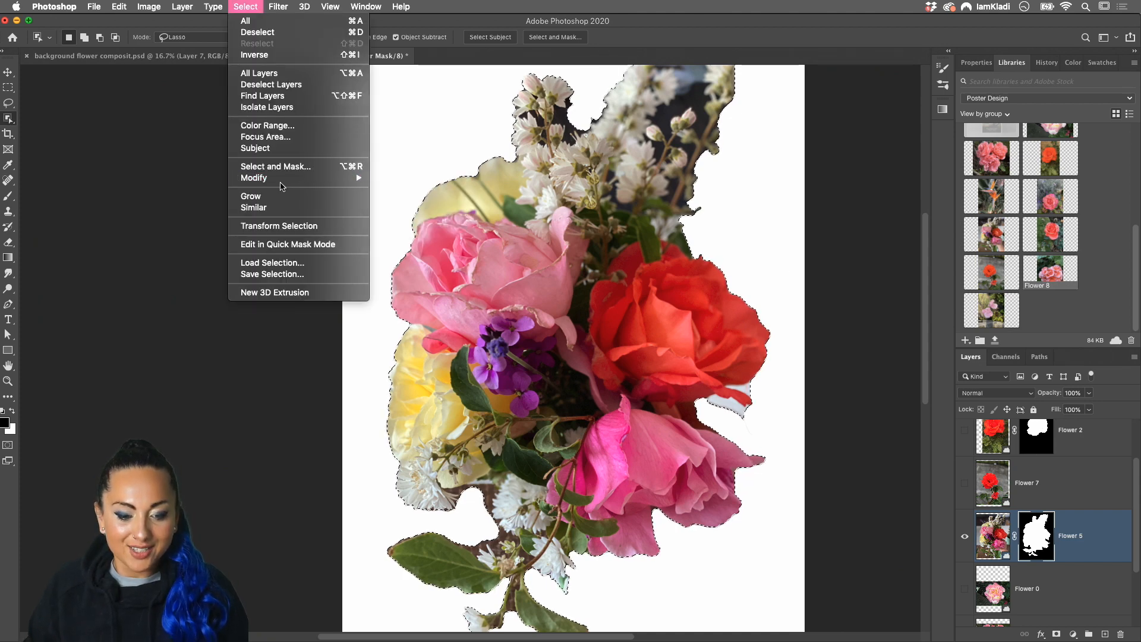
left_click(430, 211)
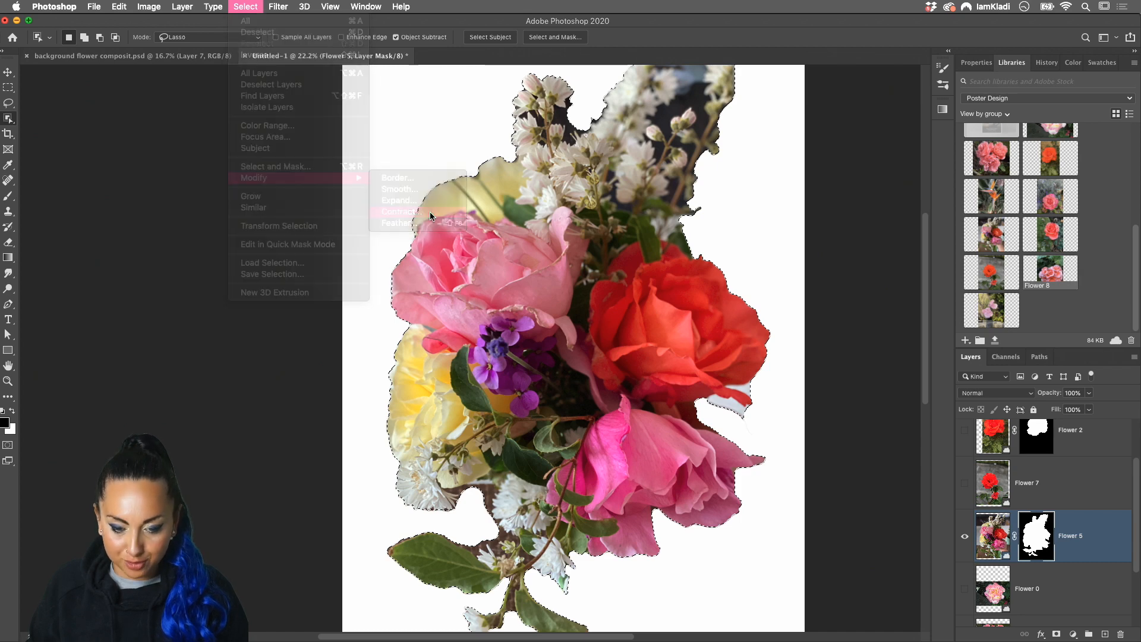
left_click_drag(466, 269, 587, 267)
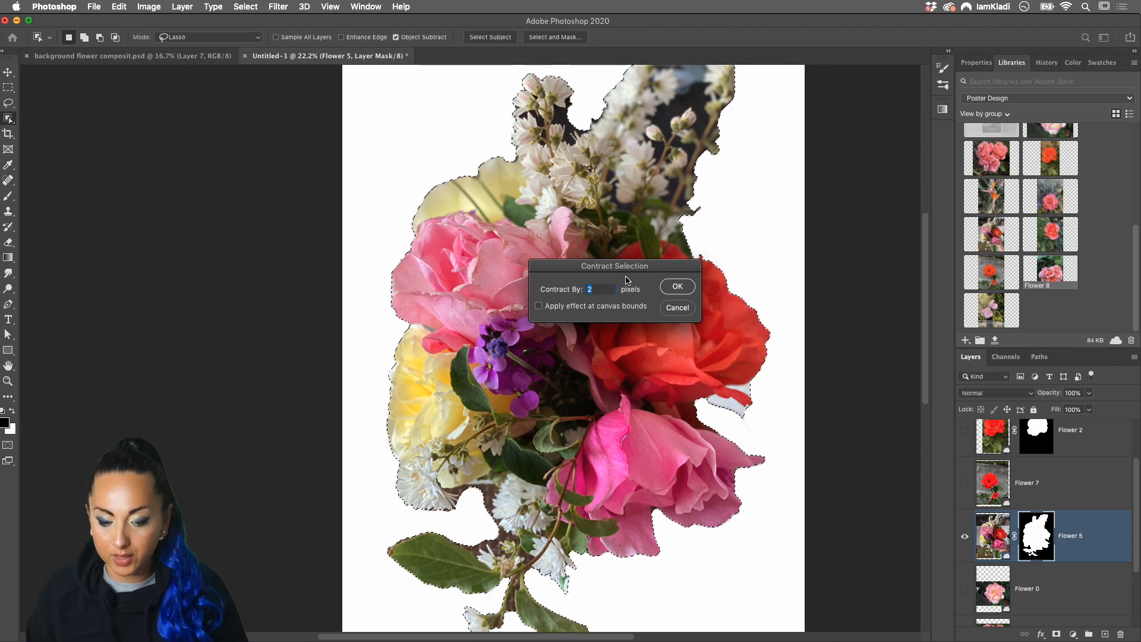
key("Up")
key("Up")
key("Up")
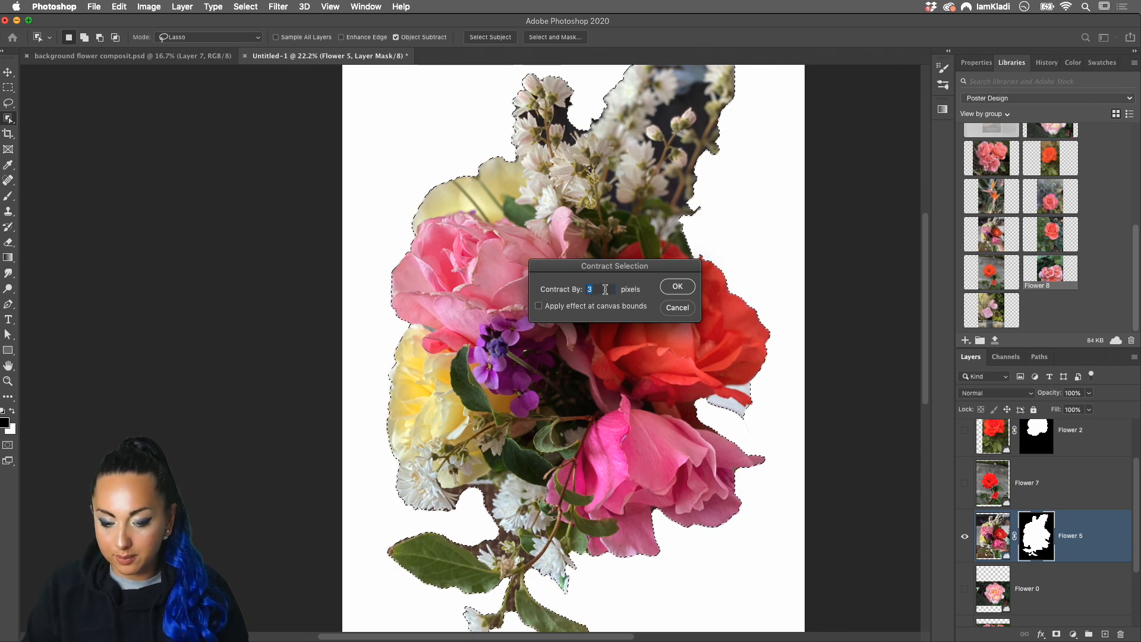
key("Down")
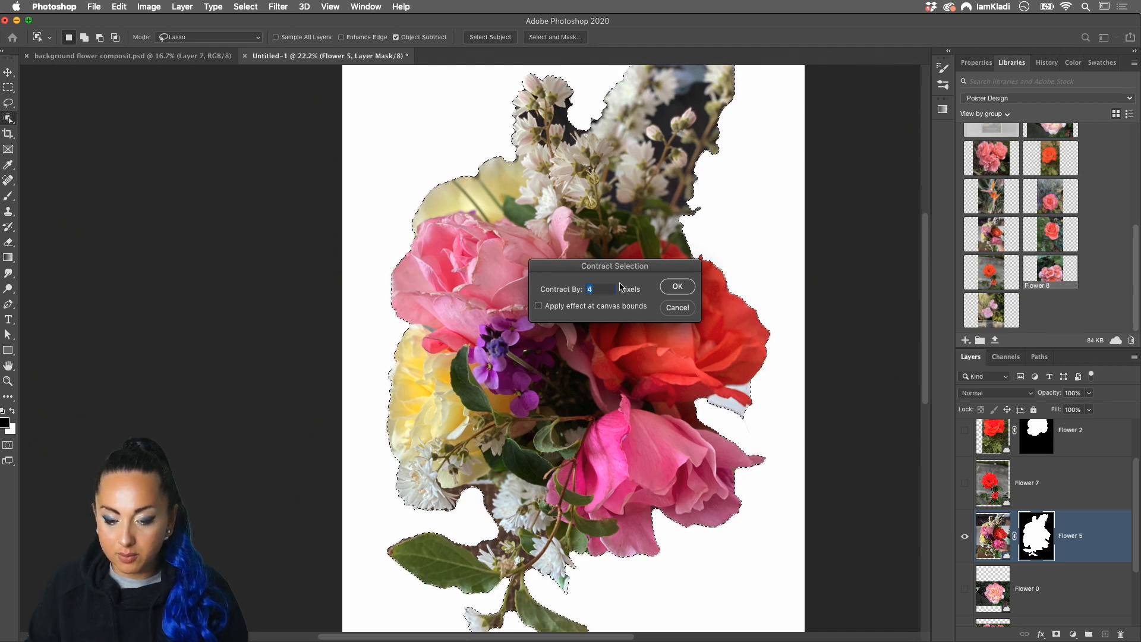
left_click(671, 289)
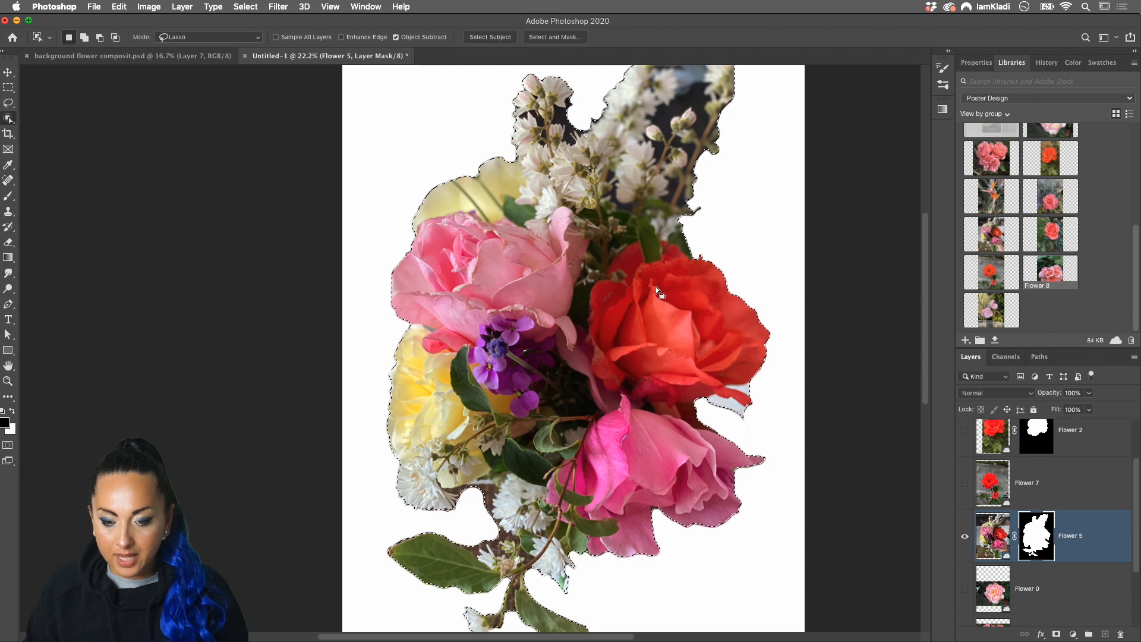
scroll(515, 209, "up", 3)
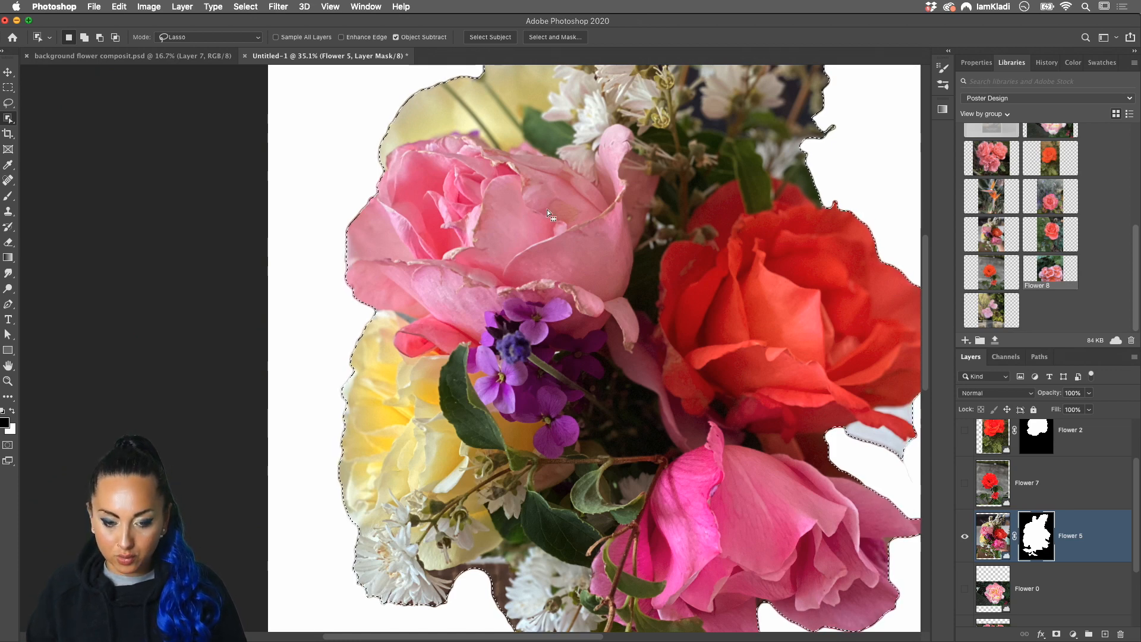
scroll(299, 228, "up", 1)
scroll(299, 229, "up", 2)
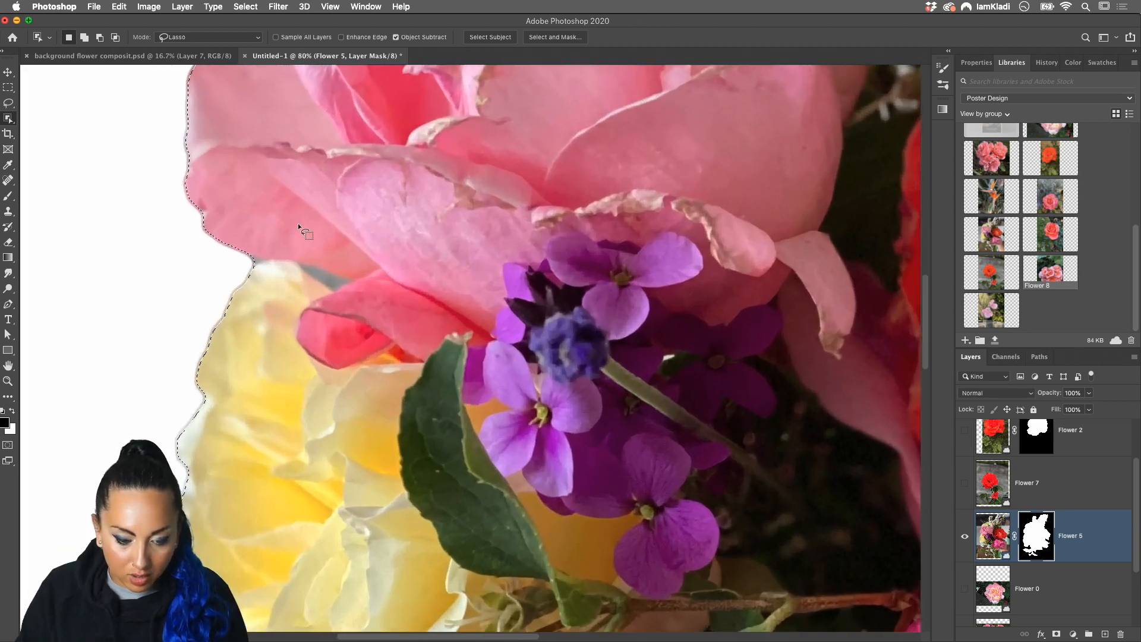
scroll(297, 226, "down", 3)
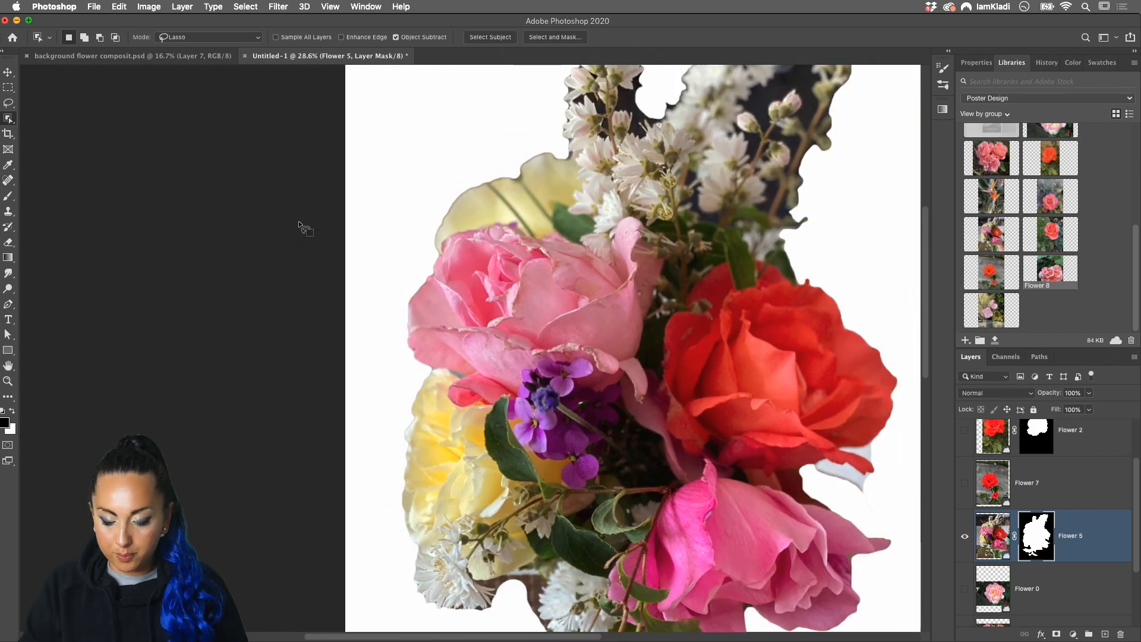
- Invert the Flower 5 layer mask and invert it back
key("super+i")
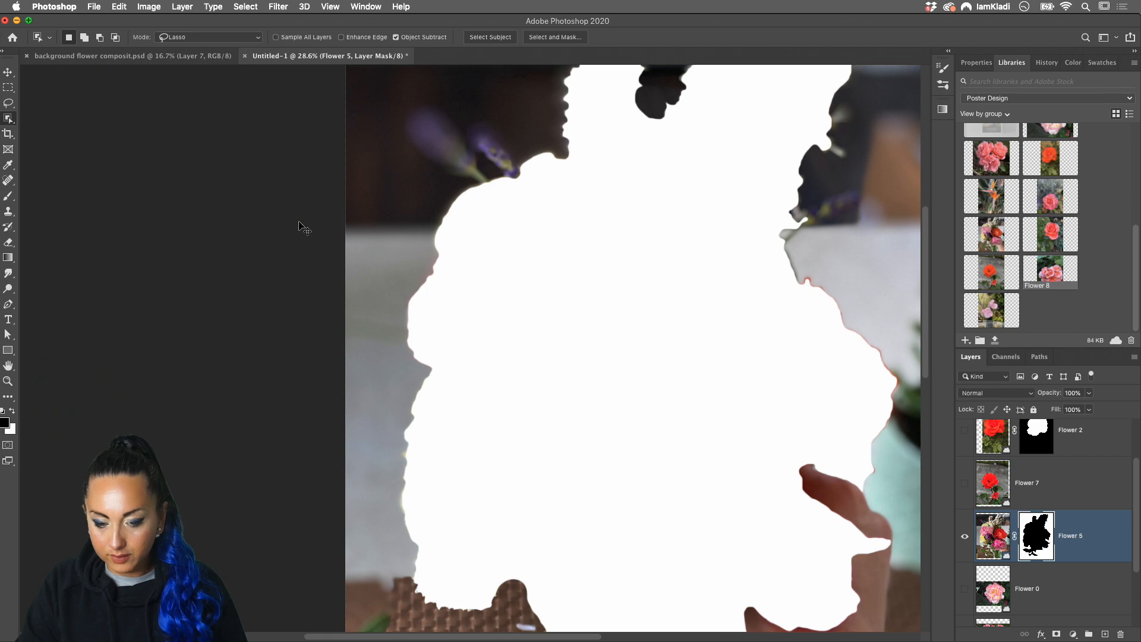
key("super+i")
key("super+equal")
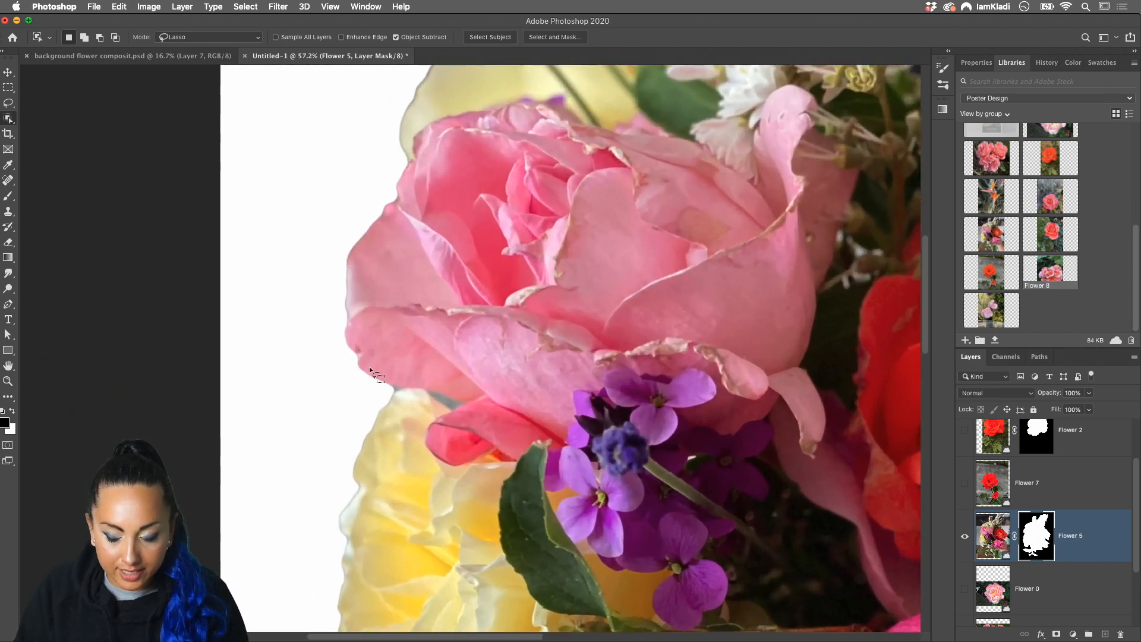
key("super+minus")
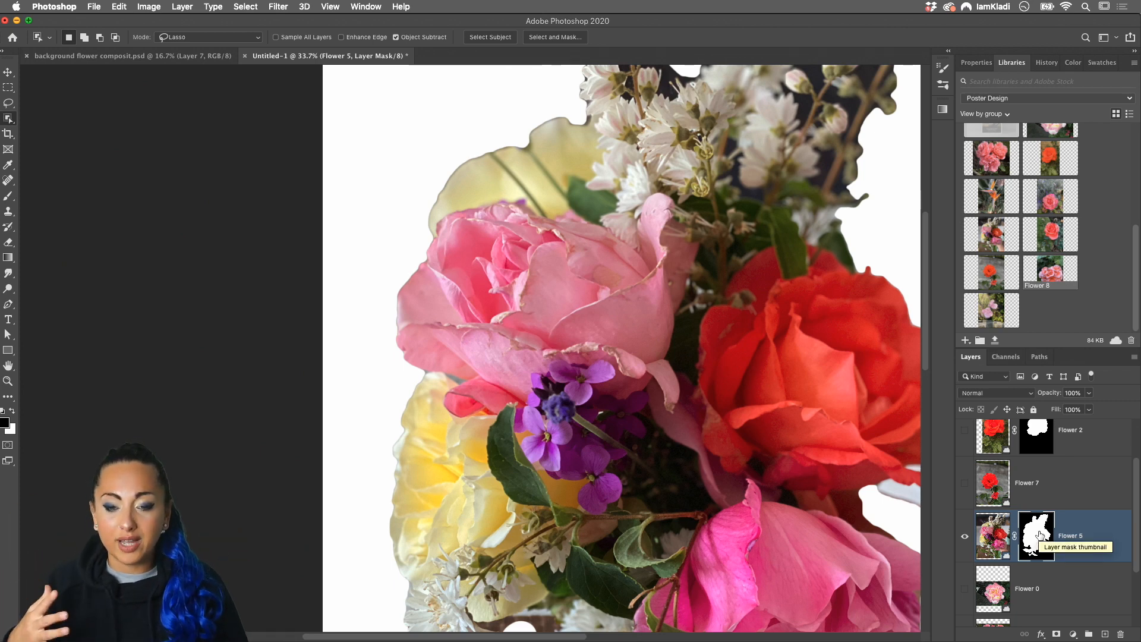
key("super+minus")
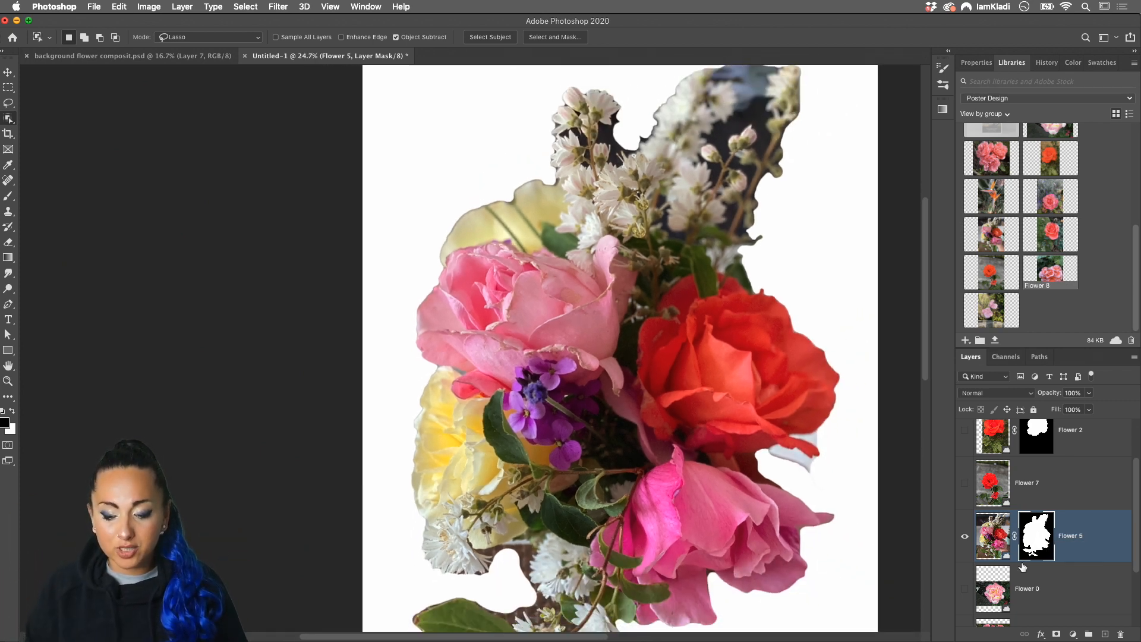
- Shrink the Flower 5 layer mask with the Minimum filter at a 10.7 pixel radius, preserving Roundness
left_click(280, 6)
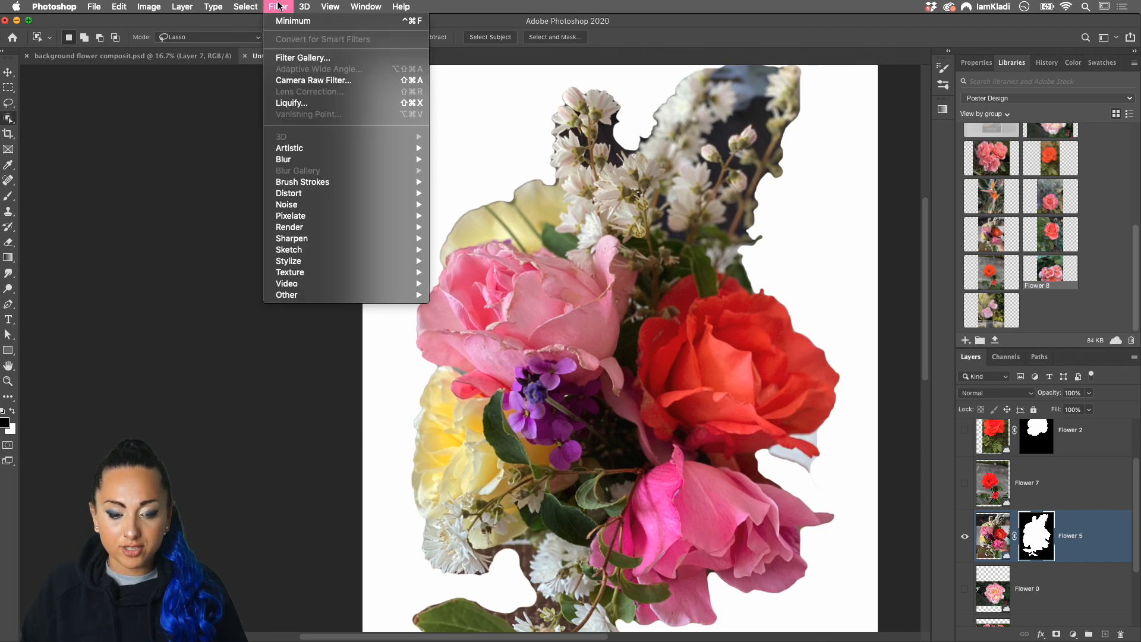
mouse_move(337, 297)
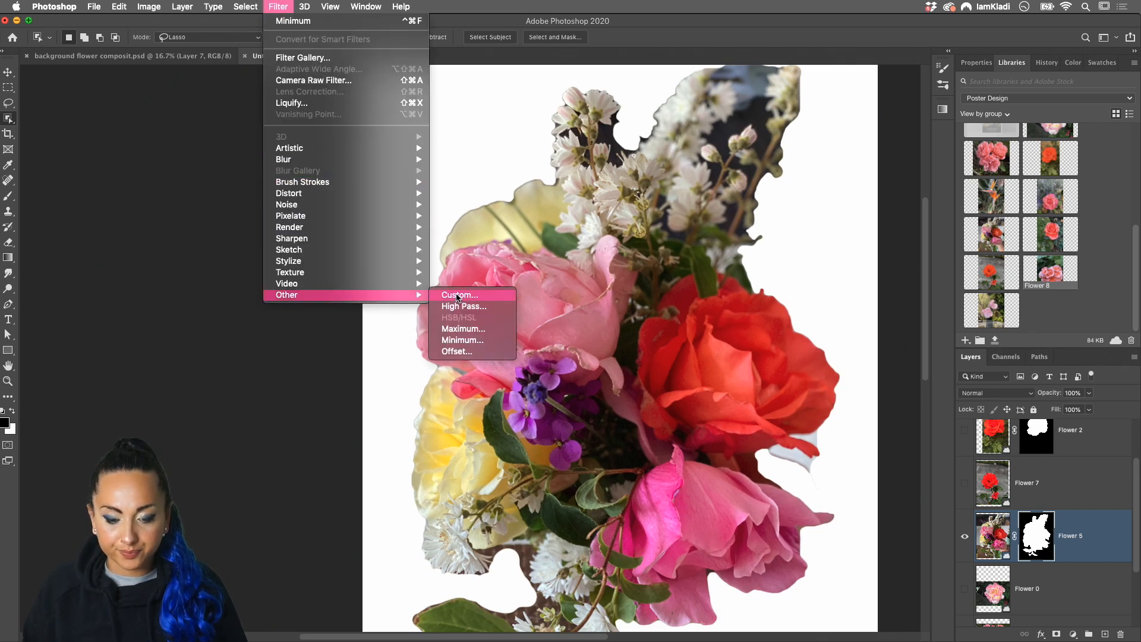
left_click(463, 340)
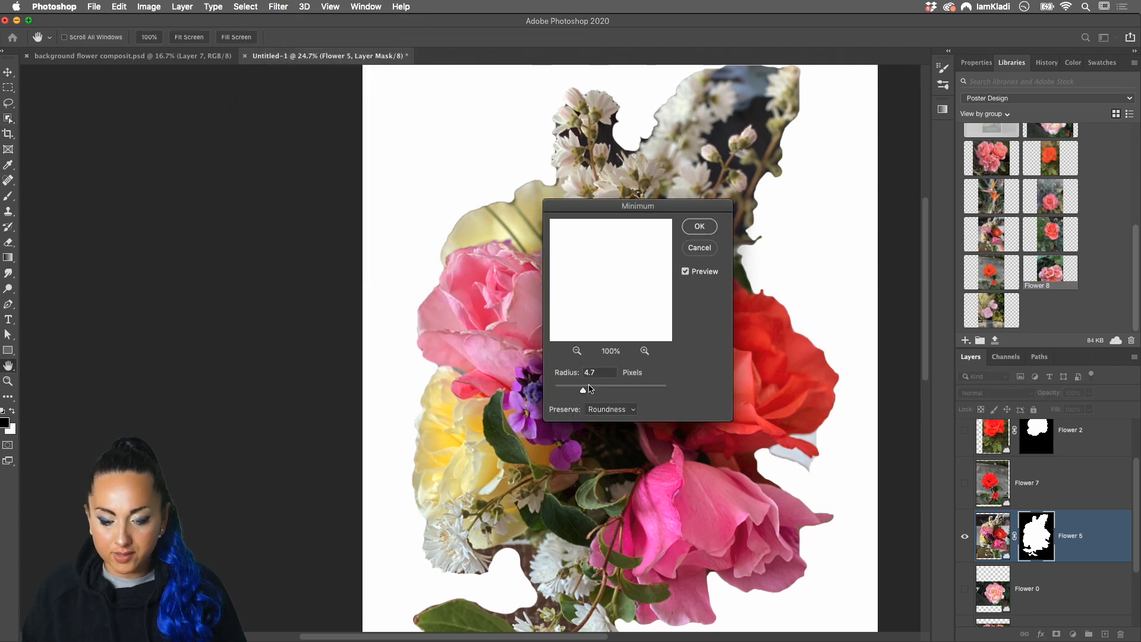
left_click_drag(587, 392, 588, 393)
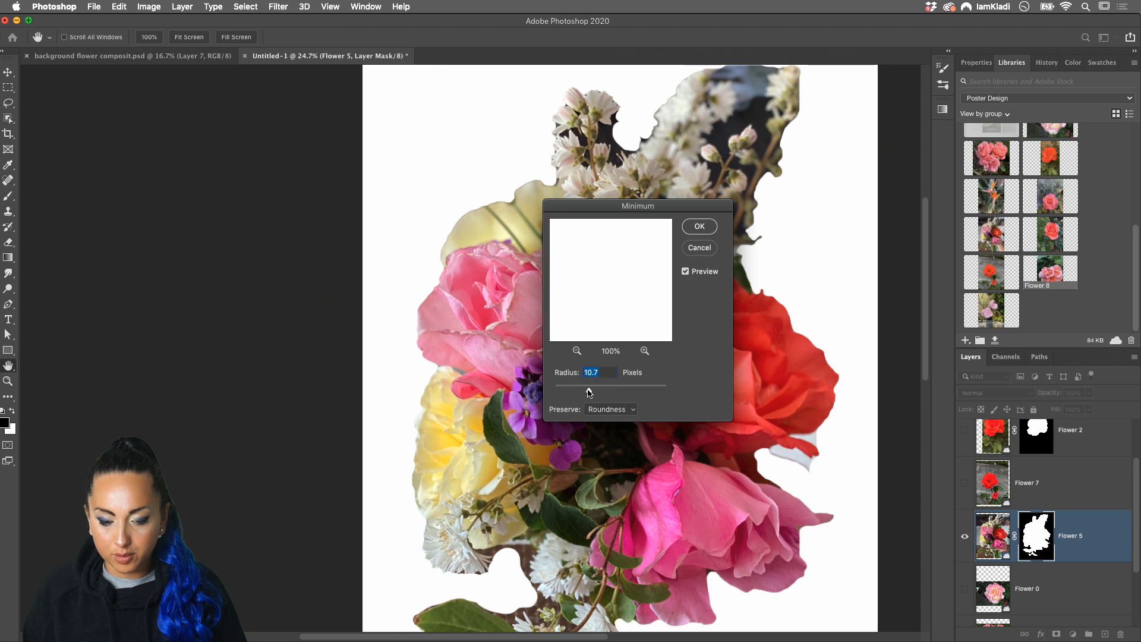
left_click(699, 227)
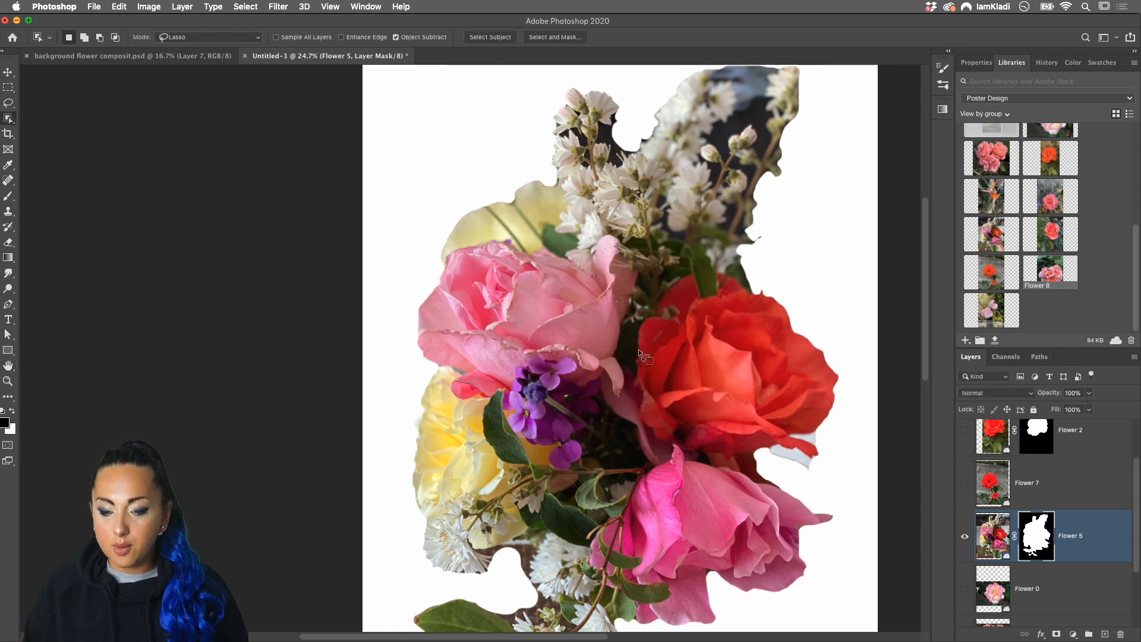
- Show the Flower 8 and Flower 2 layers above the bouquet
scroll(971, 507, "up", 2)
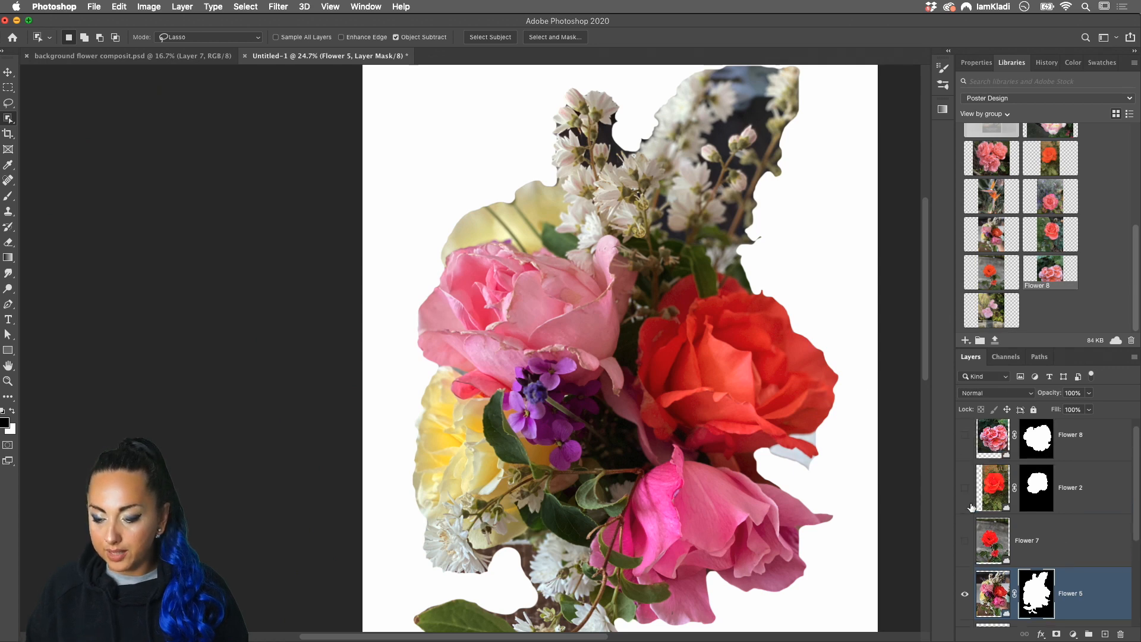
left_click(966, 447)
left_click(966, 500)
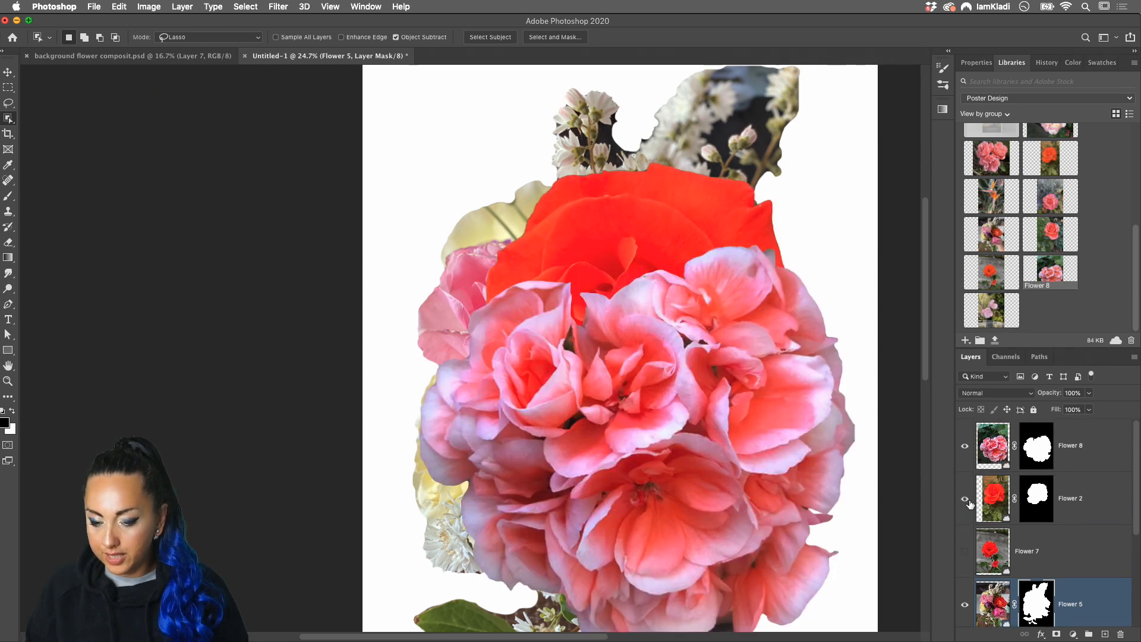
scroll(758, 533, "down", 3)
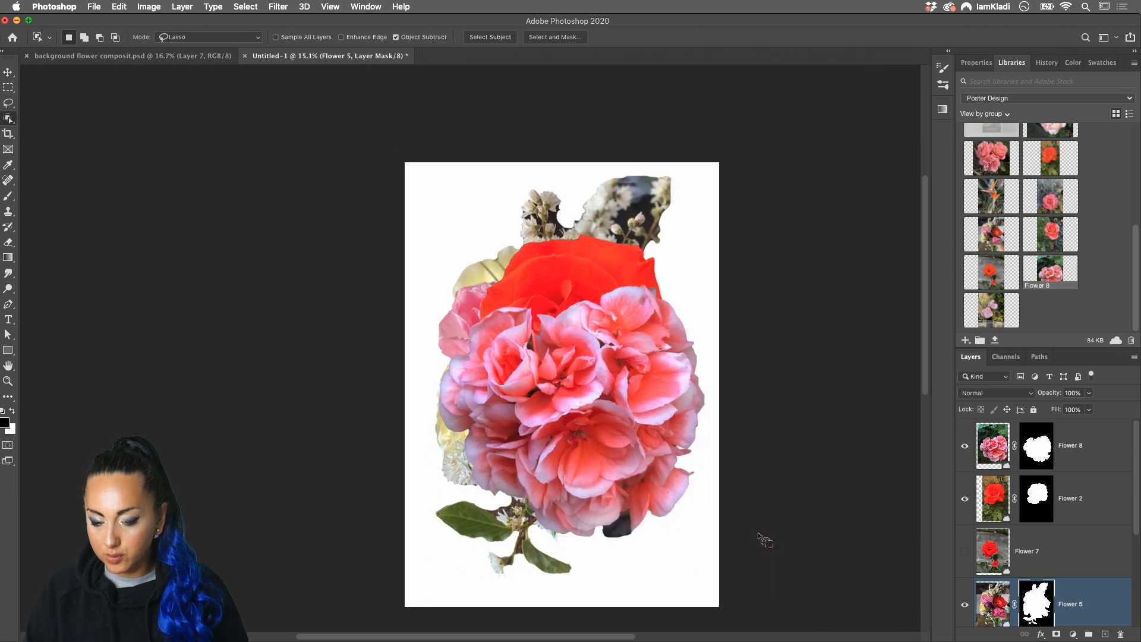
- Scale Flower 8 to about 61% and move it to the upper-right corner of the page
left_click(1073, 451)
key("ctrl+t")
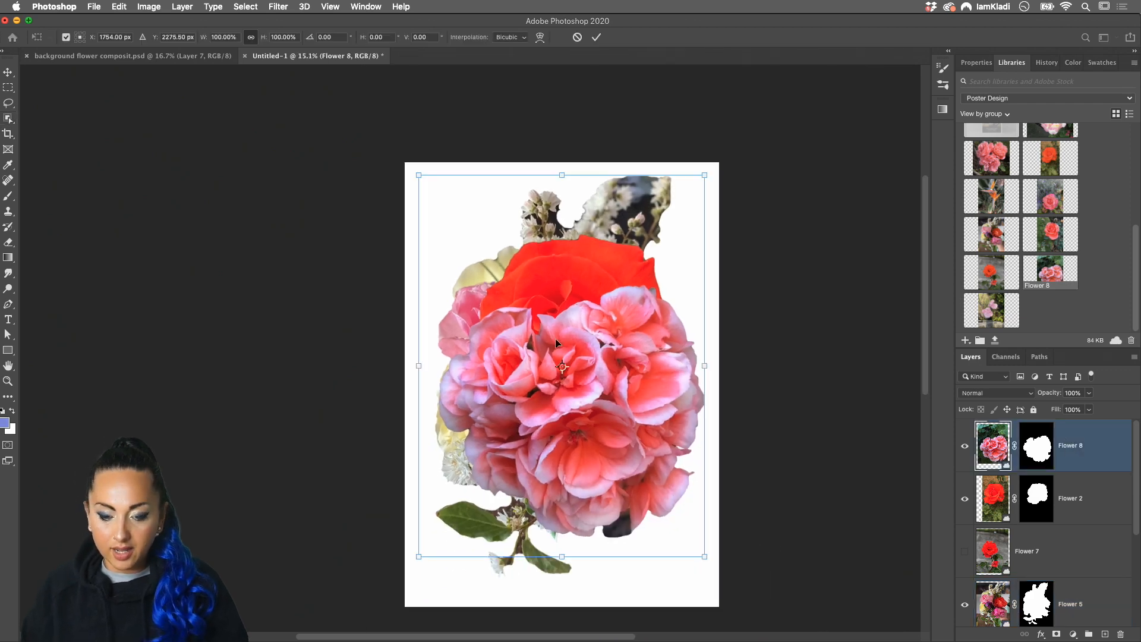
key("Return")
key("w")
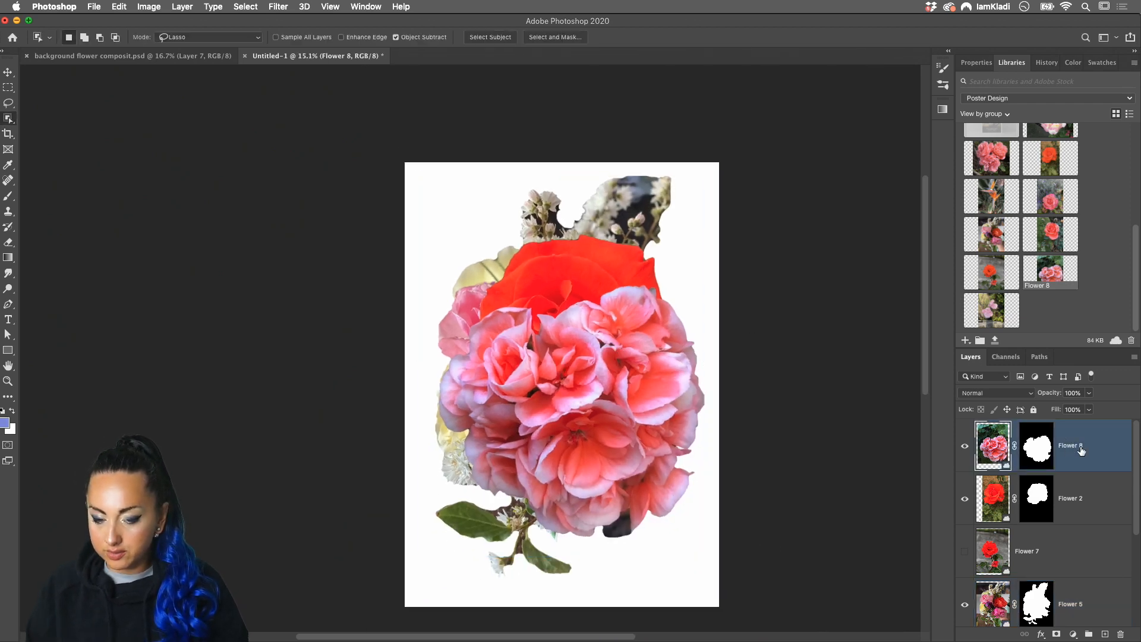
key("ctrl+t")
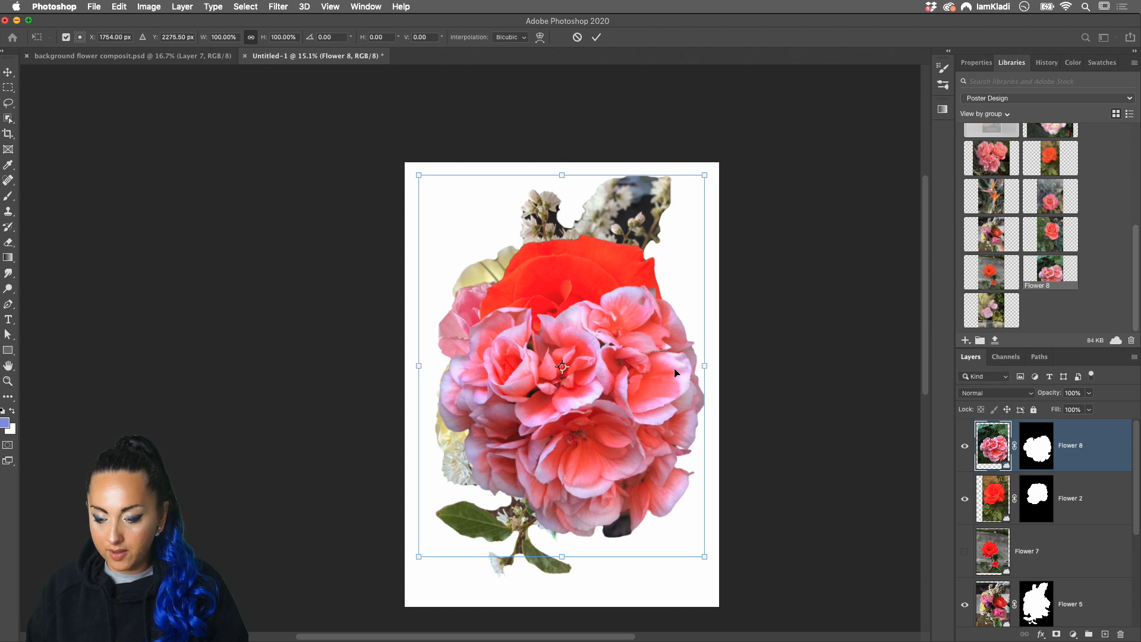
left_click_drag(672, 373, 688, 434)
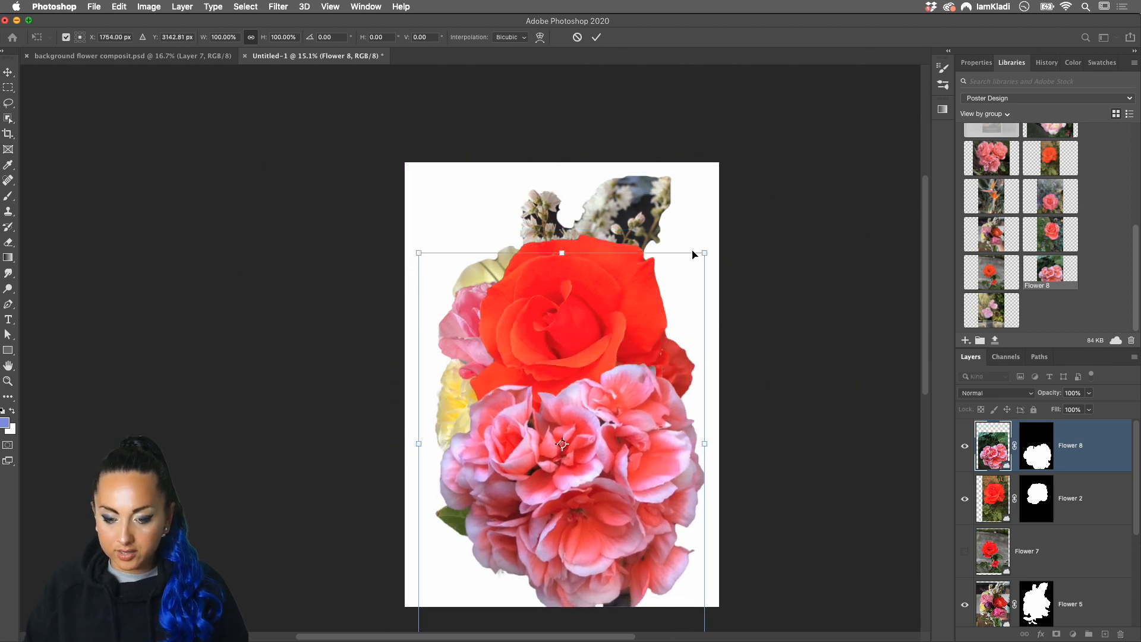
left_click_drag(702, 254, 593, 401)
left_click_drag(562, 498, 665, 199)
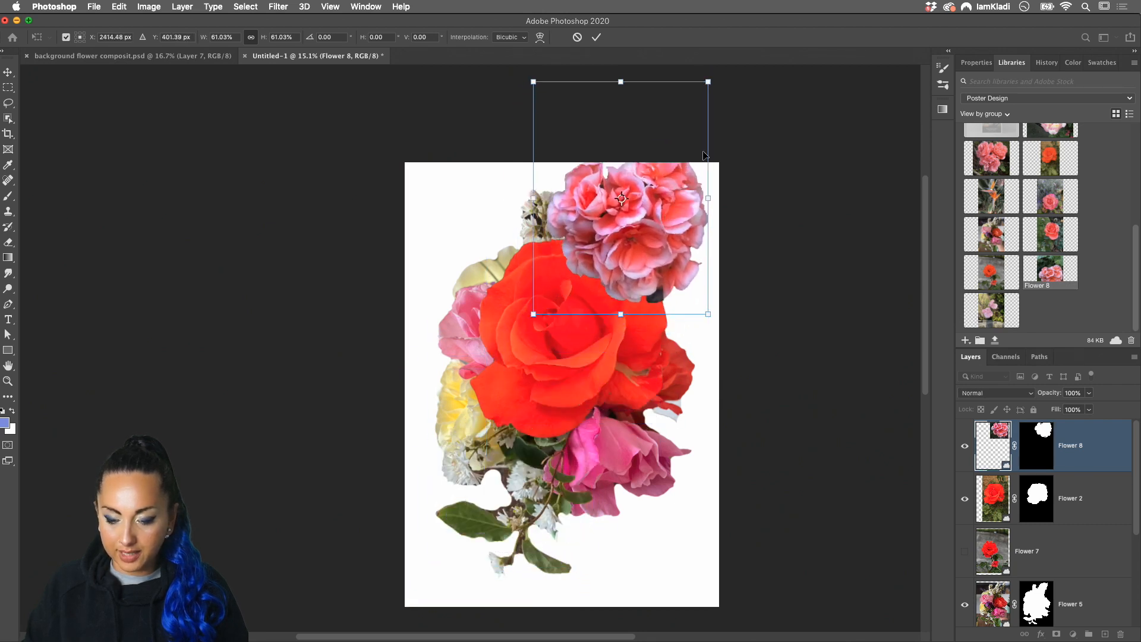
key("Return")
key("w")
- Scale down the Flower 2 red rose and place it over the lower-left part of the bouquet, beside the magenta rose
left_click(1095, 500)
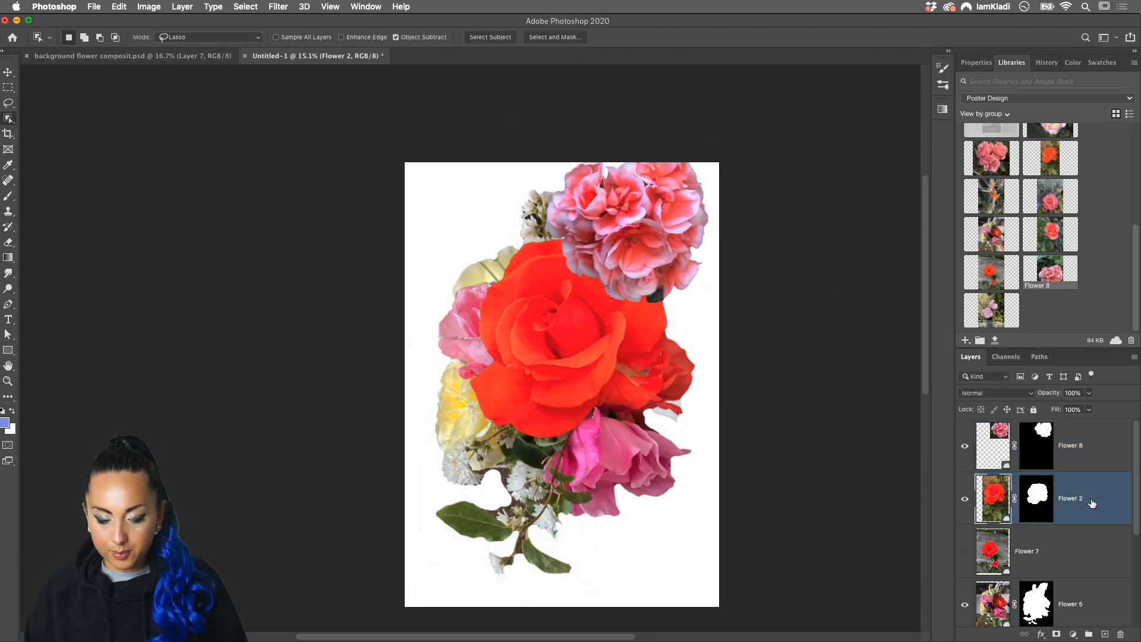
key("ctrl+t")
left_click_drag(706, 159, 580, 390)
left_click_drag(535, 482, 564, 421)
left_click_drag(610, 337, 628, 316)
left_click_drag(576, 380, 553, 443)
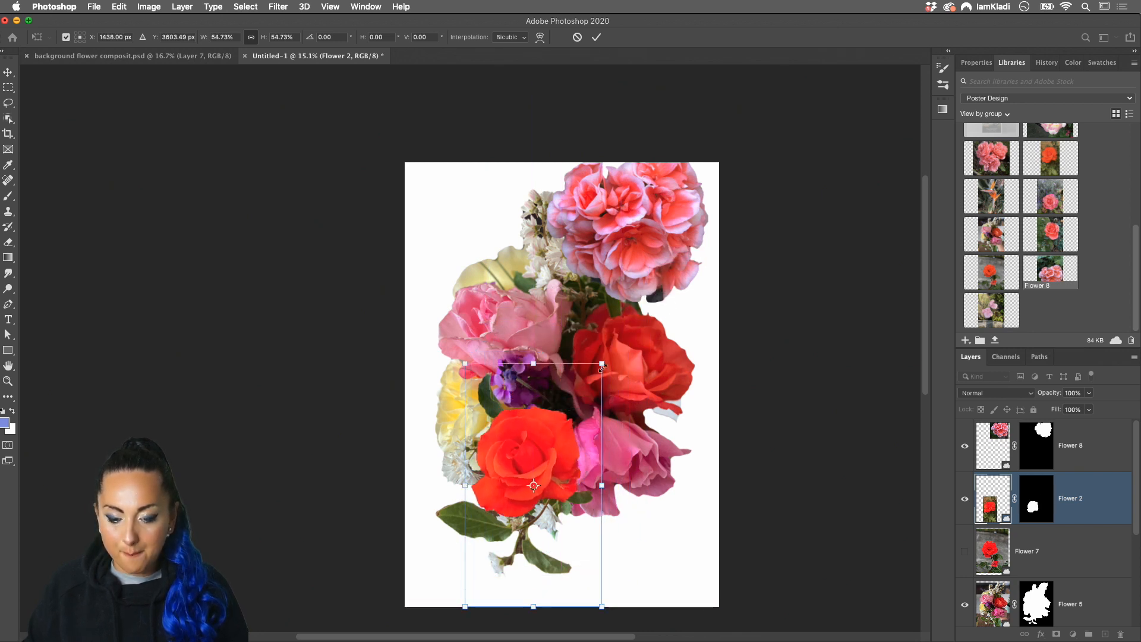
left_click_drag(602, 363, 615, 337)
key("Return")
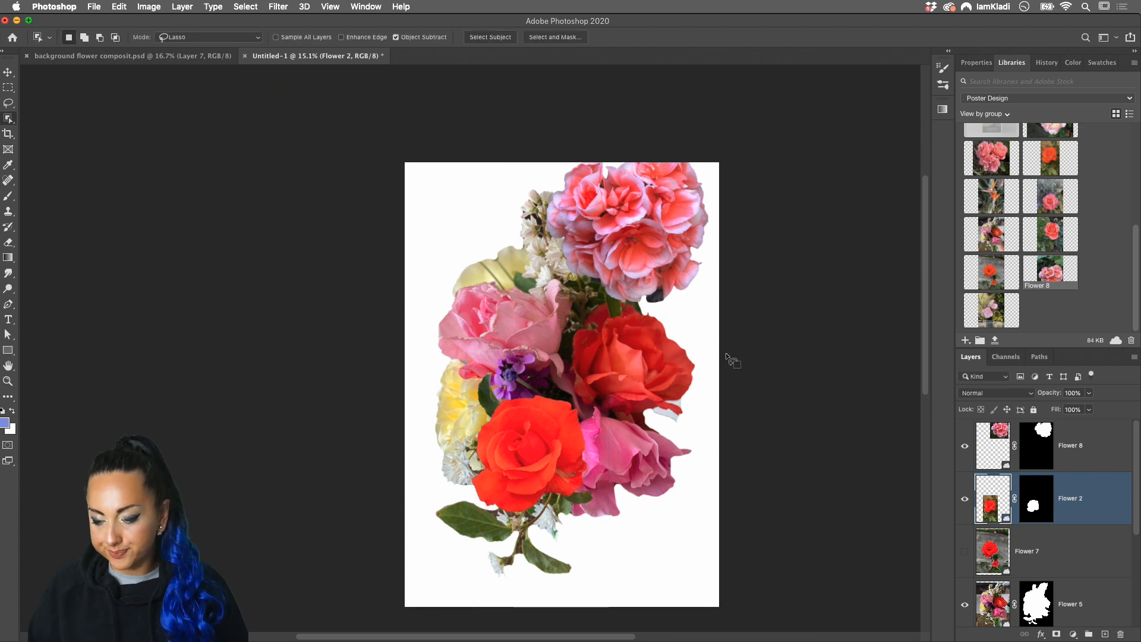
- Convert the masked Flower 2 layer to a smart object and open the Camera Raw Filter on it
right_click(1089, 507)
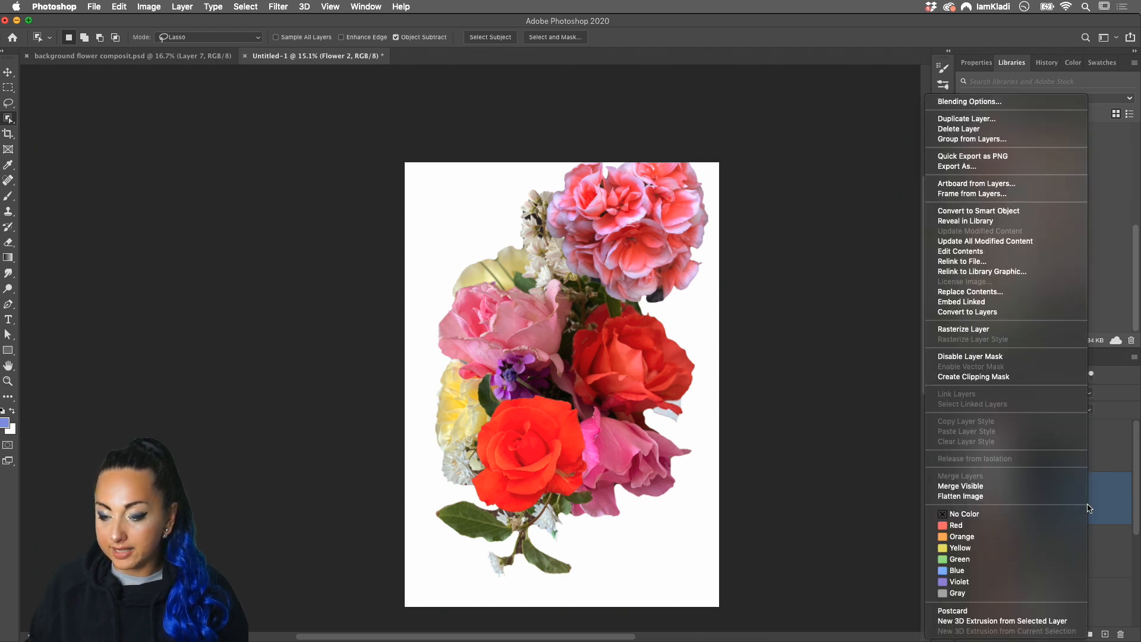
left_click(1023, 213)
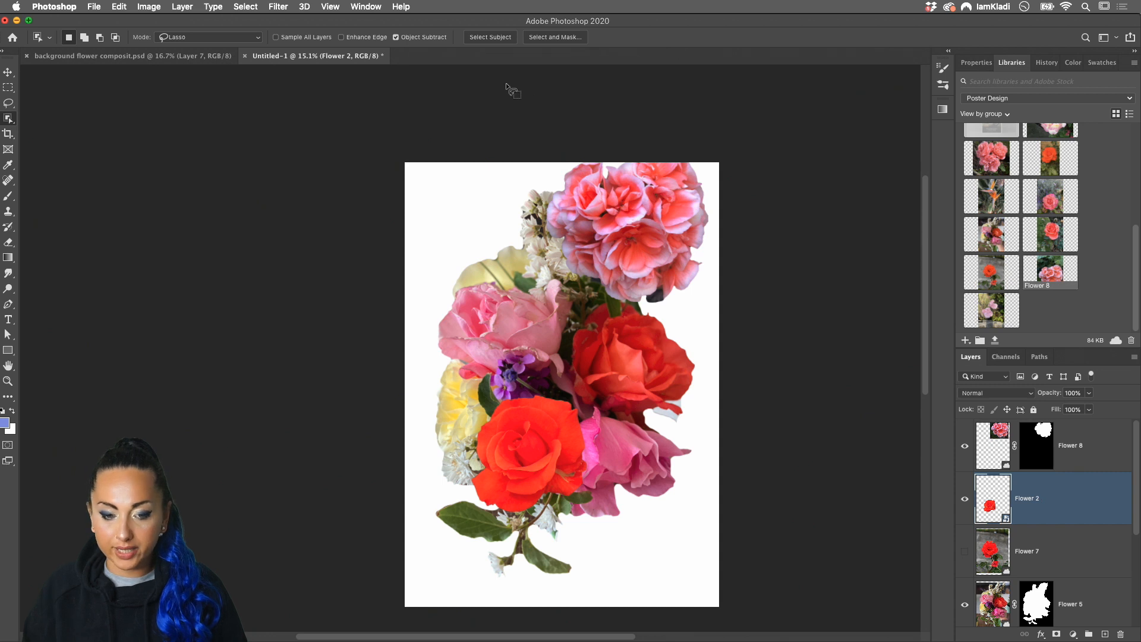
left_click(290, 7)
left_click(306, 79)
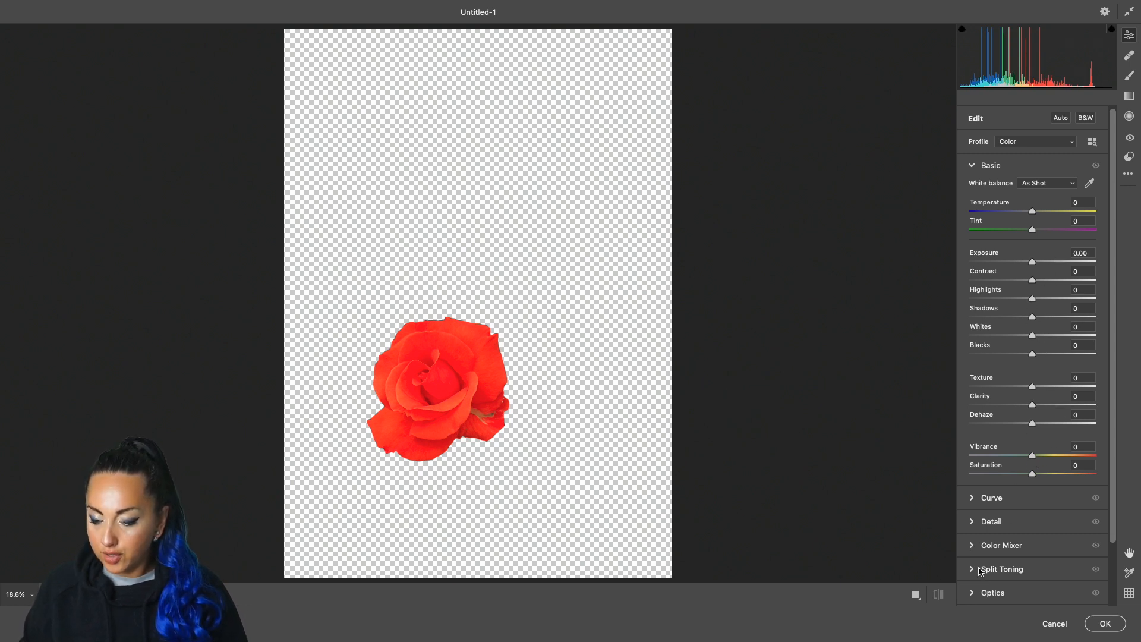
- Recolour the Flower 2 rose orange with Color Mixer hues of Reds +69, Oranges +58, Greens -28 and Magentas +90, and apply the filter
left_click(971, 547)
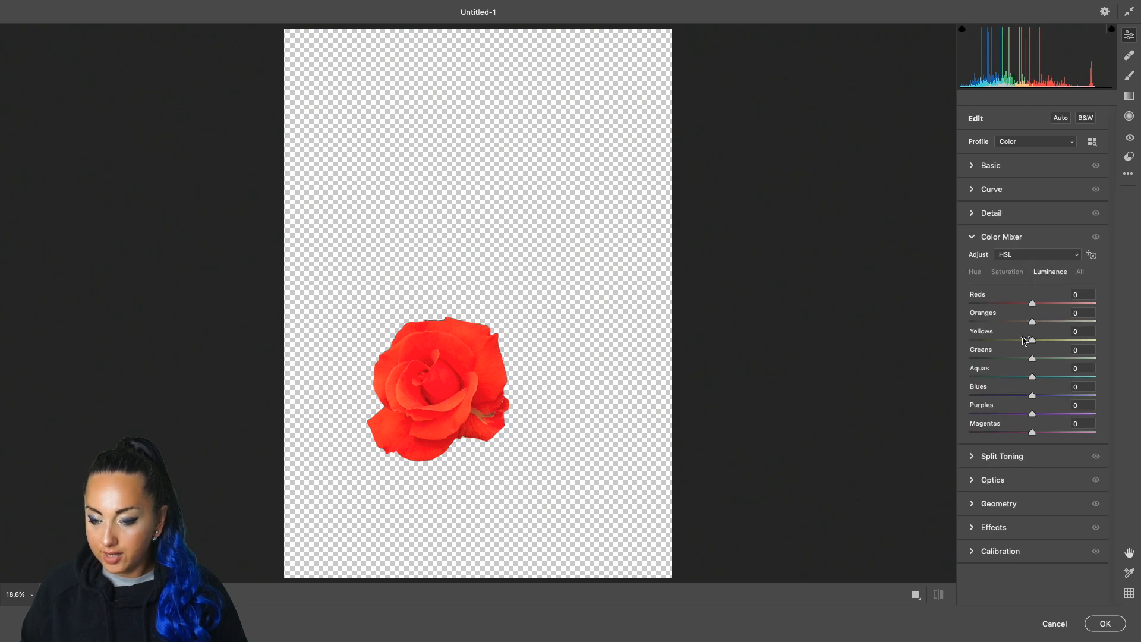
left_click(976, 274)
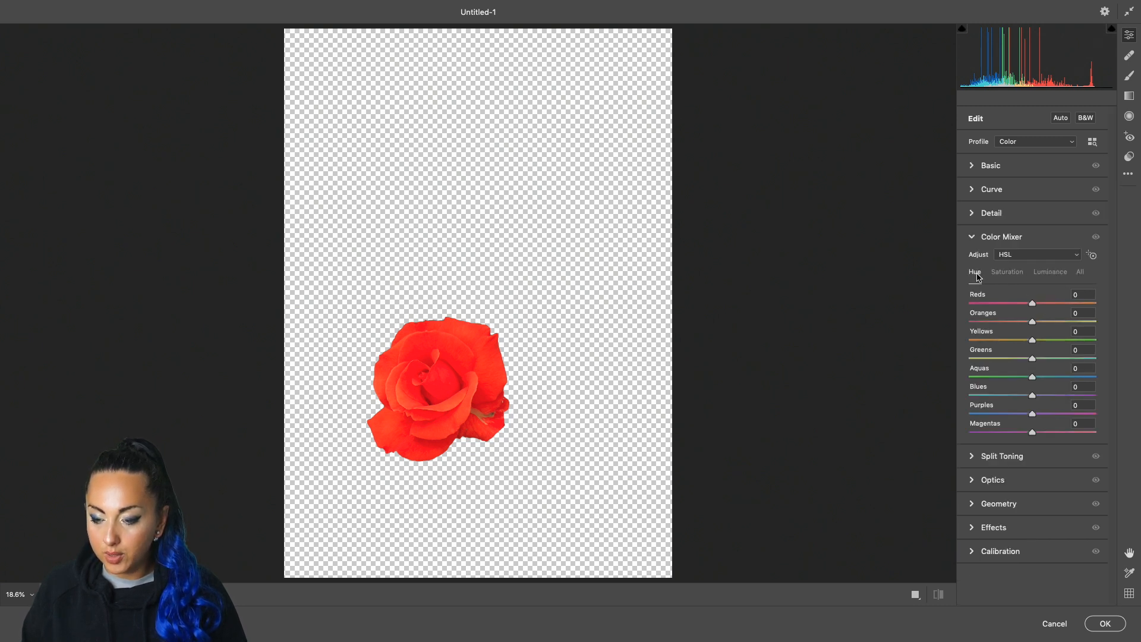
mouse_move(1032, 305)
left_mouse_down()
mouse_move(1006, 305)
mouse_move(1045, 305)
left_mouse_up()
left_click_drag(1035, 436, 1069, 433)
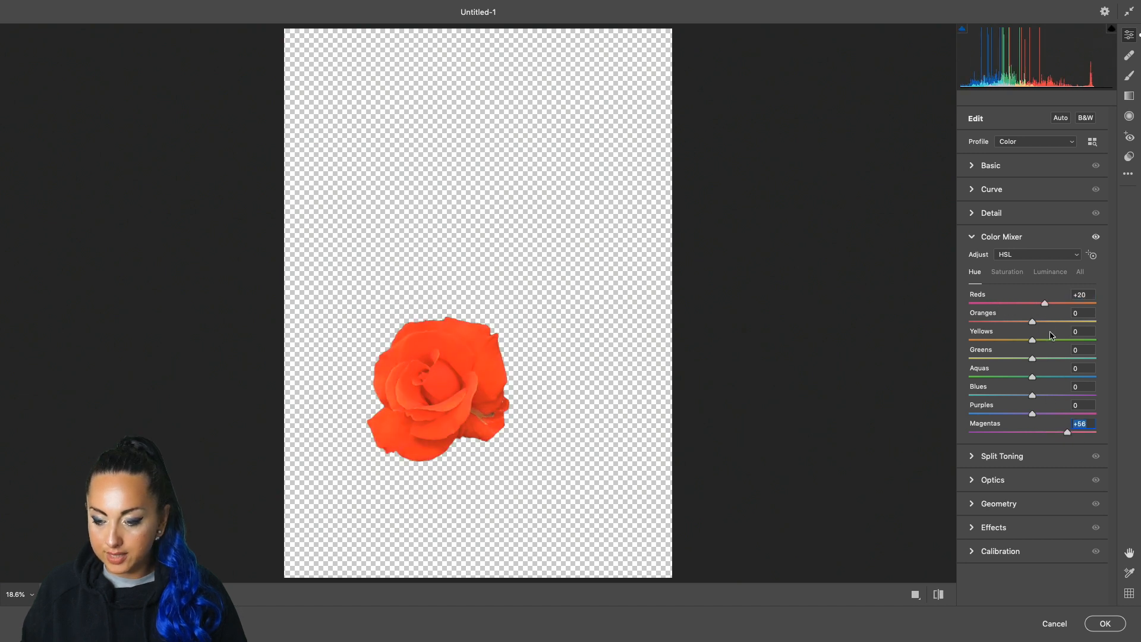
left_click_drag(1045, 303, 1070, 325)
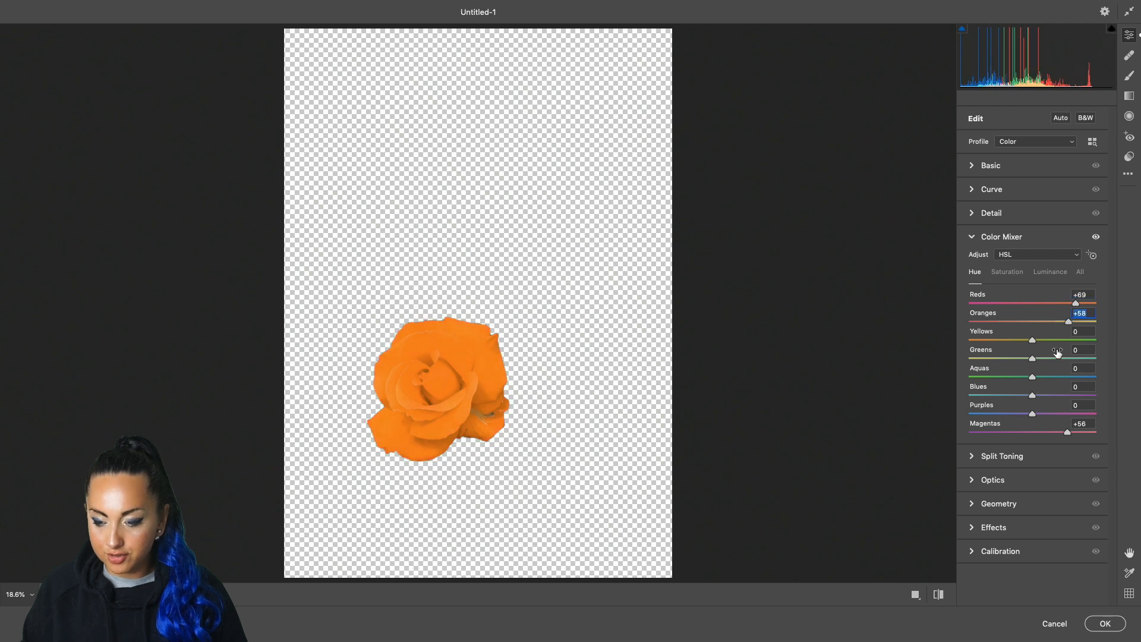
left_click_drag(1033, 359, 1015, 361)
mouse_move(1068, 432)
left_mouse_down()
mouse_move(1018, 438)
mouse_move(1088, 433)
left_mouse_up()
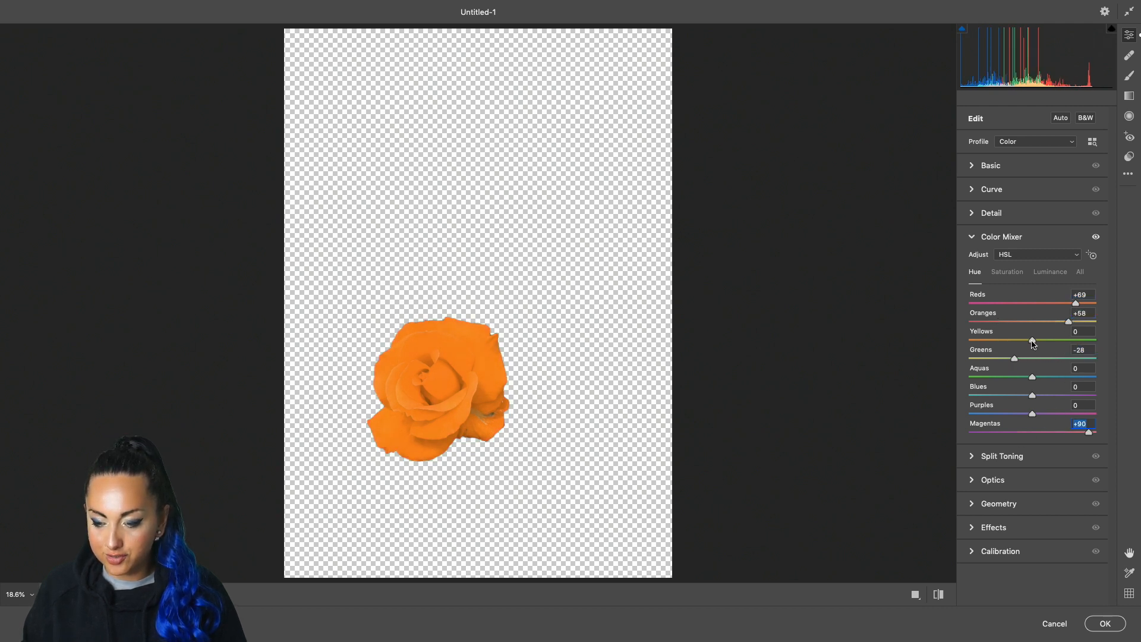
left_click(1105, 623)
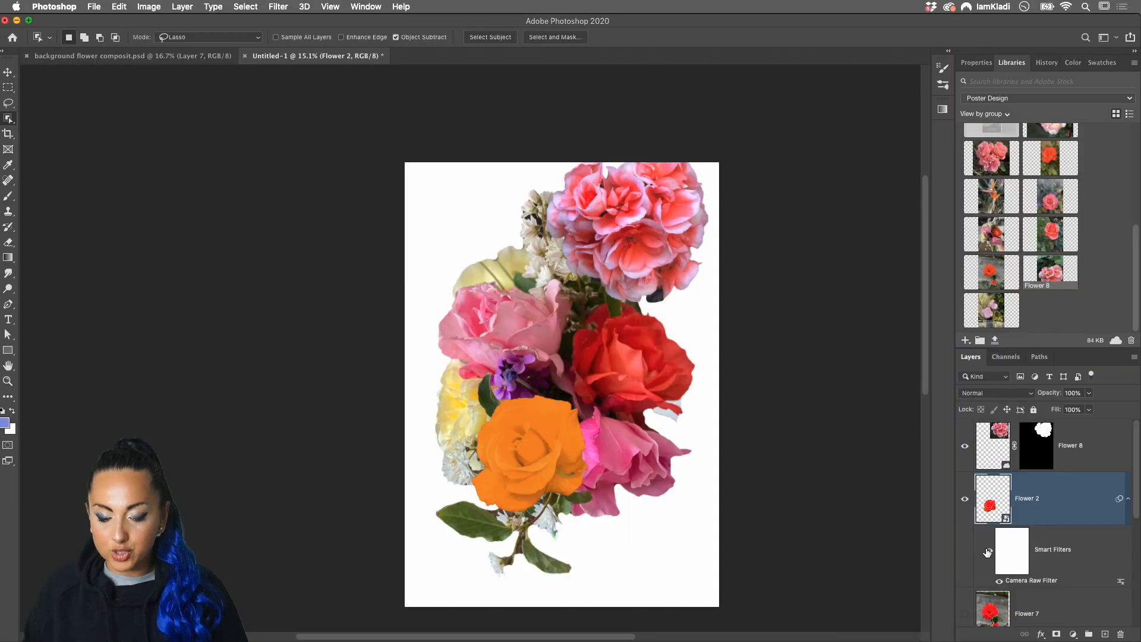
- Compare the Flower 2 rose with and without its Camera Raw smart filter, leaving the smart filters hidden
left_click(988, 552)
left_click(989, 552)
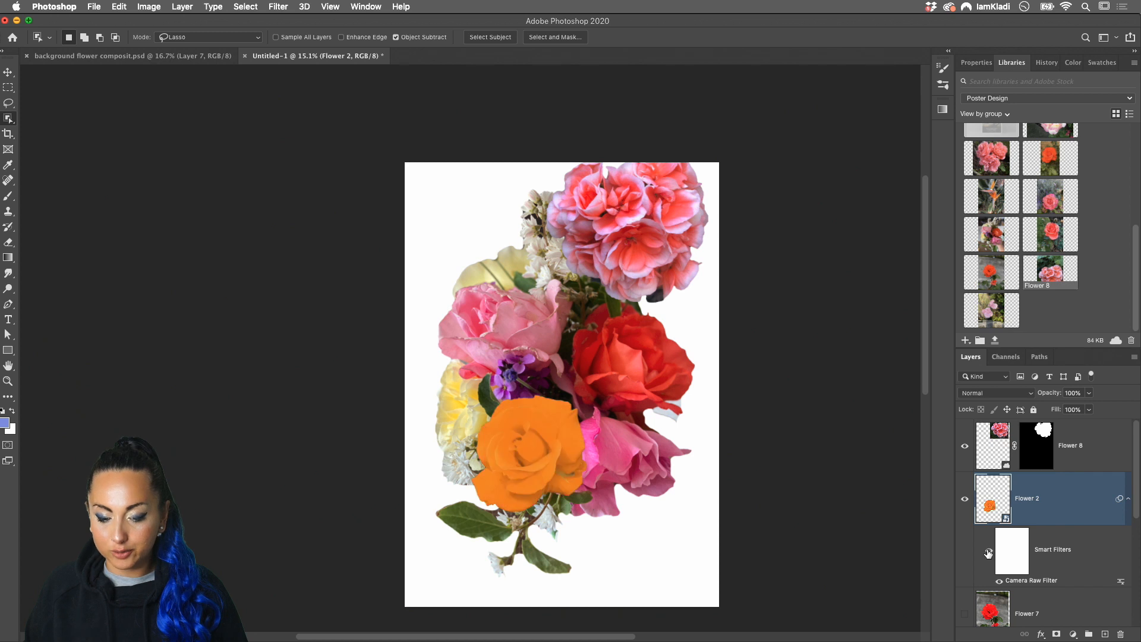
left_click(989, 553)
left_click(988, 552)
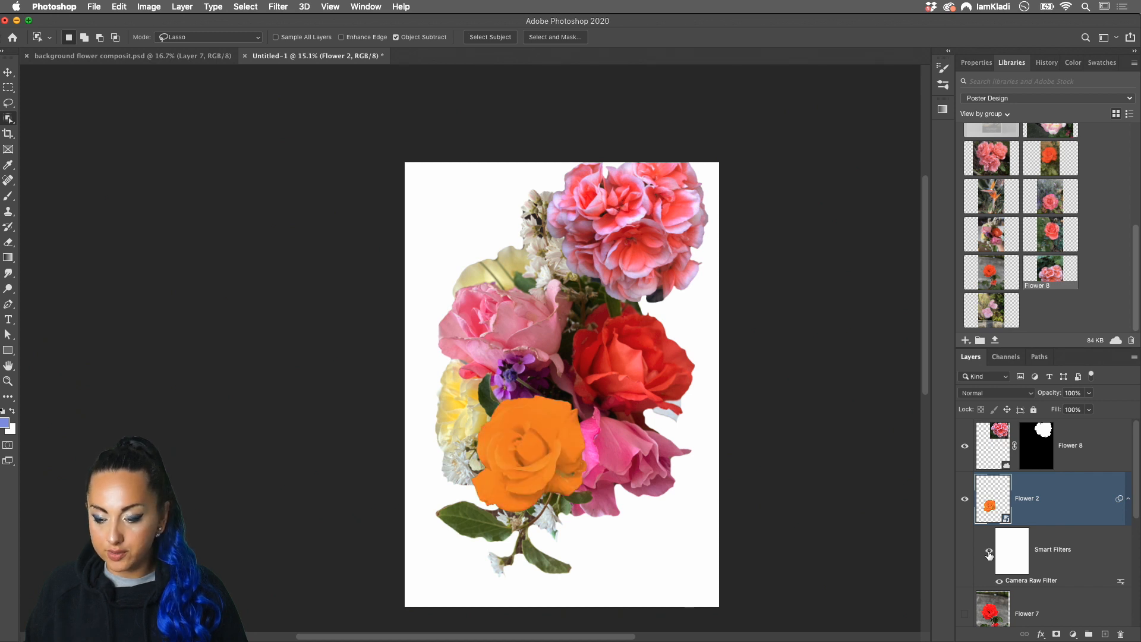
left_click(988, 553)
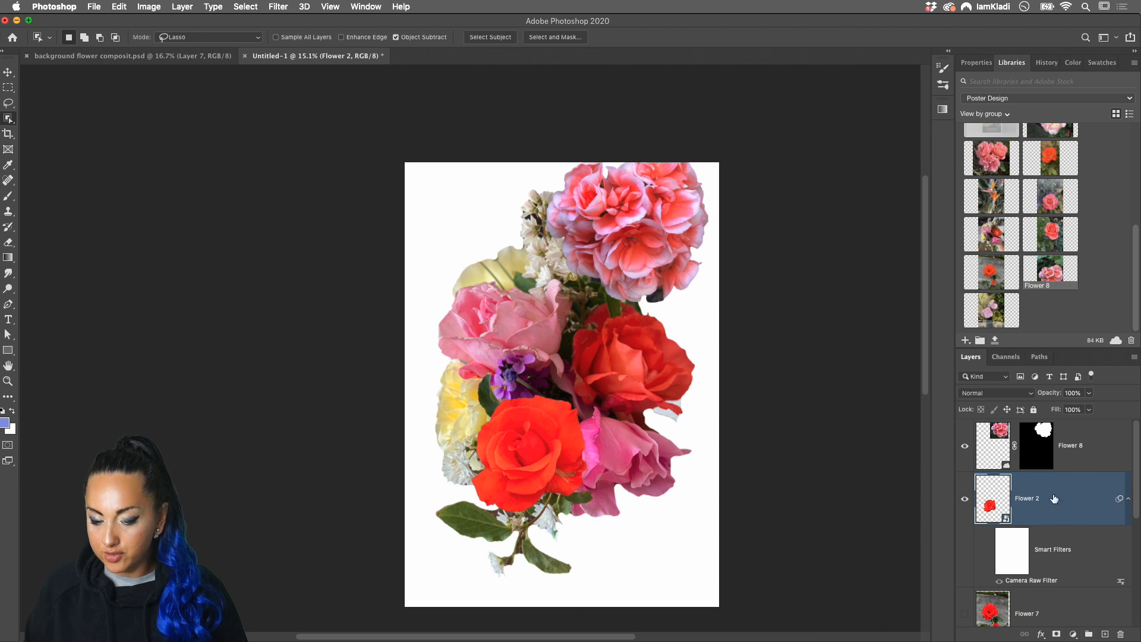
- Add a Hue/Saturation adjustment above Flower 2, clip it to that layer and set its Hue to +28
left_click(1074, 635)
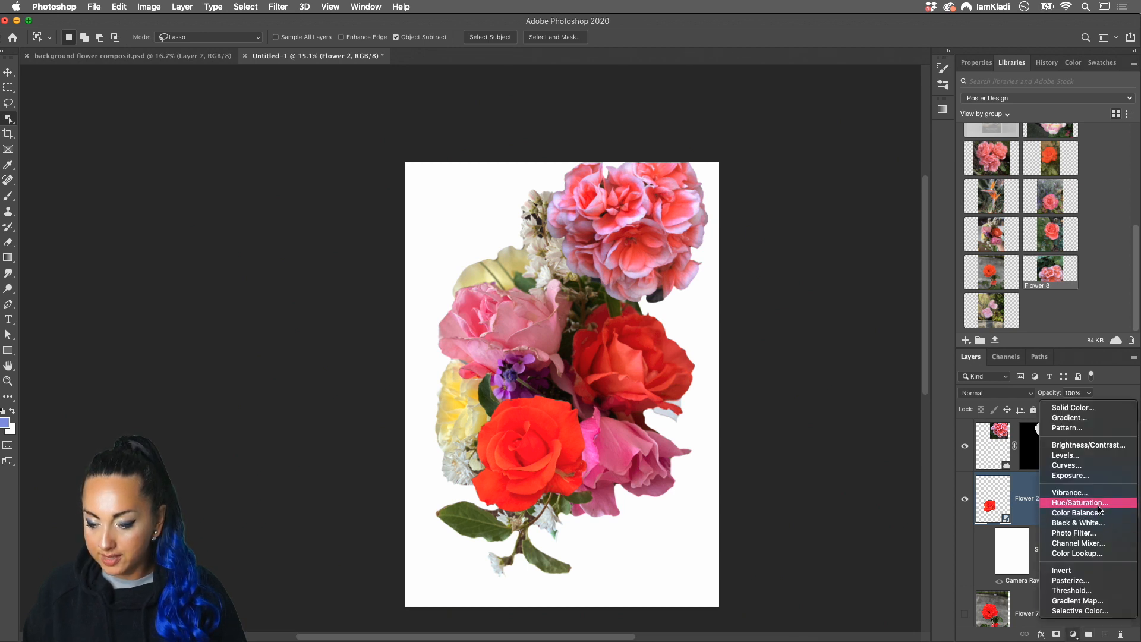
key("Escape")
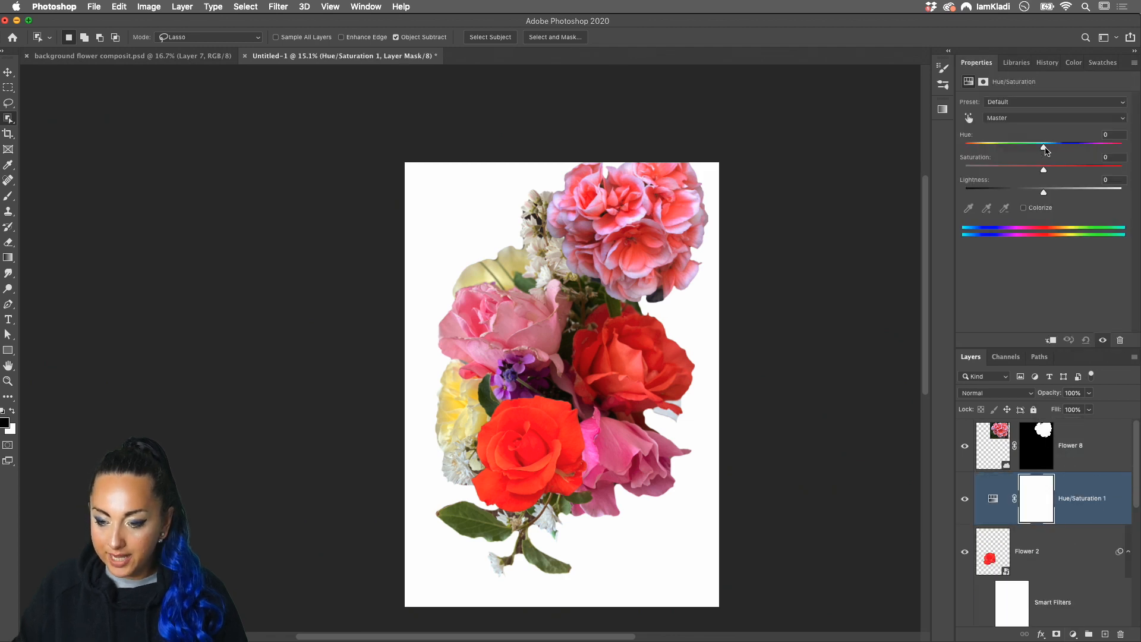
left_click_drag(1046, 150, 1008, 151)
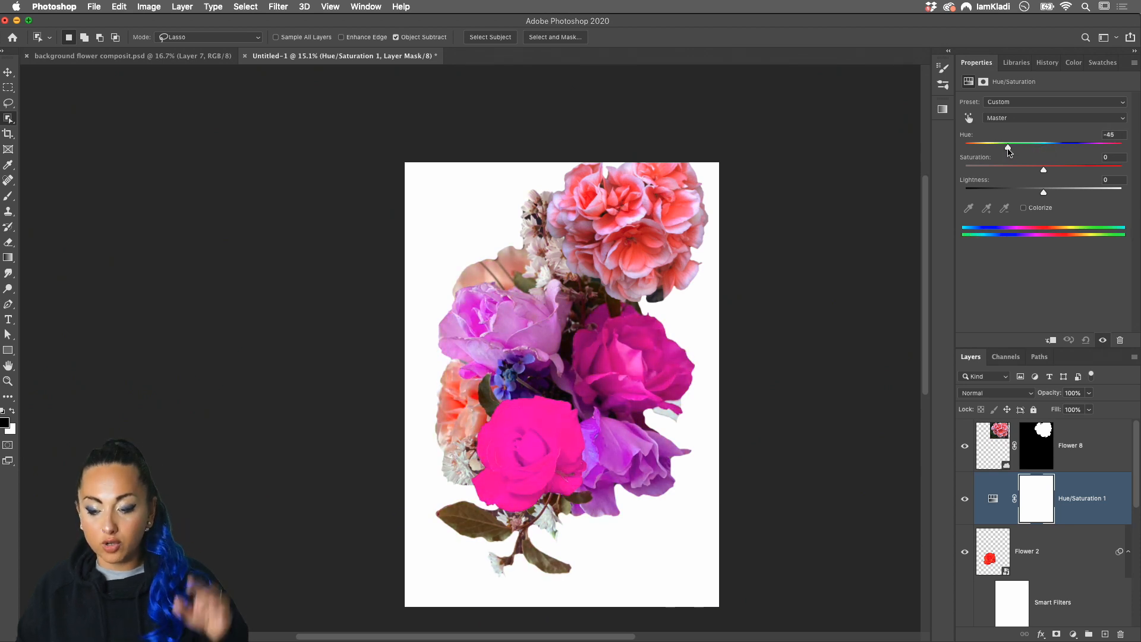
left_click(1083, 524, "alt")
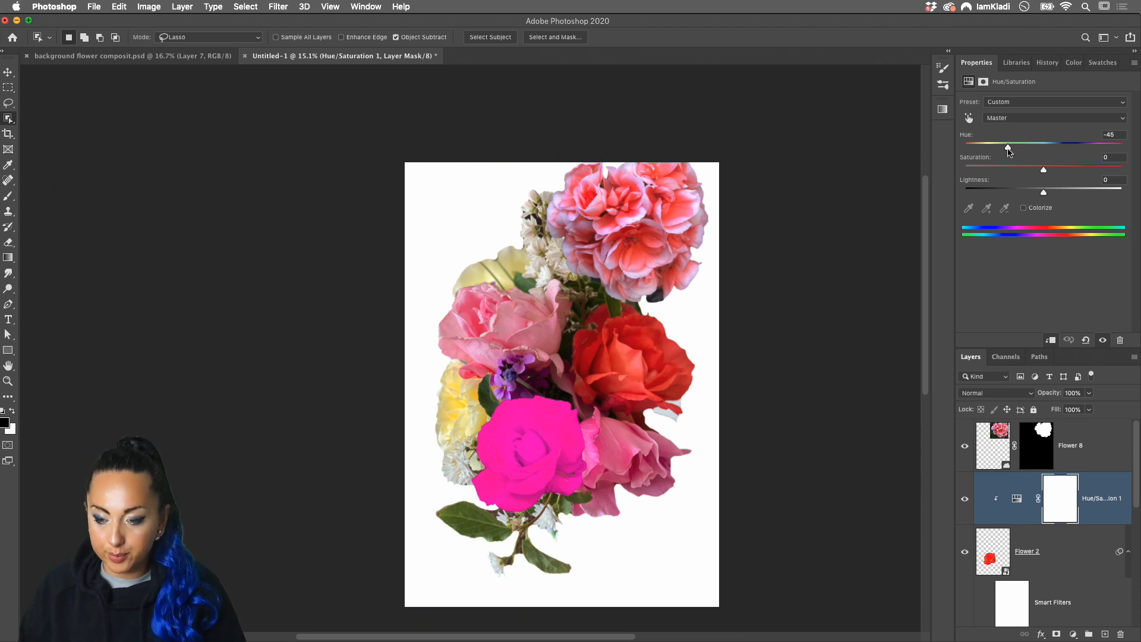
left_click_drag(1008, 147, 1067, 144)
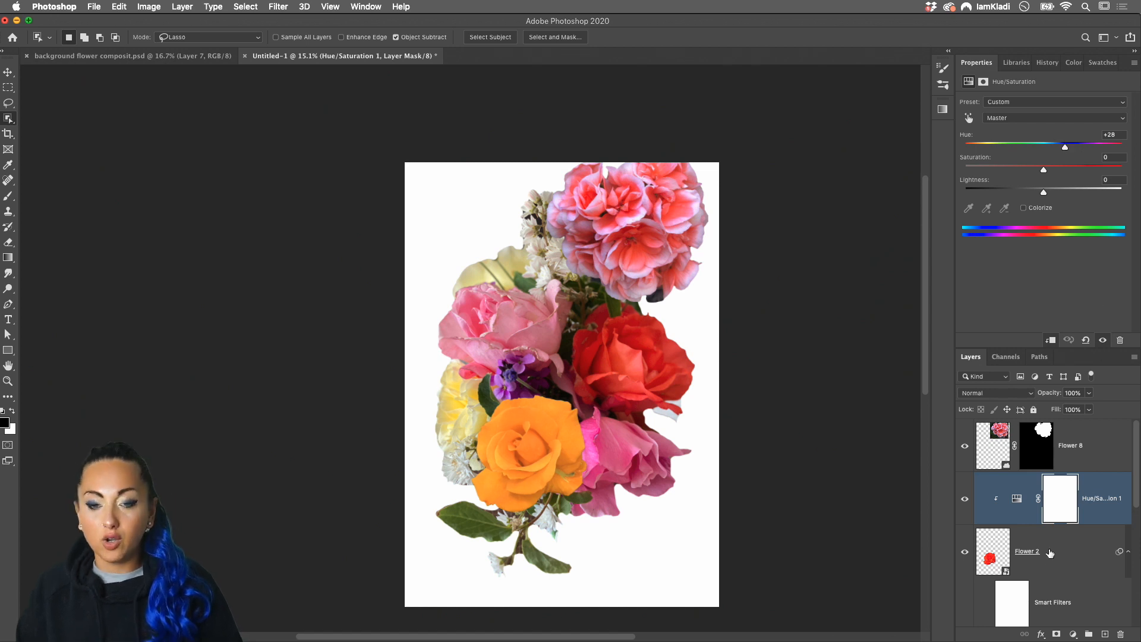
- Add a Solid Color fill layer directly above the Background layer using the teal green #5abca1
left_click(1087, 602)
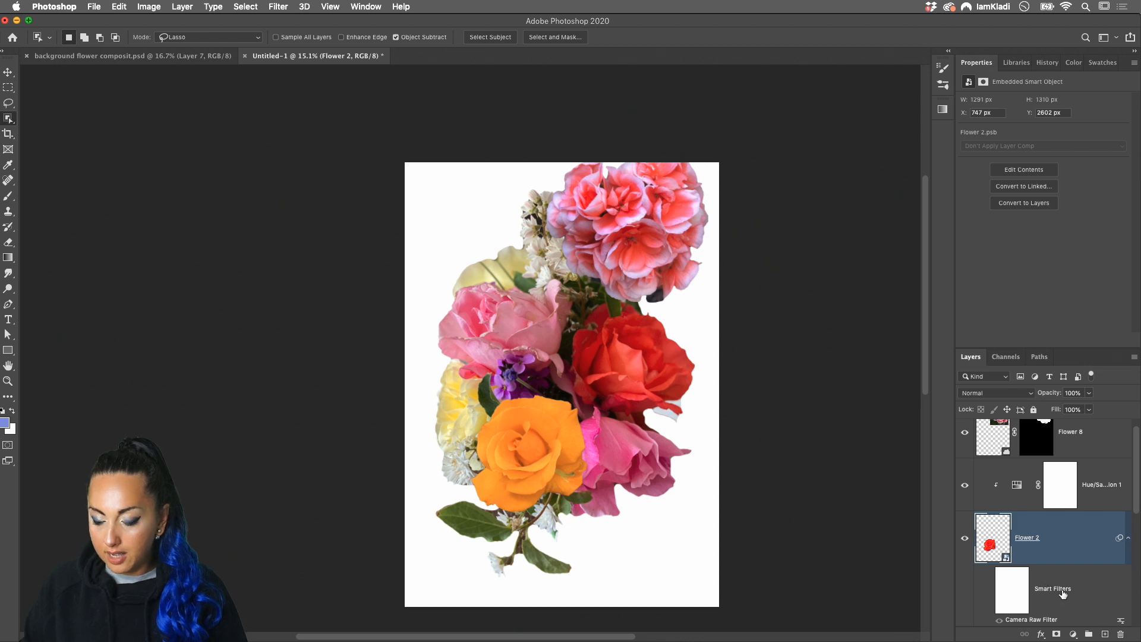
scroll(1053, 571, "down", 5)
left_click(1061, 607)
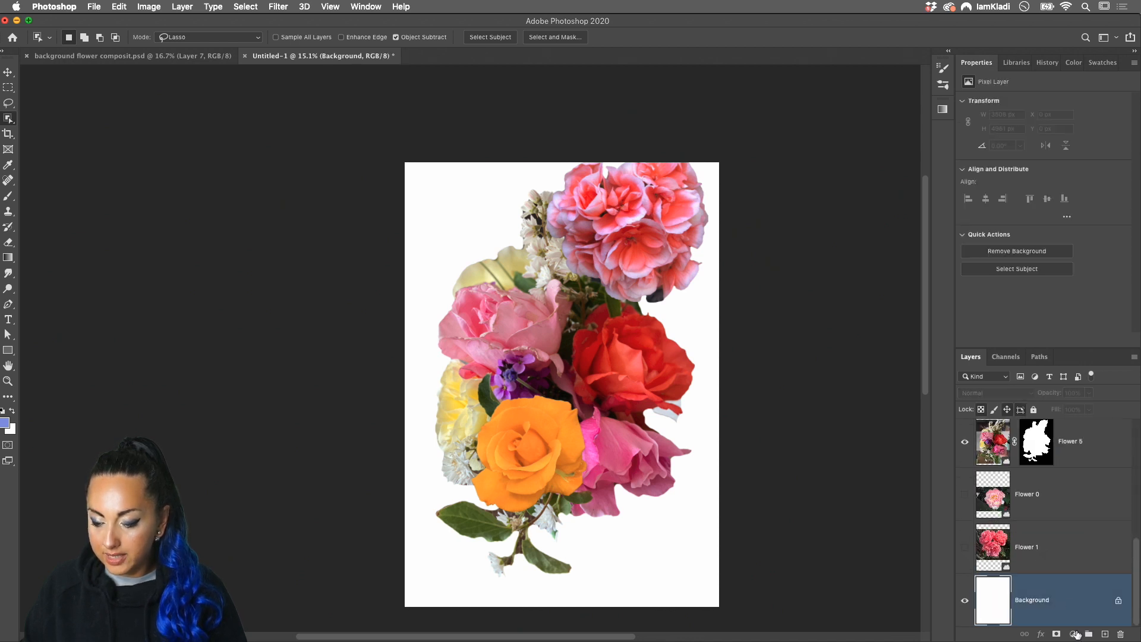
left_click(1073, 634)
left_click(1091, 409)
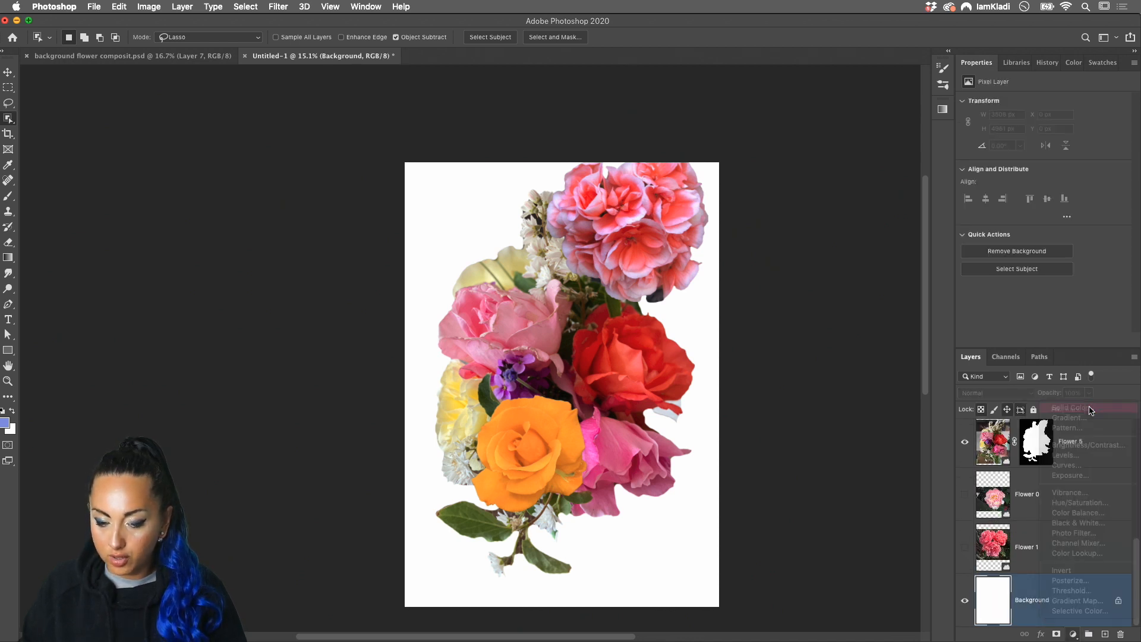
left_click_drag(831, 299, 847, 317)
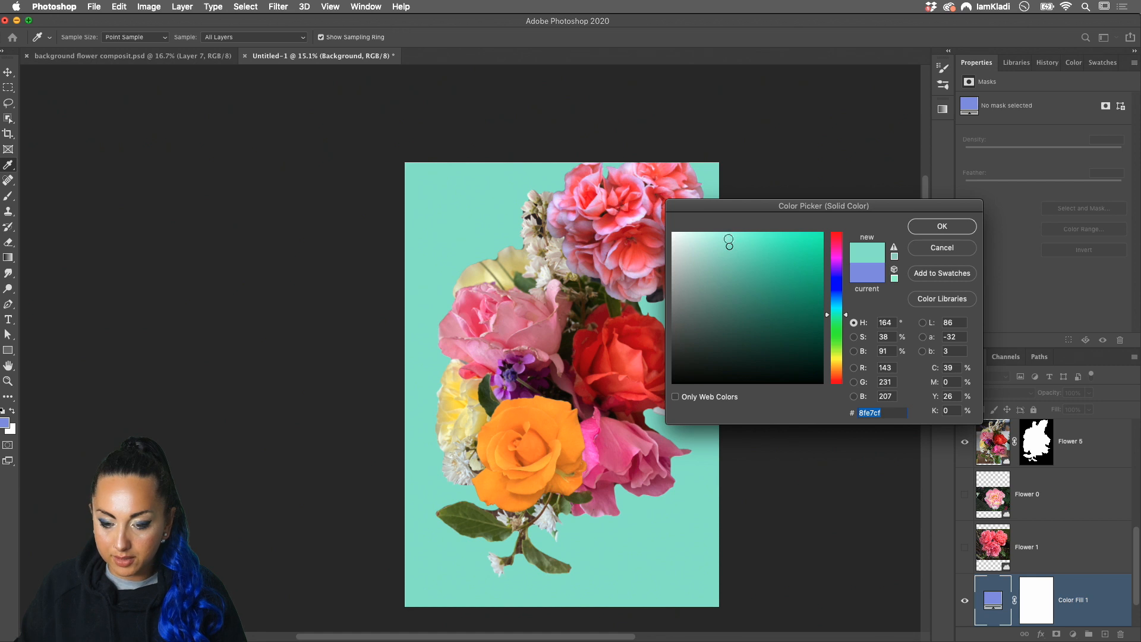
left_click_drag(730, 247, 751, 272)
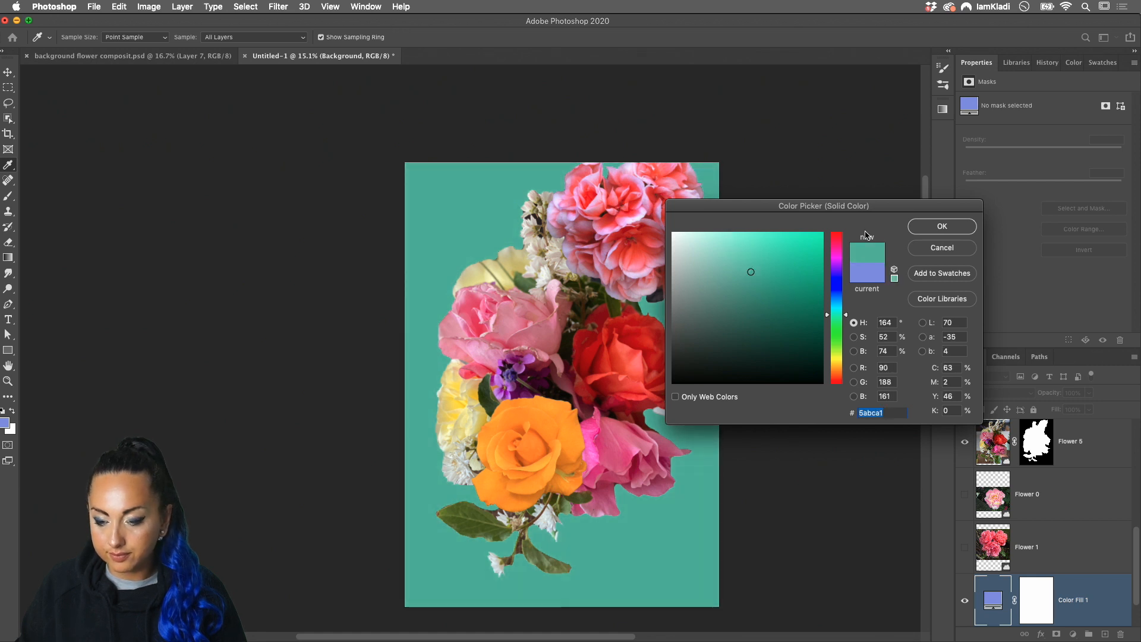
left_click(942, 225)
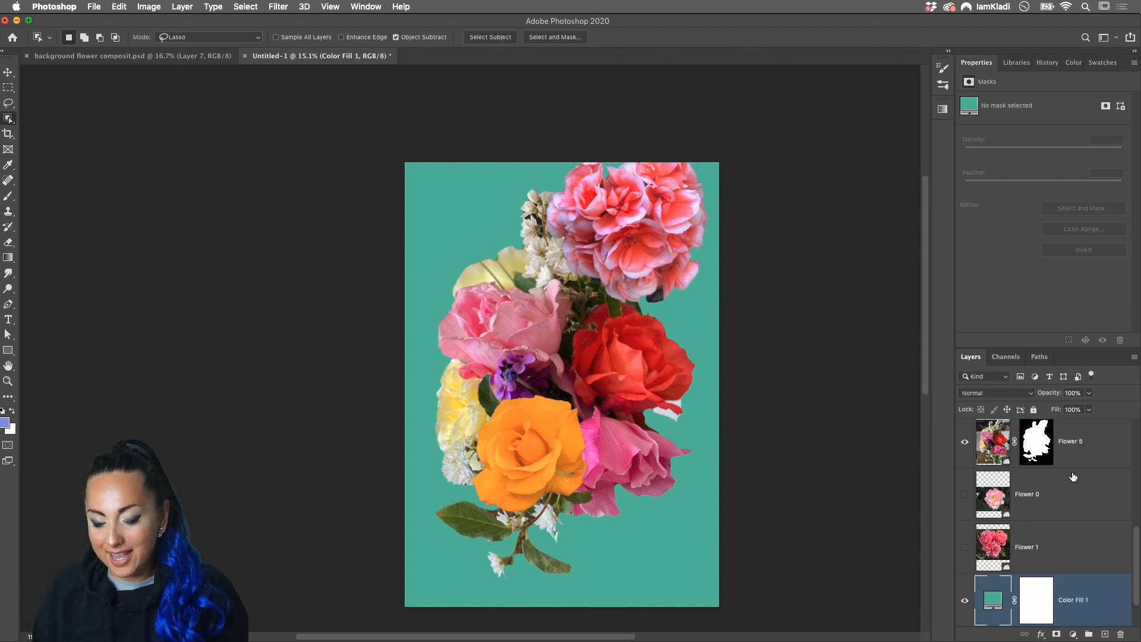
- Stamp all visible layers into a new merged layer above Flower 8
scroll(1119, 594, "down", 1)
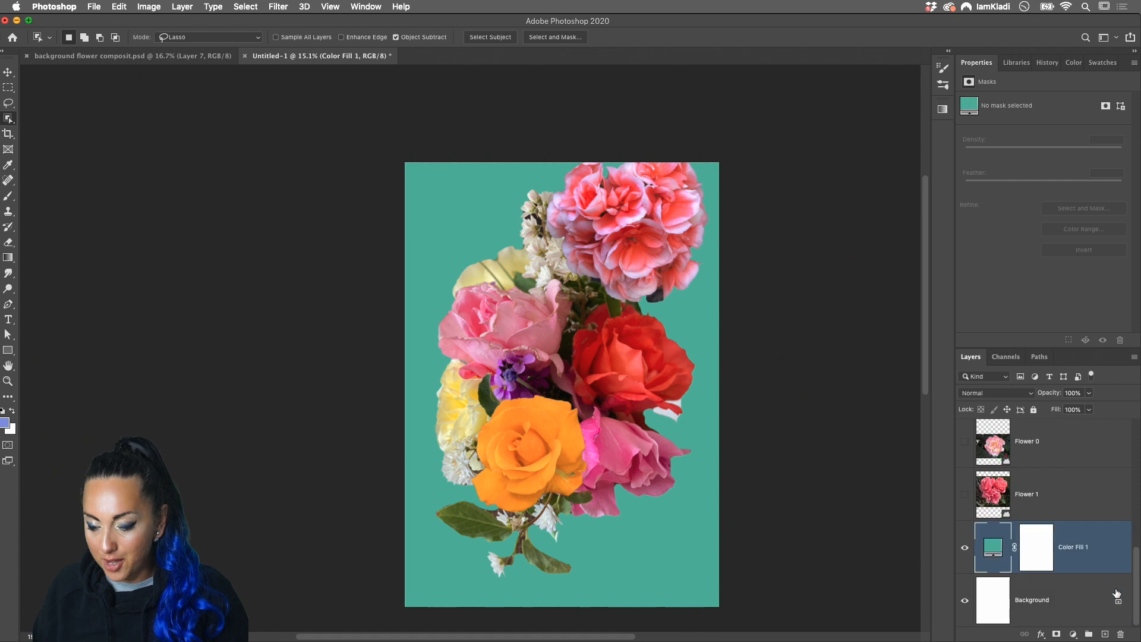
scroll(1115, 591, "up", 10)
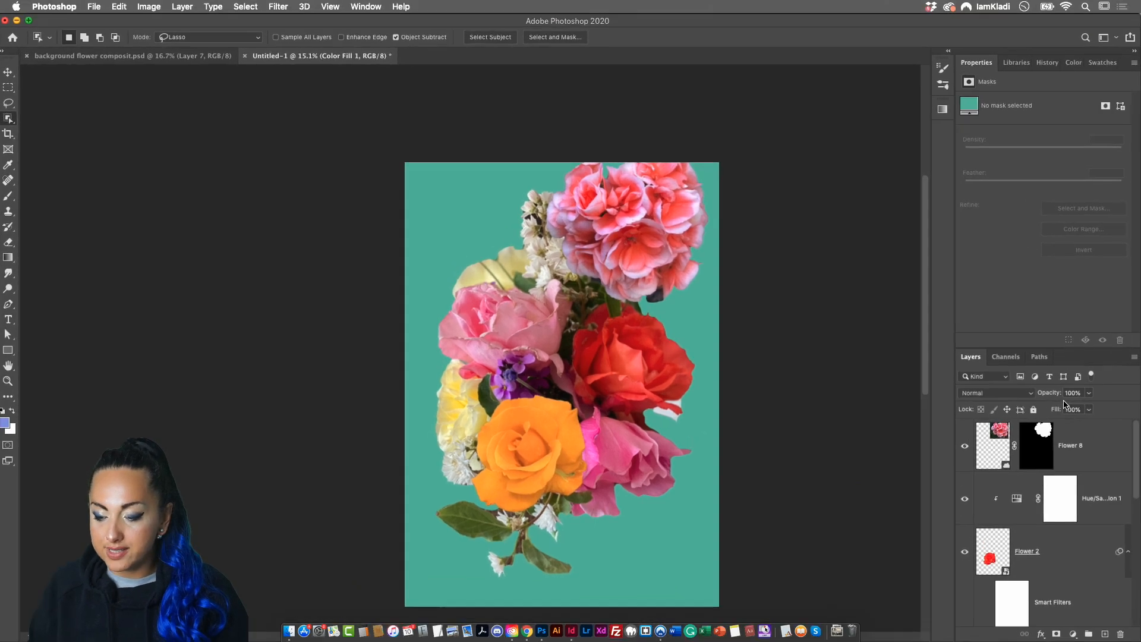
scroll(1069, 408, "up", 3)
scroll(1077, 435, "down", 3)
scroll(1076, 435, "up", 3)
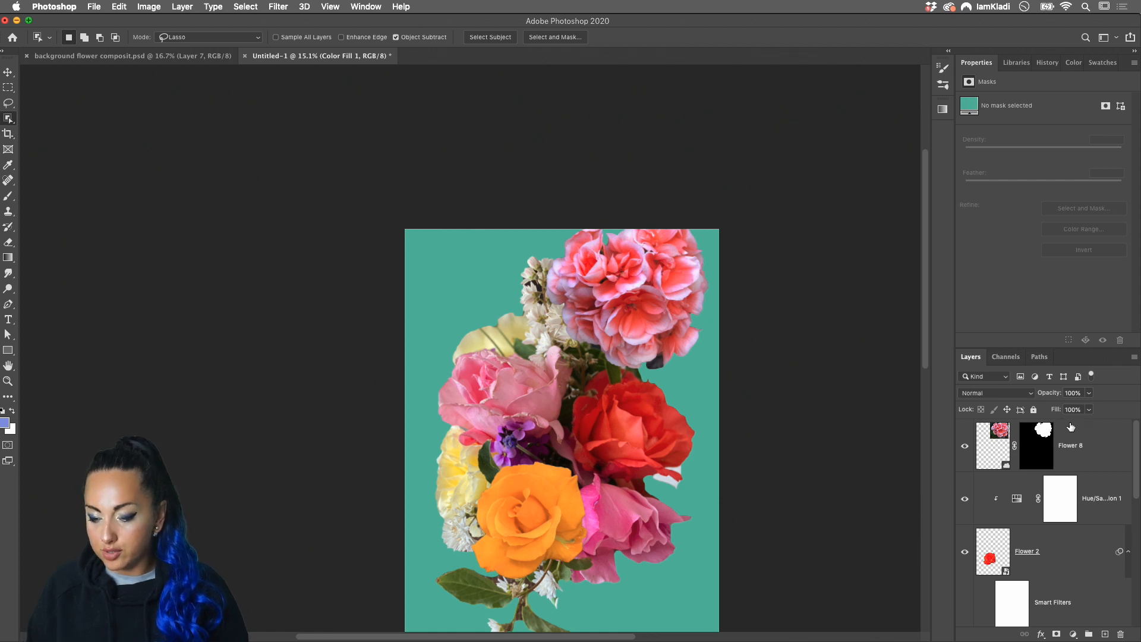
left_click(1096, 453)
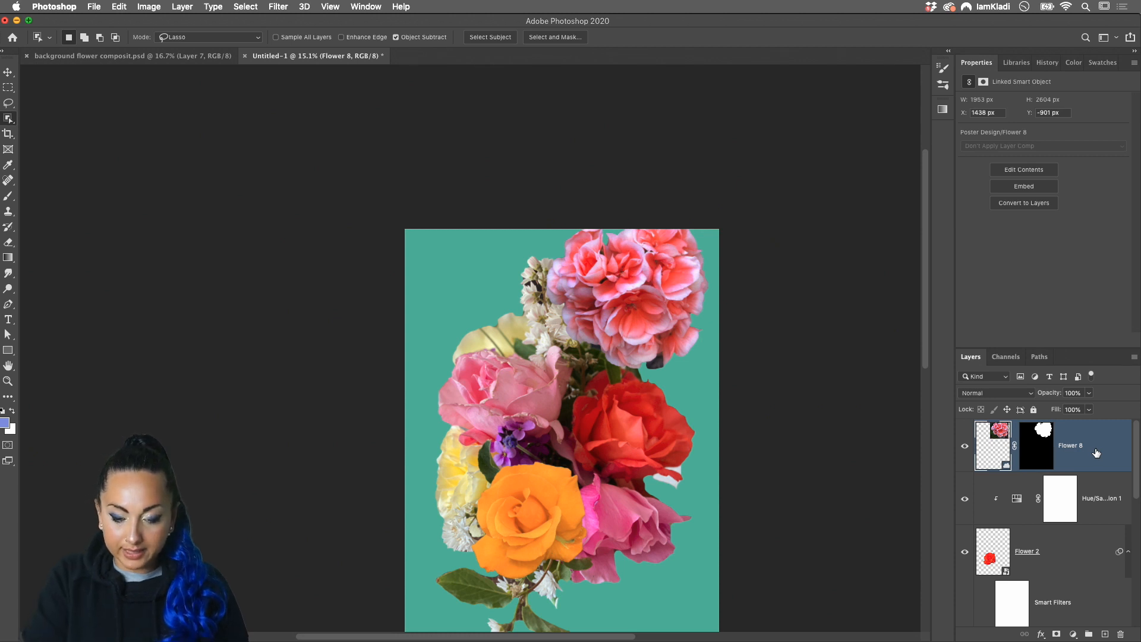
key("super+alt+shift+e")
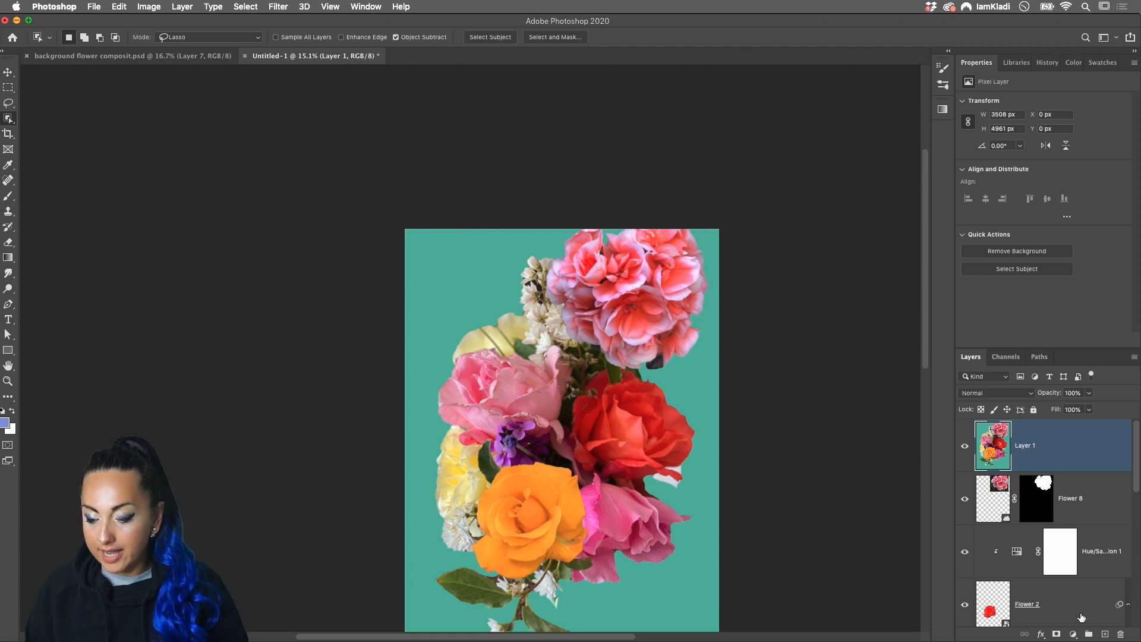
- Add a Gradient Map adjustment above Layer 1 and browse the legacy gradients to the Photographic Toning presets
left_click(1073, 634)
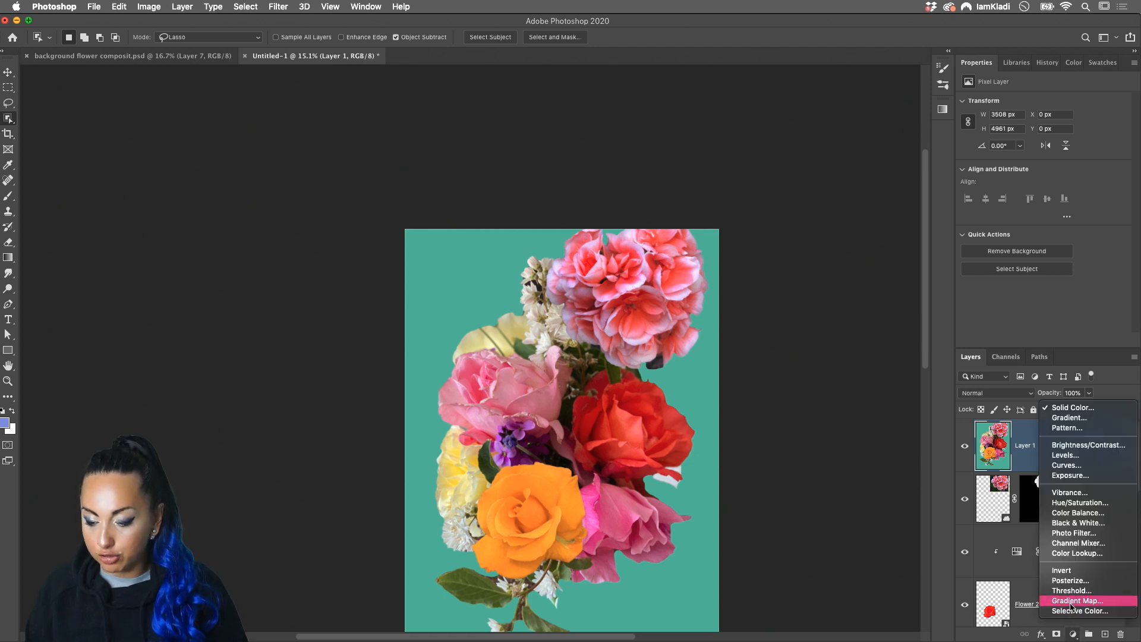
left_click(1076, 601)
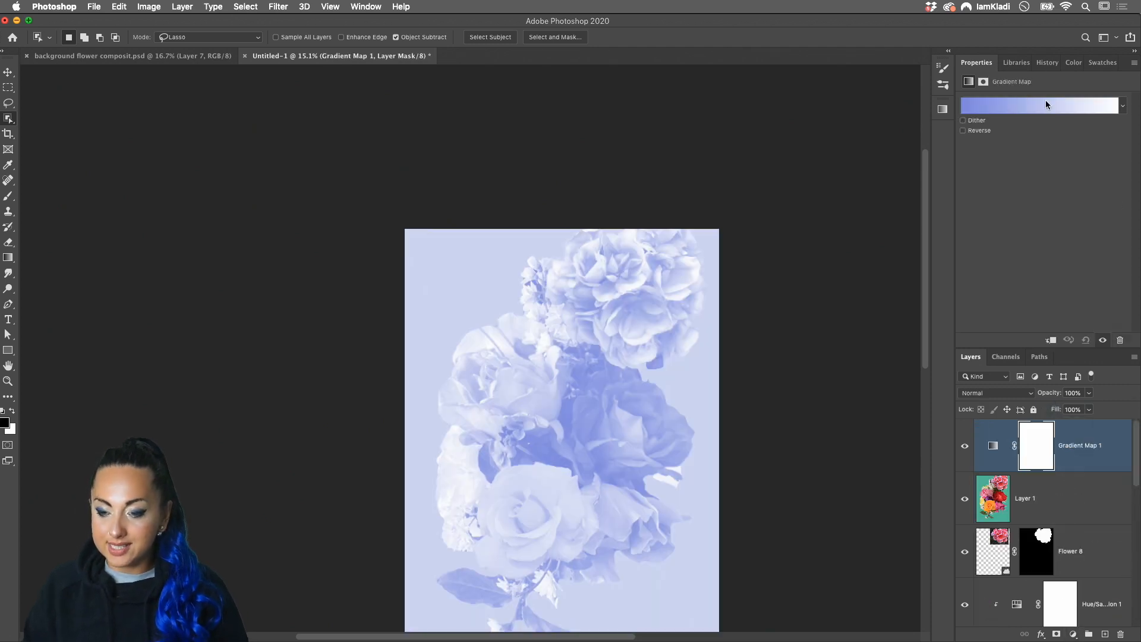
left_click(1123, 107)
scroll(1047, 168, "up", 10)
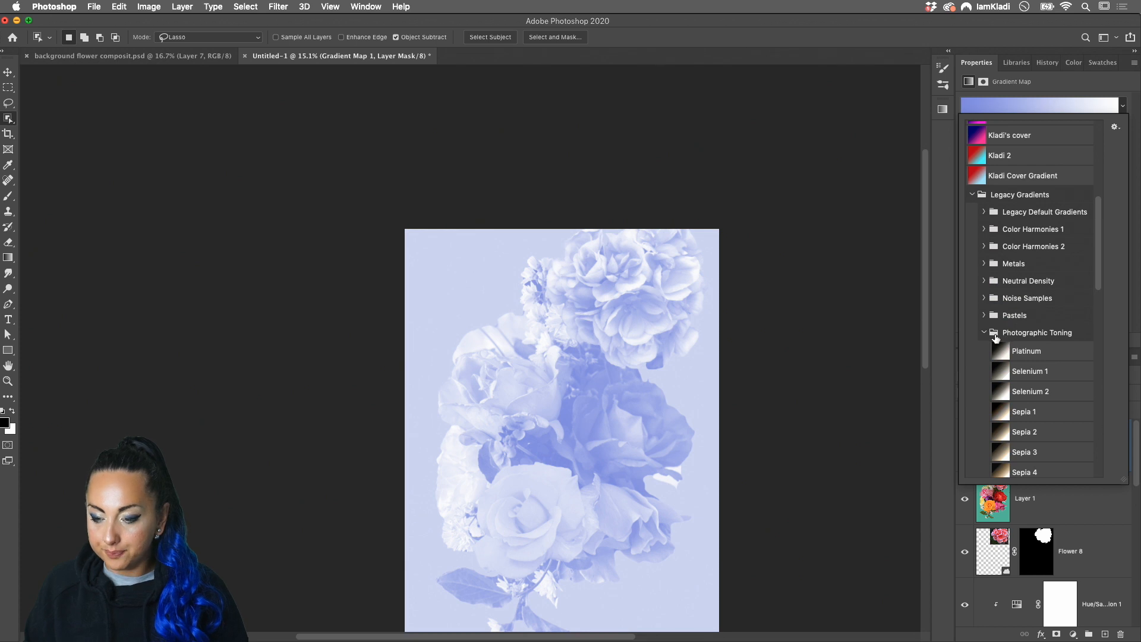
left_click(986, 333)
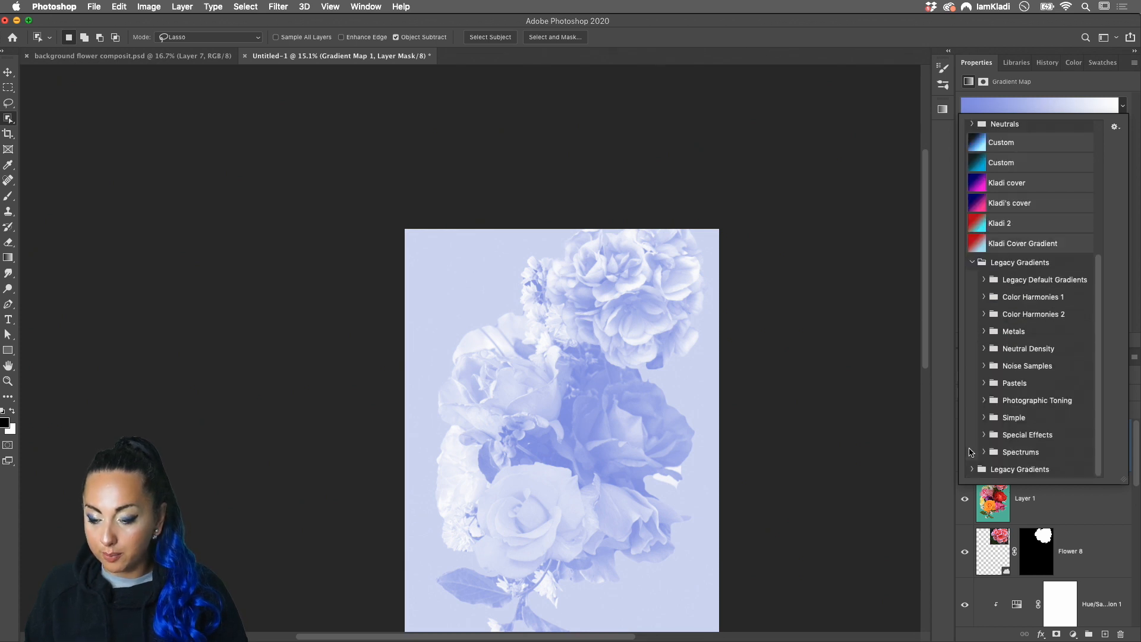
left_click(972, 469)
scroll(996, 453, "down", 5)
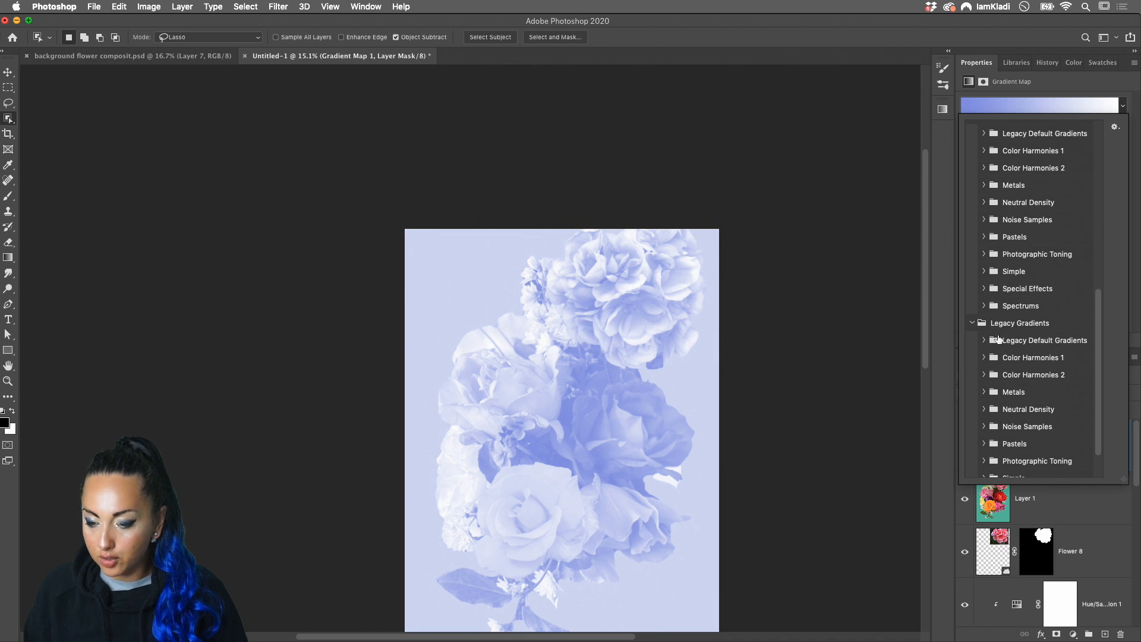
scroll(1029, 409, "down", 1)
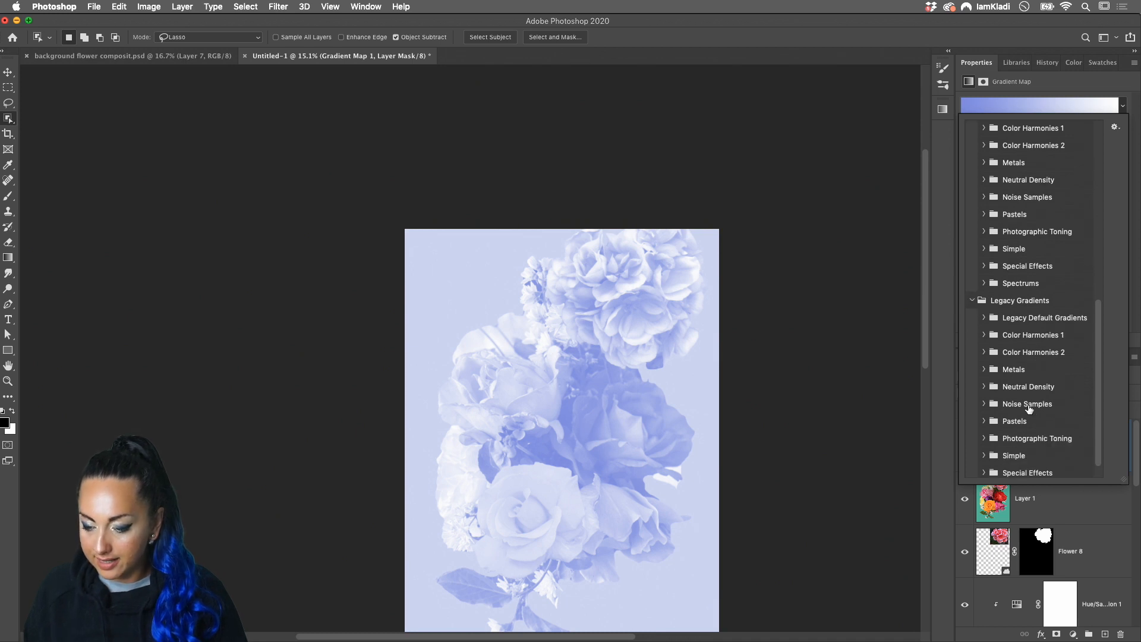
left_click(985, 439)
scroll(996, 437, "down", 10)
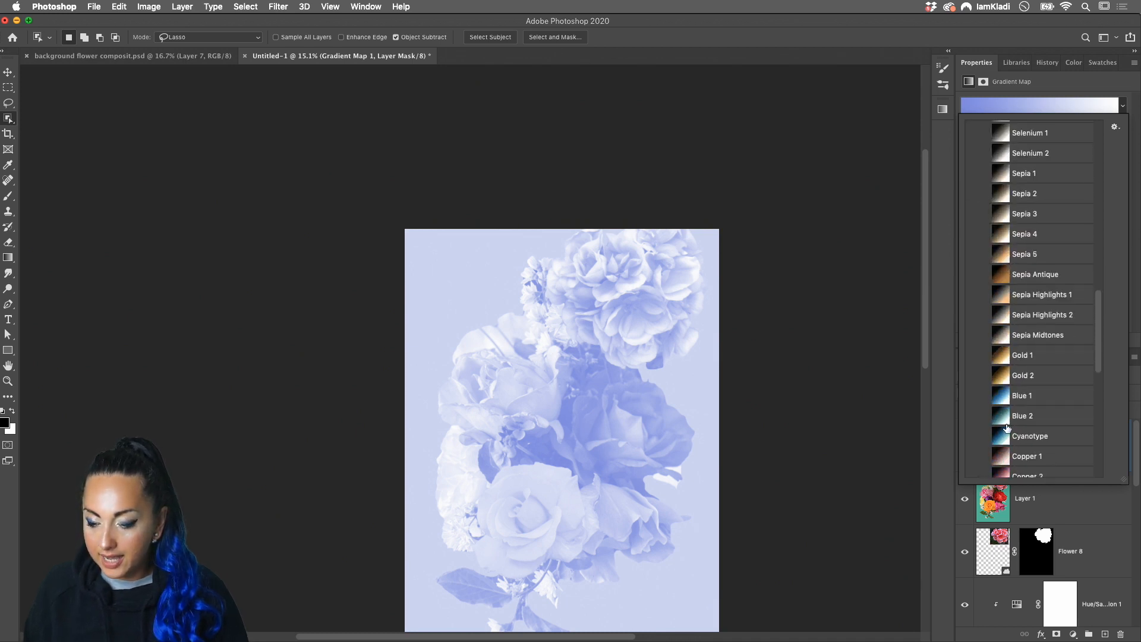
- Try the Cyanotype preset on the gradient map, settling on Sepia-Cyan instead
left_click(1022, 437)
scroll(1035, 441, "down", 6)
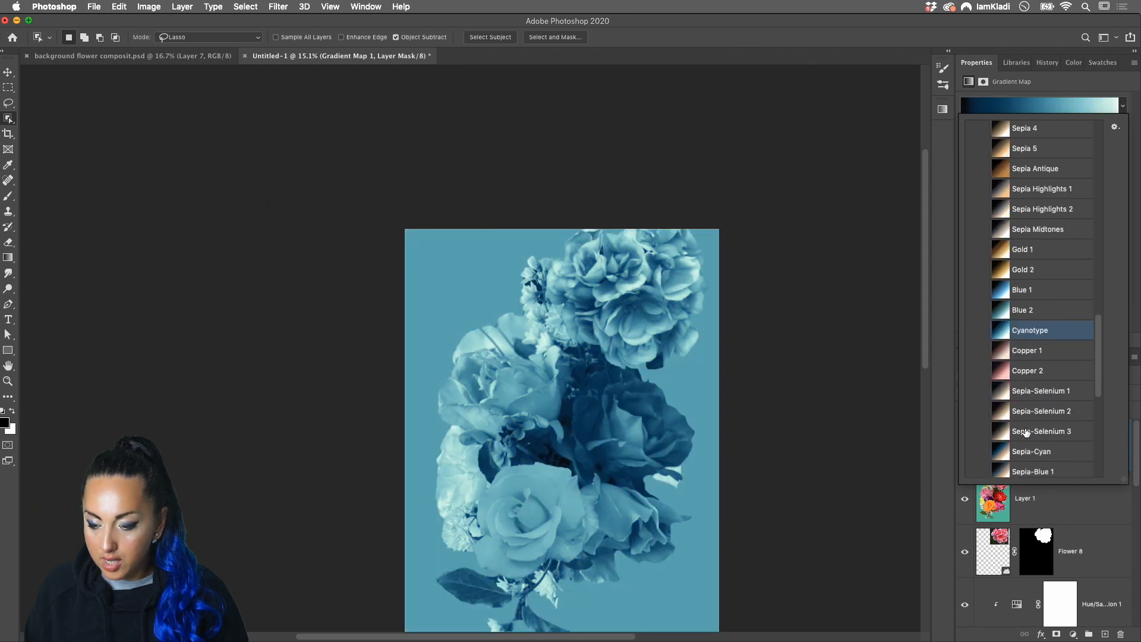
left_click(1033, 445)
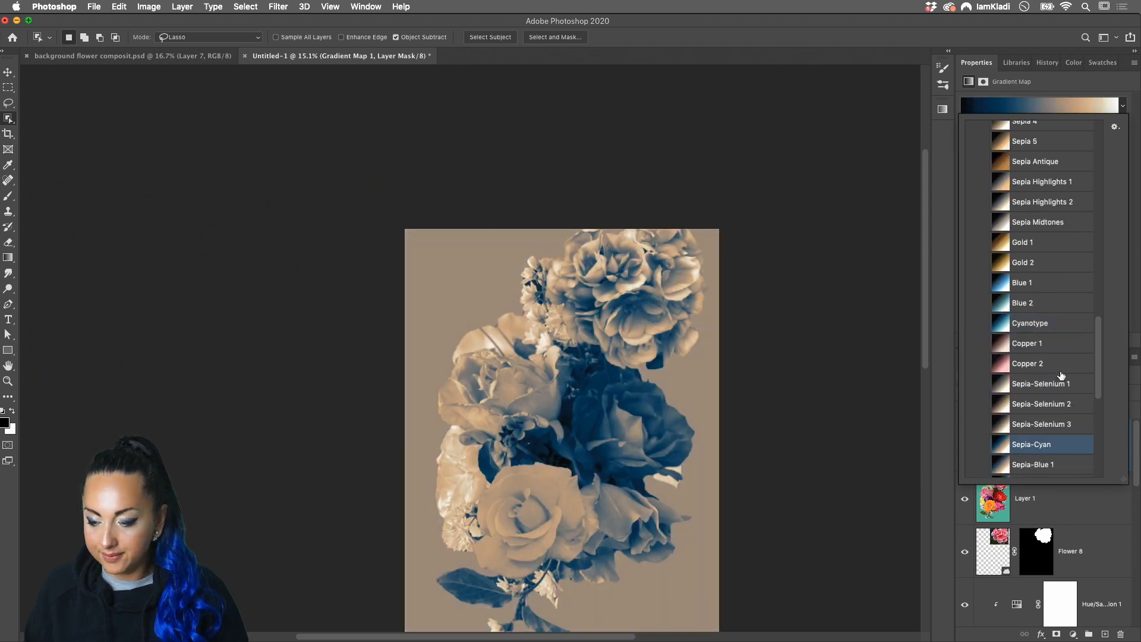
left_click(1109, 504)
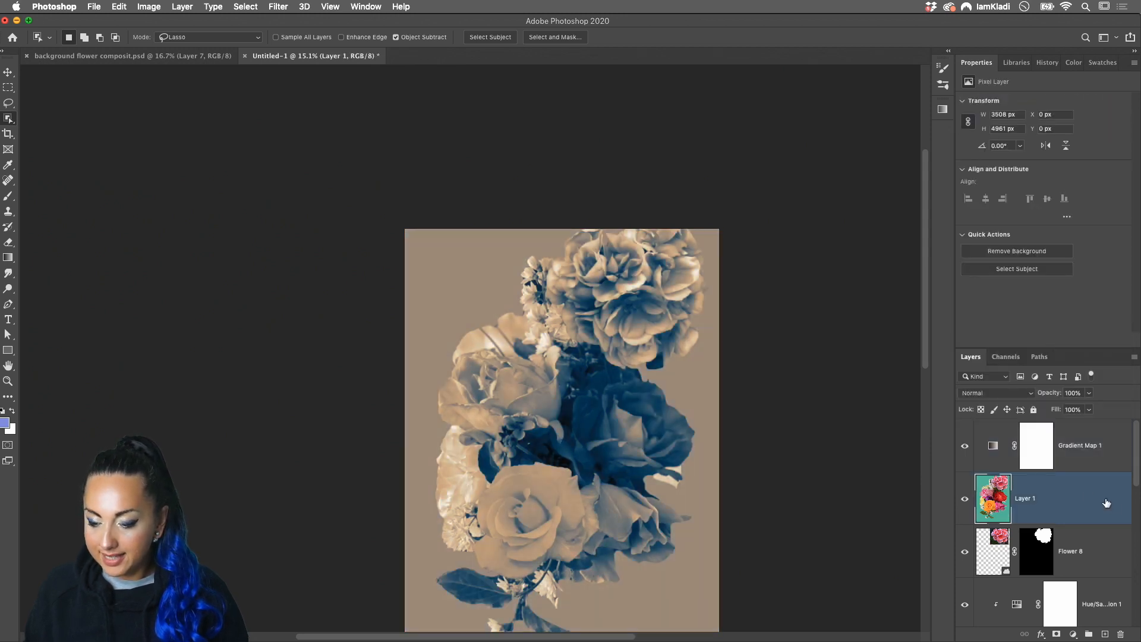
- Set the blend mode of the Gradient Map 1 layer to Overlay
left_click(1077, 451)
left_click(987, 393)
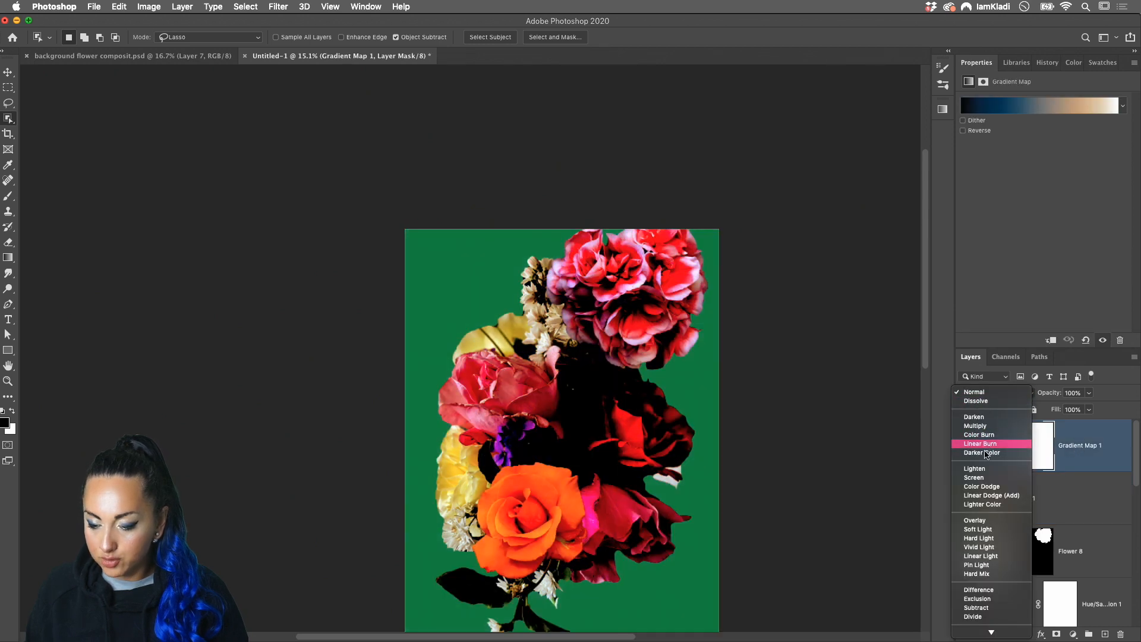
left_click(995, 523)
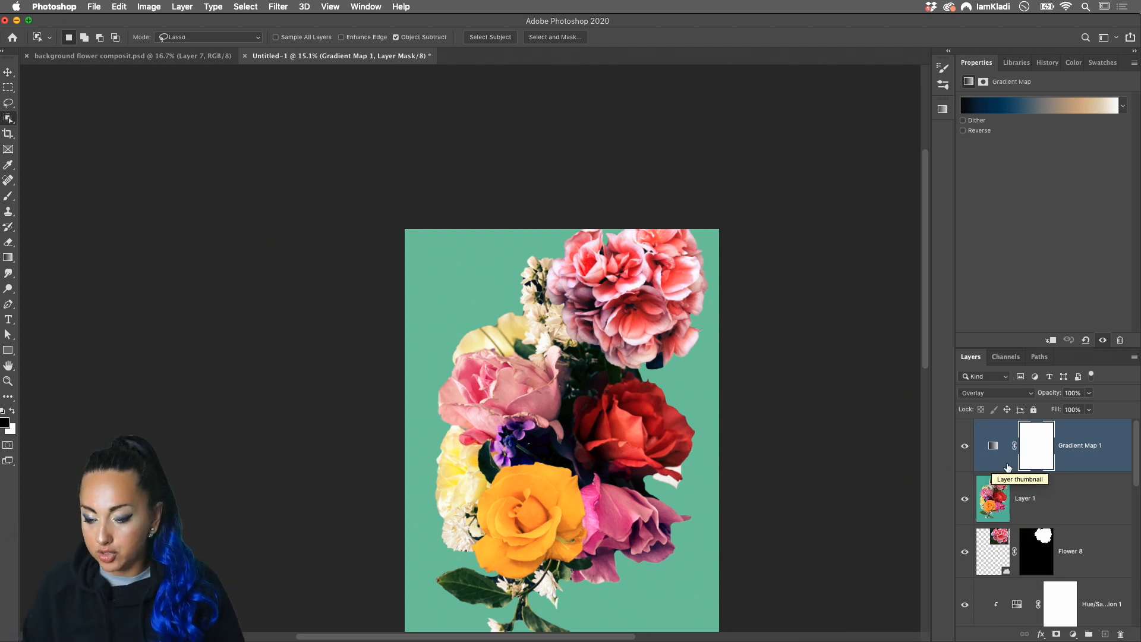
- Convert Gradient Map 1 and Layer 1 into a single smart object and add it to the Poster Design library
left_click(1076, 499, "shift")
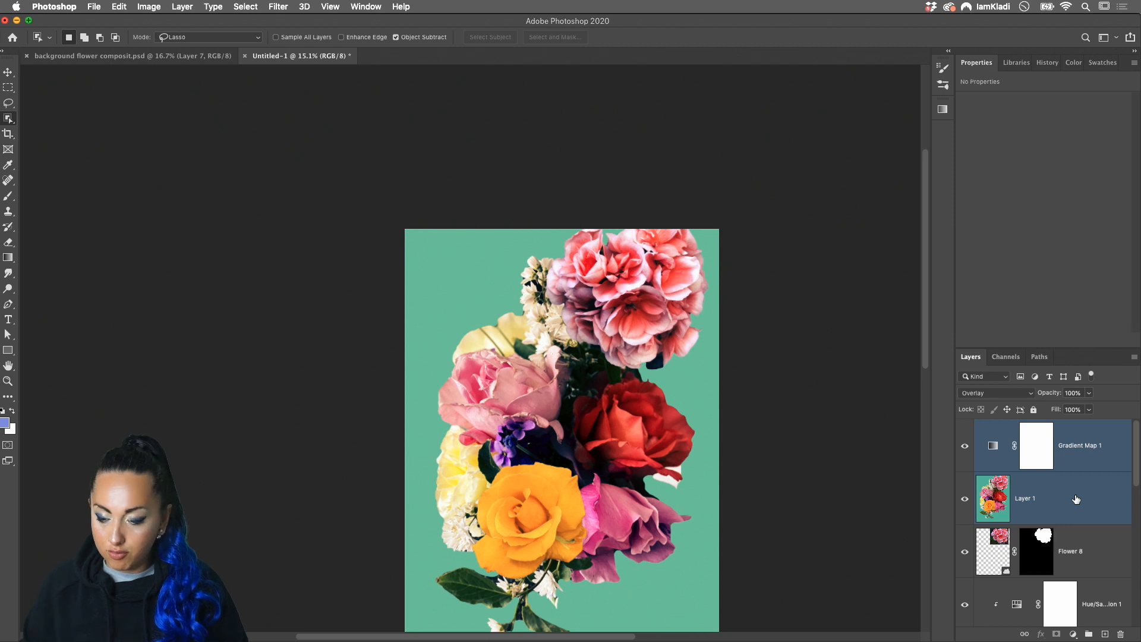
right_click(1077, 499)
left_click(1018, 286)
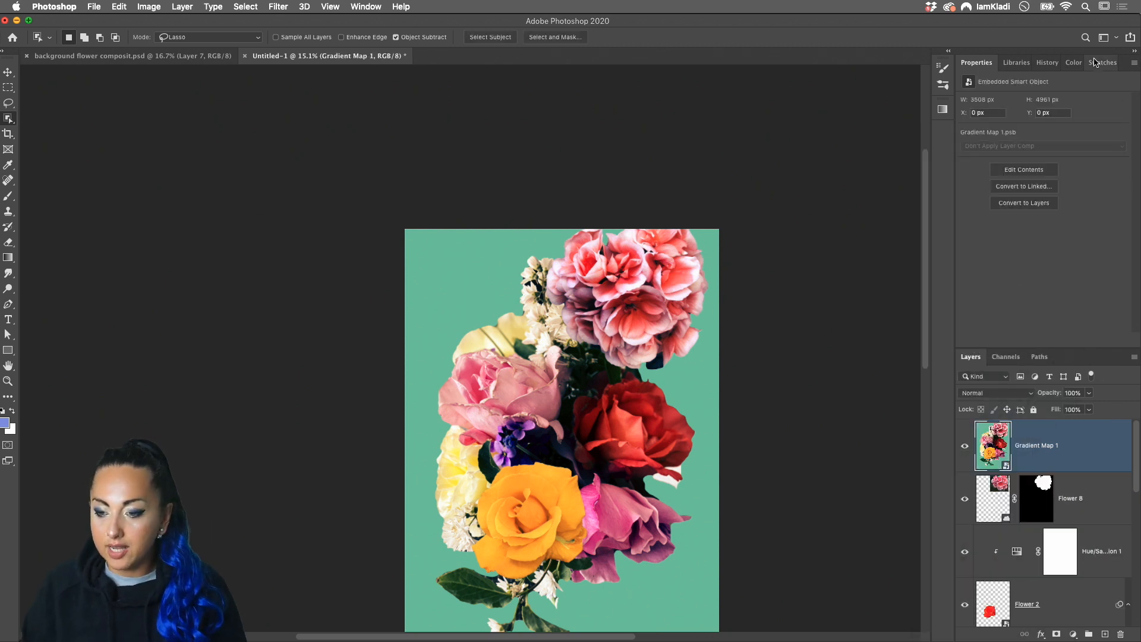
left_click(1014, 63)
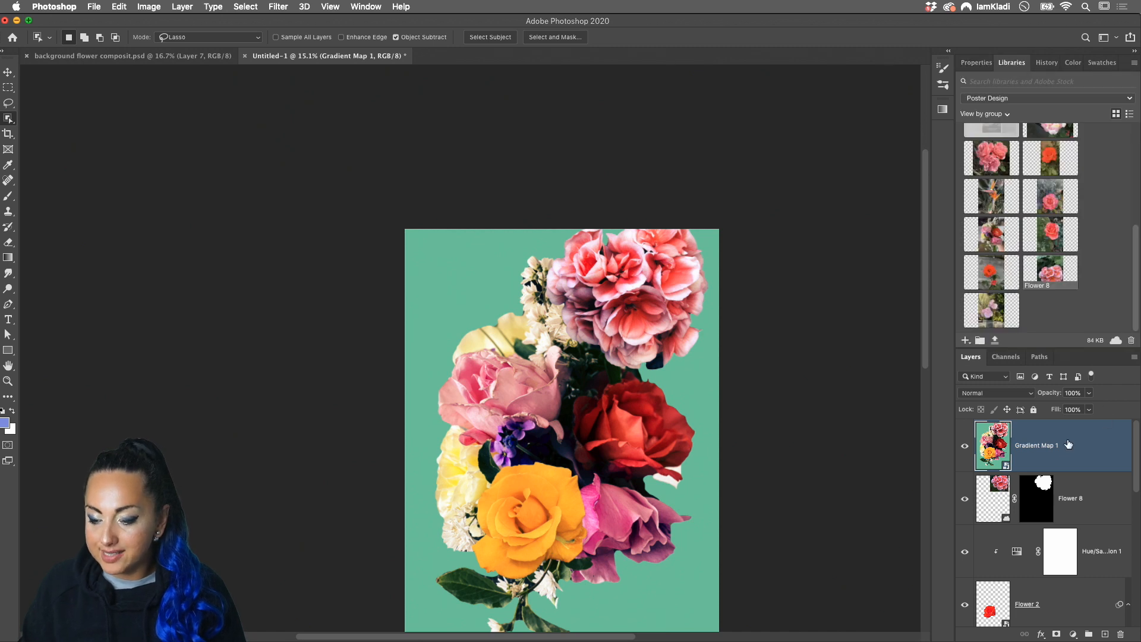
left_click_drag(1063, 454, 1051, 312)
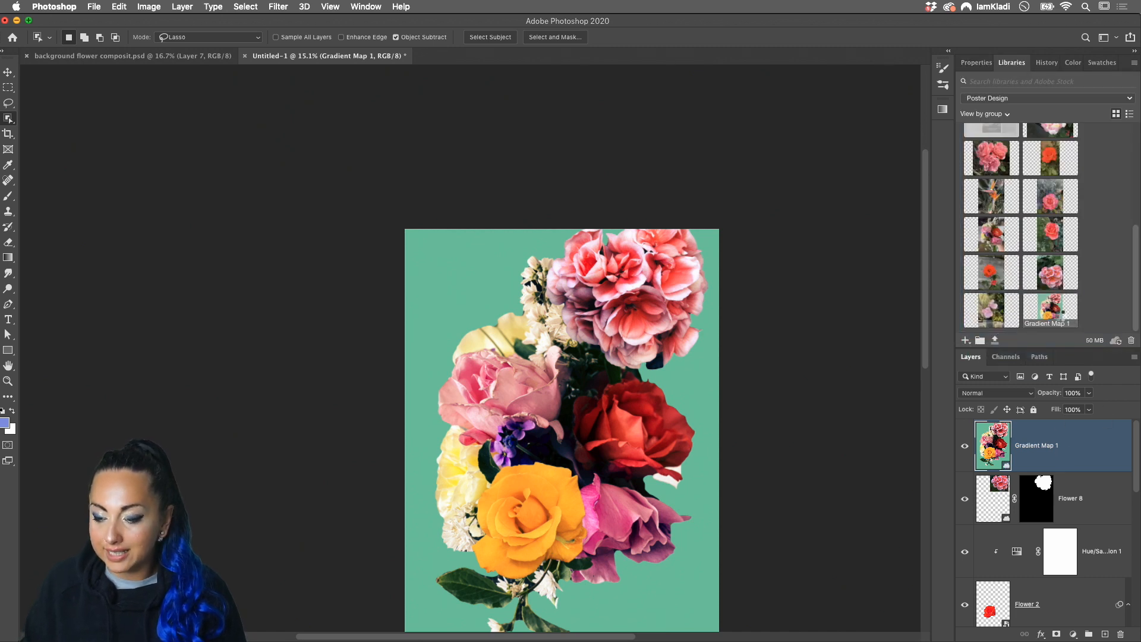
- Switch to InDesign and delete the pylons photo from the background frame of the poster.indd page
mouse_move(480, 640)
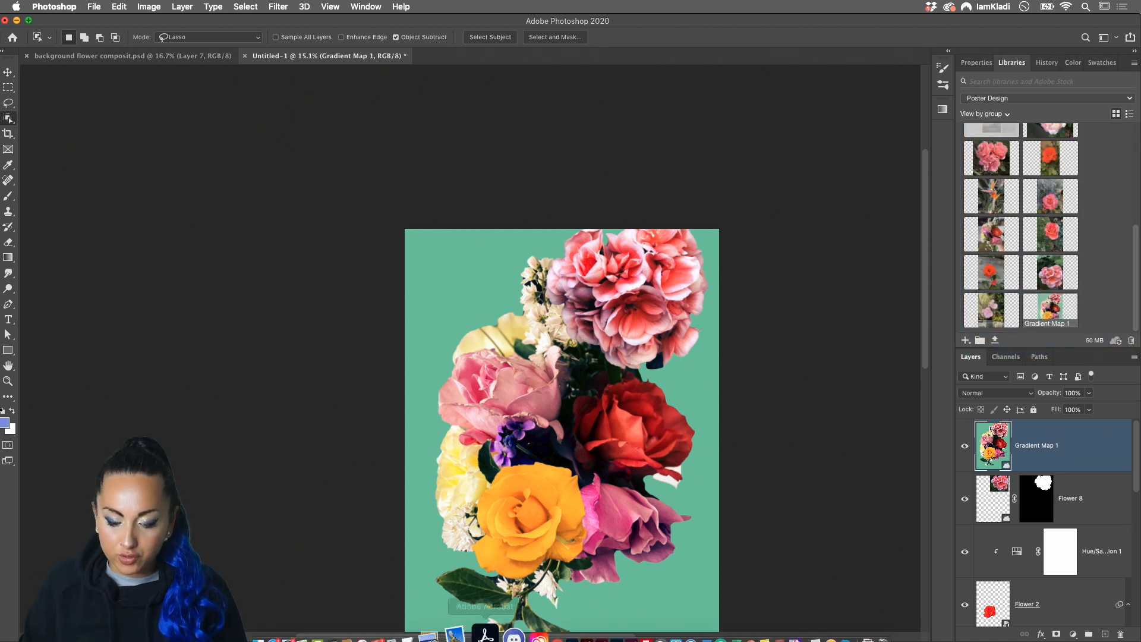
left_click(572, 629)
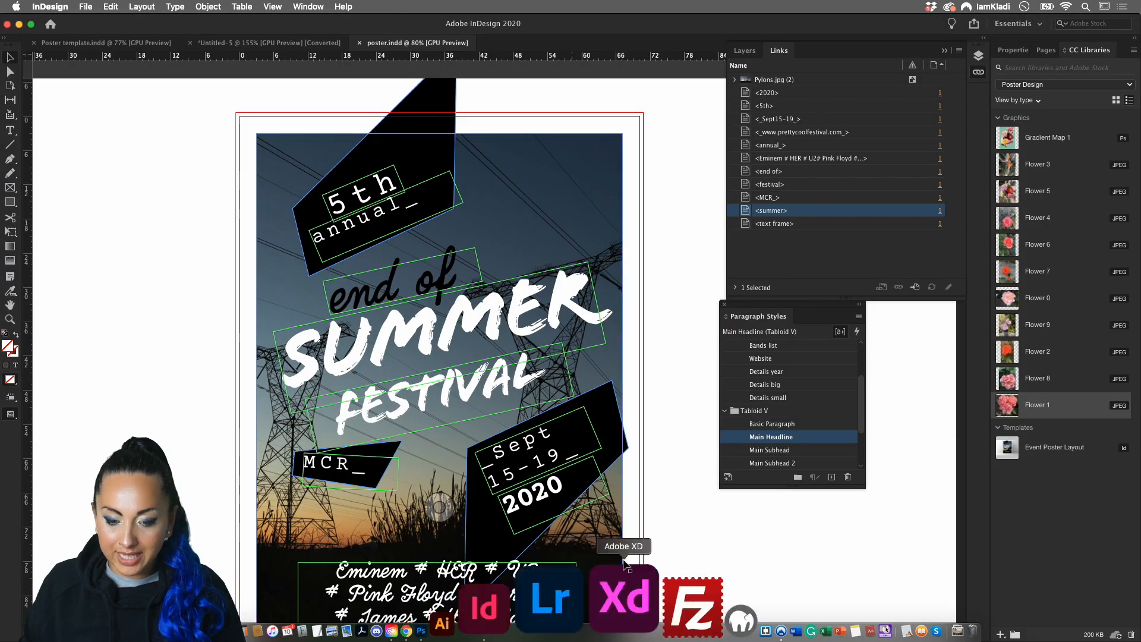
left_click(571, 236)
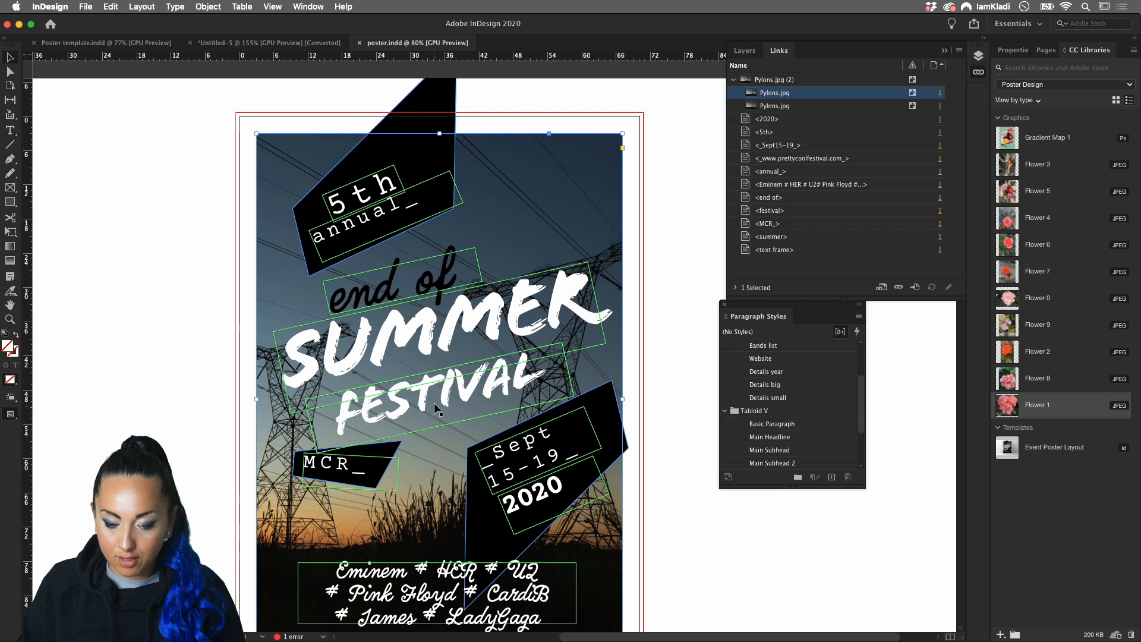
double_click(444, 459)
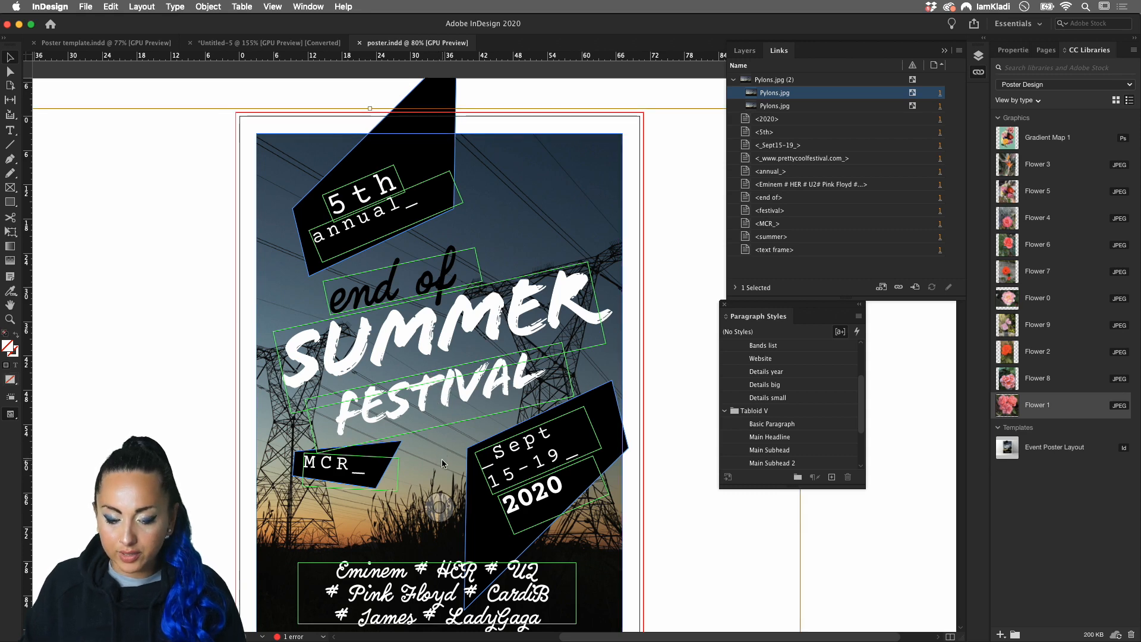
key("Delete")
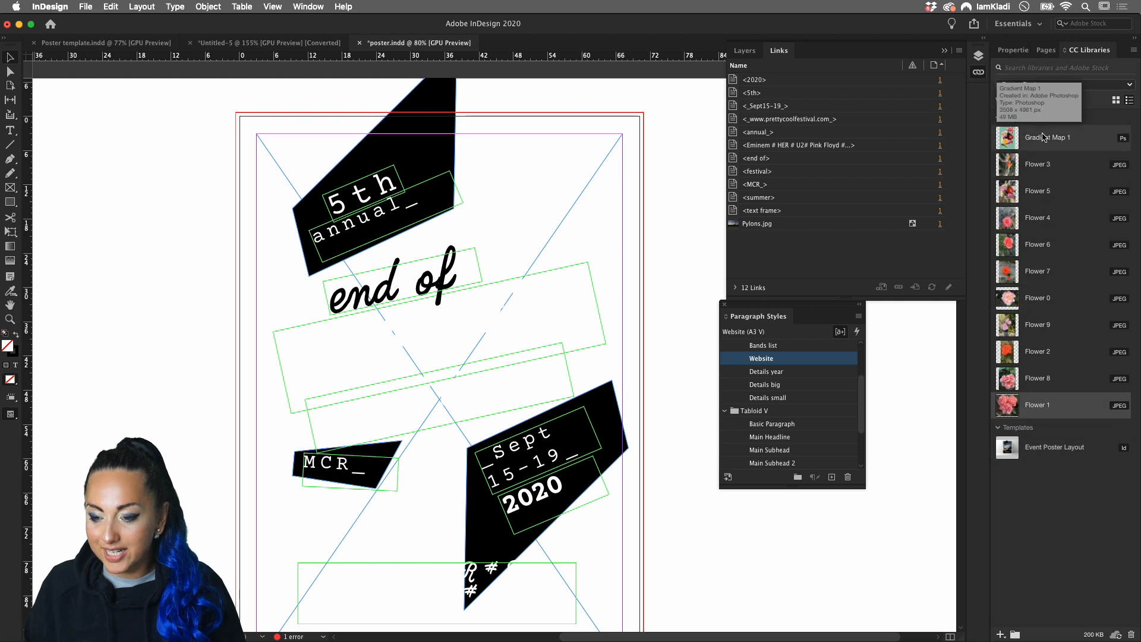
- Place the Gradient Map 1 graphic from the Poster Design library into the empty background frame
left_click_drag(1067, 139, 557, 200)
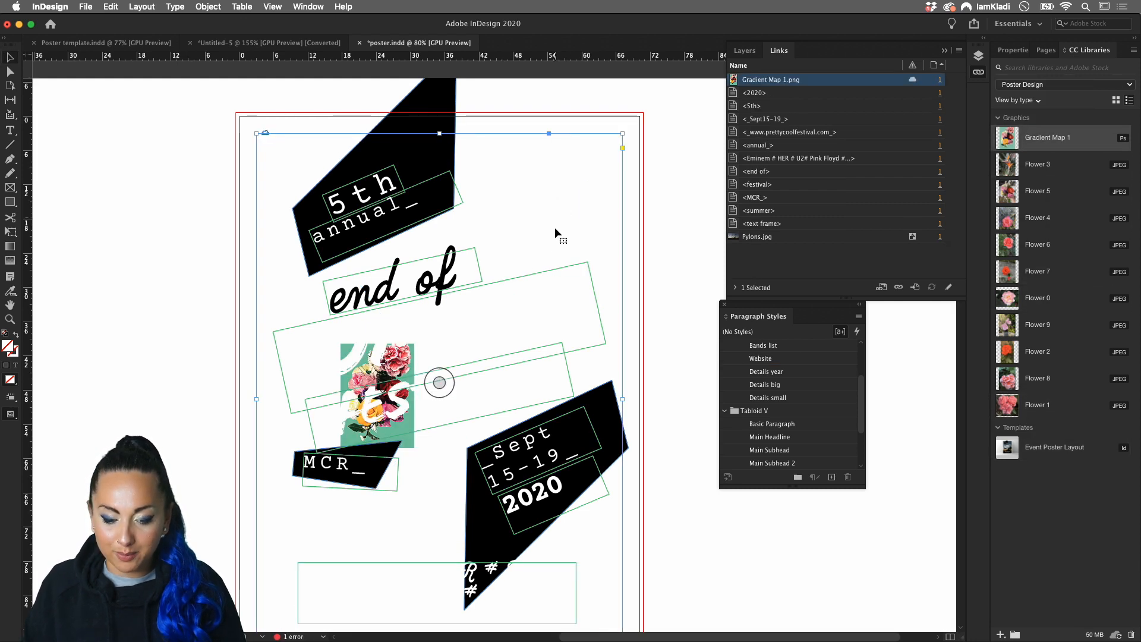
key("super+z")
left_click(521, 202)
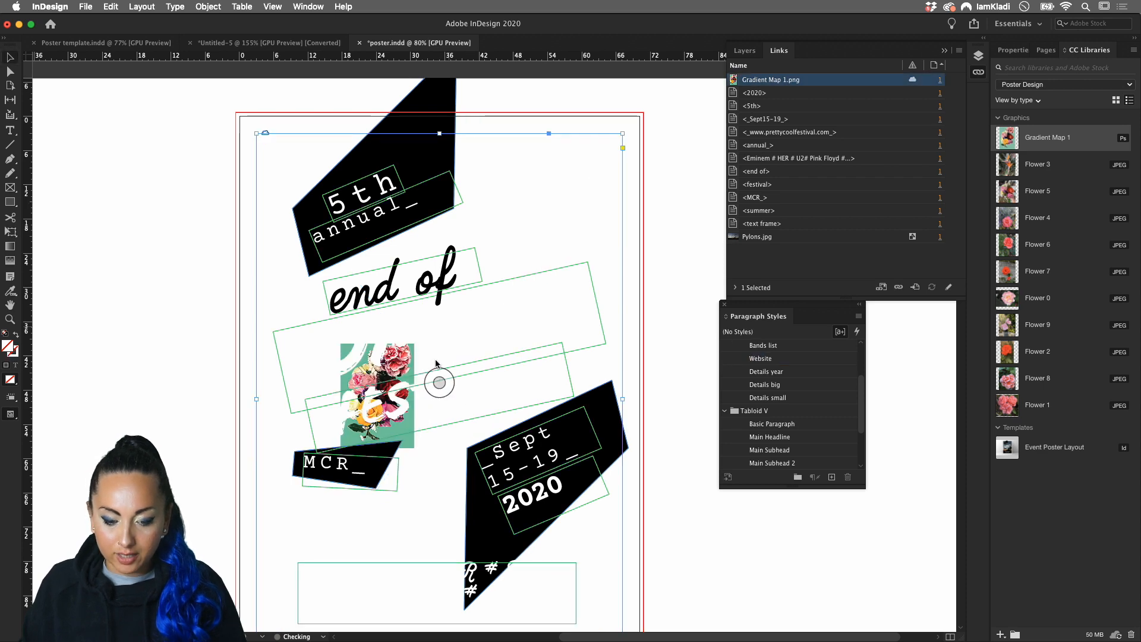
- Enlarge the flower image inside the background frame and reposition it behind the poster text
double_click(415, 474)
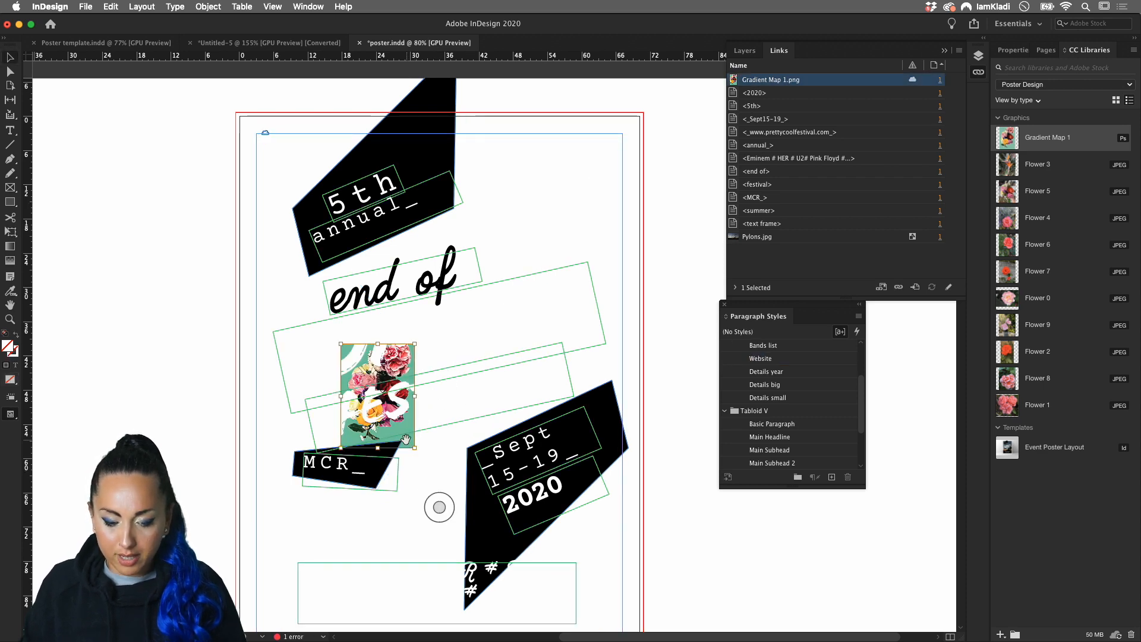
scroll(420, 451, "down", 5)
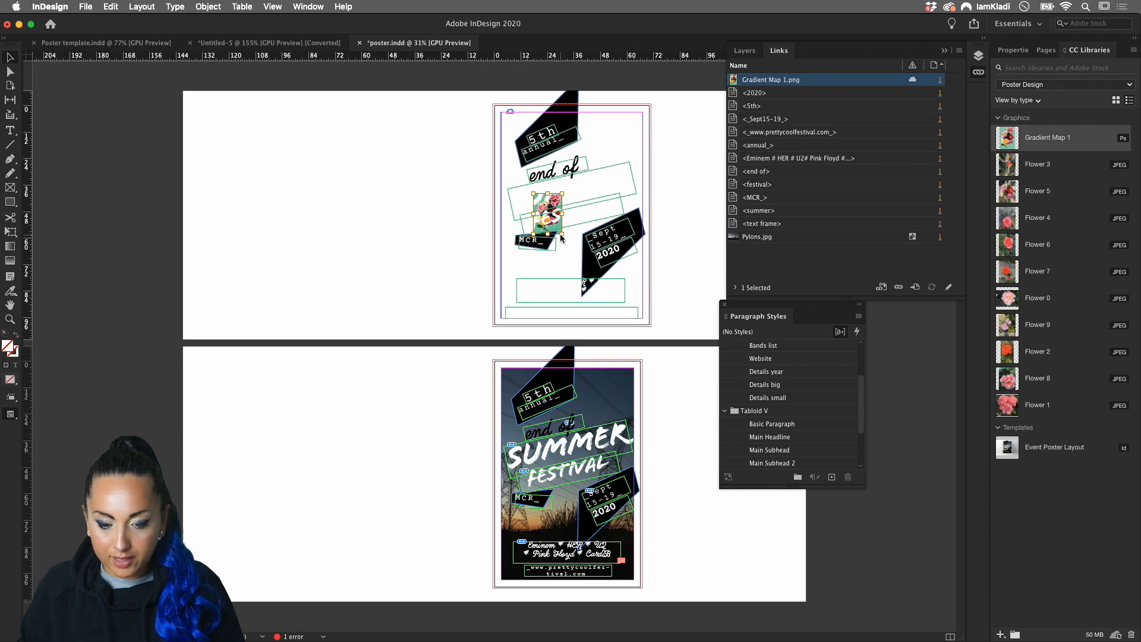
left_click_drag(562, 236, 672, 353)
left_click(670, 350)
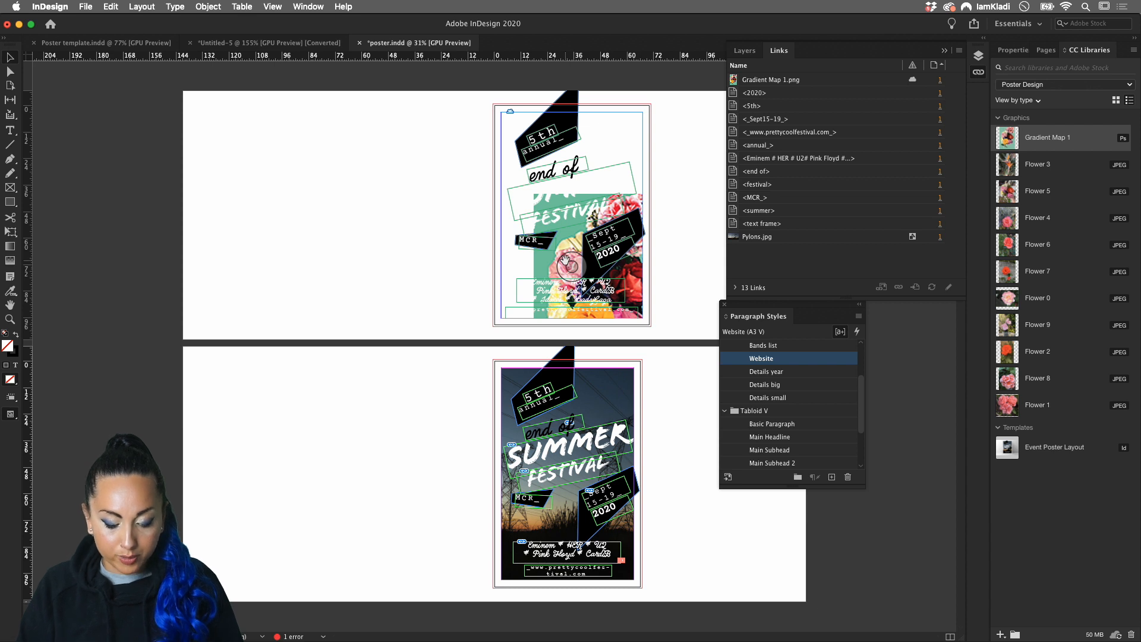
left_click(619, 133)
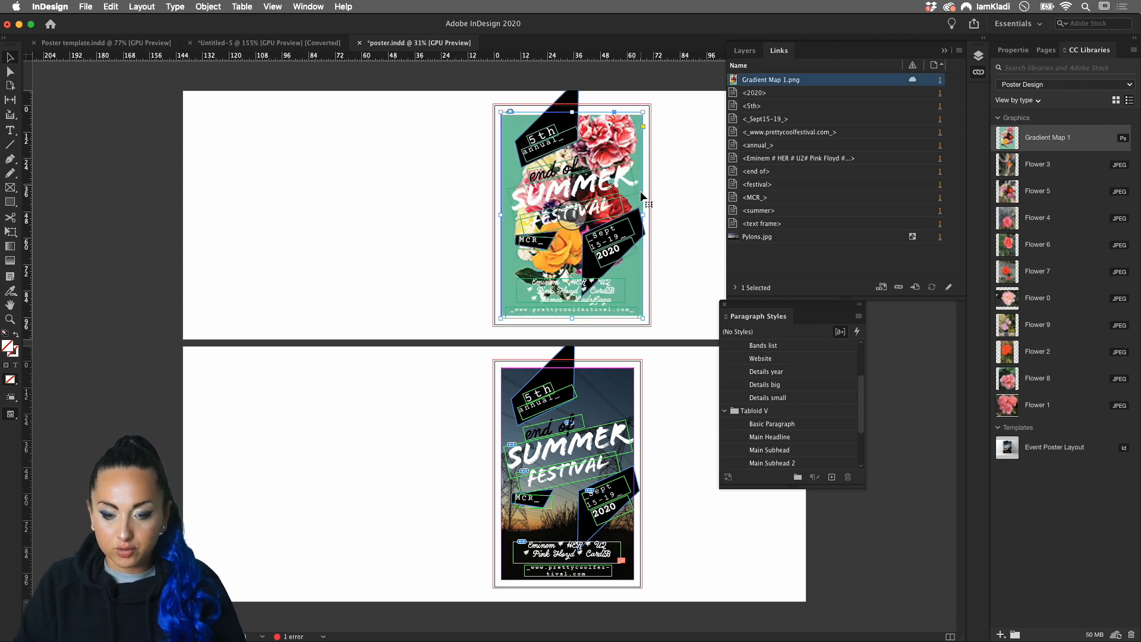
- Scale the flower image up slightly inside its frame to cover the gaps along the frame's upper and lower edges
key("super+0")
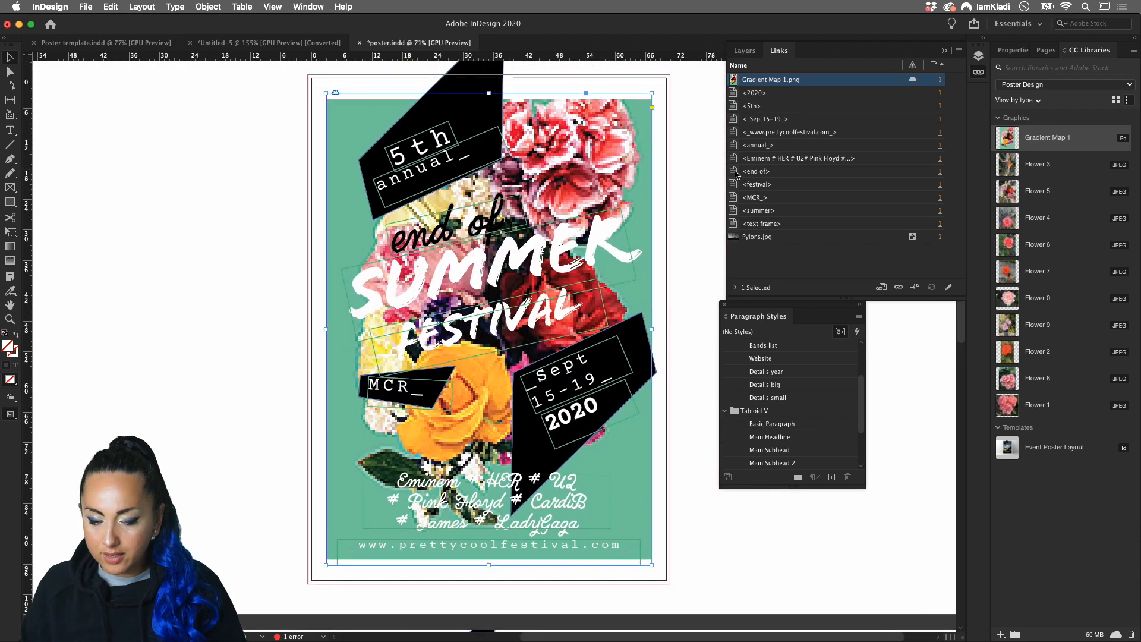
double_click(574, 179)
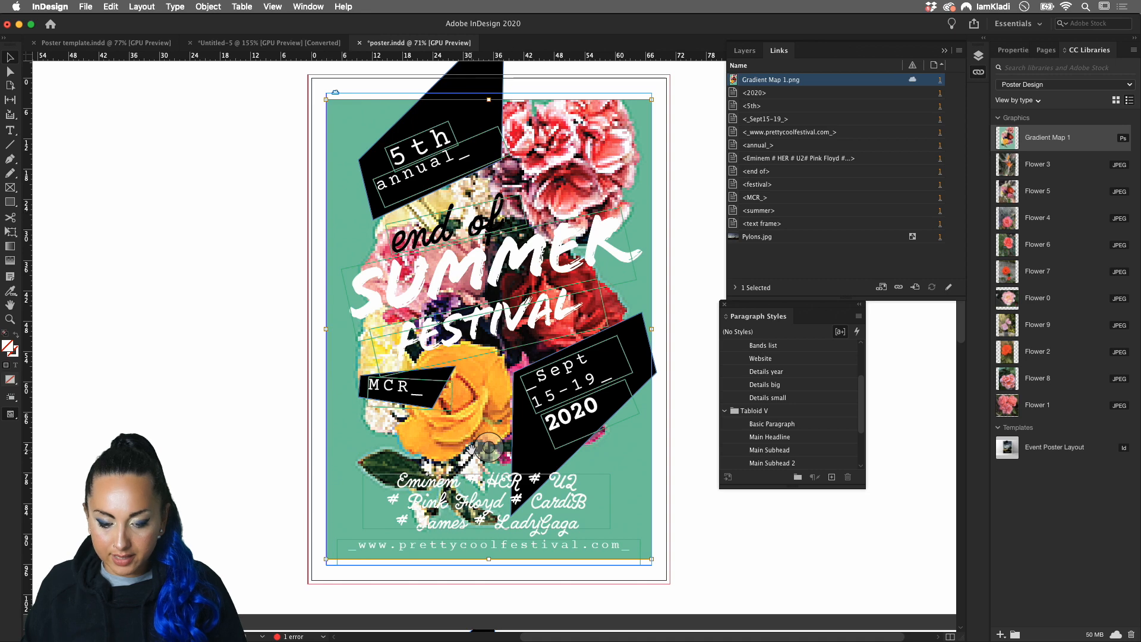
left_click_drag(652, 560, 668, 569)
left_click(708, 534)
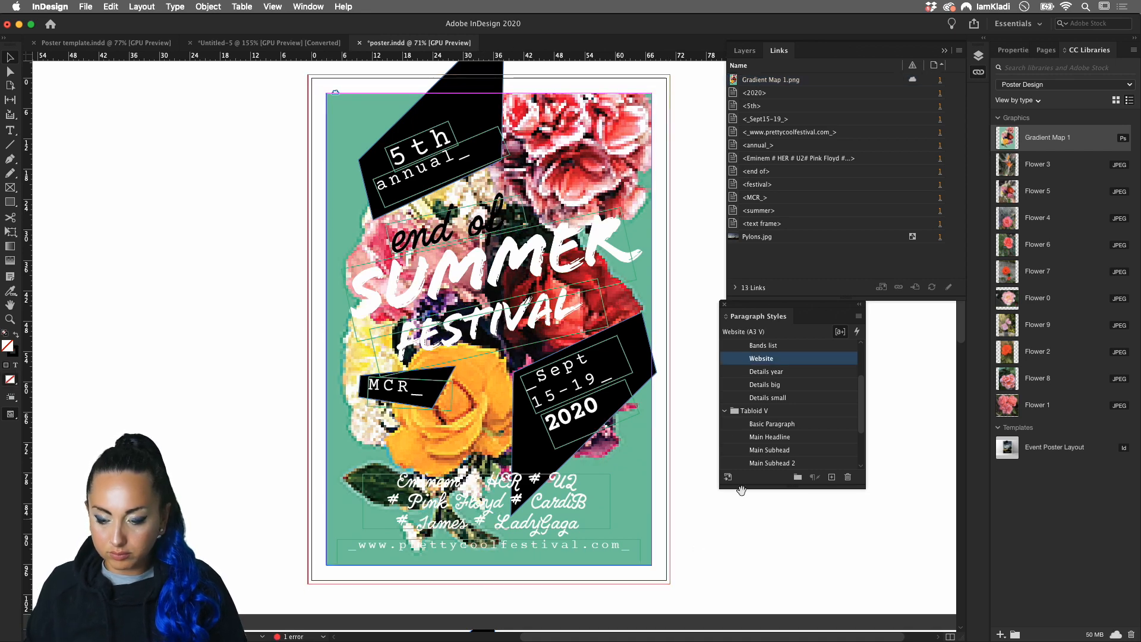
- Switch back to Photoshop and review the commands available for the Gradient Map 1 smart object layer
mouse_move(625, 641)
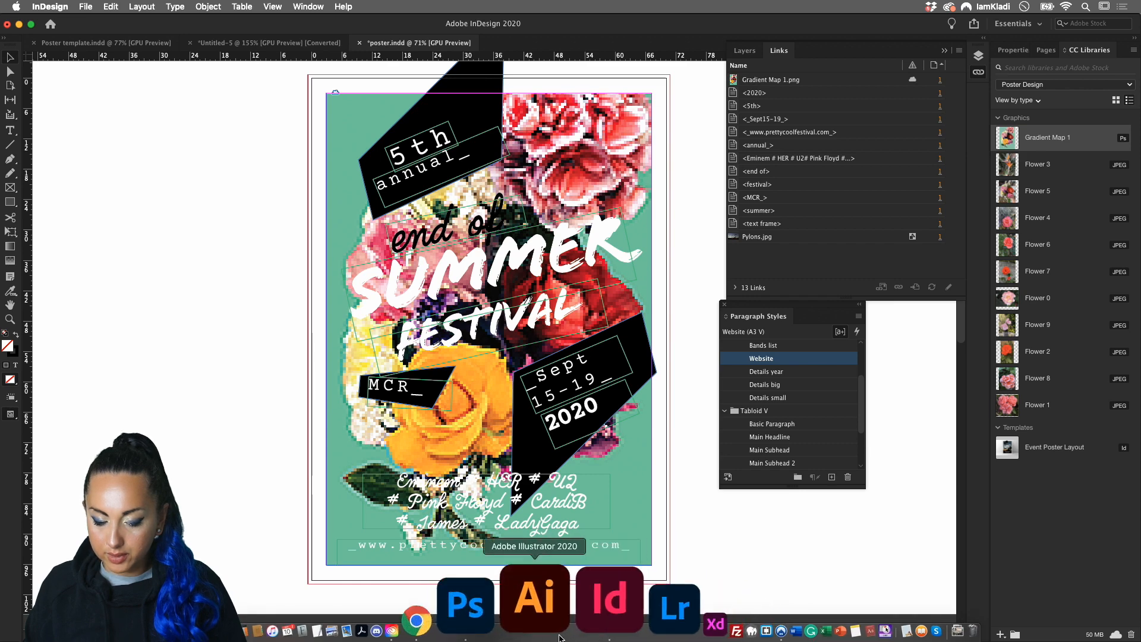
left_click(547, 636)
left_click_drag(743, 460, 648, 363)
mouse_move(713, 640)
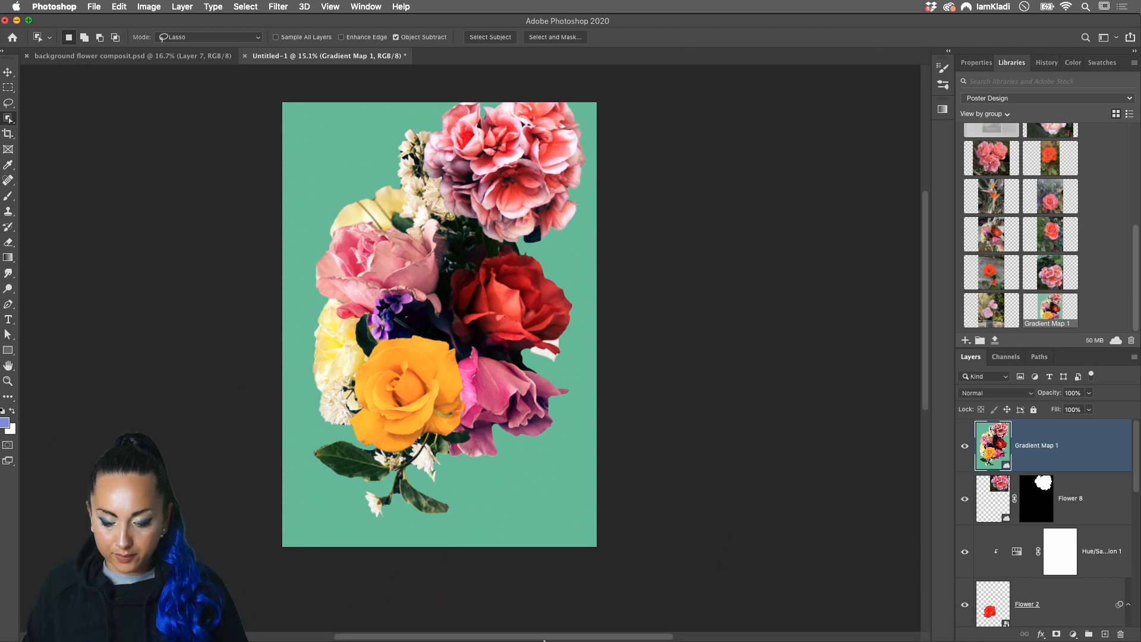
mouse_move(544, 640)
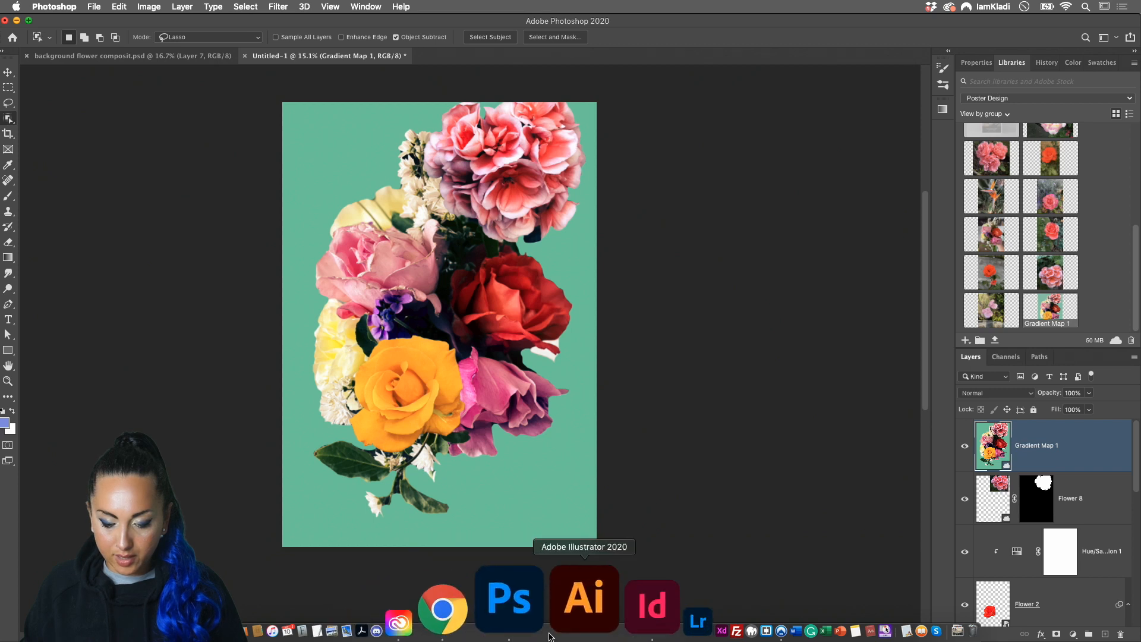
right_click(1032, 453)
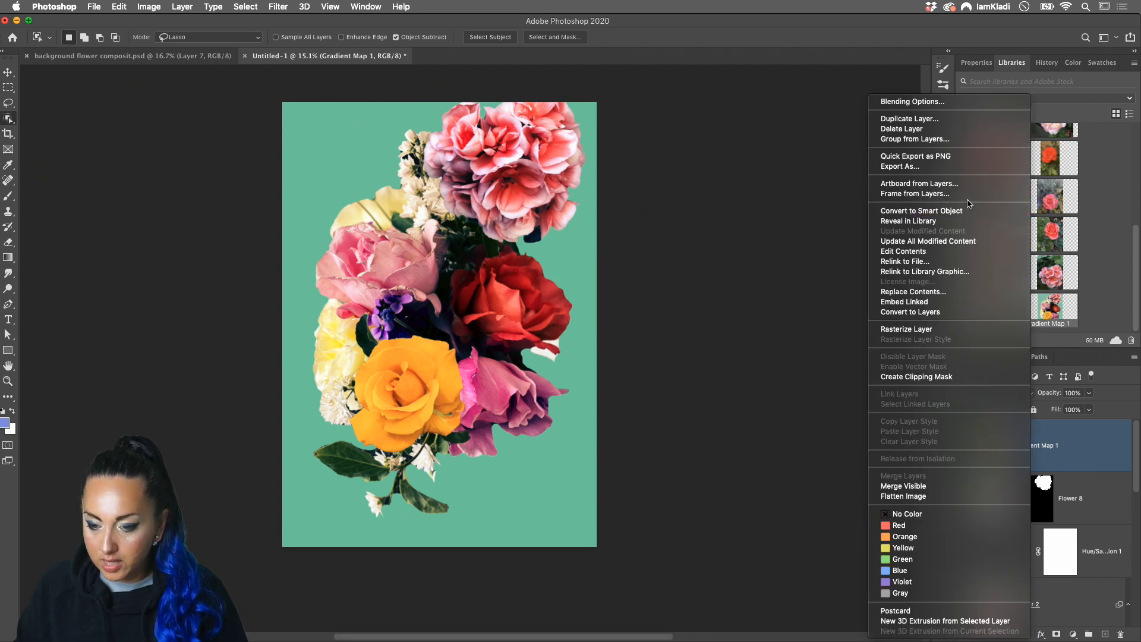
left_click(1112, 467)
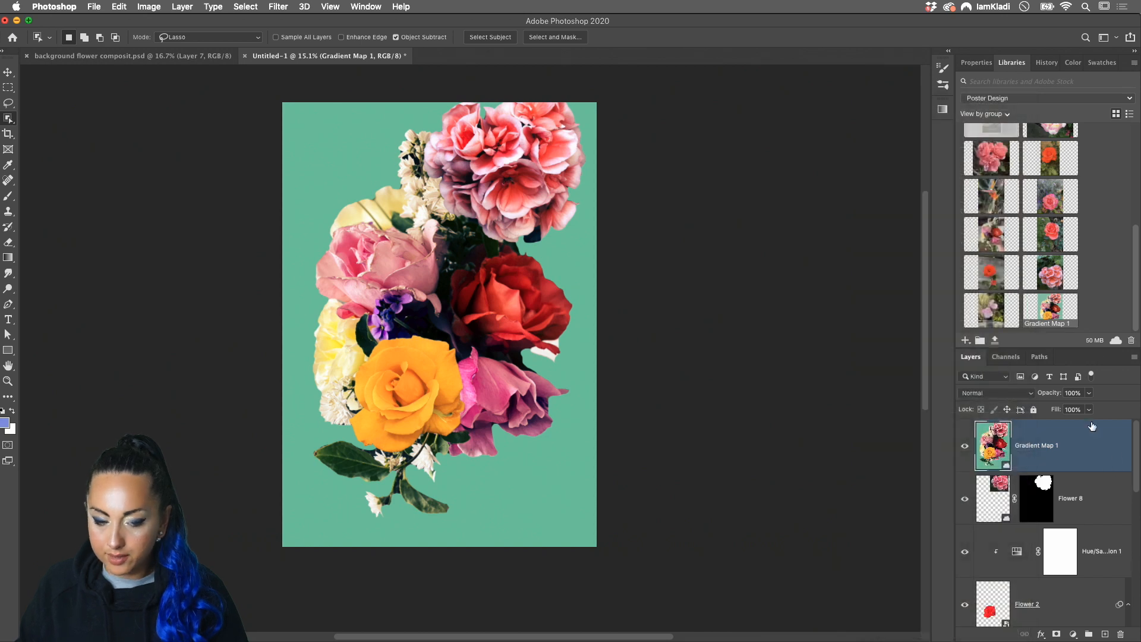
- Quick-export the flower composite as a PNG named background 02.png to the Desktop
left_click(93, 6)
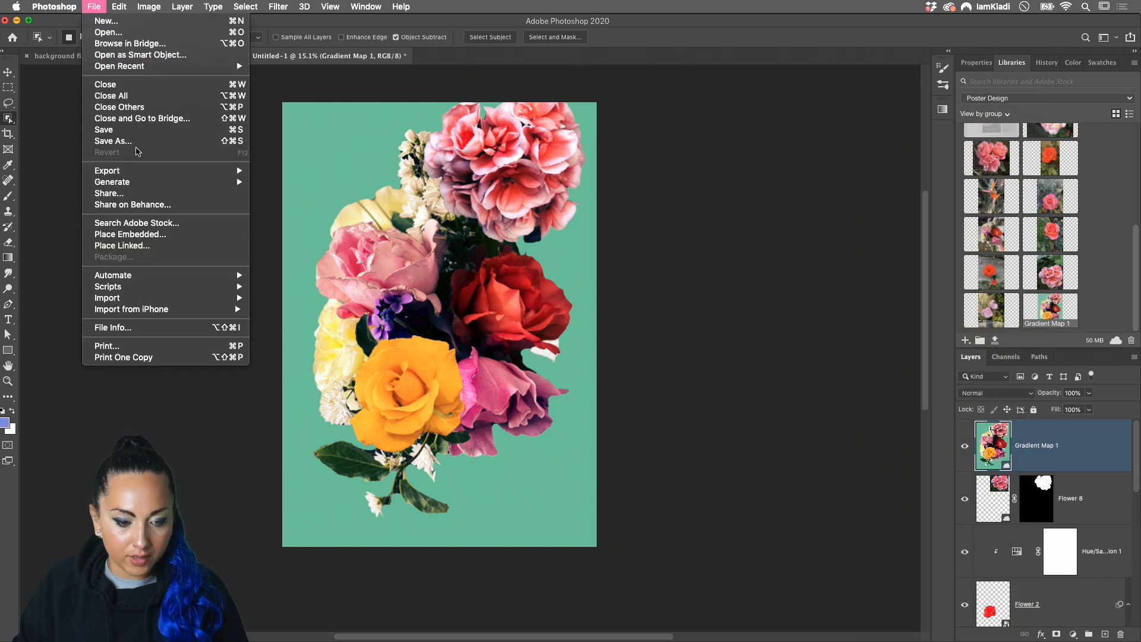
mouse_move(141, 171)
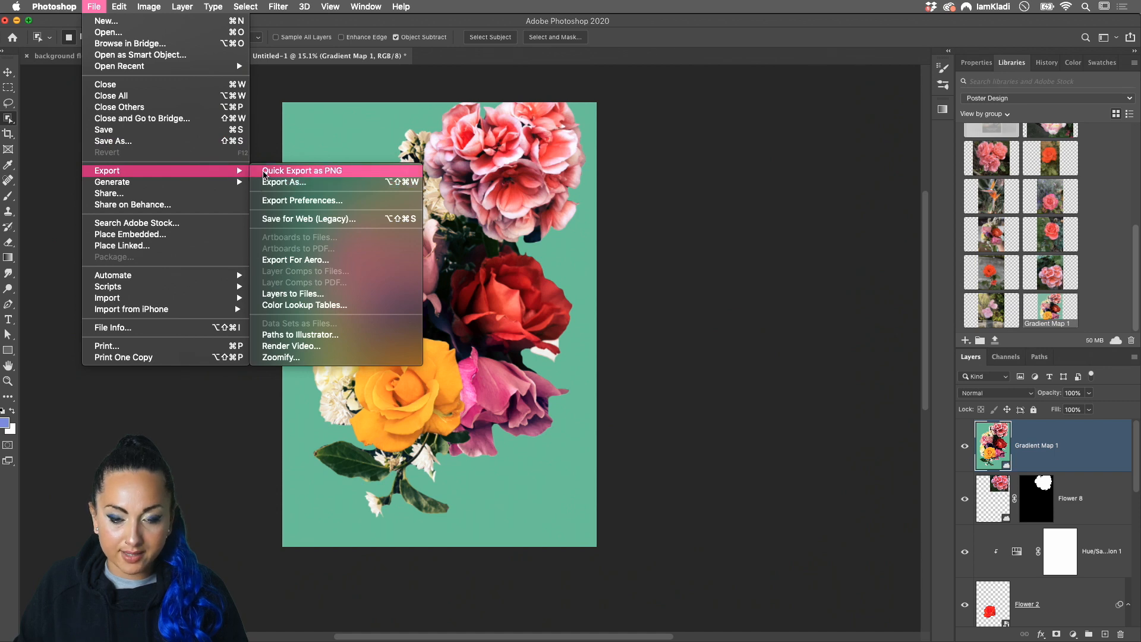
left_click(264, 172)
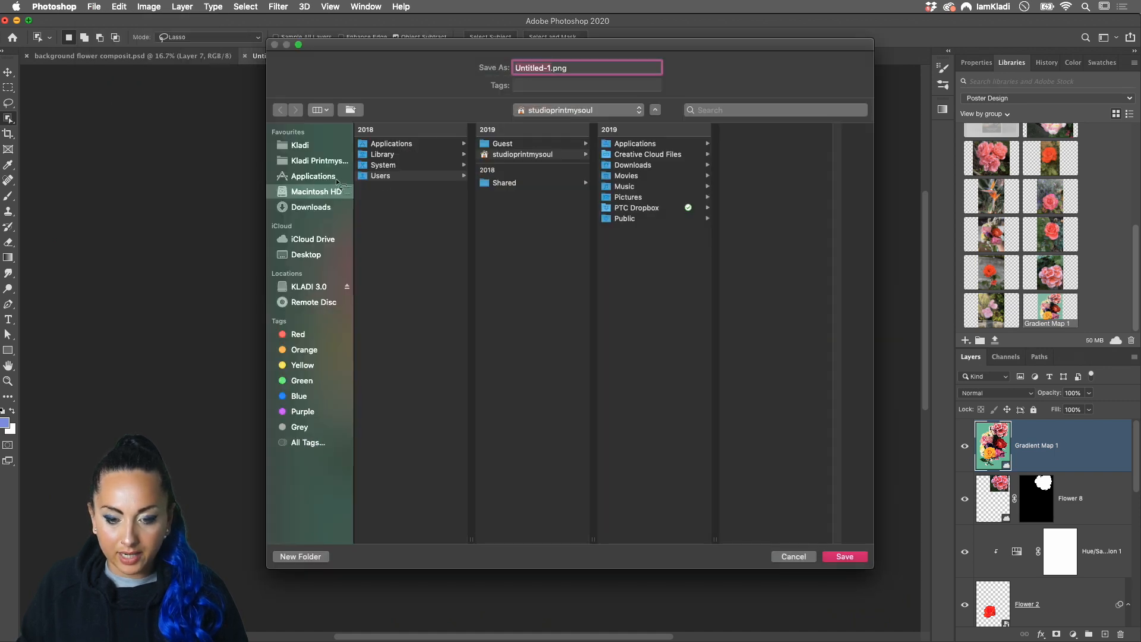
left_click(319, 256)
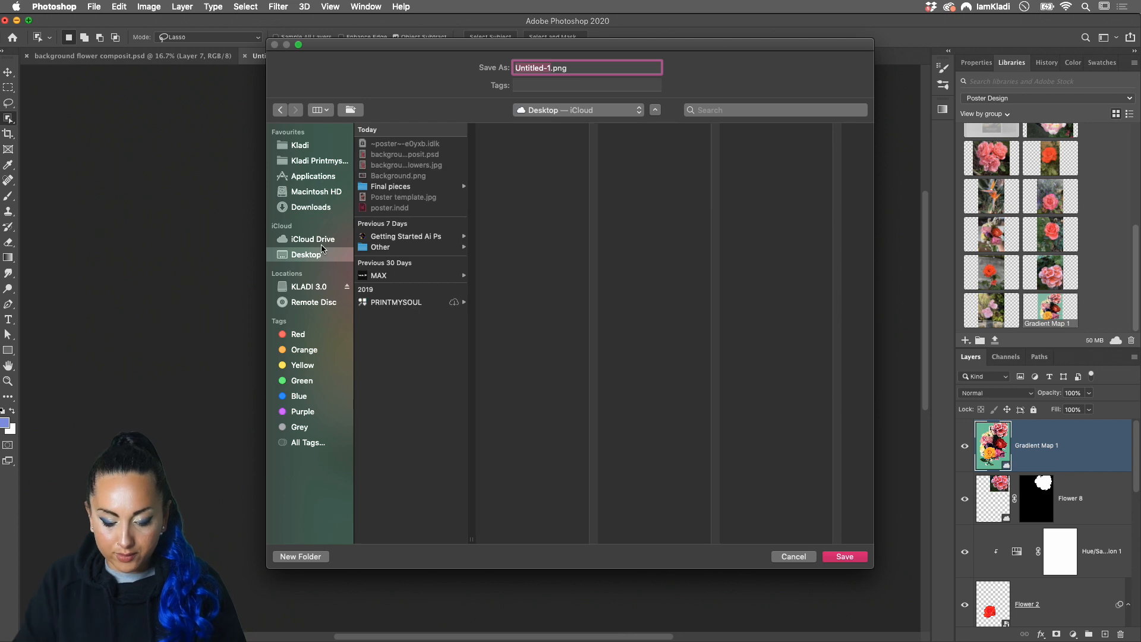
type("background")
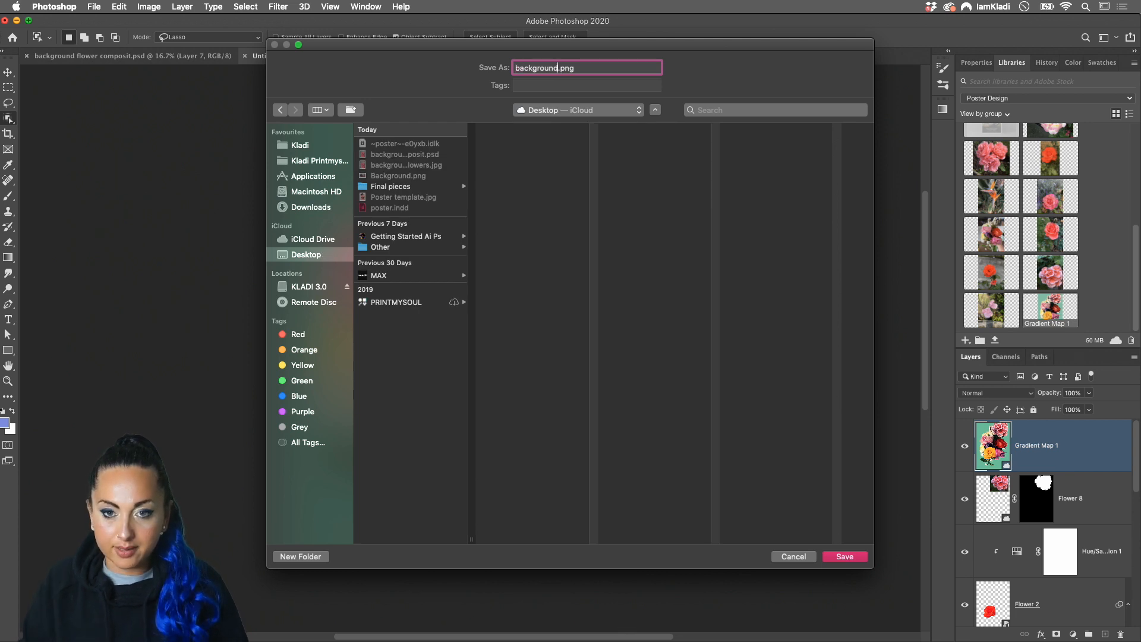
left_click(844, 557)
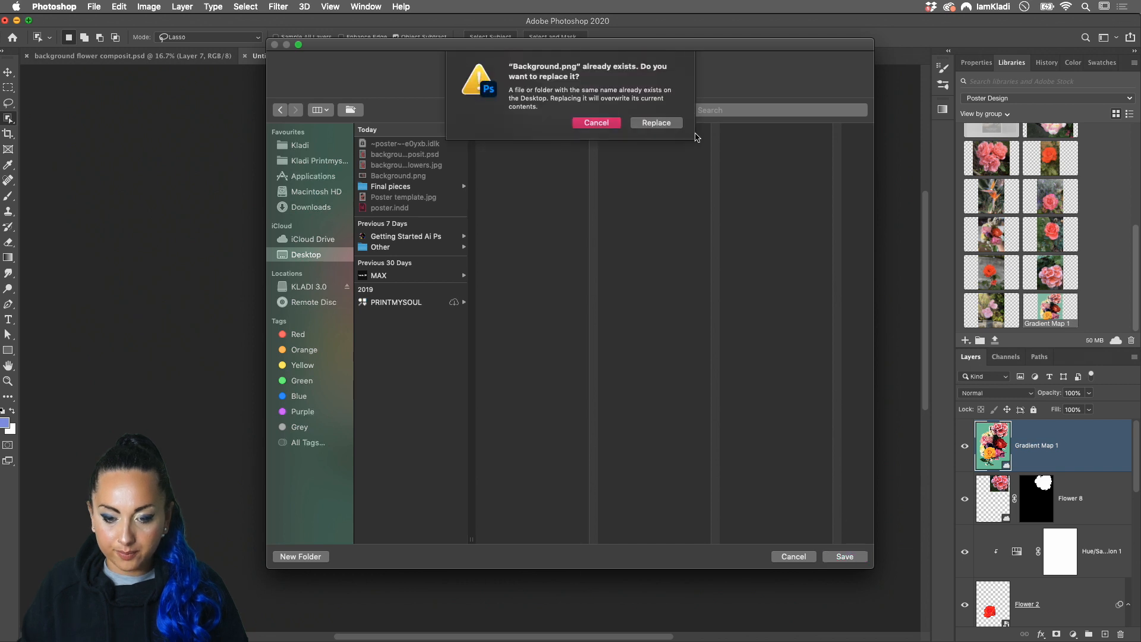
left_click(593, 125)
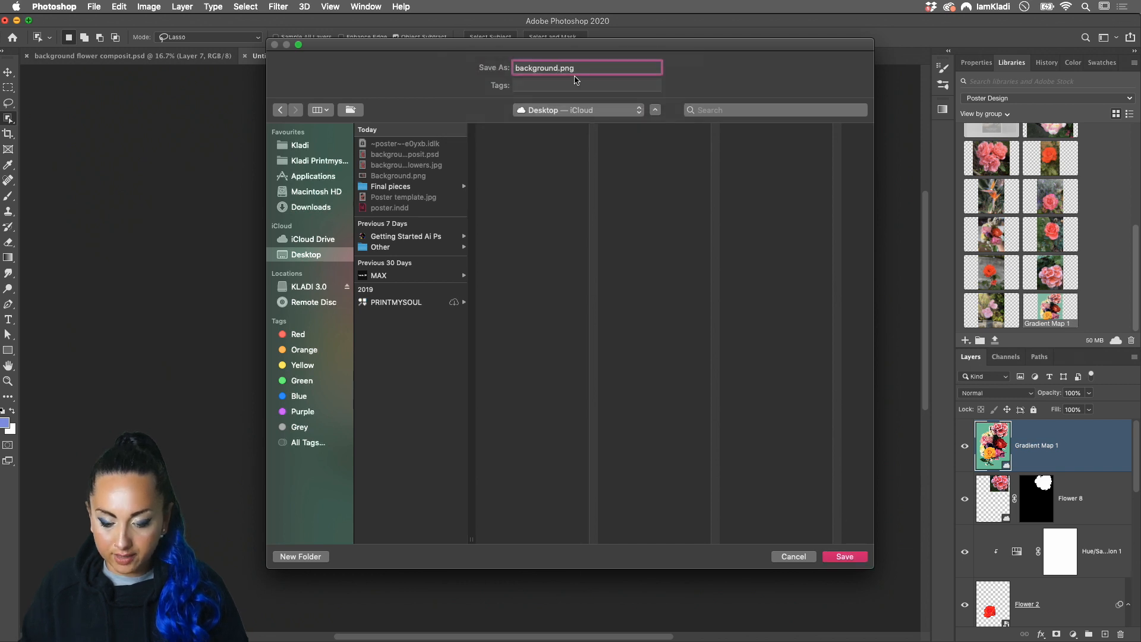
type("02")
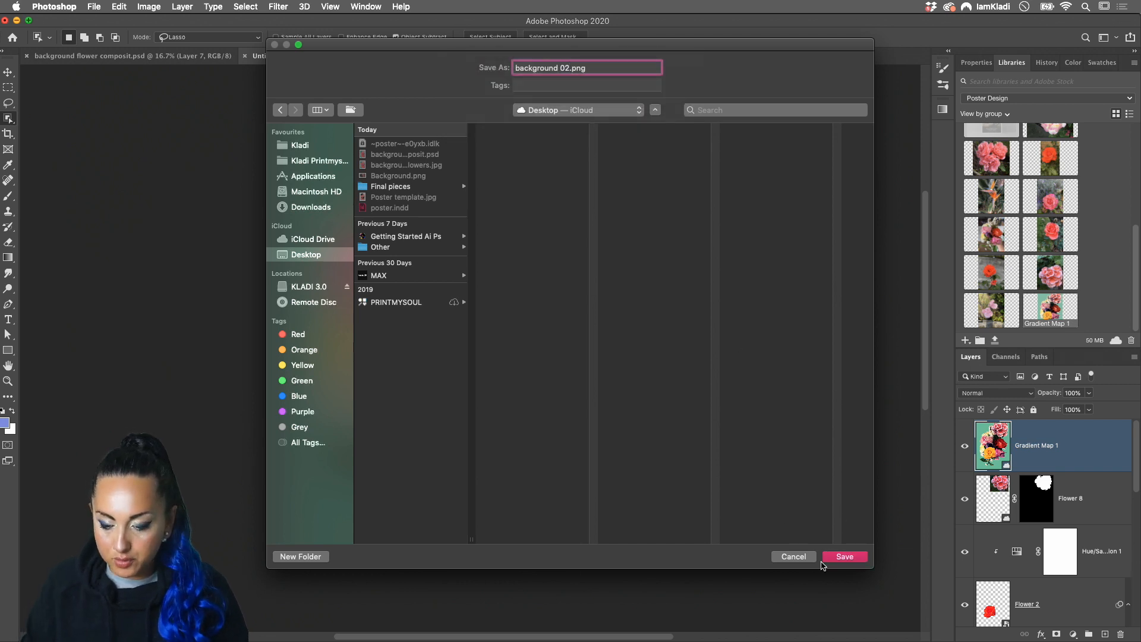
left_click(845, 557)
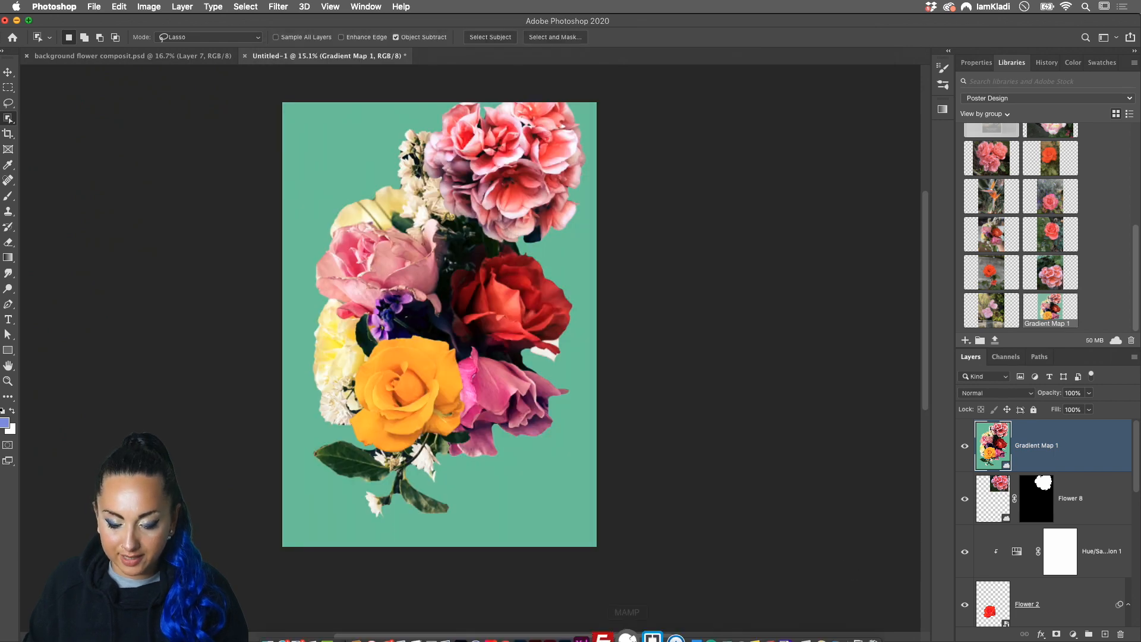
- Switch to InDesign and replace the low-resolution image in the background frame with background 02.png from the Desktop
left_click(574, 621)
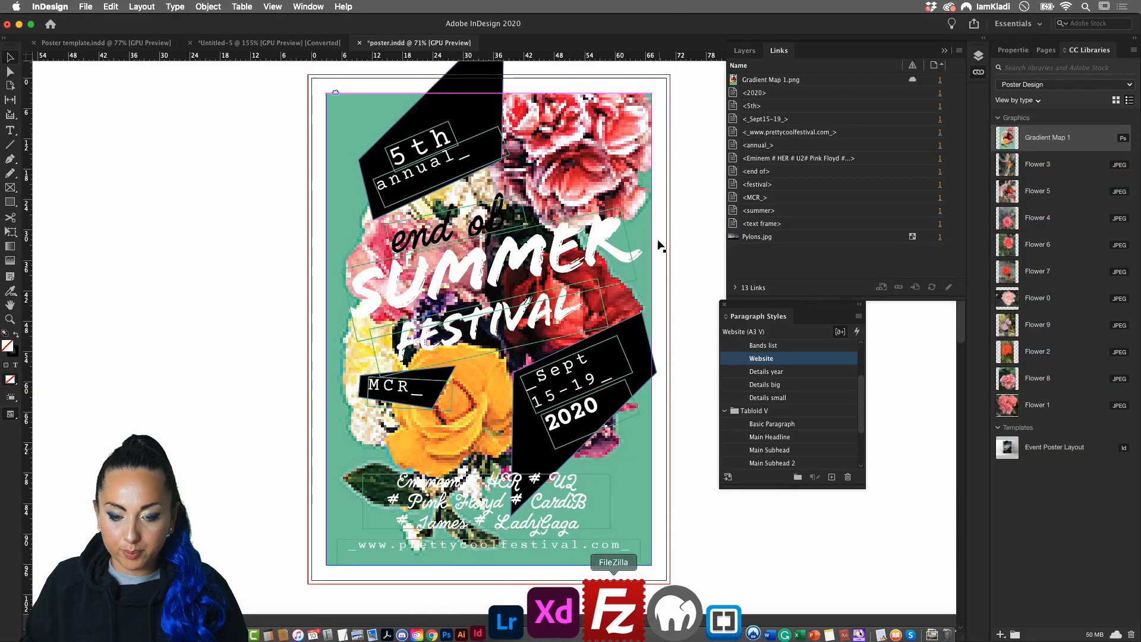
left_click(620, 131)
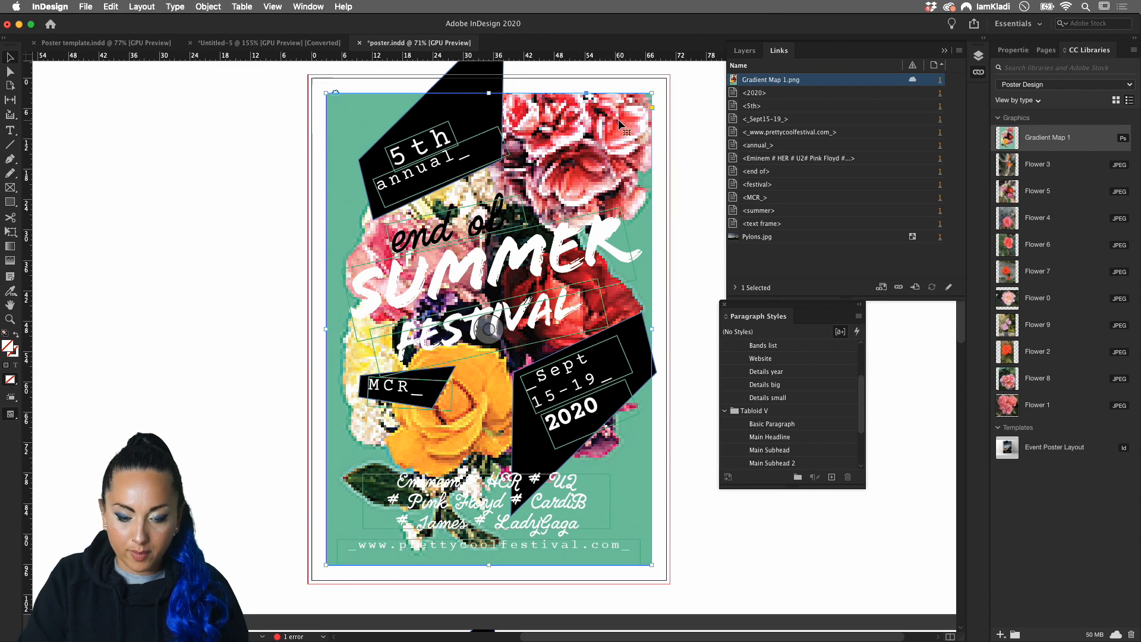
key("super+d")
left_click(478, 179)
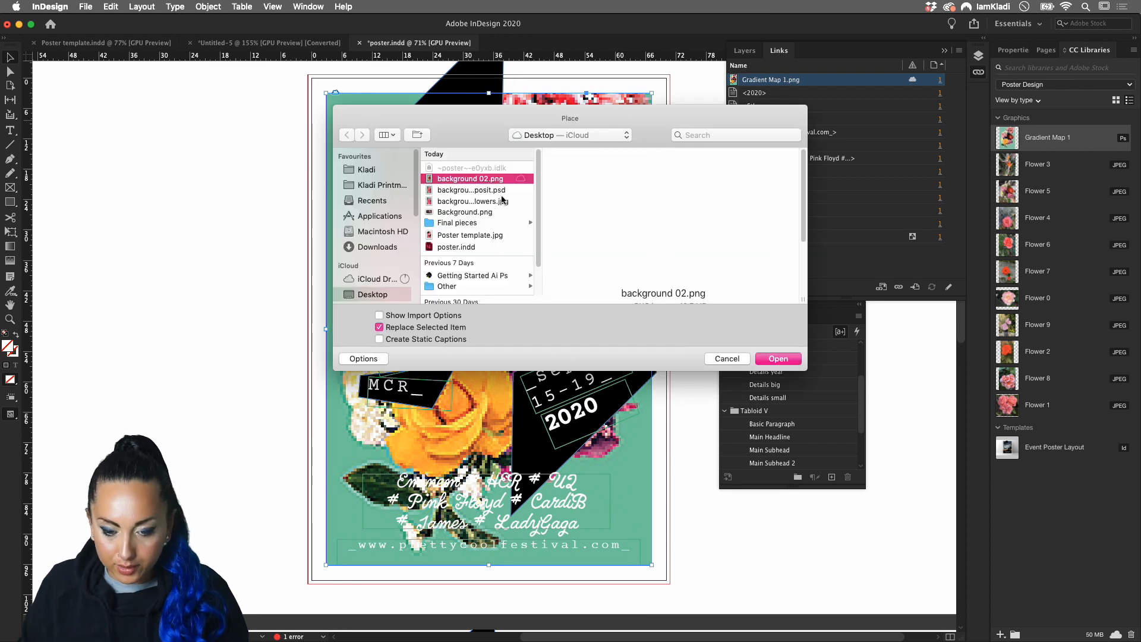
left_click(778, 364)
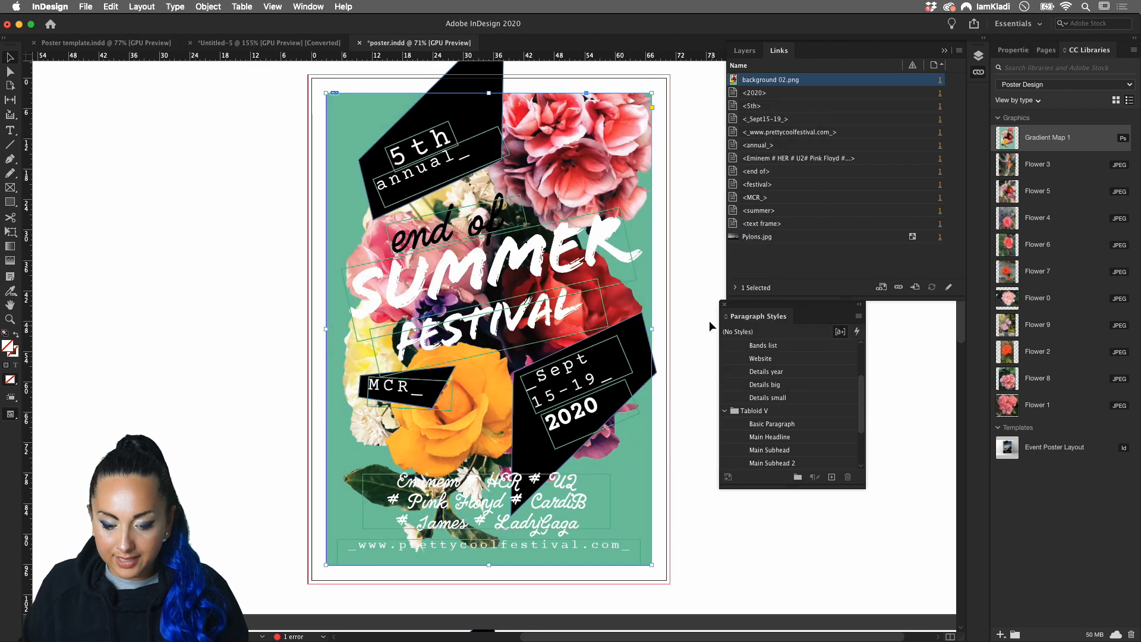
- Deselect the background frame and inspect the sharpness and layout of the whole poster in Preview mode
left_click(709, 322)
scroll(641, 372, "up", 4)
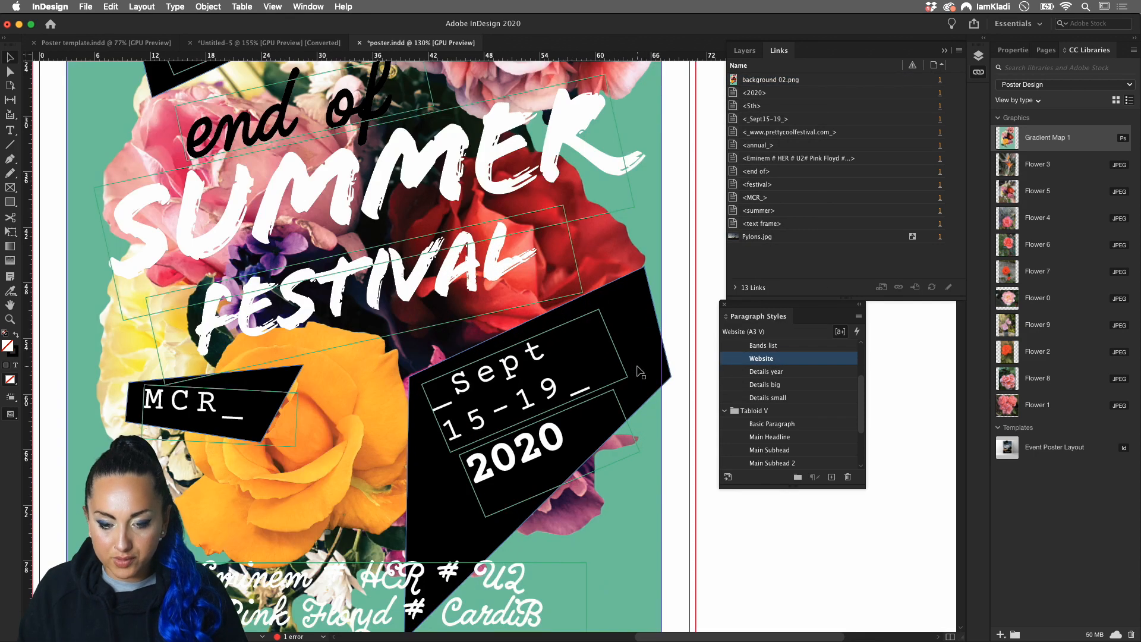
scroll(688, 416, "down", 3)
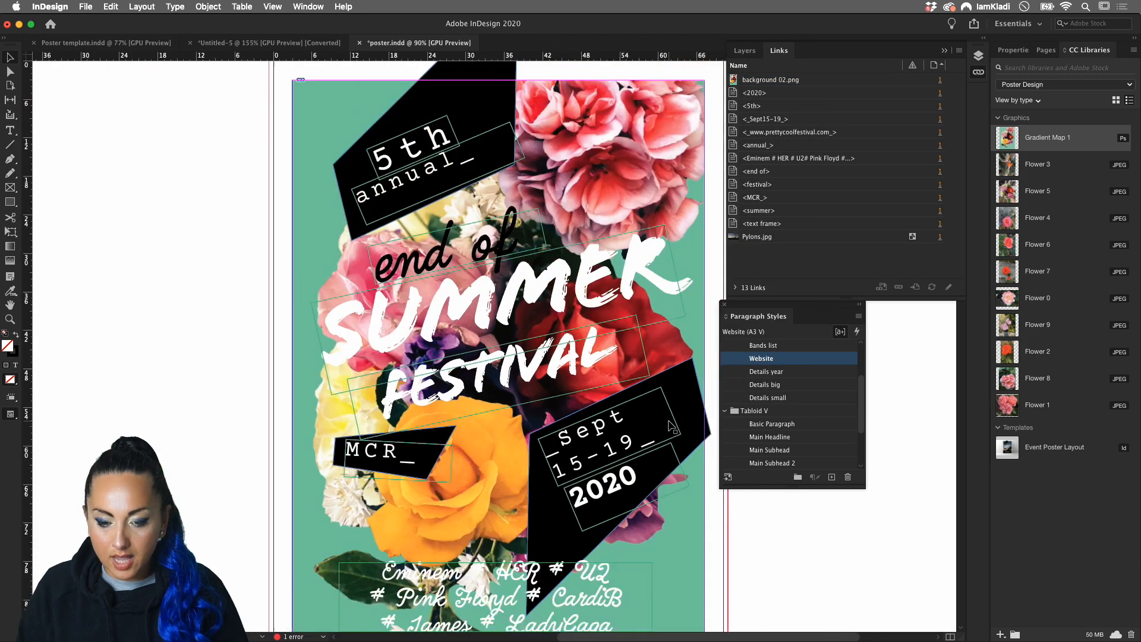
scroll(749, 526, "right", 2)
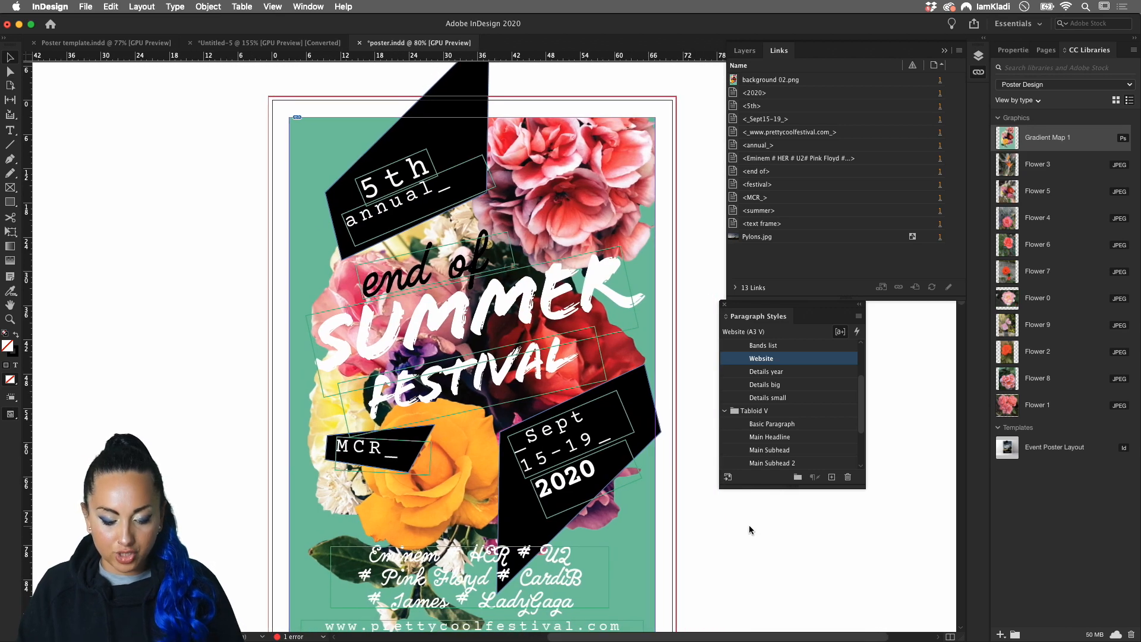
key("w")
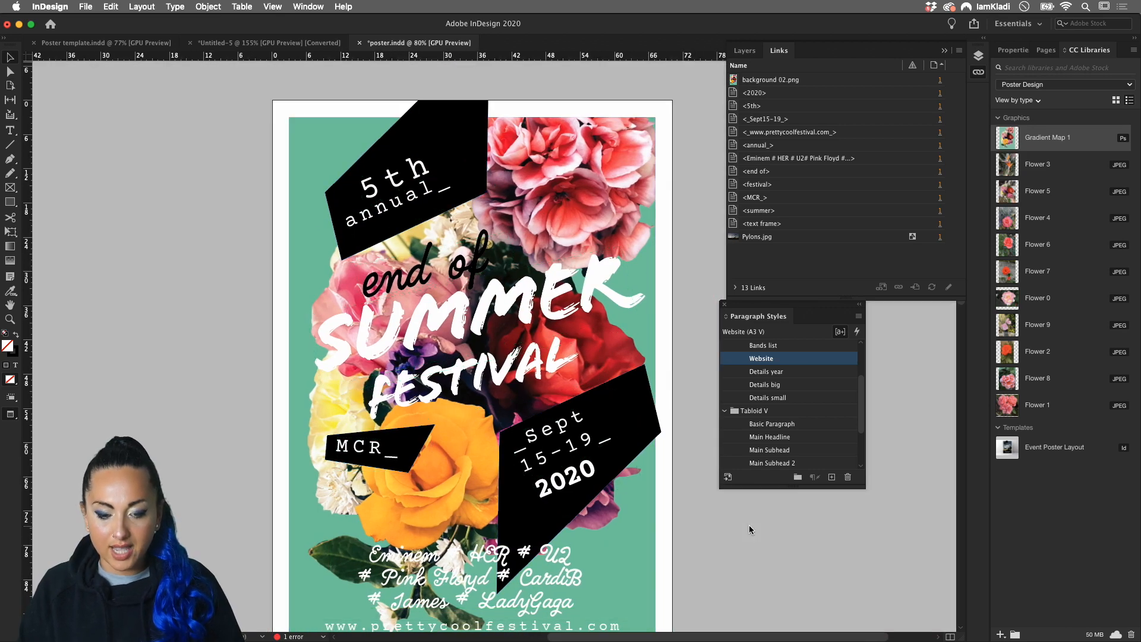
scroll(749, 526, "down", 3)
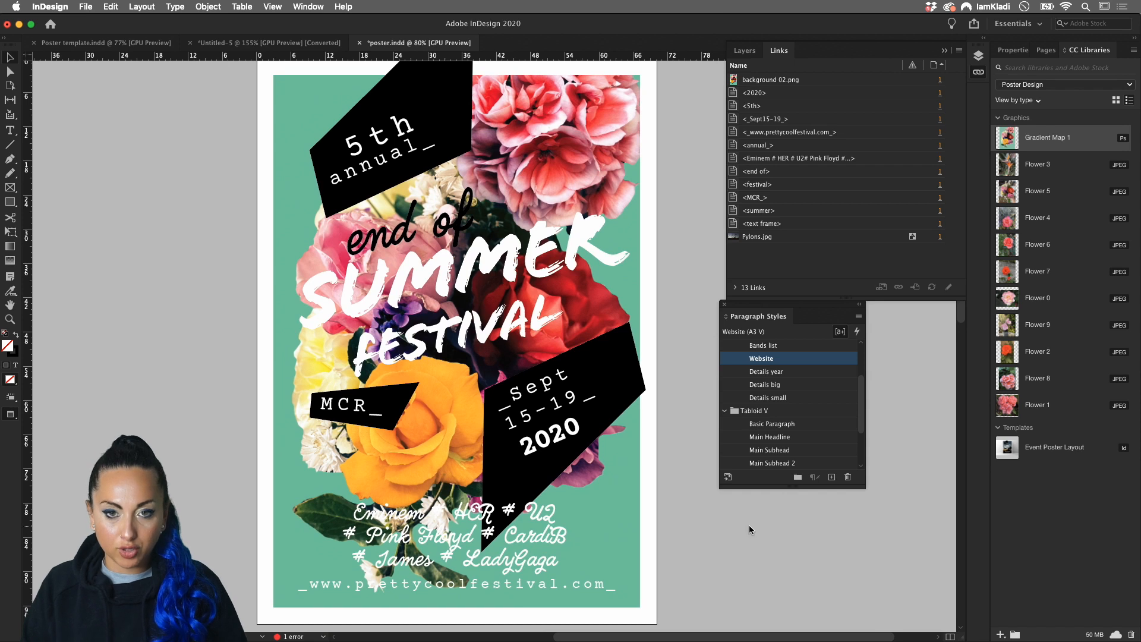
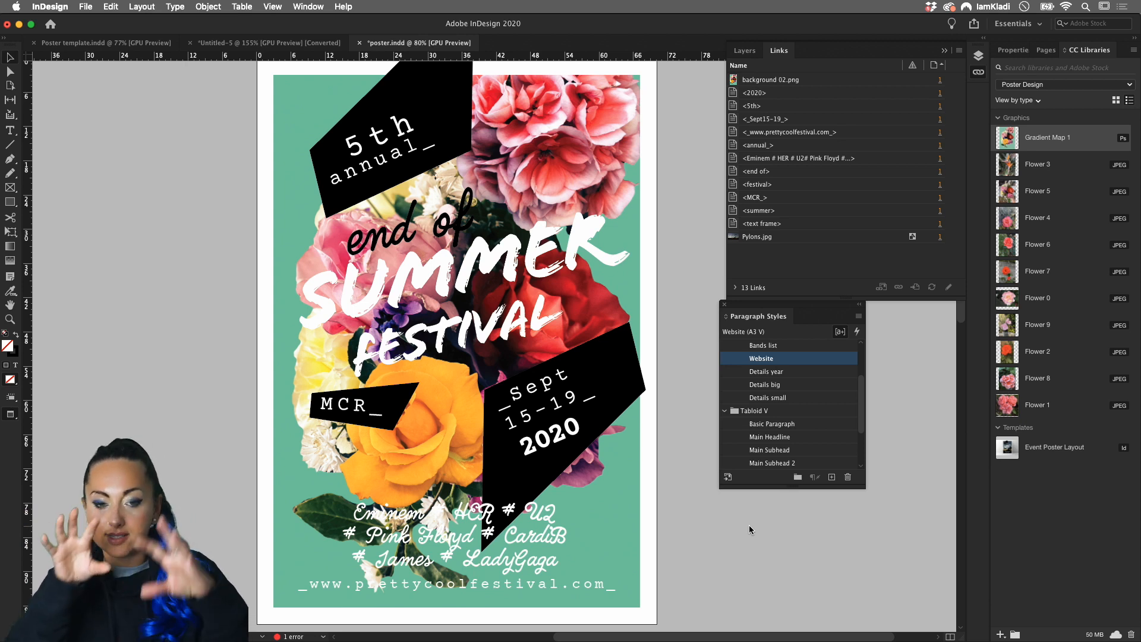
- Try shifting the flower image inside its background frame and fitting it back proportionally to the frame
left_click(487, 427)
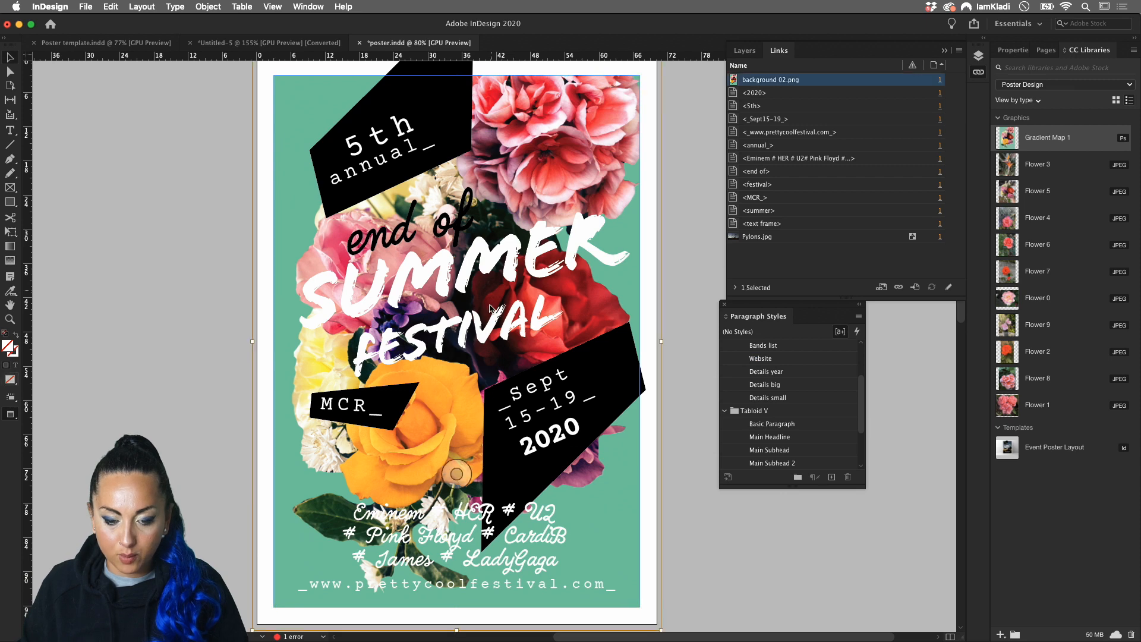
double_click(444, 439)
double_click(444, 441)
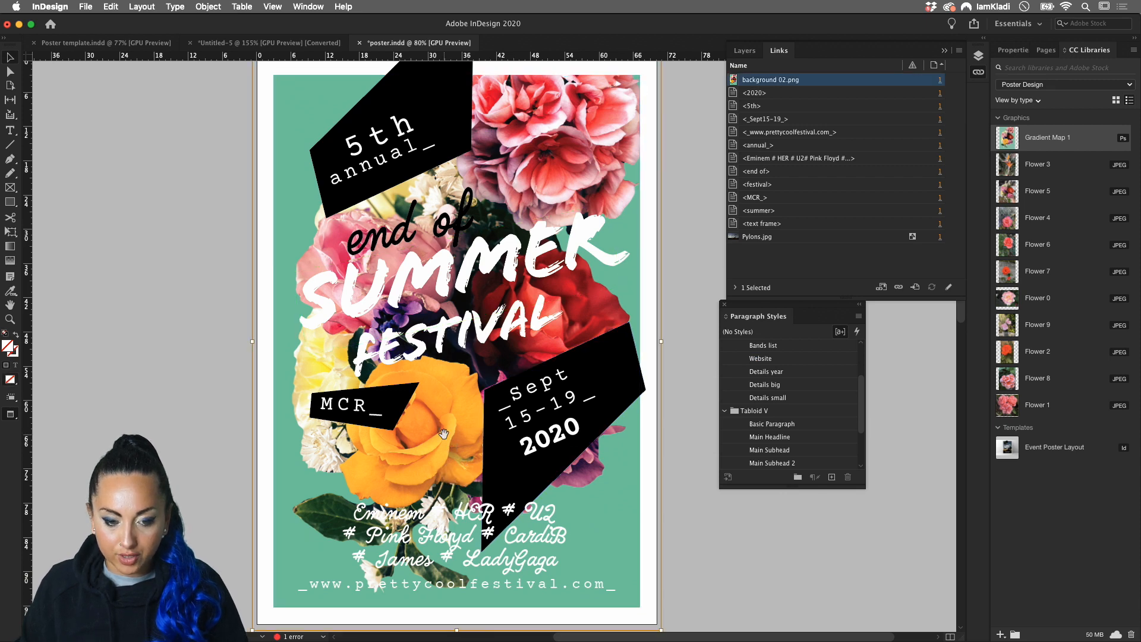
left_click_drag(447, 474, 528, 526)
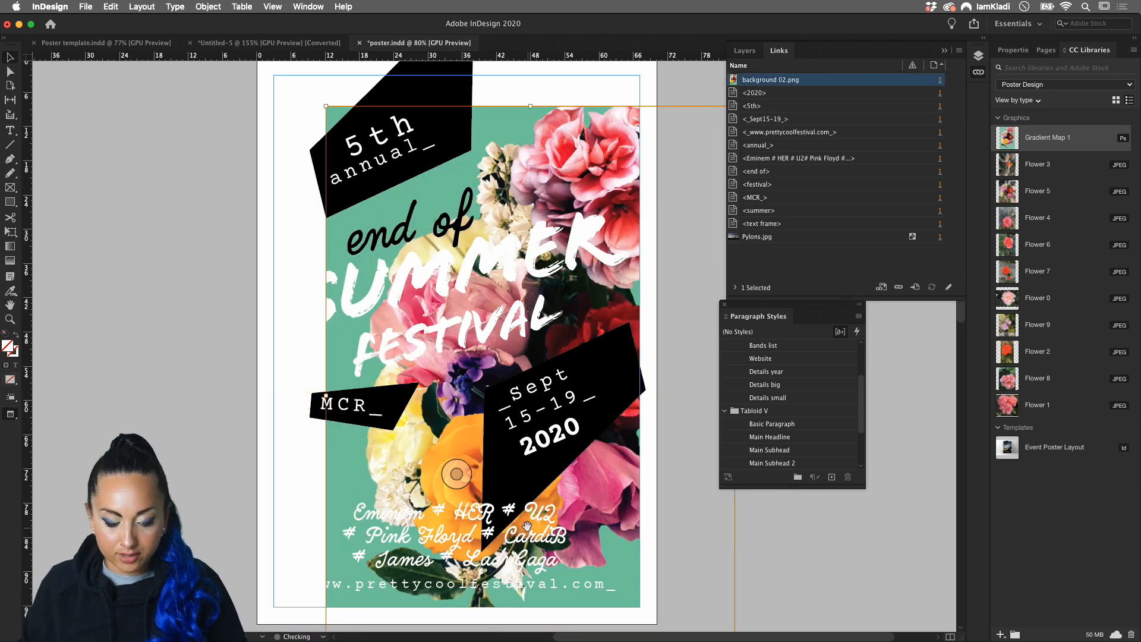
key("super+z")
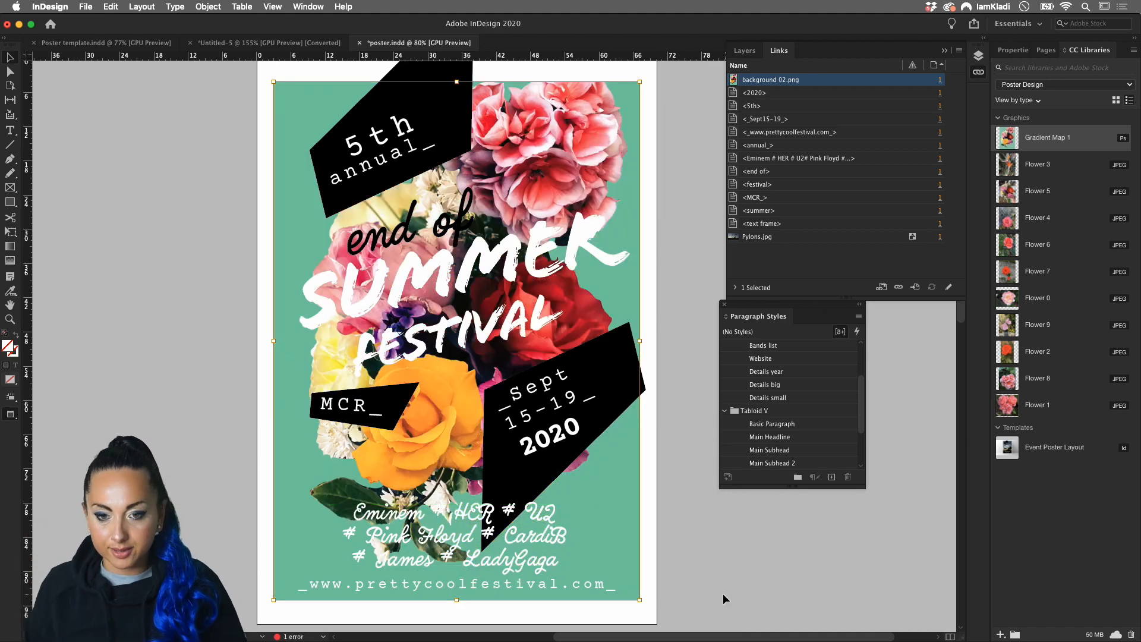
- Try enlarging the background frame past the page sides and scaling the flower image up to fill it
double_click(452, 479)
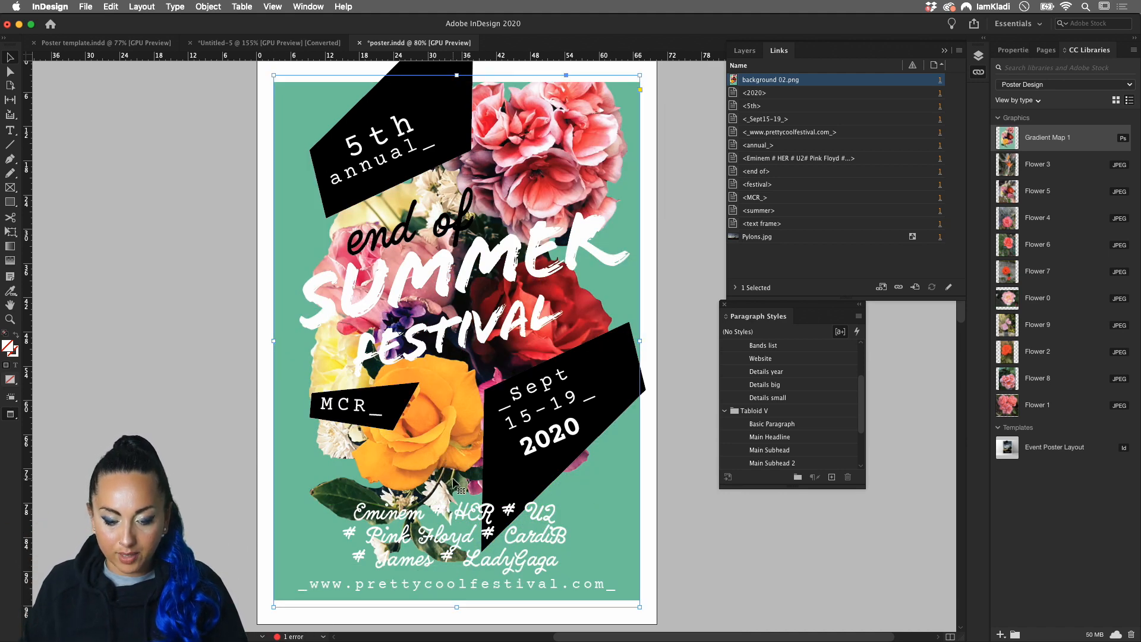
left_click_drag(640, 607, 671, 620)
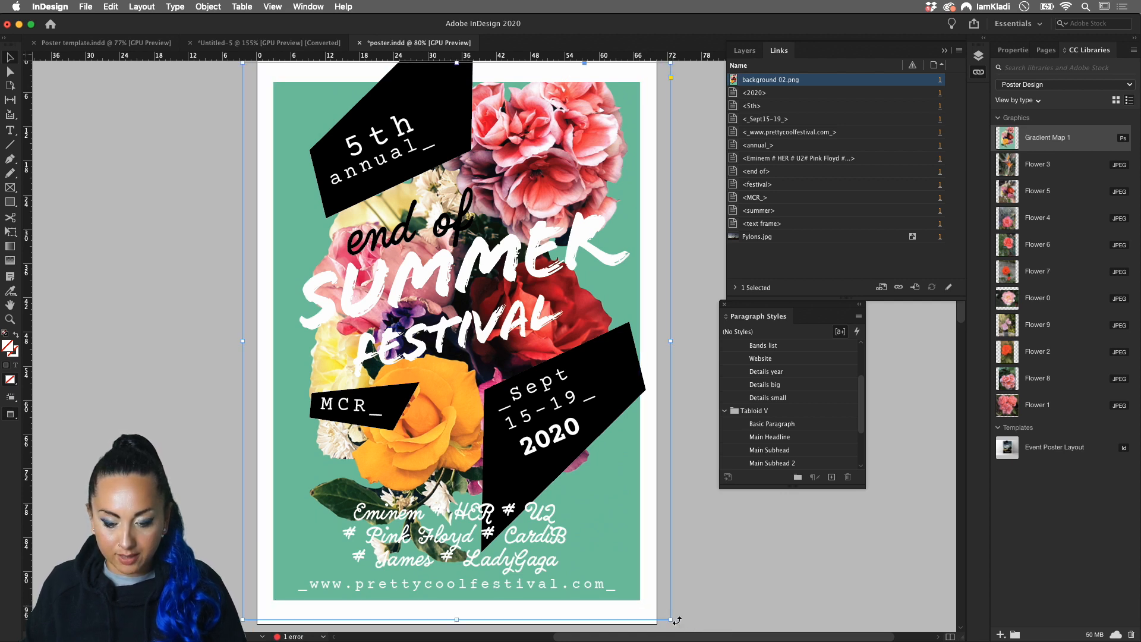
double_click(459, 386)
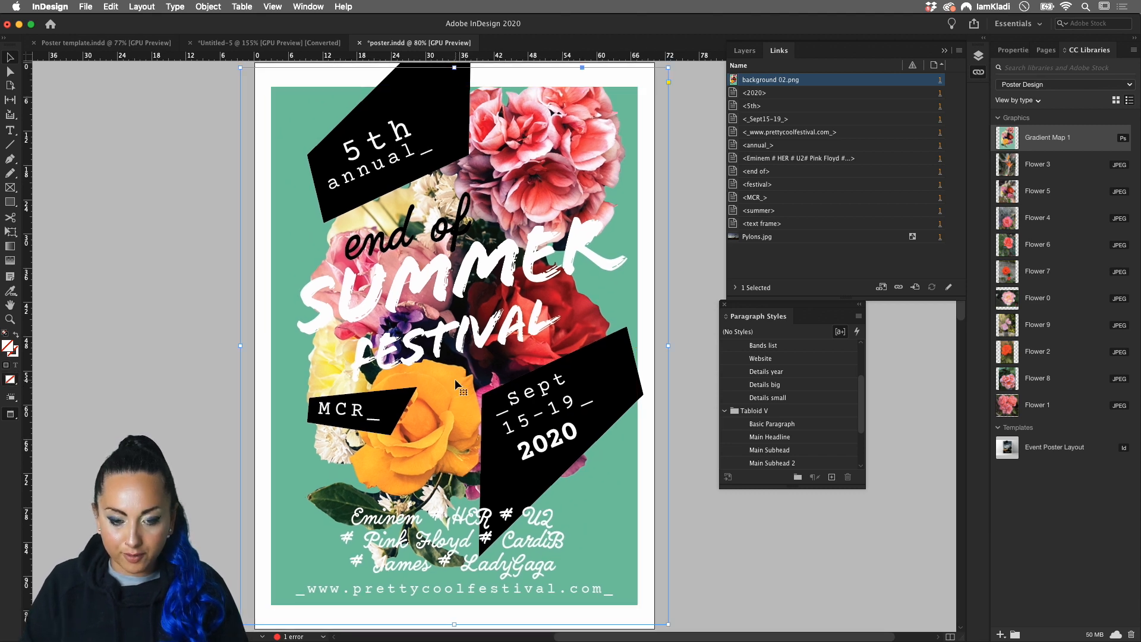
scroll(455, 379, "up", 2)
double_click(454, 379)
key("super+alt+period")
key("super+alt+period")
key("super+alt+period")
key("super+alt+period")
key("super+alt+period")
key("super+alt+period")
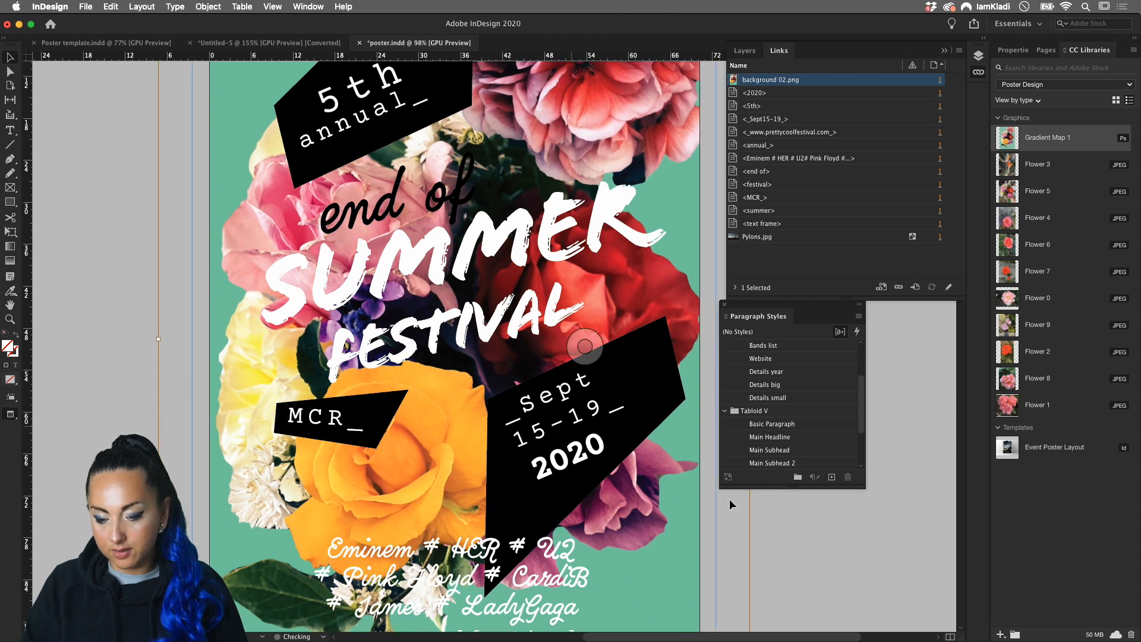
left_click(785, 526)
scroll(784, 526, "down", 1)
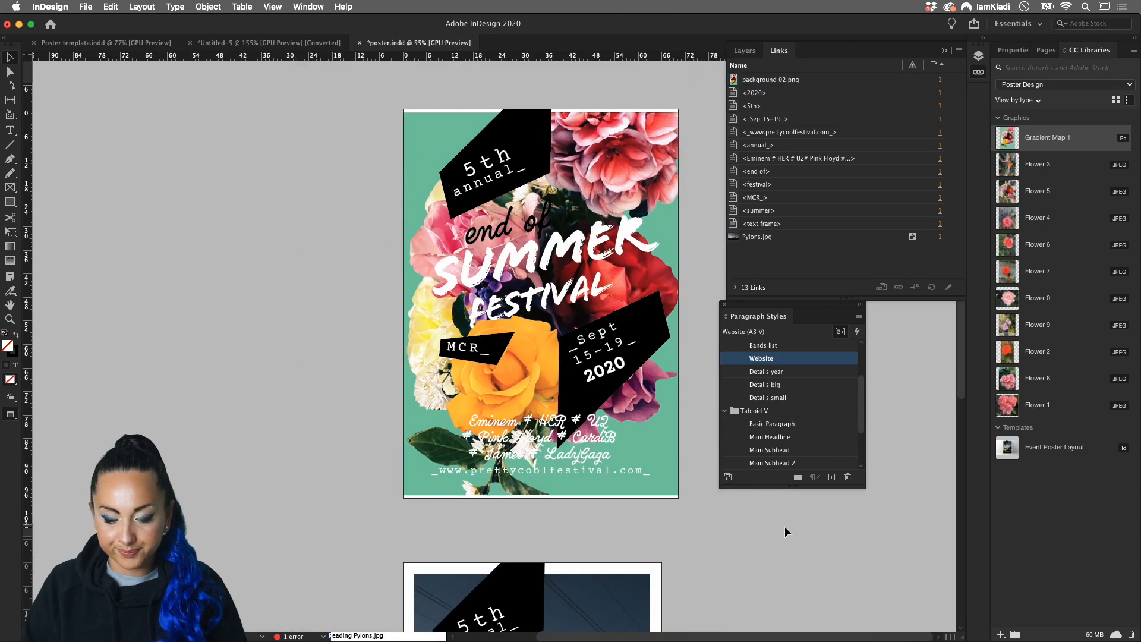
- Undo the background frame and image changes back to the original placement of background 02.png
left_click(541, 399)
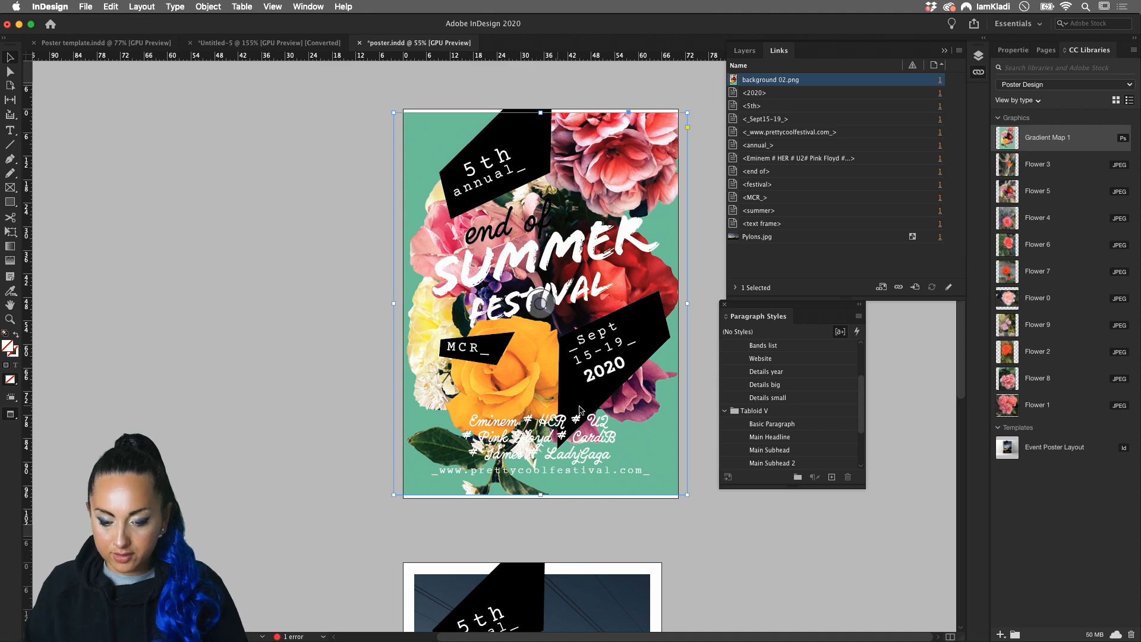
key("super+z")
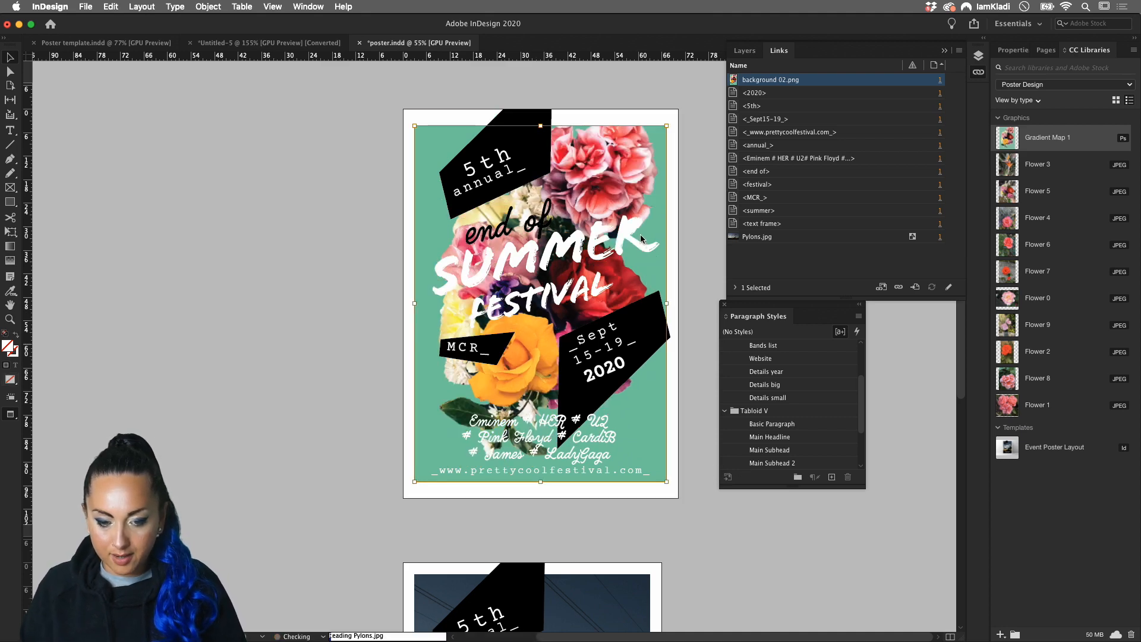
key("super+z")
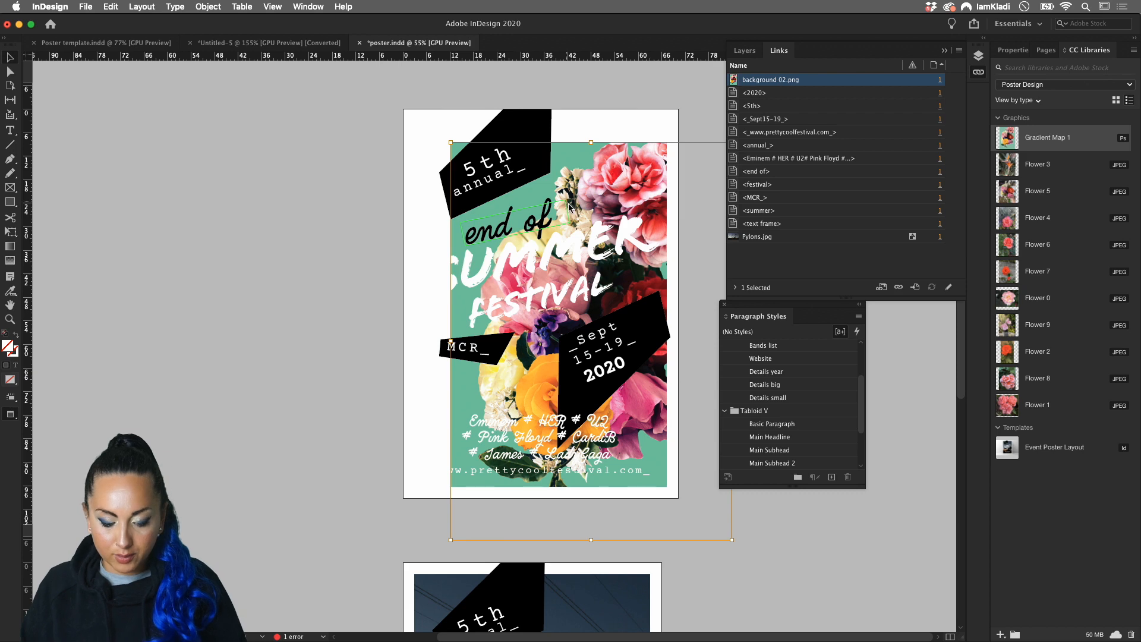
key("super+z")
key("super+z")
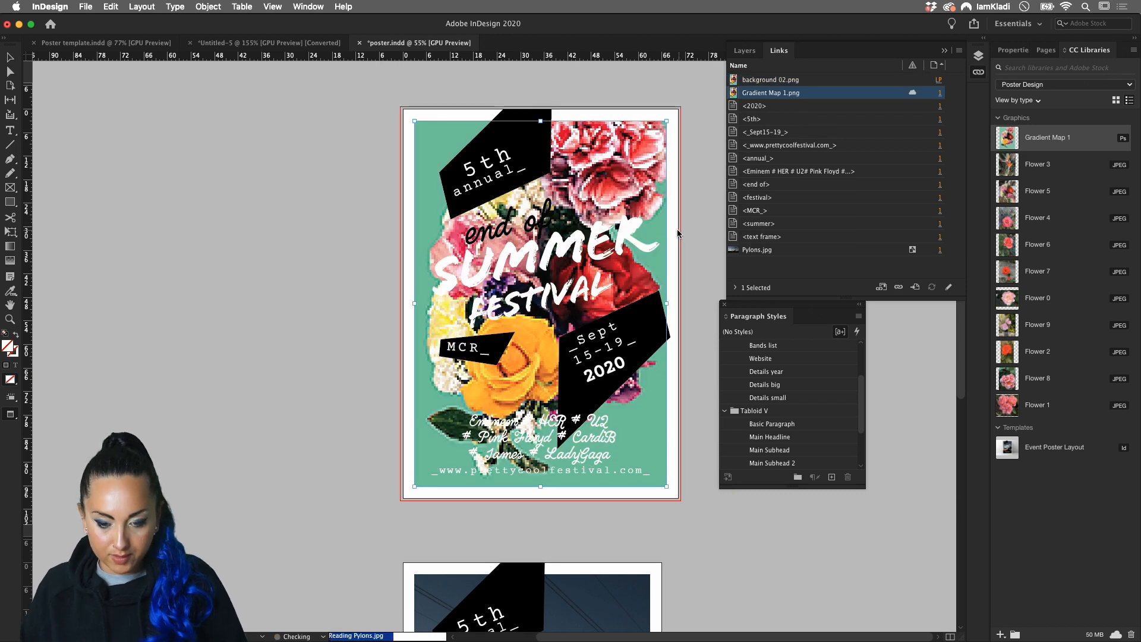
key("super+z")
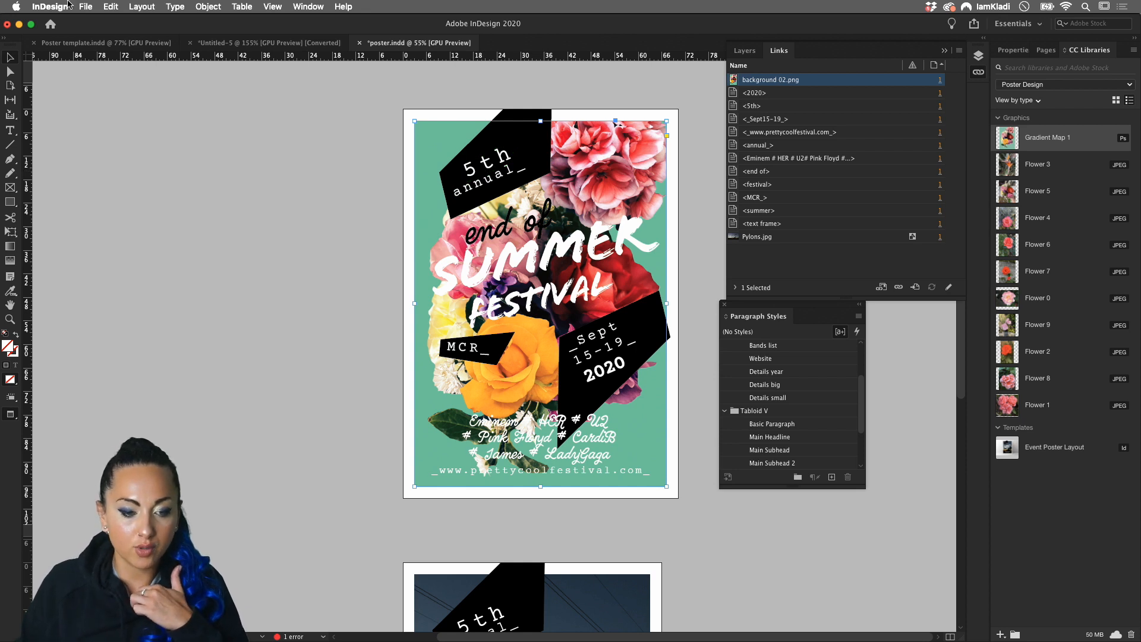
- Start an export of the poster document to the Desktop in Adobe PDF (Print) format under the name poster
left_click(86, 6)
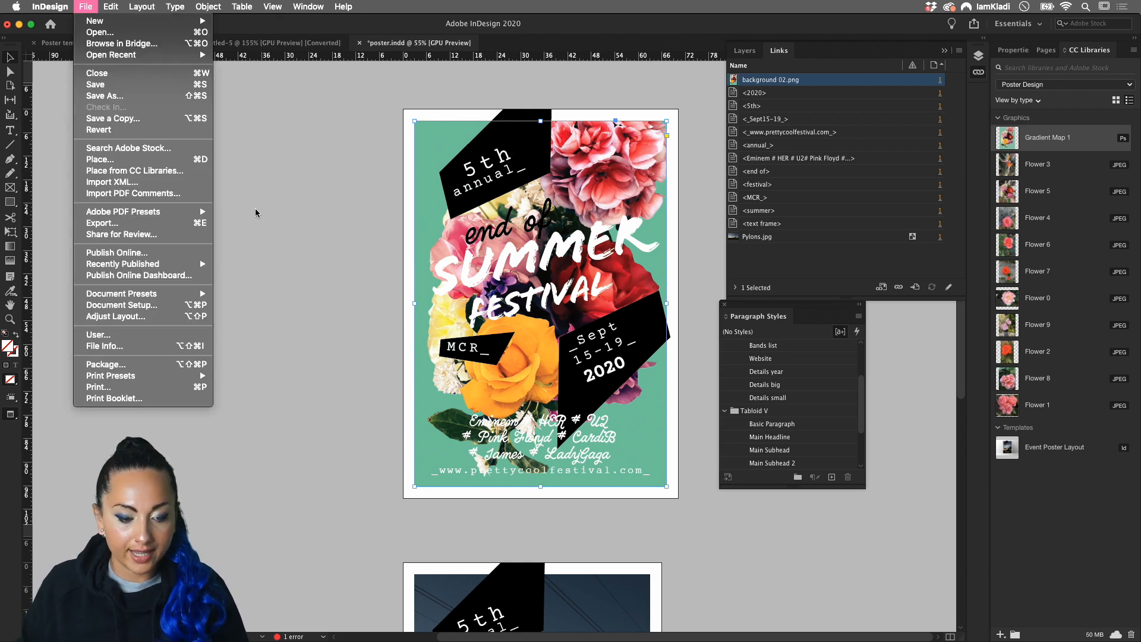
left_click(265, 231)
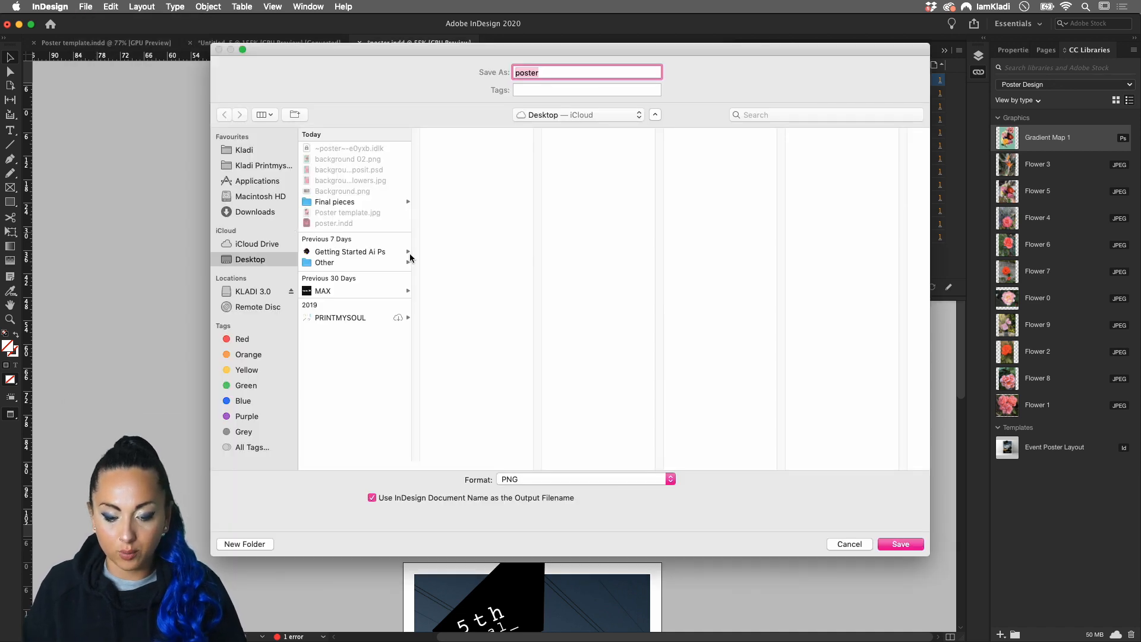
left_click(654, 479)
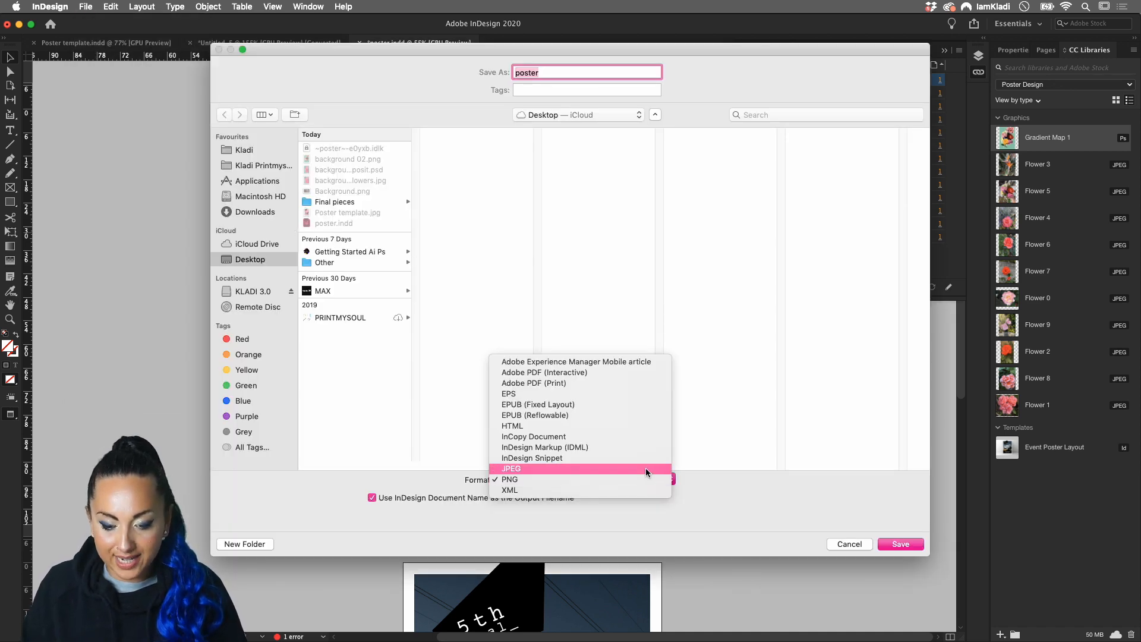
left_click(547, 384)
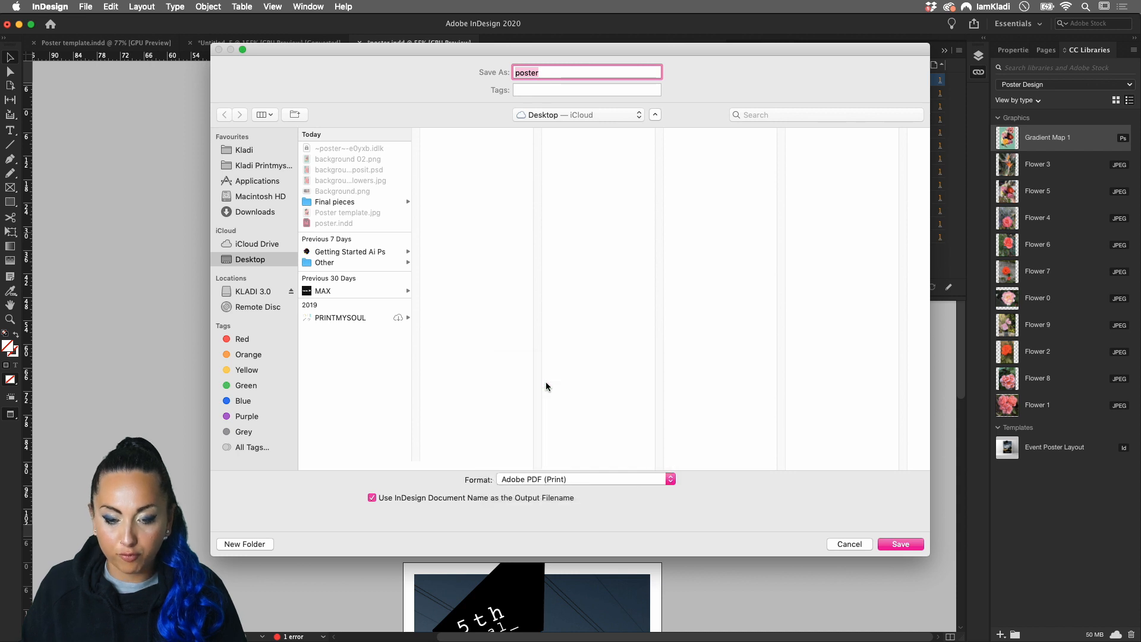
left_click(897, 548)
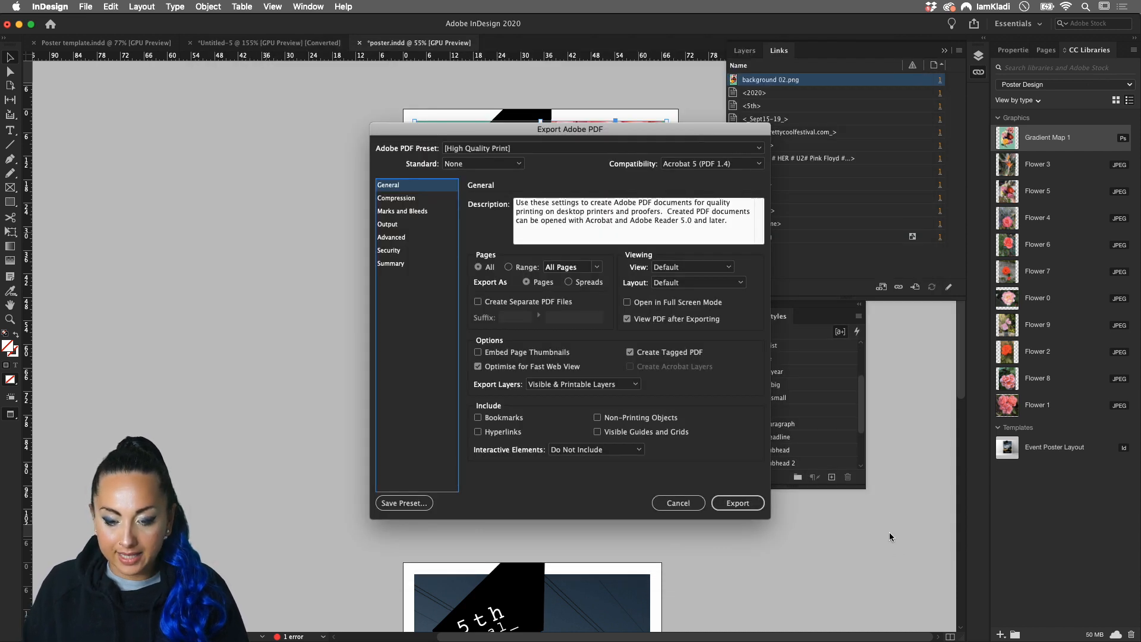
- Turn on crop marks and bleed marks for the PDF and export it despite the overset text
left_click(403, 198)
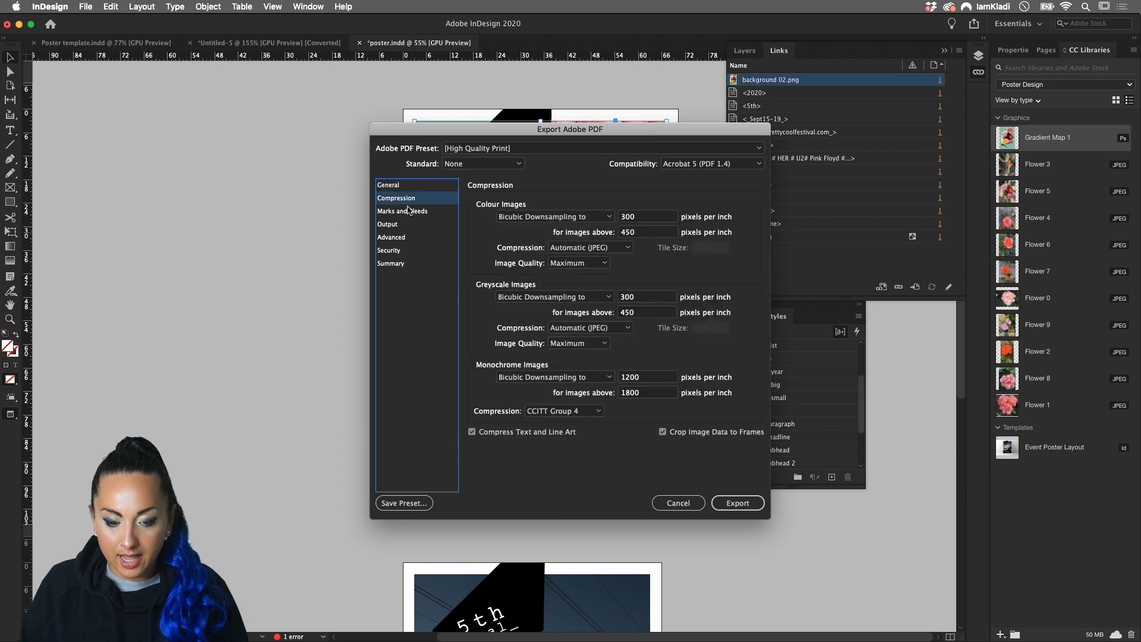
left_click(409, 211)
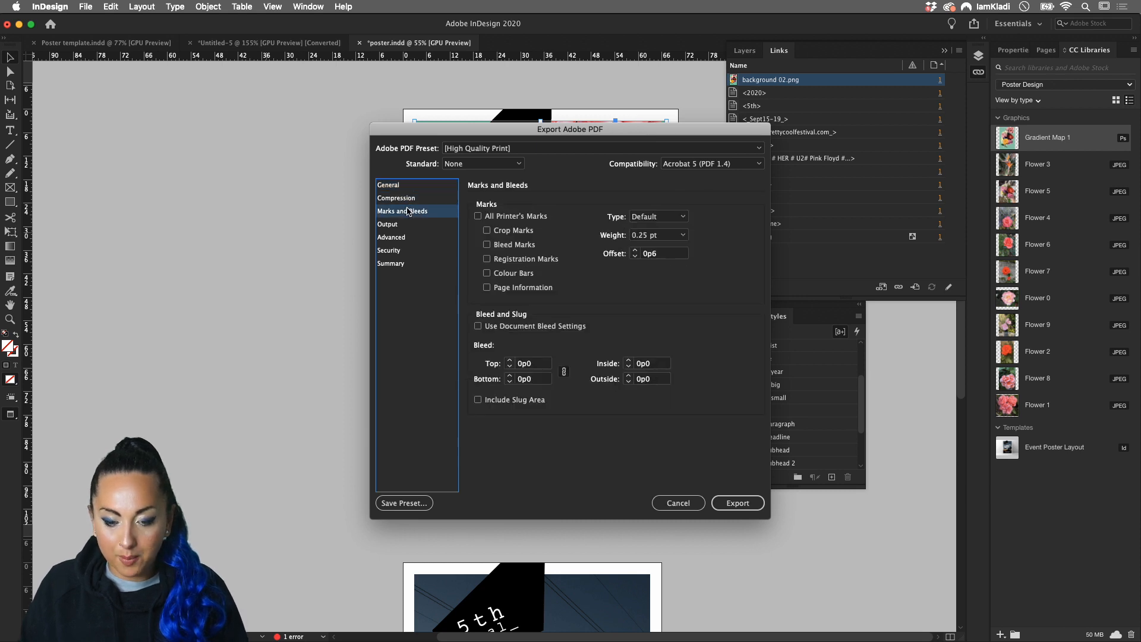
left_click(523, 244)
left_click(521, 231)
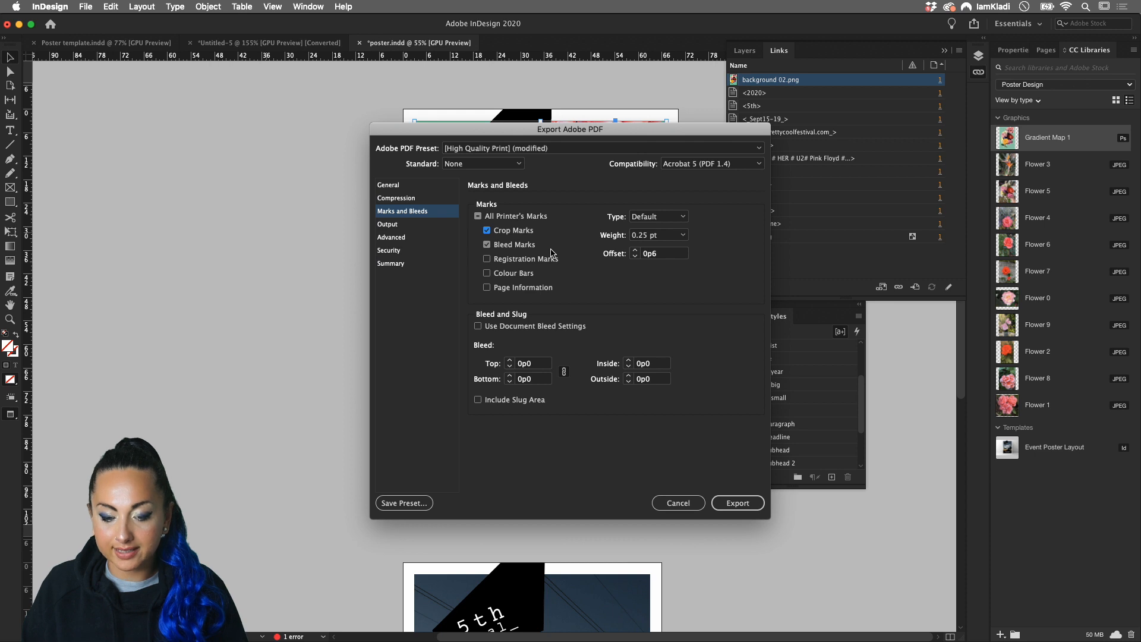
left_click(735, 506)
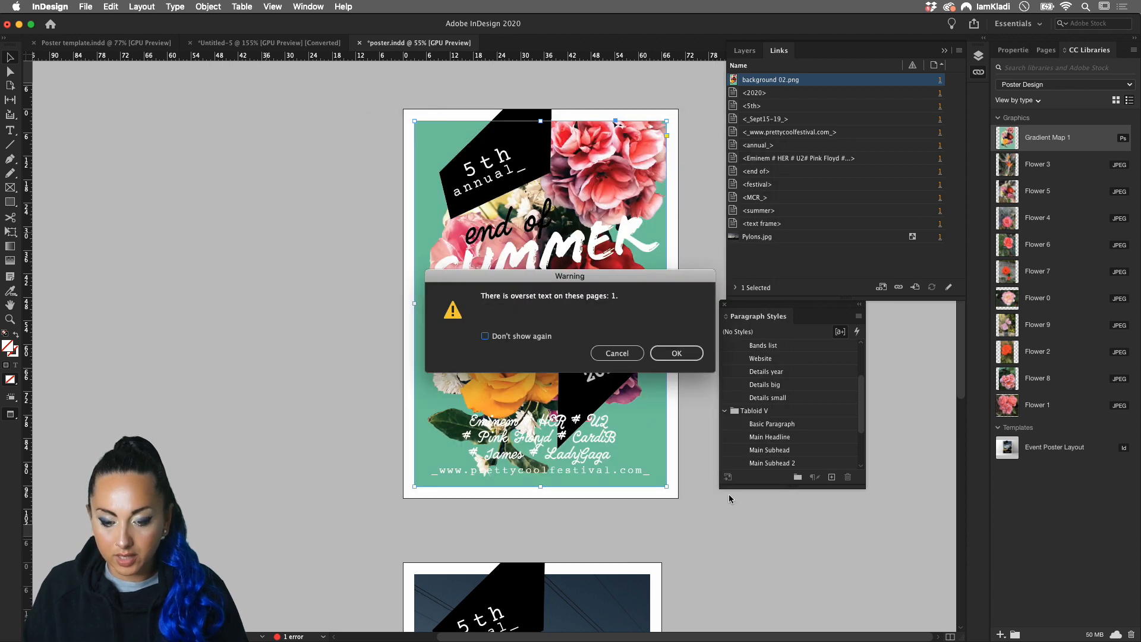
left_click(672, 353)
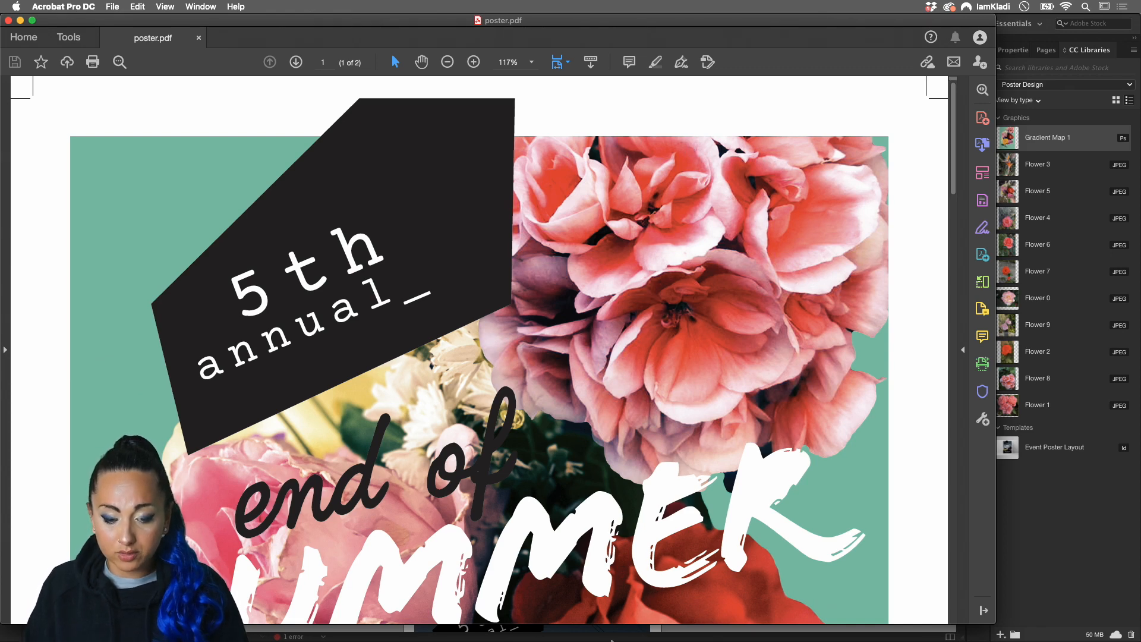
- Return to InDesign and scale the flower background and its frame up from the centre until they extend past all page edges
left_click(556, 612)
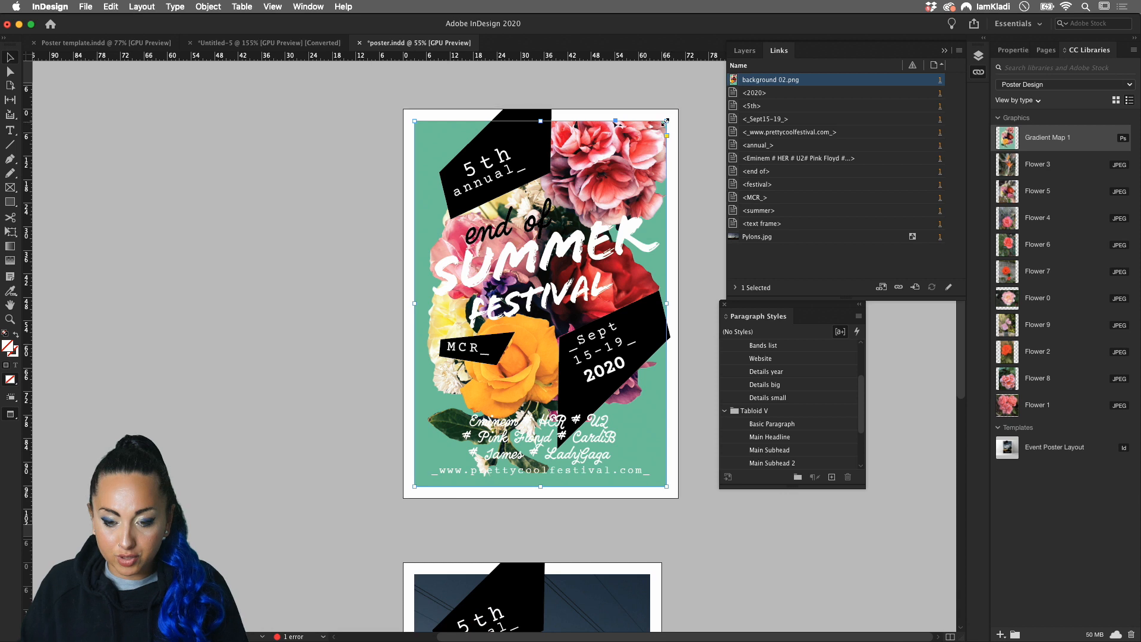
left_click_drag(666, 122, 685, 94)
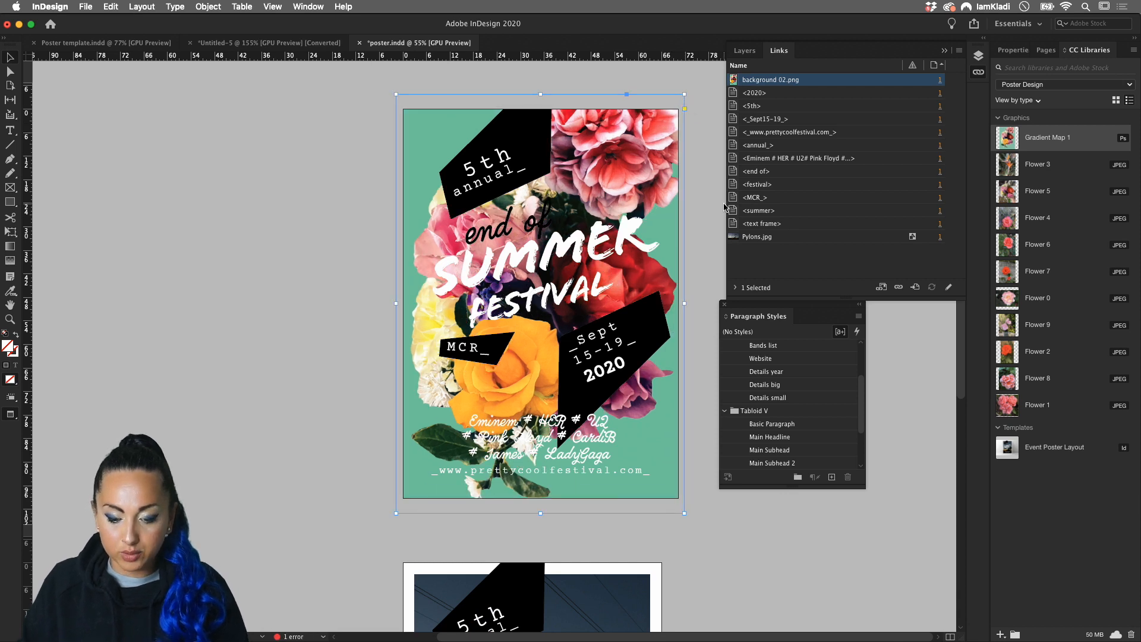
- Export the poster as a print PDF named poster2 with the document bleed settings applied
key("super+e")
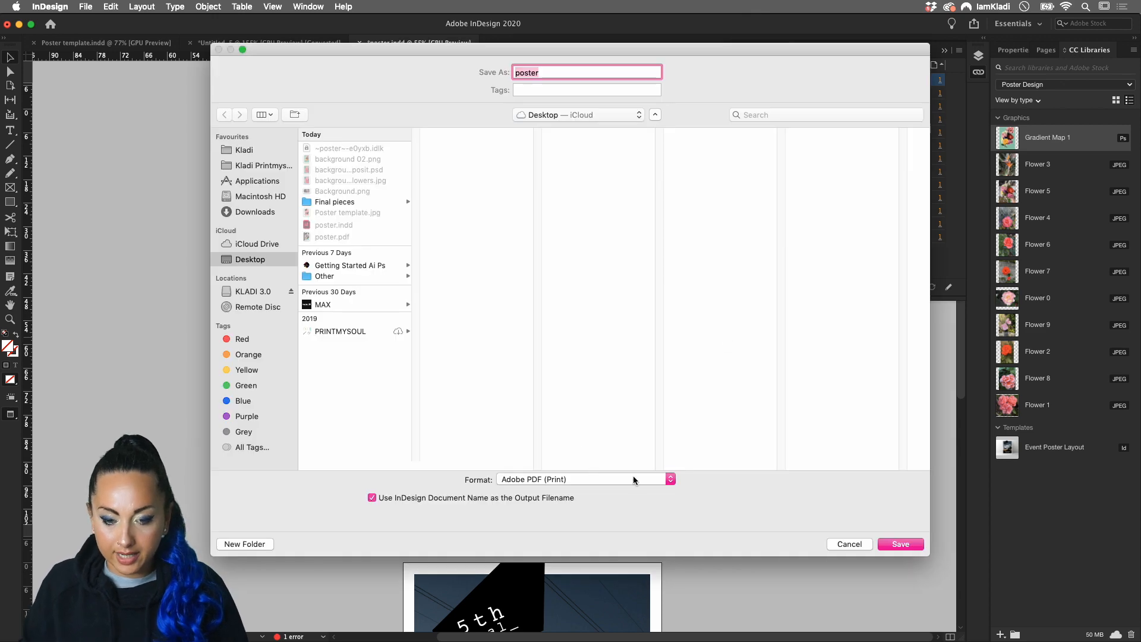
left_click(583, 73)
type("2")
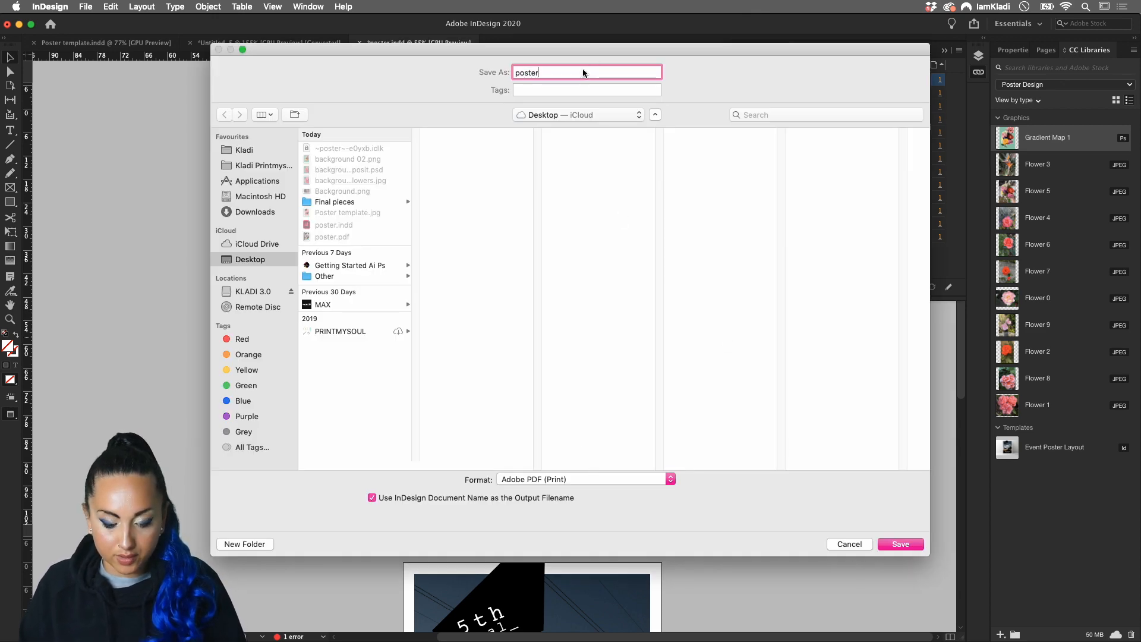
left_click(912, 542)
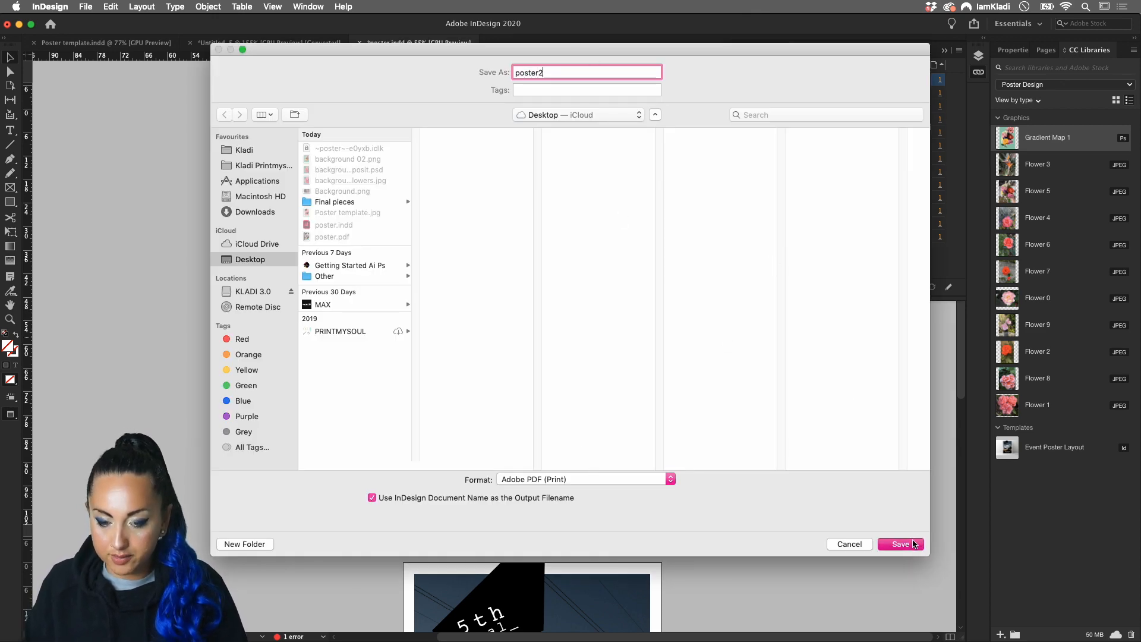
left_click(405, 212)
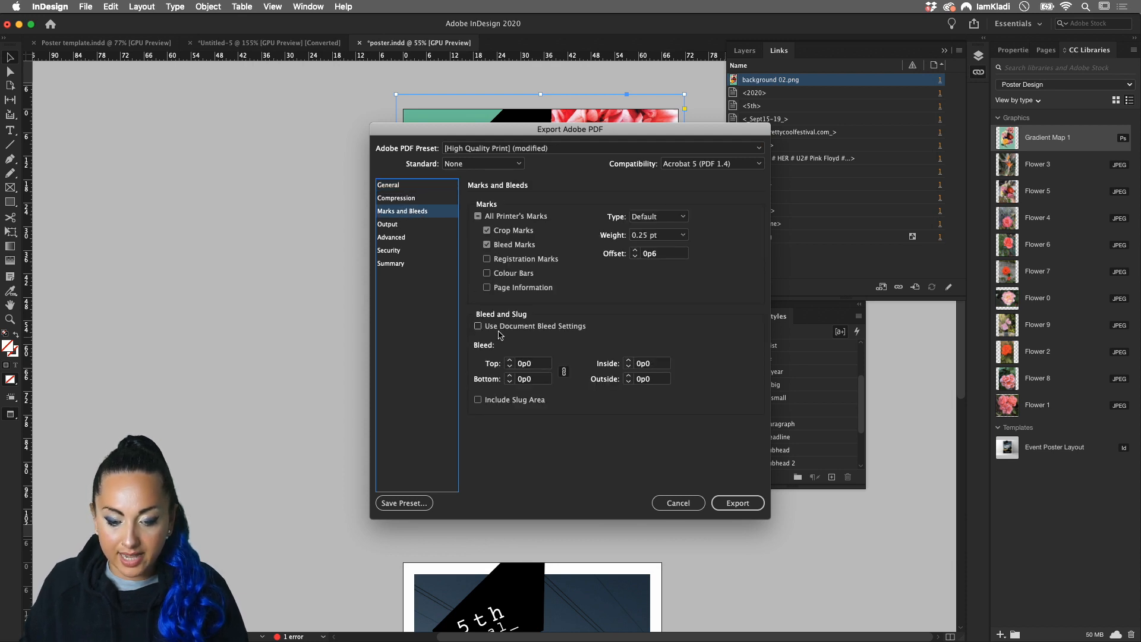
left_click(478, 327)
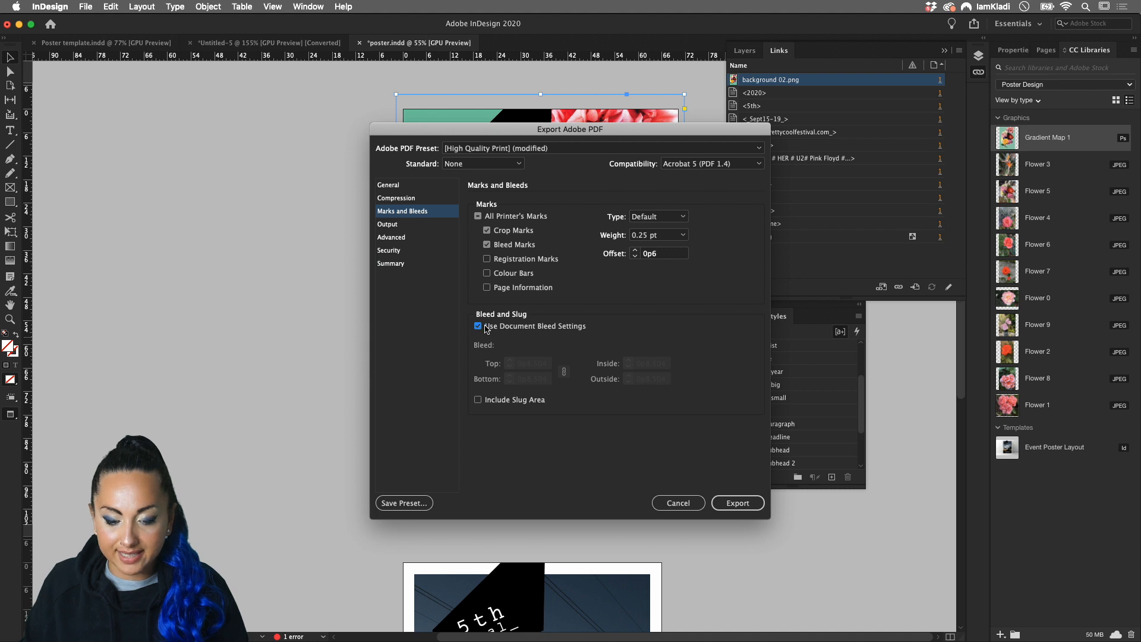
left_click(738, 504)
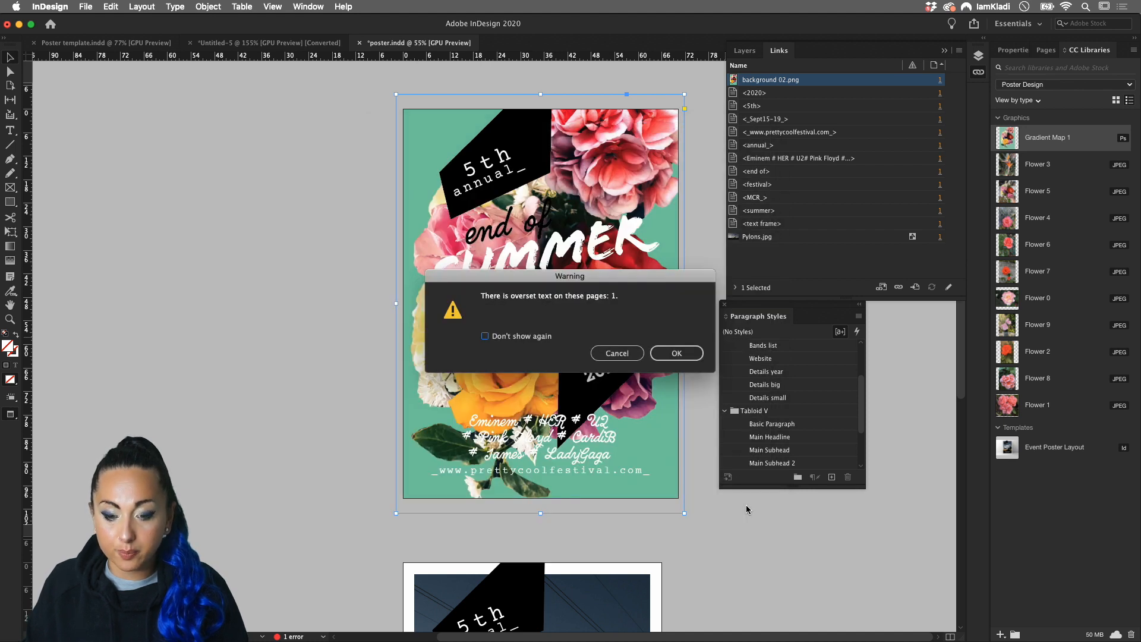
left_click(677, 353)
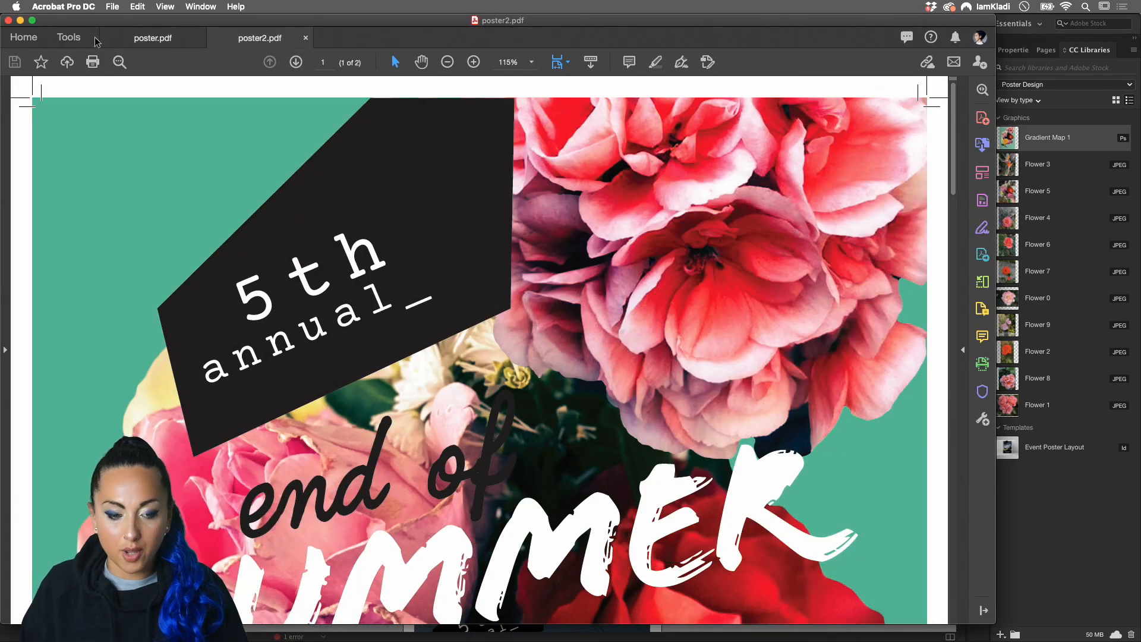
- Compare the page edges of poster.pdf and poster2.pdf in Acrobat, and examine poster2.pdf's corner marks, bleed and overall pages
left_click(134, 43)
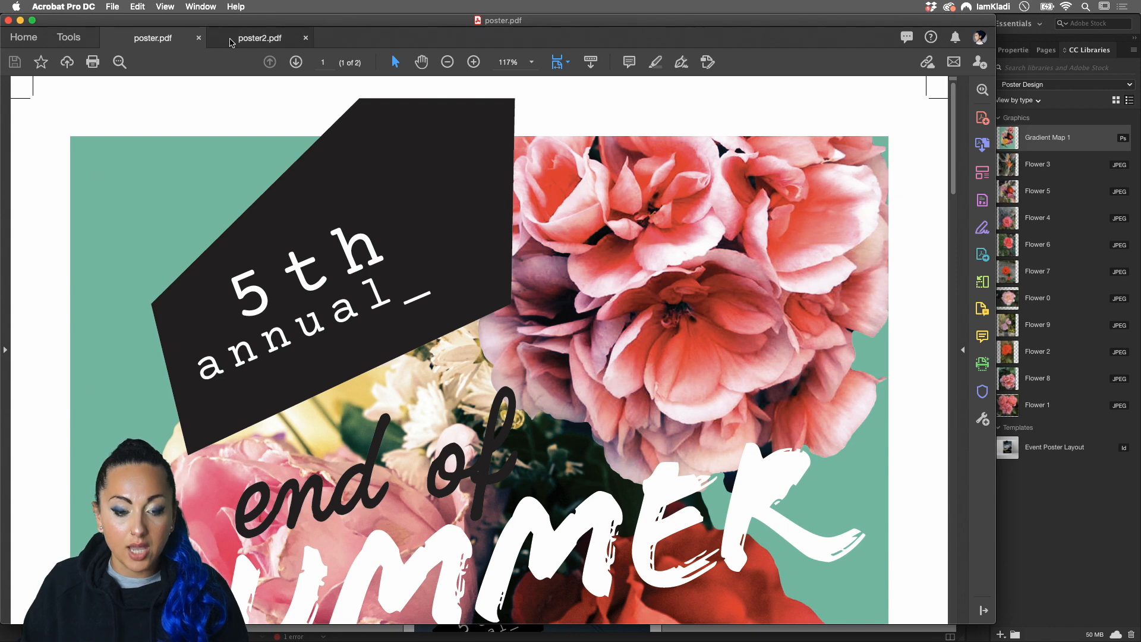
left_click(231, 42)
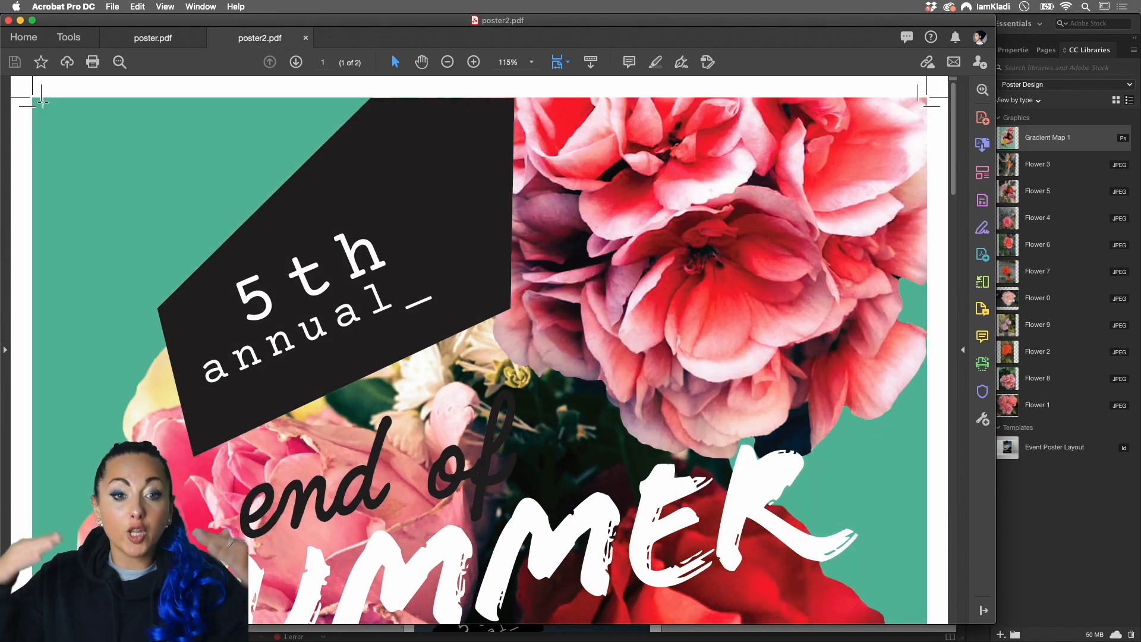
scroll(28, 108, "up", 5)
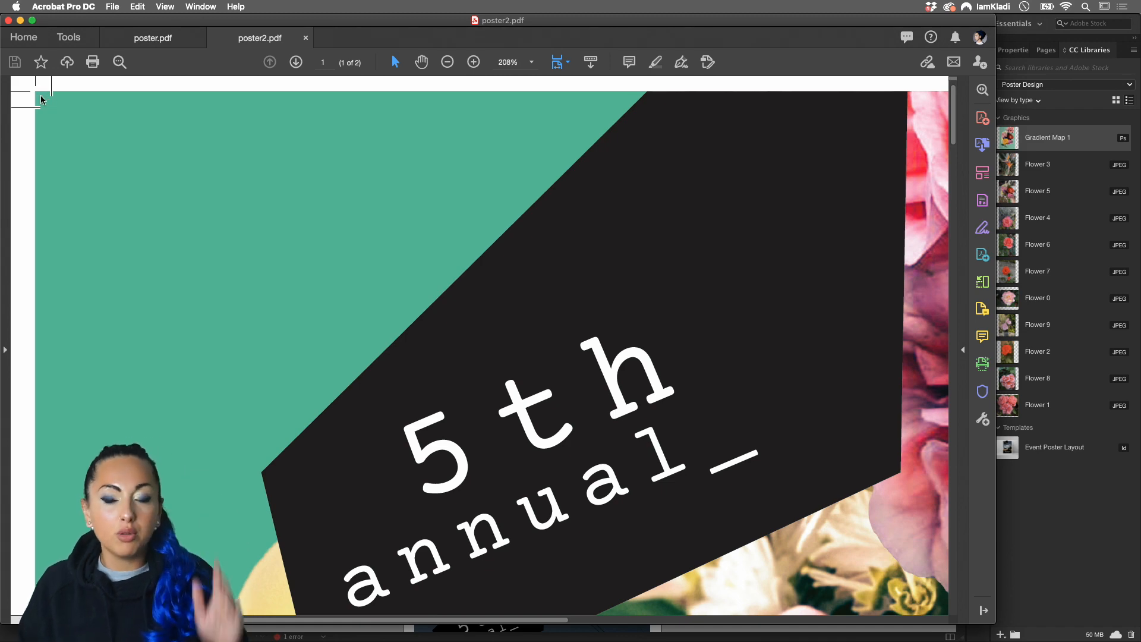
scroll(75, 121, "down", 10)
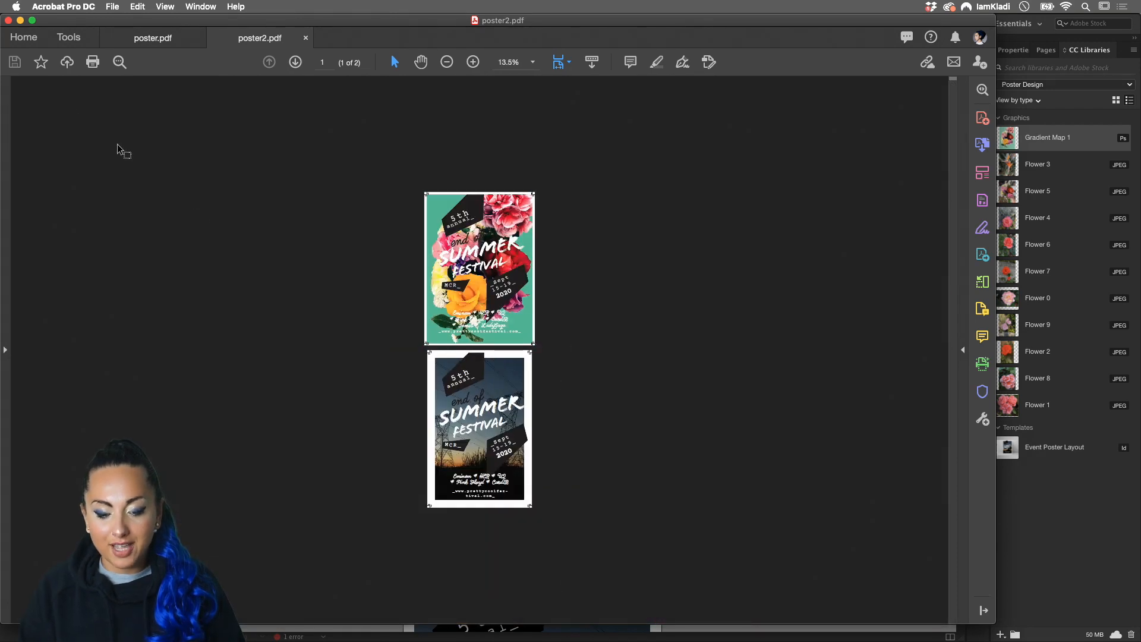
scroll(339, 286, "up", 2)
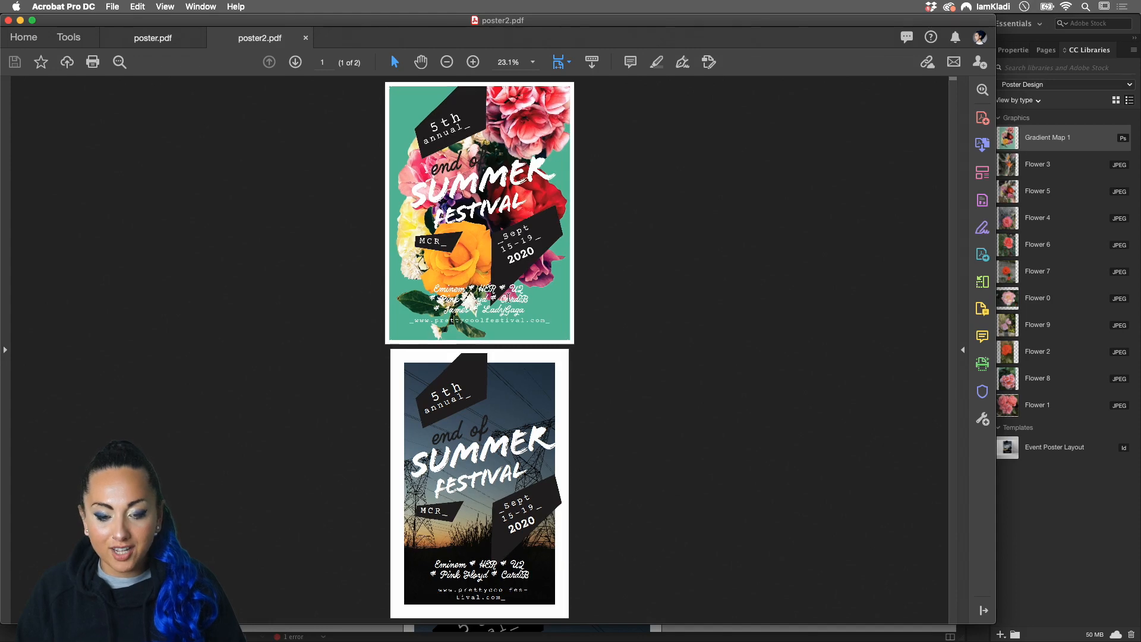
scroll(499, 309, "up", 4)
scroll(508, 298, "down", 4)
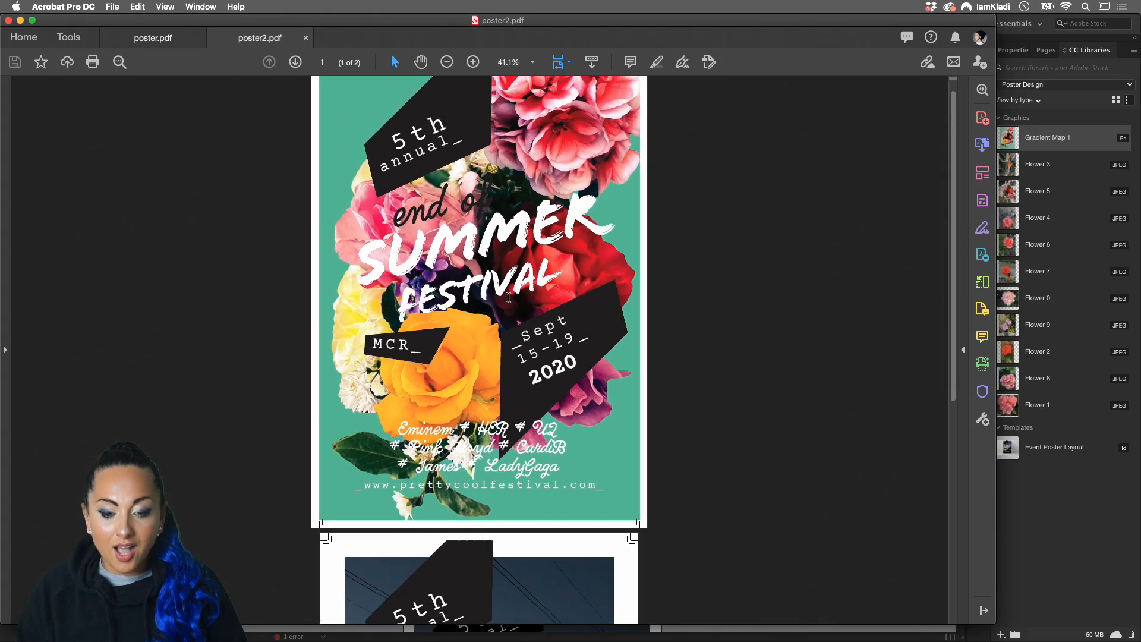